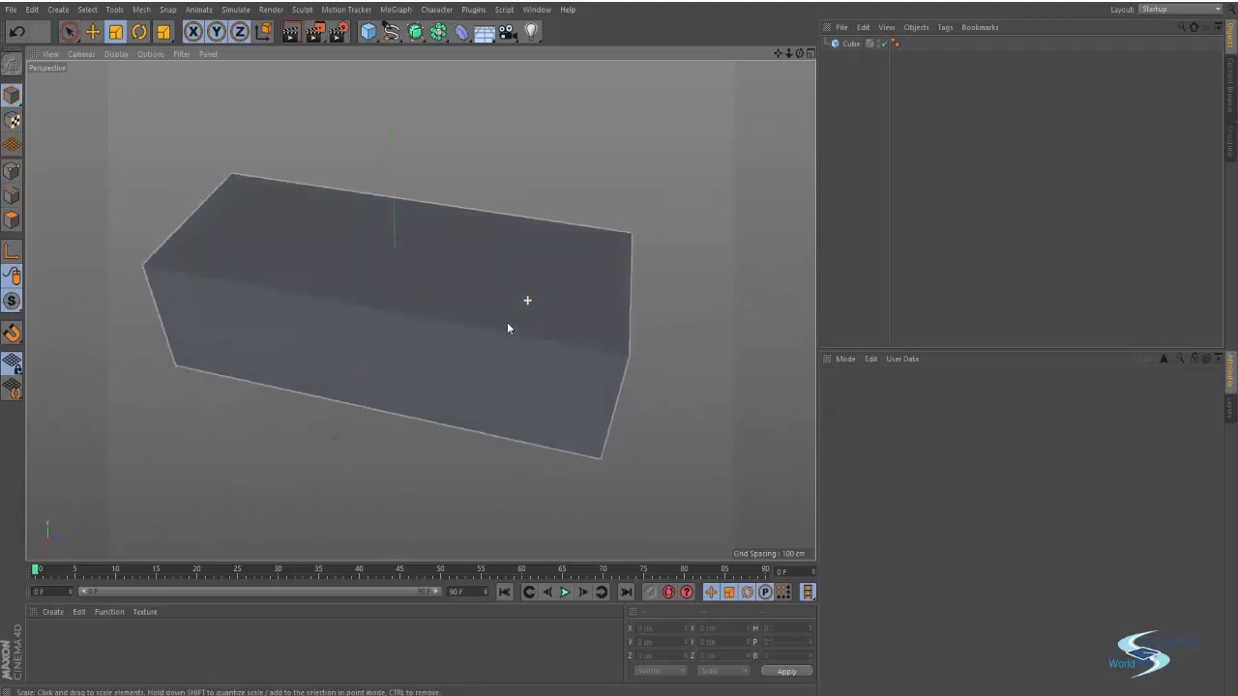
# Step: Examine the box in the perspective and front views and compare it with the starfighter blueprint in the top view
pyautogui.keyDown('alt'); pyautogui.moveTo(539, 337); pyautogui.dragTo(555, 328, button='middle'); pyautogui.keyUp('alt')
pyautogui.middleClick(555, 323)
pyautogui.middleClick(555, 305)
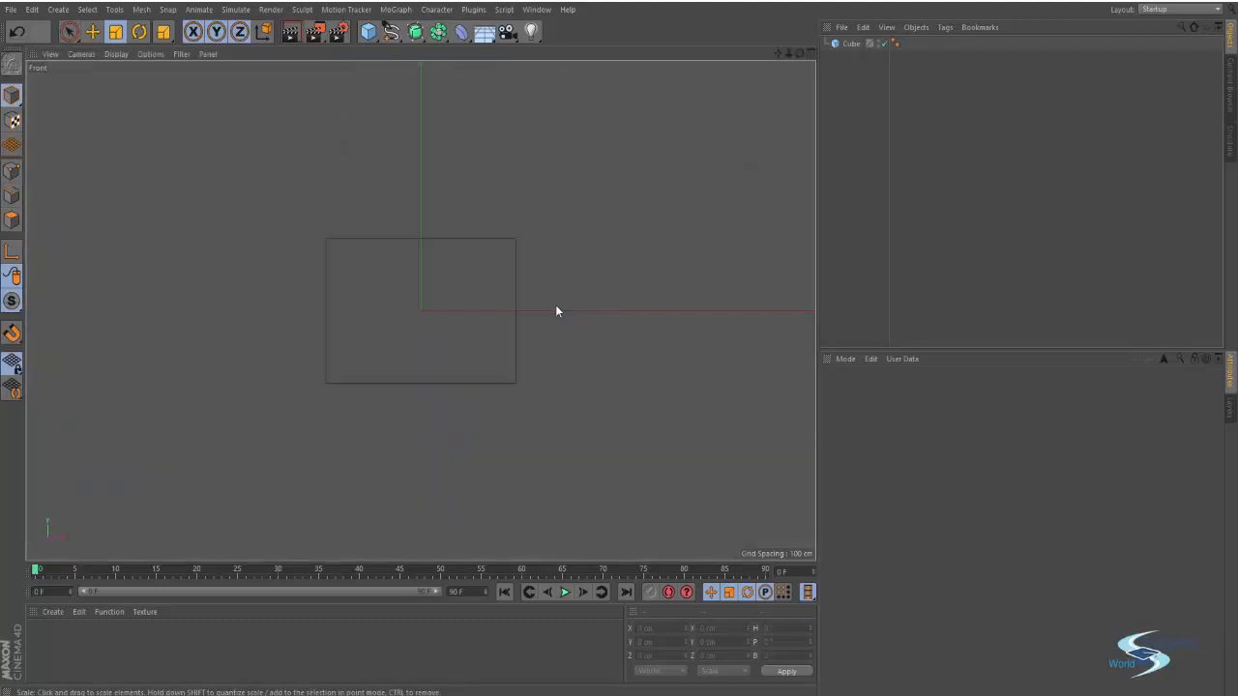
pyautogui.middleClick(557, 270)
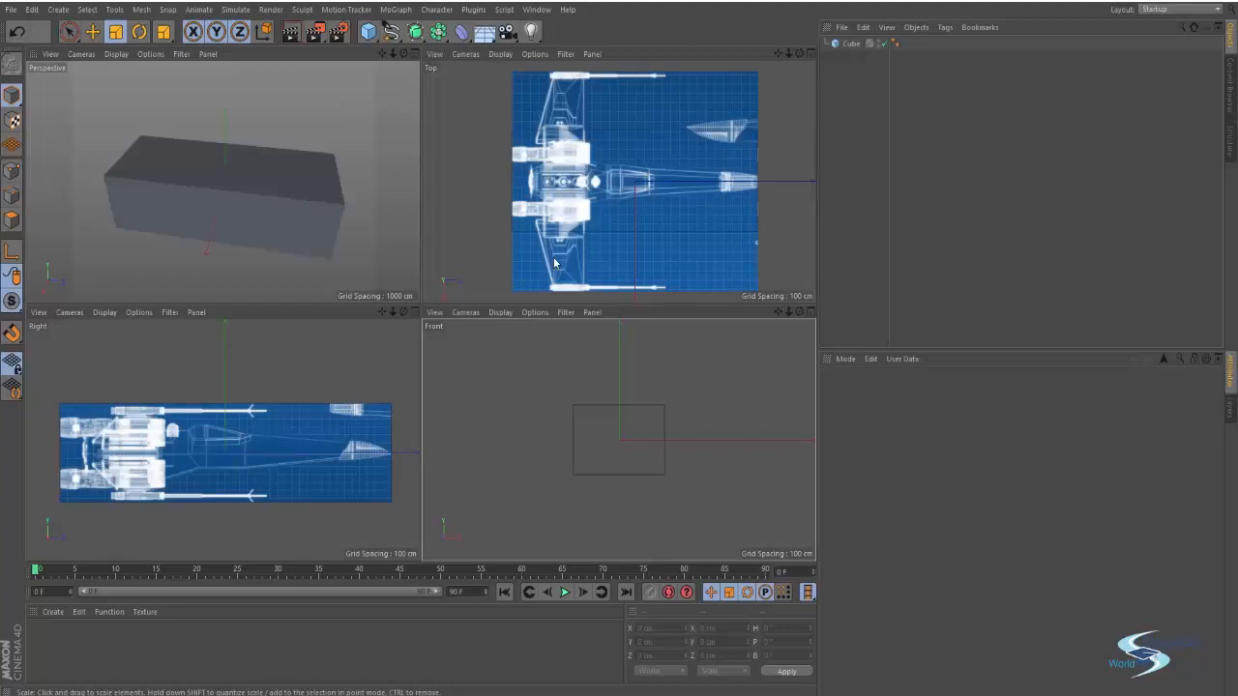
pyautogui.middleClick(678, 195)
pyautogui.middleClick(678, 195)
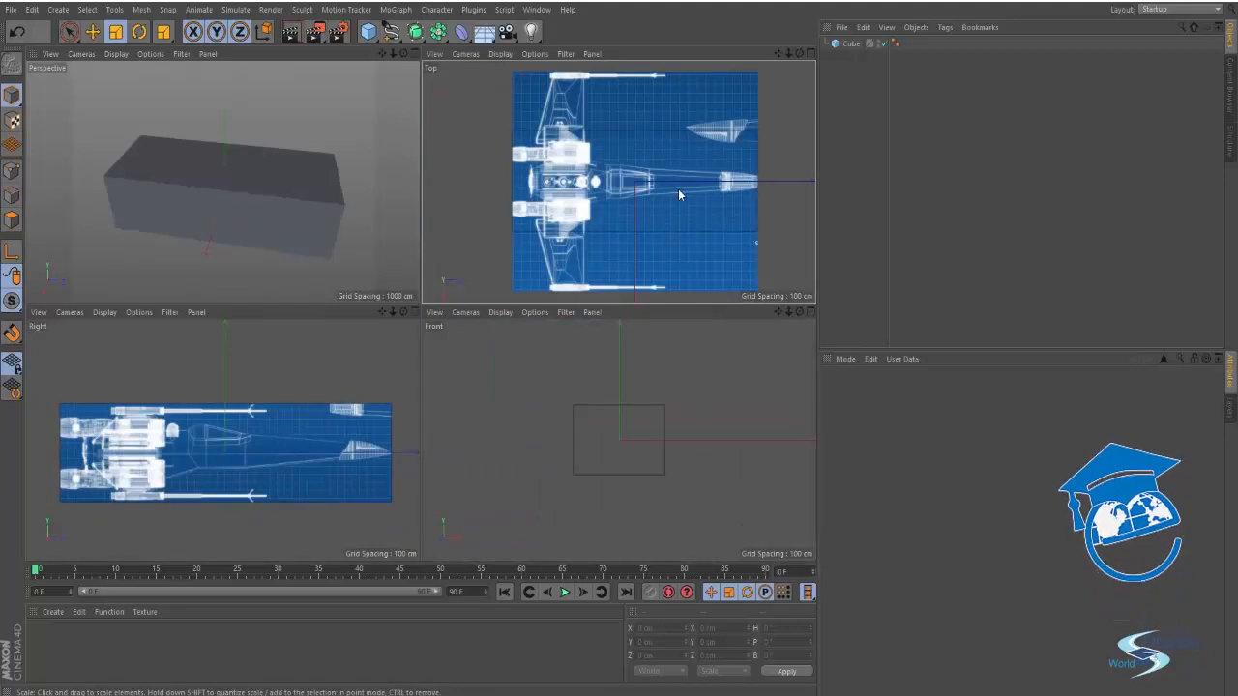
pyautogui.scroll(1, 446, 191)
pyautogui.scroll(-1, 497, 198)
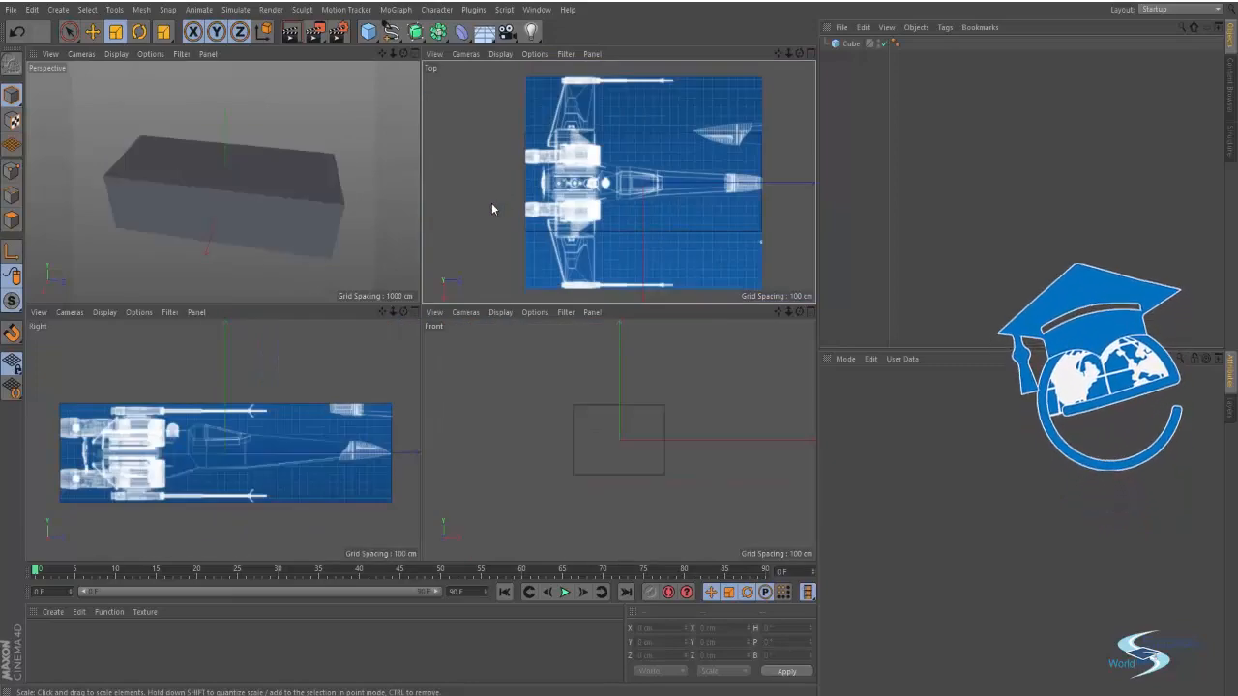
pyautogui.scroll(1, 491, 204)
pyautogui.middleClick(490, 205)
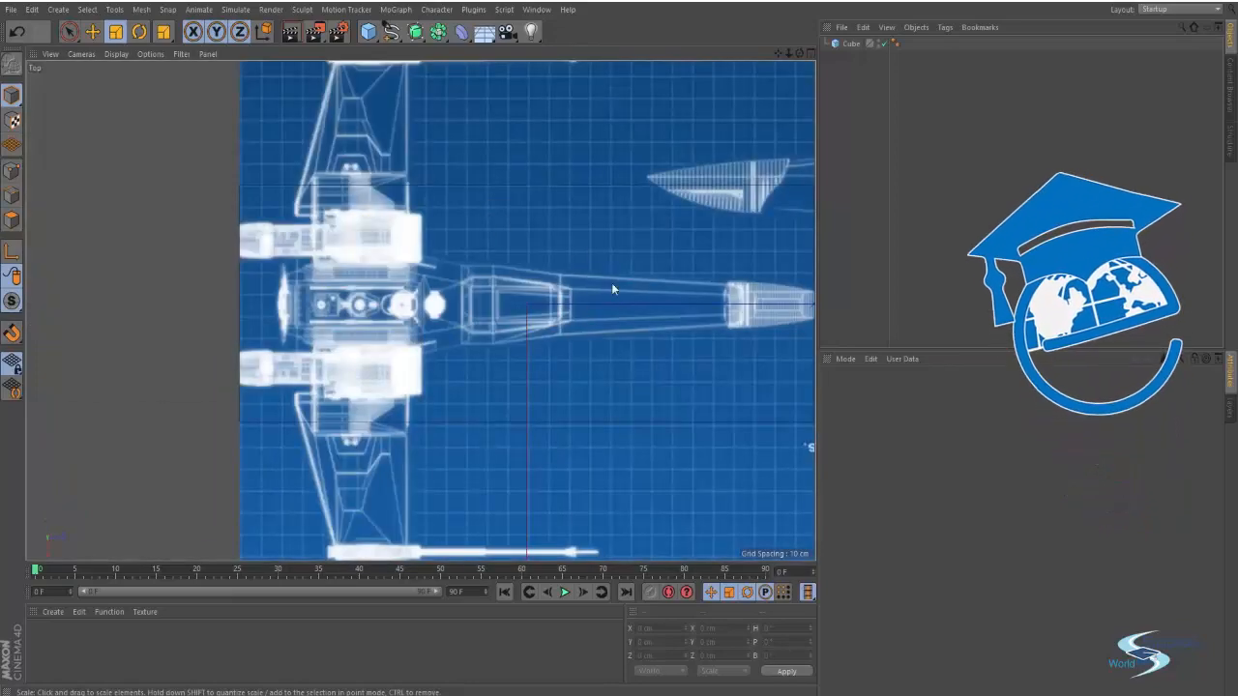
pyautogui.moveTo(611, 282)
pyautogui.mouseDown(button='middle')
pyautogui.moveTo(226, 259)
pyautogui.moveTo(443, 293)
pyautogui.moveTo(614, 285)
pyautogui.moveTo(589, 276)
pyautogui.mouseUp(button='middle')
# Step: Convert the cube to an editable polygon object and scale it along its Z axis to about 180.7 cm
pyautogui.click(850, 44)
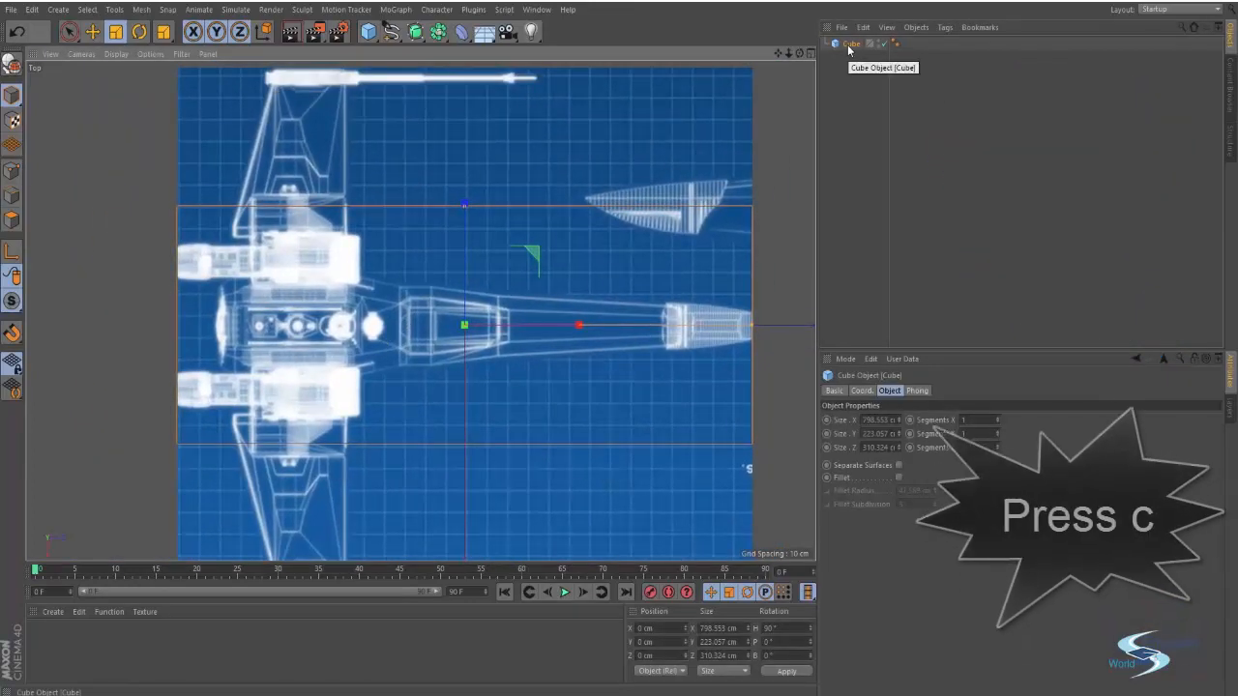
pyautogui.press('c')
pyautogui.middleClick(449, 236)
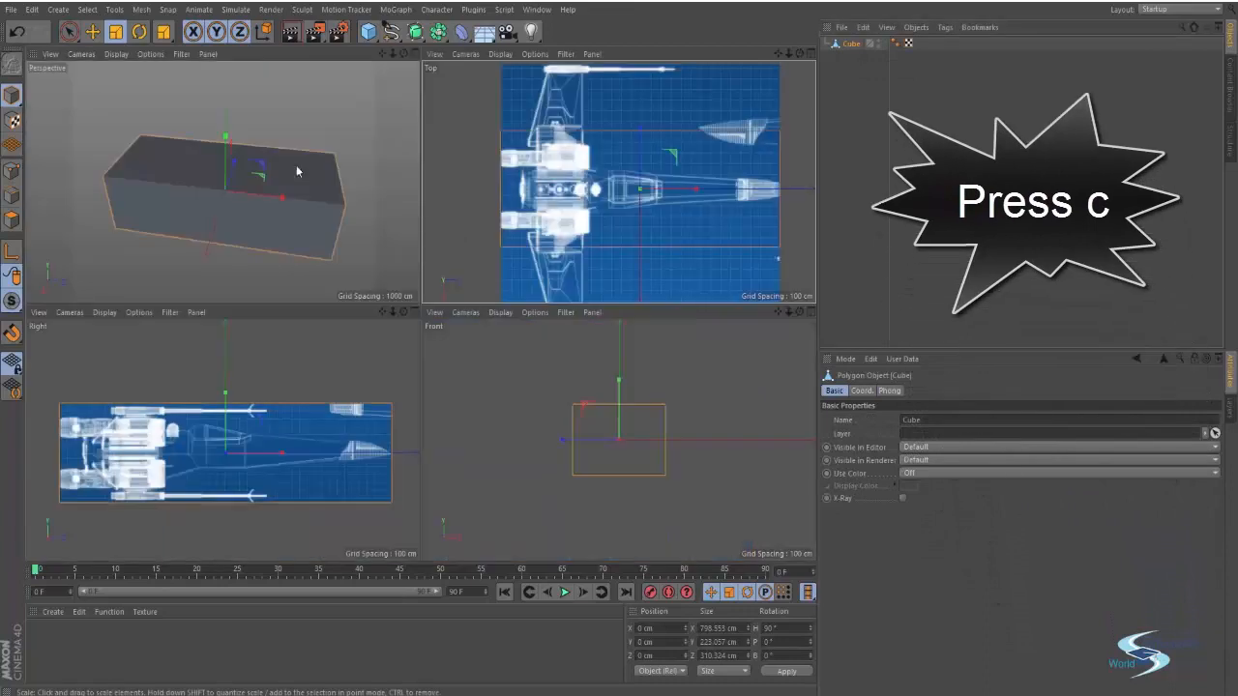
pyautogui.middleClick(298, 172)
pyautogui.moveTo(444, 276); pyautogui.dragTo(438, 286)
# Step: Set the perspective view's display mode to Gouraud Shading (Lines) and deselect the cube
pyautogui.click(146, 54)
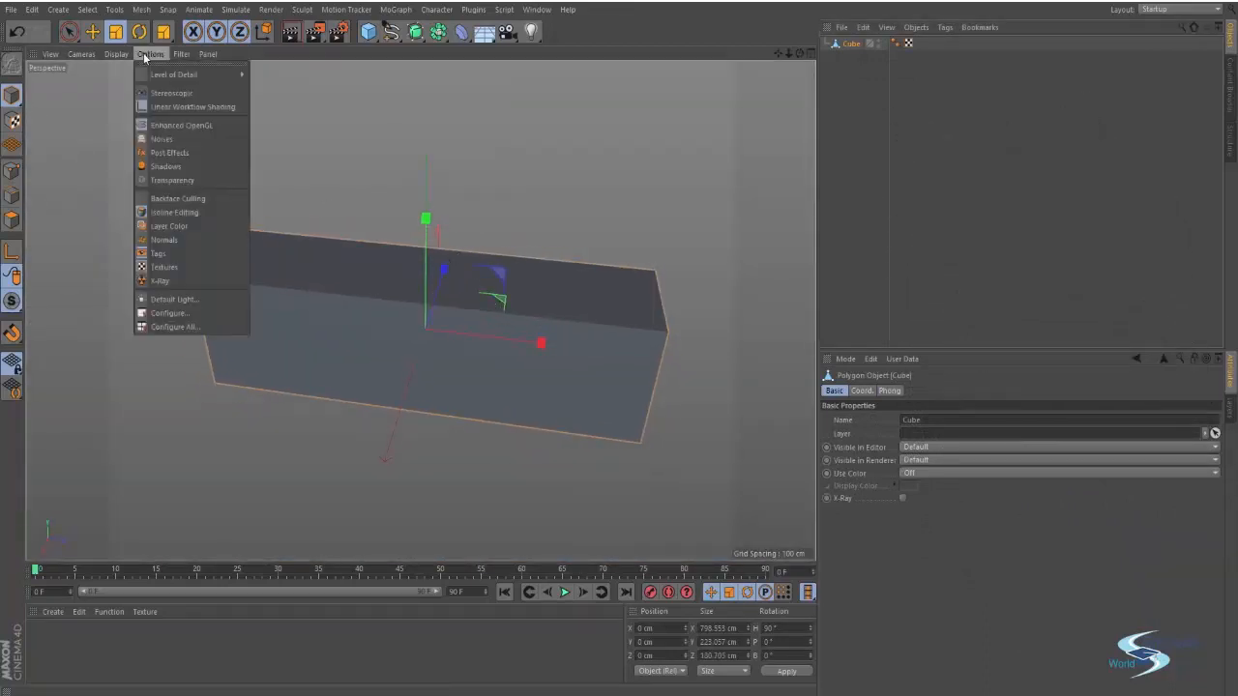
pyautogui.moveTo(123, 61)
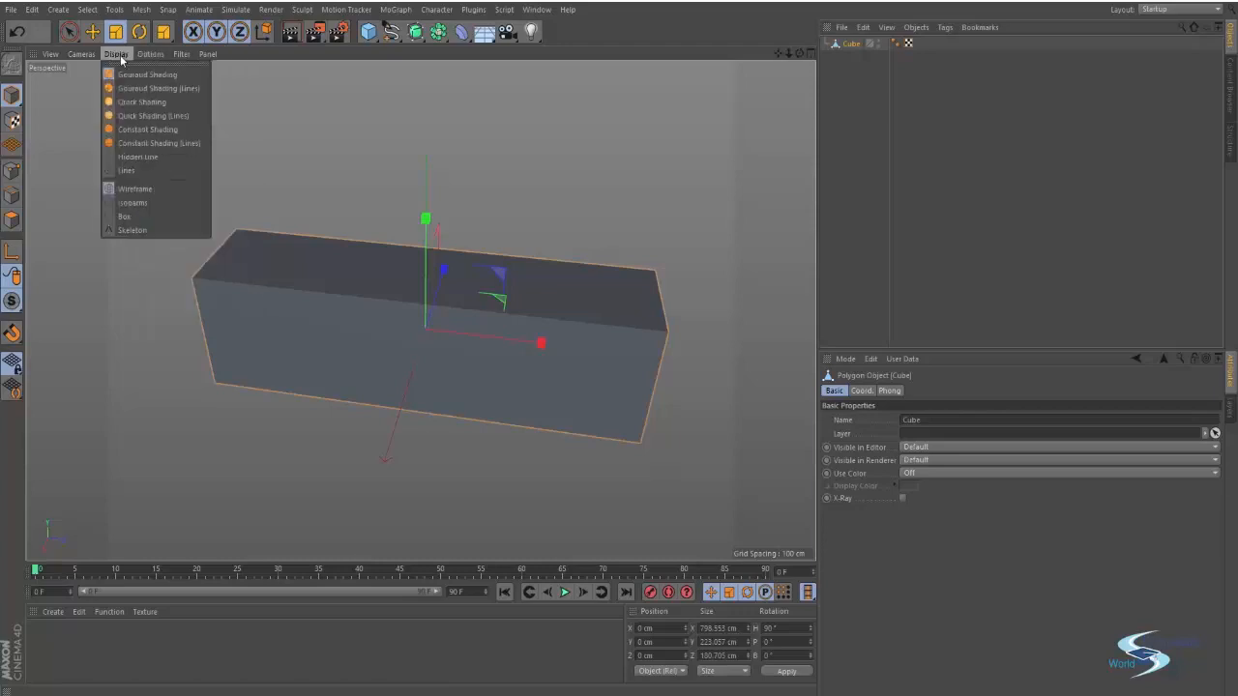
pyautogui.click(121, 91)
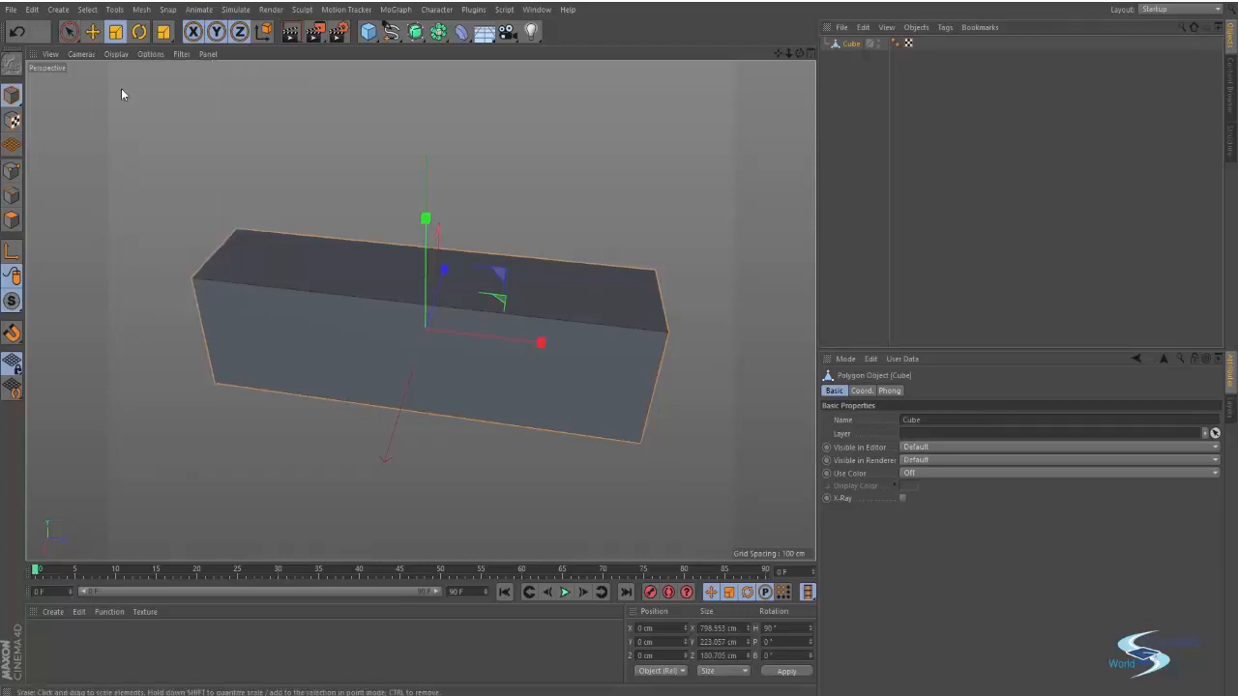
pyautogui.click(118, 55)
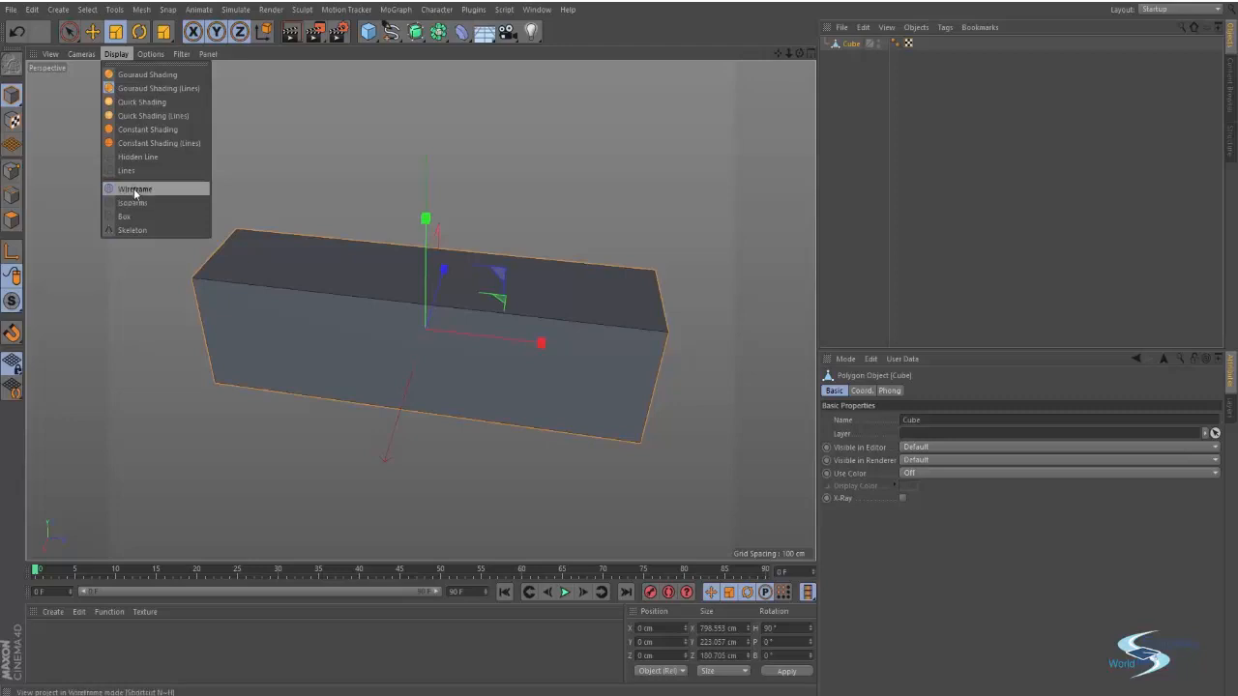
pyautogui.click(123, 56)
pyautogui.click(848, 103)
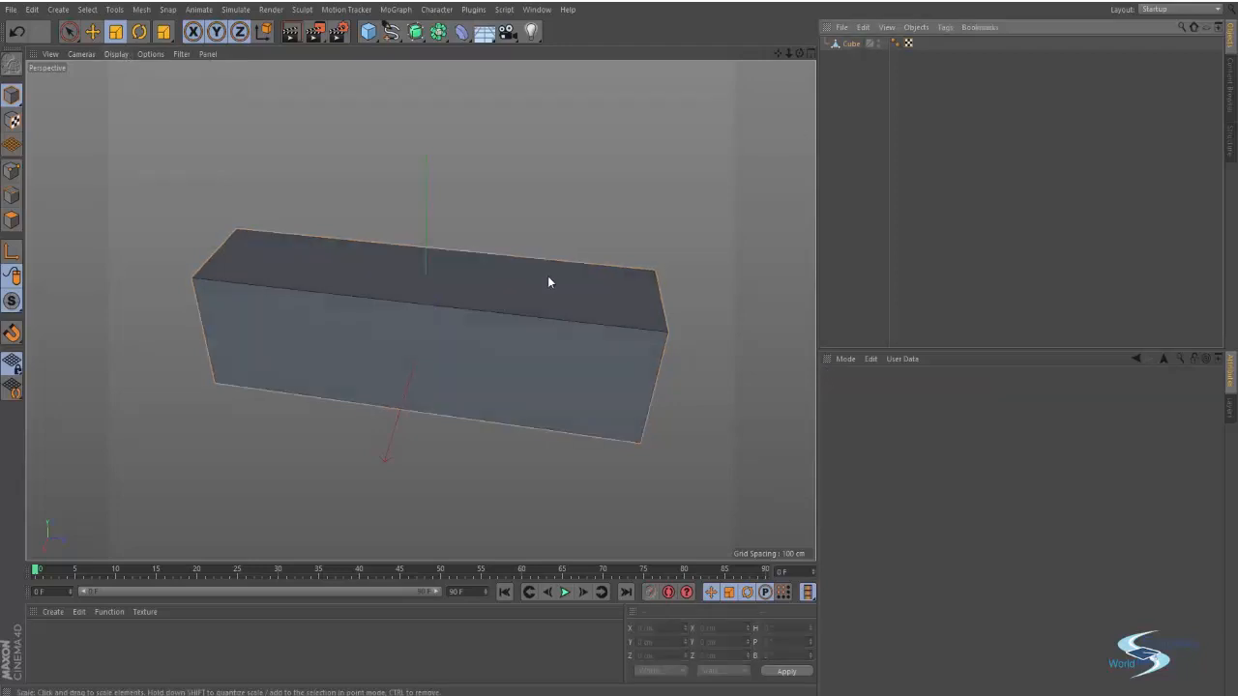
# Step: In the top view, put the cube in polygon mode and disable Only Select Visible Elements for Rectangle Selection
pyautogui.press('F2')
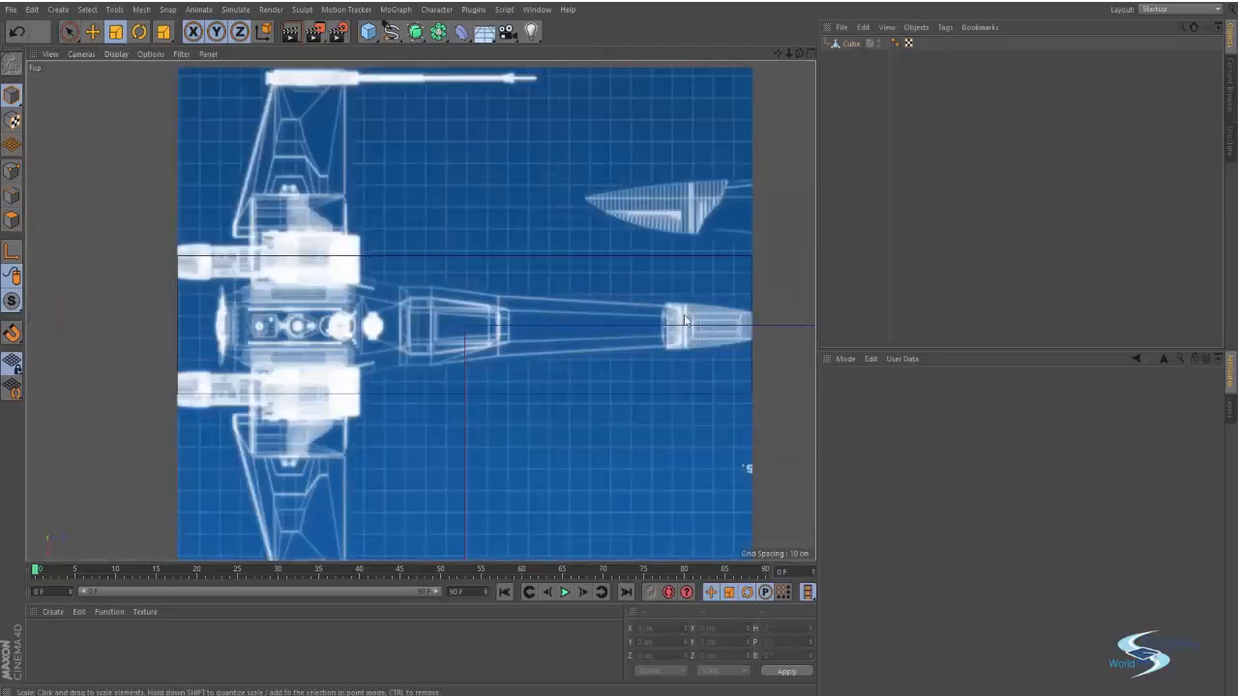
pyautogui.click(850, 43)
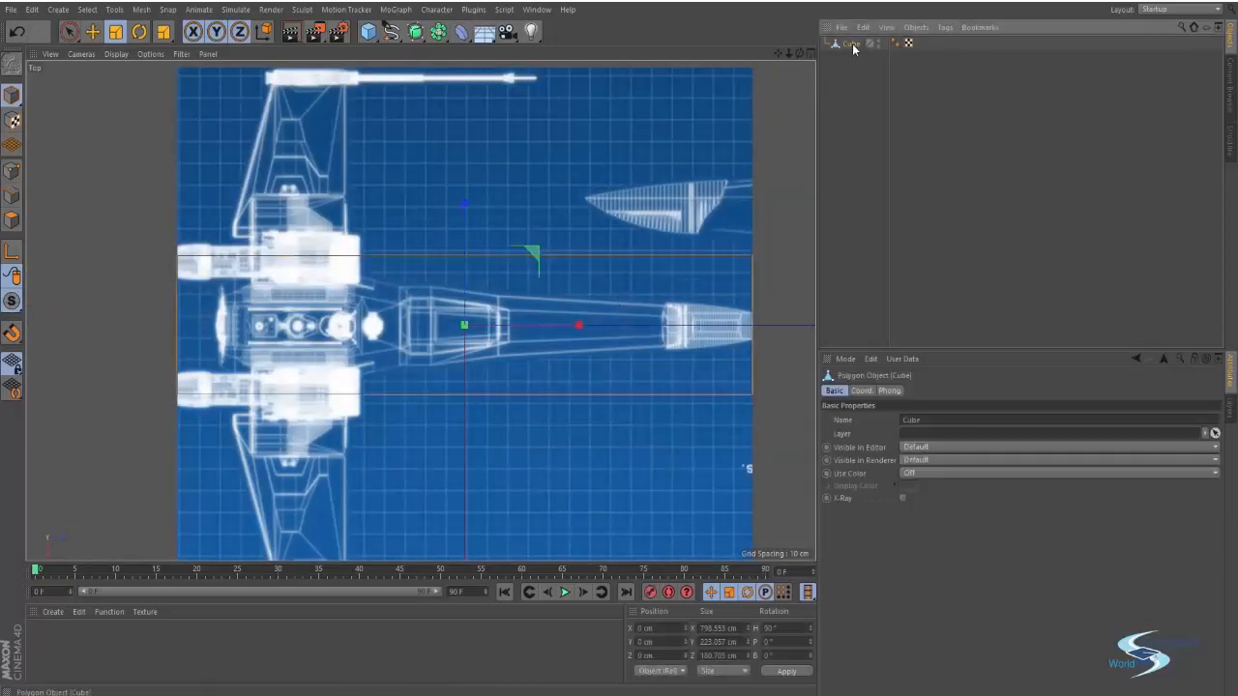
pyautogui.scroll(4, 704, 302)
pyautogui.keyDown('alt'); pyautogui.moveTo(593, 305); pyautogui.dragTo(523, 300, button='middle'); pyautogui.keyUp('alt')
pyautogui.scroll(-3, 581, 311)
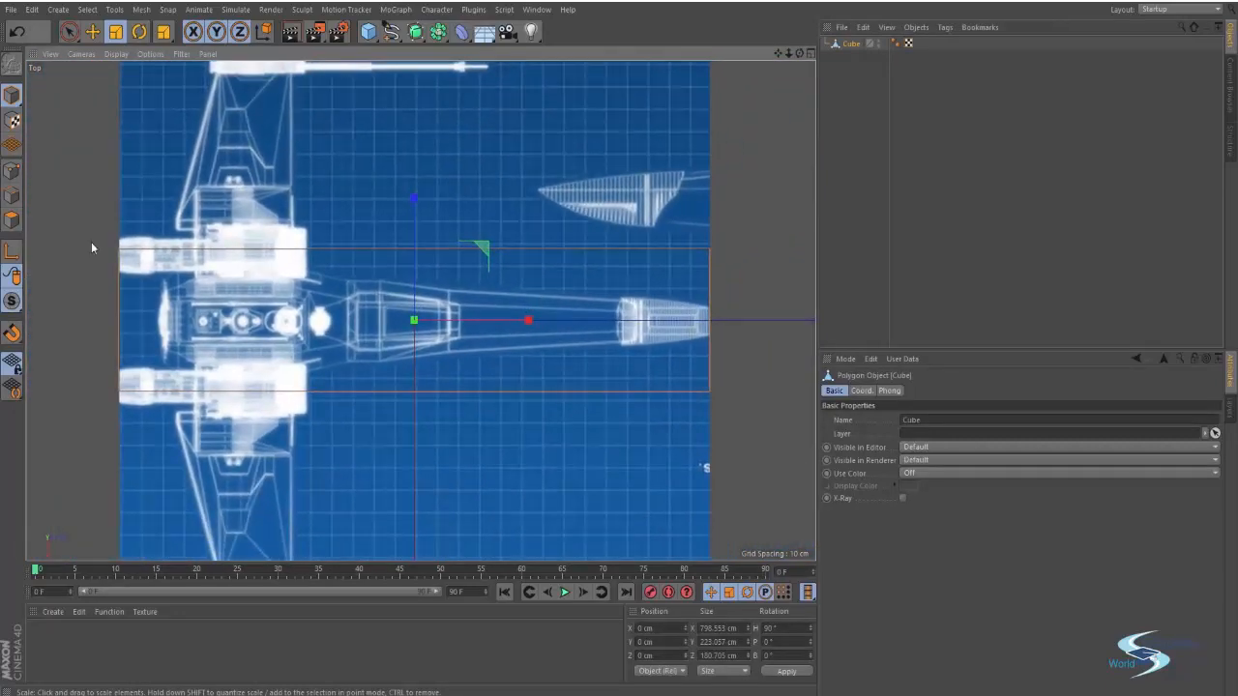
pyautogui.click(11, 220)
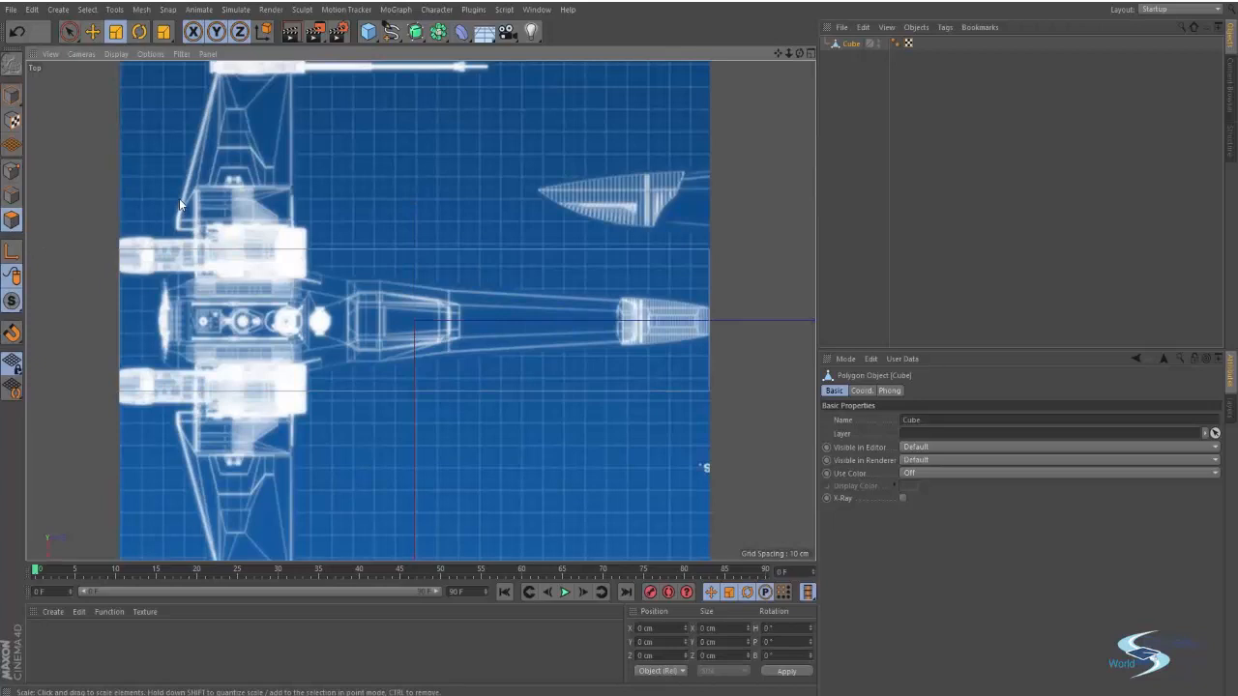
pyautogui.press('F10')
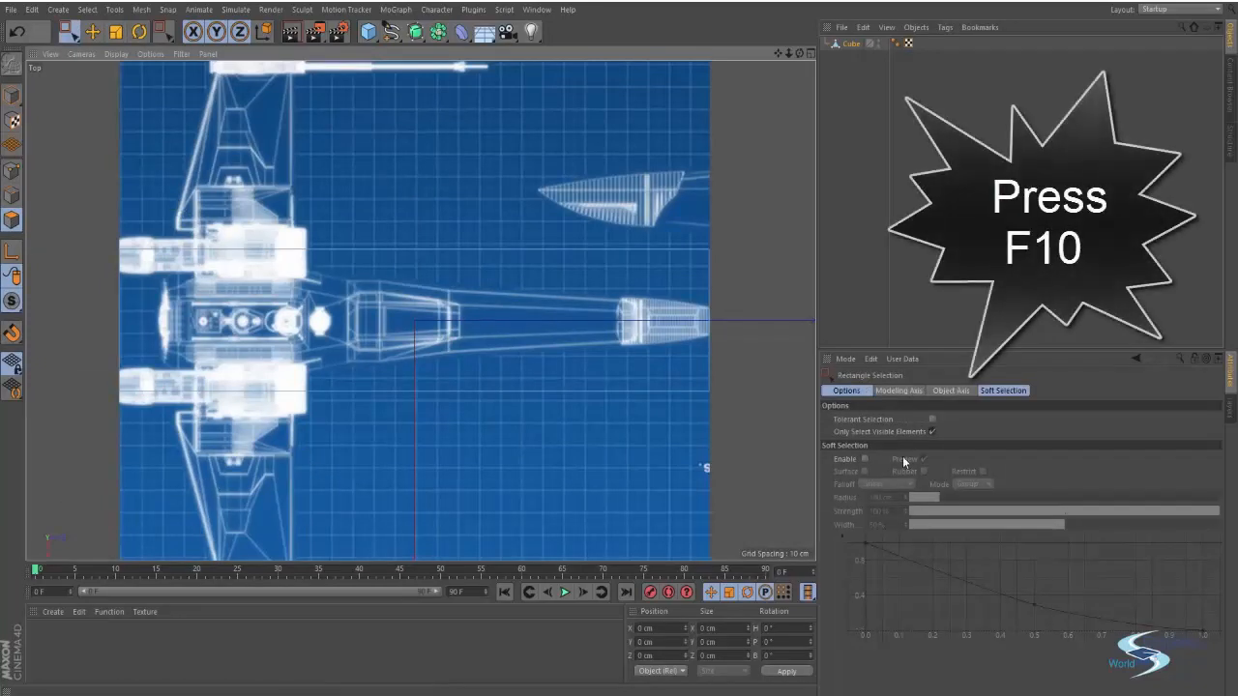
pyautogui.click(932, 431)
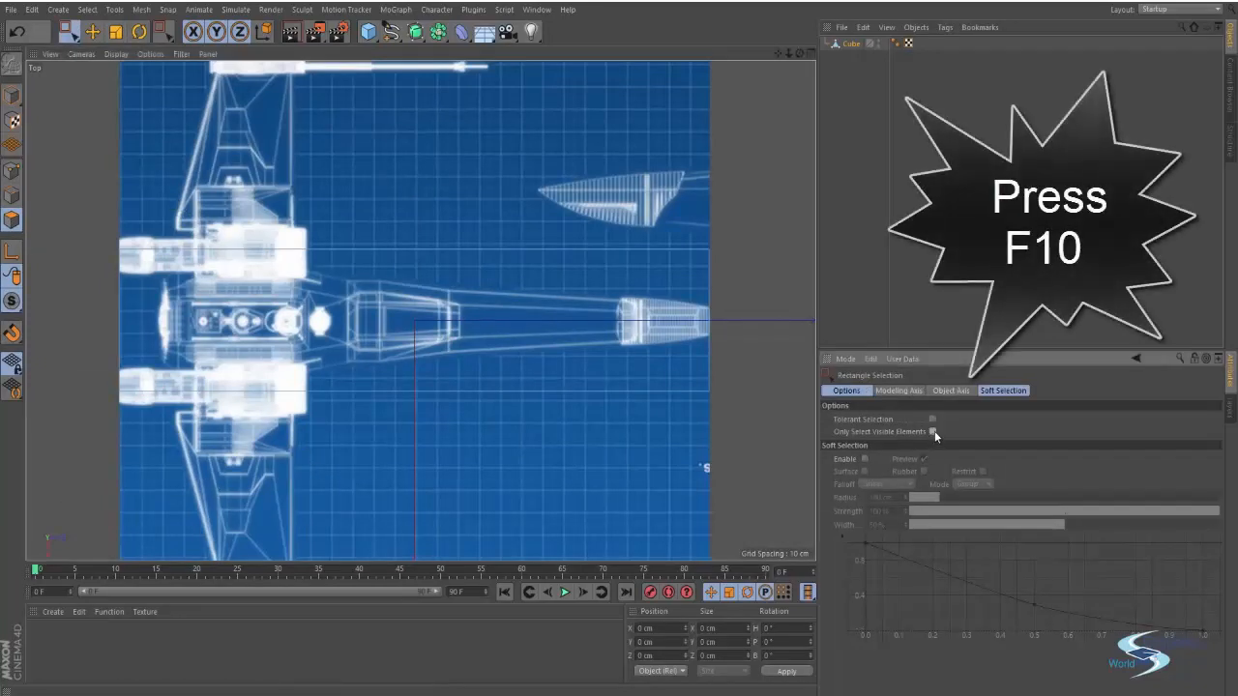
# Step: Select the cube's rear end polygon and move it forward to the front of the blueprint's cockpit, at about X 56.3 cm
pyautogui.moveTo(160, 358); pyautogui.dragTo(202, 529)
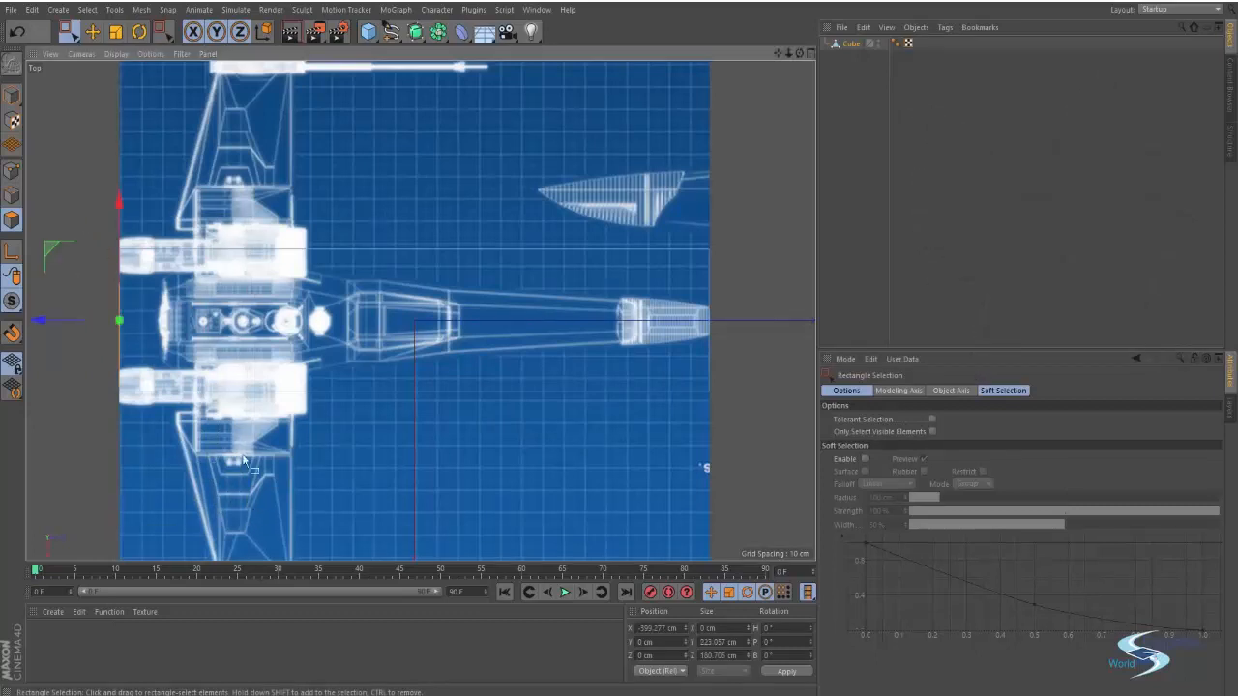
pyautogui.press('e')
pyautogui.moveTo(67, 329); pyautogui.dragTo(402, 348)
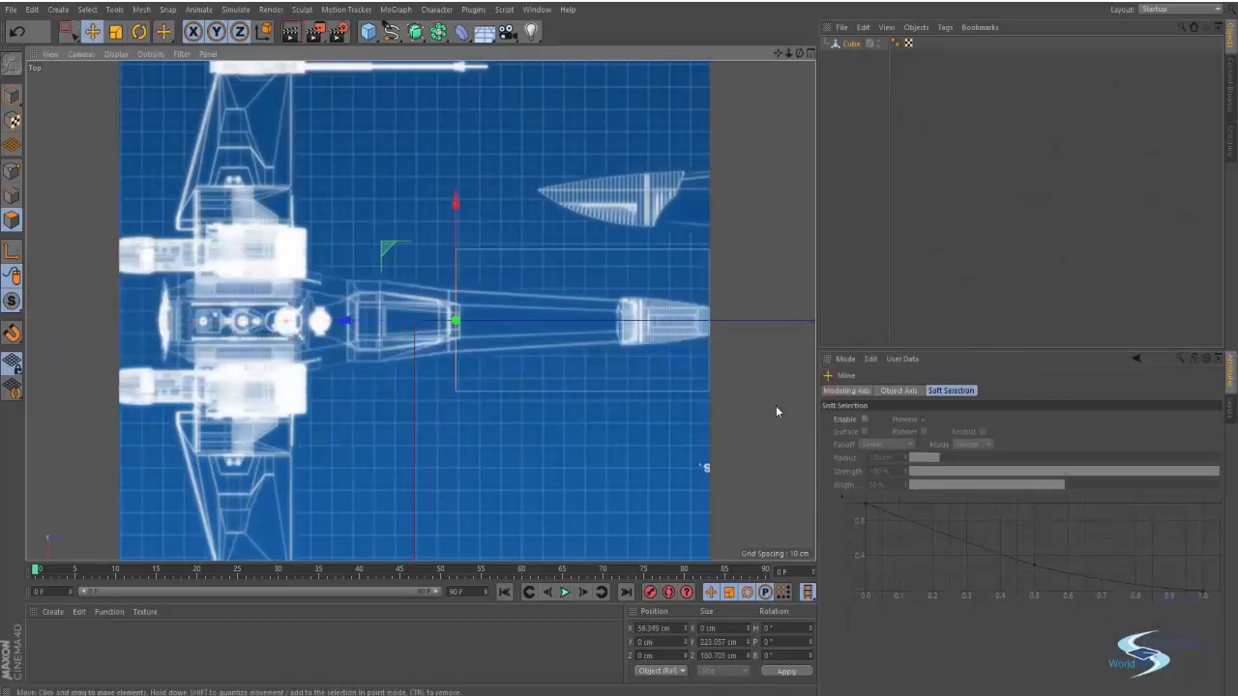
pyautogui.moveTo(776, 407); pyautogui.dragTo(739, 356)
pyautogui.hotkey('ctrl', 'z')
pyautogui.press('space')
pyautogui.moveTo(750, 462); pyautogui.dragTo(639, 205)
pyautogui.press('space')
pyautogui.moveTo(786, 324)
pyautogui.mouseDown()
pyautogui.moveTo(762, 330)
pyautogui.moveTo(787, 322)
pyautogui.mouseUp()
pyautogui.click(767, 277)
pyautogui.keyDown('alt'); pyautogui.moveTo(665, 287); pyautogui.dragTo(631, 304, button='middle'); pyautogui.keyUp('alt')
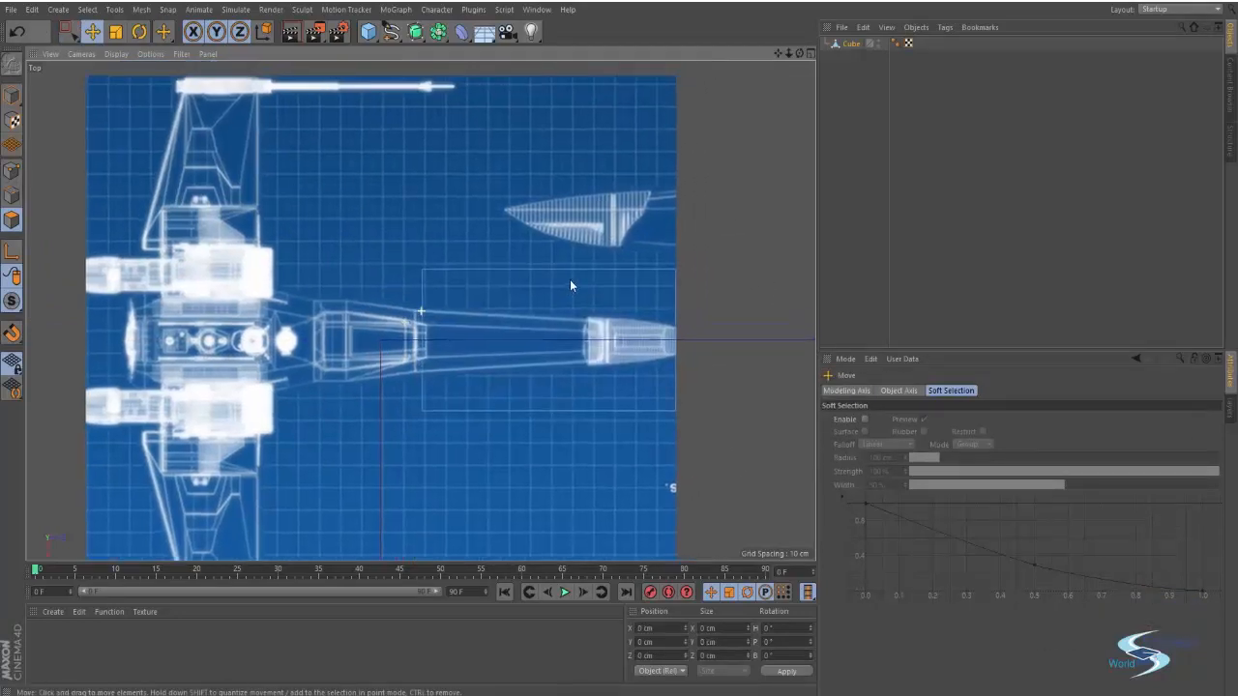
# Step: Set the top view's background picture transparency to 50% and deselect the cube
pyautogui.click(149, 54)
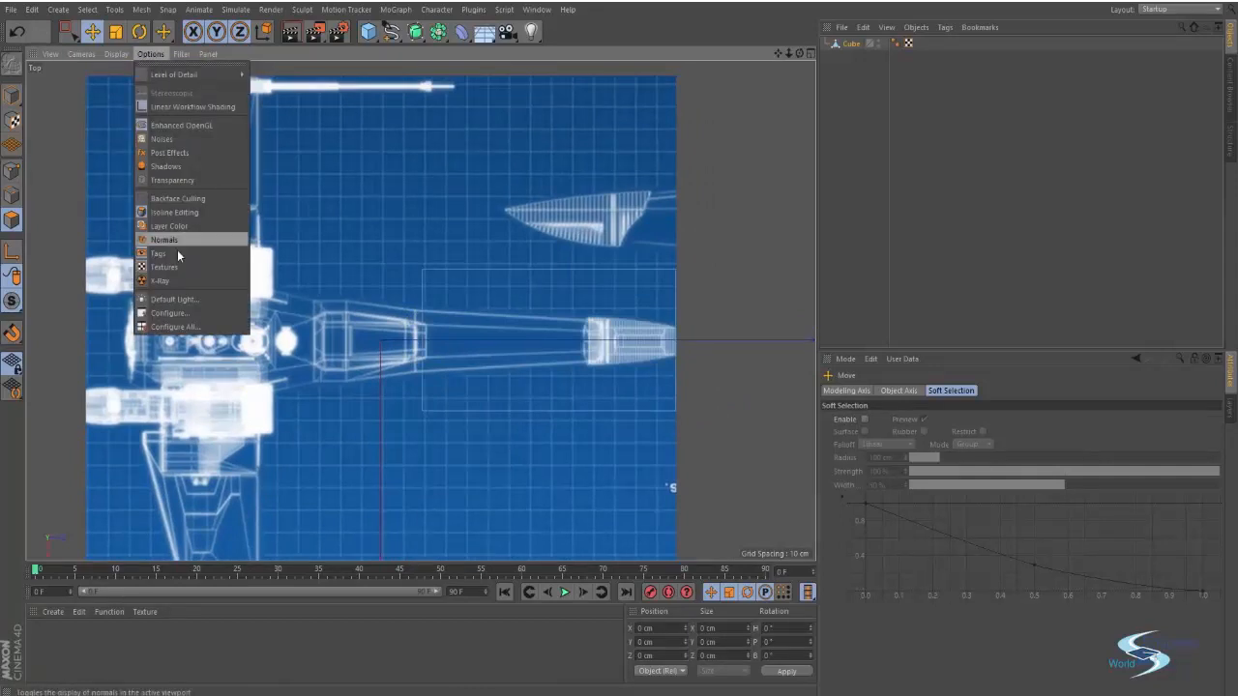
pyautogui.click(184, 319)
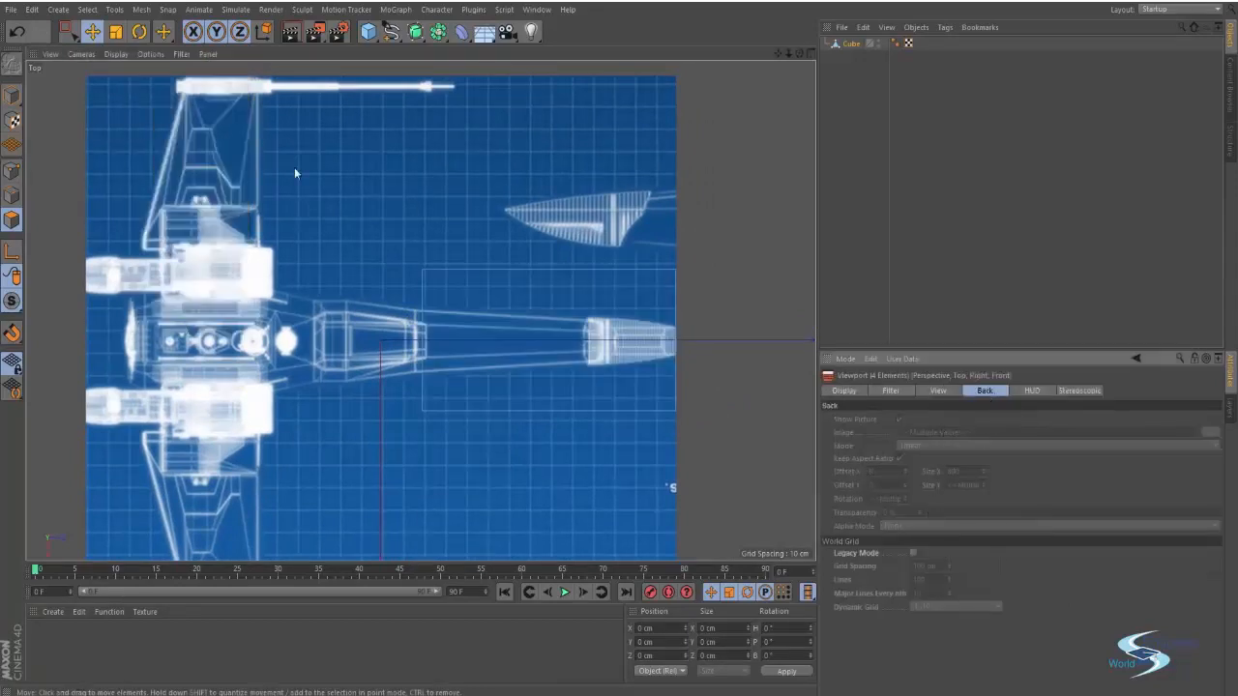
pyautogui.click(150, 54)
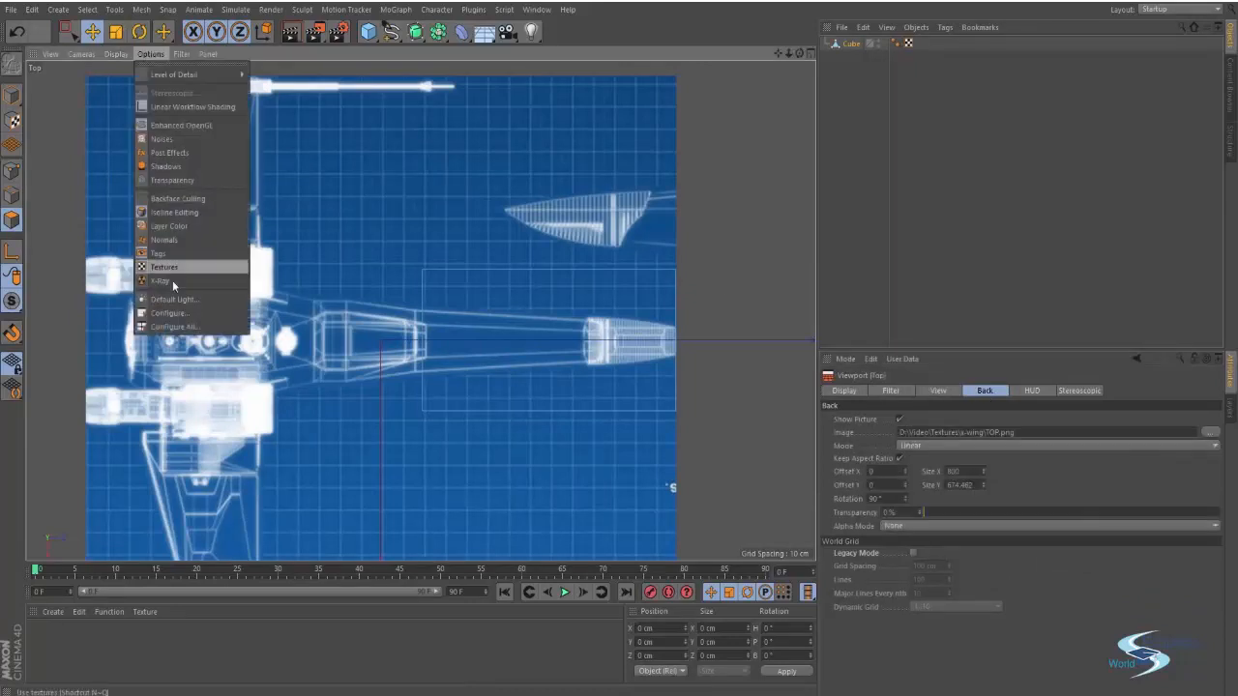
pyautogui.click(170, 316)
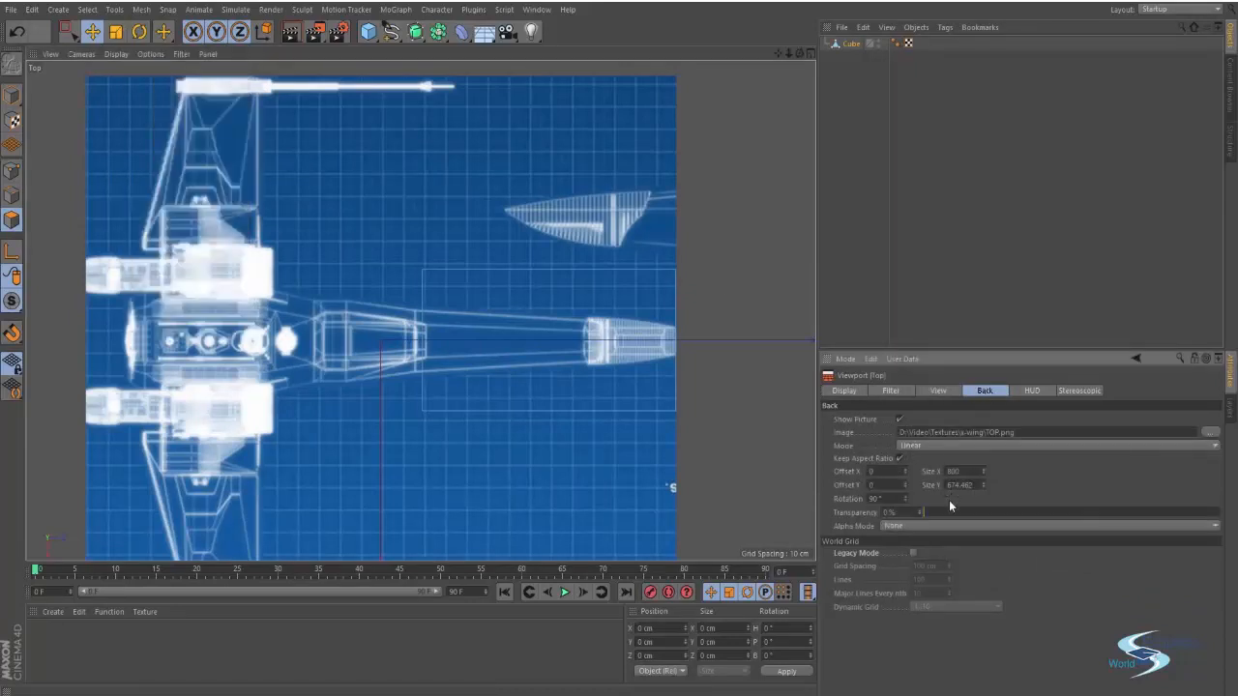
pyautogui.moveTo(937, 515); pyautogui.dragTo(1073, 512)
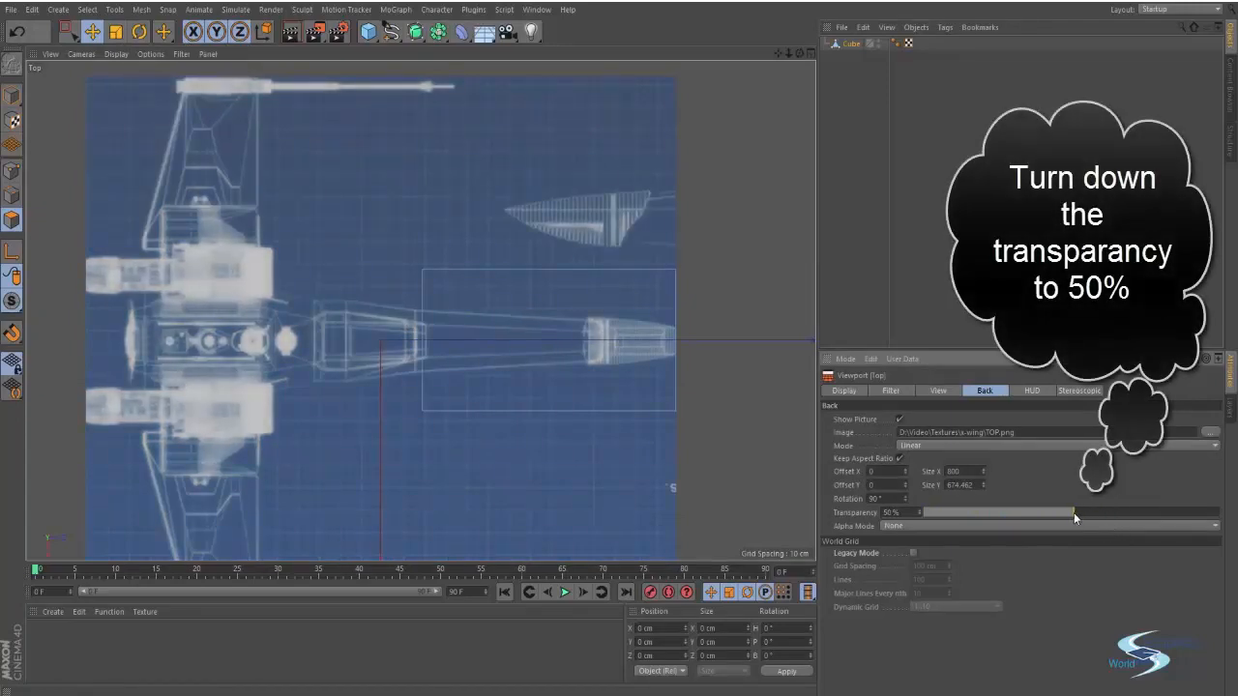
pyautogui.click(871, 207)
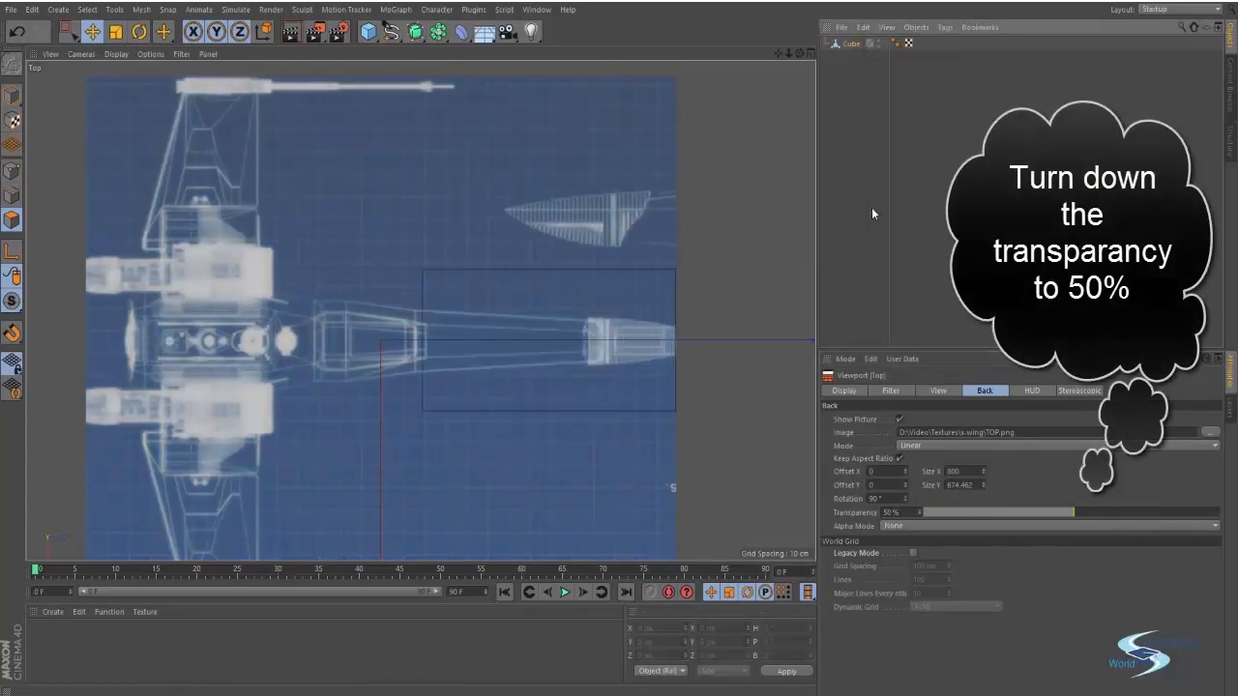
# Step: Set the right view's background picture transparency to 50%
pyautogui.middleClick(458, 219)
pyautogui.click(276, 395)
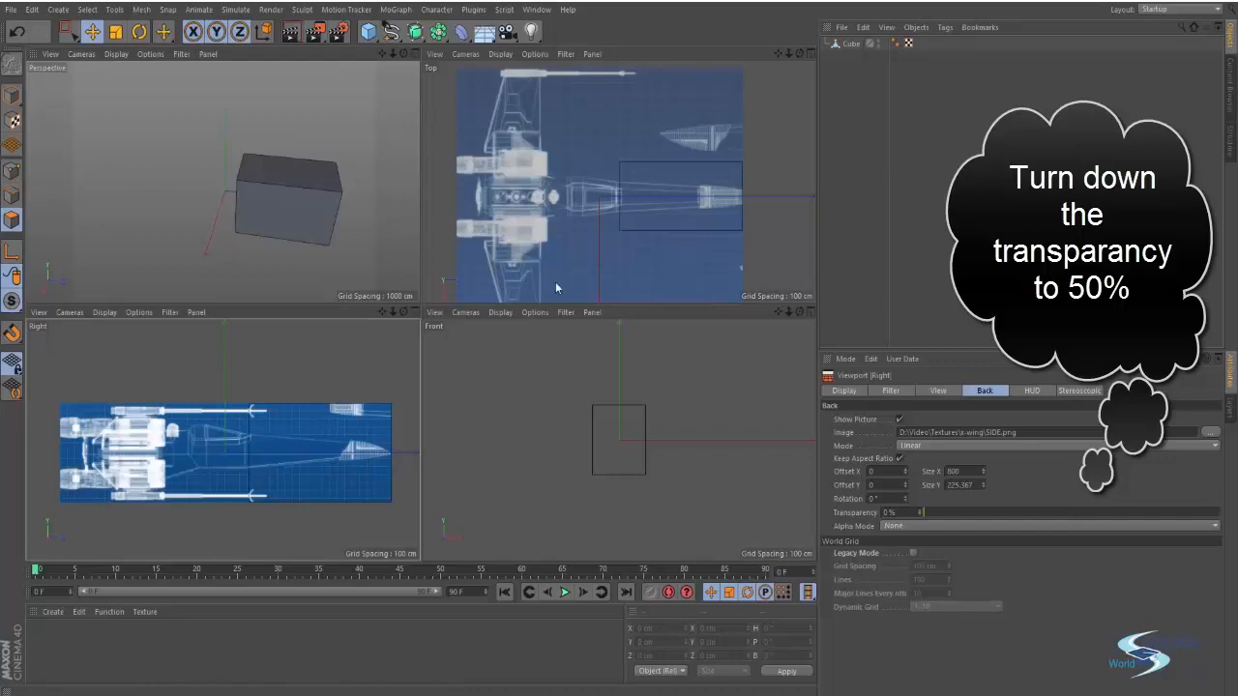
pyautogui.middleClick(346, 371)
pyautogui.middleClick(354, 365)
pyautogui.middleClick(357, 362)
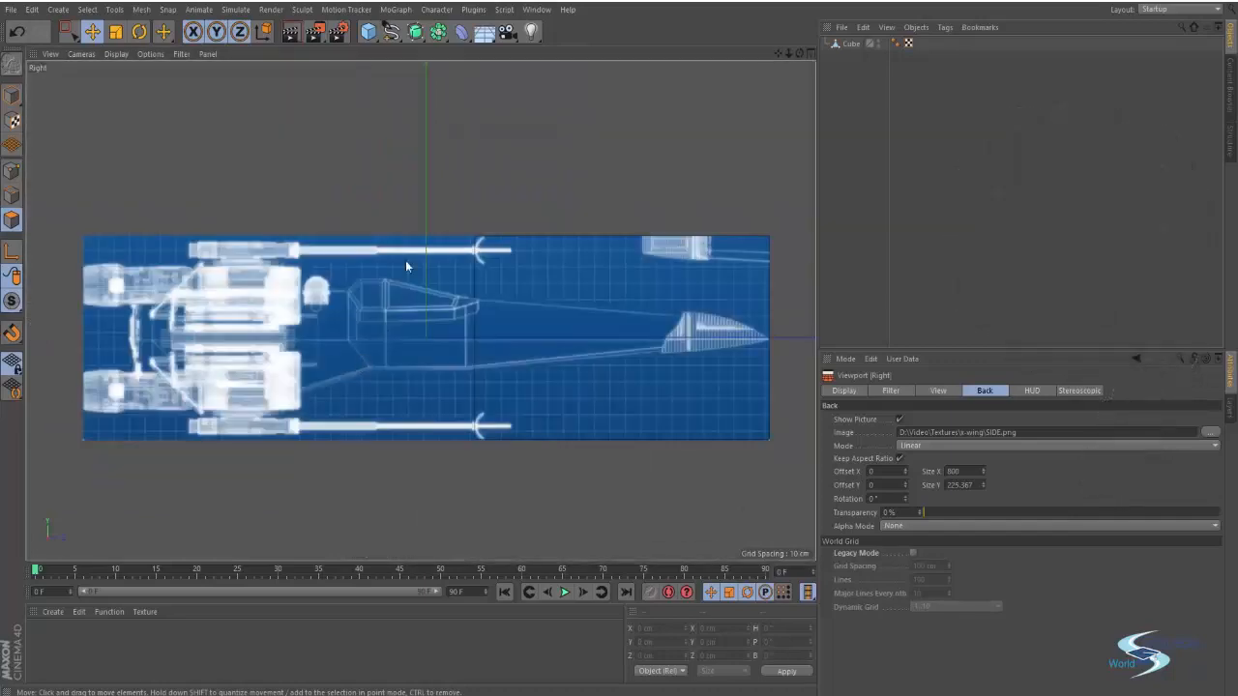
pyautogui.click(141, 55)
pyautogui.click(193, 316)
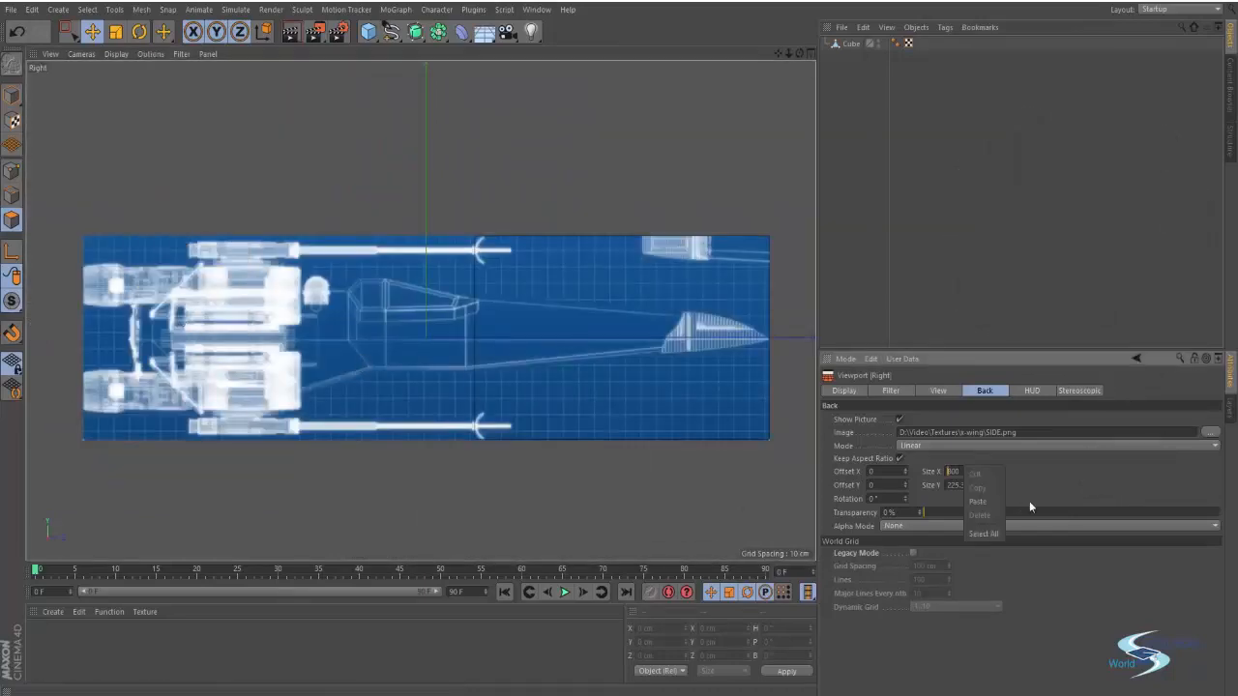
pyautogui.click(1060, 512)
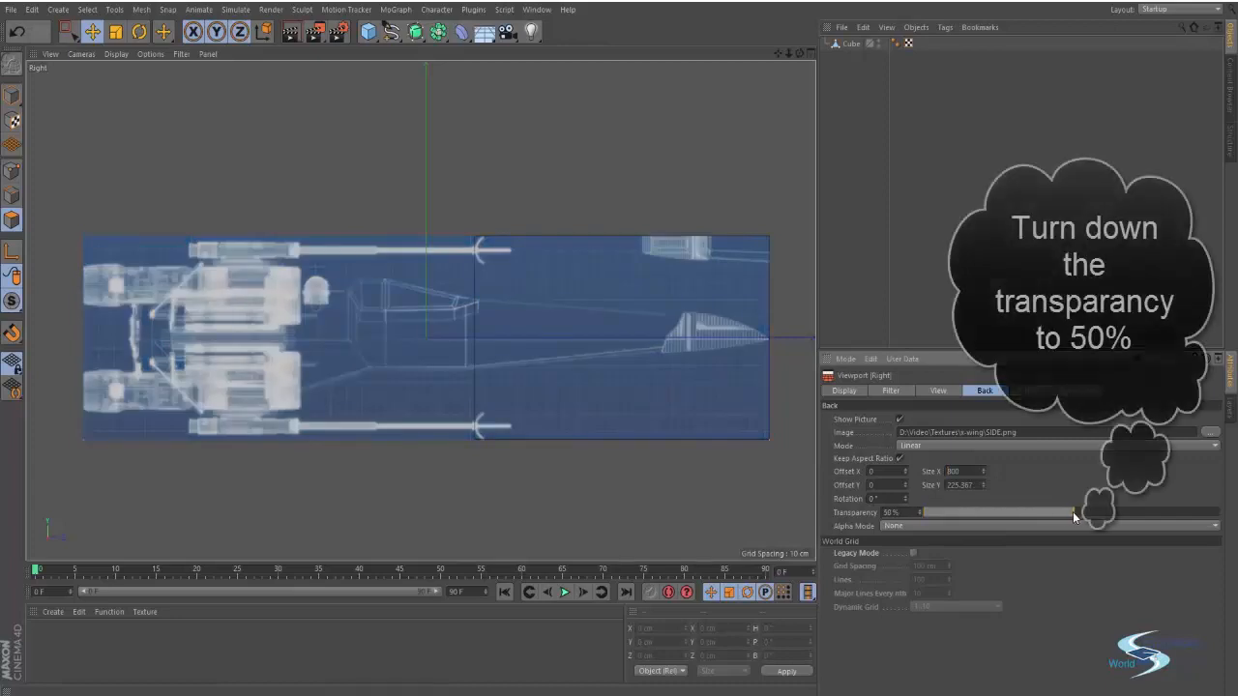
# Step: In the top view, select all of the cube's polygons and scale their width to about 50%, giving about 91.2 cm
pyautogui.middleClick(277, 146)
pyautogui.middleClick(481, 165)
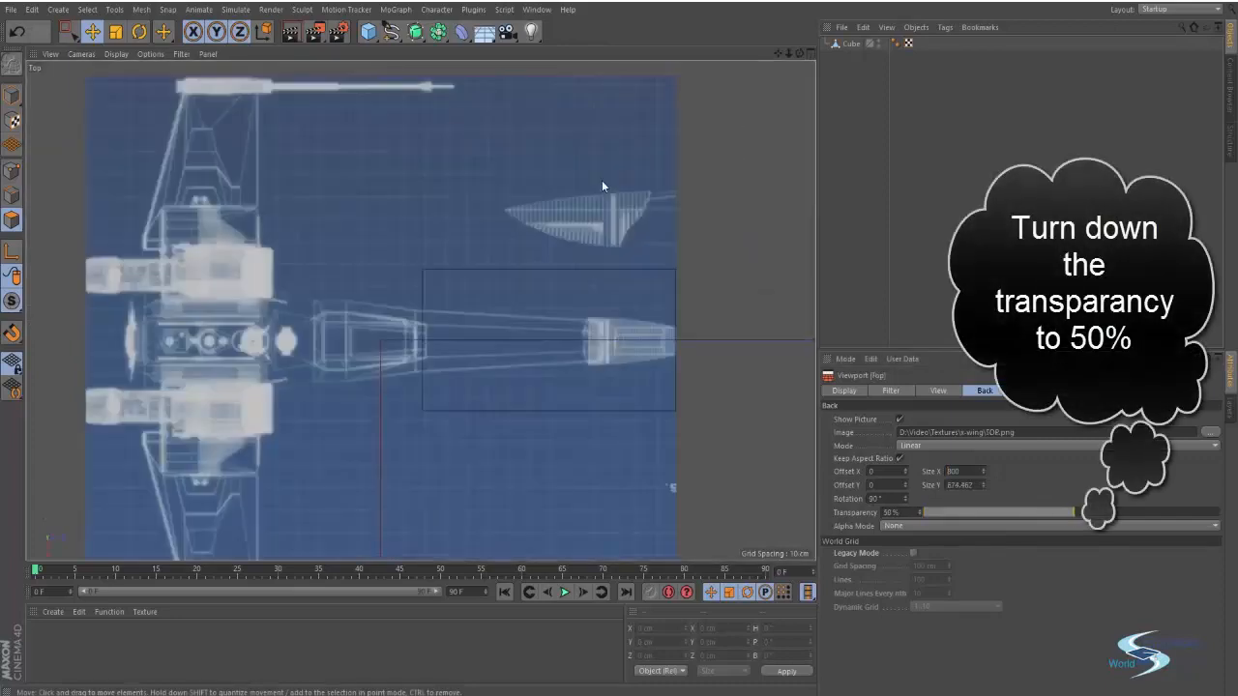
pyautogui.keyDown('alt'); pyautogui.moveTo(583, 319); pyautogui.dragTo(567, 255, button='middle'); pyautogui.keyUp('alt')
pyautogui.scroll(4, 534, 290)
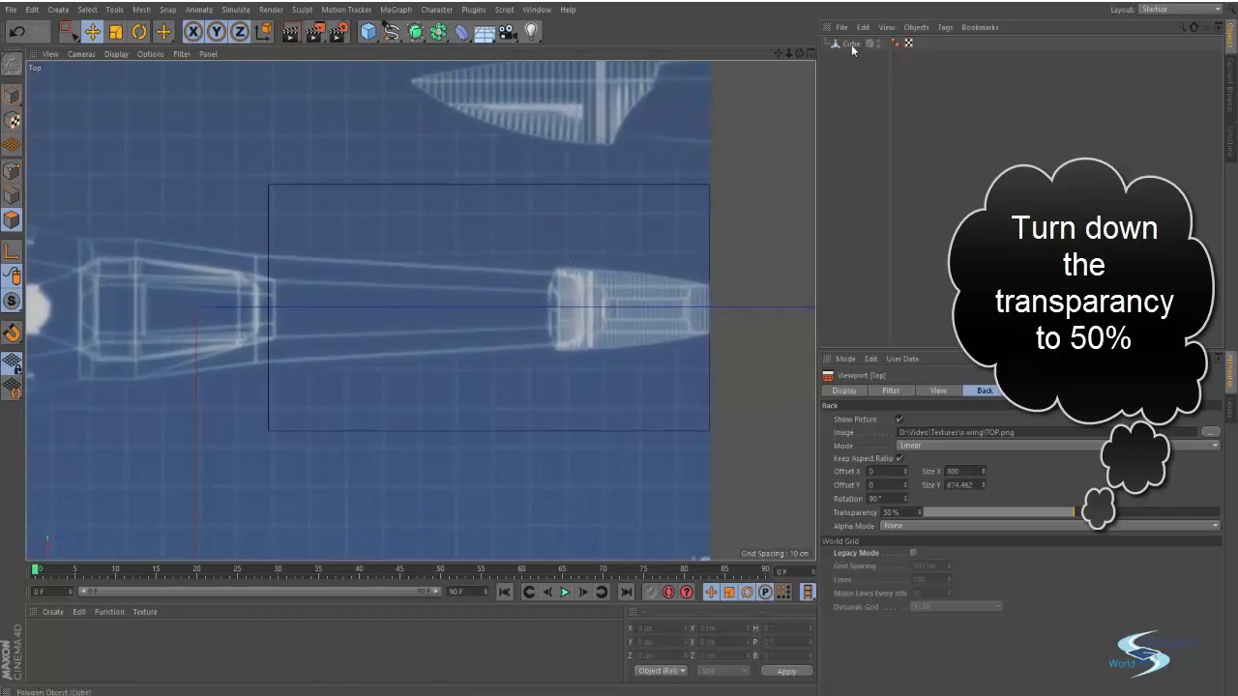
pyautogui.click(851, 44)
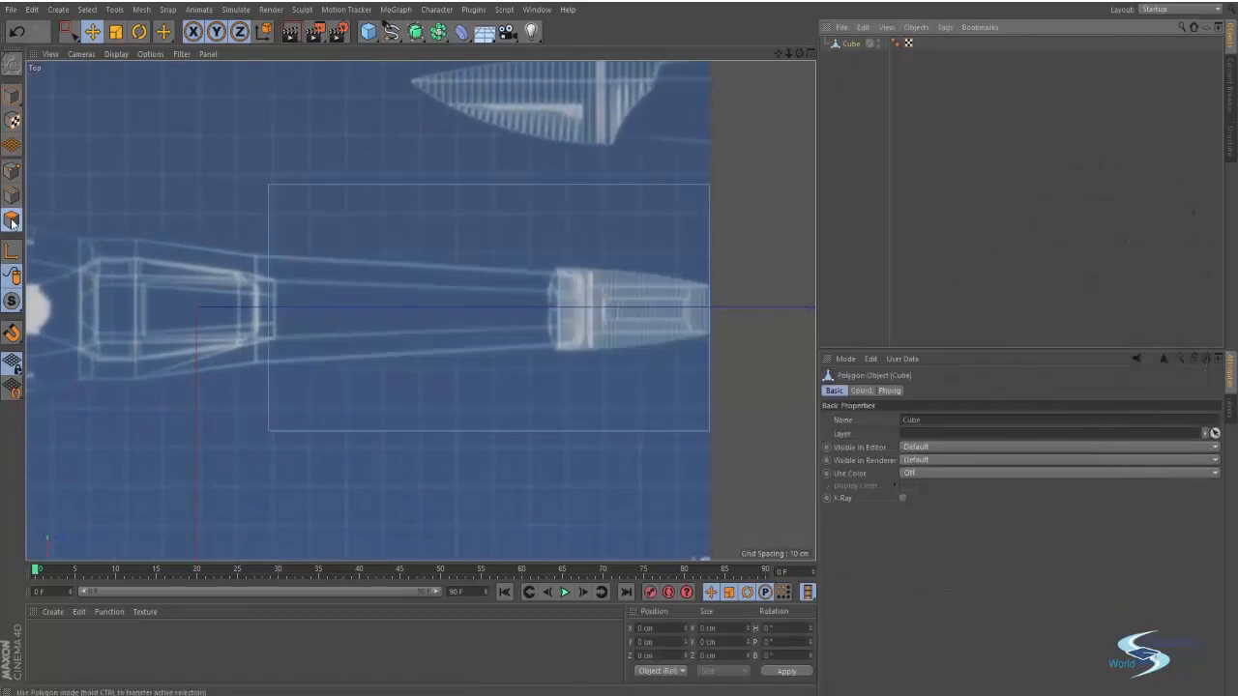
pyautogui.press('0')
pyautogui.moveTo(205, 127); pyautogui.dragTo(783, 557)
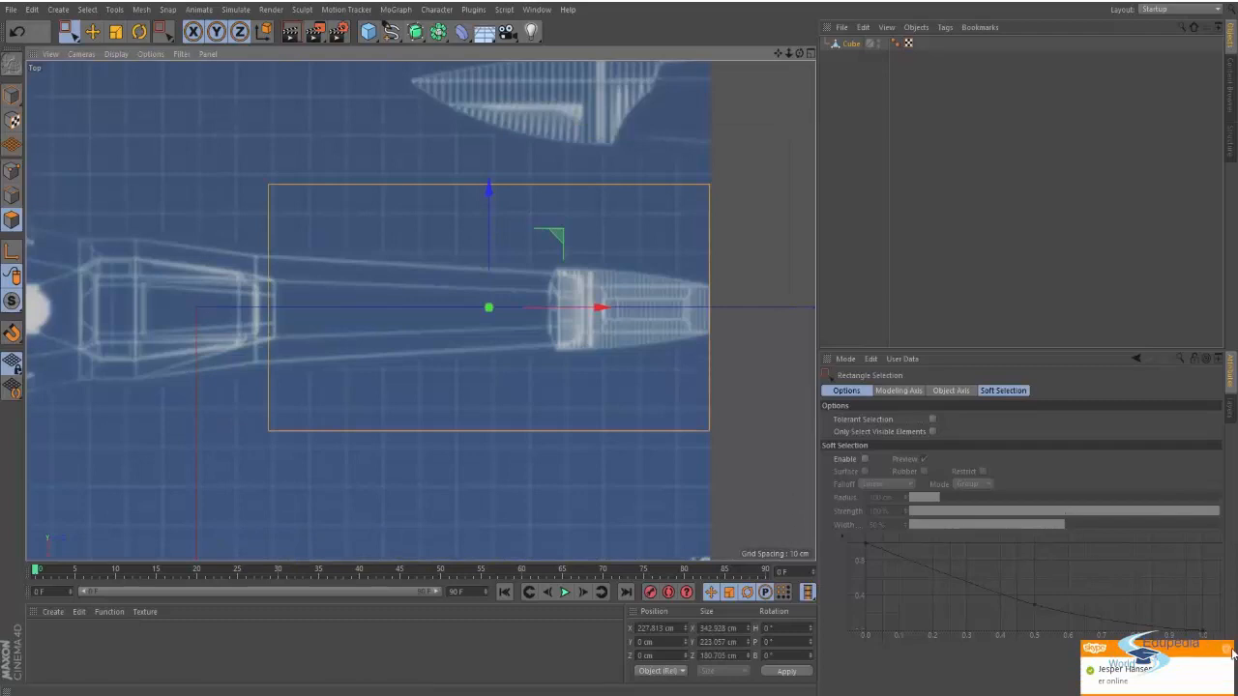
pyautogui.press('t')
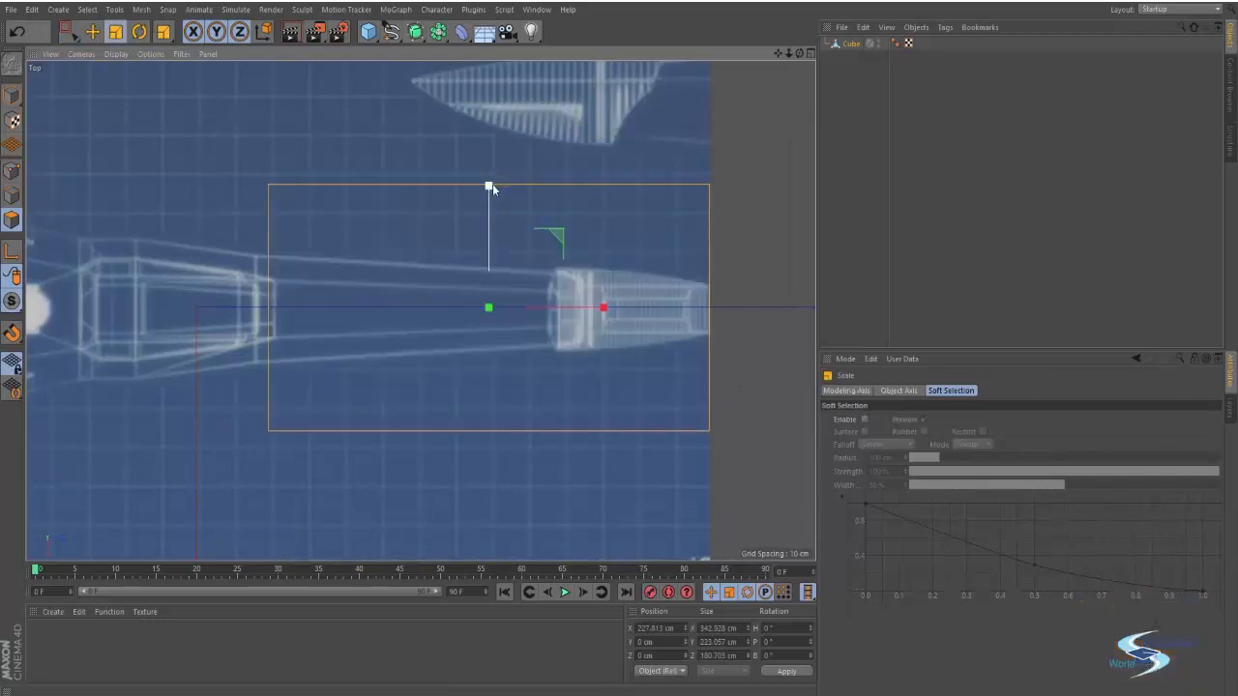
pyautogui.moveTo(491, 187); pyautogui.dragTo(487, 249)
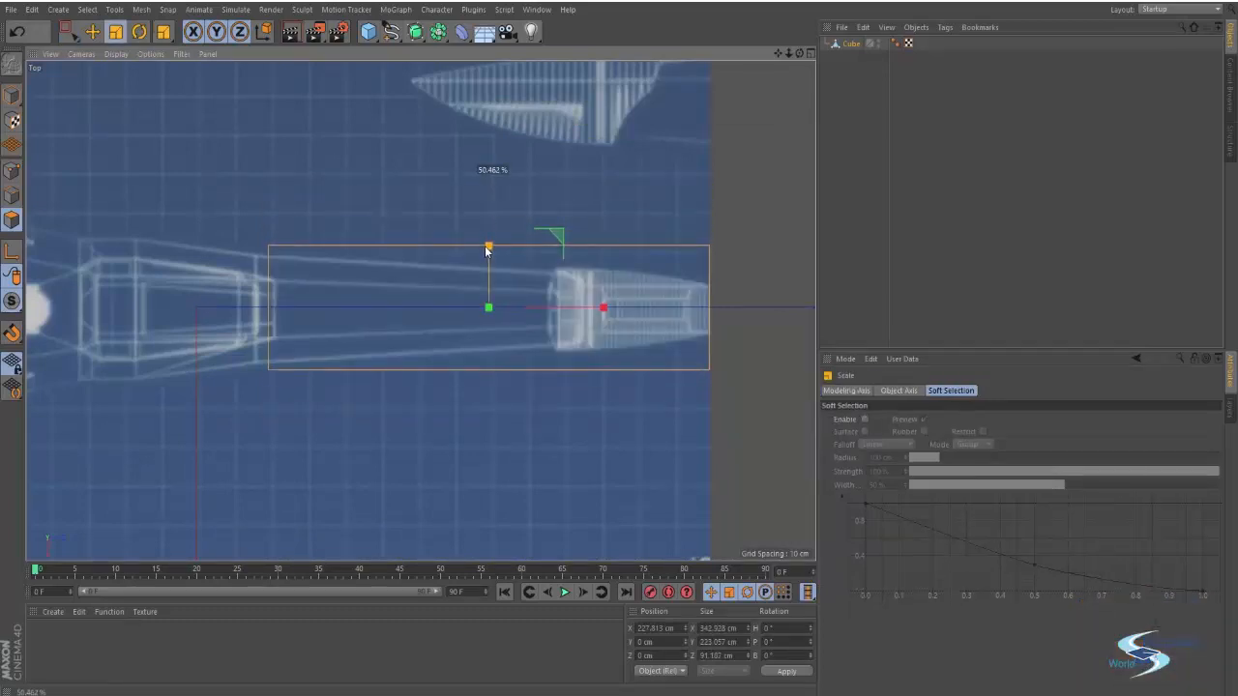
# Step: Select the cube's rear end polygon and move it forward to the cockpit's front tip, at about X 61.8 cm
pyautogui.scroll(3, 435, 256)
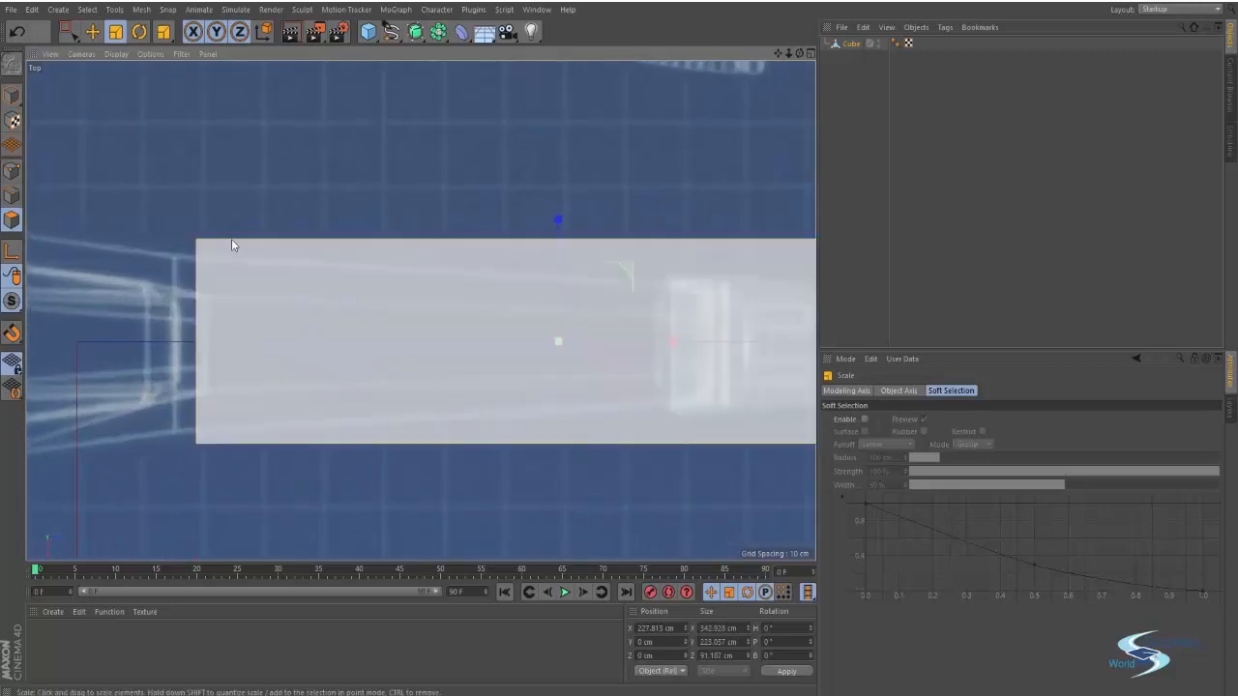
pyautogui.keyDown('alt'); pyautogui.moveTo(237, 339); pyautogui.dragTo(293, 298, button='middle'); pyautogui.keyUp('alt')
pyautogui.press('space')
pyautogui.moveTo(199, 166); pyautogui.dragTo(328, 542)
pyautogui.press('e')
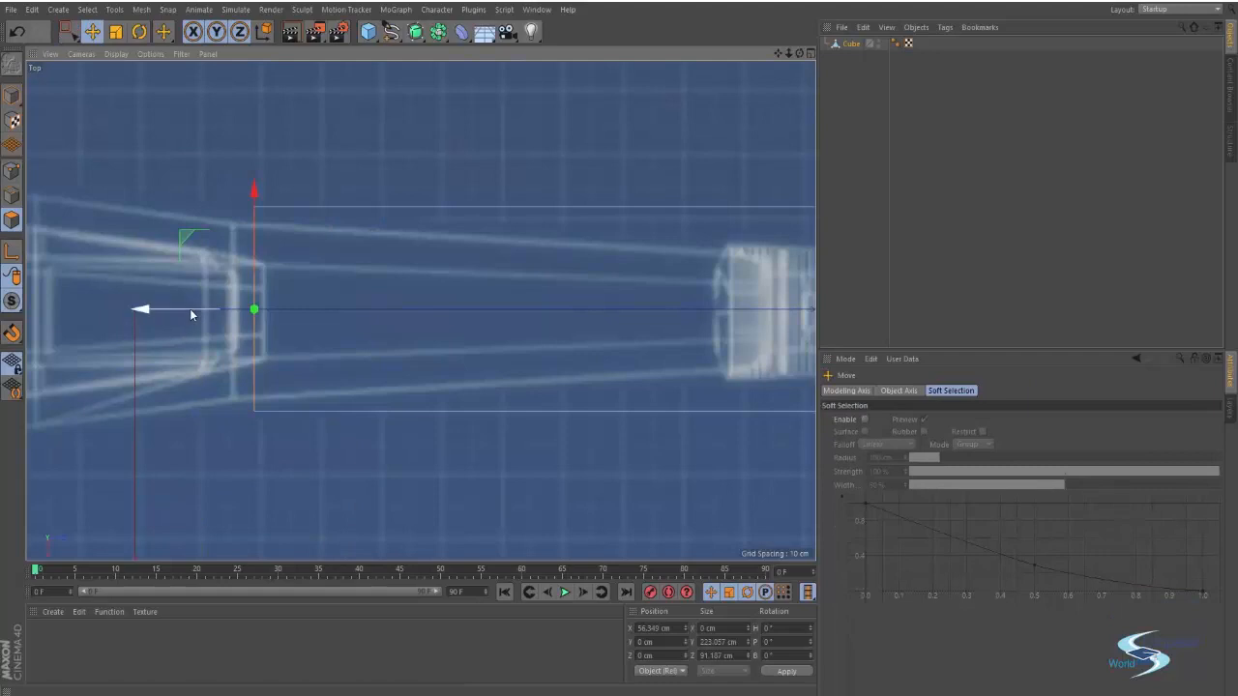
pyautogui.moveTo(190, 309); pyautogui.dragTo(201, 308)
pyautogui.scroll(2, 288, 272)
pyautogui.scroll(5, 288, 267)
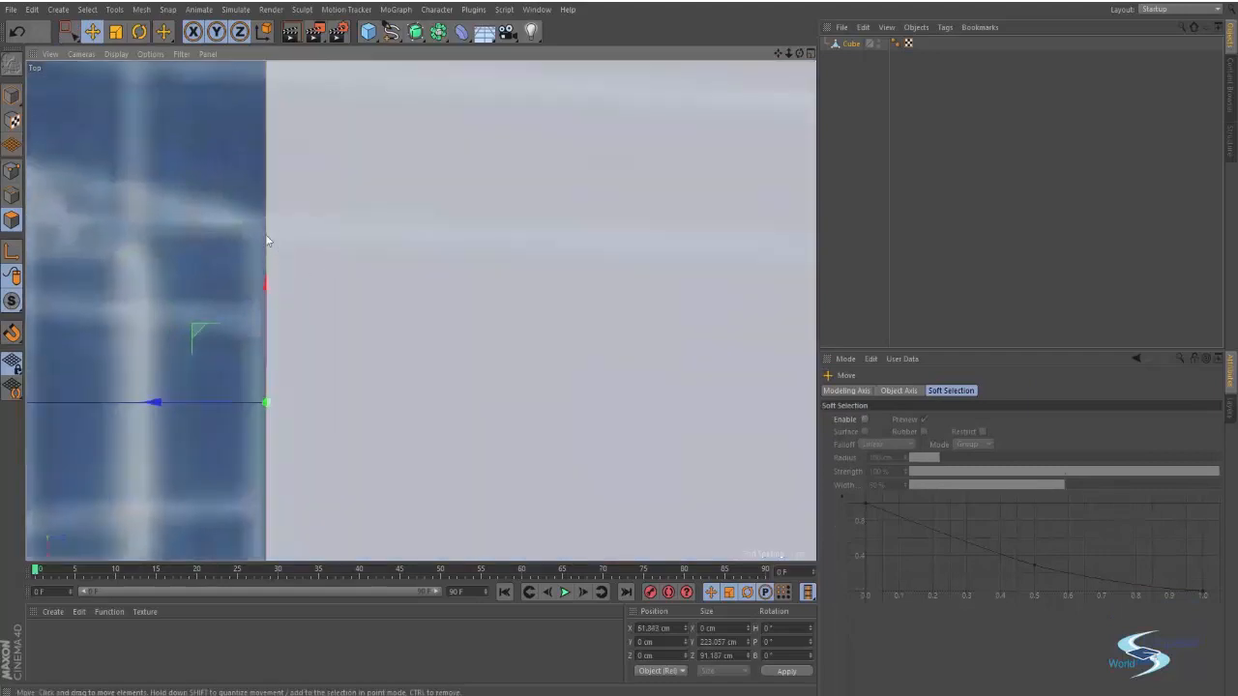
pyautogui.scroll(-5, 248, 262)
pyautogui.keyDown('alt'); pyautogui.moveTo(215, 329); pyautogui.dragTo(264, 325, button='middle'); pyautogui.keyUp('alt')
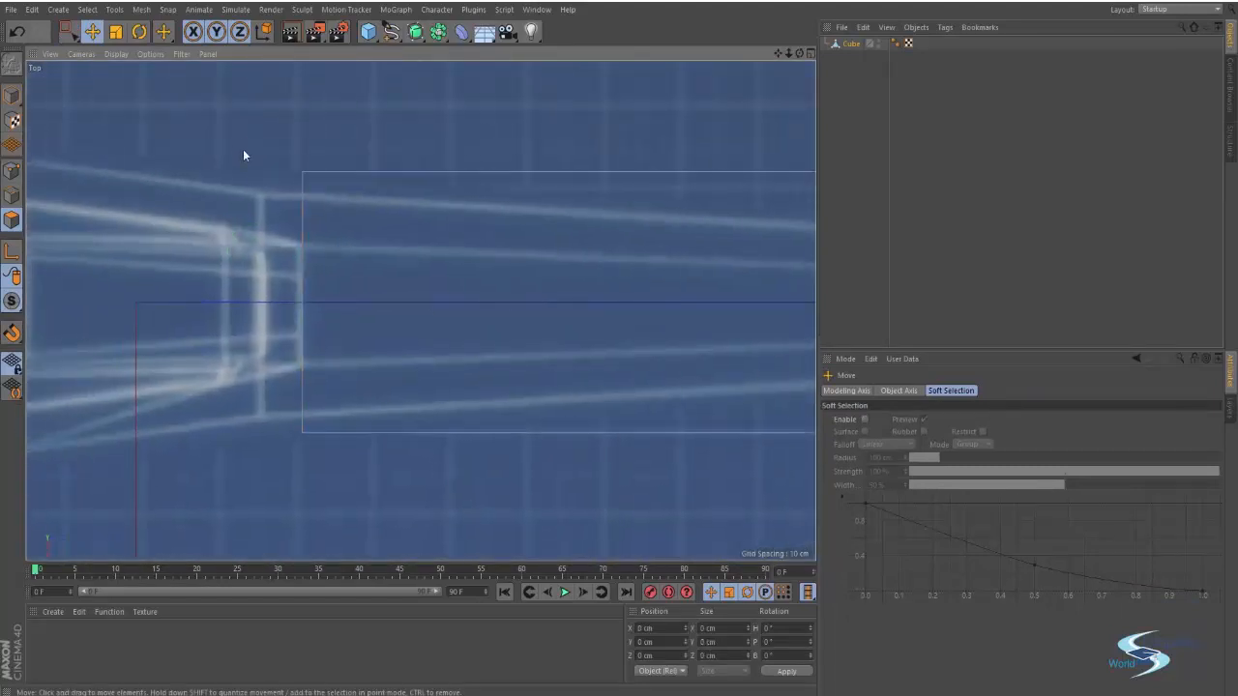
# Step: Switch to the picture viewer, examine the cockpit and fuselage shape in X-wing_SWB.png, and return to Cinema 4D
pyautogui.hotkey('alt', 'Tab')
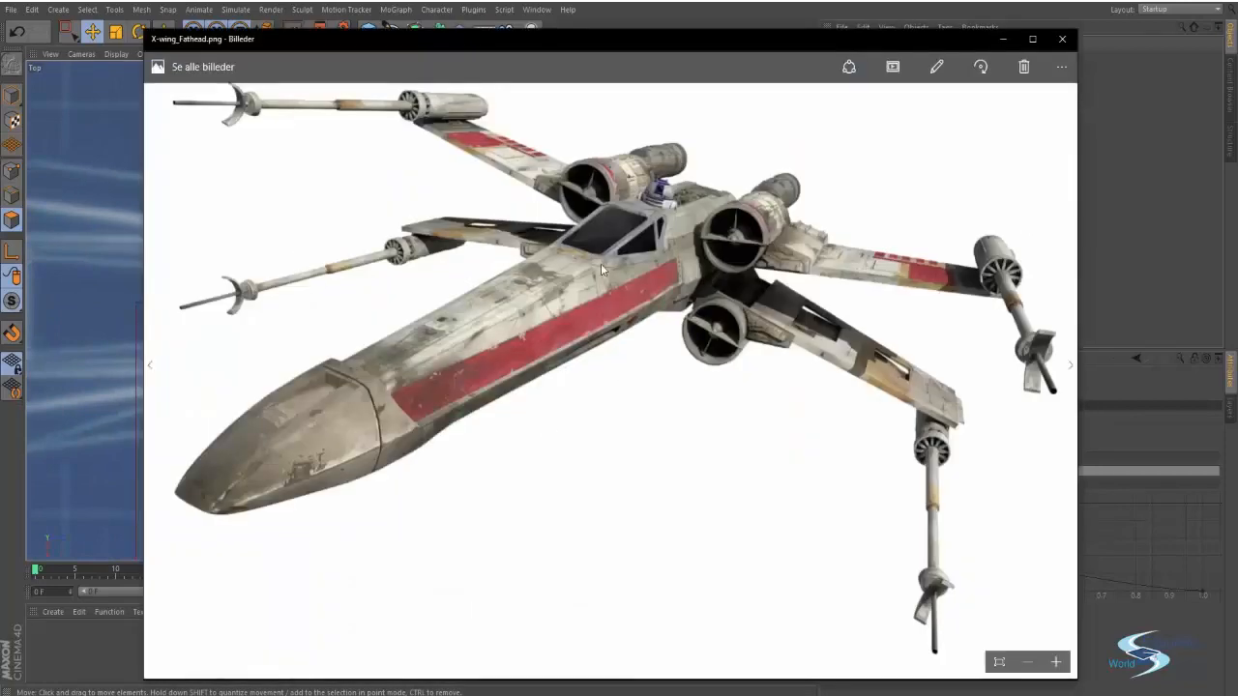
pyautogui.press('Right')
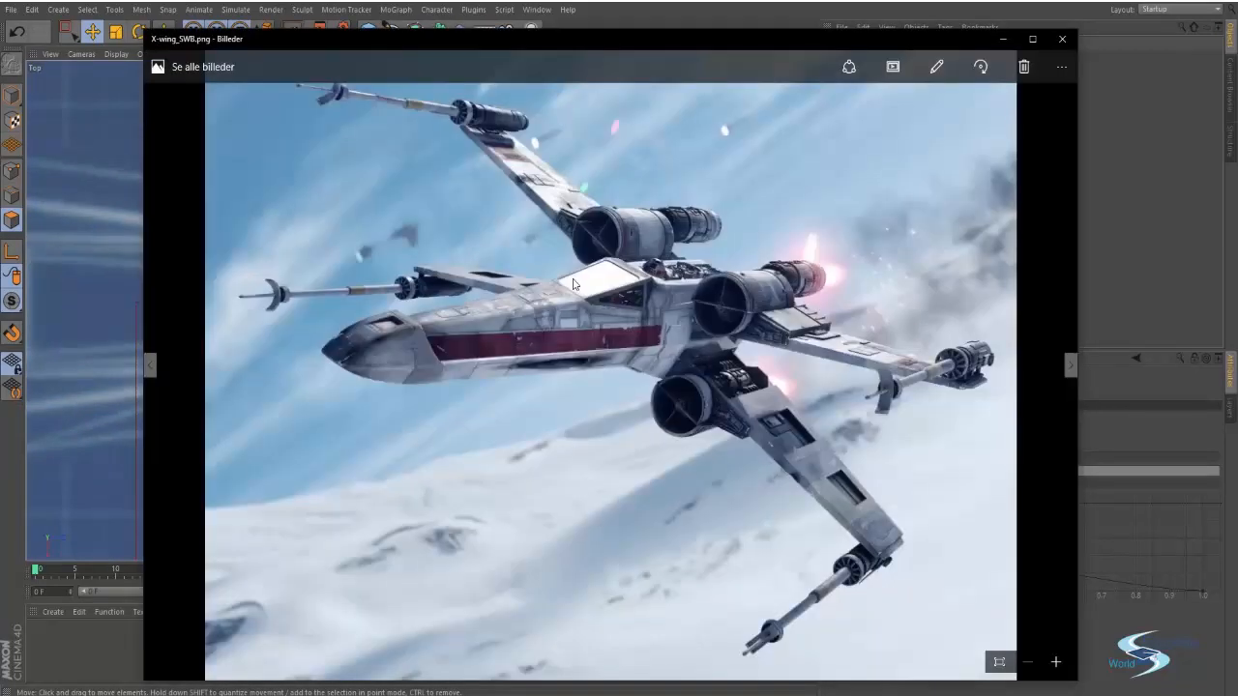
pyautogui.scroll(5, 573, 290)
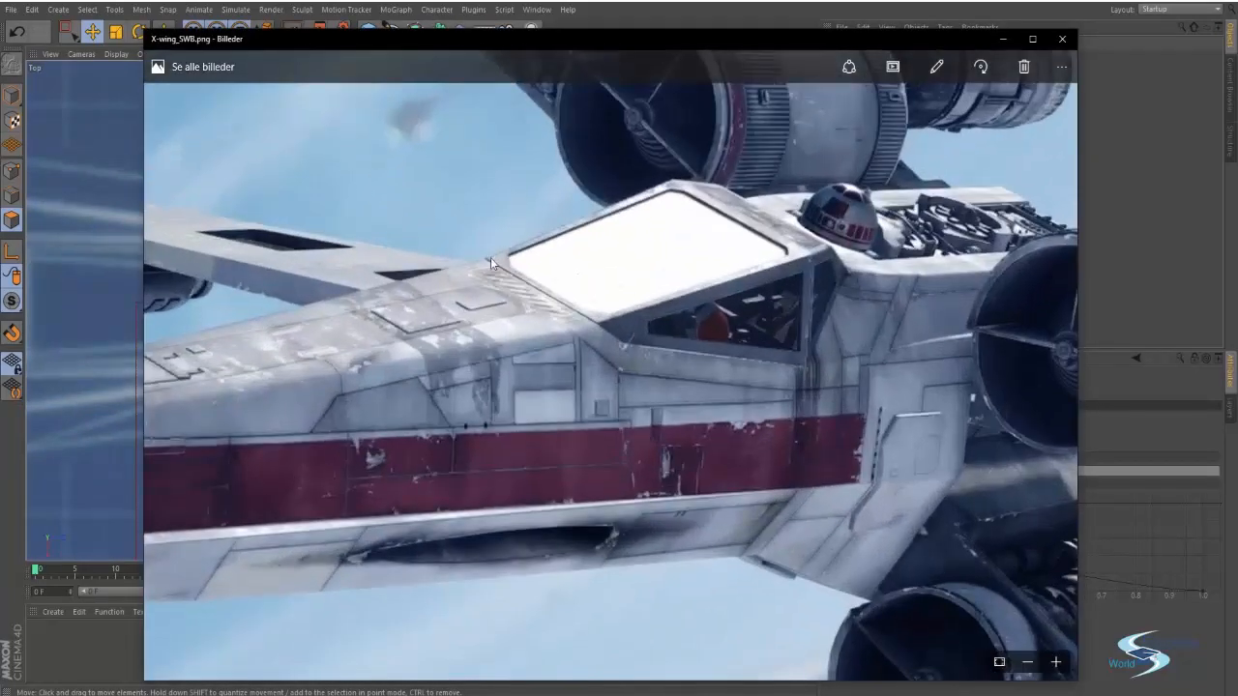
pyautogui.scroll(2, 592, 319)
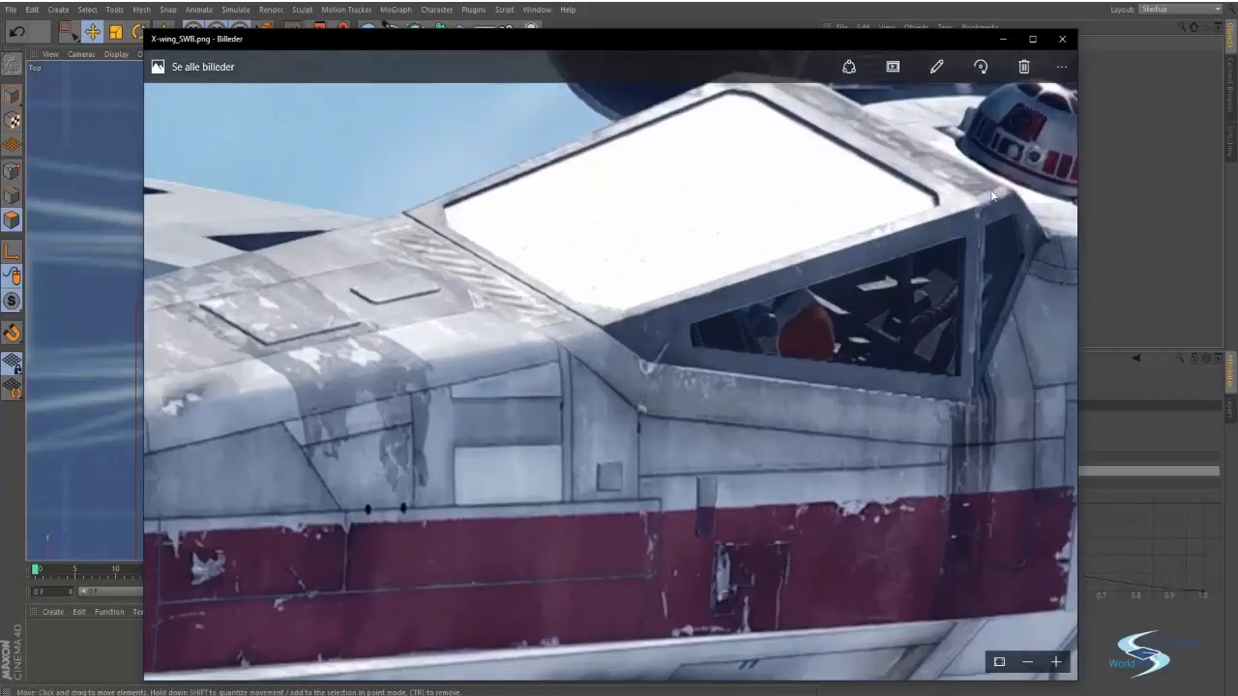
pyautogui.scroll(-3, 664, 268)
pyautogui.hotkey('alt', 'Tab')
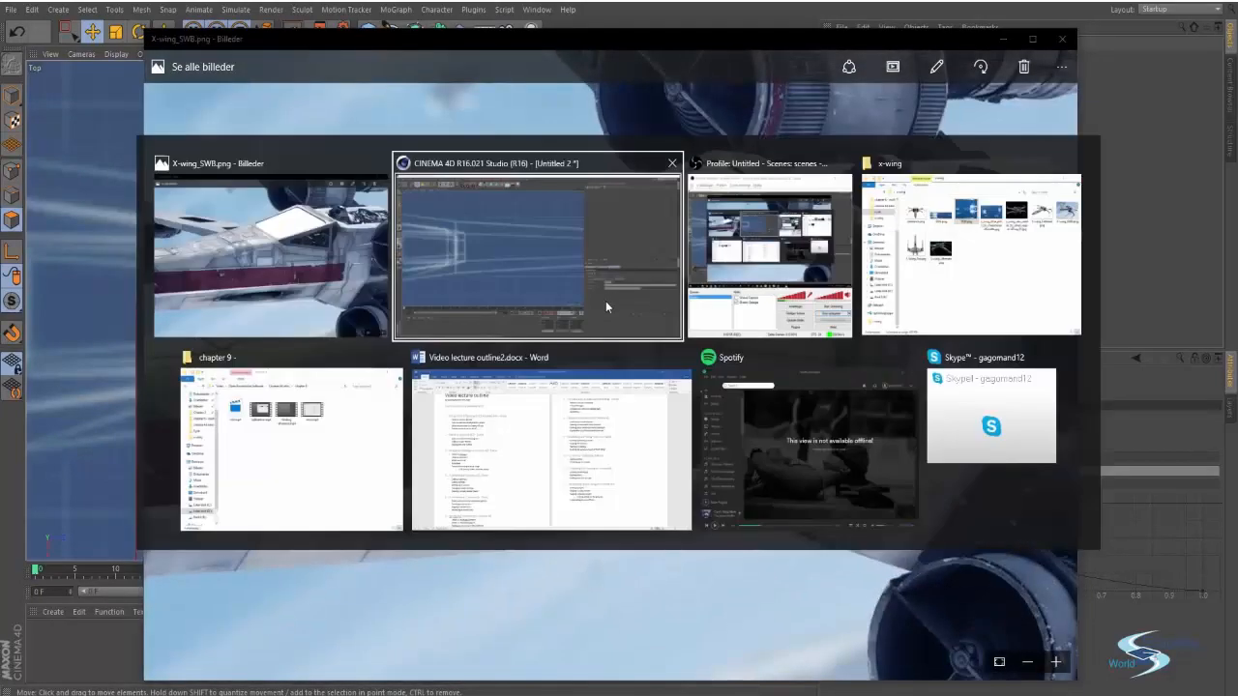
pyautogui.click(606, 307)
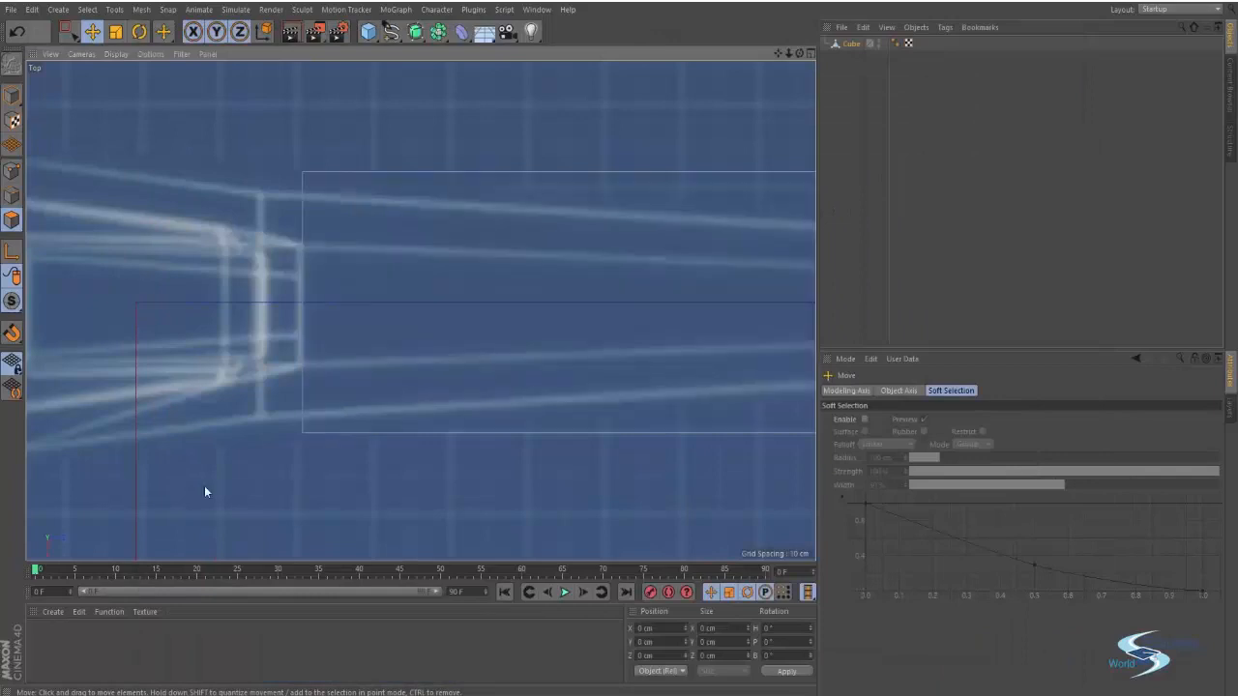
# Step: Move the cube's front end polygon to about X 399.3 cm and scale its width to the nose tip, about 35.3 cm
pyautogui.scroll(-4, 415, 362)
pyautogui.keyDown('alt'); pyautogui.moveTo(511, 421); pyautogui.dragTo(267, 364, button='middle'); pyautogui.keyUp('alt')
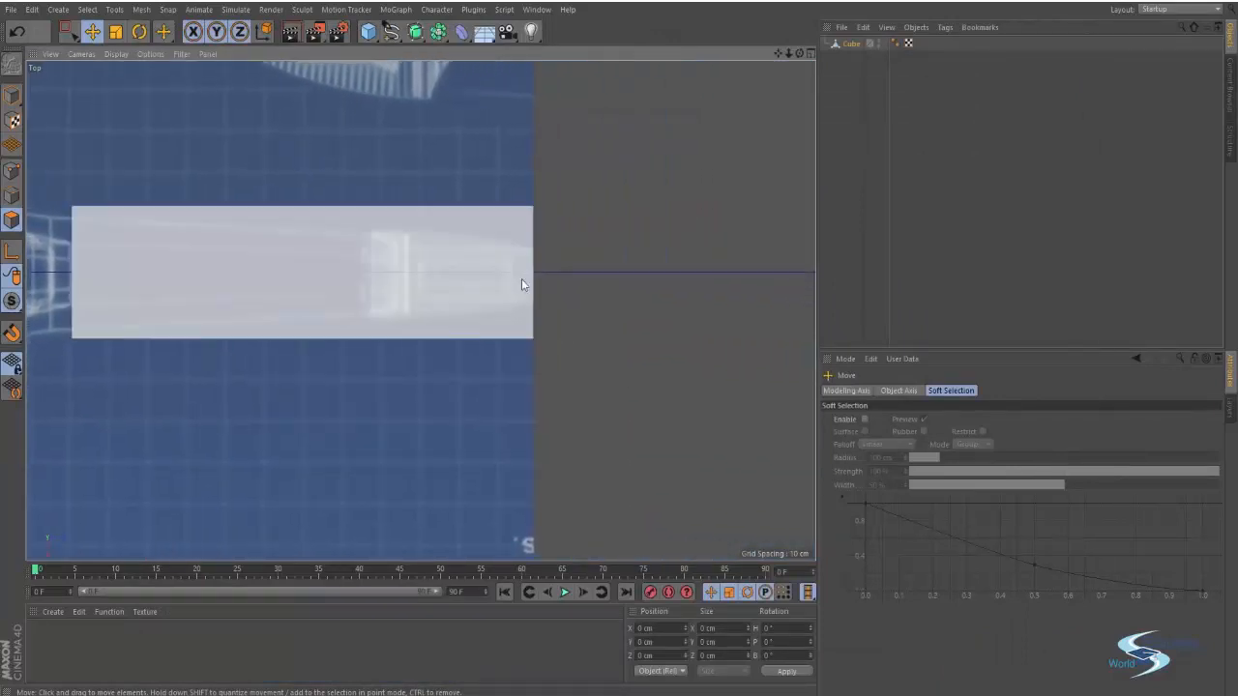
pyautogui.click(534, 222)
pyautogui.moveTo(641, 272); pyautogui.dragTo(617, 278)
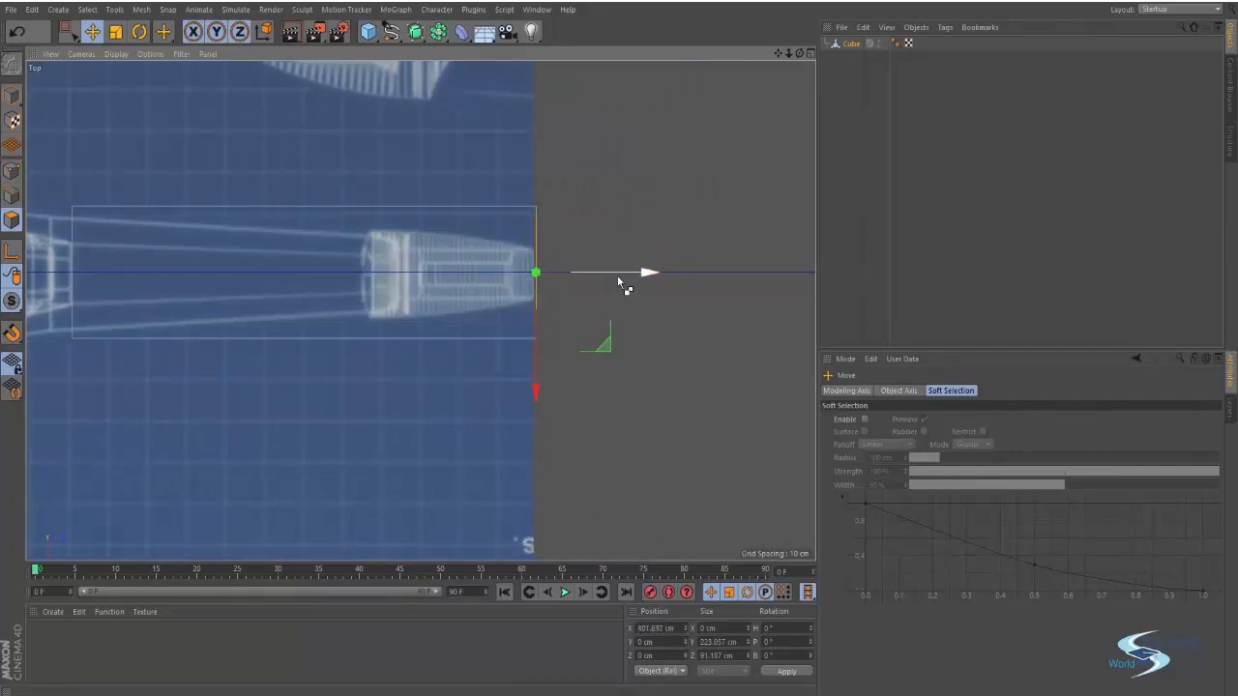
pyautogui.press('t')
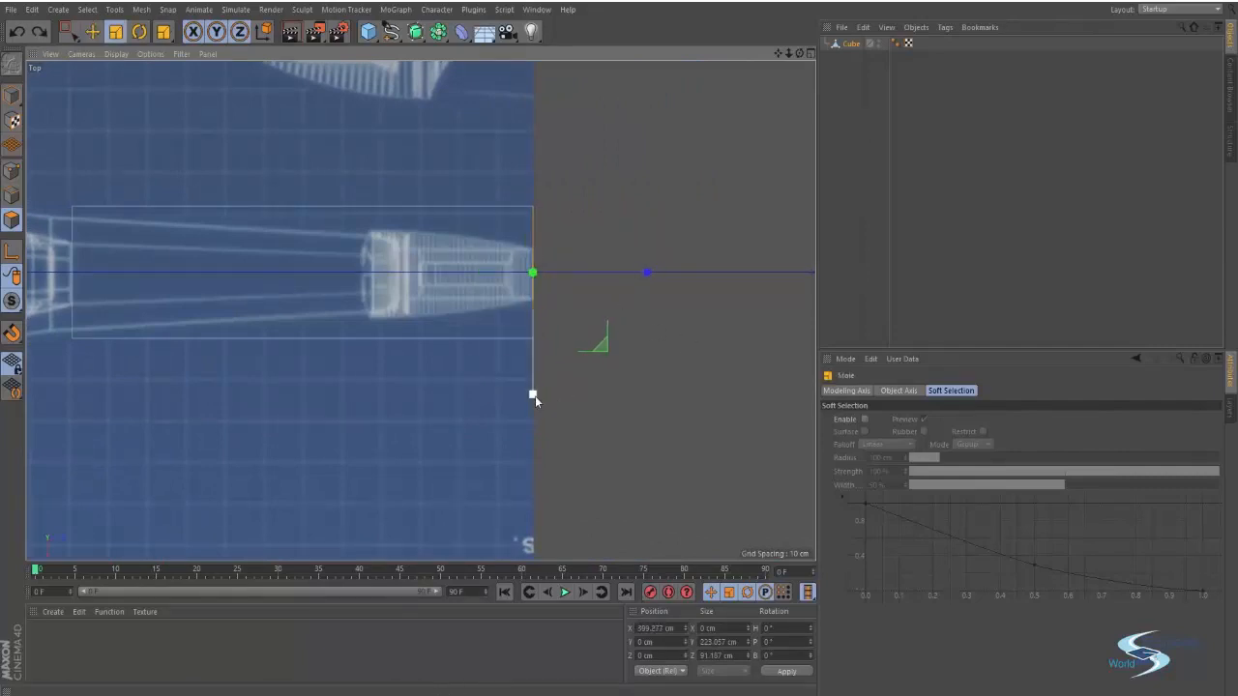
pyautogui.moveTo(531, 391); pyautogui.dragTo(546, 319)
pyautogui.press('e')
pyautogui.click(621, 405)
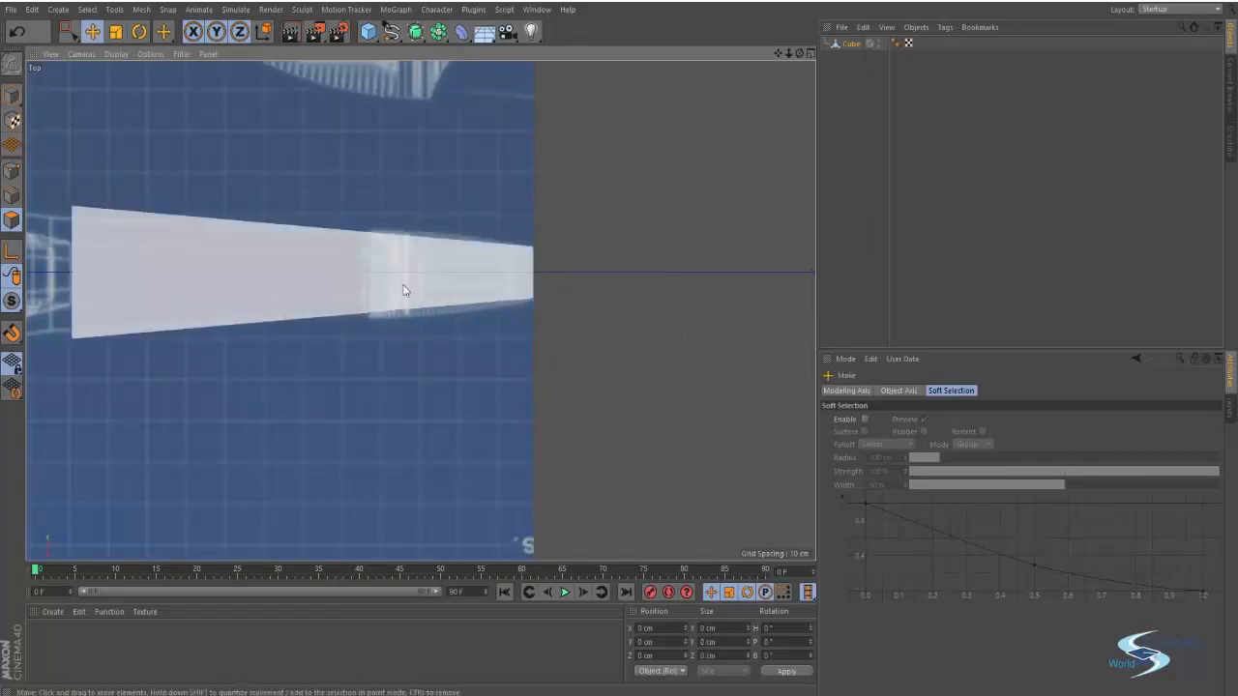
# Step: In the right view, select the cube's rear end polygon and scale its height down to about half
pyautogui.keyDown('alt'); pyautogui.moveTo(485, 377); pyautogui.dragTo(519, 387, button='middle'); pyautogui.keyUp('alt')
pyautogui.middleClick(519, 394)
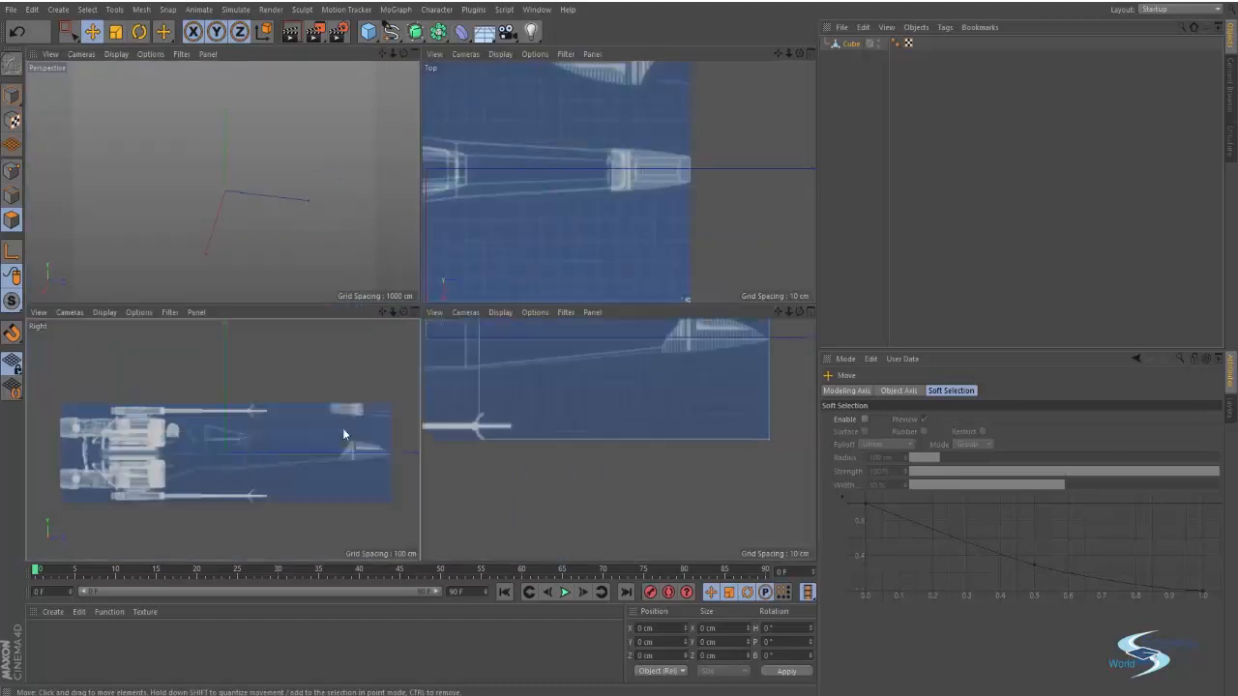
pyautogui.middleClick(387, 418)
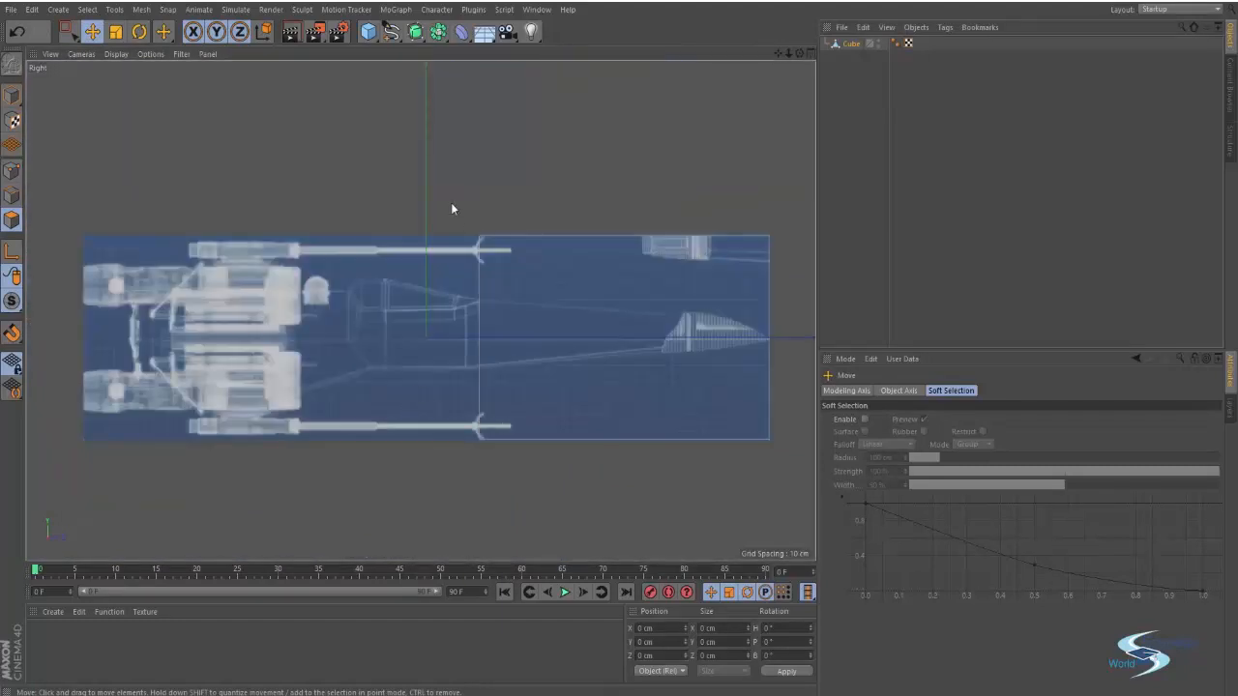
pyautogui.press('0')
pyautogui.moveTo(439, 204); pyautogui.dragTo(511, 519)
pyautogui.press('t')
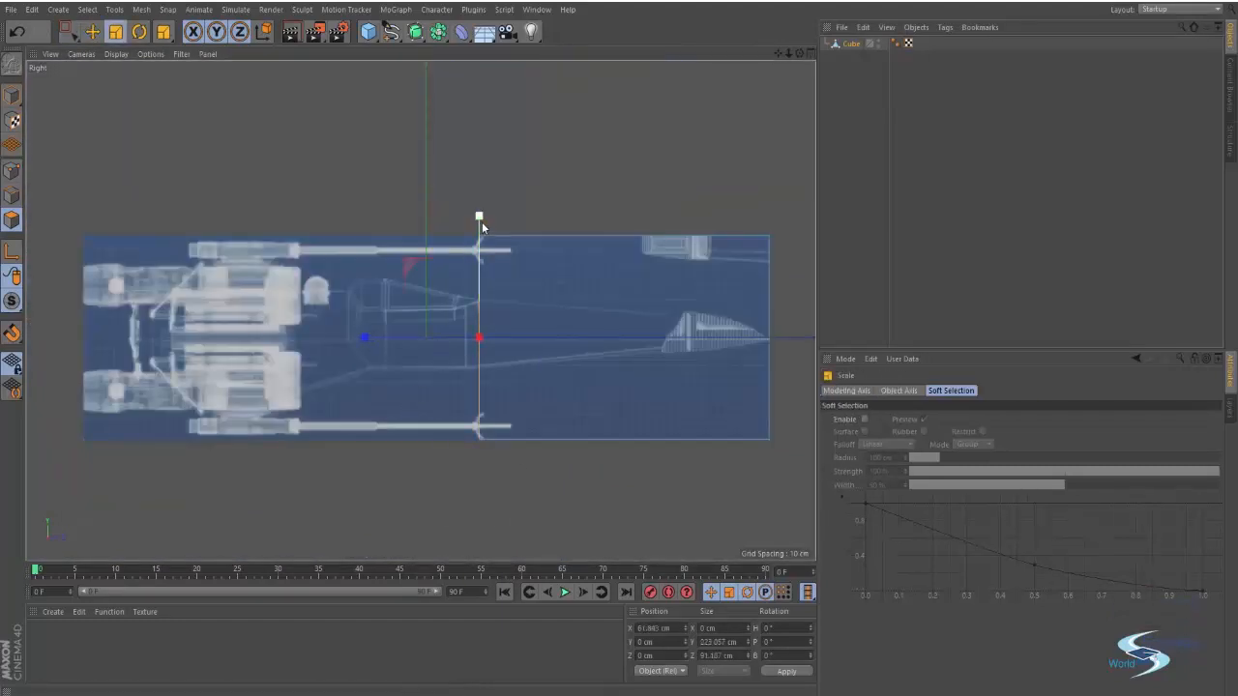
pyautogui.moveTo(480, 216); pyautogui.dragTo(491, 281)
pyautogui.press('e')
pyautogui.click(542, 228)
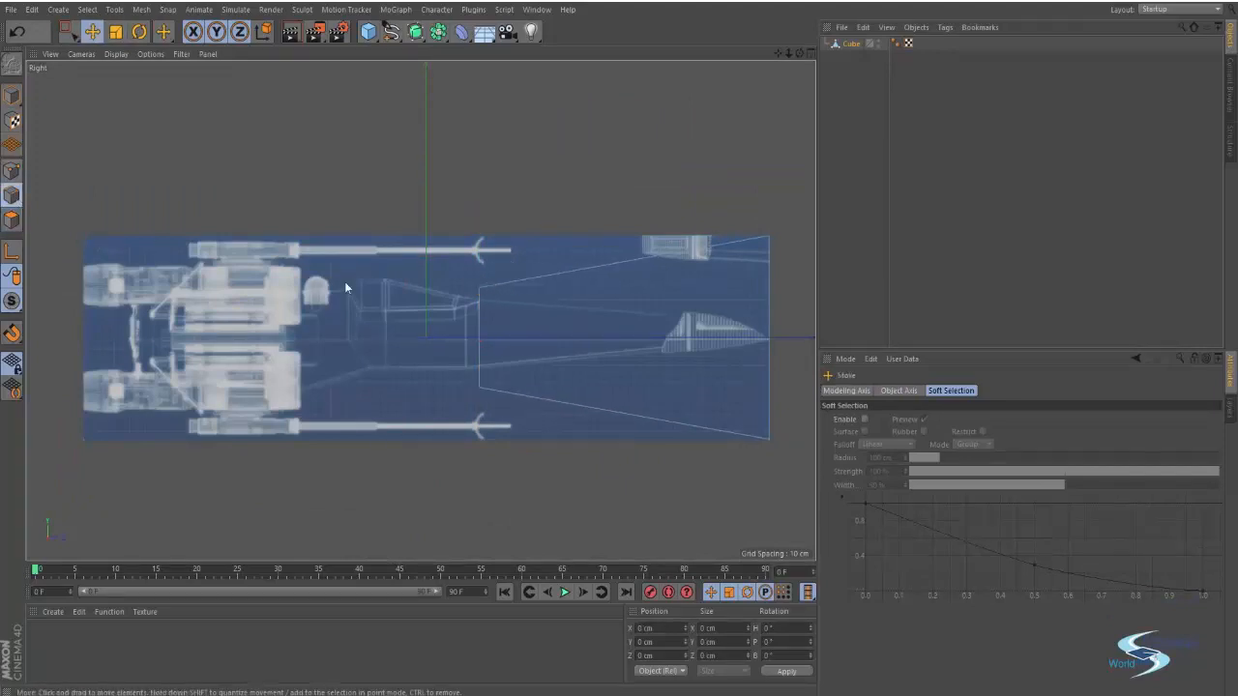
pyautogui.scroll(3, 469, 279)
pyautogui.press('0')
pyautogui.moveTo(490, 254); pyautogui.dragTo(633, 356)
pyautogui.scroll(2, 549, 316)
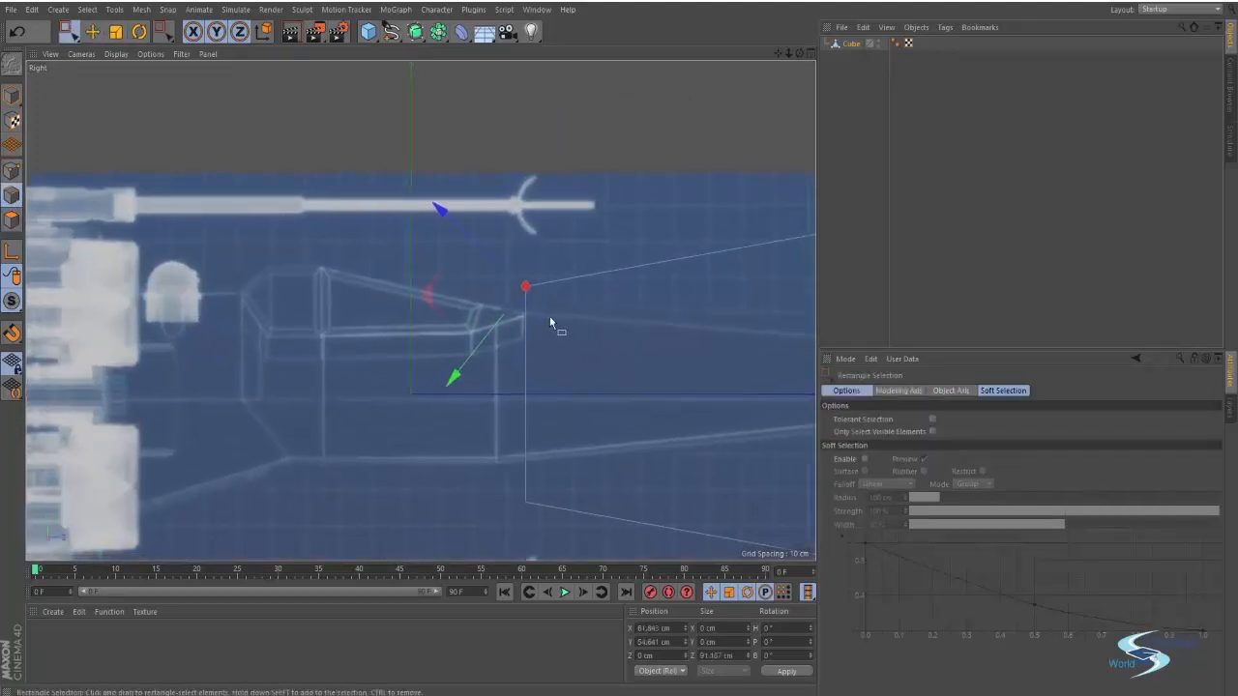
pyautogui.click(294, 237)
# Step: Using point mode, move the cube's rear upper points down onto the fuselage's top line at the cockpit front
pyautogui.press('e')
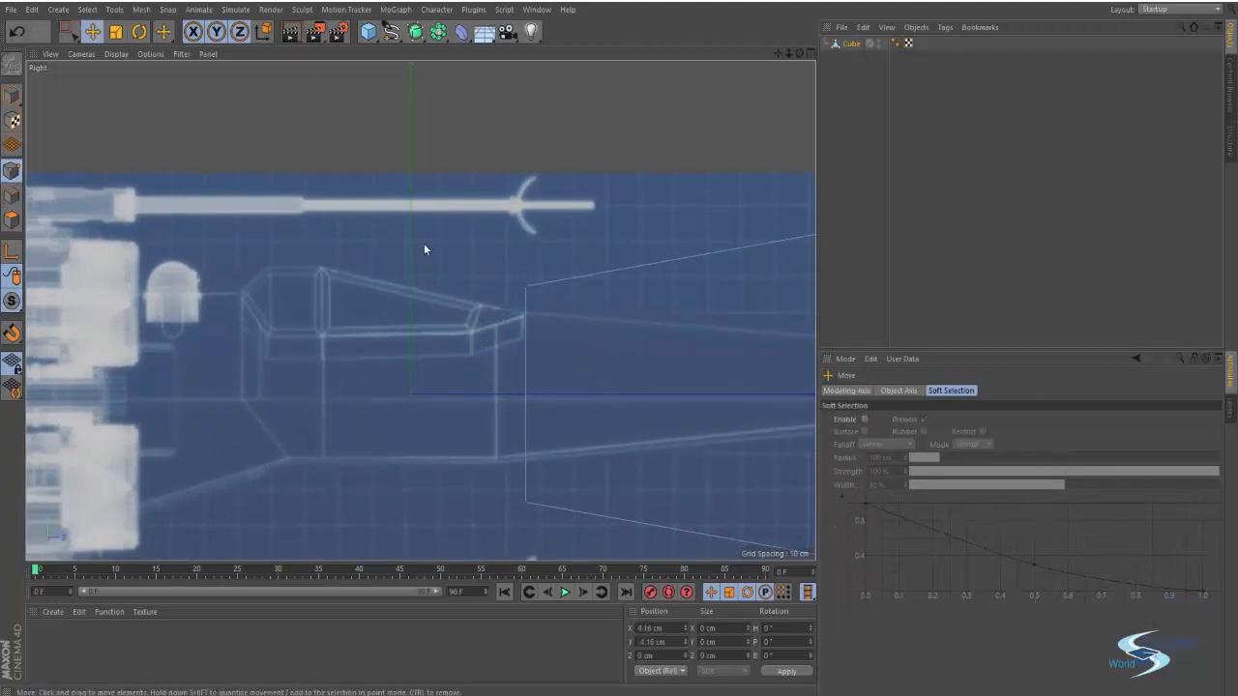
pyautogui.moveTo(458, 231); pyautogui.dragTo(579, 341)
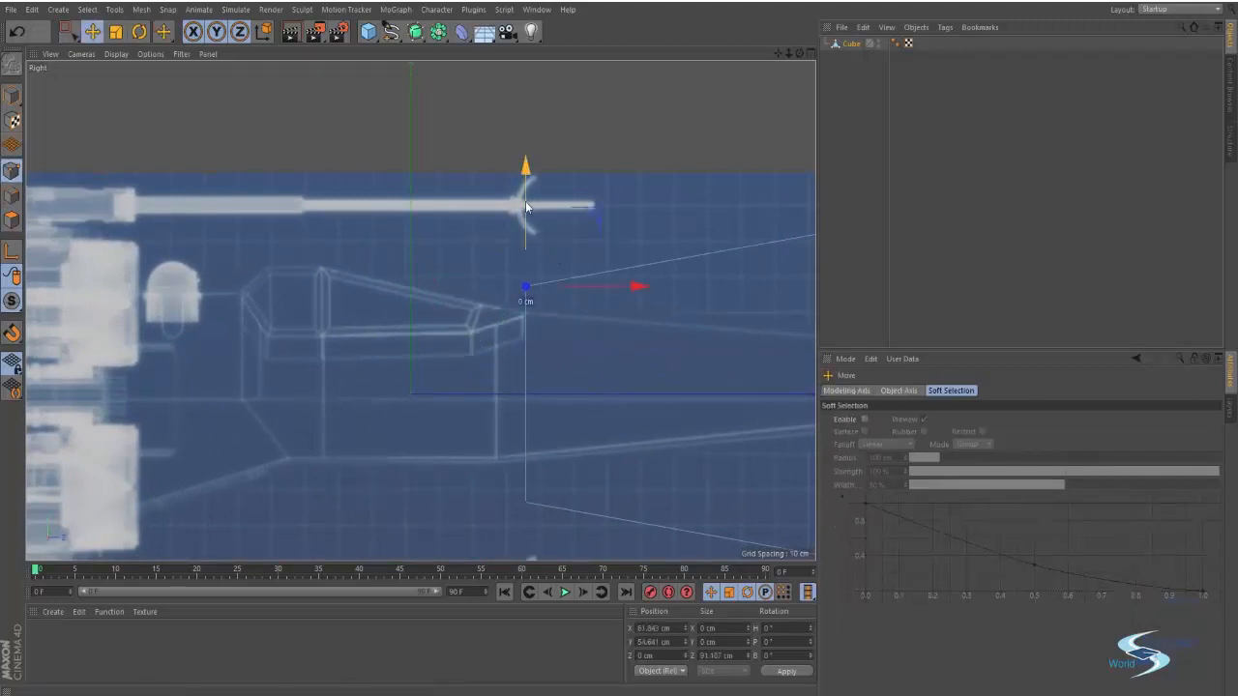
pyautogui.moveTo(523, 203); pyautogui.dragTo(523, 225)
pyautogui.scroll(4, 530, 320)
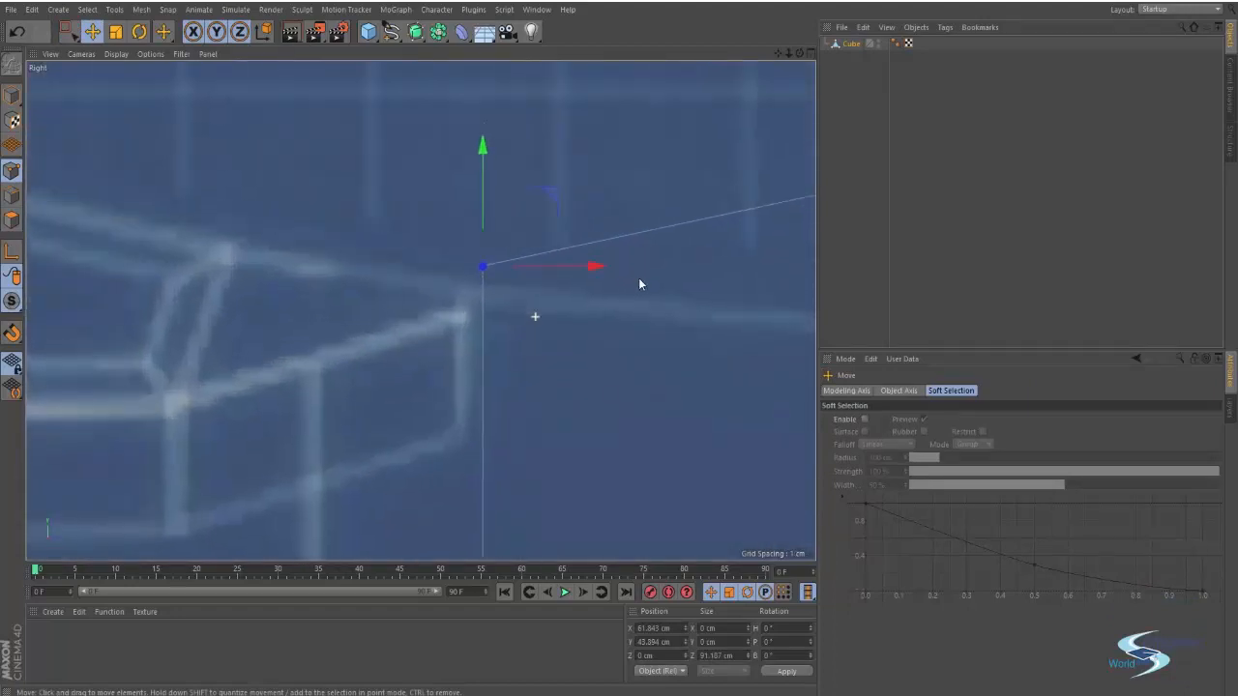
pyautogui.moveTo(476, 196); pyautogui.dragTo(477, 205)
pyautogui.scroll(-4, 438, 368)
# Step: Move the cube's rear lower points up onto the blueprint's fuselage underside, at about Y -32 cm
pyautogui.moveTo(423, 395); pyautogui.dragTo(509, 496)
pyautogui.moveTo(456, 395); pyautogui.dragTo(522, 305)
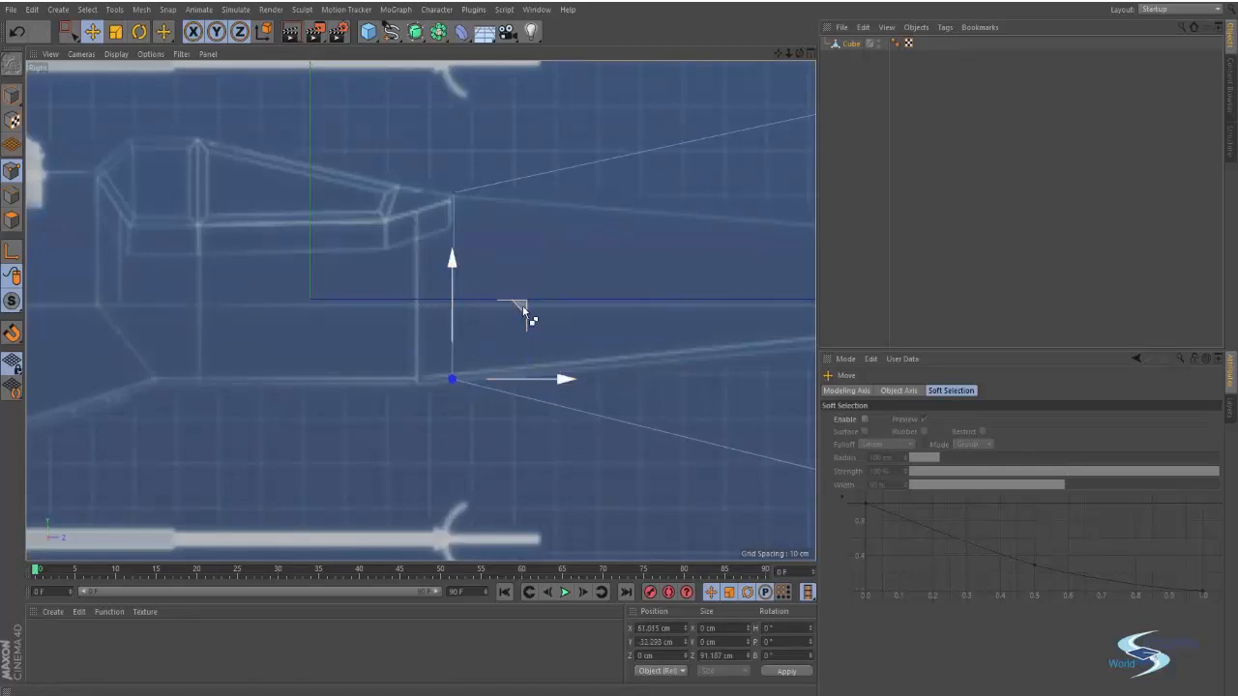
pyautogui.hotkey('ctrl', 'z')
# Step: Select the cube's front lower points and move them up to the underside of the blueprint's nose tip
pyautogui.scroll(-8, 596, 348)
pyautogui.scroll(6, 768, 365)
pyautogui.press('space')
pyautogui.moveTo(698, 467); pyautogui.dragTo(588, 319)
pyautogui.press('space')
pyautogui.moveTo(638, 276); pyautogui.dragTo(648, 114)
# Step: Select the cube's front upper points and move them down to the nose tip, at about Y 2.8 cm
pyautogui.keyDown('alt'); pyautogui.moveTo(558, 111); pyautogui.dragTo(530, 210, button='middle'); pyautogui.keyUp('alt')
pyautogui.moveTo(529, 210); pyautogui.dragTo(636, 287)
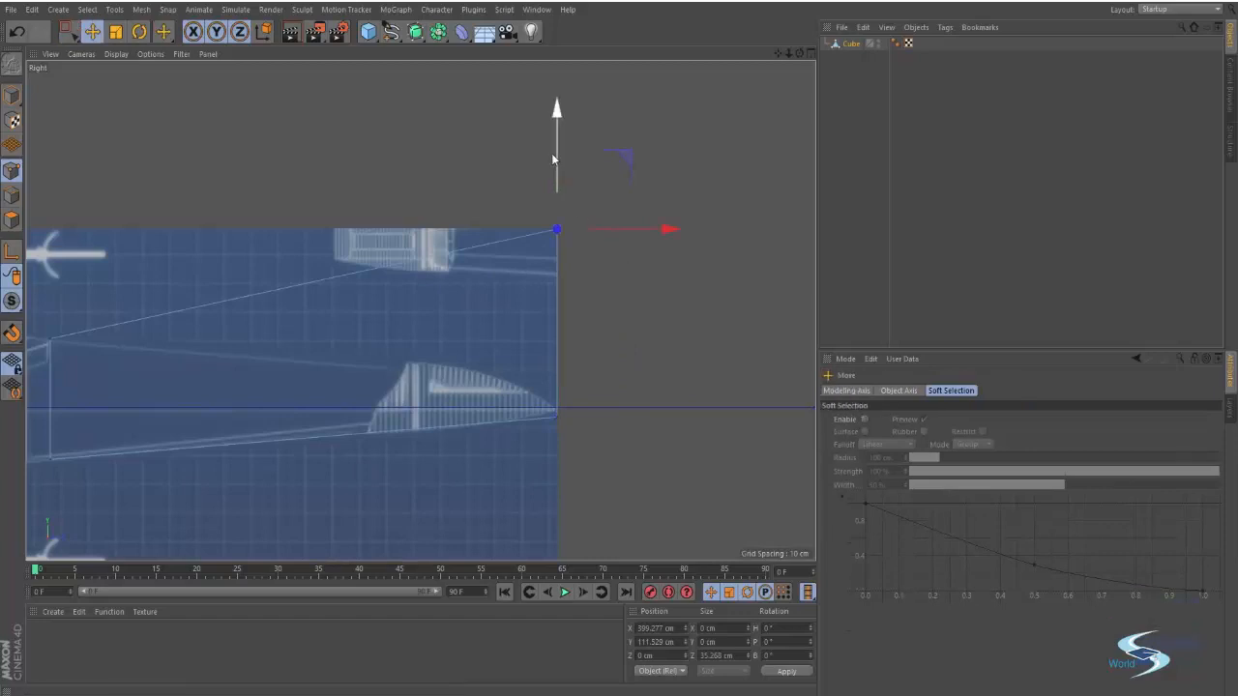
pyautogui.moveTo(552, 152); pyautogui.dragTo(561, 327)
pyautogui.keyDown('alt'); pyautogui.moveTo(448, 386); pyautogui.dragTo(637, 337, button='middle'); pyautogui.keyUp('alt')
pyautogui.click(572, 414)
# Step: Make a Knife loop cut around the fuselage at the lower rear corner of the blueprint's nose cone
pyautogui.keyDown('alt'); pyautogui.moveTo(524, 356); pyautogui.dragTo(492, 365, button='middle'); pyautogui.keyUp('alt')
pyautogui.keyDown('alt'); pyautogui.moveTo(492, 366); pyautogui.dragTo(516, 353, button='right'); pyautogui.keyUp('alt')
pyautogui.keyDown('alt'); pyautogui.moveTo(516, 352); pyautogui.dragTo(520, 362, button='middle'); pyautogui.keyUp('alt')
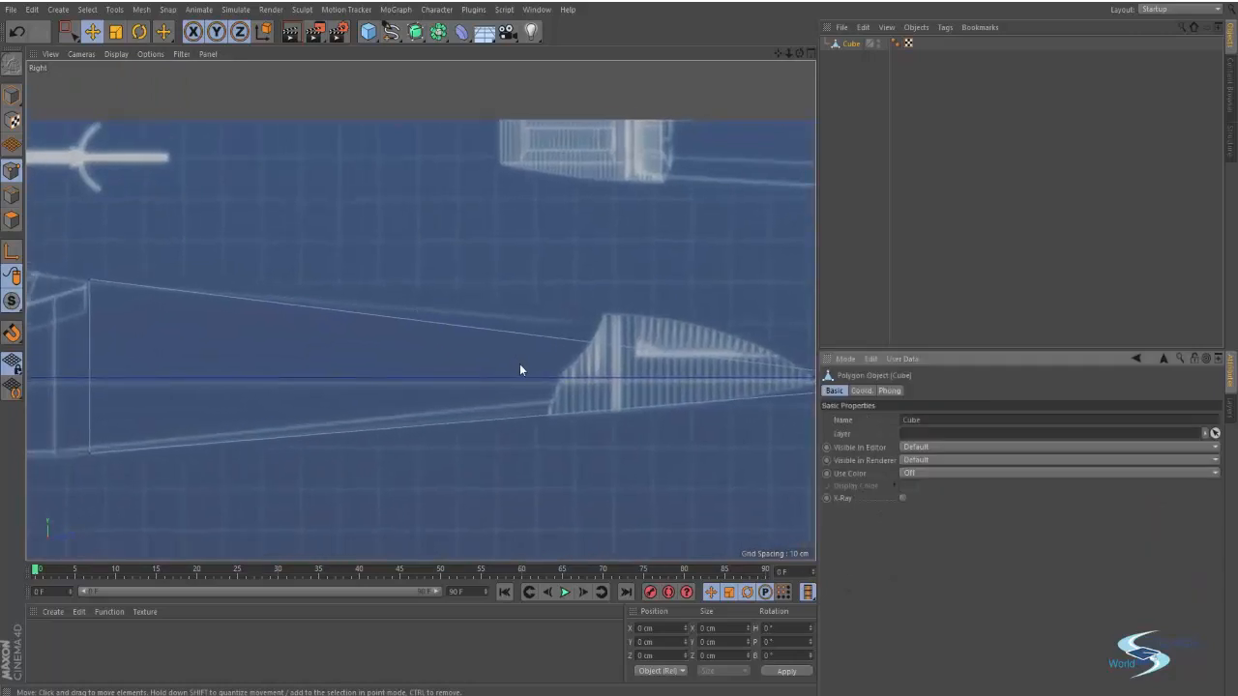
pyautogui.press('k')
pyautogui.press('l')
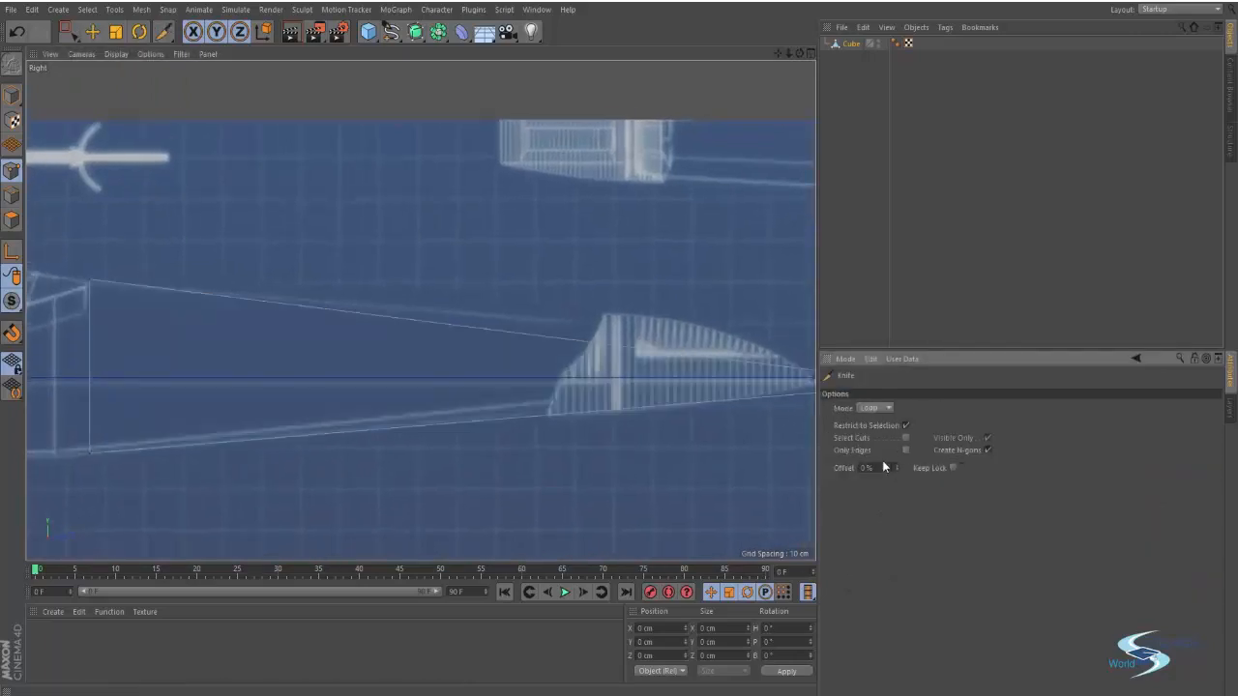
pyautogui.click(545, 338)
# Step: Select the loop cut's upper points and move them to the upper rear corner of the blueprint's nose cone
pyautogui.scroll(3, 586, 344)
pyautogui.press('0')
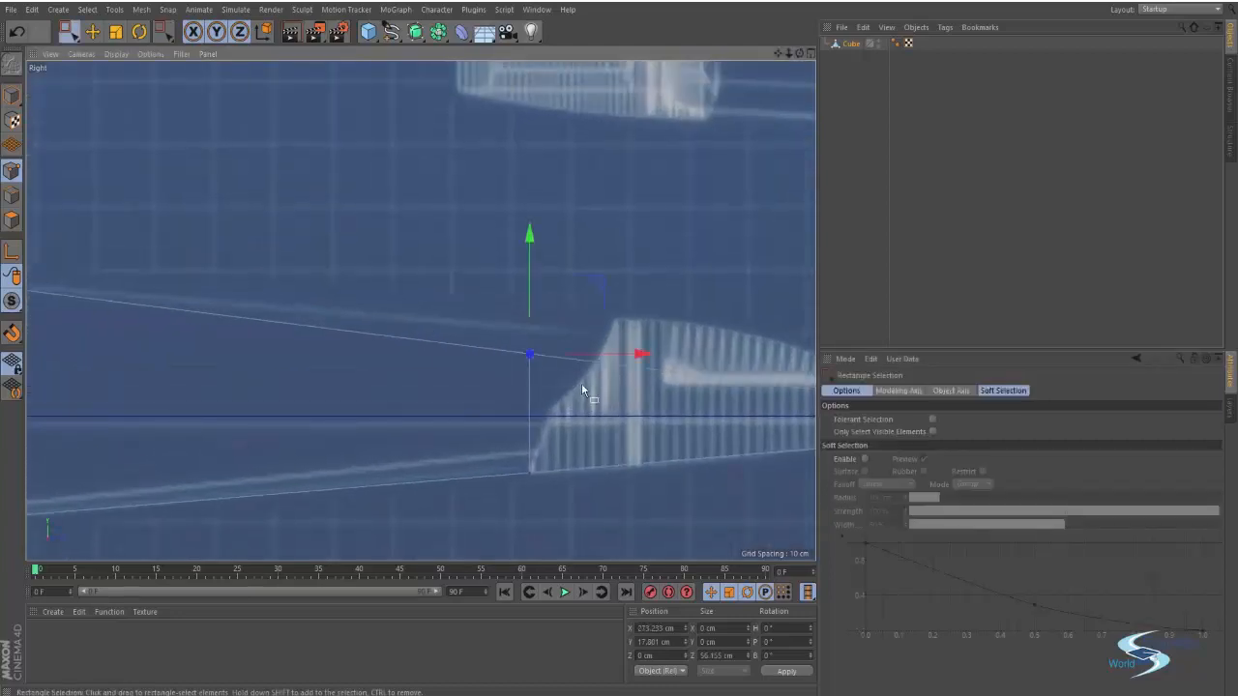
pyautogui.press('e')
pyautogui.moveTo(594, 294); pyautogui.dragTo(685, 247)
# Step: Select the fuselage's front upper points and move them onto the blueprint's nose tip, at about Y -2 cm
pyautogui.scroll(-4, 682, 253)
pyautogui.keyDown('alt'); pyautogui.moveTo(644, 304); pyautogui.dragTo(489, 281, button='middle'); pyautogui.keyUp('alt')
pyautogui.scroll(3, 596, 302)
pyautogui.keyDown('alt'); pyautogui.moveTo(629, 284); pyautogui.dragTo(545, 352, button='middle'); pyautogui.keyUp('alt')
pyautogui.scroll(2, 634, 326)
pyautogui.press('0')
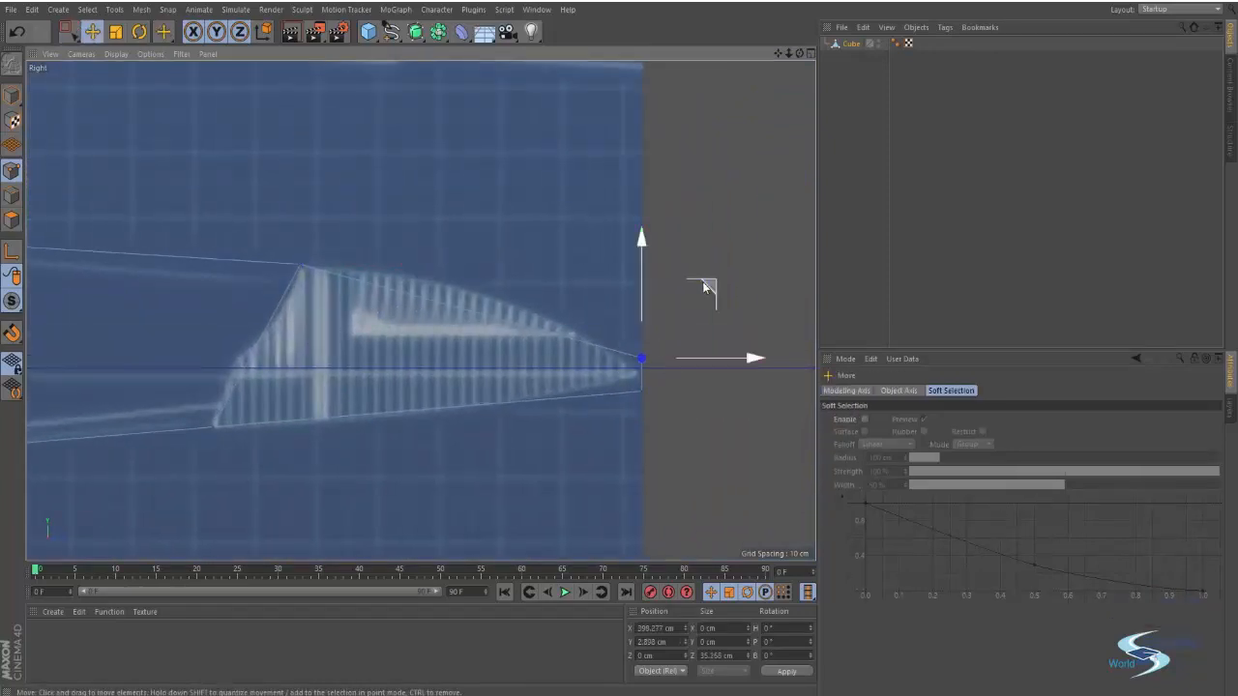
pyautogui.moveTo(702, 281)
pyautogui.mouseDown()
pyautogui.moveTo(635, 257)
pyautogui.moveTo(669, 405)
pyautogui.moveTo(712, 301)
pyautogui.mouseUp()
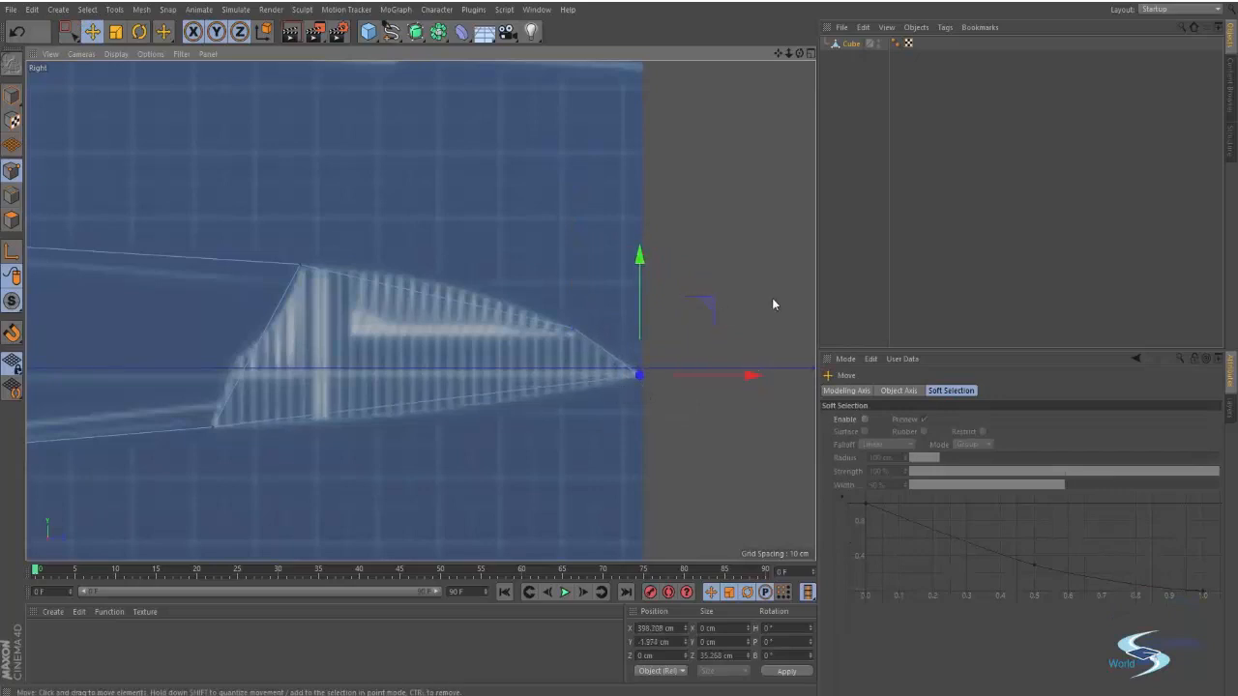
# Step: Make a Knife loop cut around the nose cone, starting just ahead of the blueprint's bright vertical band on the upper outline
pyautogui.click(773, 304)
pyautogui.keyDown('alt'); pyautogui.moveTo(557, 335); pyautogui.dragTo(620, 318, button='middle'); pyautogui.keyUp('alt')
pyautogui.press('k')
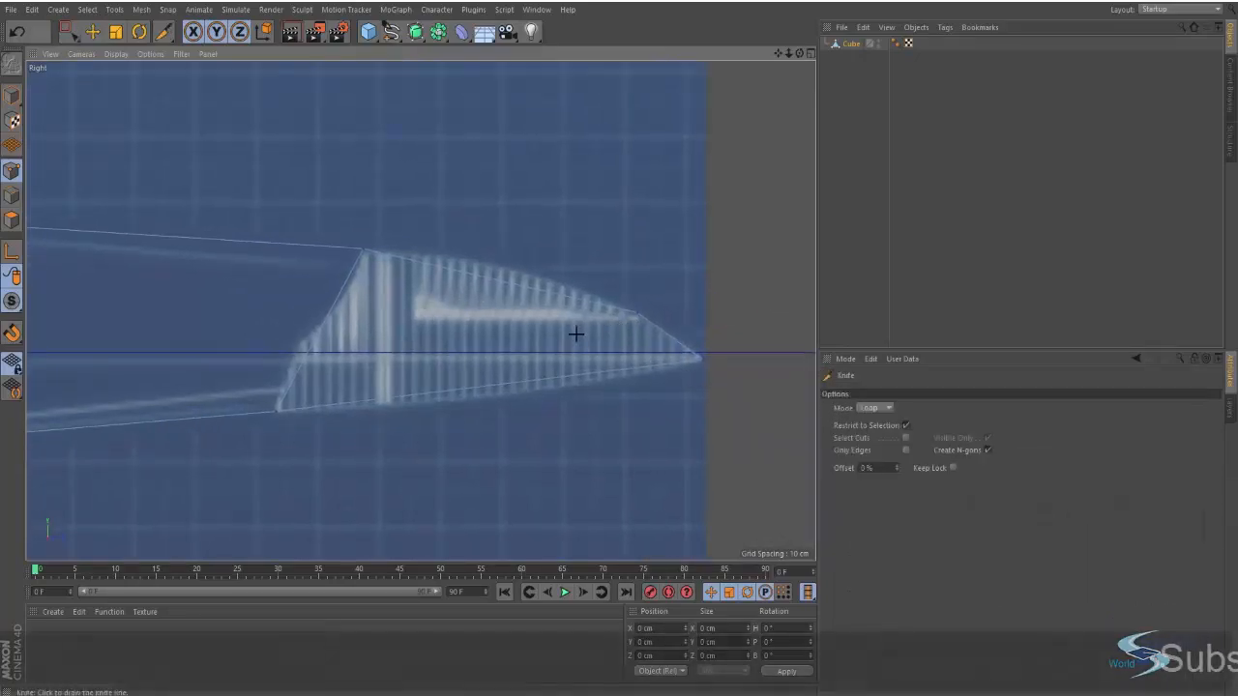
pyautogui.click(435, 266)
pyautogui.keyDown('alt'); pyautogui.moveTo(442, 320); pyautogui.dragTo(519, 320, button='right'); pyautogui.keyUp('alt')
pyautogui.keyDown('alt'); pyautogui.moveTo(519, 320); pyautogui.dragTo(568, 334, button='middle'); pyautogui.keyUp('alt')
# Step: Select the new cut's upper points and move them back to the top of the blueprint's bright vertical band
pyautogui.press('space')
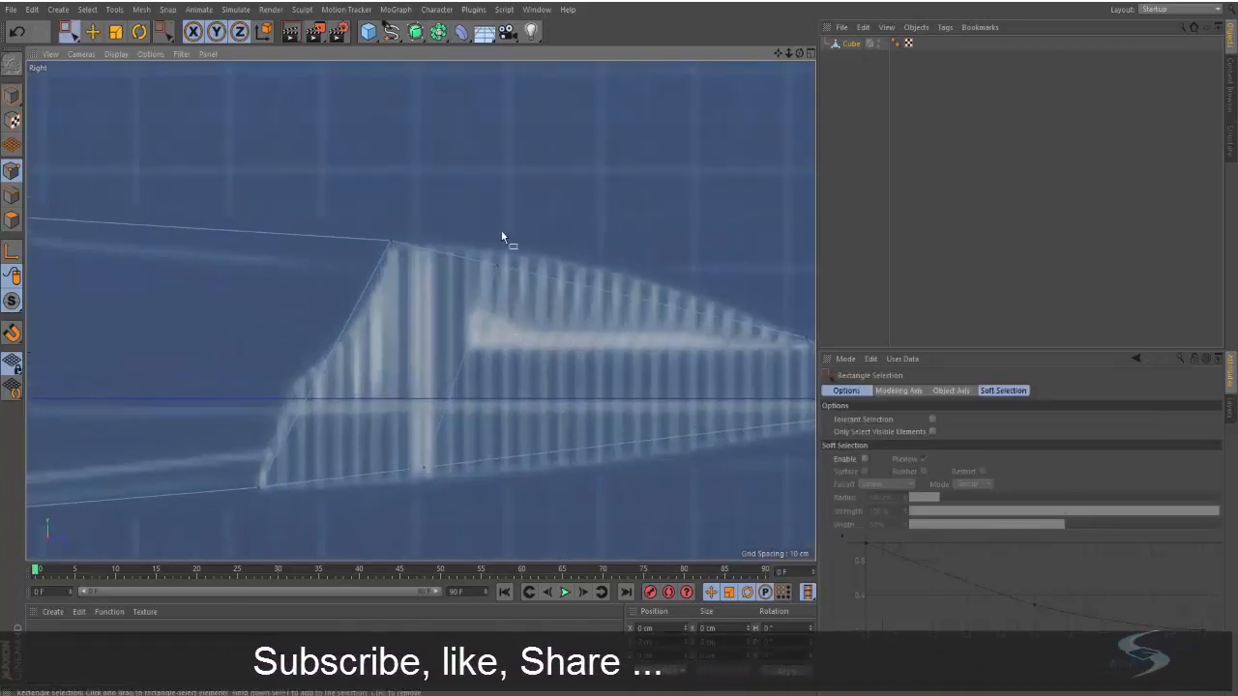
pyautogui.moveTo(476, 238); pyautogui.dragTo(571, 319)
pyautogui.press('e')
pyautogui.moveTo(563, 202); pyautogui.dragTo(490, 182)
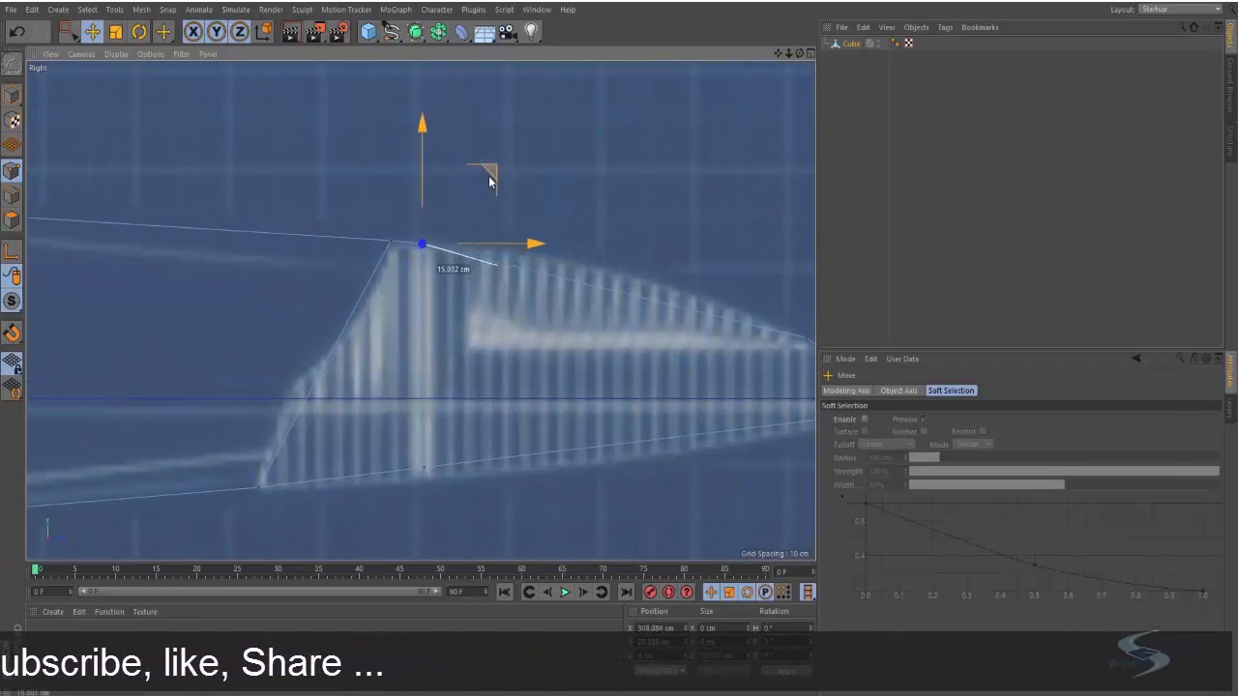
# Step: Select all points of the cut at the vertical band and scale them along X to a size of 0 cm
pyautogui.press('space')
pyautogui.moveTo(528, 519); pyautogui.dragTo(408, 206)
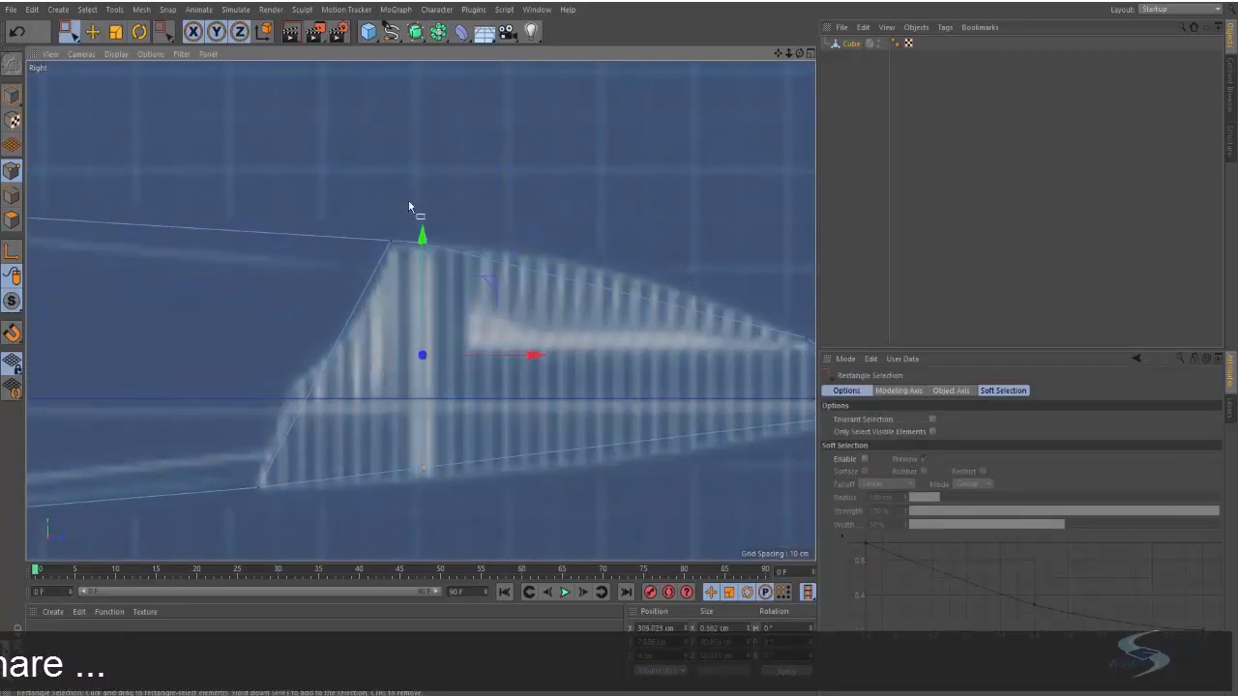
pyautogui.press('t')
pyautogui.moveTo(536, 356); pyautogui.dragTo(429, 386)
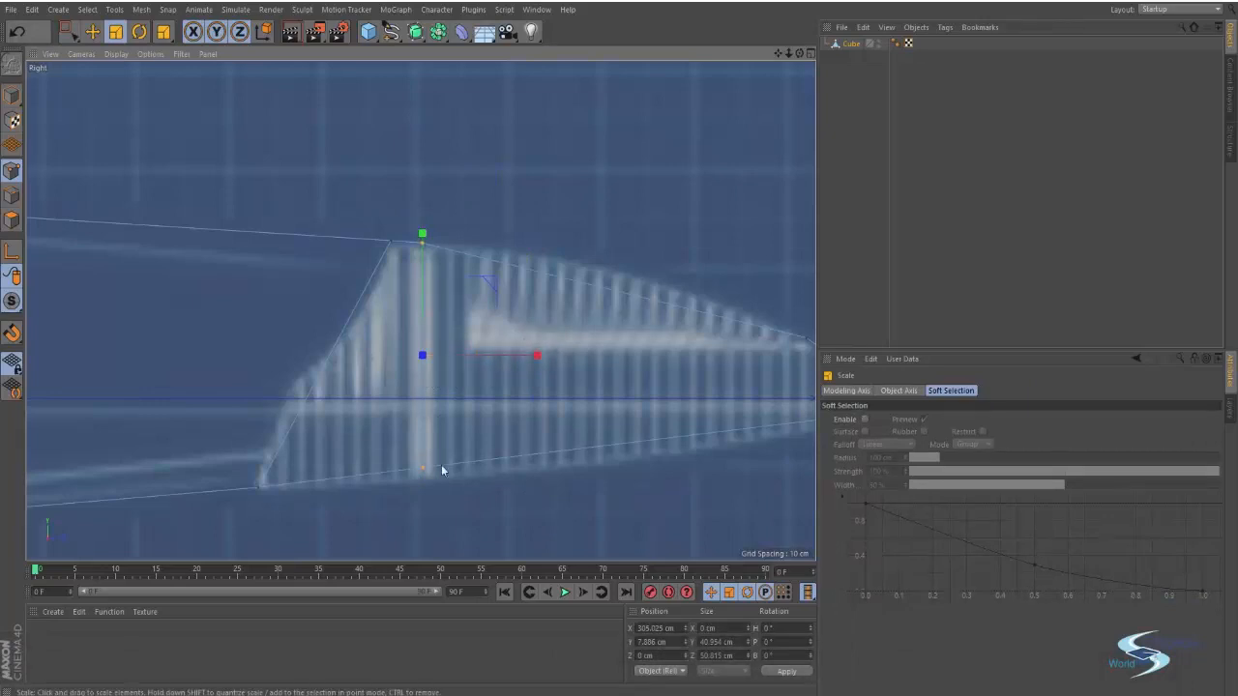
pyautogui.press('e')
pyautogui.click(460, 467)
# Step: Select the vertical band's loop in edge mode, lower it to about Y 6.9 cm and scale its height to about 105%
pyautogui.keyDown('alt'); pyautogui.moveTo(428, 391); pyautogui.dragTo(518, 349, button='middle'); pyautogui.keyUp('alt')
pyautogui.click(12, 194)
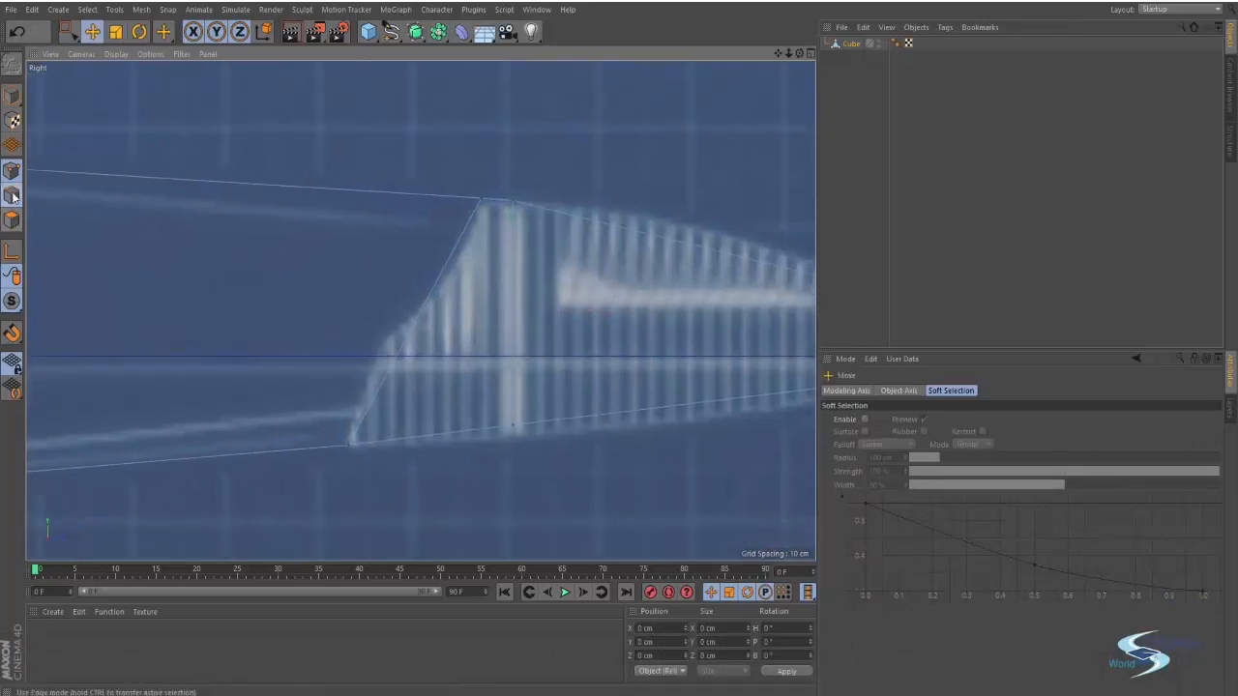
pyautogui.click(514, 282)
pyautogui.keyDown('alt'); pyautogui.moveTo(584, 391); pyautogui.dragTo(588, 365, button='middle'); pyautogui.keyUp('alt')
pyautogui.press('0')
pyautogui.moveTo(638, 520); pyautogui.dragTo(517, 135)
pyautogui.press('e')
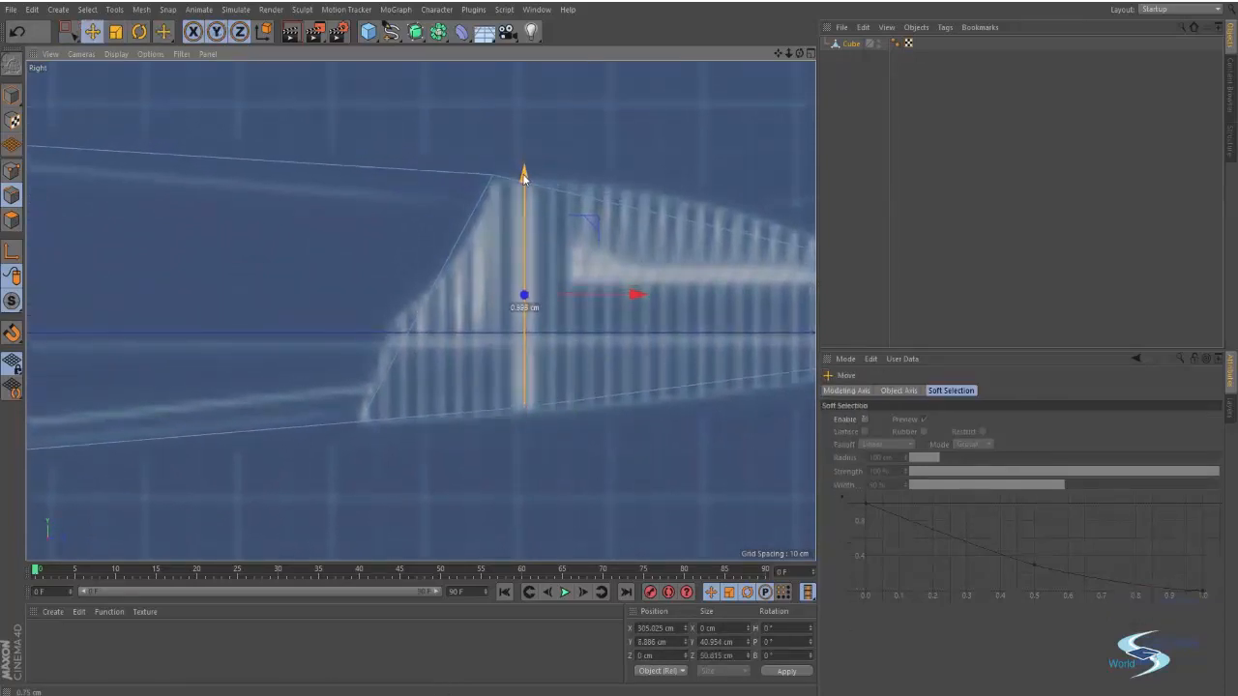
pyautogui.press('t')
pyautogui.moveTo(527, 174); pyautogui.dragTo(535, 174)
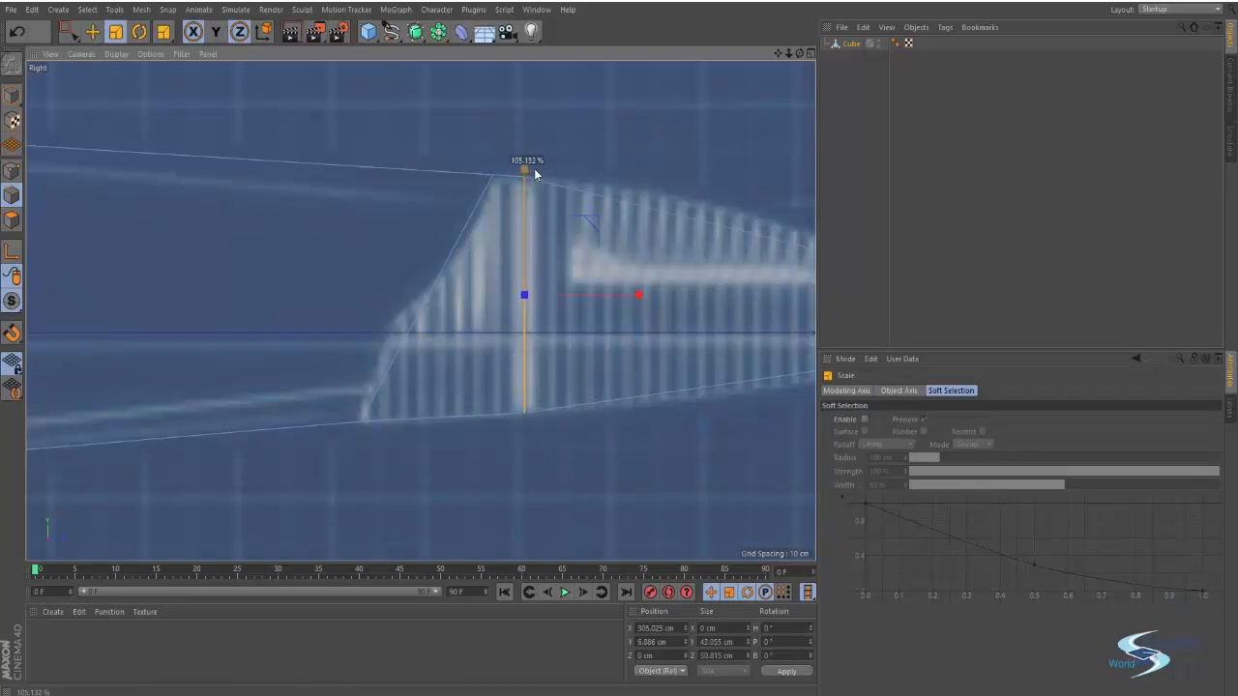
pyautogui.press('e')
# Step: Switch to the X-wing_SWB.png photo and examine the shape and panel seams of the nose cone
pyautogui.hotkey('alt', 'Tab')
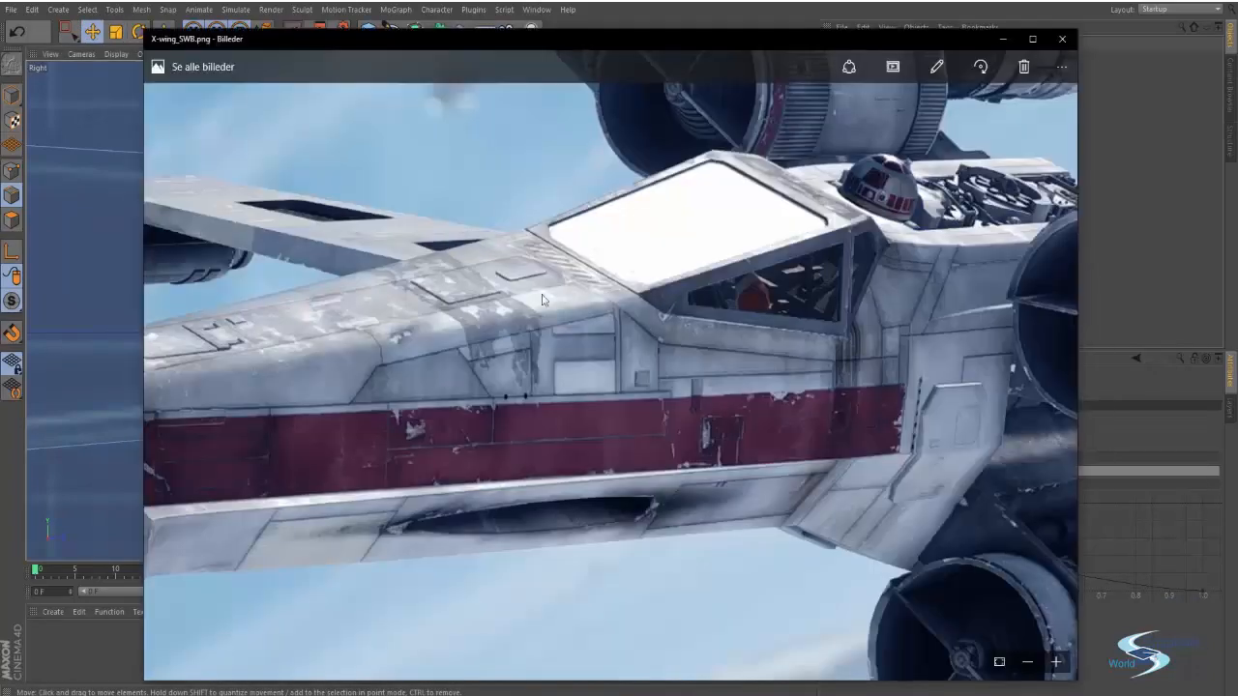
pyautogui.moveTo(448, 394); pyautogui.dragTo(930, 311)
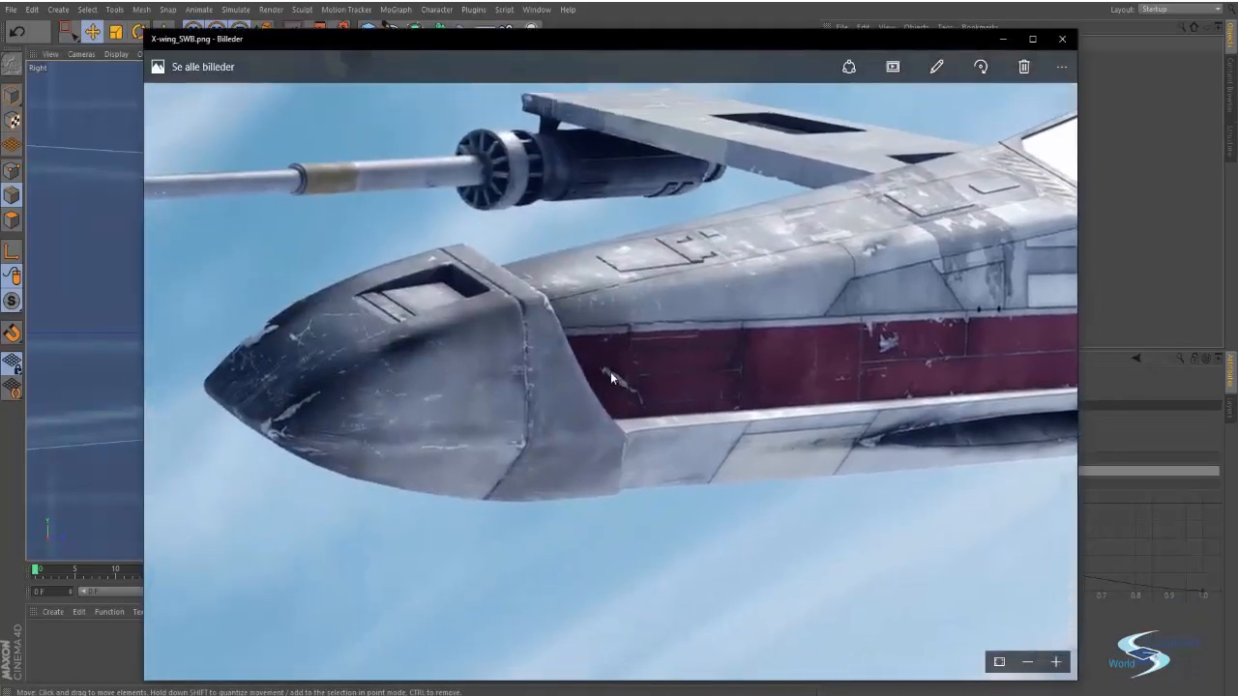
pyautogui.scroll(-1, 521, 336)
pyautogui.scroll(1, 521, 335)
pyautogui.keyDown('ctrl'); pyautogui.scroll(5, 397, 340); pyautogui.keyUp('ctrl')
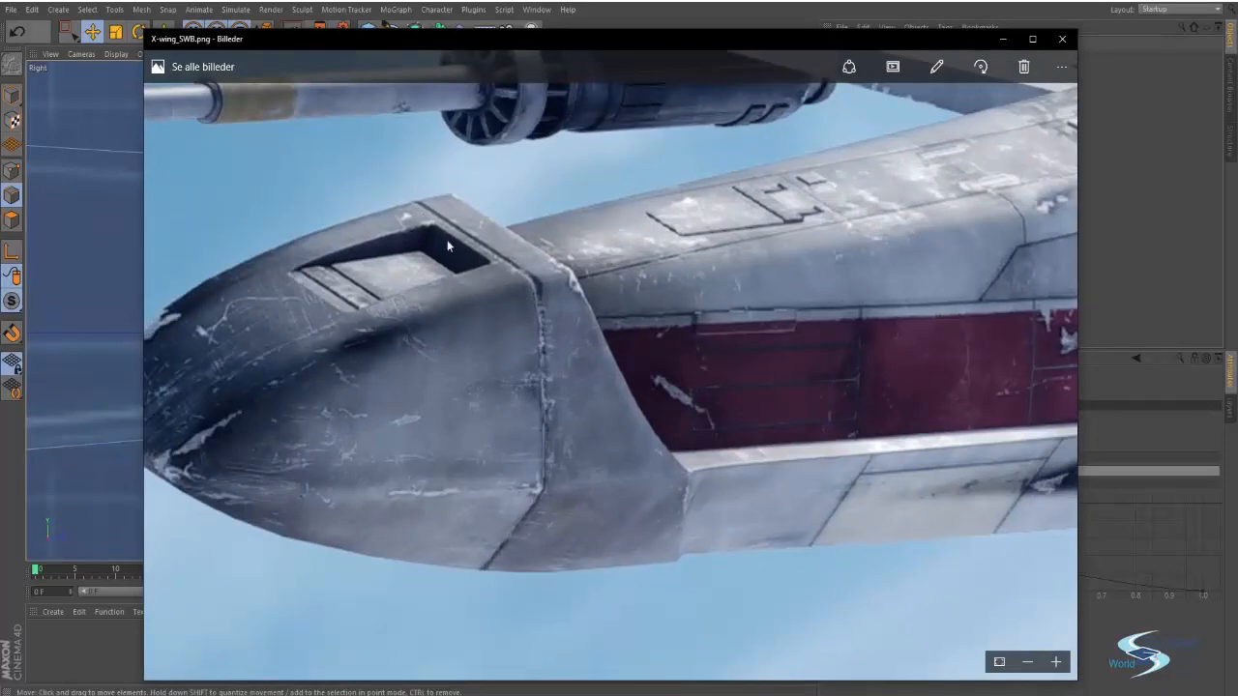
pyautogui.hotkey('alt', 'Tab')
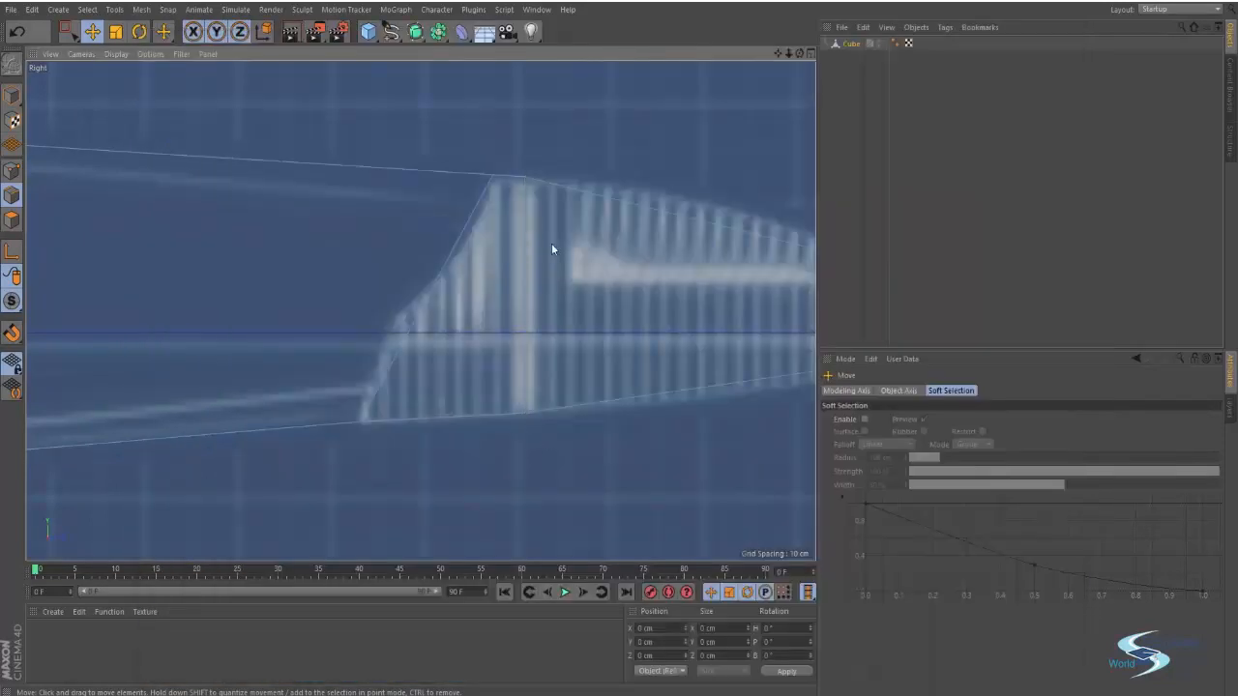
pyautogui.hotkey('alt', 'Tab')
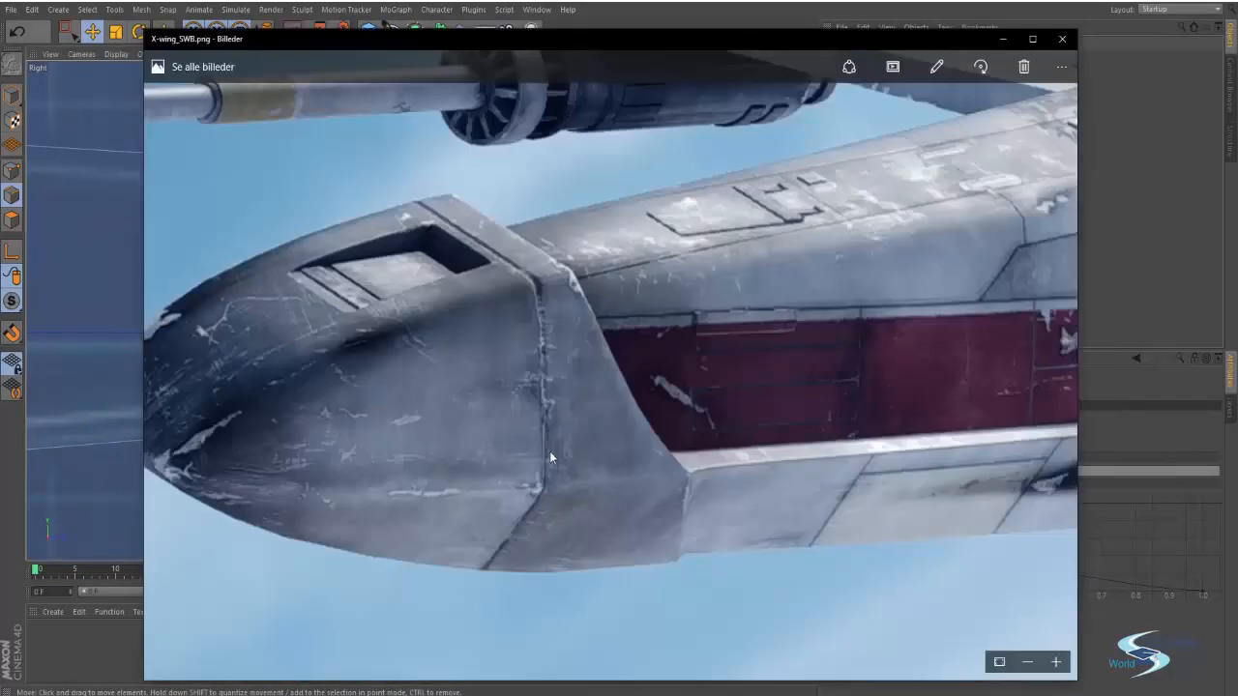
pyautogui.hotkey('alt', 'Tab')
# Step: Make two Knife loop cuts around the nose cone between the vertical band and the blueprint's tapered tip
pyautogui.keyDown('alt'); pyautogui.moveTo(582, 288); pyautogui.dragTo(396, 344, button='middle'); pyautogui.keyUp('alt')
pyautogui.press('k')
pyautogui.press('l')
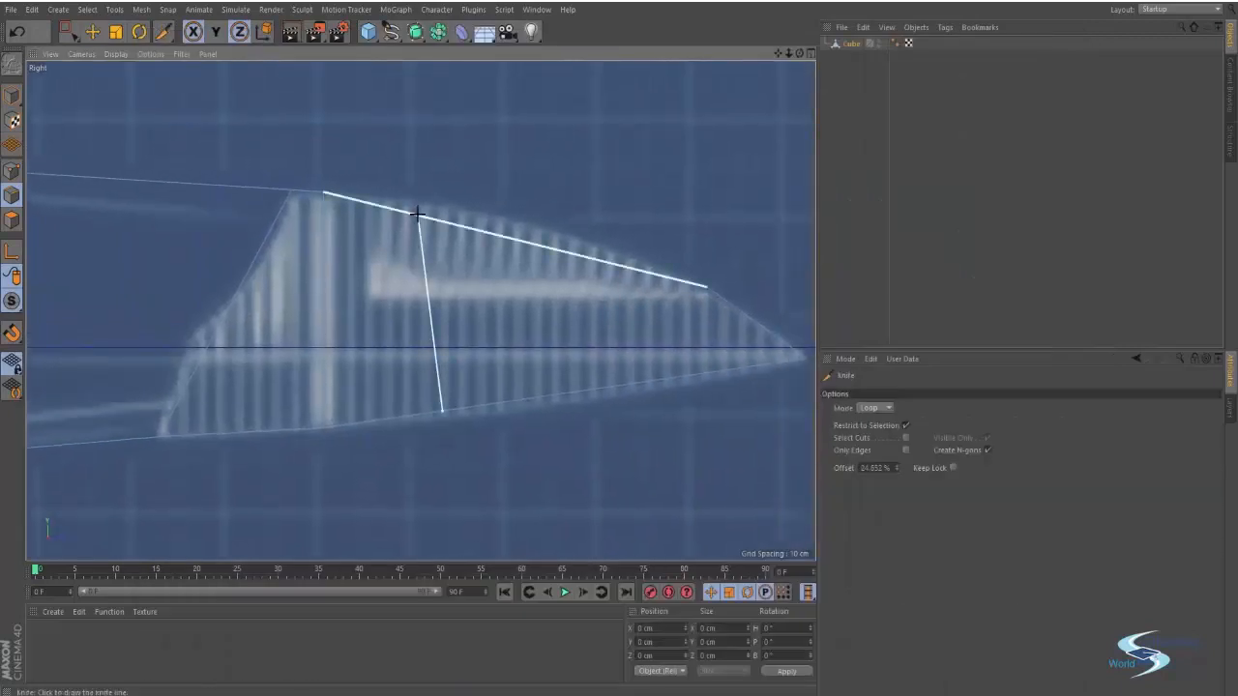
pyautogui.click(420, 214)
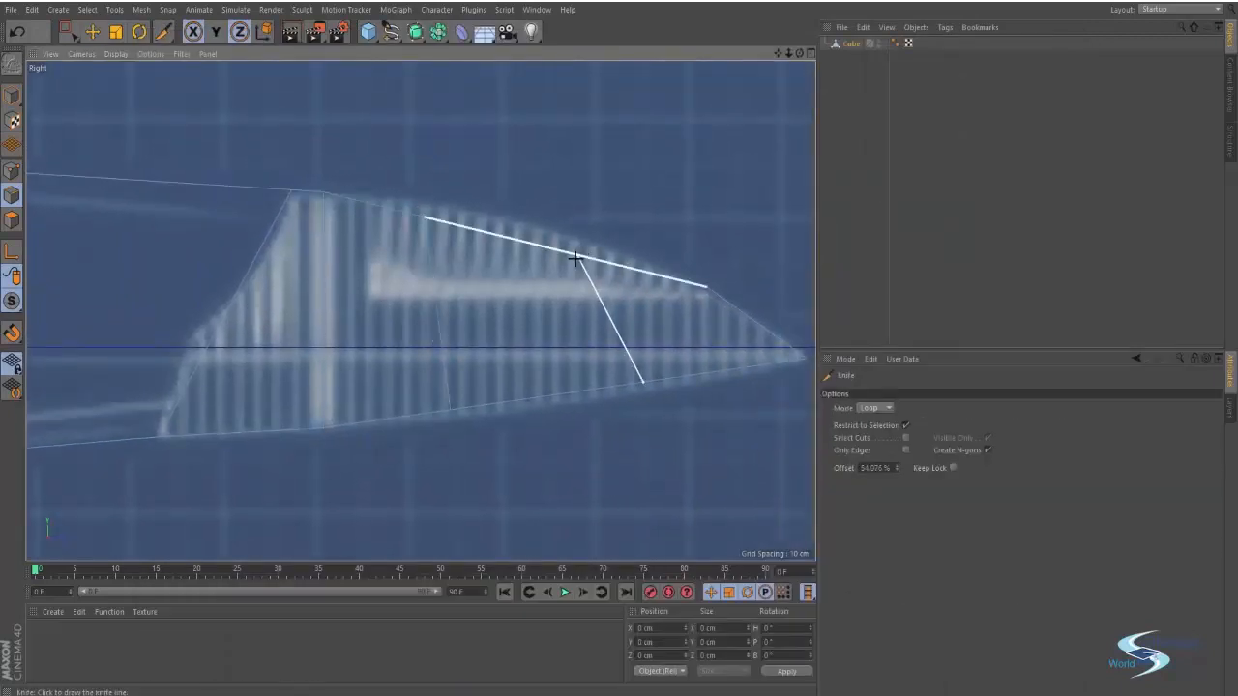
pyautogui.click(564, 253)
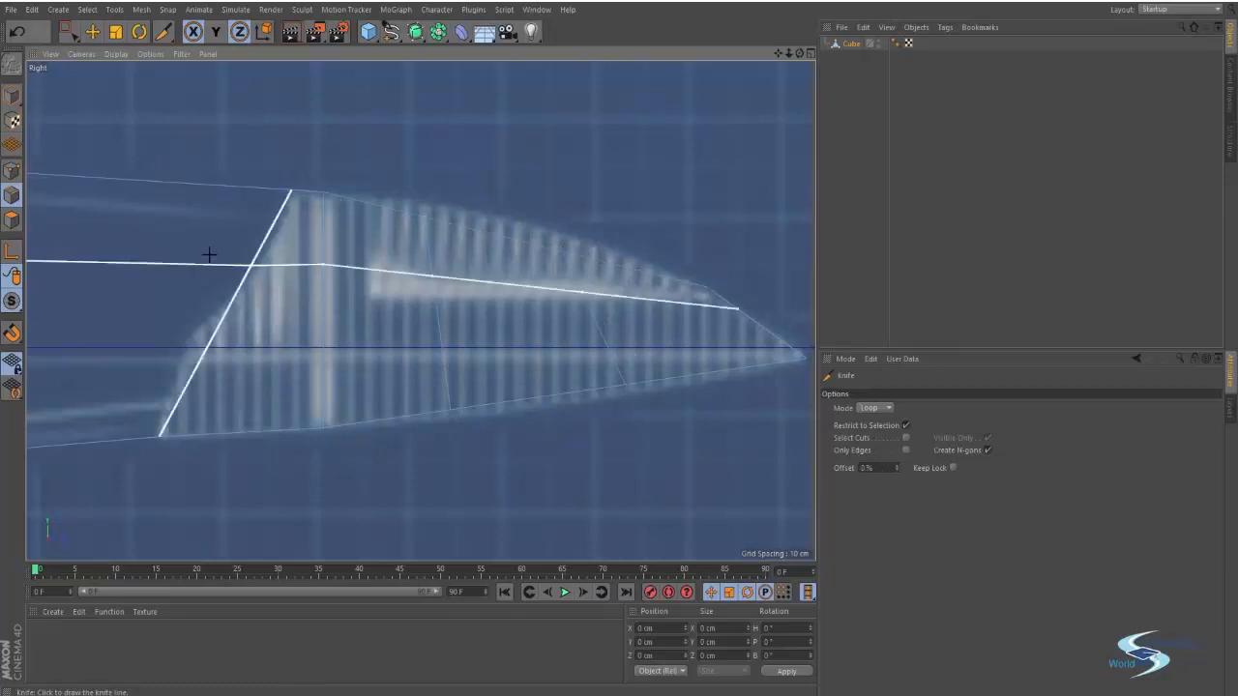
# Step: Select the upper points of each new nose cone cut and move them onto the blueprint's curved upper outline
pyautogui.press('e')
pyautogui.moveTo(400, 180); pyautogui.dragTo(475, 288)
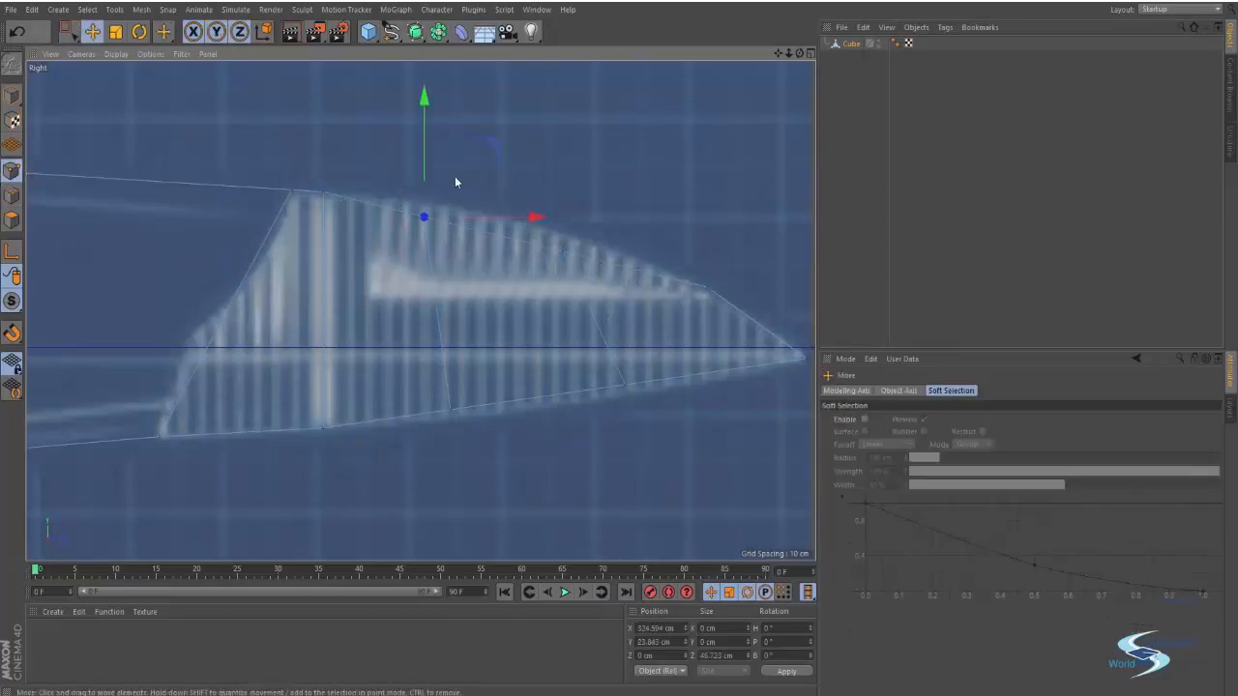
pyautogui.press('0')
pyautogui.moveTo(644, 192); pyautogui.dragTo(542, 287)
pyautogui.press('e')
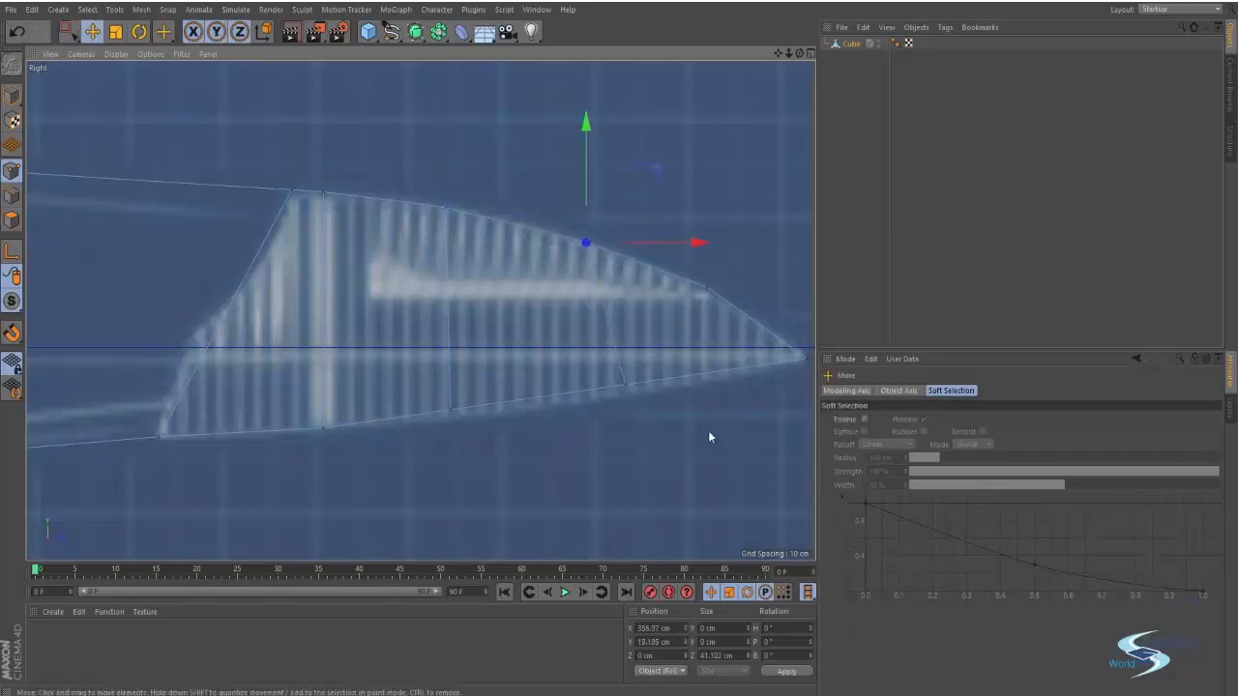
# Step: Select the lower points of both nose cone cuts and move them down onto the blueprint's lower outline
pyautogui.moveTo(708, 432); pyautogui.dragTo(581, 344)
pyautogui.hotkey('ctrl', 'z')
pyautogui.press('0')
pyautogui.moveTo(700, 445); pyautogui.dragTo(610, 360)
pyautogui.moveTo(691, 313); pyautogui.dragTo(697, 323)
pyautogui.moveTo(550, 455); pyautogui.dragTo(410, 368)
pyautogui.moveTo(511, 348); pyautogui.dragTo(518, 352)
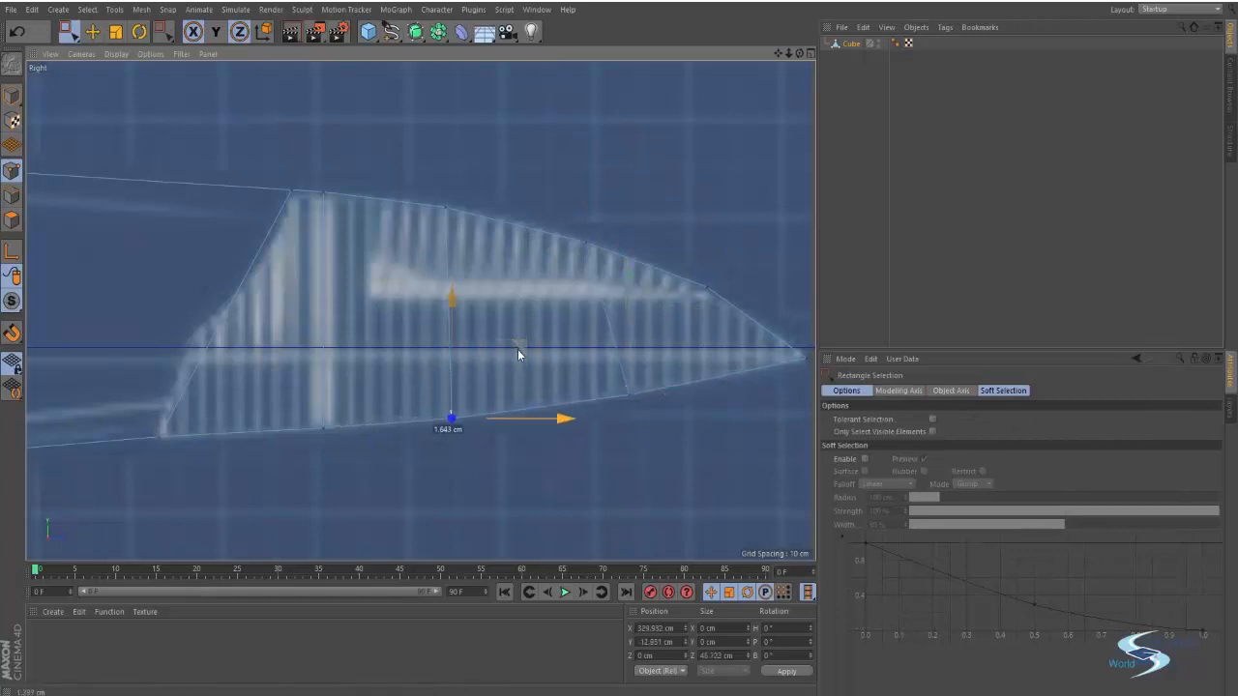
pyautogui.scroll(-3, 368, 272)
pyautogui.press('e')
pyautogui.keyDown('alt'); pyautogui.moveTo(344, 285); pyautogui.dragTo(530, 244, button='middle'); pyautogui.keyUp('alt')
pyautogui.click(421, 212)
# Step: Make a lengthwise Knife loop cut through the whole fuselage and nose at about the blueprint's centre line
pyautogui.scroll(-4, 447, 288)
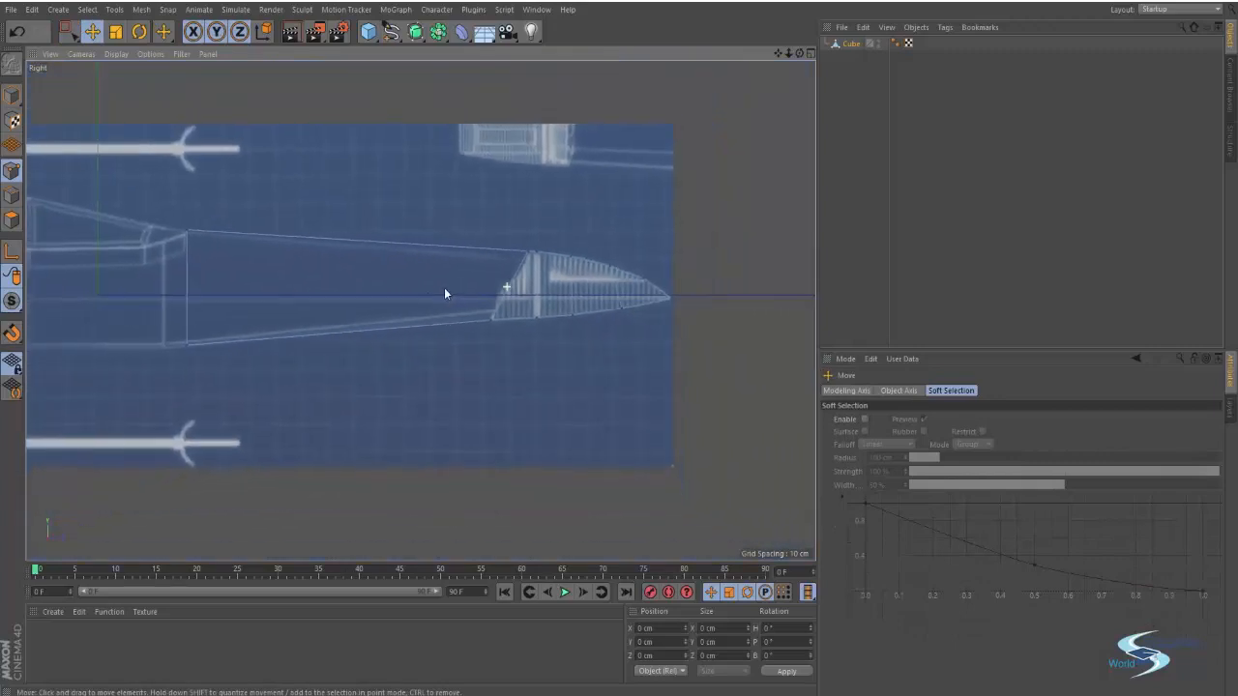
pyautogui.scroll(1, 441, 285)
pyautogui.scroll(3, 456, 281)
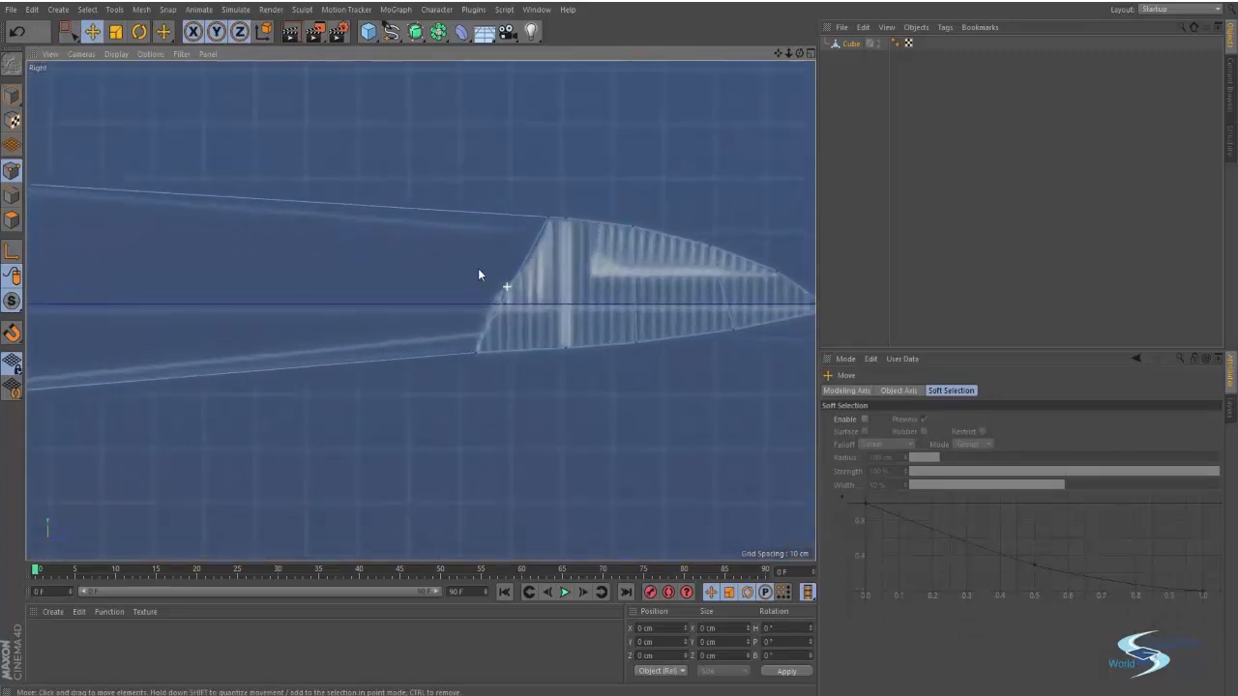
pyautogui.scroll(-1, 476, 275)
pyautogui.scroll(-1, 462, 278)
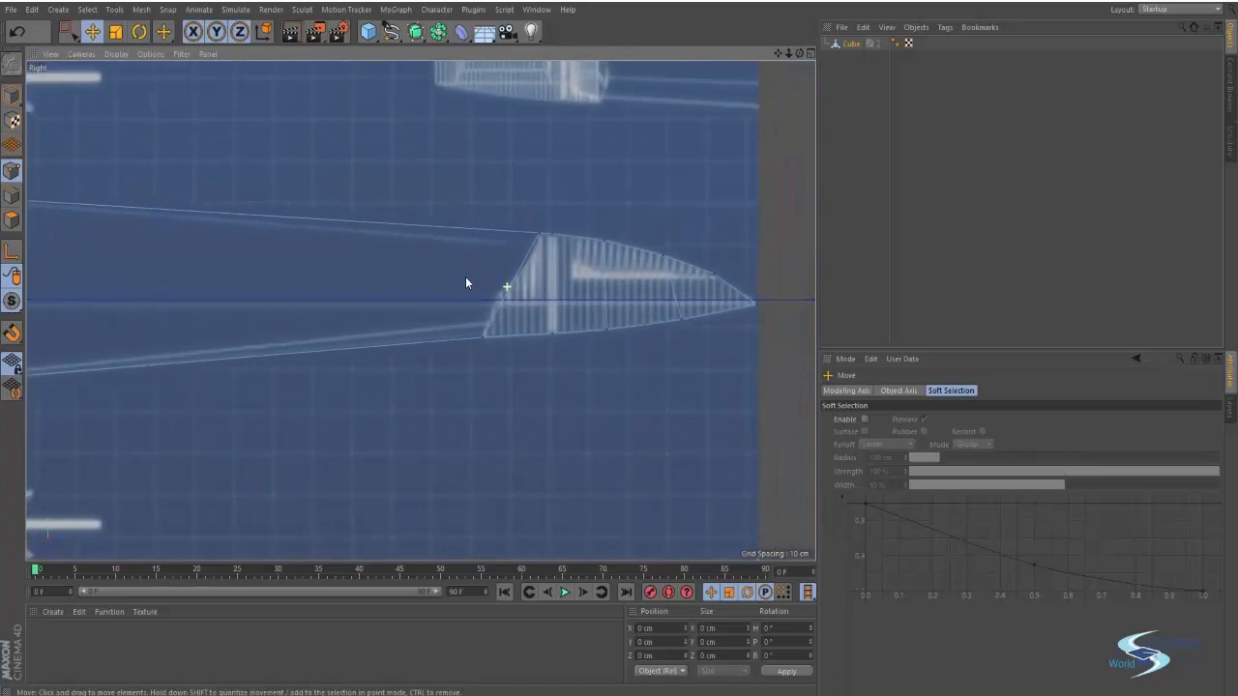
pyautogui.keyDown('alt'); pyautogui.moveTo(441, 283); pyautogui.dragTo(474, 287, button='middle'); pyautogui.keyUp('alt')
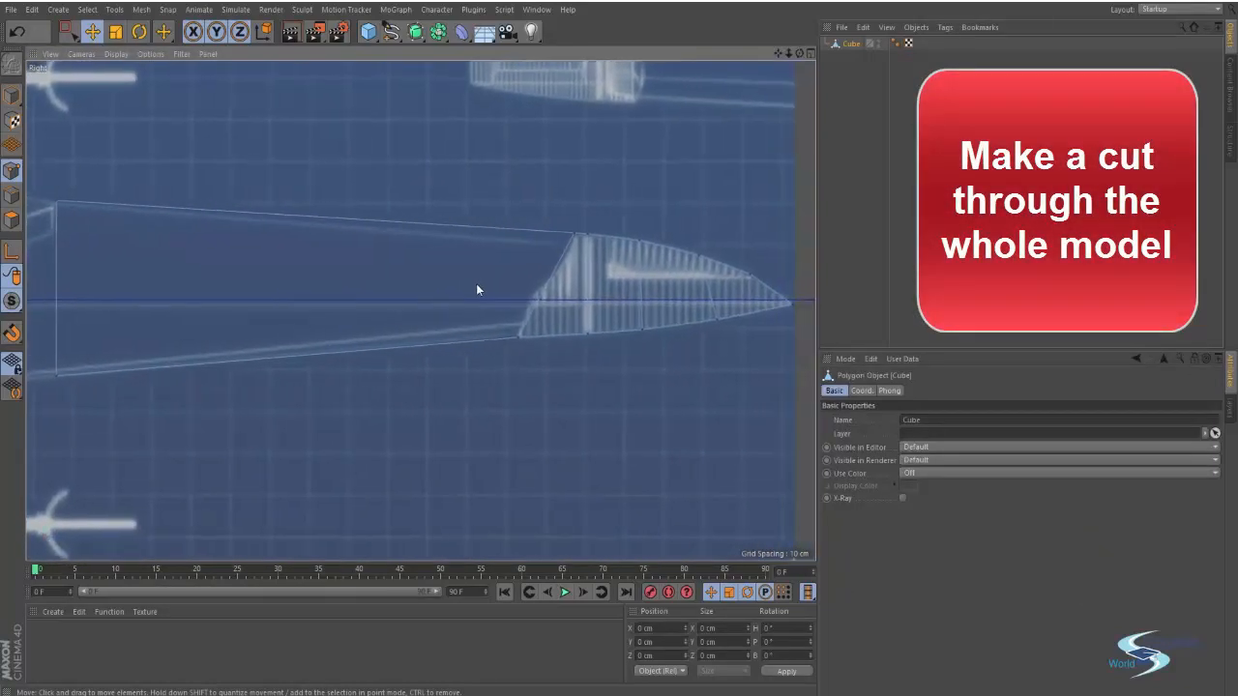
pyautogui.press('k')
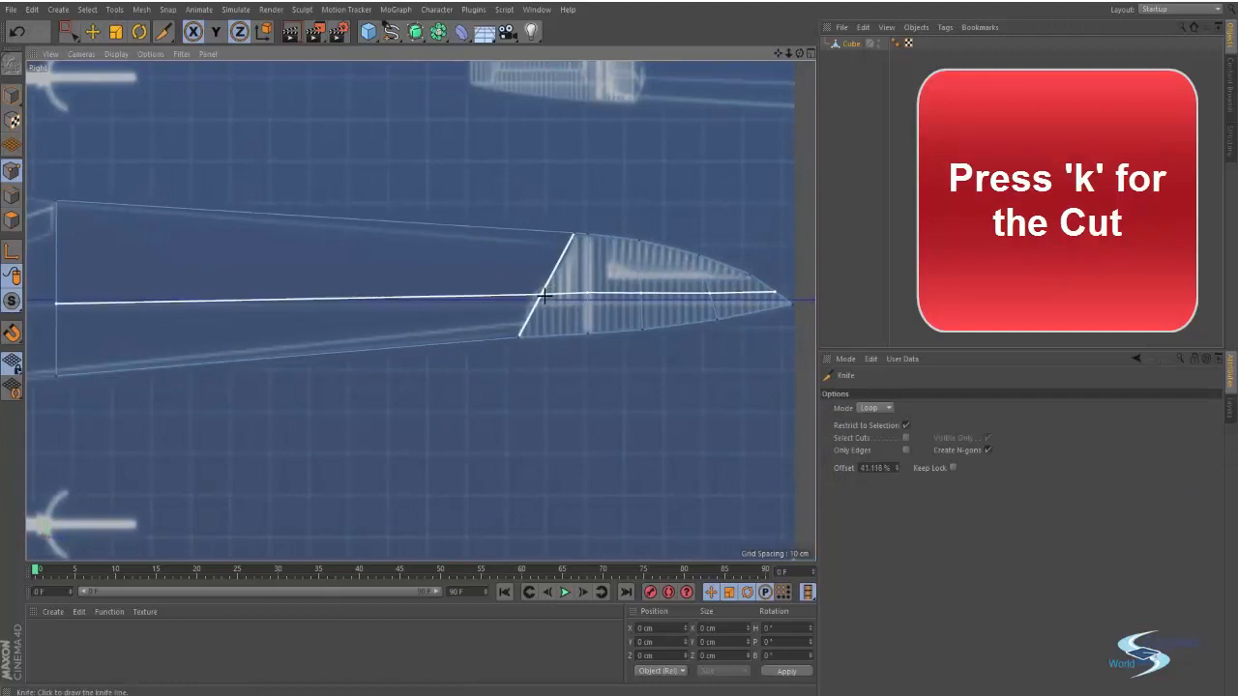
pyautogui.click(544, 296)
# Step: Select all points of the lengthwise cut and scale them vertically to a Y size of 0 cm
pyautogui.press('space')
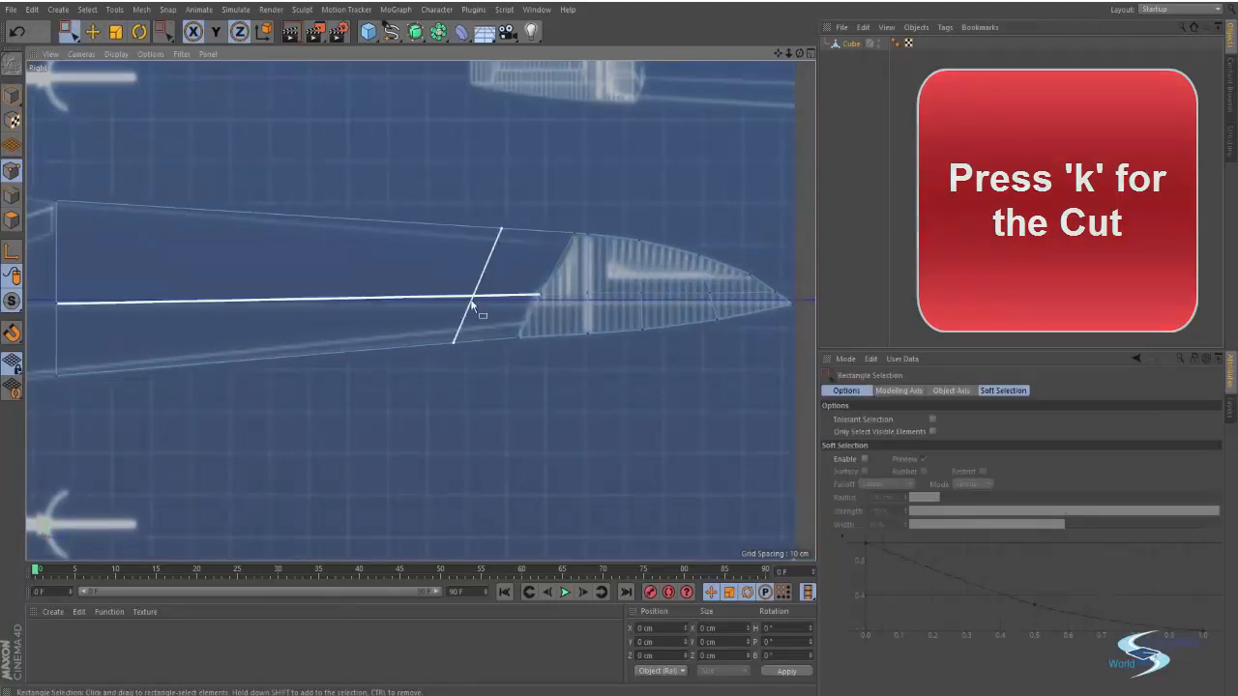
pyautogui.moveTo(35, 272); pyautogui.dragTo(667, 313)
pyautogui.keyDown('alt'); pyautogui.moveTo(668, 313); pyautogui.dragTo(451, 319, button='middle'); pyautogui.keyUp('alt')
pyautogui.scroll(4, 451, 319)
pyautogui.keyDown('shift'); pyautogui.moveTo(568, 308); pyautogui.dragTo(760, 325); pyautogui.keyUp('shift')
pyautogui.keyDown('alt'); pyautogui.moveTo(638, 309); pyautogui.dragTo(508, 316, button='right'); pyautogui.keyUp('alt')
pyautogui.keyDown('alt'); pyautogui.moveTo(509, 315); pyautogui.dragTo(616, 329, button='middle'); pyautogui.keyUp('alt')
pyautogui.press('t')
pyautogui.moveTo(515, 204); pyautogui.dragTo(522, 322)
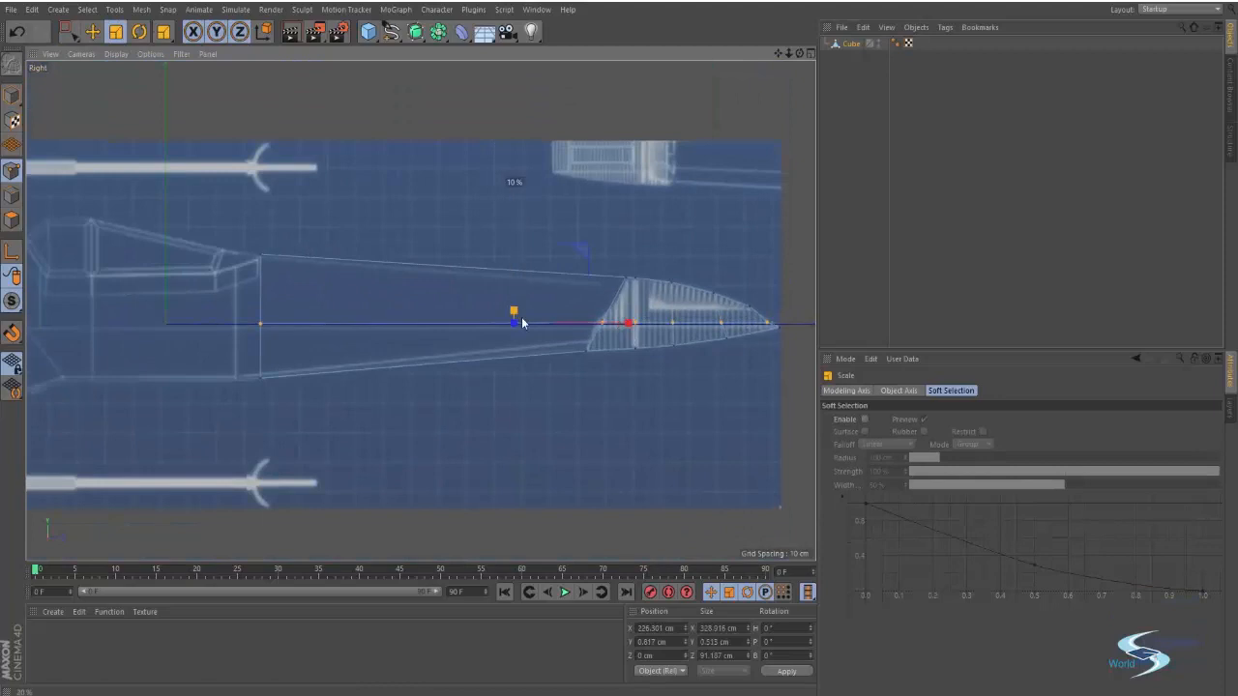
# Step: Move the flattened lengthwise points down to about Y -1.7 cm, onto the blueprint's horizontal line, and deselect them
pyautogui.press('e')
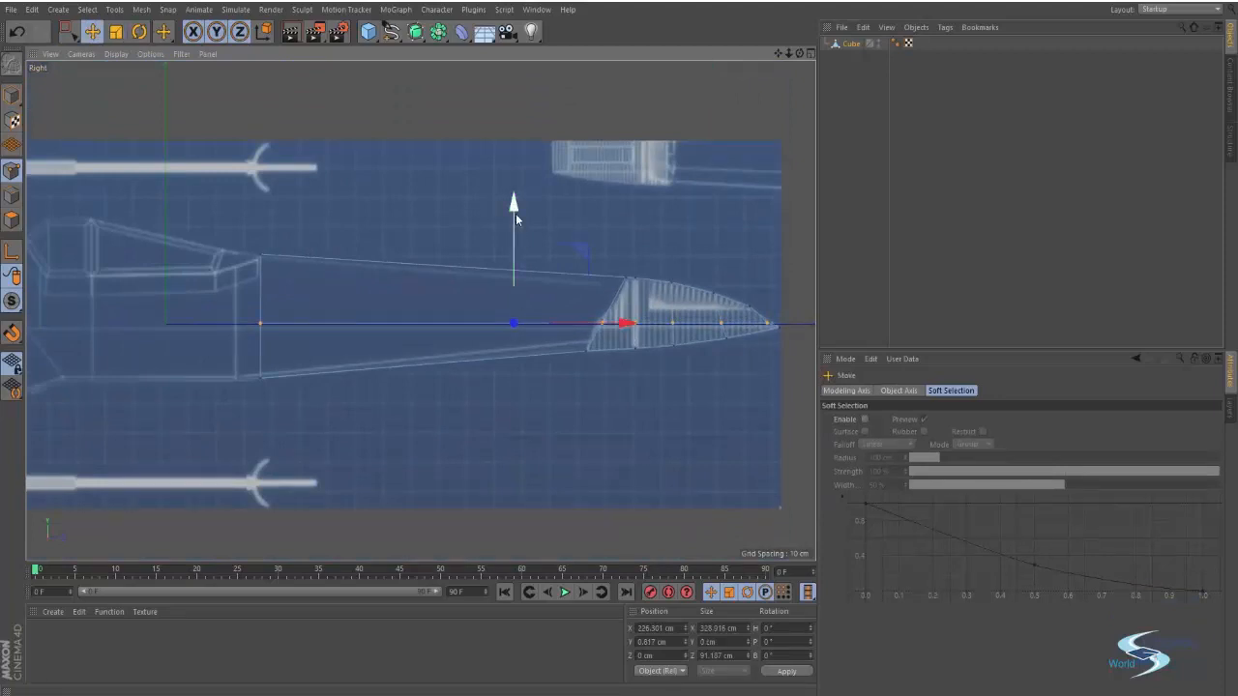
pyautogui.moveTo(515, 212); pyautogui.dragTo(513, 219)
pyautogui.keyDown('alt'); pyautogui.moveTo(713, 331); pyautogui.dragTo(776, 312, button='right'); pyautogui.keyUp('alt')
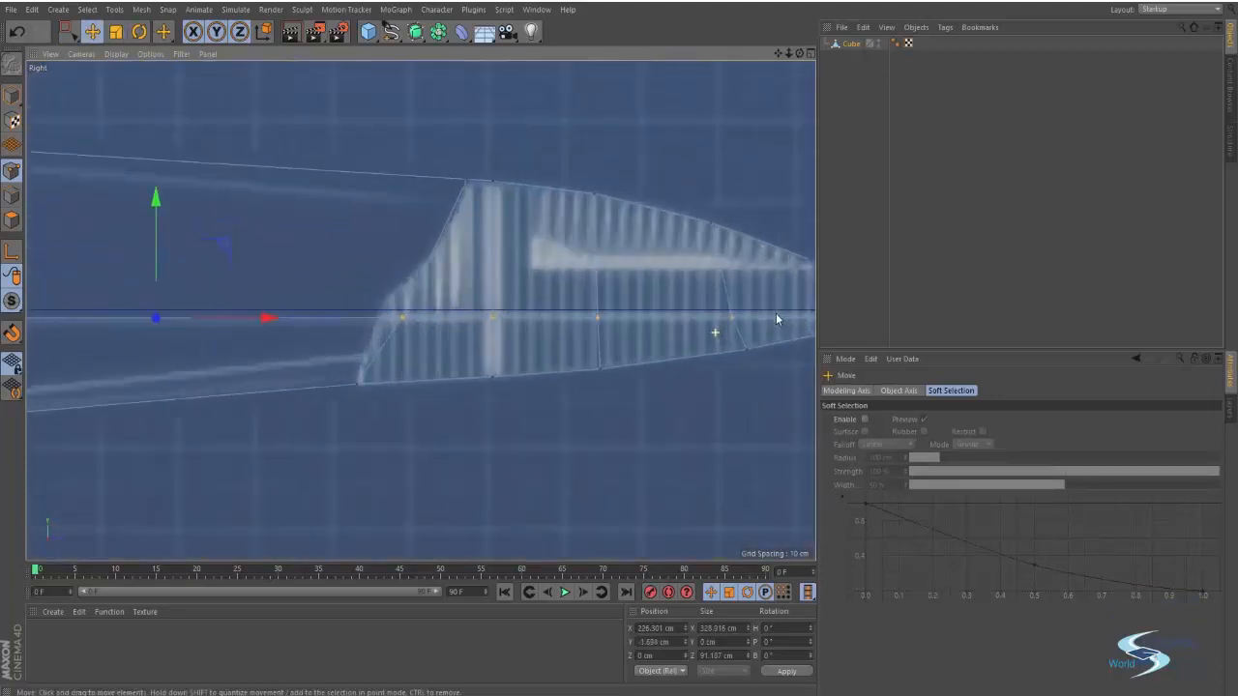
pyautogui.keyDown('alt'); pyautogui.moveTo(722, 306); pyautogui.dragTo(430, 290, button='middle'); pyautogui.keyUp('alt')
pyautogui.keyDown('alt'); pyautogui.moveTo(474, 311); pyautogui.dragTo(628, 315, button='right'); pyautogui.keyUp('alt')
pyautogui.keyDown('alt'); pyautogui.moveTo(609, 309); pyautogui.dragTo(566, 318, button='middle'); pyautogui.keyUp('alt')
pyautogui.click(526, 377)
# Step: Switch to the X-wing reference pictures and examine how the nose cone and fuselage side are shaped in X-wing_SWB.png
pyautogui.hotkey('alt', 'Tab')
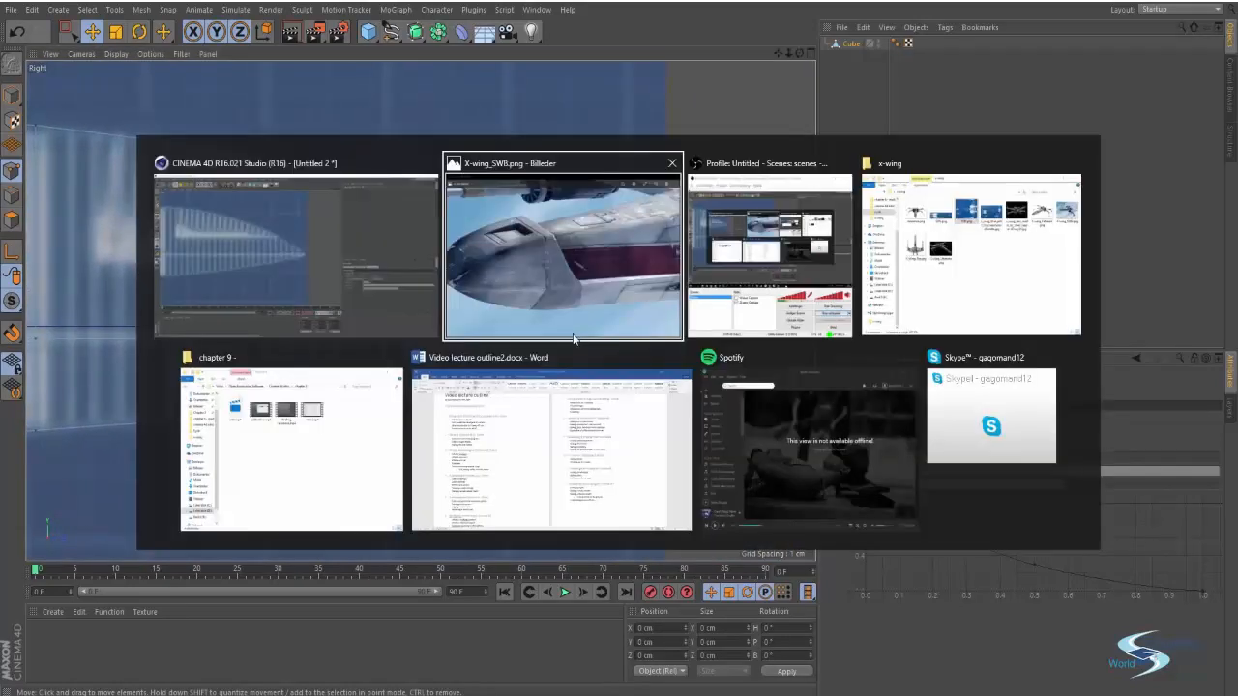
pyautogui.scroll(-1, 539, 384)
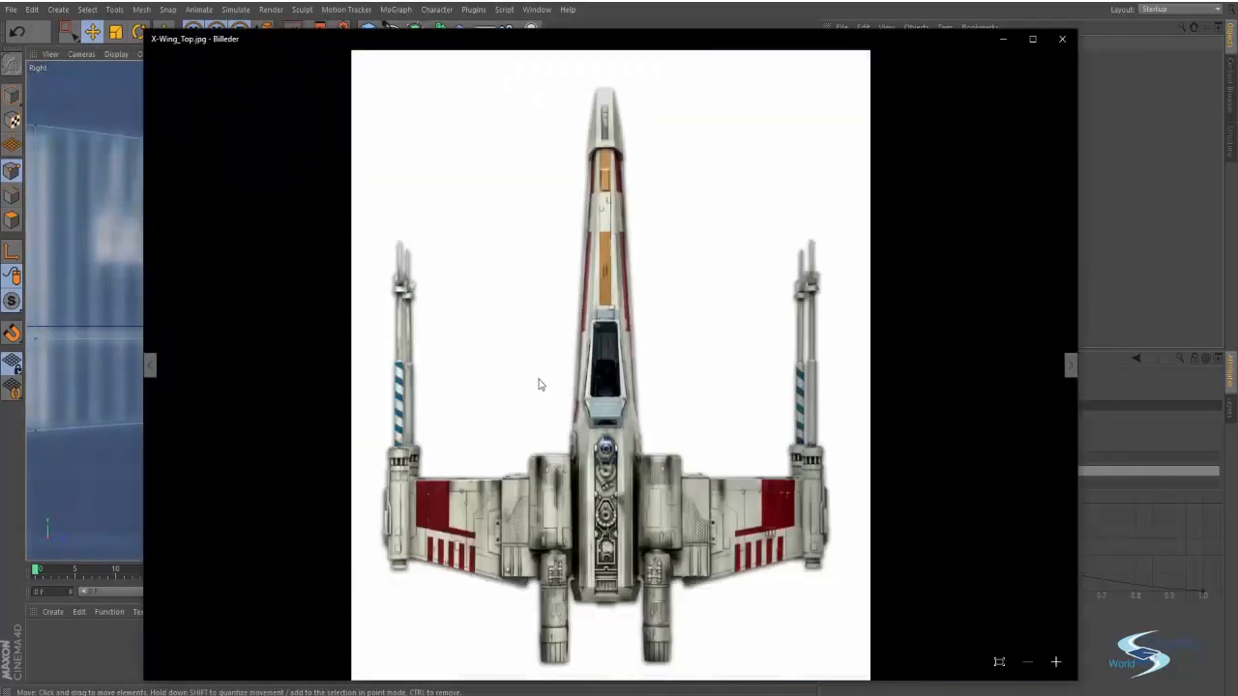
pyautogui.scroll(1, 539, 384)
pyautogui.rightClick(331, 364)
pyautogui.click(342, 383)
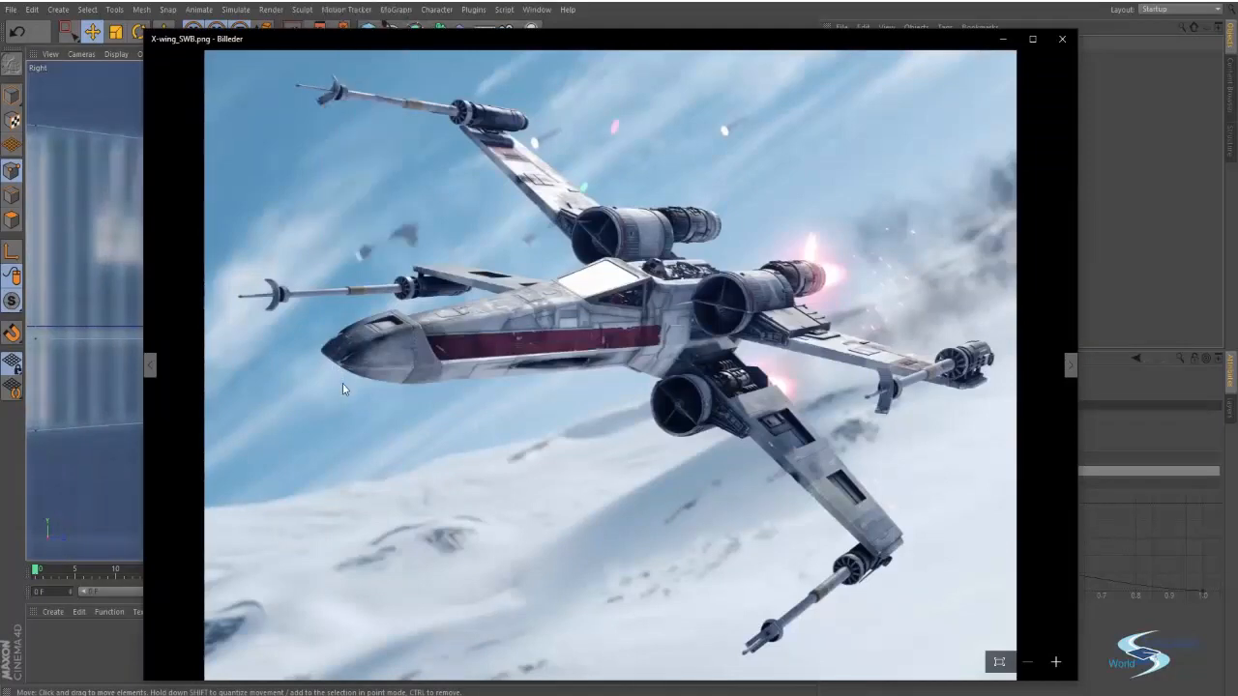
pyautogui.keyDown('ctrl'); pyautogui.scroll(4, 342, 368); pyautogui.keyUp('ctrl')
pyautogui.moveTo(374, 377); pyautogui.dragTo(408, 383)
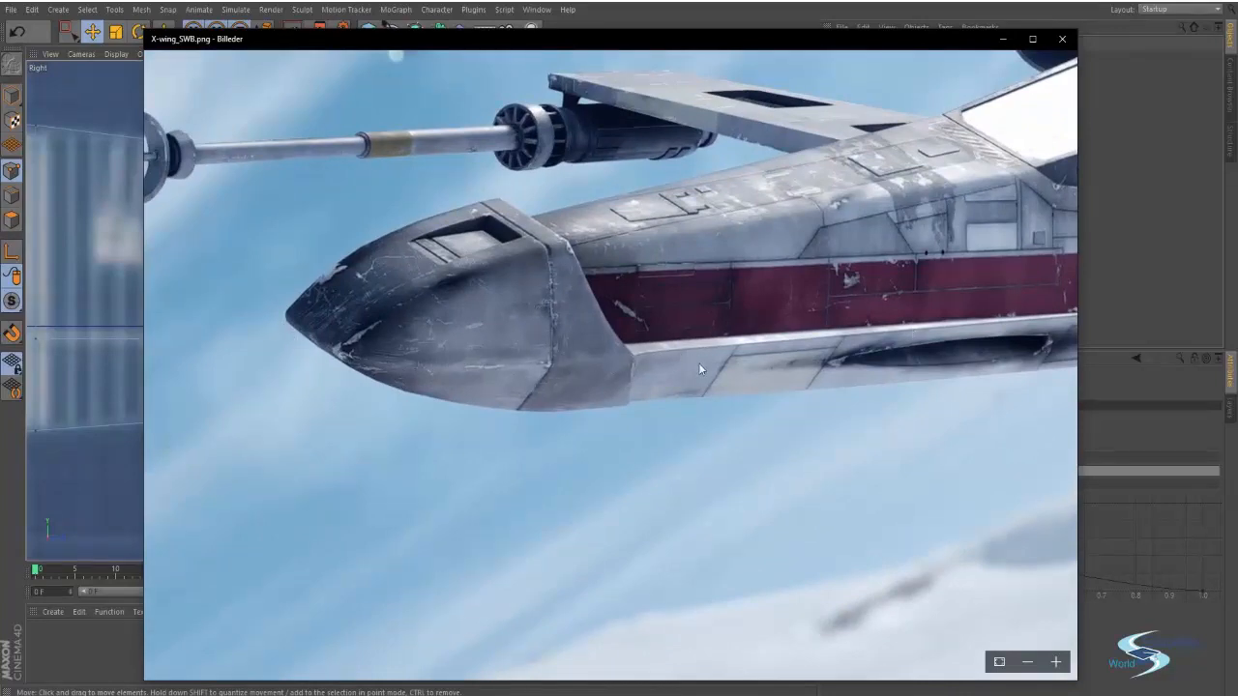
pyautogui.moveTo(698, 363); pyautogui.dragTo(603, 341)
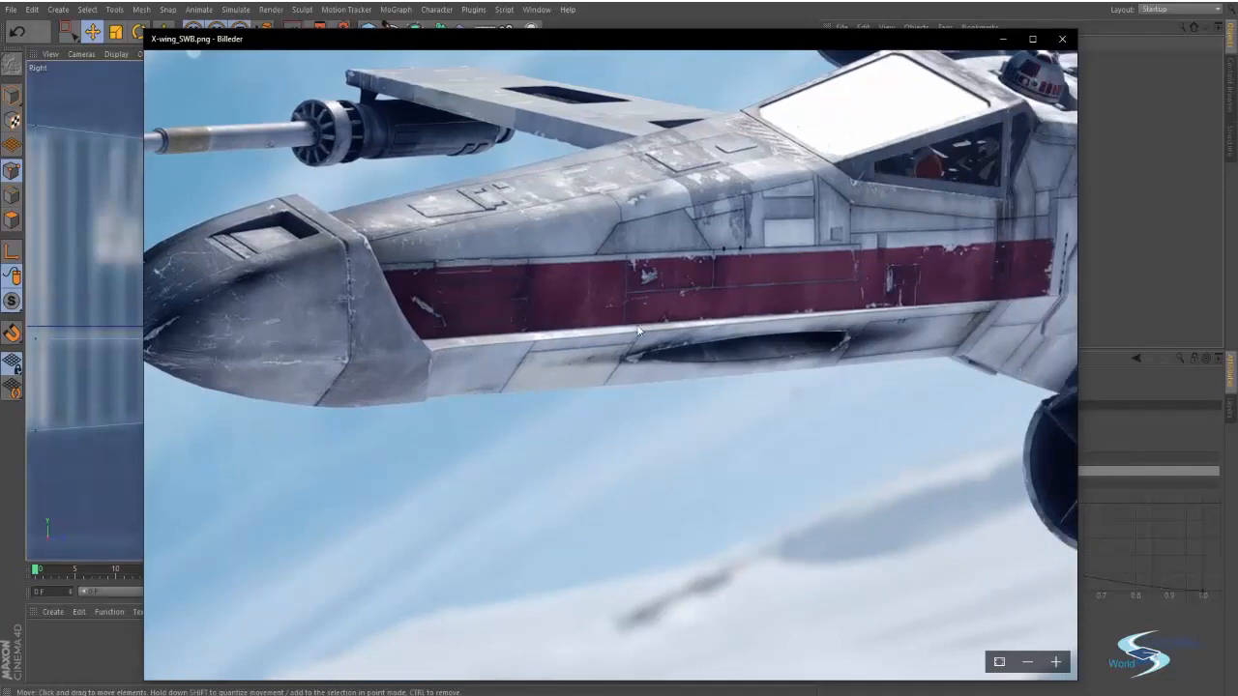
pyautogui.moveTo(327, 373); pyautogui.dragTo(482, 366)
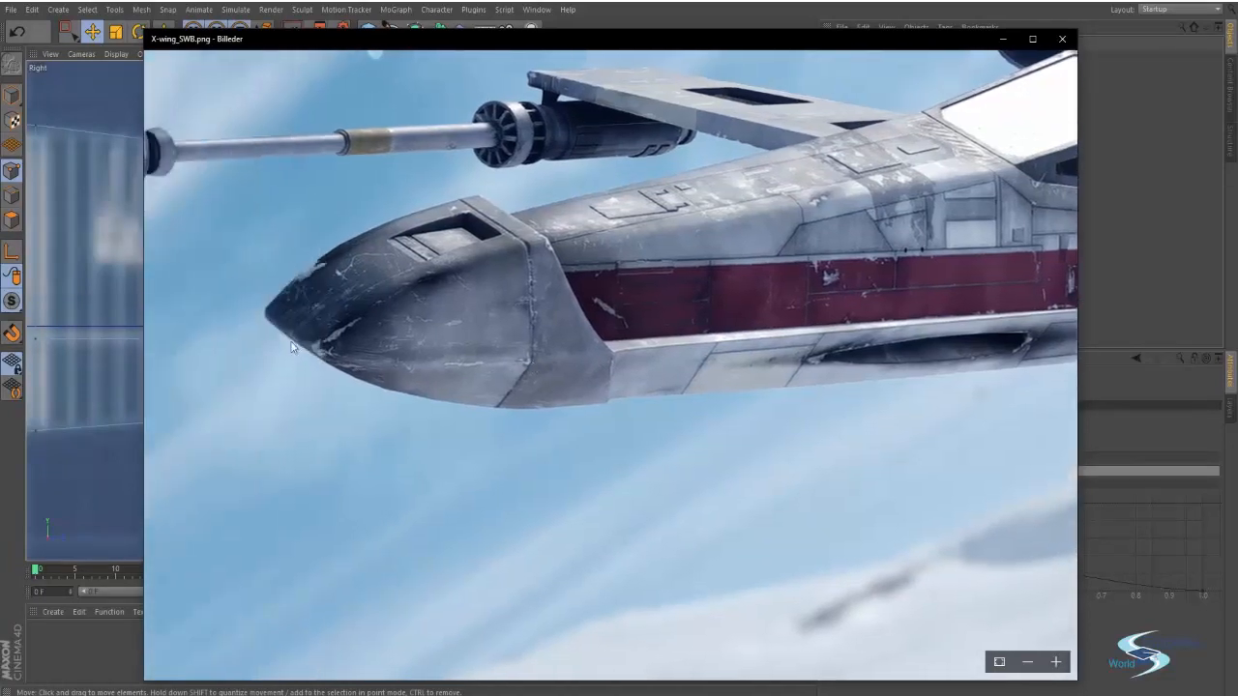
pyautogui.hotkey('alt', 'Tab')
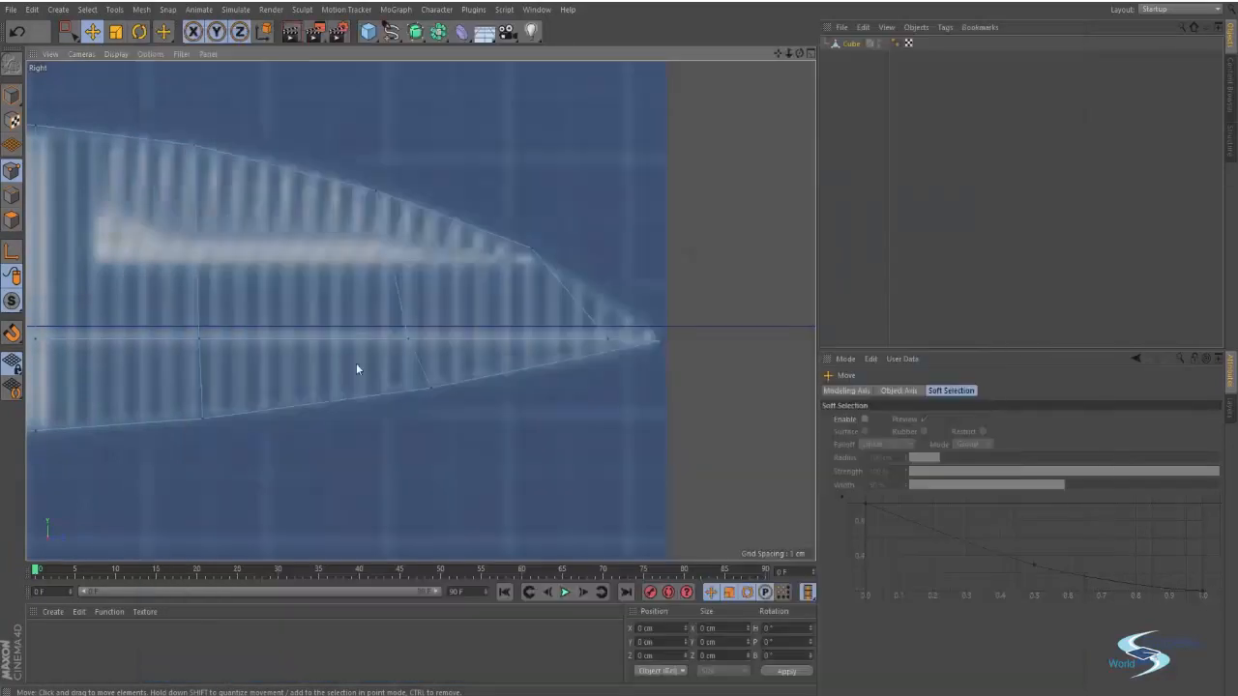
# Step: Nudge the foremost centre-line points forward and pull the lower nose-tip points back along the blueprint's underside contour
pyautogui.press('0')
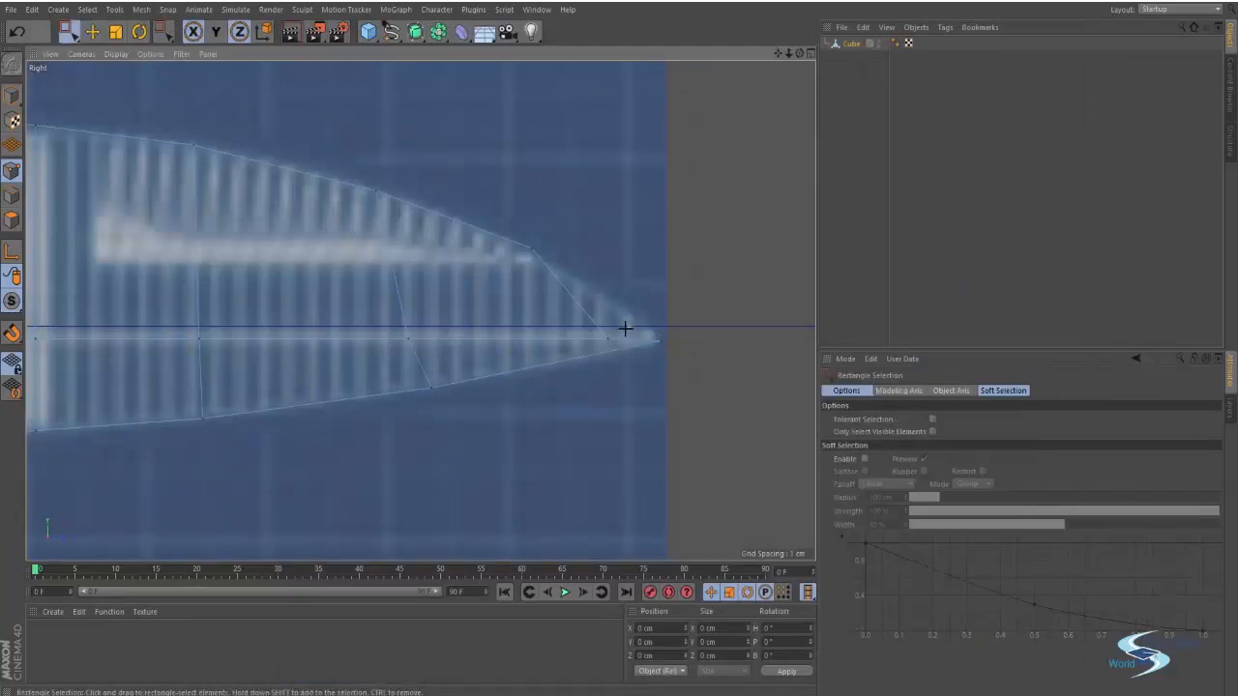
pyautogui.press('space')
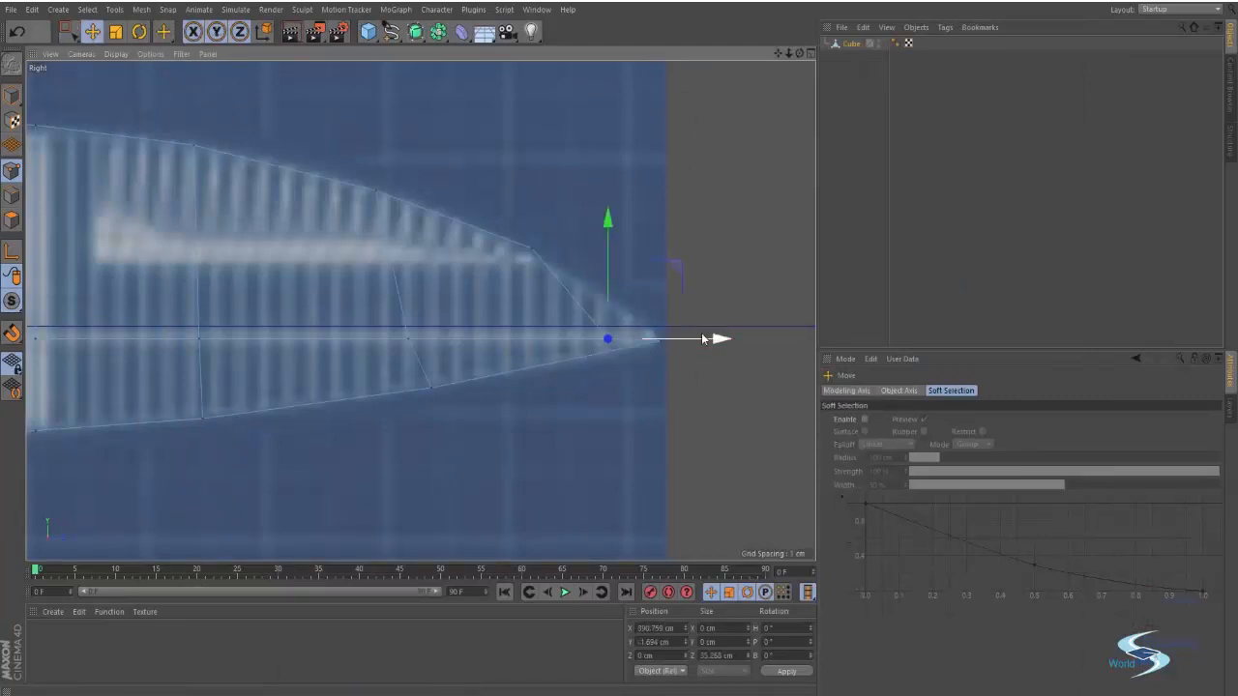
pyautogui.moveTo(703, 337); pyautogui.dragTo(714, 338)
pyautogui.press('space')
pyautogui.moveTo(686, 382); pyautogui.dragTo(658, 309)
pyautogui.press('space')
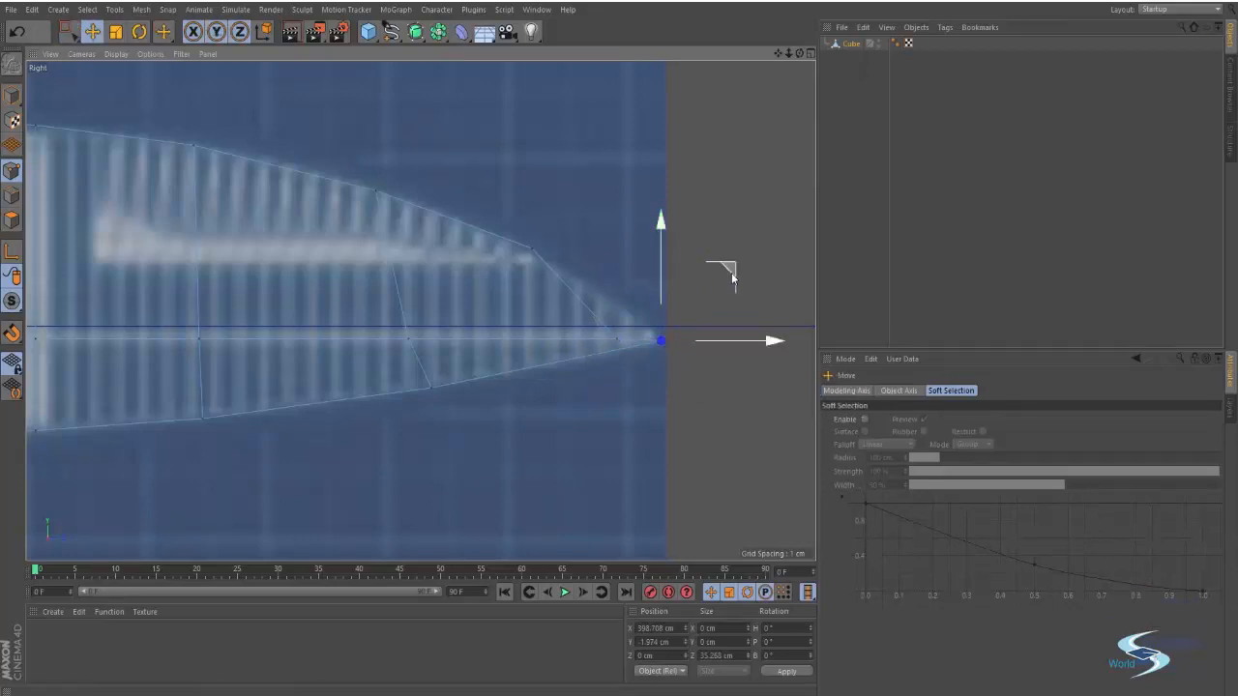
pyautogui.moveTo(731, 273); pyautogui.dragTo(613, 302)
# Step: Move the foremost centre-line points straight forward to the blueprint's nose tip and deselect them
pyautogui.press('space')
pyautogui.press('space')
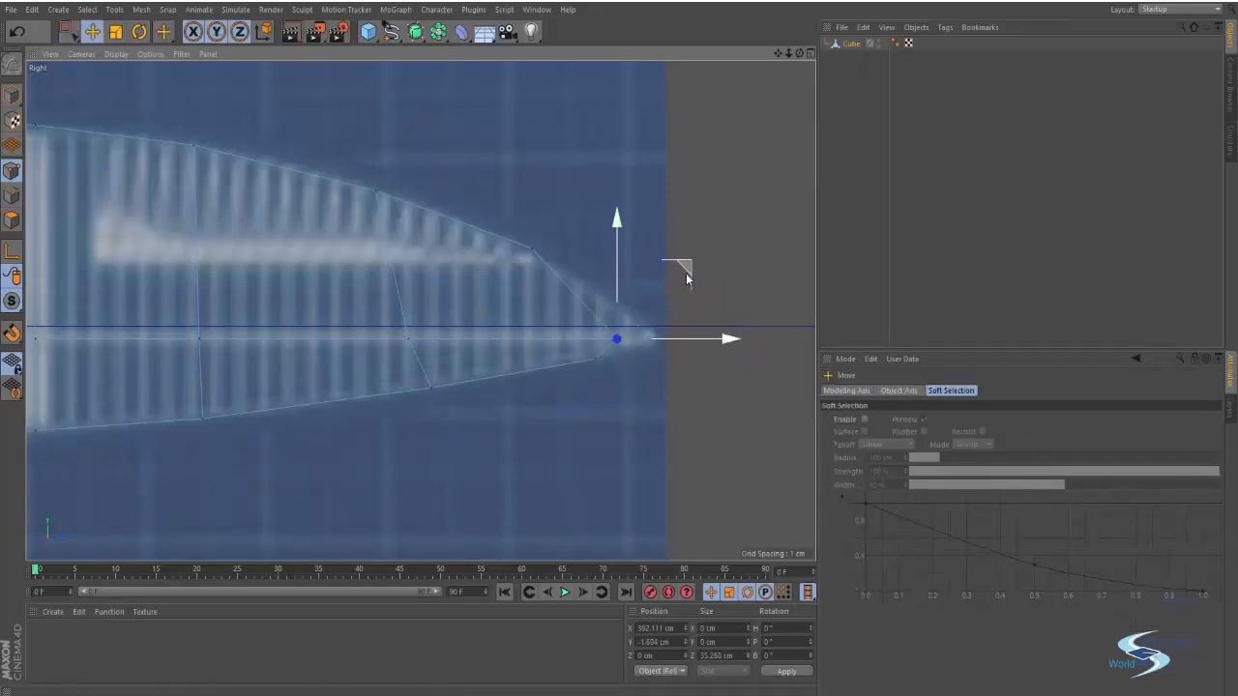
pyautogui.moveTo(685, 272); pyautogui.dragTo(723, 272)
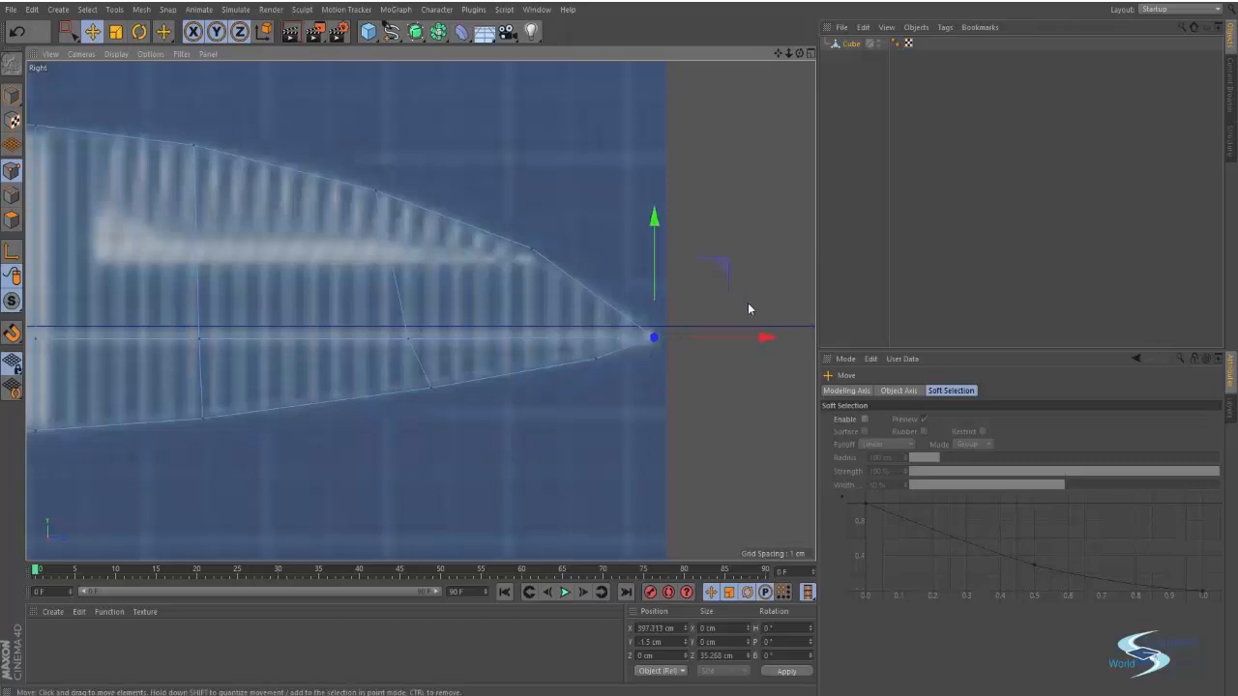
pyautogui.hotkey('ctrl', 'z')
pyautogui.moveTo(725, 340); pyautogui.dragTo(764, 344)
pyautogui.click(726, 399)
# Step: Move the centre-line points on the nose cone's rear seam backward onto the blueprint's slanted edge and deselect them
pyautogui.keyDown('alt'); pyautogui.moveTo(574, 338); pyautogui.dragTo(523, 348, button='right'); pyautogui.keyUp('alt')
pyautogui.keyDown('alt'); pyautogui.moveTo(523, 346); pyautogui.dragTo(733, 377, button='middle'); pyautogui.keyUp('alt')
pyautogui.press('0')
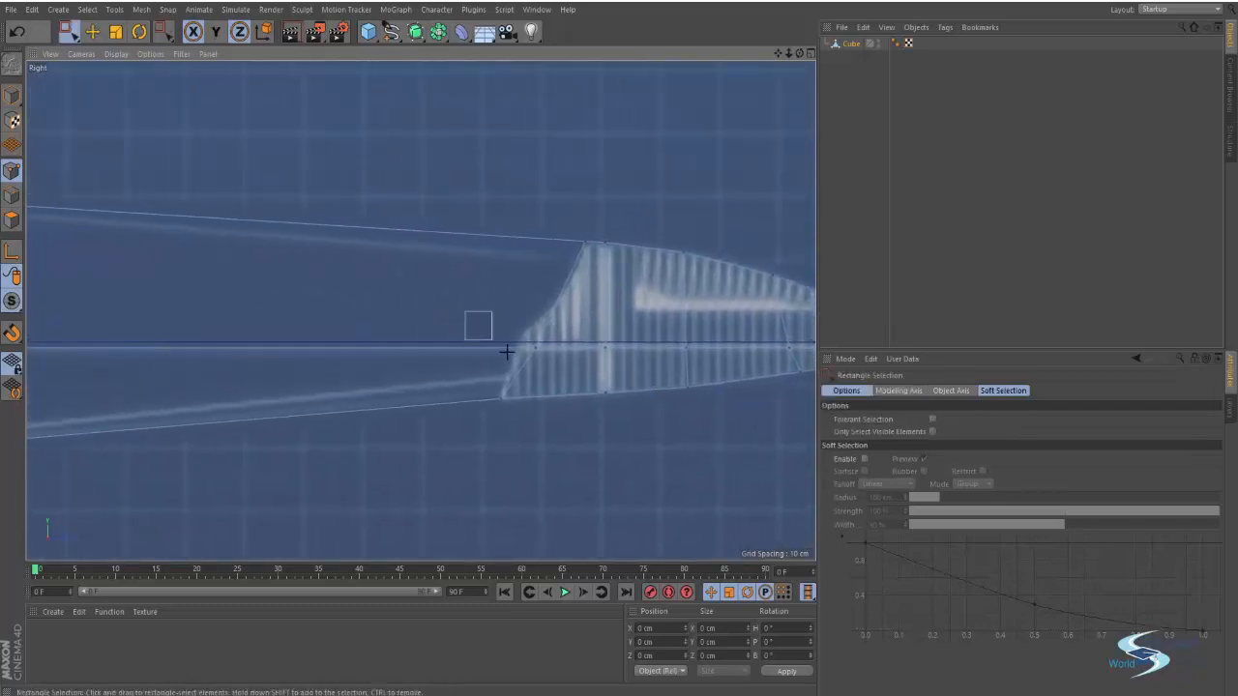
pyautogui.press('e')
pyautogui.moveTo(569, 374); pyautogui.dragTo(596, 354)
pyautogui.click(640, 460)
pyautogui.keyDown('alt'); pyautogui.moveTo(588, 324); pyautogui.dragTo(470, 320, button='right'); pyautogui.keyUp('alt')
pyautogui.keyDown('alt'); pyautogui.moveTo(469, 320); pyautogui.dragTo(437, 343, button='middle'); pyautogui.keyUp('alt')
pyautogui.keyDown('alt'); pyautogui.moveTo(478, 320); pyautogui.dragTo(581, 321, button='right'); pyautogui.keyUp('alt')
pyautogui.keyDown('alt'); pyautogui.moveTo(419, 309); pyautogui.dragTo(27, 284, button='middle'); pyautogui.keyUp('alt')
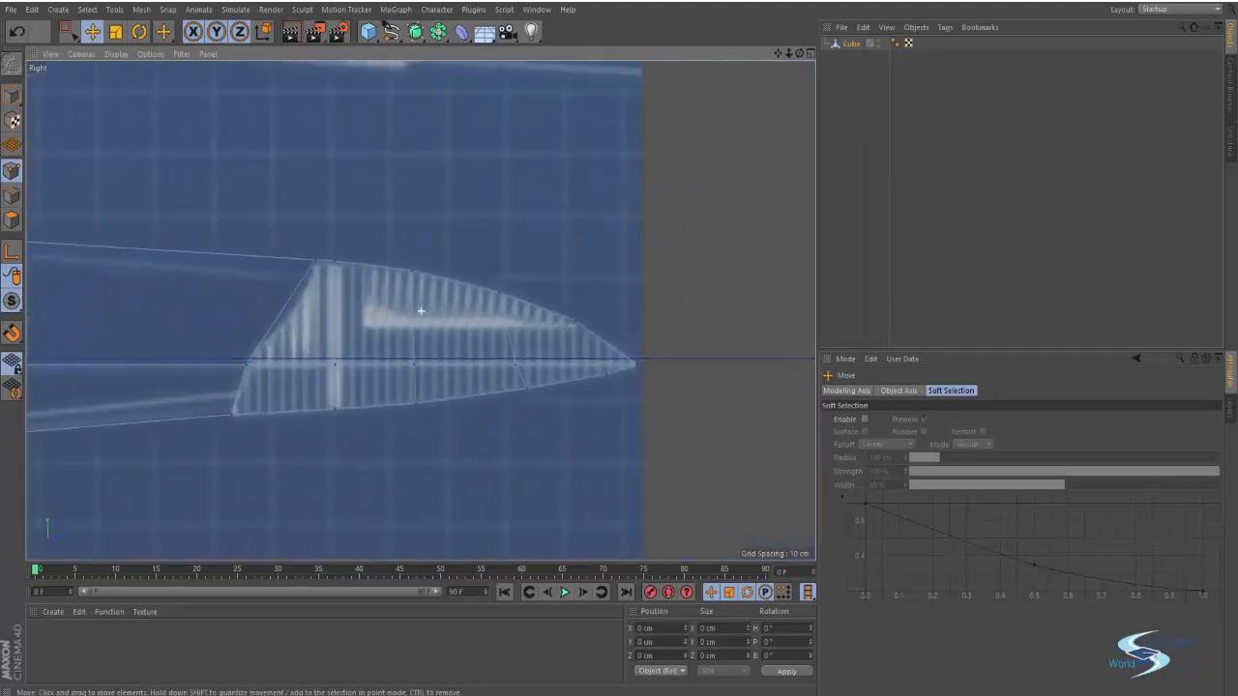
pyautogui.click(565, 365)
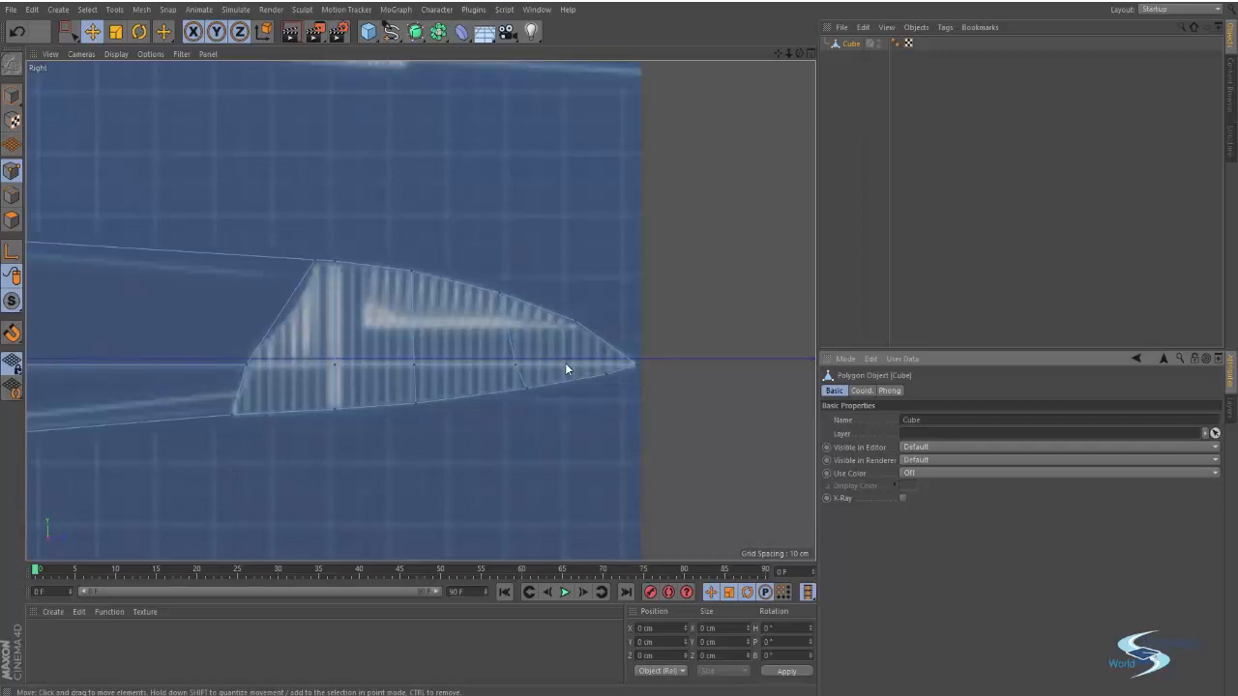
# Step: Switch to edge mode and compare the fuselage outline with the top-view blueprint and the reference picture
pyautogui.press('Return')
pyautogui.middleClick(565, 362)
pyautogui.middleClick(490, 238)
pyautogui.scroll(-7, 392, 259)
pyautogui.keyDown('alt'); pyautogui.moveTo(294, 281); pyautogui.dragTo(680, 311, button='middle'); pyautogui.keyUp('alt')
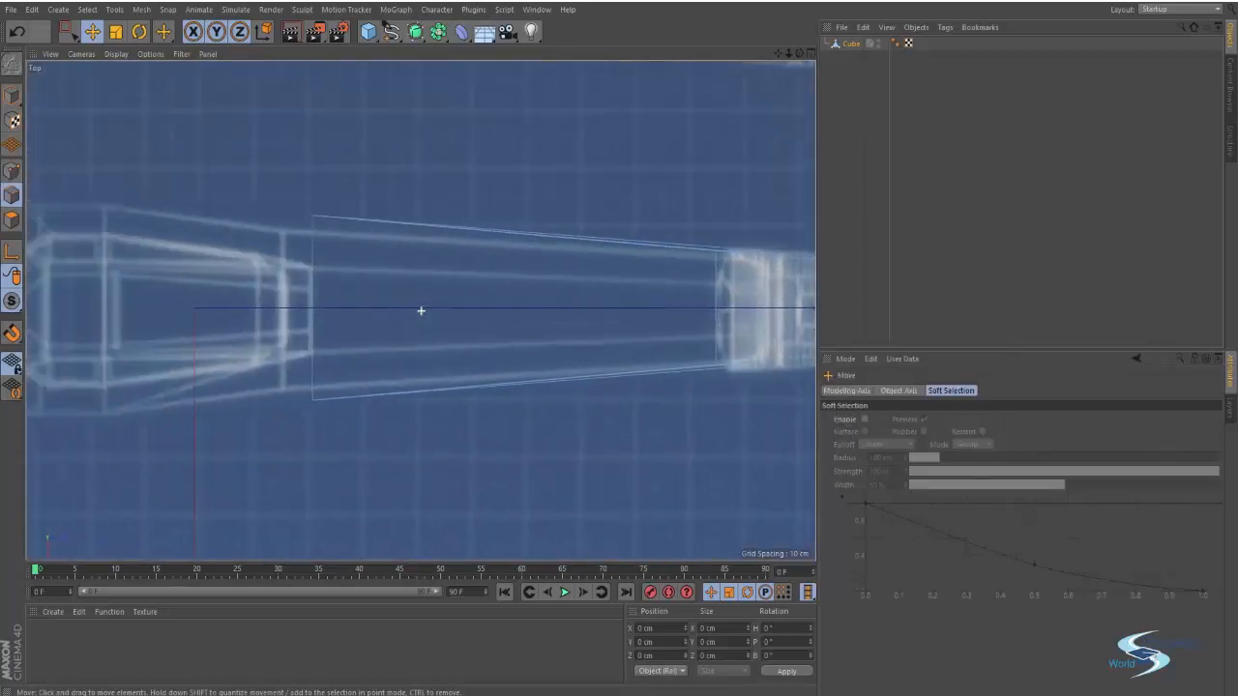
pyautogui.keyDown('alt'); pyautogui.moveTo(420, 311); pyautogui.dragTo(433, 312, button='middle'); pyautogui.keyUp('alt')
pyautogui.press('t')
pyautogui.keyDown('alt'); pyautogui.moveTo(463, 279); pyautogui.dragTo(407, 274, button='right'); pyautogui.keyUp('alt')
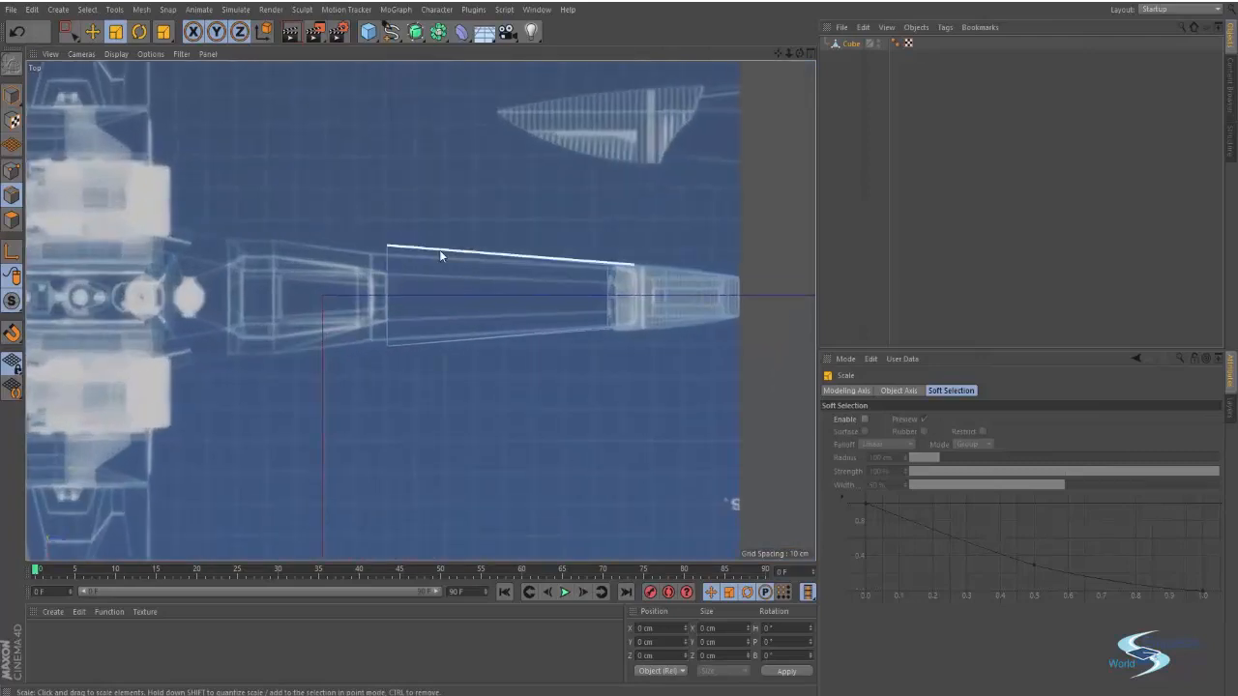
pyautogui.hotkey('alt', 'Tab')
pyautogui.click(434, 251)
pyautogui.middleClick(425, 259)
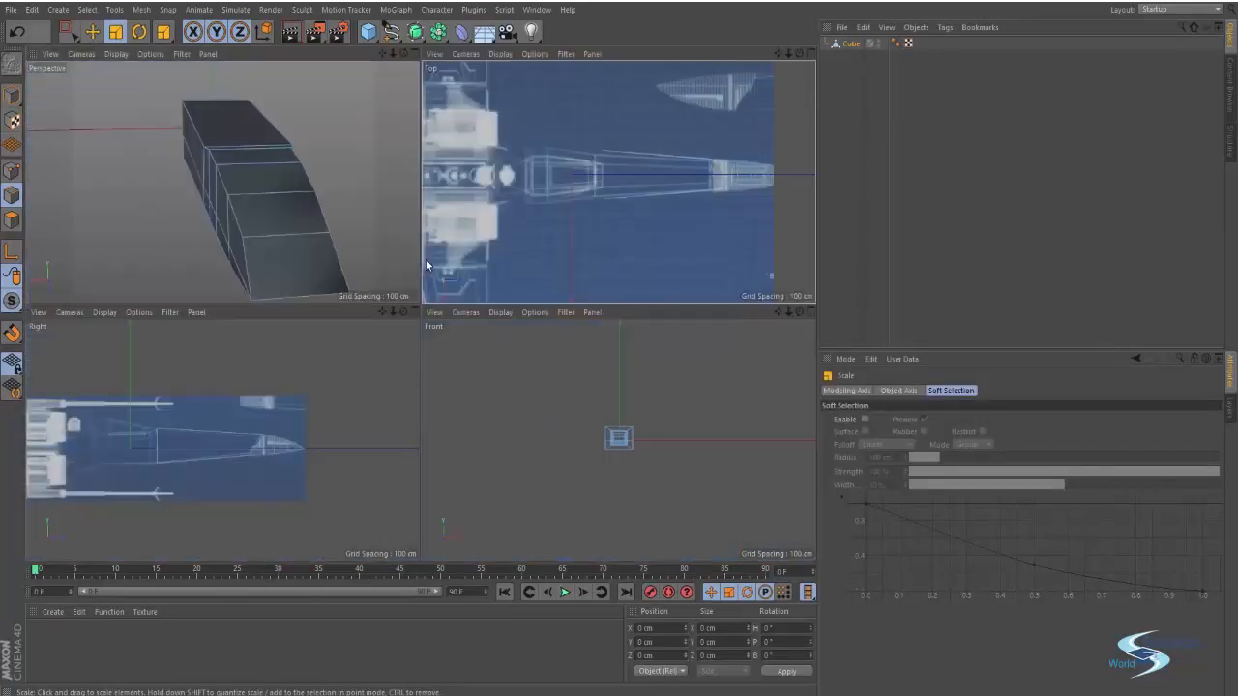
# Step: Select the long upper side edge of the fuselage, switch its move axes to world orientation, and deselect it
pyautogui.click(201, 140)
pyautogui.press('e')
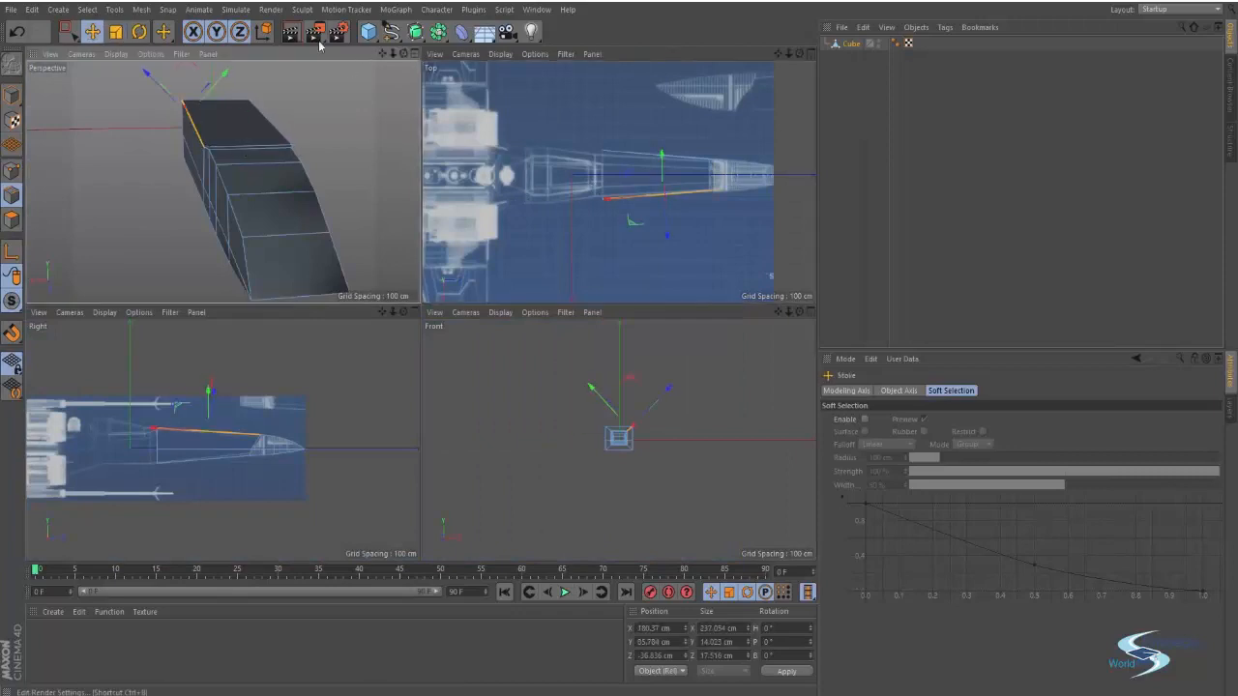
pyautogui.click(262, 34)
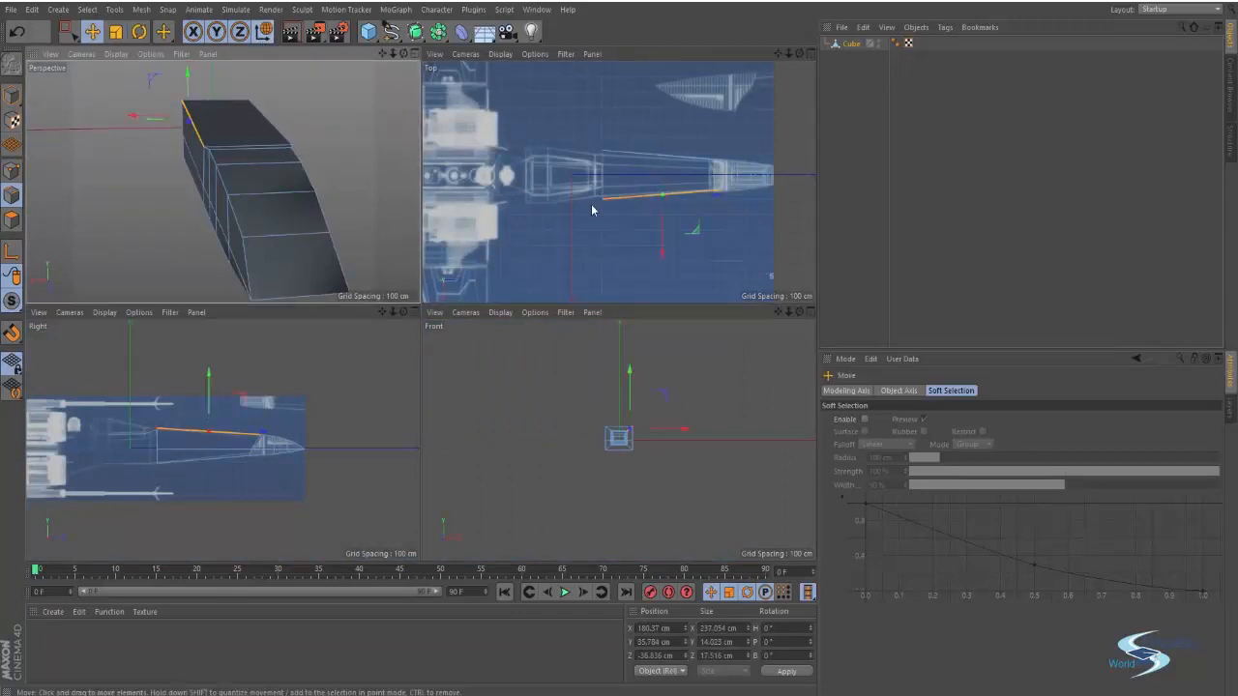
pyautogui.scroll(6, 699, 176)
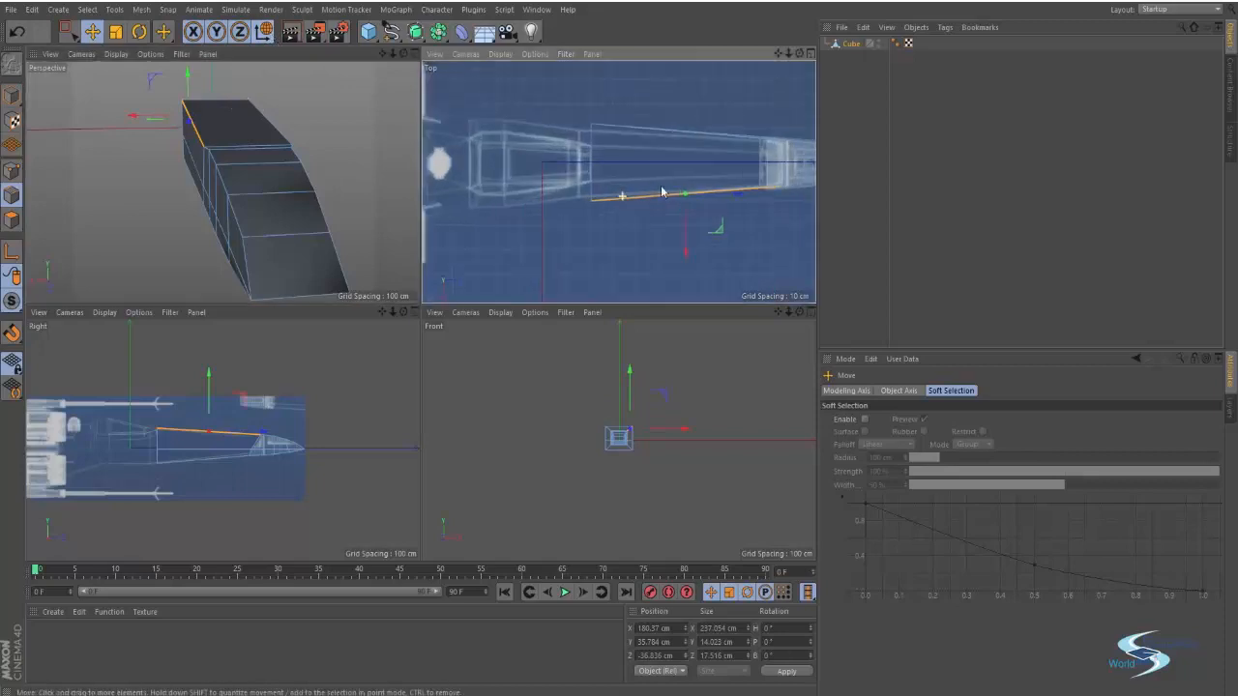
pyautogui.keyDown('alt'); pyautogui.moveTo(699, 172); pyautogui.dragTo(674, 206, button='middle'); pyautogui.keyUp('alt')
pyautogui.click(271, 123)
# Step: Make a Knife loop cut lengthwise down the middle of the whole body with the offset set to 50%
pyautogui.keyDown('alt'); pyautogui.moveTo(271, 123); pyautogui.dragTo(235, 135); pyautogui.keyUp('alt')
pyautogui.press('k')
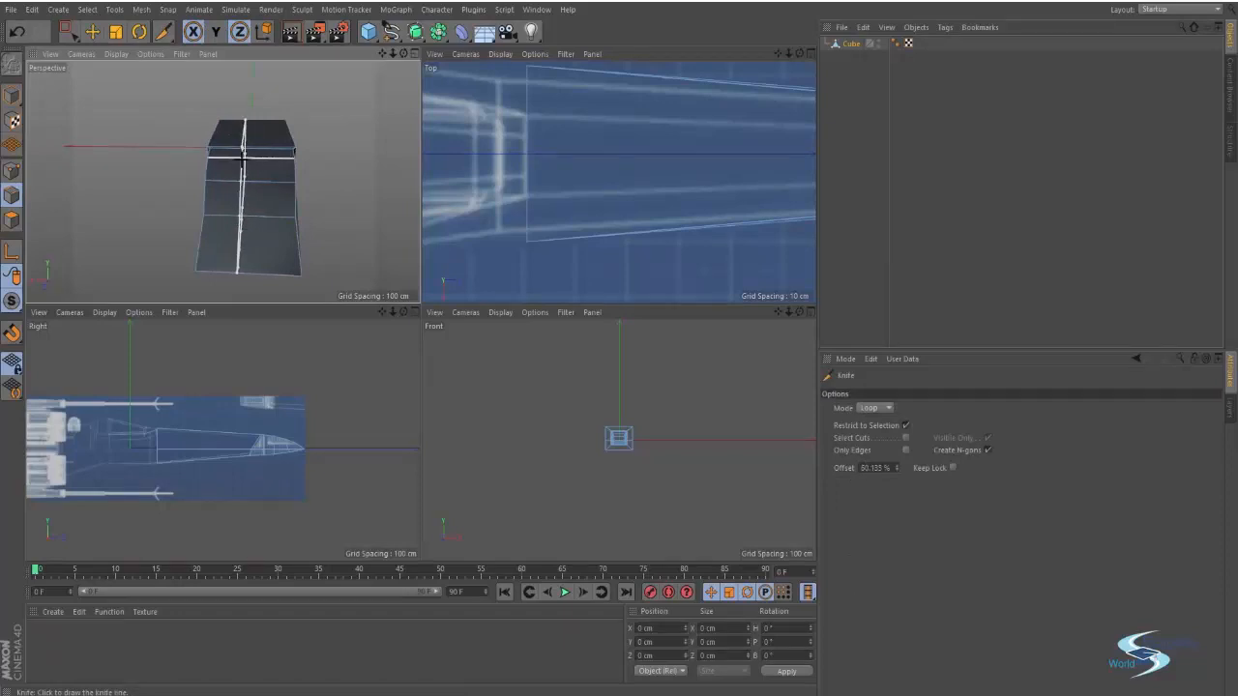
pyautogui.click(878, 470)
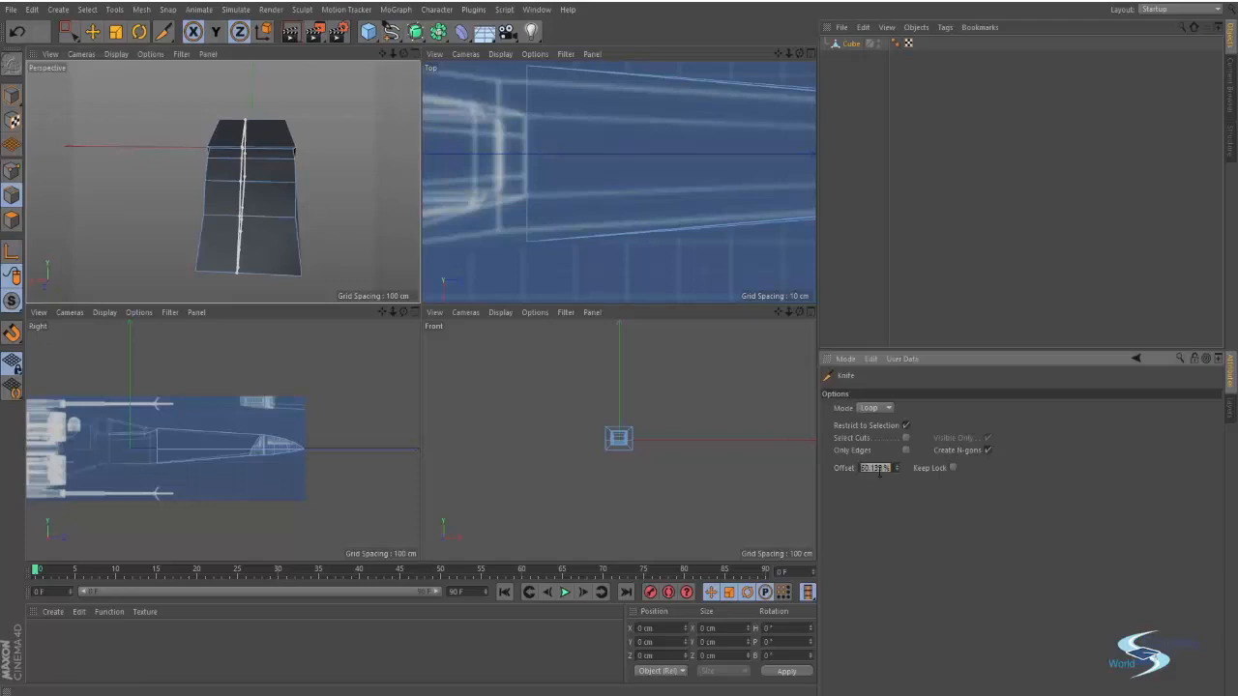
pyautogui.press('Return')
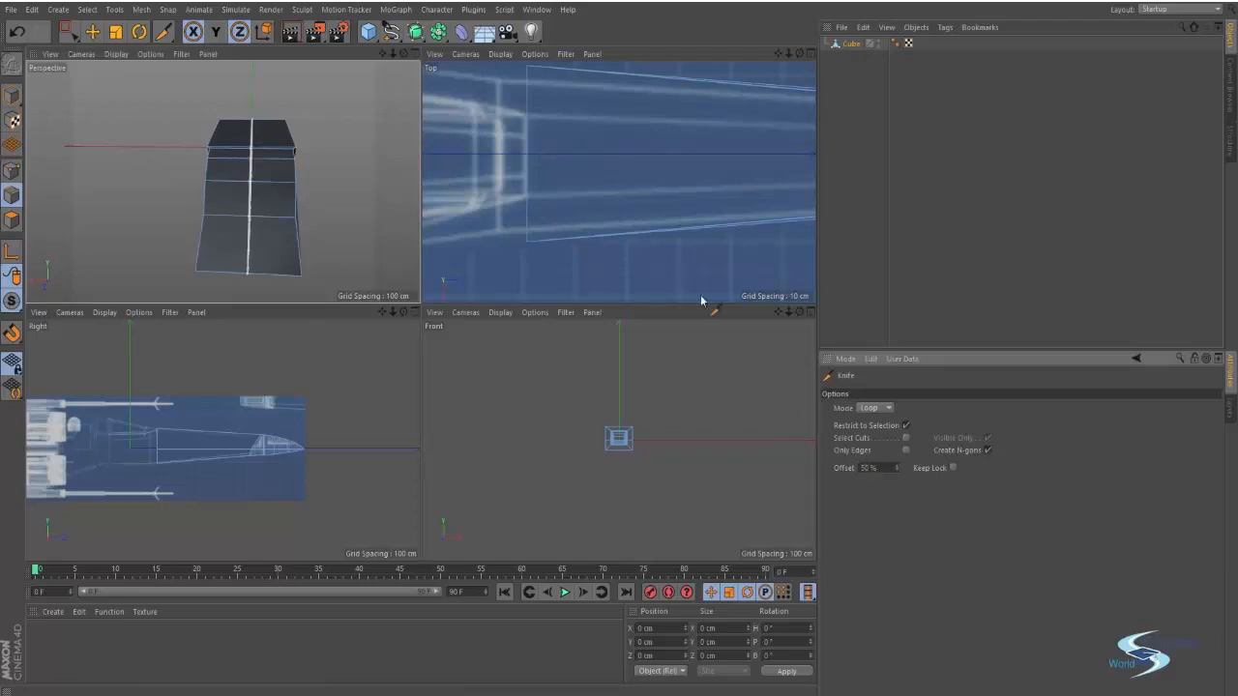
pyautogui.moveTo(309, 177)
pyautogui.keyDown('alt'); pyautogui.mouseDown()
pyautogui.moveTo(203, 170)
pyautogui.moveTo(296, 164)
pyautogui.moveTo(332, 126)
pyautogui.moveTo(333, 181)
pyautogui.mouseUp(); pyautogui.keyUp('alt')
pyautogui.press('e')
# Step: Switch to polygon mode and select the upper and lower rear polygons on one side of the fuselage
pyautogui.click(12, 220)
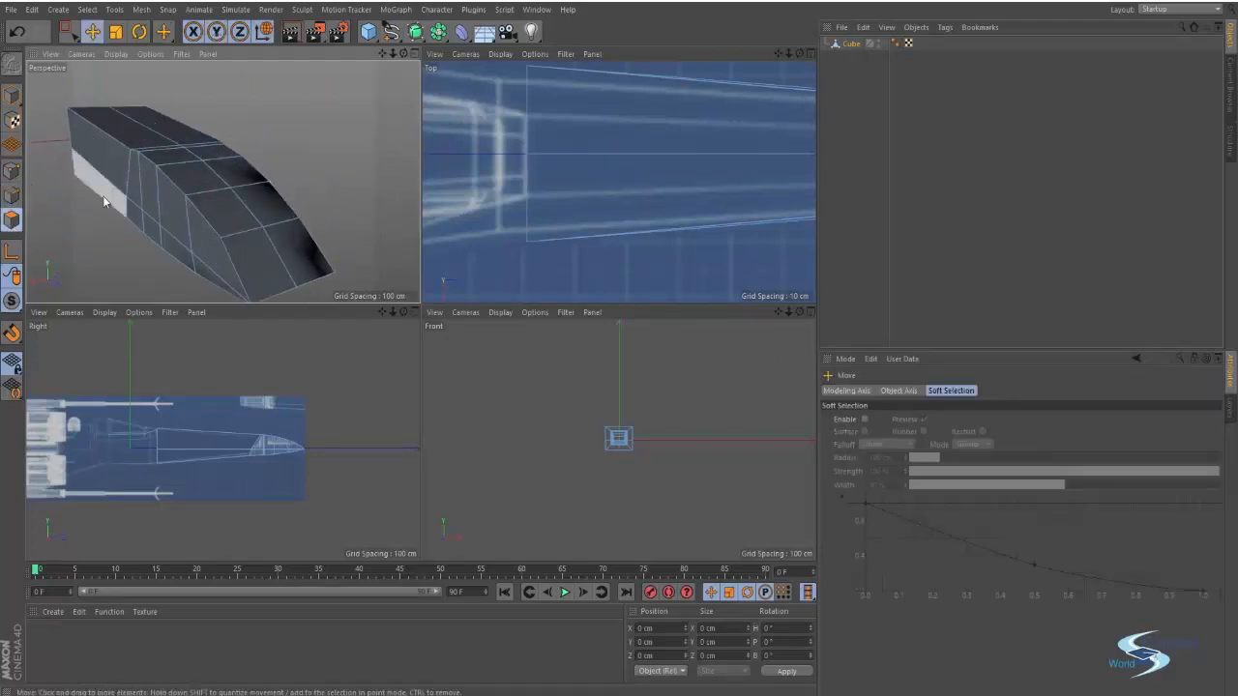
pyautogui.click(111, 174)
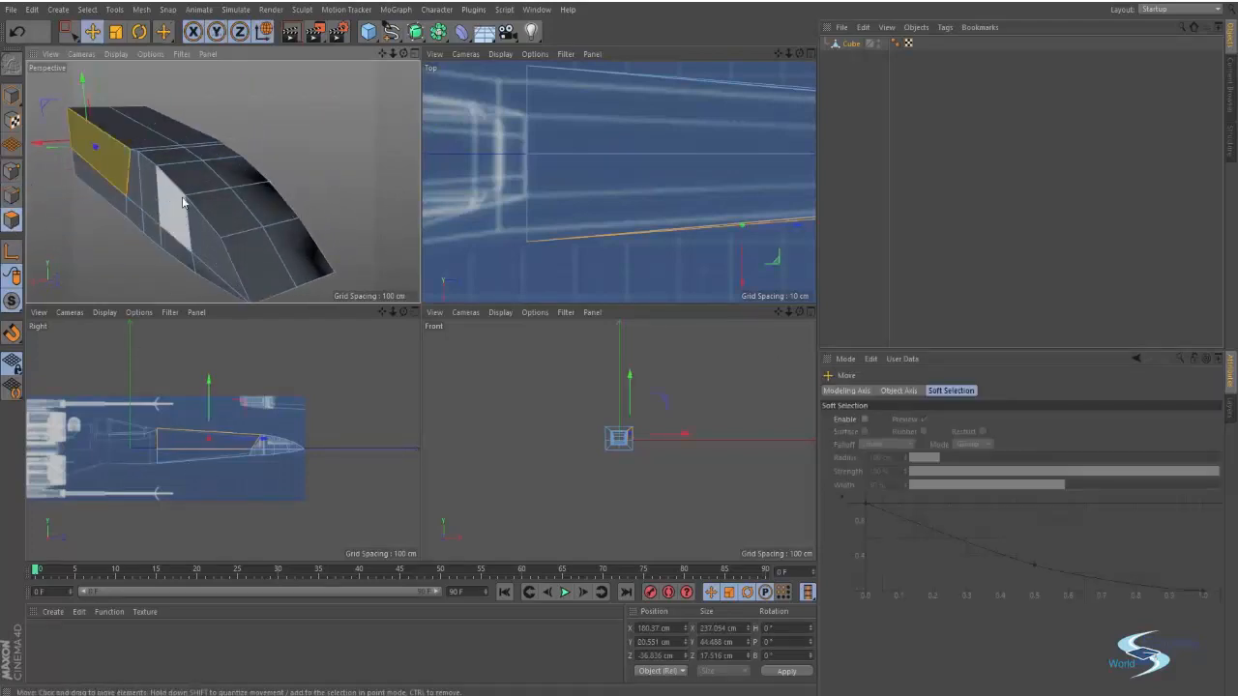
pyautogui.keyDown('alt'); pyautogui.moveTo(214, 152); pyautogui.dragTo(109, 137); pyautogui.keyUp('alt')
pyautogui.click(251, 159)
pyautogui.keyDown('alt'); pyautogui.moveTo(222, 204); pyautogui.dragTo(119, 188); pyautogui.keyUp('alt')
pyautogui.click(75, 193)
pyautogui.click(78, 170)
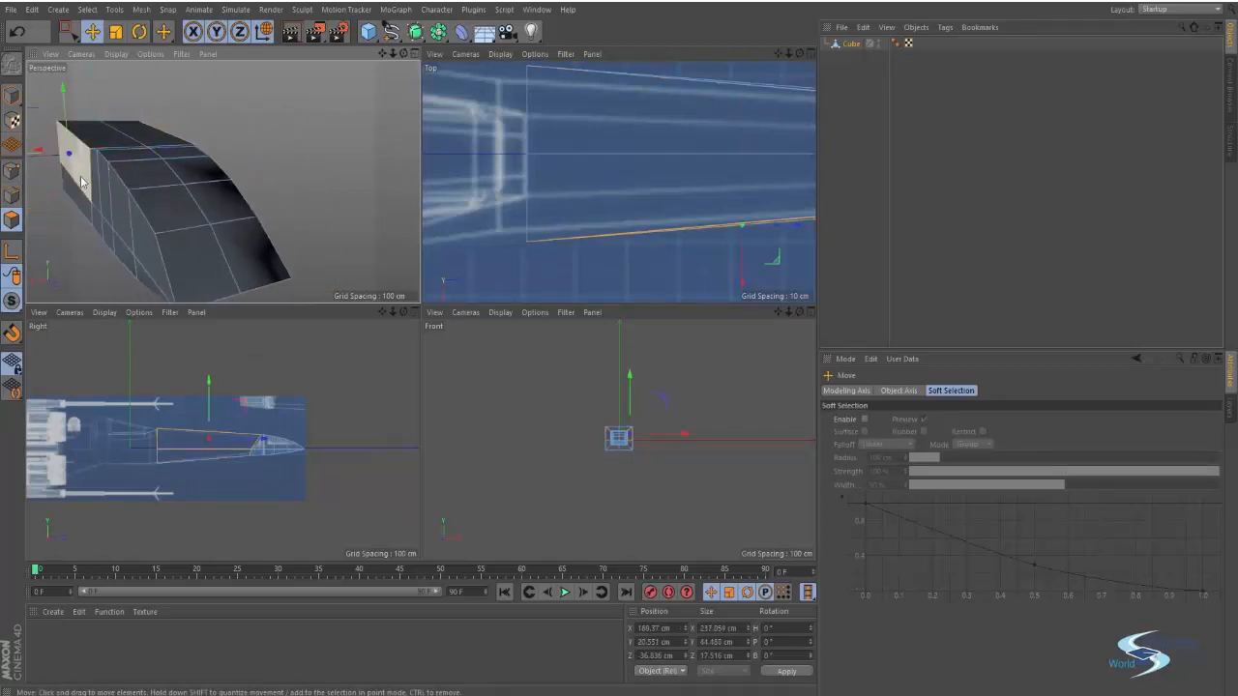
pyautogui.keyDown('shift'); pyautogui.click(75, 194); pyautogui.keyUp('shift')
pyautogui.scroll(4, 170, 444)
pyautogui.scroll(-4, 184, 406)
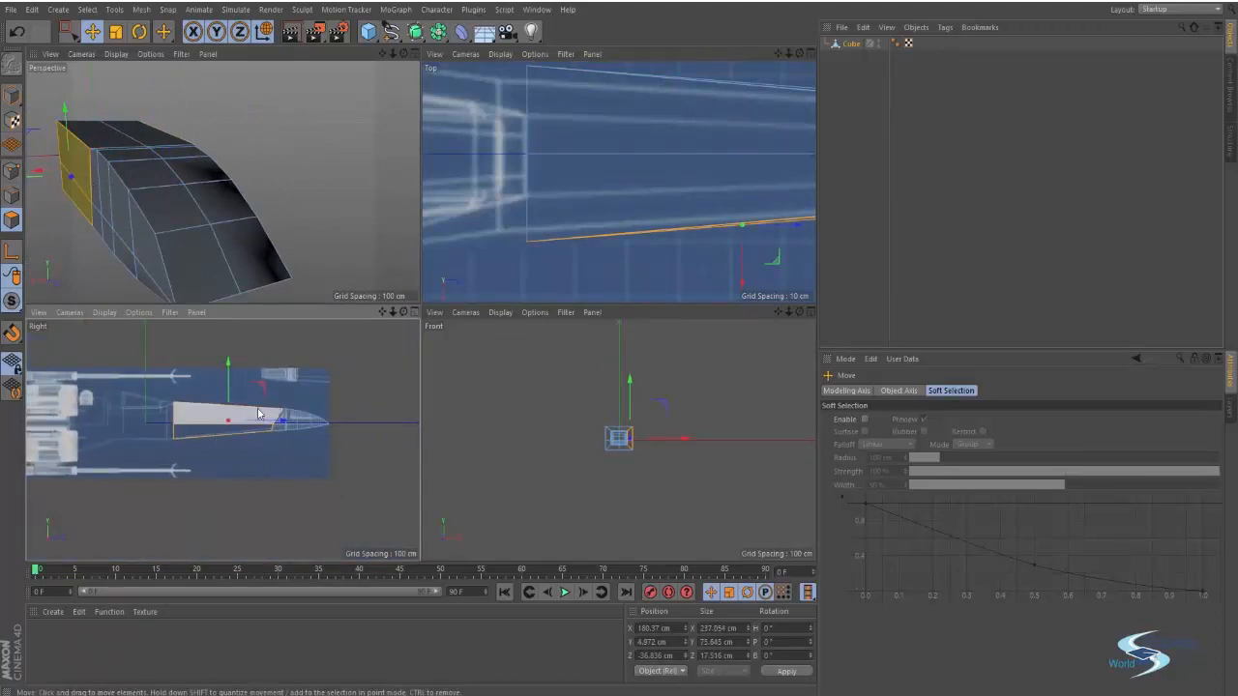
# Step: Select all polygons on one side of the centre cut, facing the body head-on, and delete that half
pyautogui.keyDown('alt'); pyautogui.moveTo(252, 174); pyautogui.dragTo(226, 182); pyautogui.keyUp('alt')
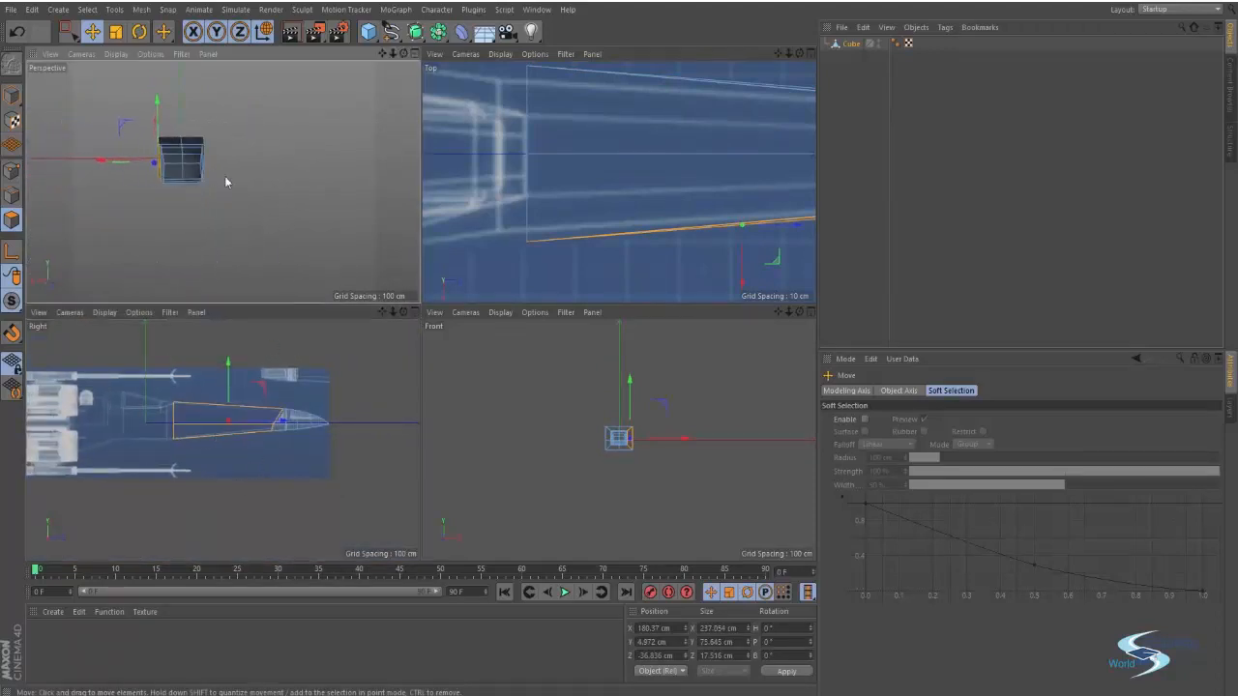
pyautogui.press('space')
pyautogui.moveTo(196, 100); pyautogui.dragTo(197, 102)
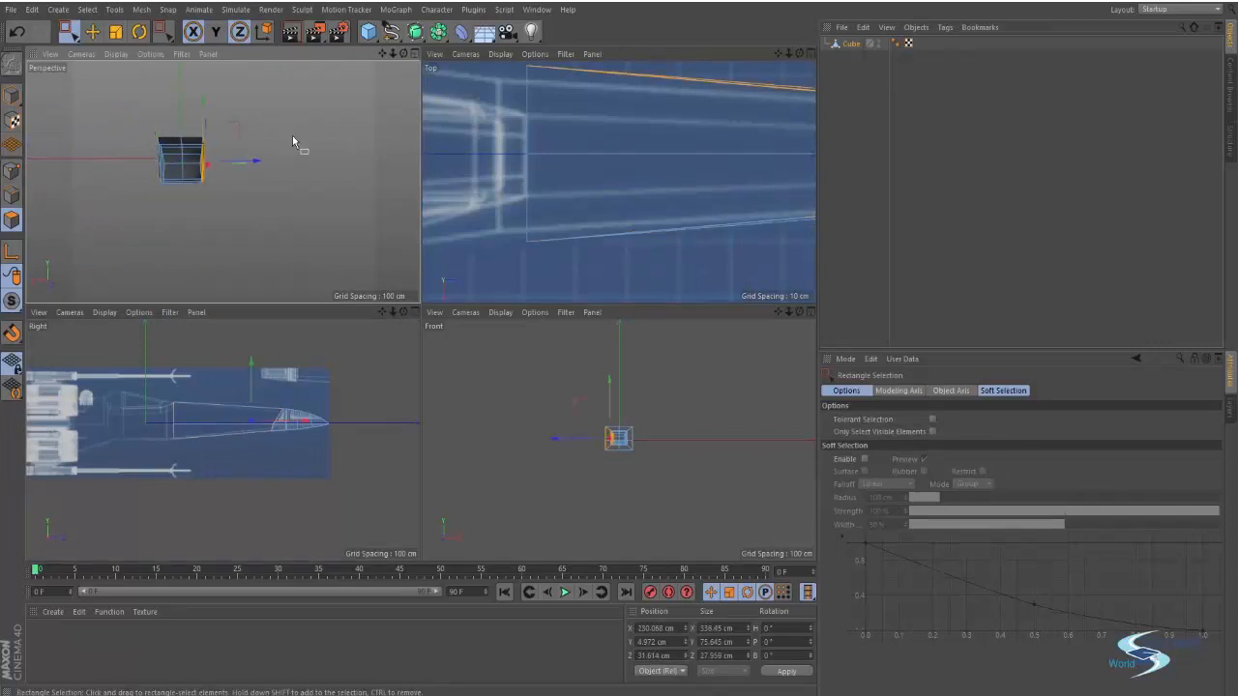
pyautogui.click(293, 137)
pyautogui.keyDown('alt'); pyautogui.moveTo(171, 179); pyautogui.dragTo(131, 171); pyautogui.keyUp('alt')
pyautogui.hotkey('ctrl', 'z')
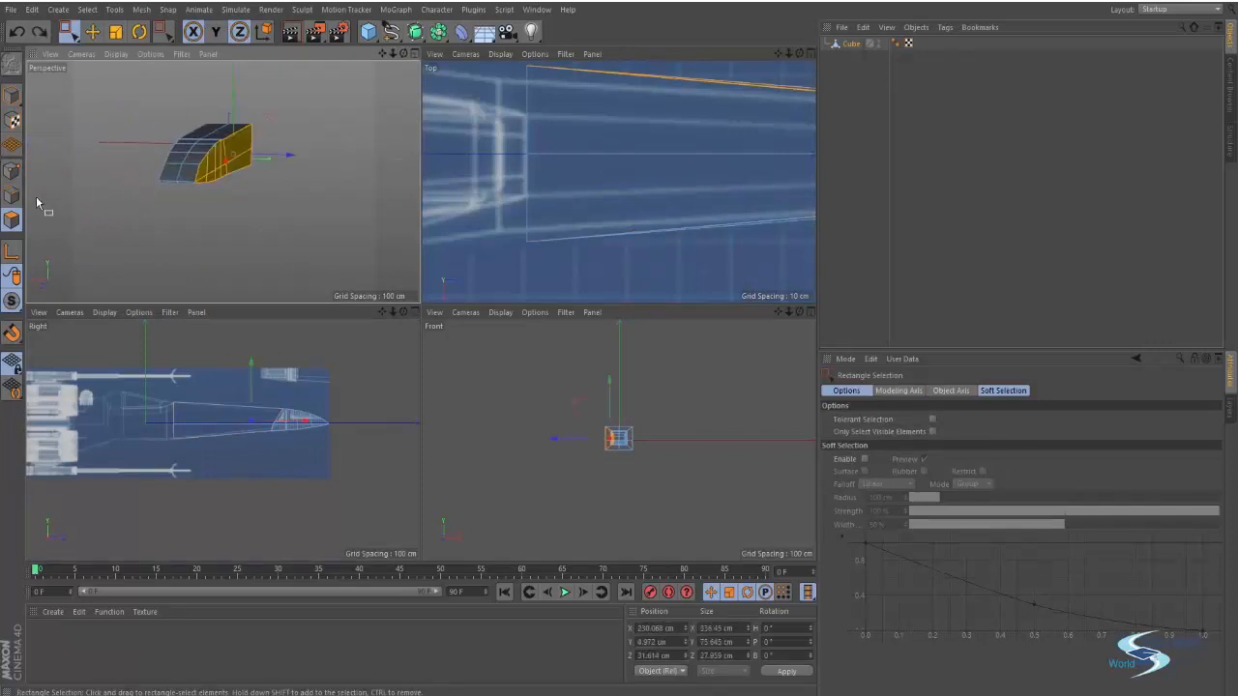
pyautogui.click(53, 214)
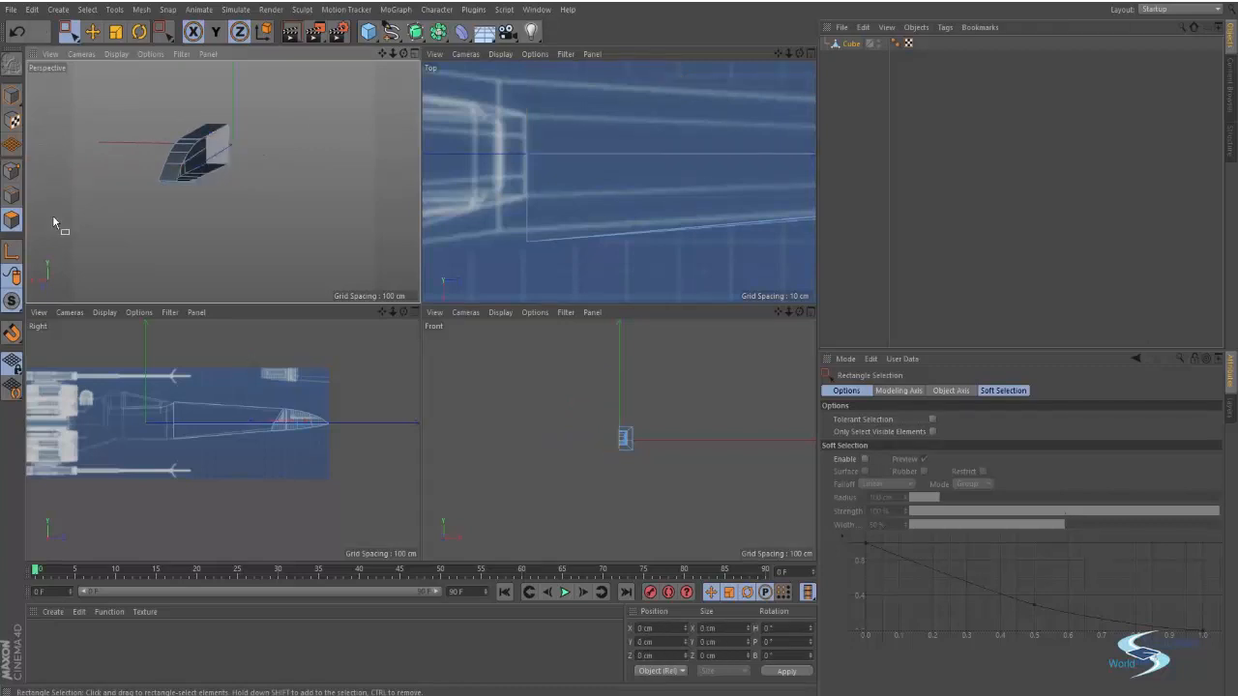
# Step: Delete the end-cap polygons closing the rear of the remaining fuselage half
pyautogui.press('e')
pyautogui.click(226, 148)
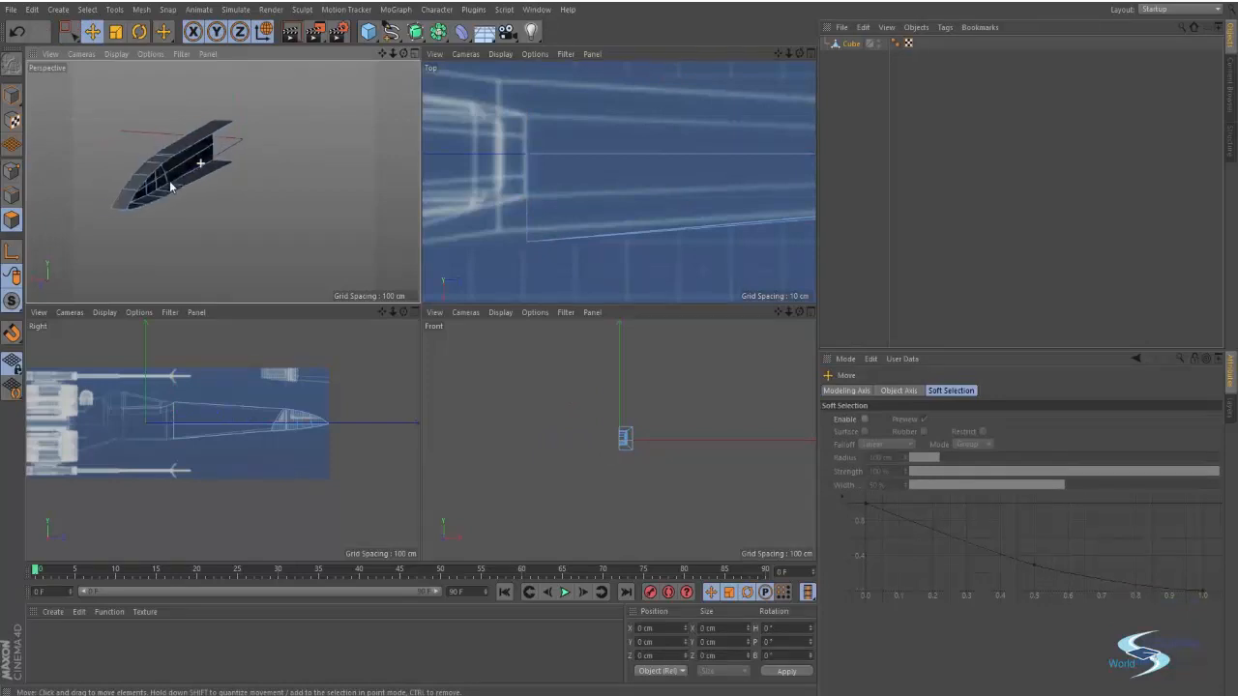
pyautogui.keyDown('alt'); pyautogui.moveTo(169, 182); pyautogui.dragTo(225, 152); pyautogui.keyUp('alt')
pyautogui.keyDown('alt'); pyautogui.moveTo(223, 182); pyautogui.dragTo(204, 149, button='right'); pyautogui.keyUp('alt')
pyautogui.keyDown('alt'); pyautogui.moveTo(204, 149); pyautogui.dragTo(191, 170); pyautogui.keyUp('alt')
# Step: Add a Symmetry object and make the Cube its child to mirror the remaining half
pyautogui.click(849, 103)
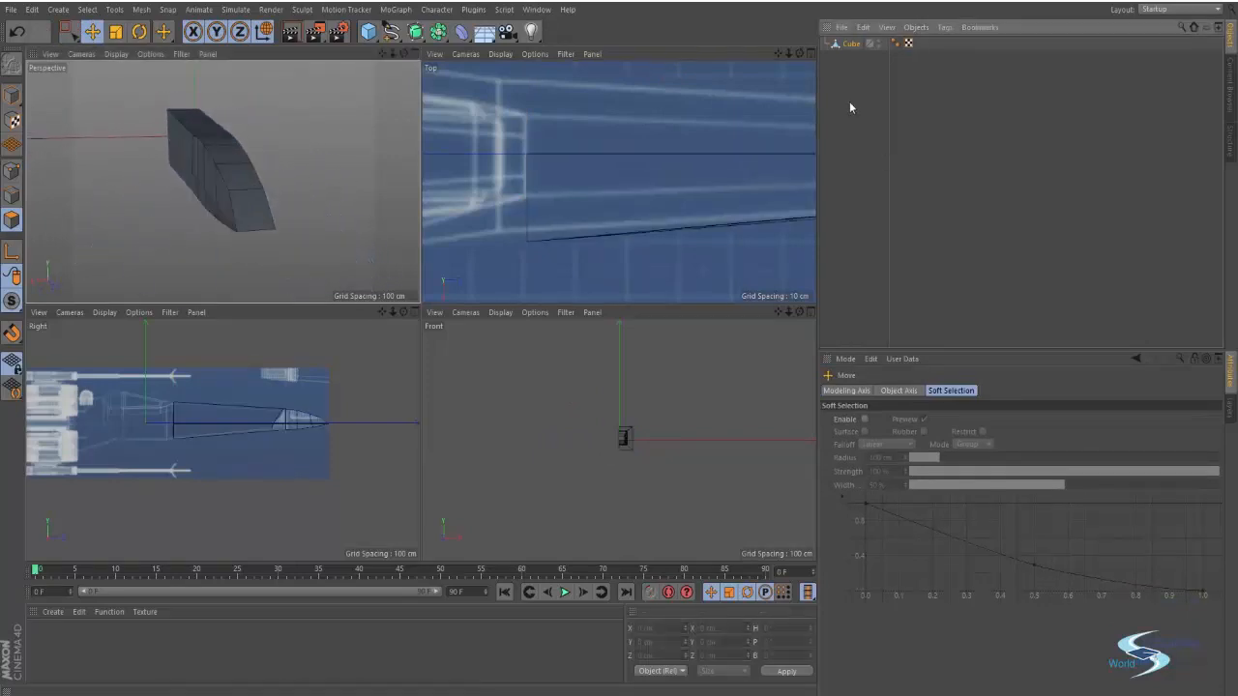
pyautogui.click(438, 31)
pyautogui.click(578, 103)
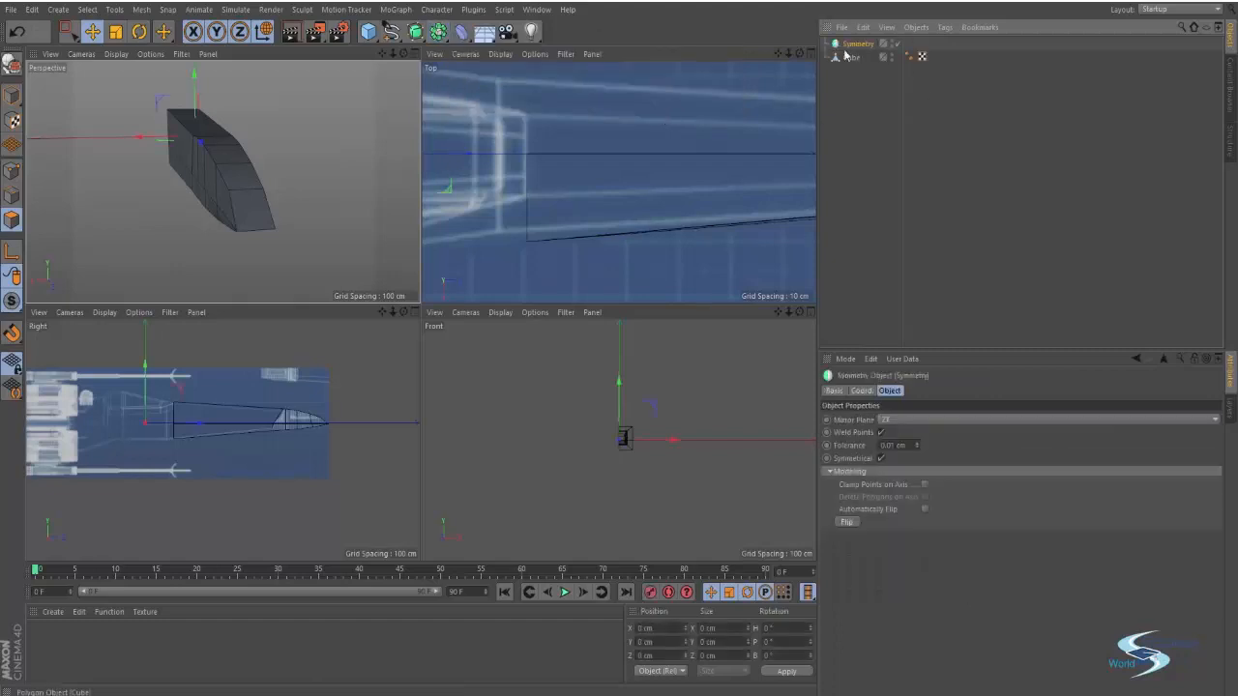
pyautogui.click(853, 72)
pyautogui.click(852, 58)
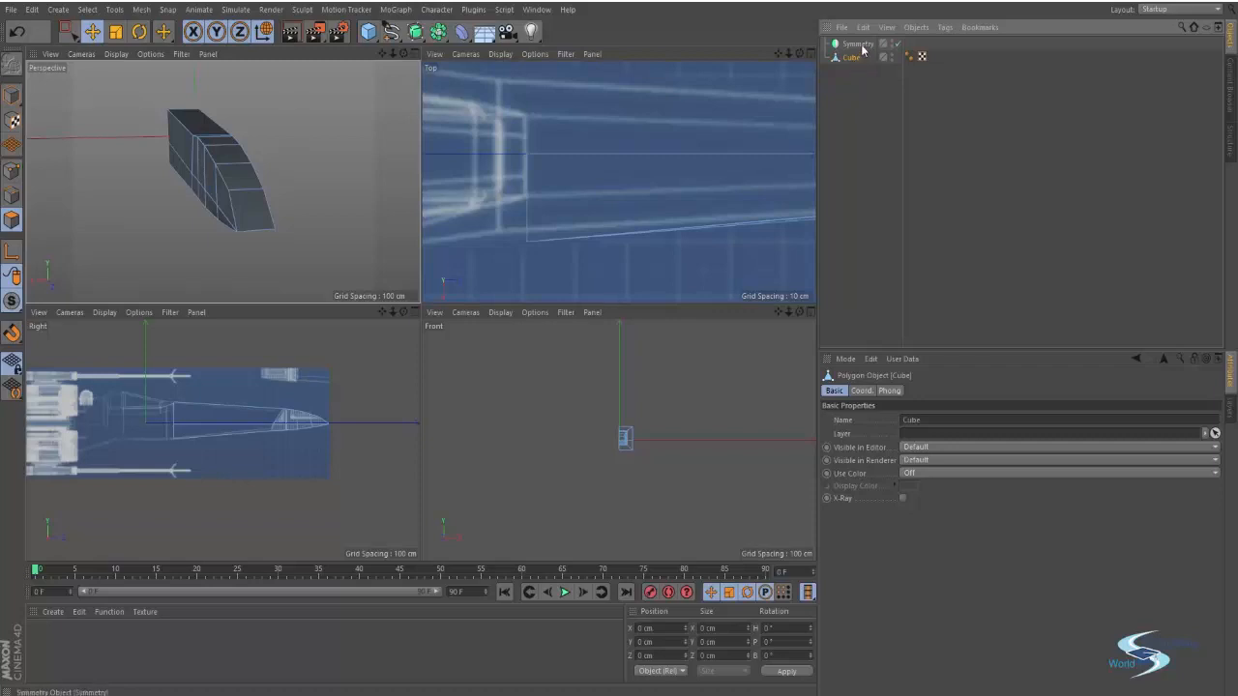
pyautogui.click(860, 44)
pyautogui.moveTo(868, 47); pyautogui.dragTo(865, 47)
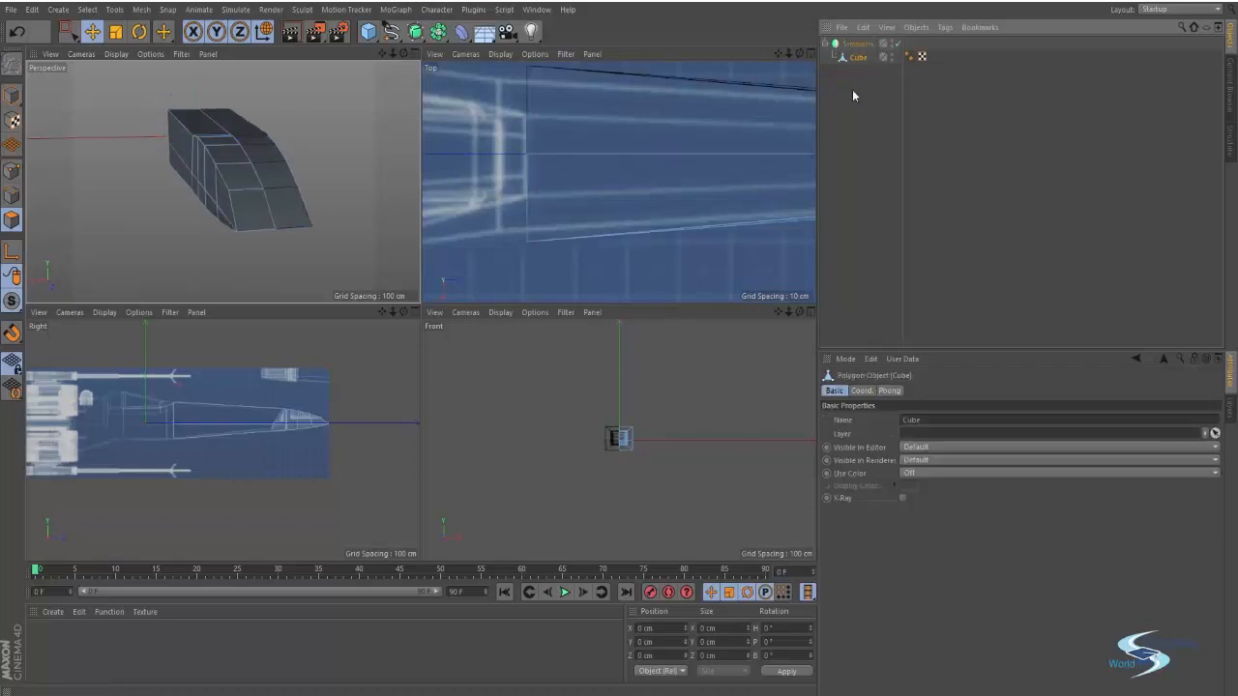
# Step: Check the Symmetry object's mirror plane options, keep ZY, and select the Symmetry object together with its Cube
pyautogui.click(858, 44)
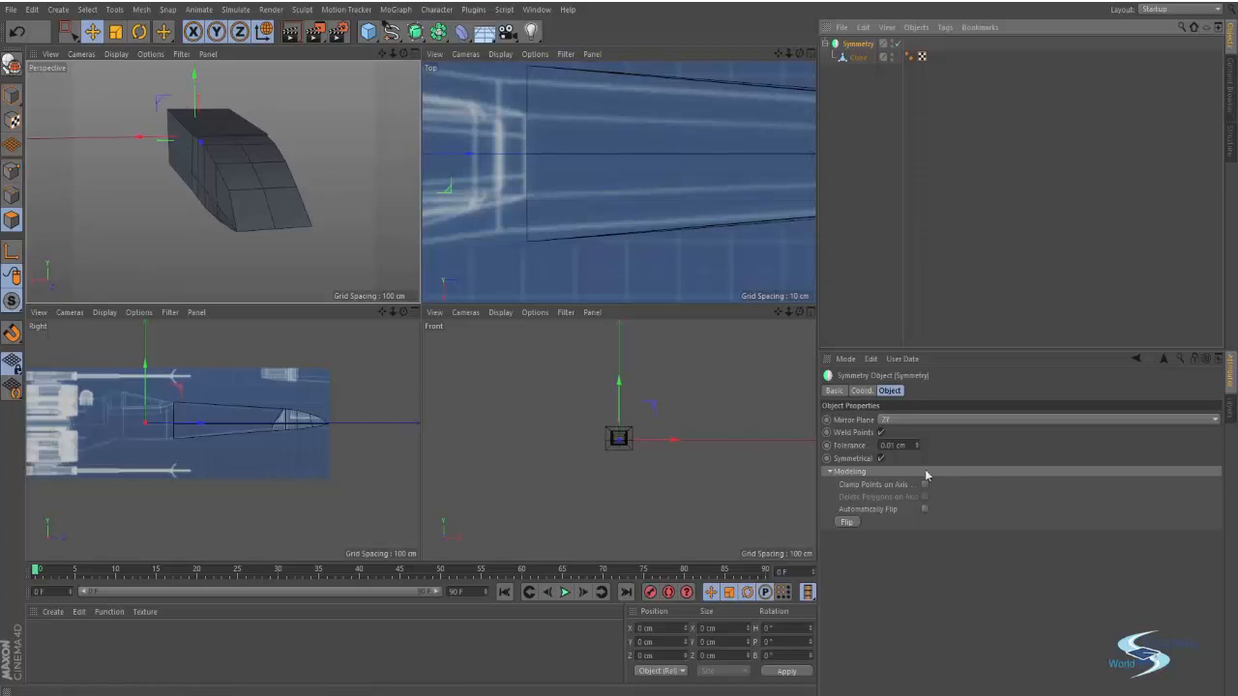
pyautogui.click(925, 419)
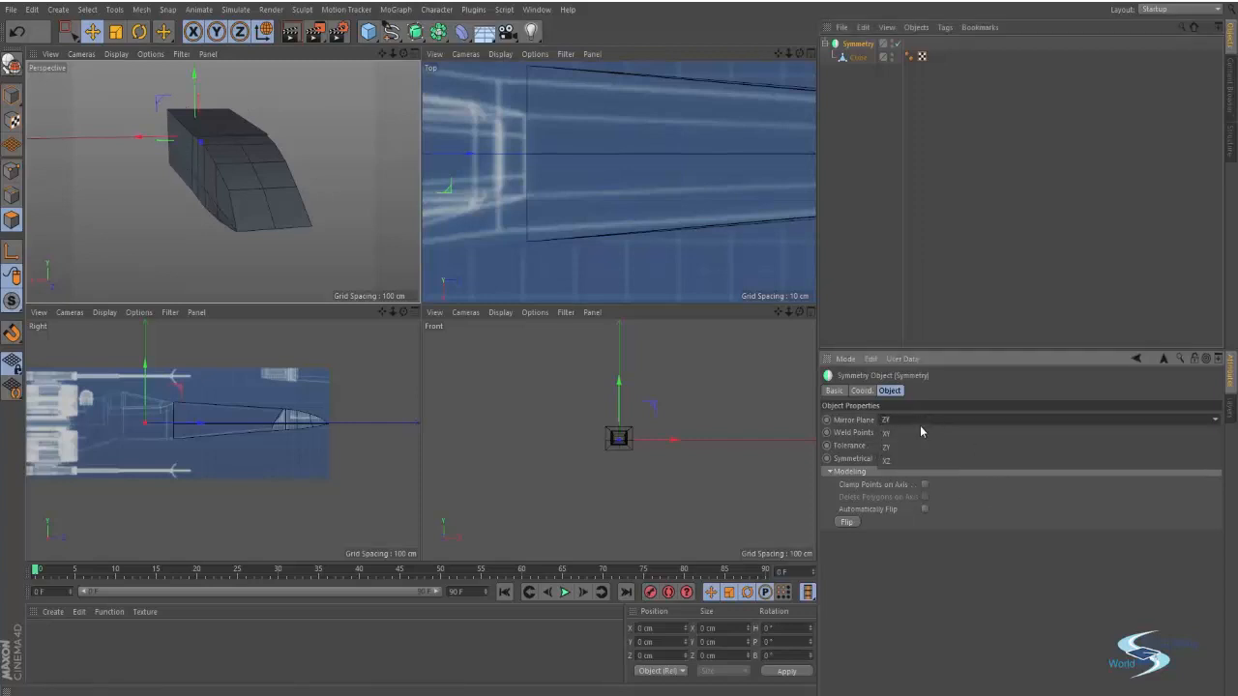
pyautogui.click(916, 421)
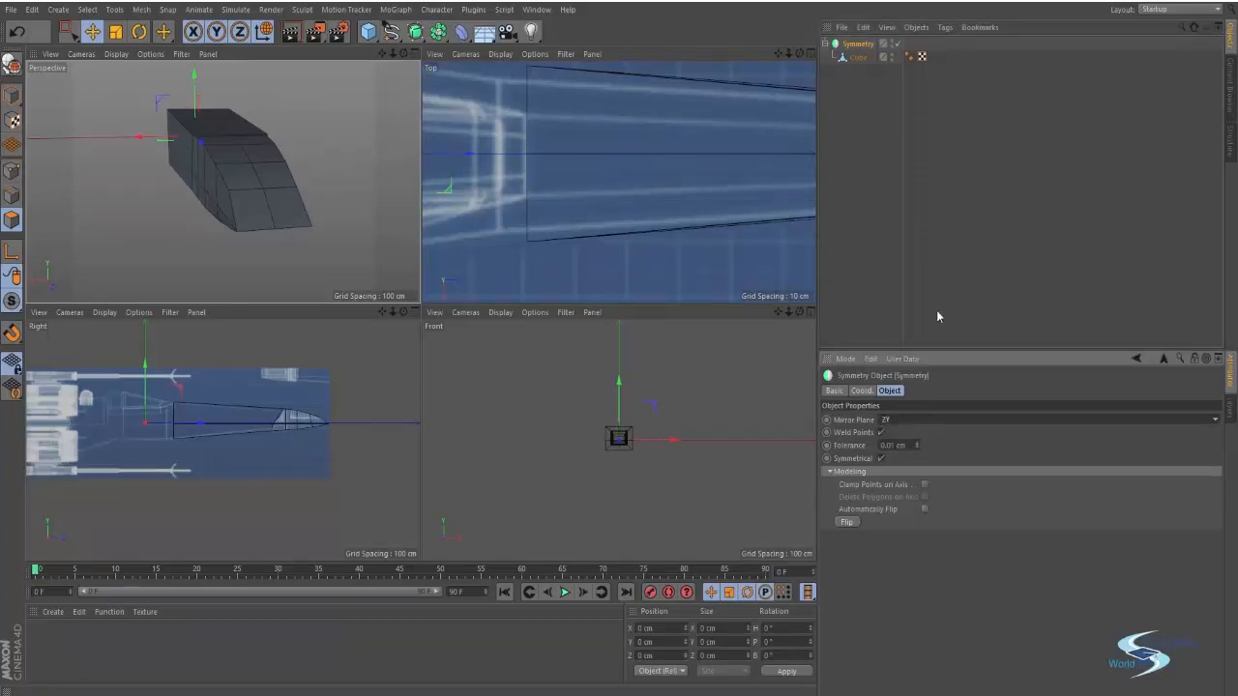
pyautogui.click(942, 212)
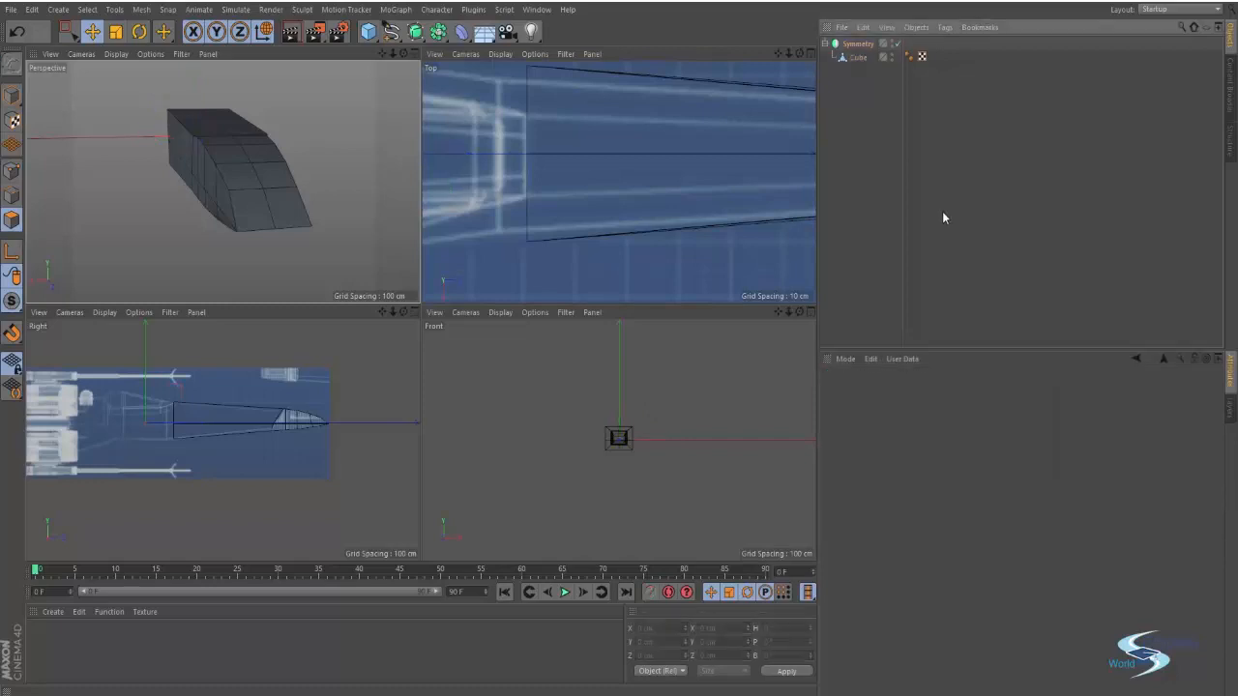
pyautogui.click(857, 45)
pyautogui.click(857, 57)
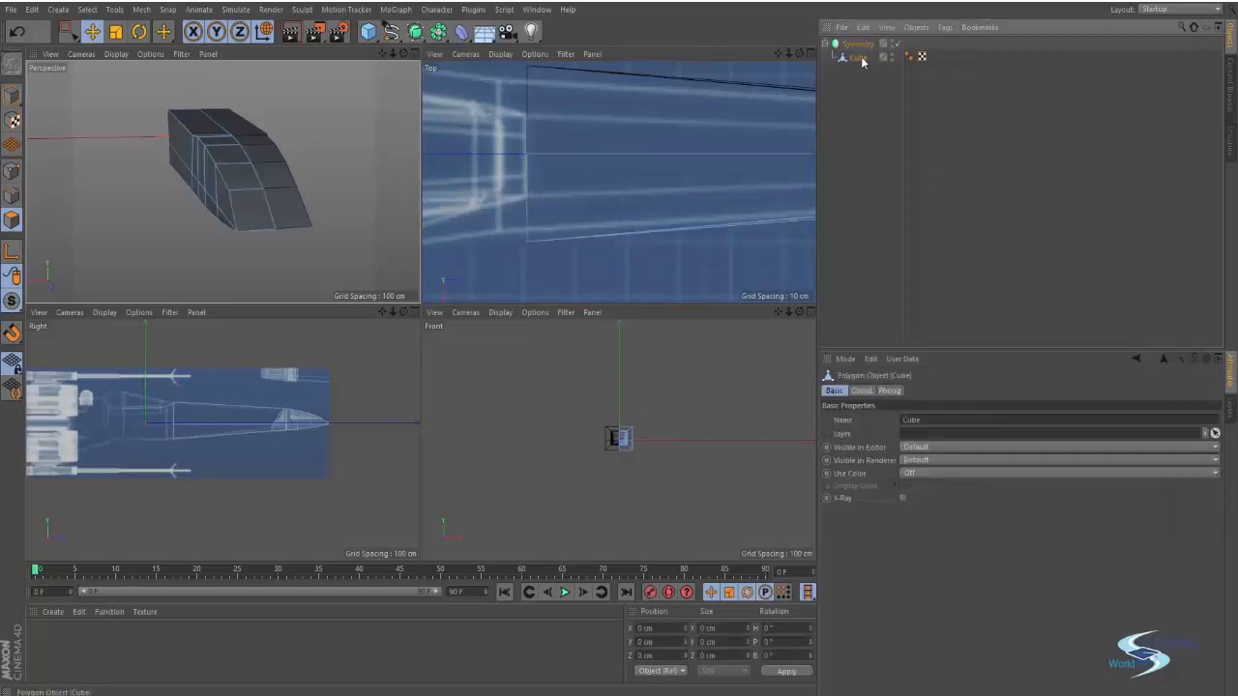
# Step: Set the Knife to Line mode and cut across the narrow upper side facet just behind the nose joint
pyautogui.scroll(3, 249, 168)
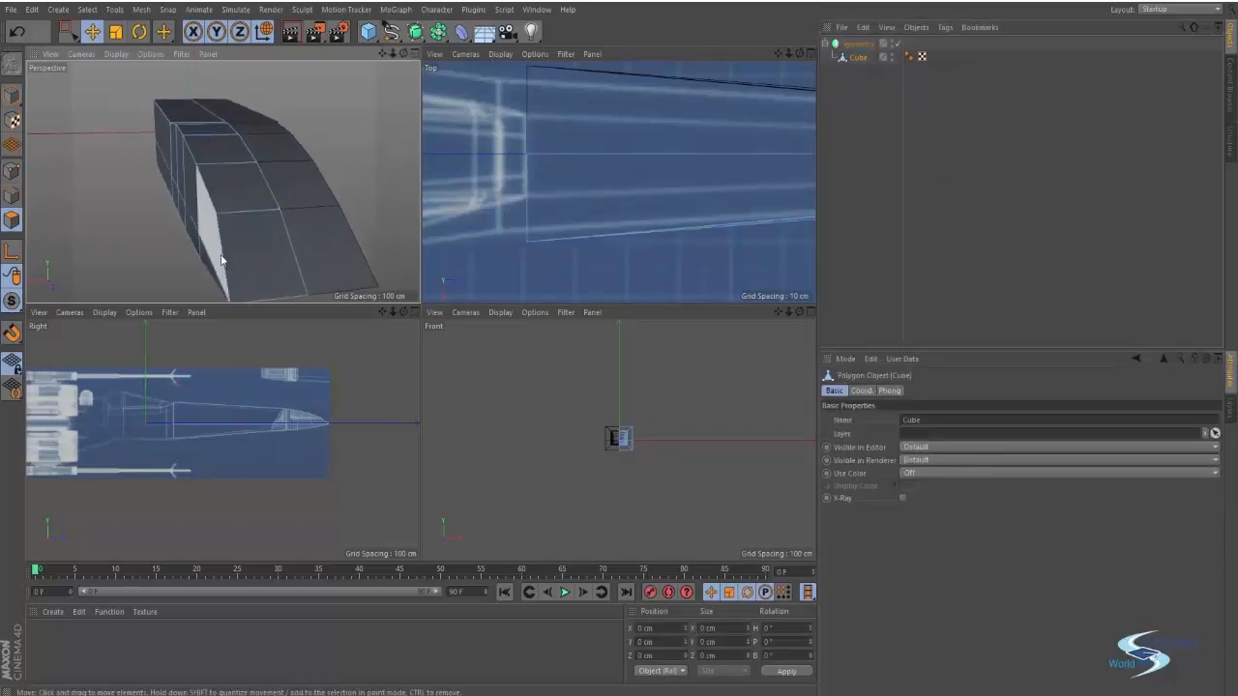
pyautogui.scroll(2, 217, 261)
pyautogui.middleClick(591, 191)
pyautogui.scroll(-5, 591, 191)
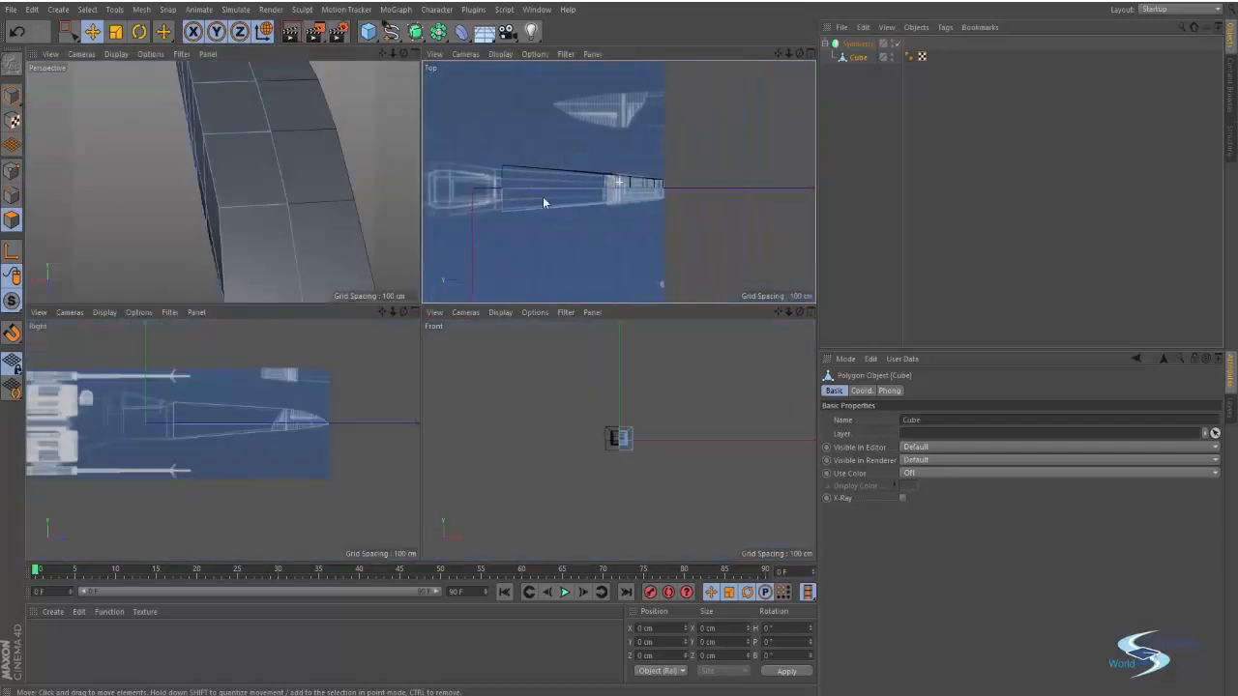
pyautogui.scroll(4, 633, 188)
pyautogui.scroll(4, 712, 185)
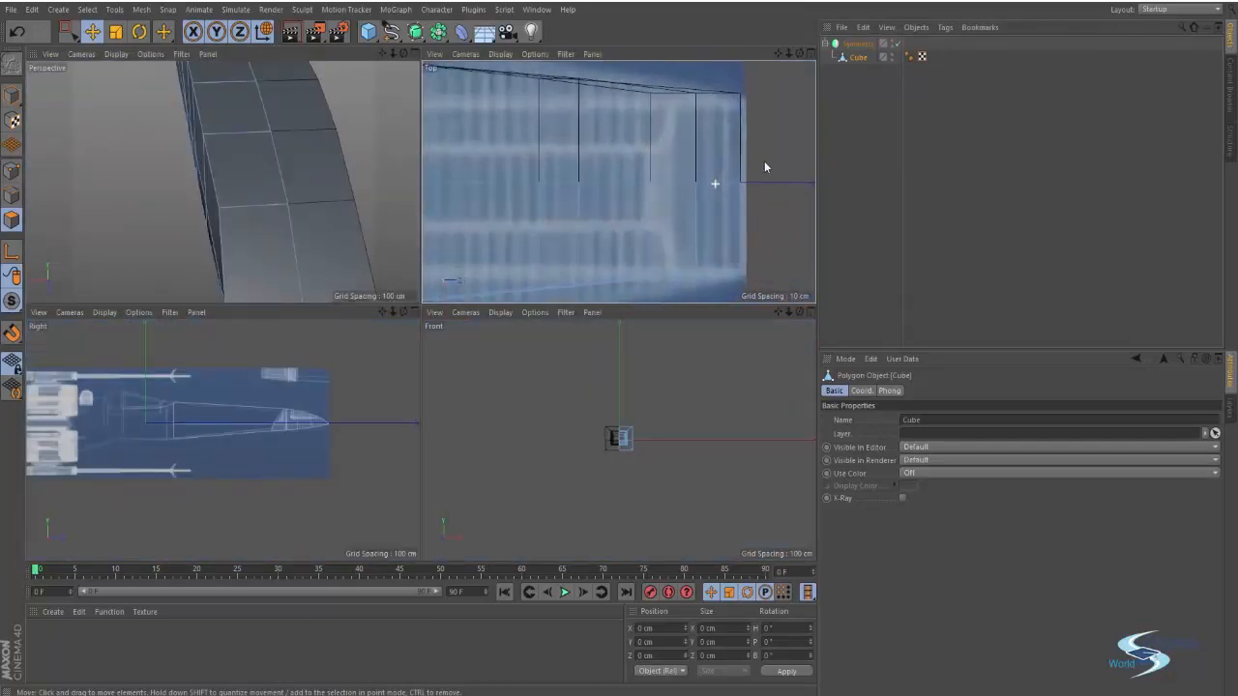
pyautogui.middleClick(668, 208)
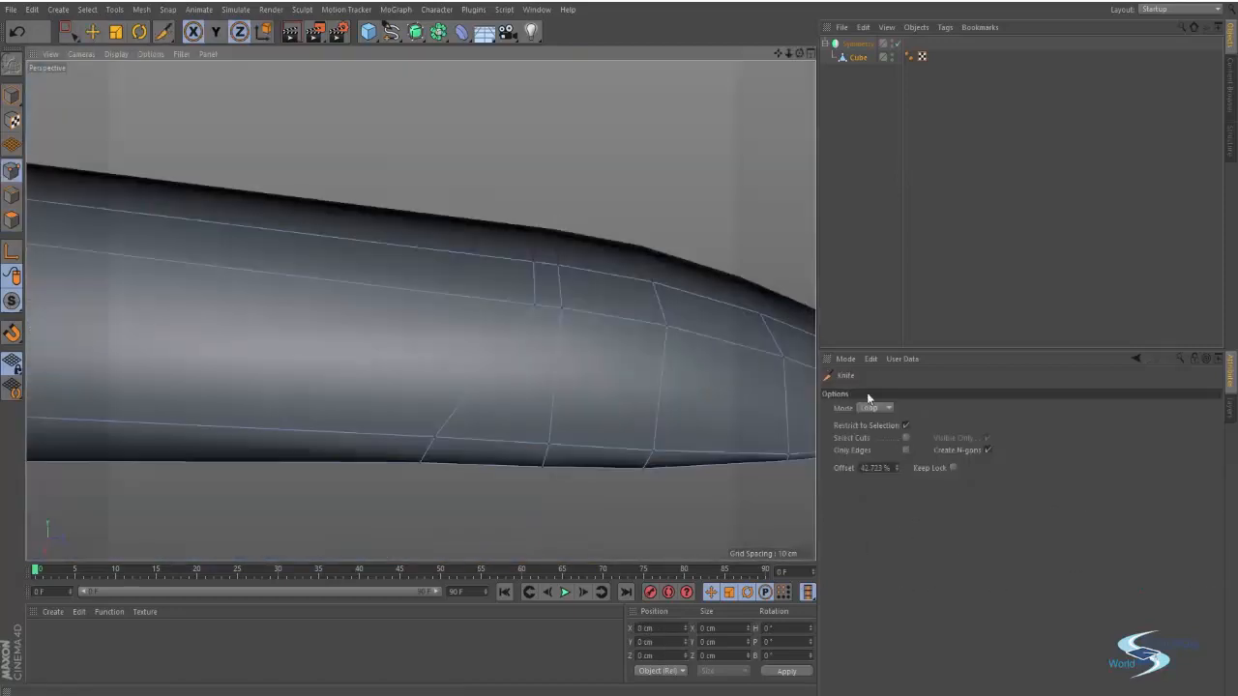
pyautogui.click(875, 408)
pyautogui.click(888, 421)
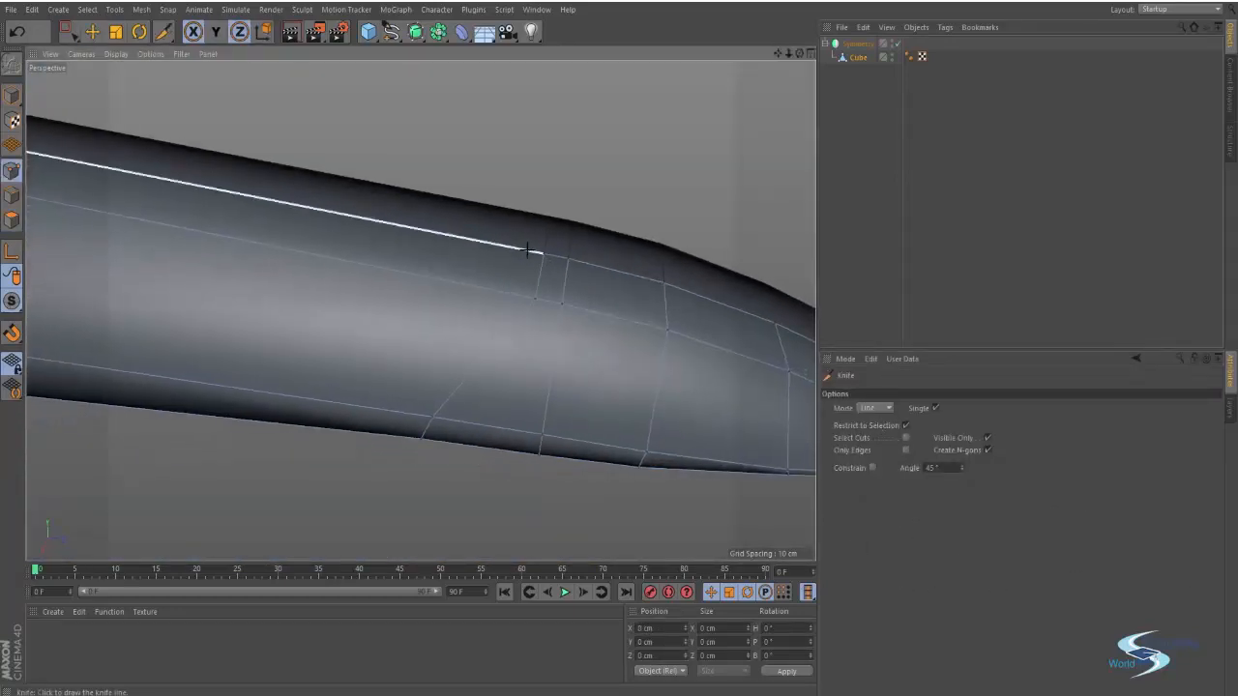
pyautogui.click(527, 249)
pyautogui.click(516, 298)
# Step: Cut a diagonal line alongside the nose seam on the large side panel, plus a lengthwise line just above its lower edge to the rear
pyautogui.keyDown('alt'); pyautogui.moveTo(462, 344); pyautogui.dragTo(584, 271, button='middle'); pyautogui.keyUp('alt')
pyautogui.keyDown('alt'); pyautogui.moveTo(626, 223); pyautogui.dragTo(566, 226, button='right'); pyautogui.keyUp('alt')
pyautogui.keyDown('alt'); pyautogui.moveTo(632, 232); pyautogui.dragTo(646, 234, button='middle'); pyautogui.keyUp('alt')
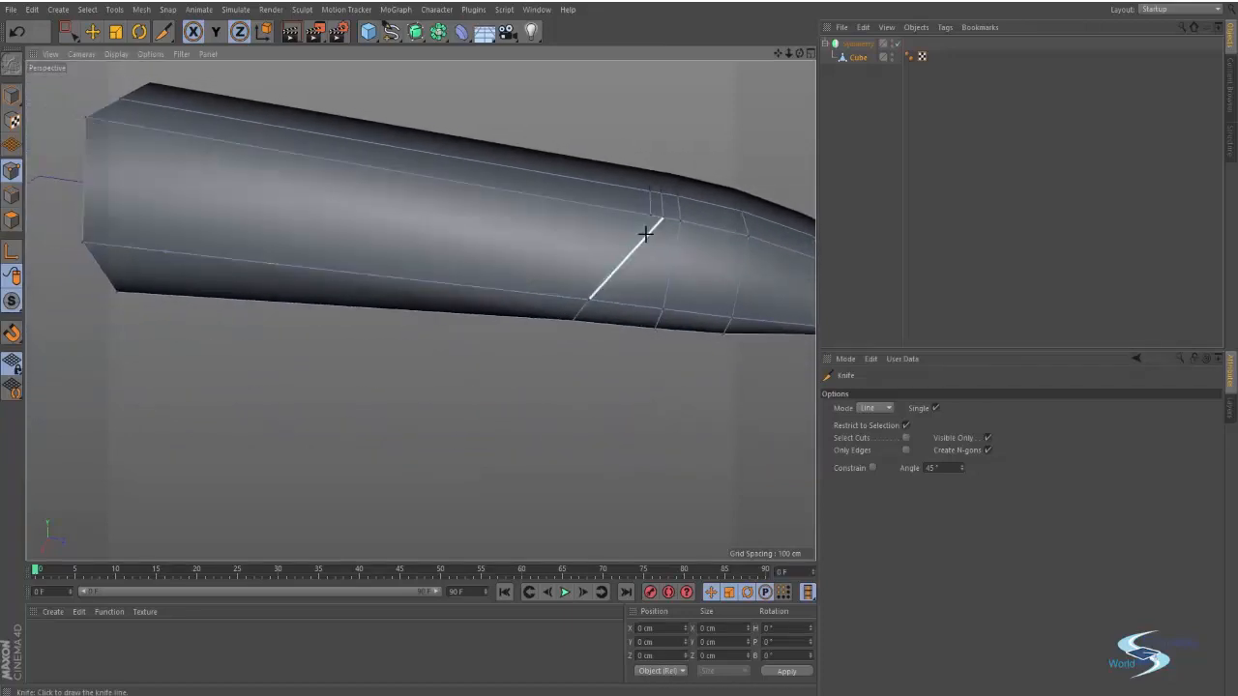
pyautogui.click(650, 216)
pyautogui.click(578, 309)
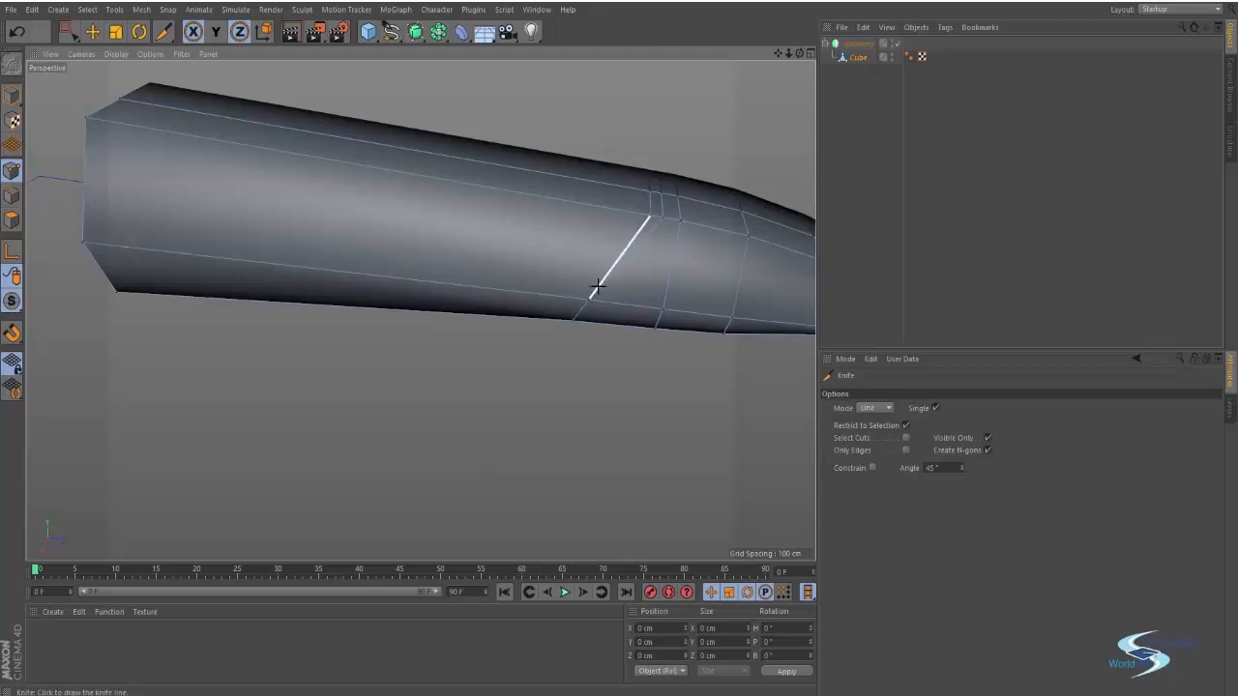
pyautogui.click(598, 284)
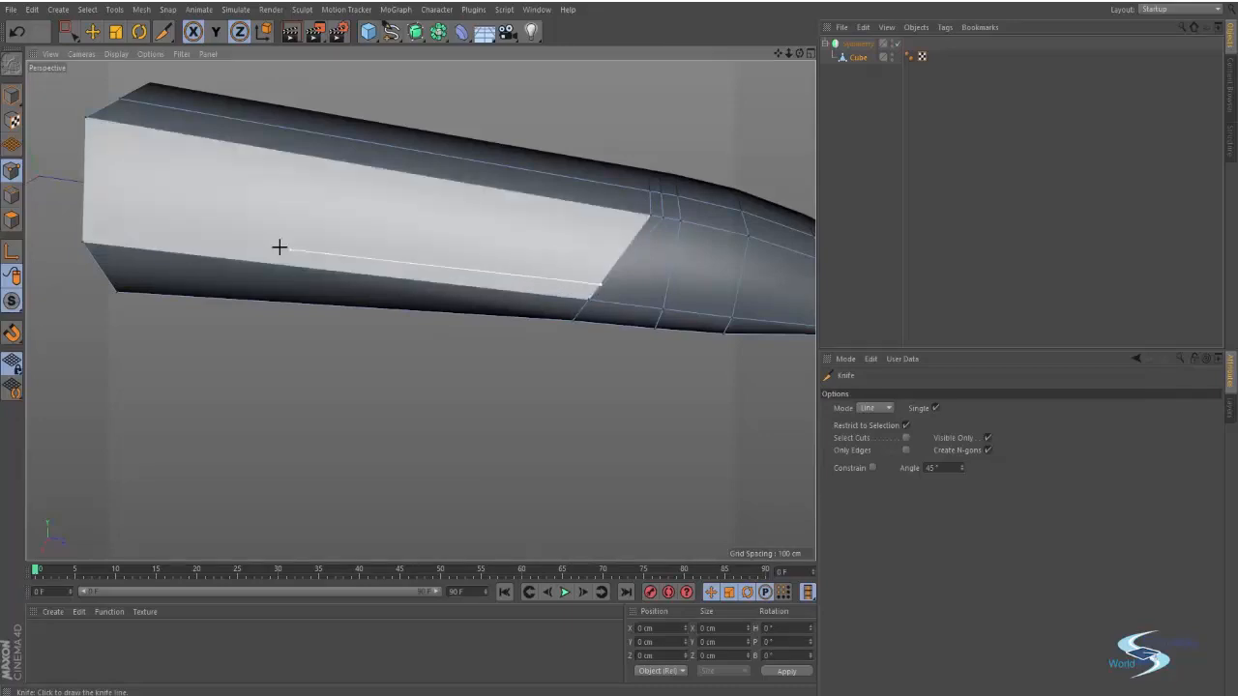
pyautogui.click(80, 231)
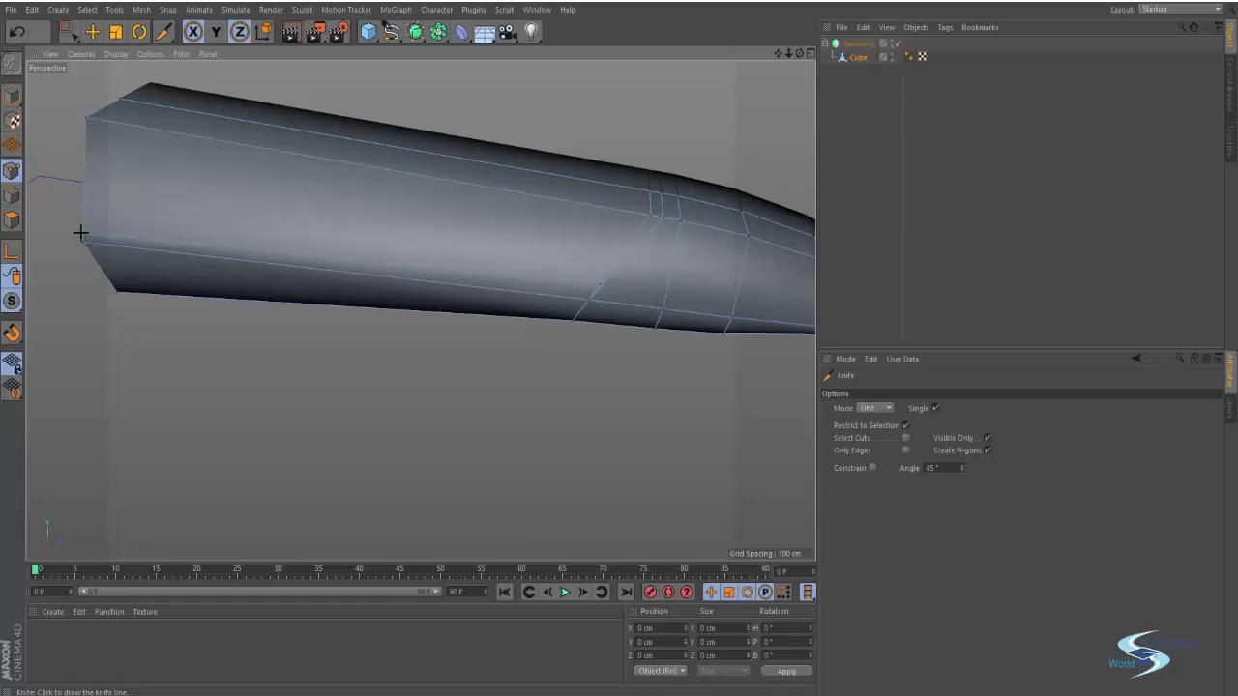
# Step: Try to move the front corner point of the new side-panel cuts freely, and undo the move
pyautogui.press('e')
pyautogui.scroll(5, 603, 285)
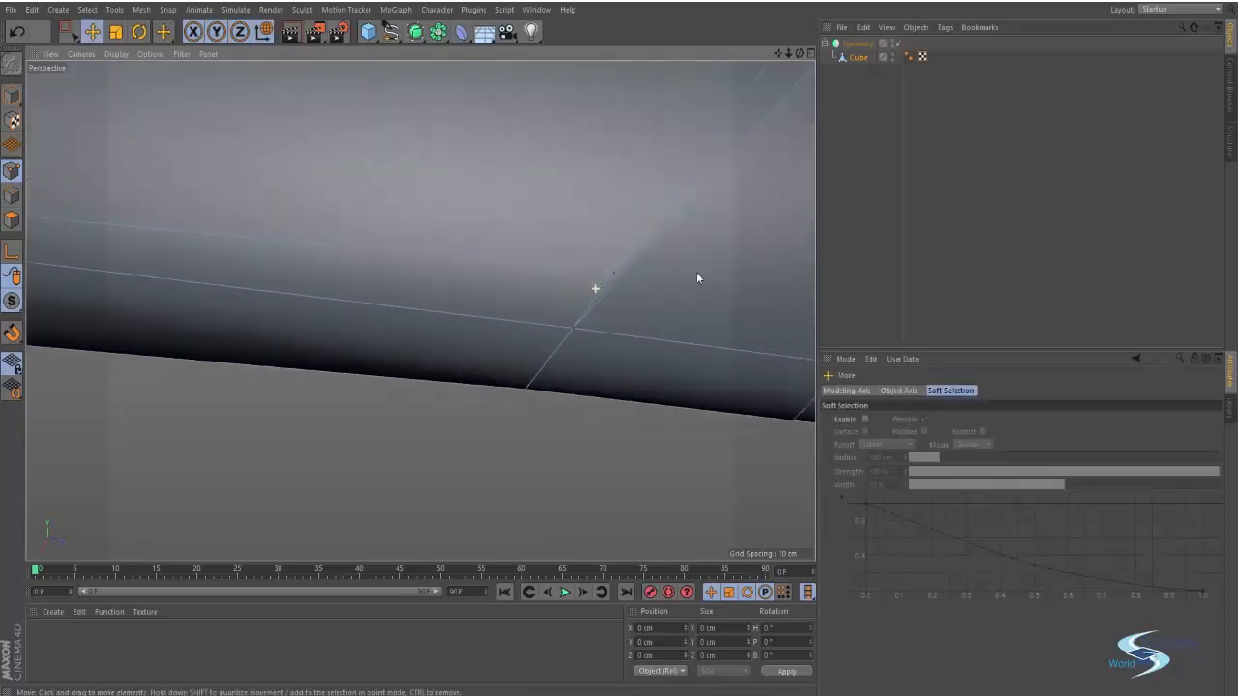
pyautogui.keyDown('alt'); pyautogui.moveTo(580, 329); pyautogui.dragTo(621, 318); pyautogui.keyUp('alt')
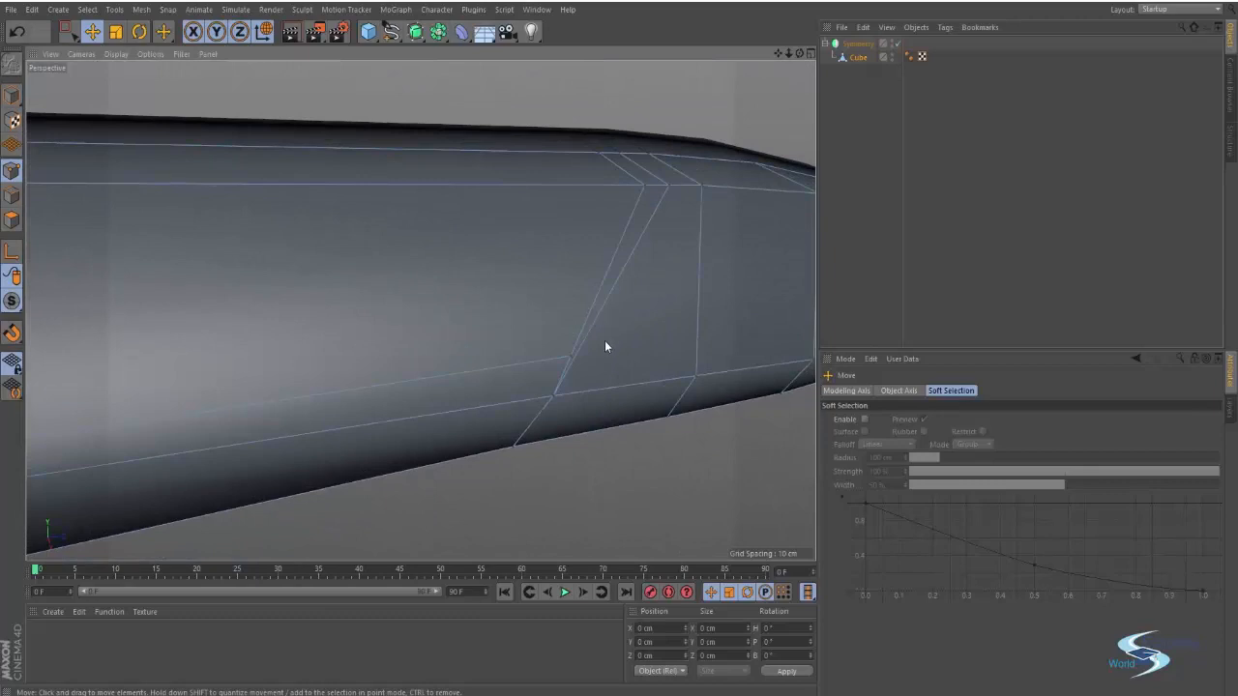
pyautogui.moveTo(571, 356); pyautogui.dragTo(555, 381)
pyautogui.hotkey('ctrl', 'z')
pyautogui.click(566, 359)
pyautogui.press('u')
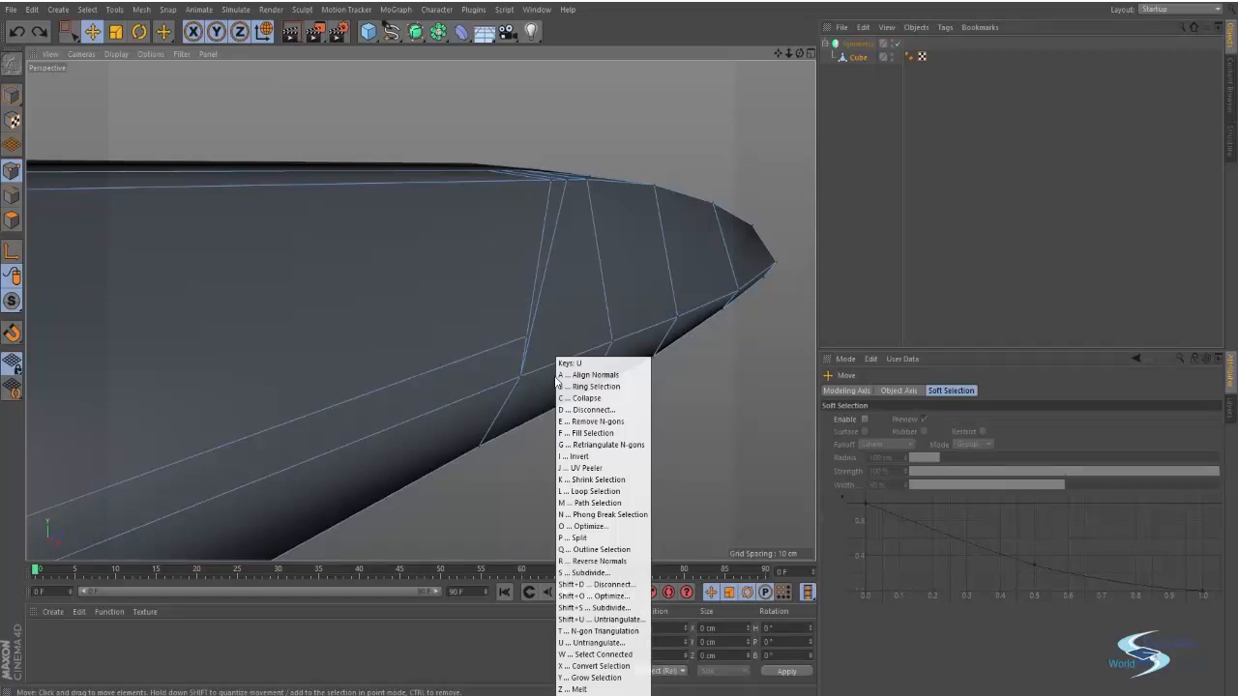
pyautogui.press('Escape')
pyautogui.press('m')
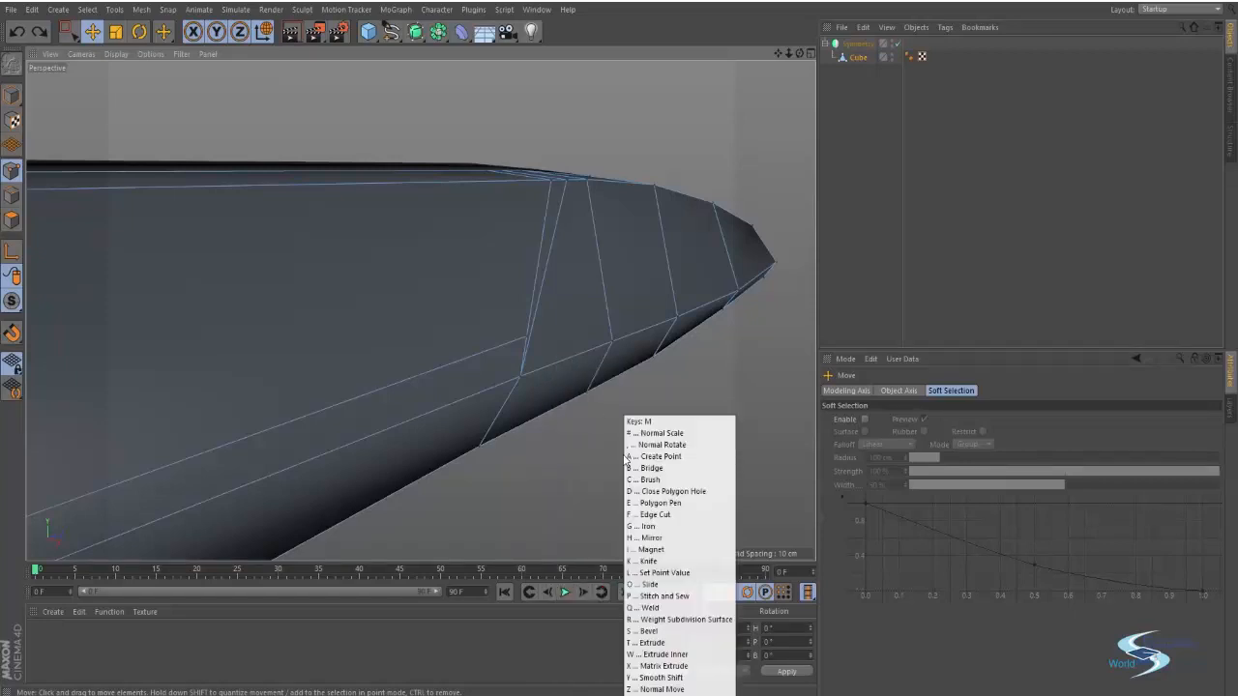
# Step: Slide the front corner point of the side-panel cuts along its edge, away from the nose seam, to about 4.4%
pyautogui.rightClick(587, 468)
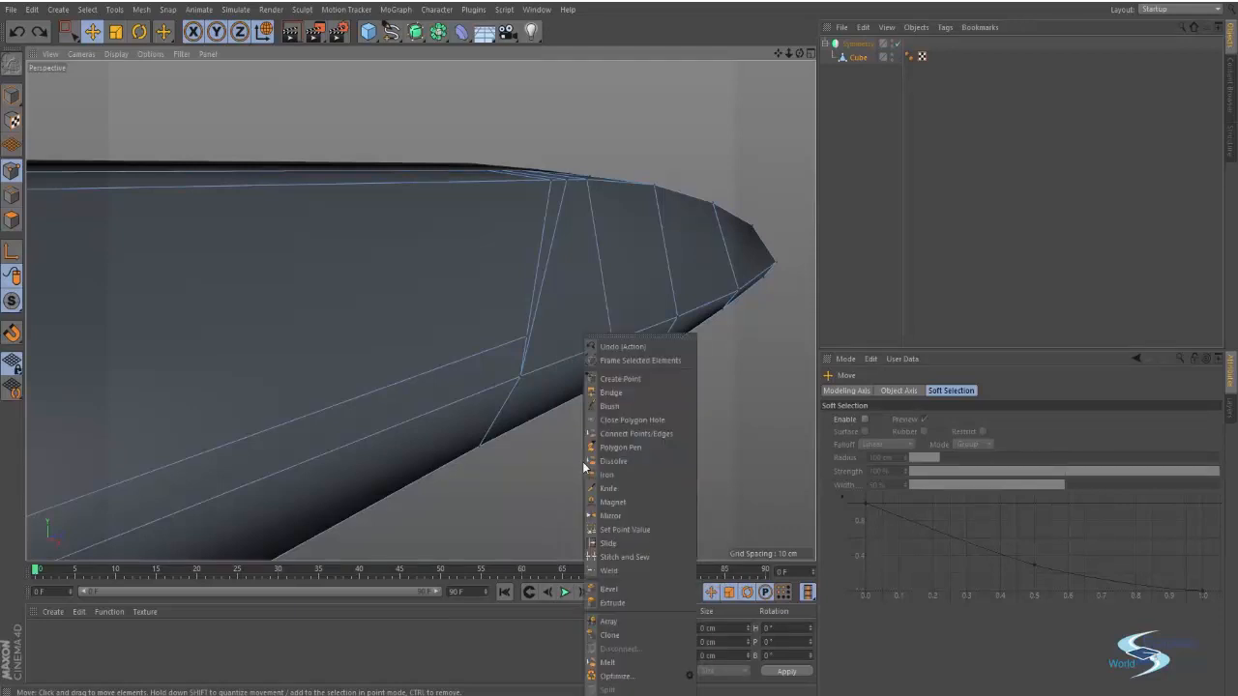
pyautogui.click(619, 542)
pyautogui.scroll(3, 455, 339)
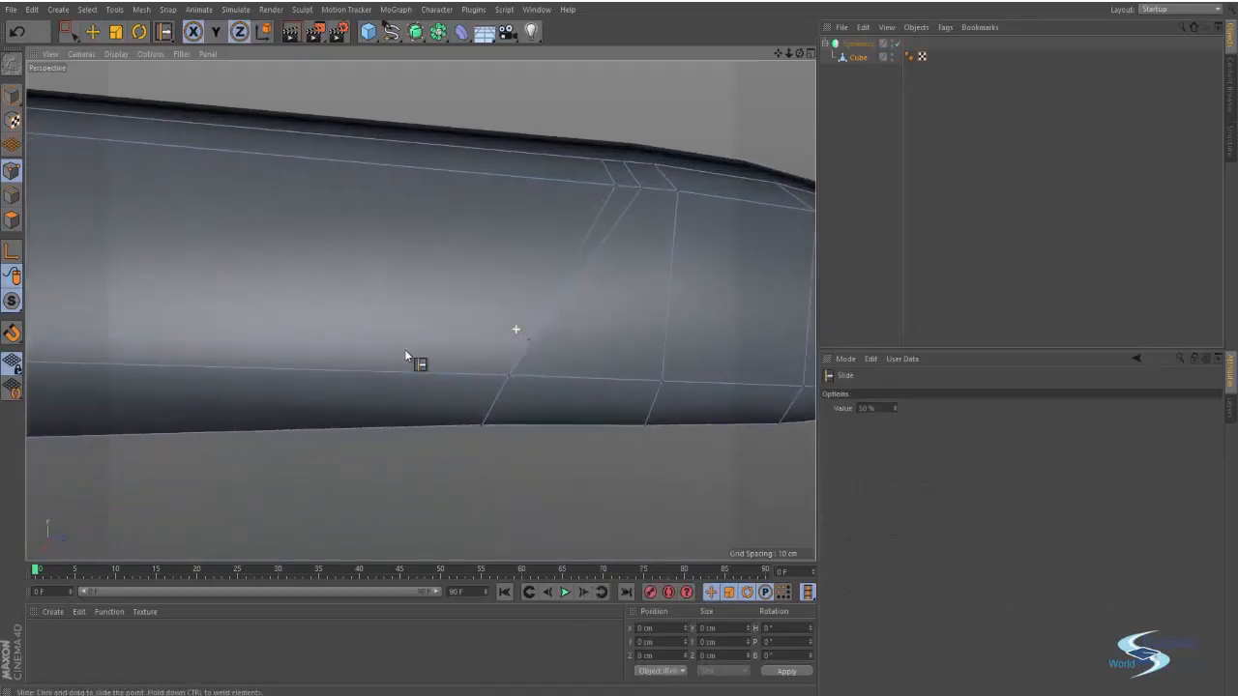
pyautogui.scroll(3, 565, 338)
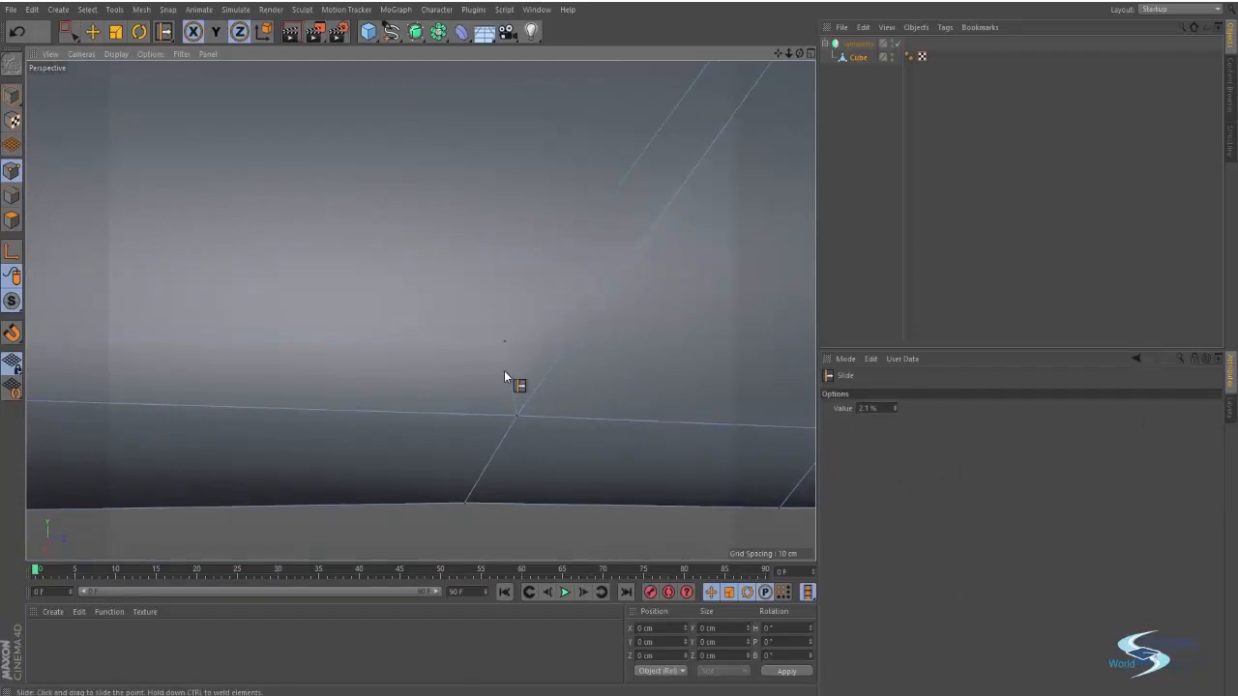
pyautogui.moveTo(505, 339); pyautogui.dragTo(547, 338)
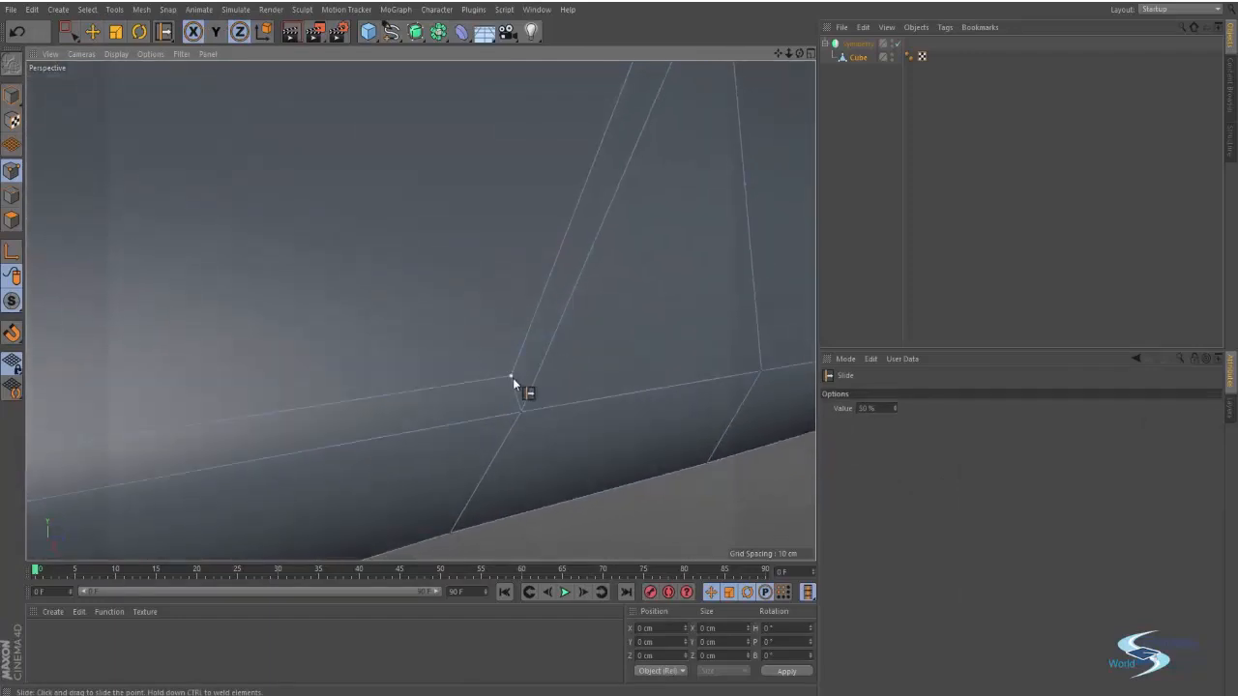
pyautogui.moveTo(512, 377)
pyautogui.mouseDown()
pyautogui.moveTo(489, 381)
pyautogui.moveTo(495, 365)
pyautogui.mouseUp()
pyautogui.scroll(-5, 495, 366)
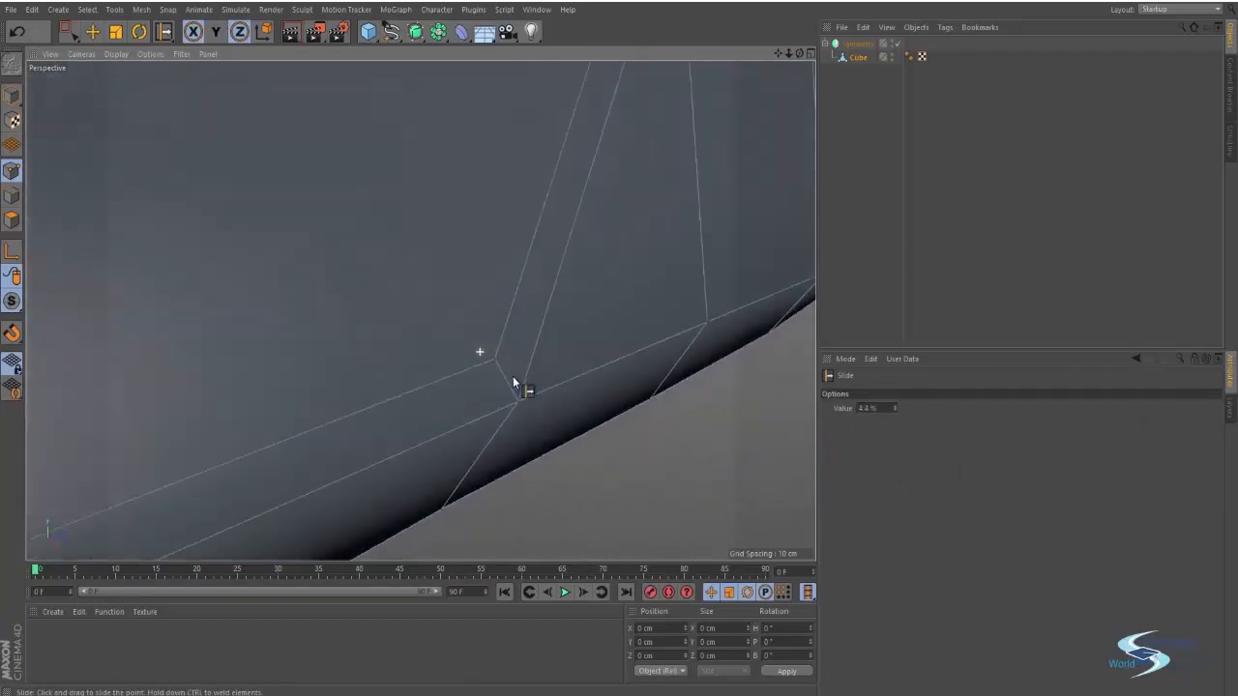
pyautogui.keyDown('alt'); pyautogui.moveTo(404, 359); pyautogui.dragTo(629, 307); pyautogui.keyUp('alt')
# Step: Move the side panel's lower front corner point inward to recess the panel behind the nose seam
pyautogui.press('e')
pyautogui.click(556, 360)
pyautogui.keyDown('alt'); pyautogui.moveTo(490, 339); pyautogui.dragTo(722, 309, button='right'); pyautogui.keyUp('alt')
pyautogui.moveTo(697, 302); pyautogui.dragTo(461, 345)
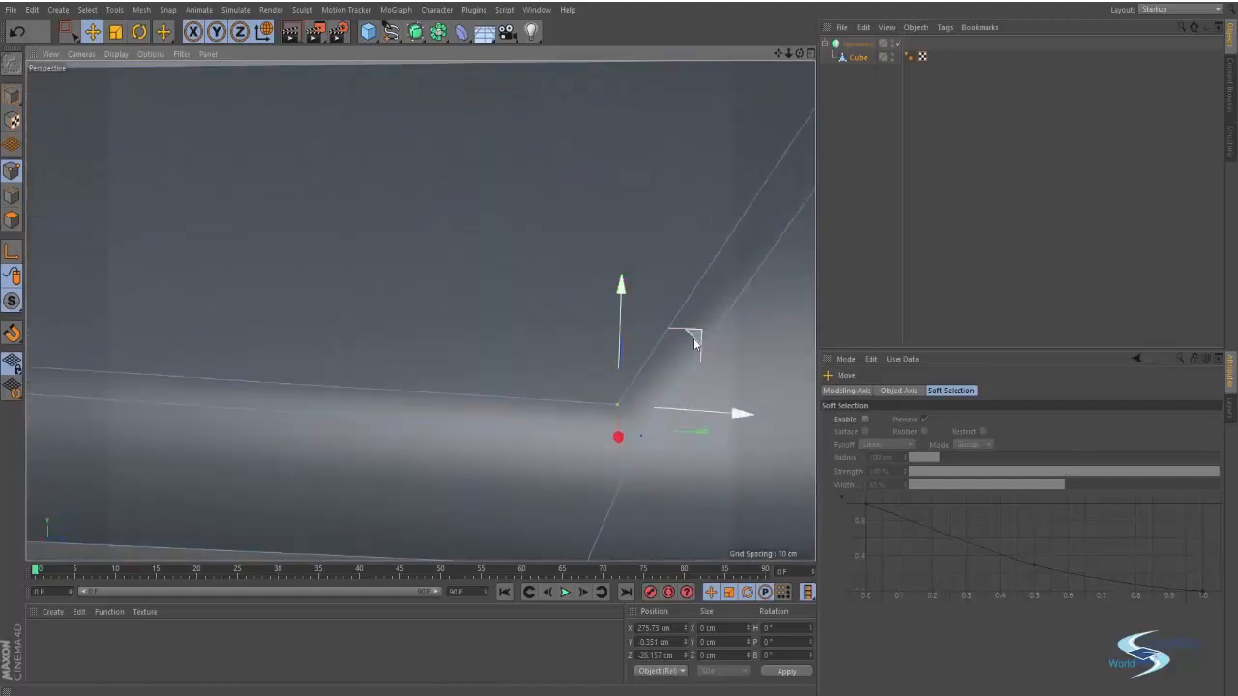
pyautogui.moveTo(693, 338); pyautogui.dragTo(702, 350)
pyautogui.scroll(-5, 564, 280)
# Step: Select the two upper points just behind the nose seam and move them inward to continue the recess
pyautogui.keyDown('alt'); pyautogui.moveTo(564, 279); pyautogui.dragTo(570, 307); pyautogui.keyUp('alt')
pyautogui.click(563, 284)
pyautogui.keyDown('shift'); pyautogui.click(599, 306); pyautogui.keyUp('shift')
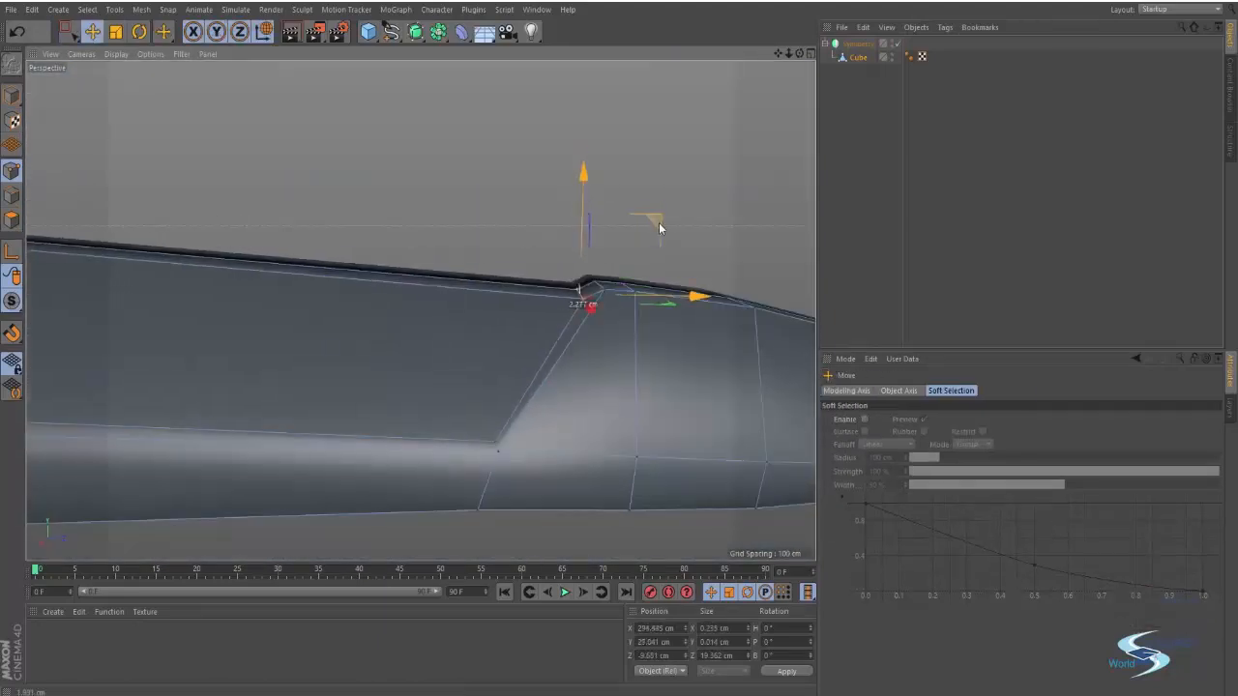
pyautogui.moveTo(658, 222); pyautogui.dragTo(659, 227)
# Step: Move the side panel's corner points at the open rear end inward so the recess runs the full fuselage length
pyautogui.keyDown('alt'); pyautogui.moveTo(545, 295); pyautogui.dragTo(442, 490); pyautogui.keyUp('alt')
pyautogui.scroll(5, 497, 329)
pyautogui.keyDown('alt'); pyautogui.moveTo(497, 328); pyautogui.dragTo(409, 426); pyautogui.keyUp('alt')
pyautogui.keyDown('alt'); pyautogui.moveTo(583, 213); pyautogui.dragTo(657, 181); pyautogui.keyUp('alt')
pyautogui.click(582, 113)
pyautogui.keyDown('alt'); pyautogui.moveTo(582, 113); pyautogui.dragTo(370, 323); pyautogui.keyUp('alt')
pyautogui.scroll(-5, 369, 323)
pyautogui.scroll(5, 369, 323)
pyautogui.click(382, 366)
pyautogui.moveTo(451, 314); pyautogui.dragTo(454, 344)
pyautogui.moveTo(426, 414)
pyautogui.keyDown('alt'); pyautogui.mouseDown()
pyautogui.moveTo(442, 384)
pyautogui.moveTo(431, 391)
pyautogui.mouseUp(); pyautogui.keyUp('alt')
pyautogui.moveTo(458, 295); pyautogui.dragTo(457, 302)
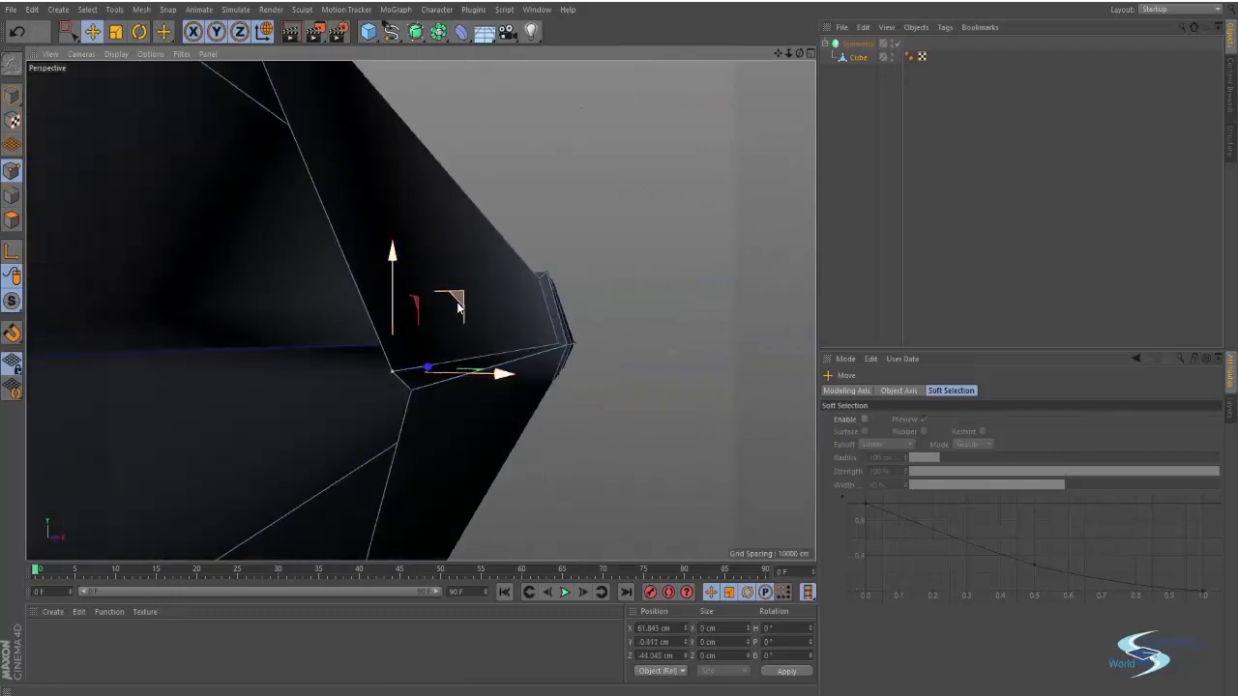
# Step: Compare the recessed fuselage side with the reference picture X-wing_SWB.png in the photo viewer, and return to Cinema 4D
pyautogui.keyDown('alt'); pyautogui.moveTo(536, 277); pyautogui.dragTo(404, 292); pyautogui.keyUp('alt')
pyautogui.hotkey('alt', 'Tab')
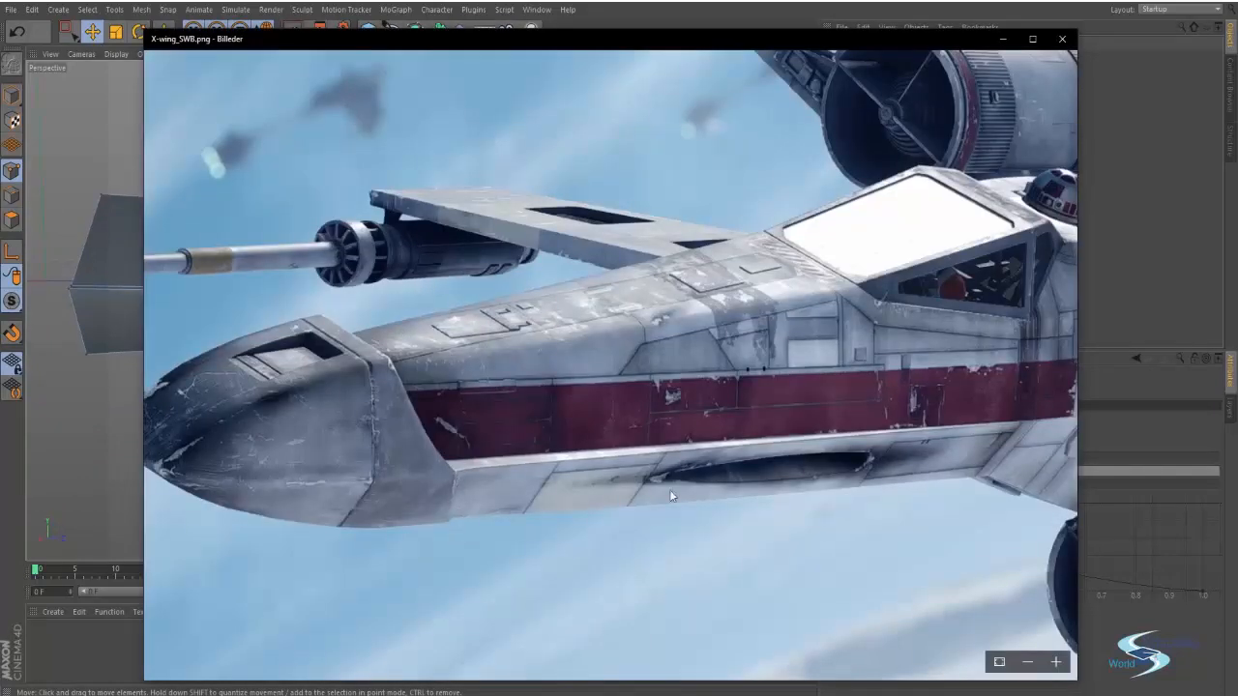
pyautogui.hotkey('alt', 'Tab')
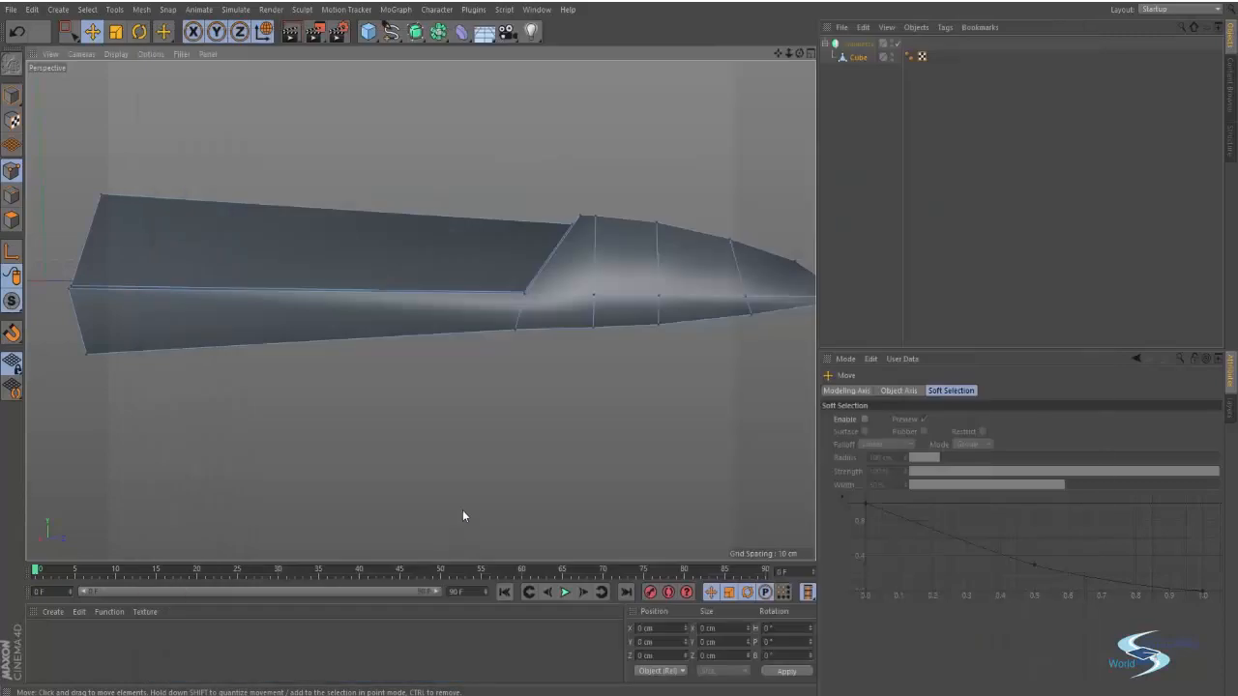
# Step: Rectangle-select the underside points at the nose seam and shift them forward to about X 276 cm, Y -16.5 cm, following the side blueprint
pyautogui.keyDown('alt'); pyautogui.moveTo(464, 516); pyautogui.dragTo(497, 318); pyautogui.keyUp('alt')
pyautogui.keyDown('alt'); pyautogui.moveTo(420, 312); pyautogui.dragTo(544, 322, button='right'); pyautogui.keyUp('alt')
pyautogui.keyDown('alt'); pyautogui.moveTo(537, 328); pyautogui.dragTo(574, 381); pyautogui.keyUp('alt')
pyautogui.press('0')
pyautogui.moveTo(590, 451); pyautogui.dragTo(533, 380)
pyautogui.middleClick(578, 462)
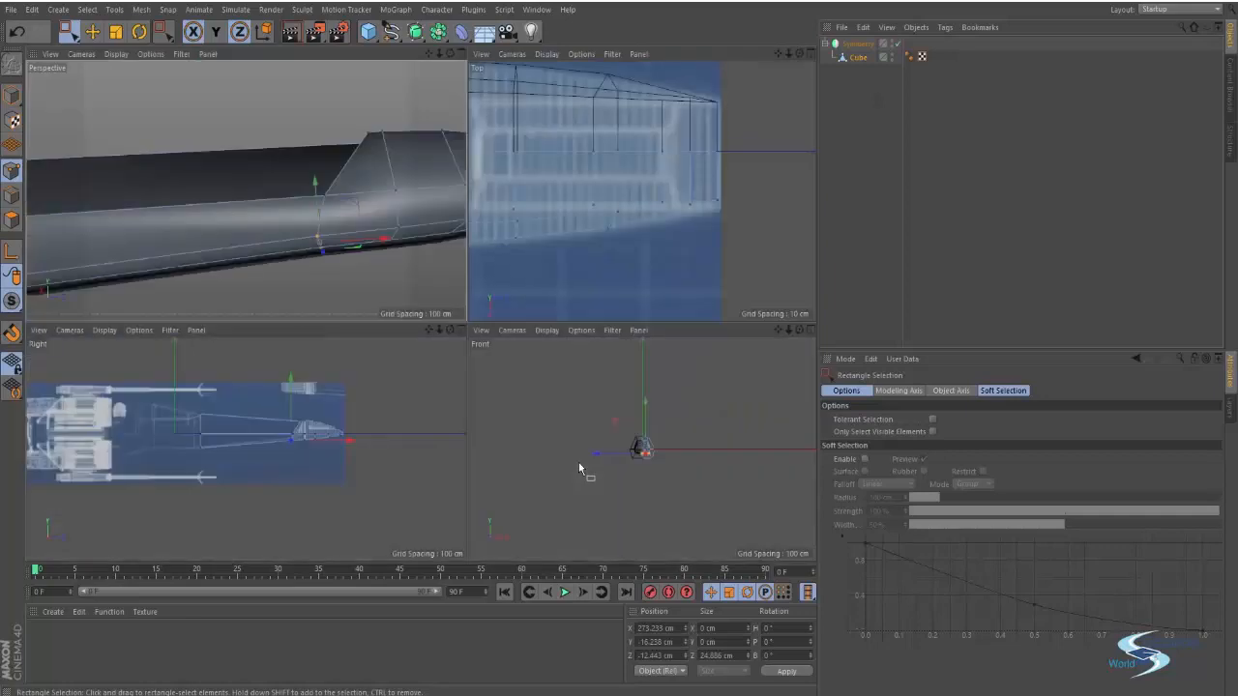
pyautogui.middleClick(415, 411)
pyautogui.keyDown('alt'); pyautogui.moveTo(499, 296); pyautogui.dragTo(671, 246, button='right'); pyautogui.keyUp('alt')
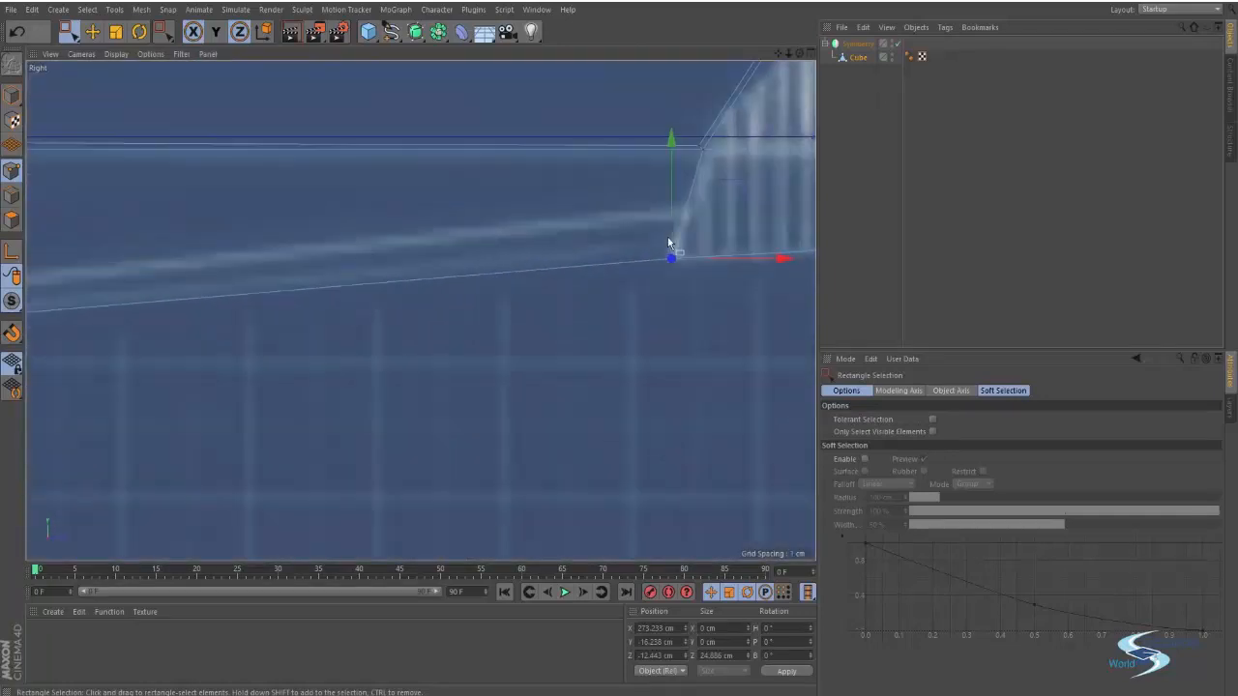
pyautogui.keyDown('alt'); pyautogui.moveTo(671, 245); pyautogui.dragTo(551, 302, button='middle'); pyautogui.keyUp('alt')
pyautogui.moveTo(616, 247); pyautogui.dragTo(636, 249)
pyautogui.middleClick(587, 381)
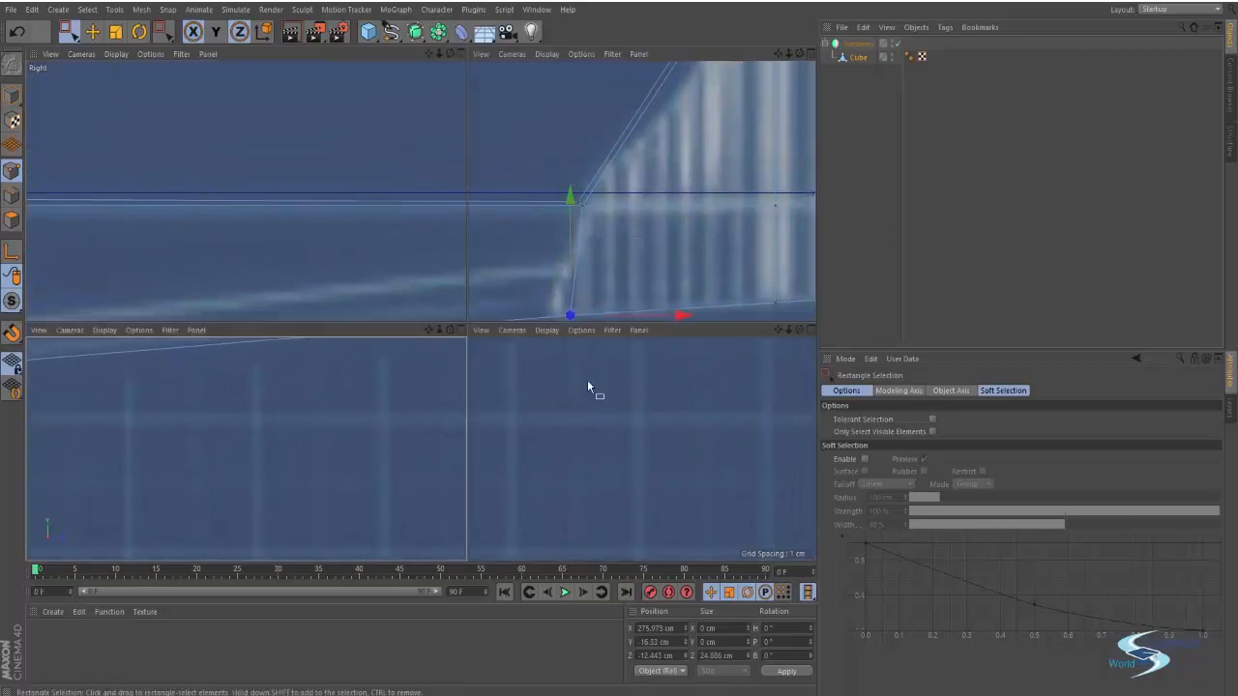
pyautogui.middleClick(378, 232)
pyautogui.press('e')
pyautogui.click(583, 505)
# Step: Knife lines beside the nose seam across the lower facets, plus a lengthwise line along the lower side facet to the rear edge
pyautogui.keyDown('alt'); pyautogui.moveTo(528, 397); pyautogui.dragTo(546, 367); pyautogui.keyUp('alt')
pyautogui.press('k')
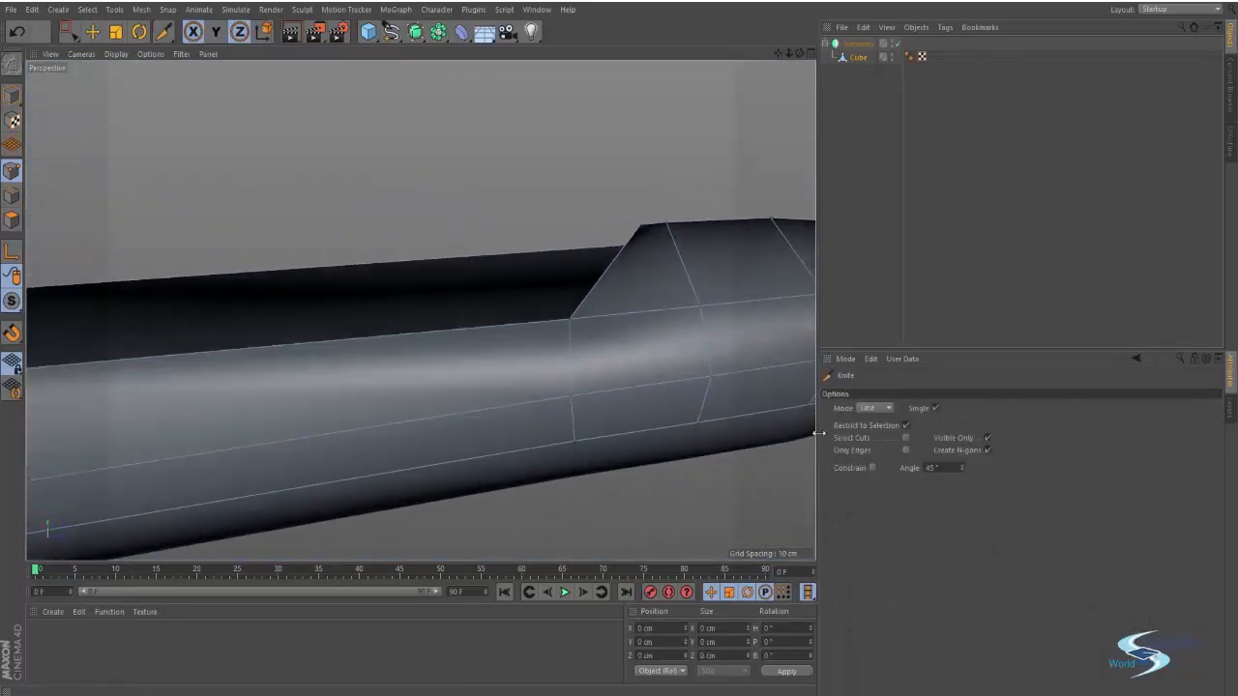
pyautogui.moveTo(566, 442); pyautogui.dragTo(470, 393)
pyautogui.click(563, 395)
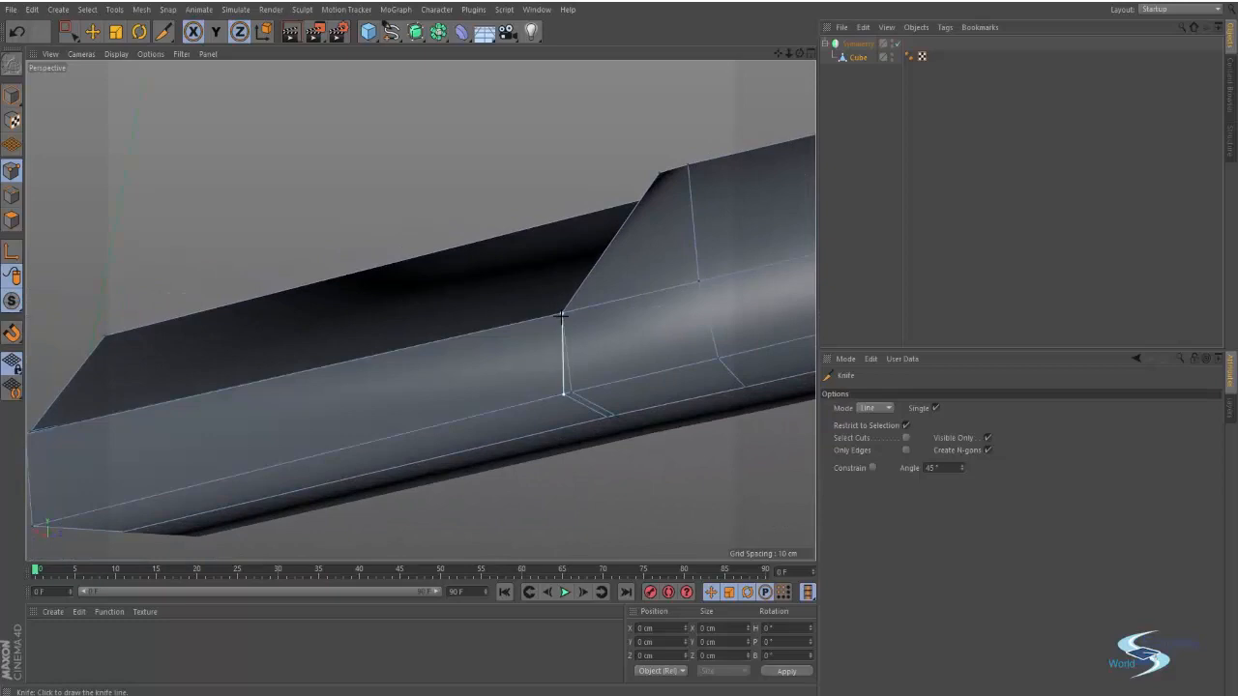
pyautogui.click(563, 382)
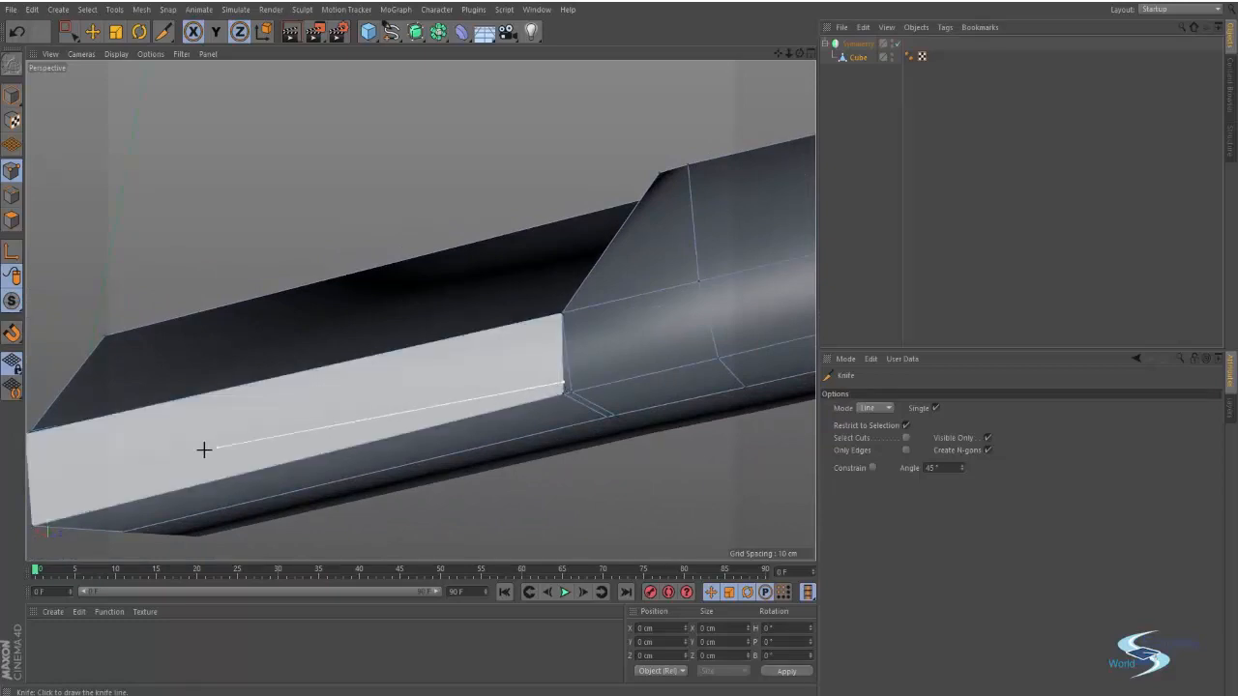
pyautogui.keyDown('alt'); pyautogui.moveTo(204, 450); pyautogui.dragTo(270, 409, button='middle'); pyautogui.keyUp('alt')
pyautogui.click(82, 453)
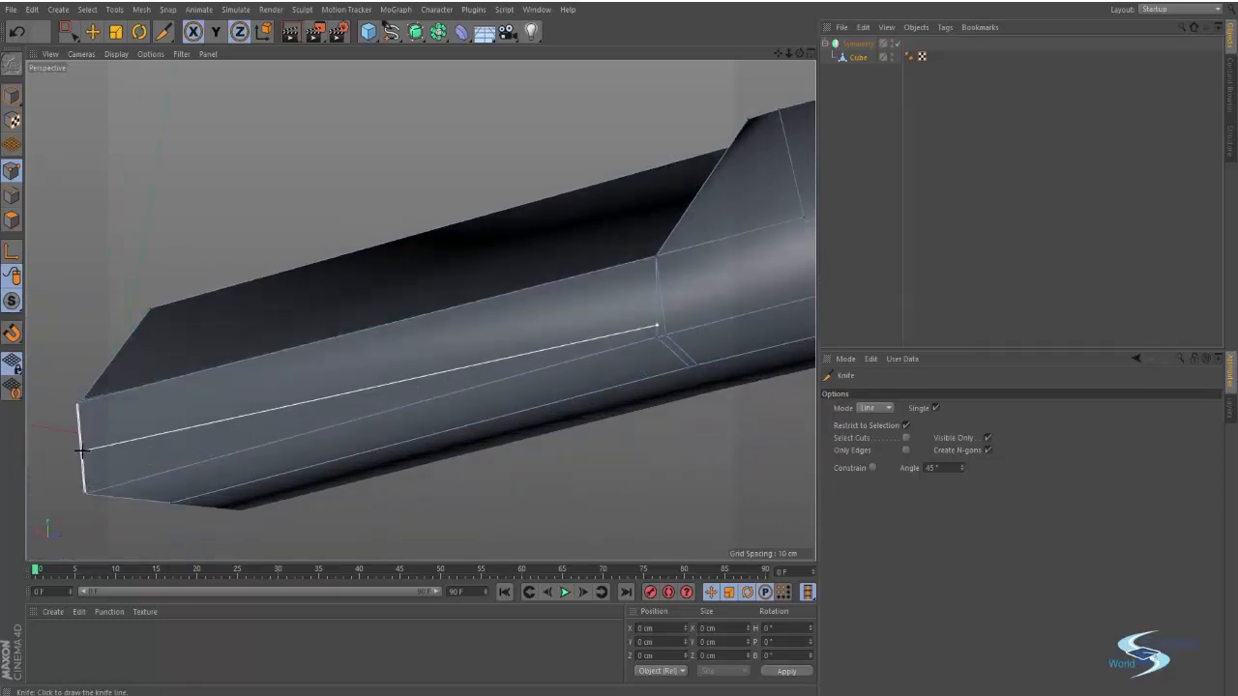
# Step: Slide the front point of the lower facet's lengthwise cut up to just below the seam's upper corner
pyautogui.press('e')
pyautogui.scroll(1, 664, 293)
pyautogui.scroll(2, 664, 293)
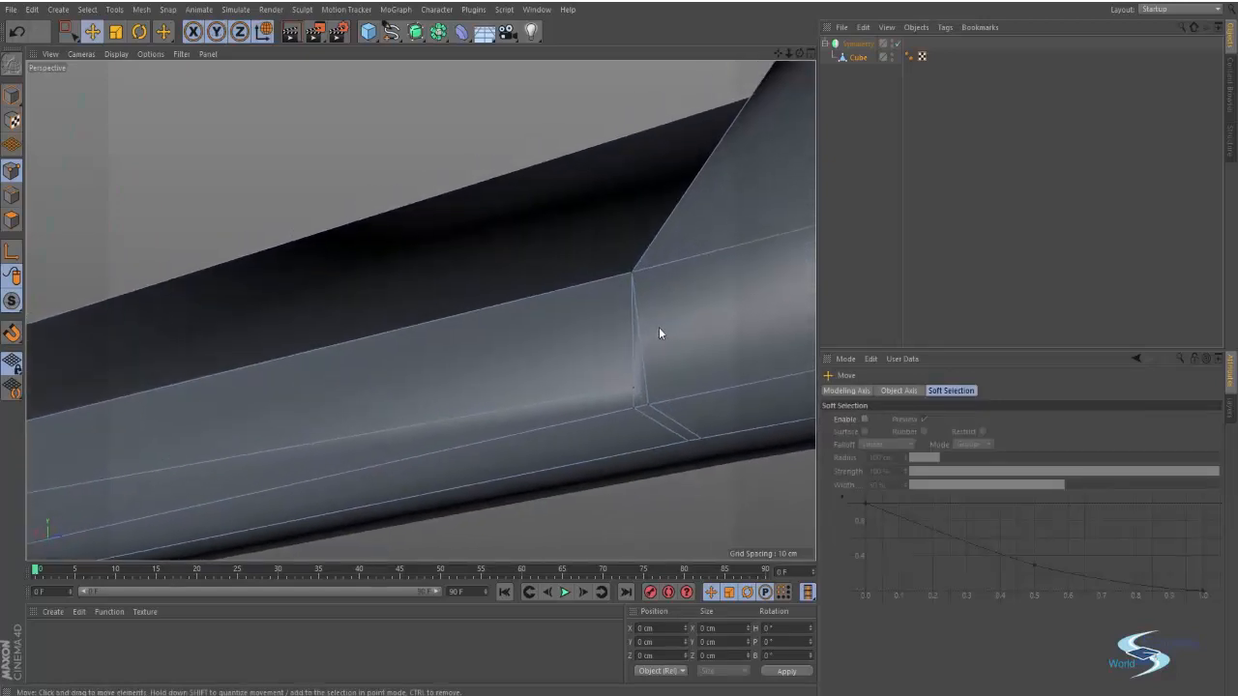
pyautogui.rightClick(656, 329)
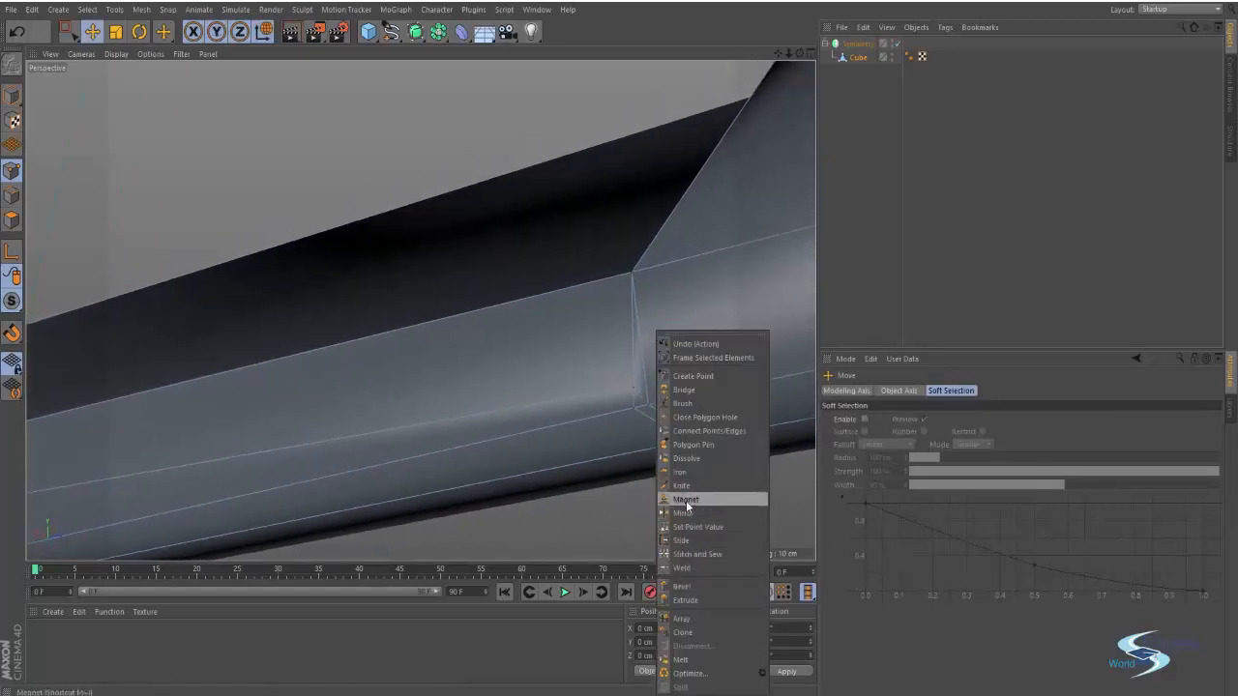
pyautogui.click(685, 542)
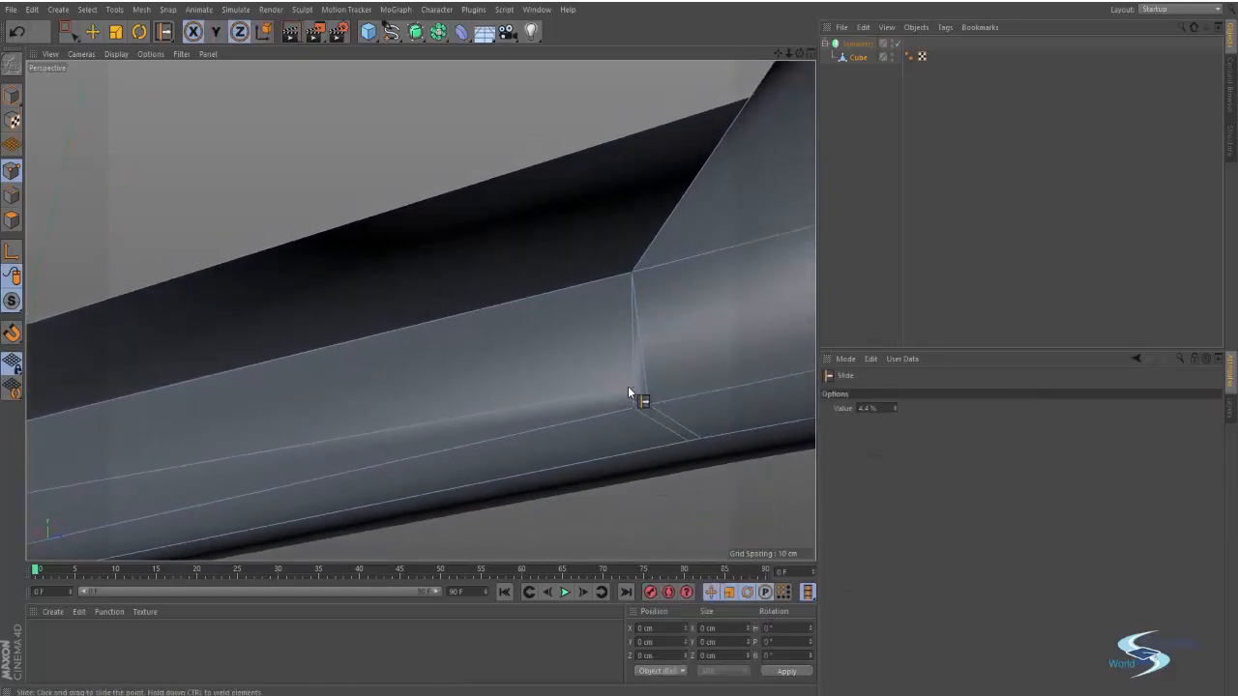
pyautogui.moveTo(635, 314); pyautogui.dragTo(558, 340)
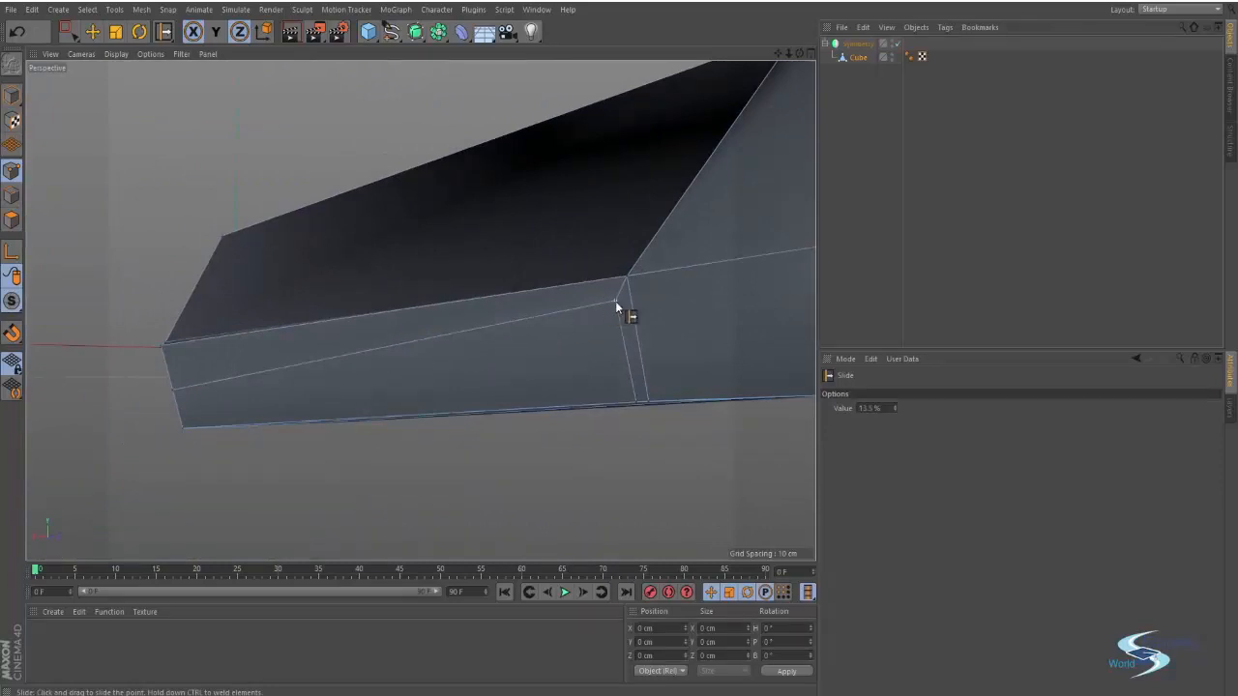
pyautogui.moveTo(615, 303); pyautogui.dragTo(278, 410)
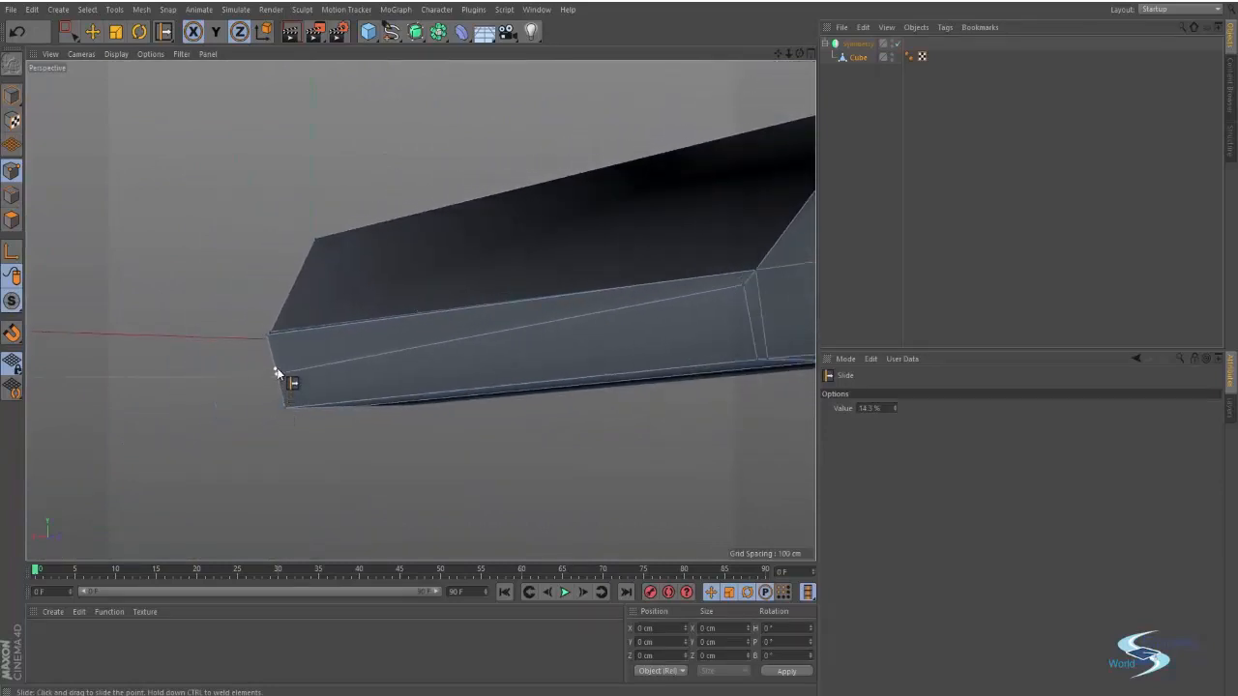
# Step: Rectangle-select the underside points just behind the nose seam and nudge them slightly in the XY plane
pyautogui.keyDown('alt'); pyautogui.moveTo(564, 330); pyautogui.dragTo(638, 316); pyautogui.keyUp('alt')
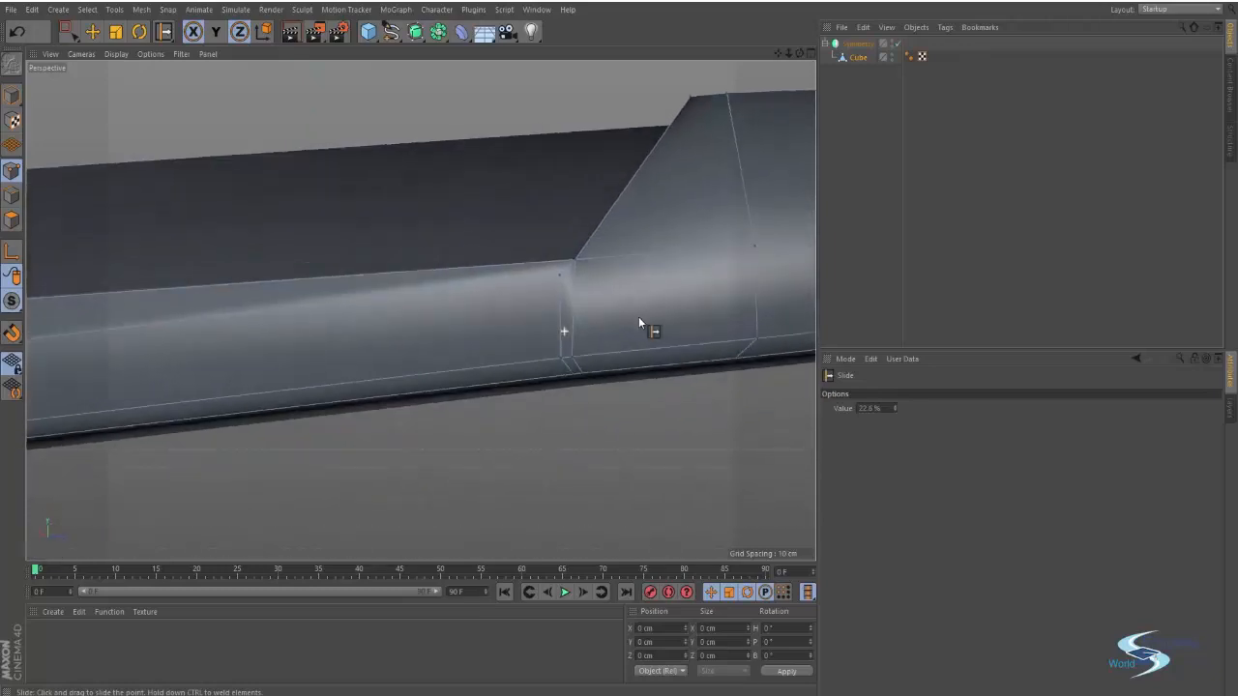
pyautogui.press('e')
pyautogui.press('0')
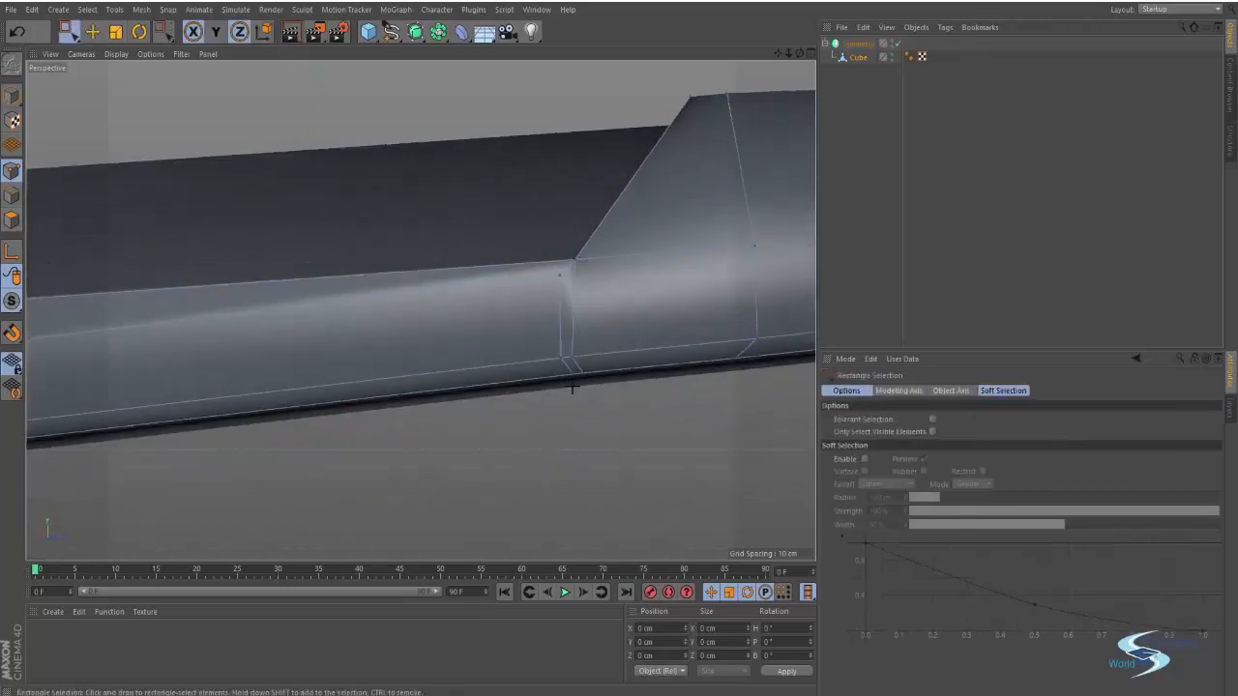
pyautogui.moveTo(556, 360)
pyautogui.mouseDown()
pyautogui.moveTo(544, 349)
pyautogui.moveTo(556, 364)
pyautogui.mouseUp()
pyautogui.moveTo(626, 409)
pyautogui.keyDown('alt'); pyautogui.mouseDown()
pyautogui.moveTo(600, 381)
pyautogui.moveTo(624, 385)
pyautogui.mouseUp(); pyautogui.keyUp('alt')
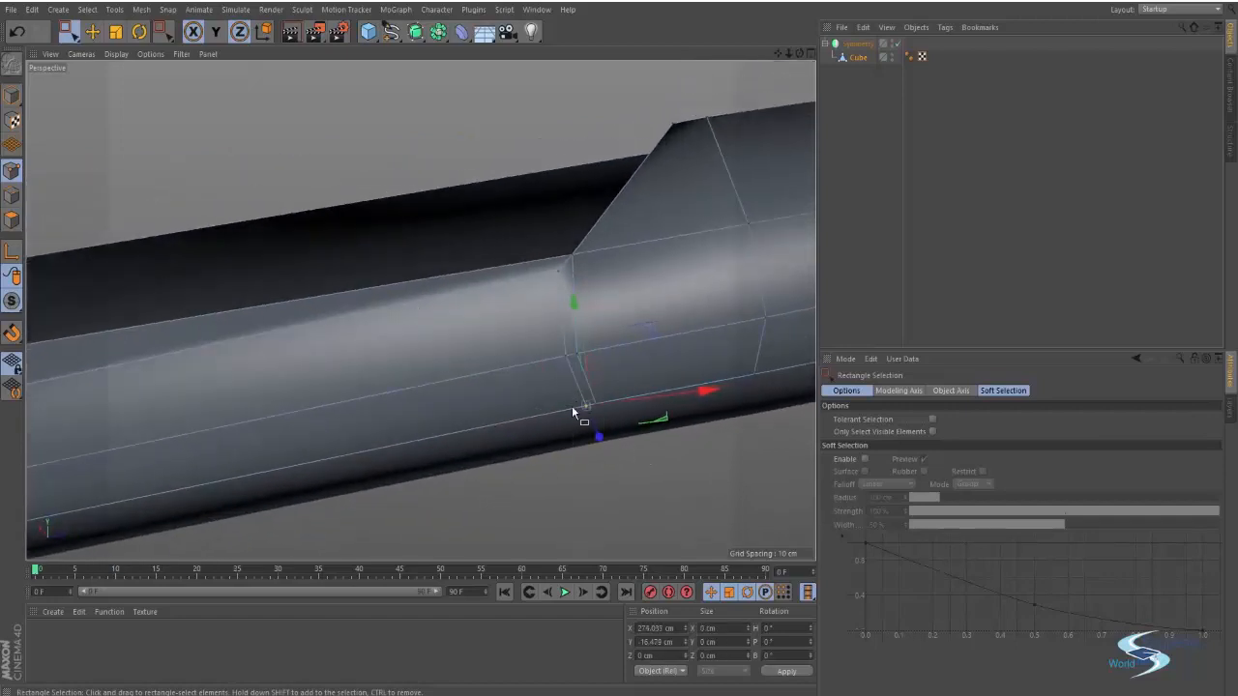
pyautogui.keyDown('shift'); pyautogui.moveTo(570, 368); pyautogui.dragTo(606, 387); pyautogui.keyUp('shift')
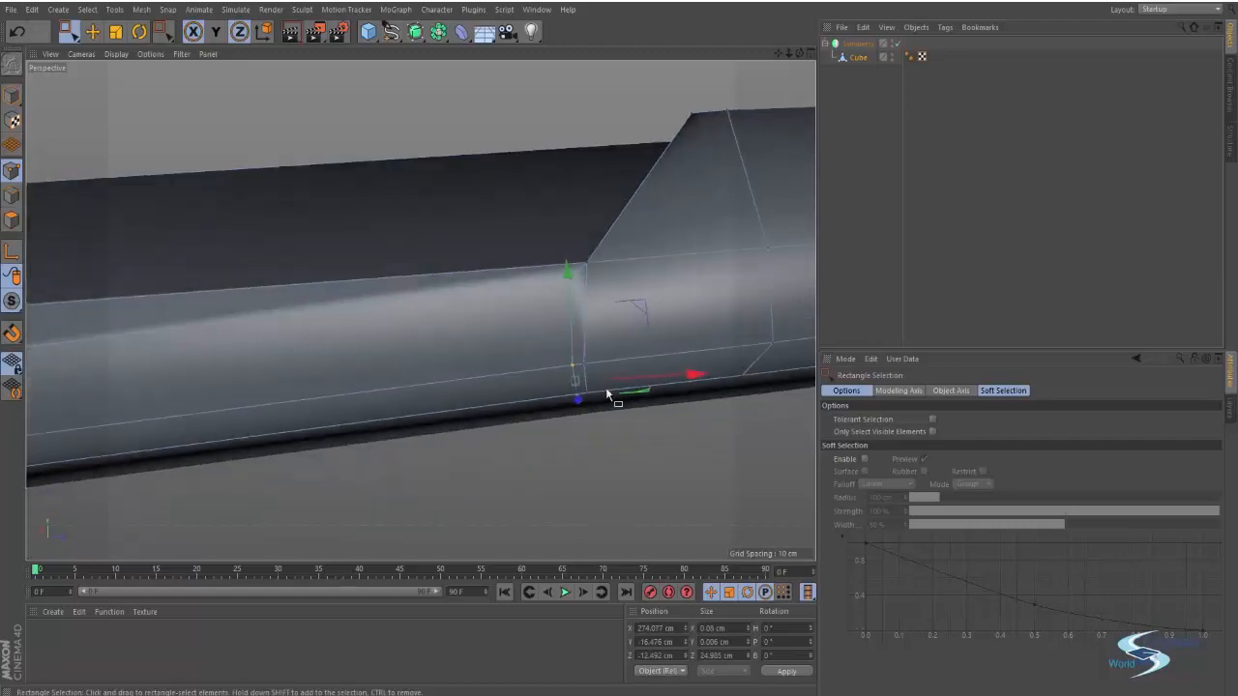
pyautogui.press('e')
pyautogui.moveTo(638, 307); pyautogui.dragTo(637, 303)
# Step: Check the lower nose seam in the reference picture X-wing_SWB.png in the photo viewer, and return to Cinema 4D
pyautogui.hotkey('alt', 'Tab')
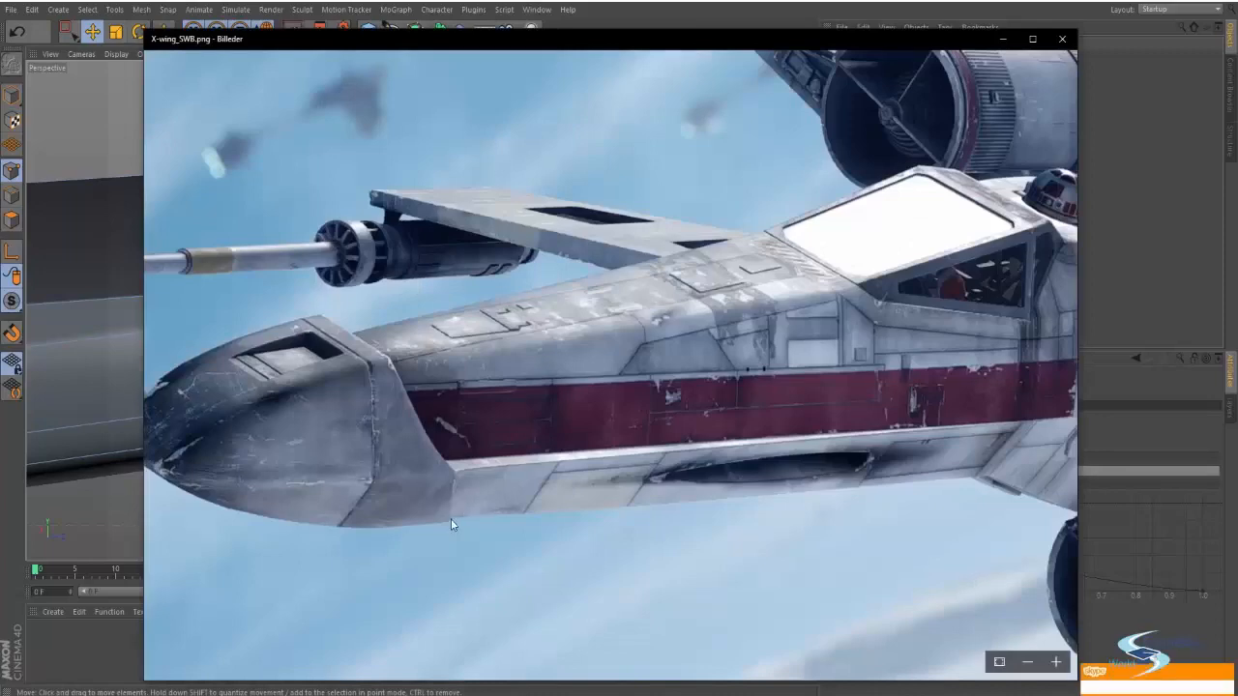
pyautogui.click(1227, 649)
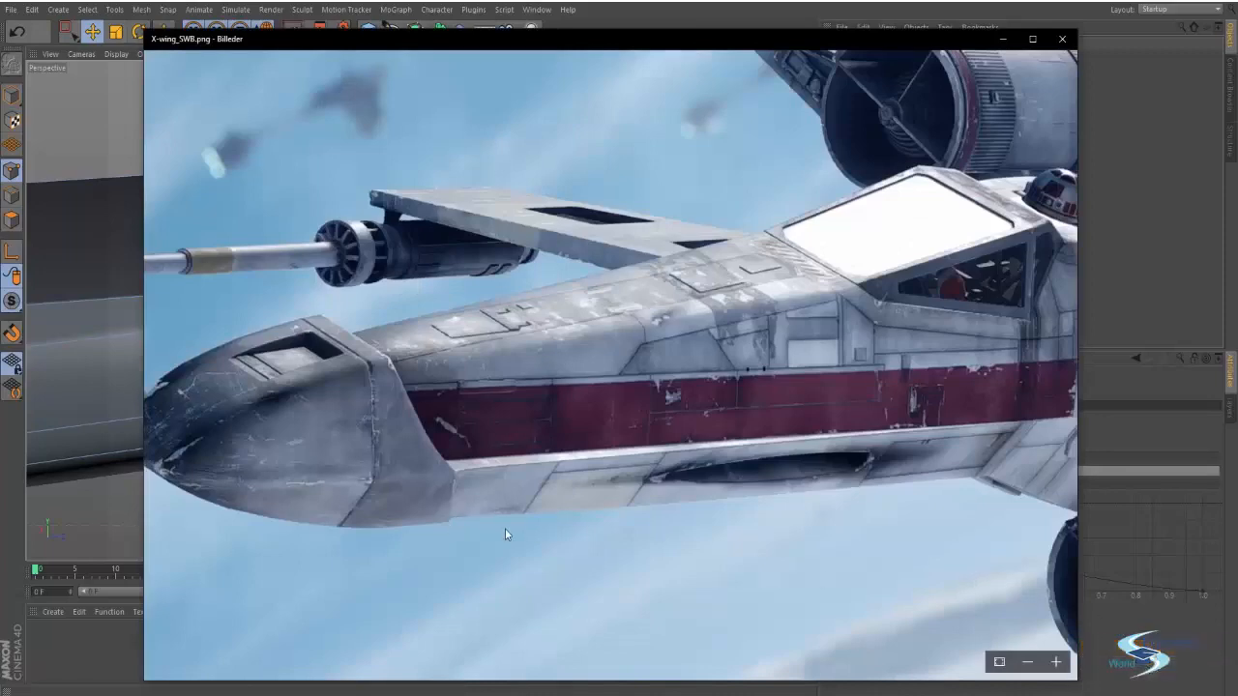
pyautogui.hotkey('alt', 'Tab')
# Step: Pick individual points along the nose seam and nudge them slightly to refine the joint with the fuselage
pyautogui.keyDown('alt'); pyautogui.moveTo(527, 454); pyautogui.dragTo(545, 359); pyautogui.keyUp('alt')
pyautogui.click(575, 212)
pyautogui.click(572, 369)
pyautogui.click(573, 289)
pyautogui.moveTo(635, 186); pyautogui.dragTo(627, 191)
pyautogui.click(454, 312)
pyautogui.keyDown('alt'); pyautogui.moveTo(453, 312); pyautogui.dragTo(616, 284); pyautogui.keyUp('alt')
pyautogui.click(505, 298)
pyautogui.moveTo(586, 201); pyautogui.dragTo(580, 207)
pyautogui.scroll(-8, 581, 207)
pyautogui.click(422, 321)
pyautogui.keyDown('alt'); pyautogui.moveTo(422, 321); pyautogui.dragTo(529, 331); pyautogui.keyUp('alt')
pyautogui.scroll(3, 529, 331)
# Step: Examine the nose's top recess in X-wing_SWB.png and compare the nose mesh with the top-view blueprint in Cinema 4D
pyautogui.hotkey('alt', 'Tab')
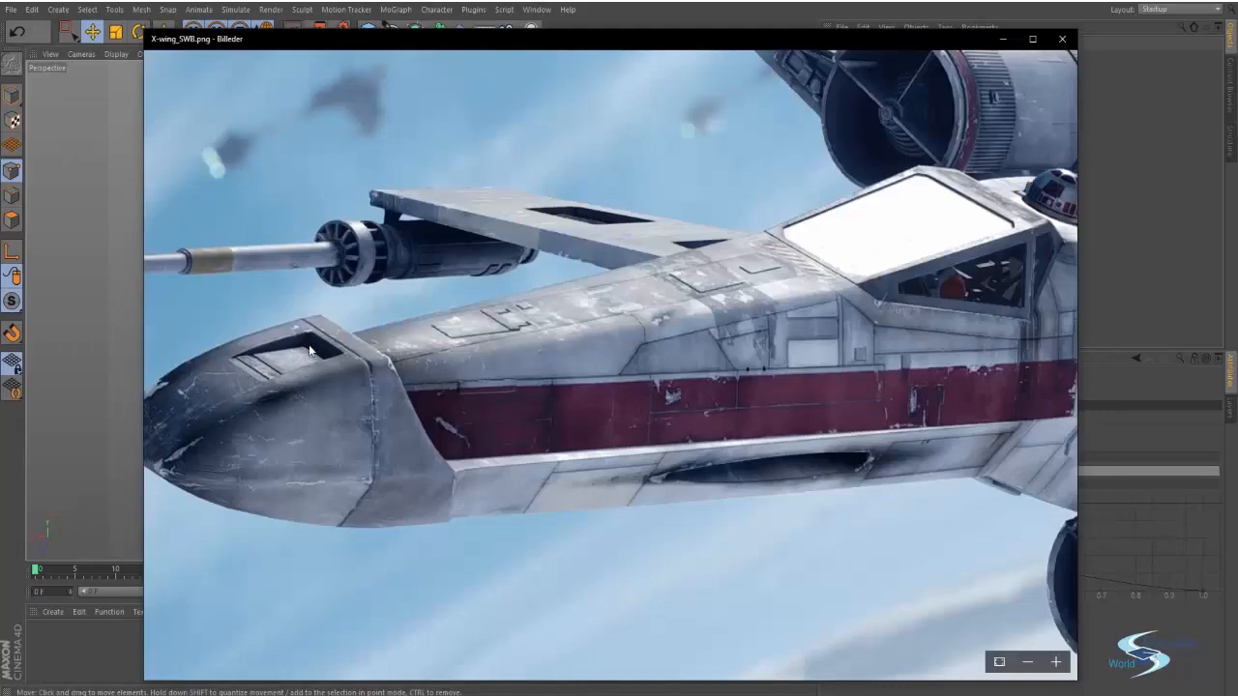
pyautogui.hotkey('alt', 'Tab')
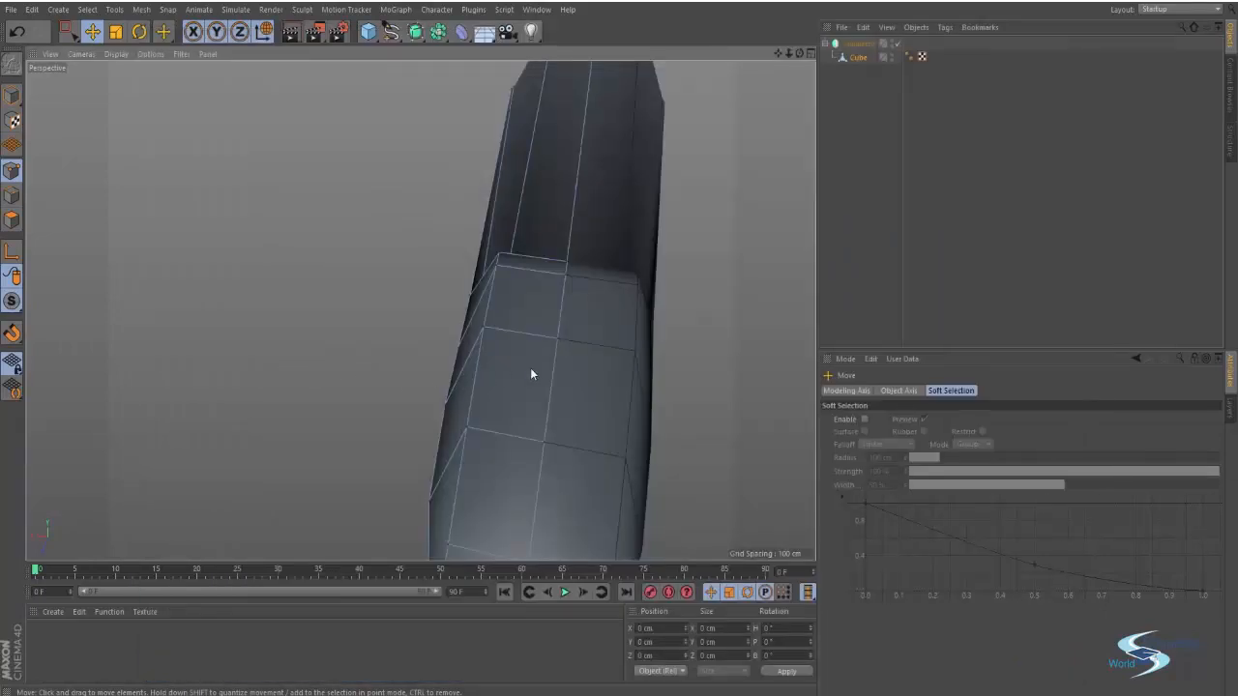
pyautogui.keyDown('alt'); pyautogui.moveTo(531, 368); pyautogui.dragTo(635, 258); pyautogui.keyUp('alt')
pyautogui.press('F5')
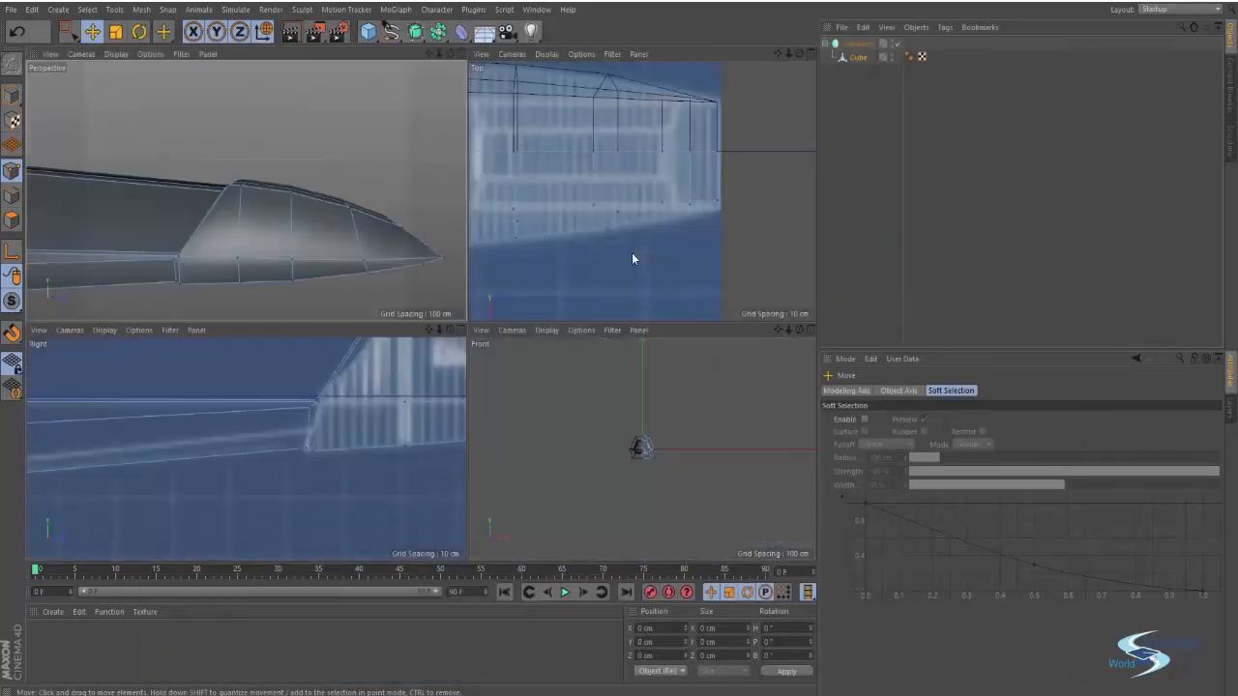
pyautogui.middleClick(572, 213)
pyautogui.keyDown('alt'); pyautogui.moveTo(443, 255); pyautogui.dragTo(649, 271, button='middle'); pyautogui.keyUp('alt')
pyautogui.scroll(2, 491, 254)
pyautogui.keyDown('alt'); pyautogui.moveTo(491, 254); pyautogui.dragTo(484, 320, button='middle'); pyautogui.keyUp('alt')
pyautogui.keyDown('alt'); pyautogui.moveTo(502, 299); pyautogui.dragTo(441, 312, button='right'); pyautogui.keyUp('alt')
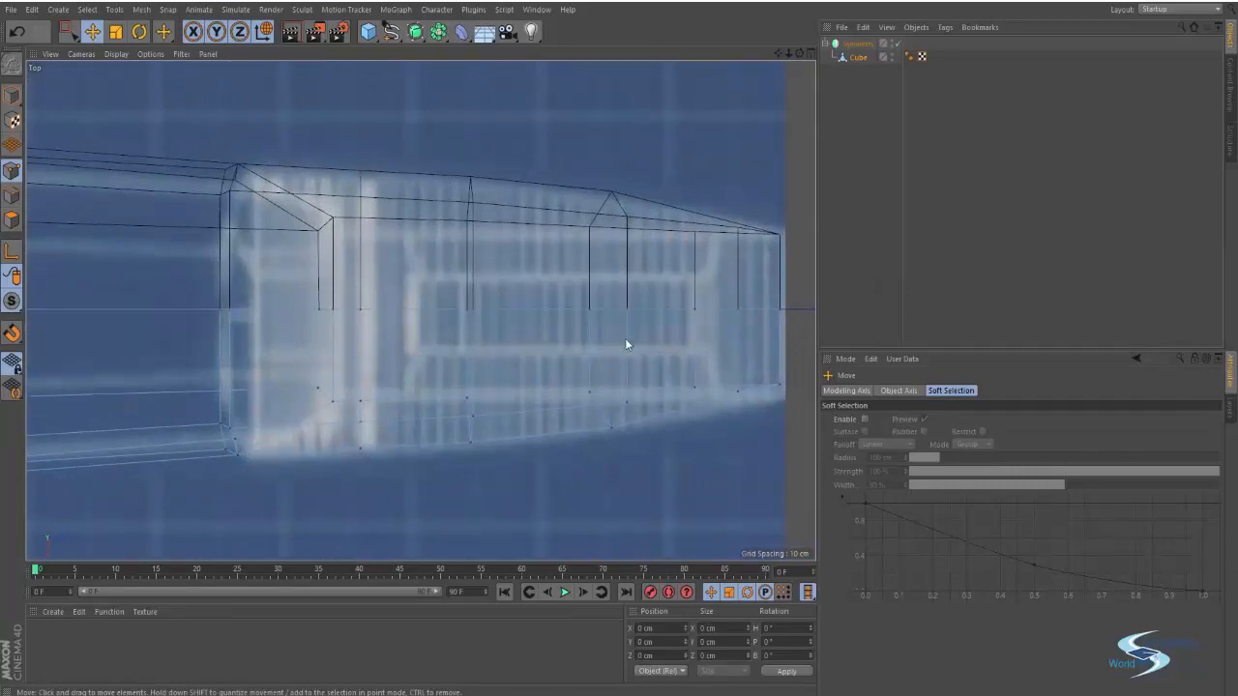
# Step: Switch to the photo viewer and study the recess on top of the nose in X-wing_SWB.png and X-Wing_Top.jpg
pyautogui.hotkey('alt', 'Tab')
pyautogui.scroll(-4, 443, 375)
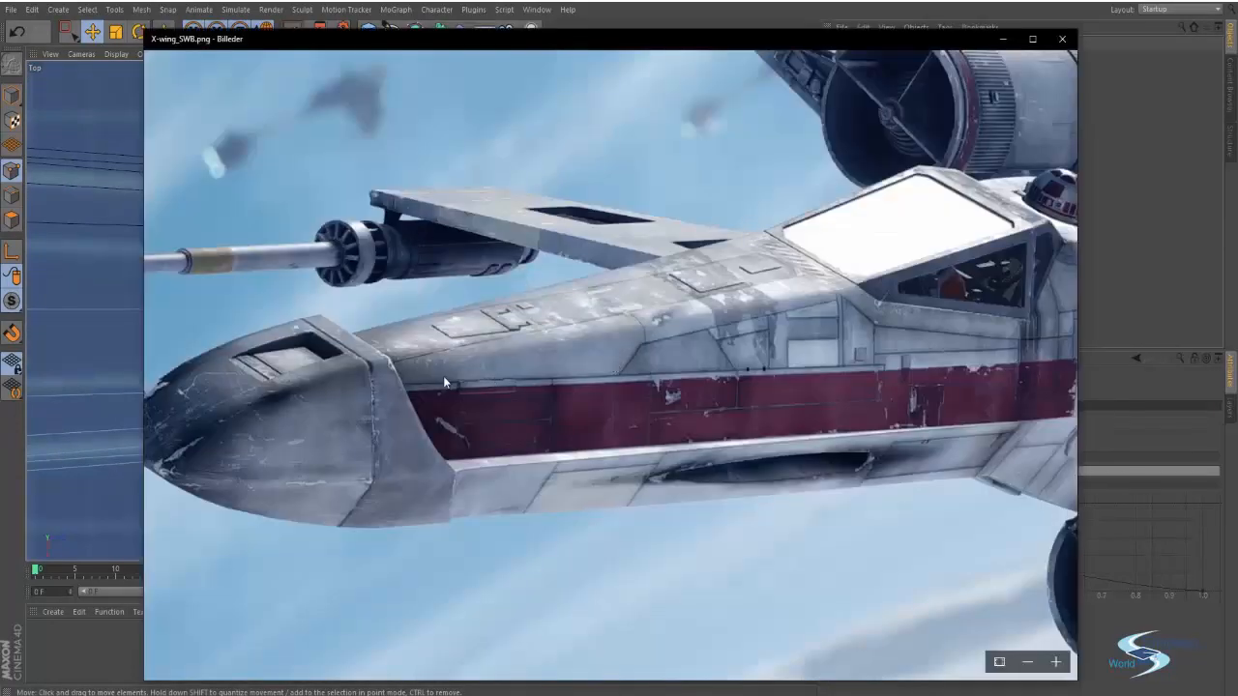
pyautogui.scroll(-4, 913, 372)
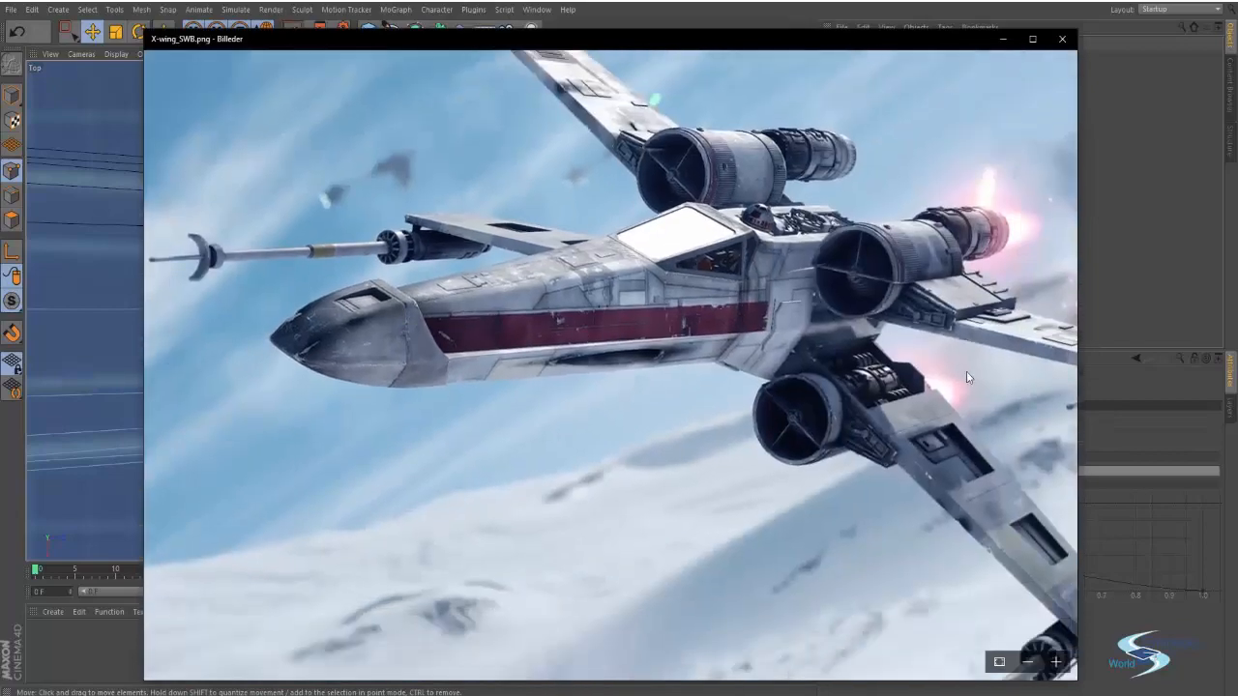
pyautogui.press('Right')
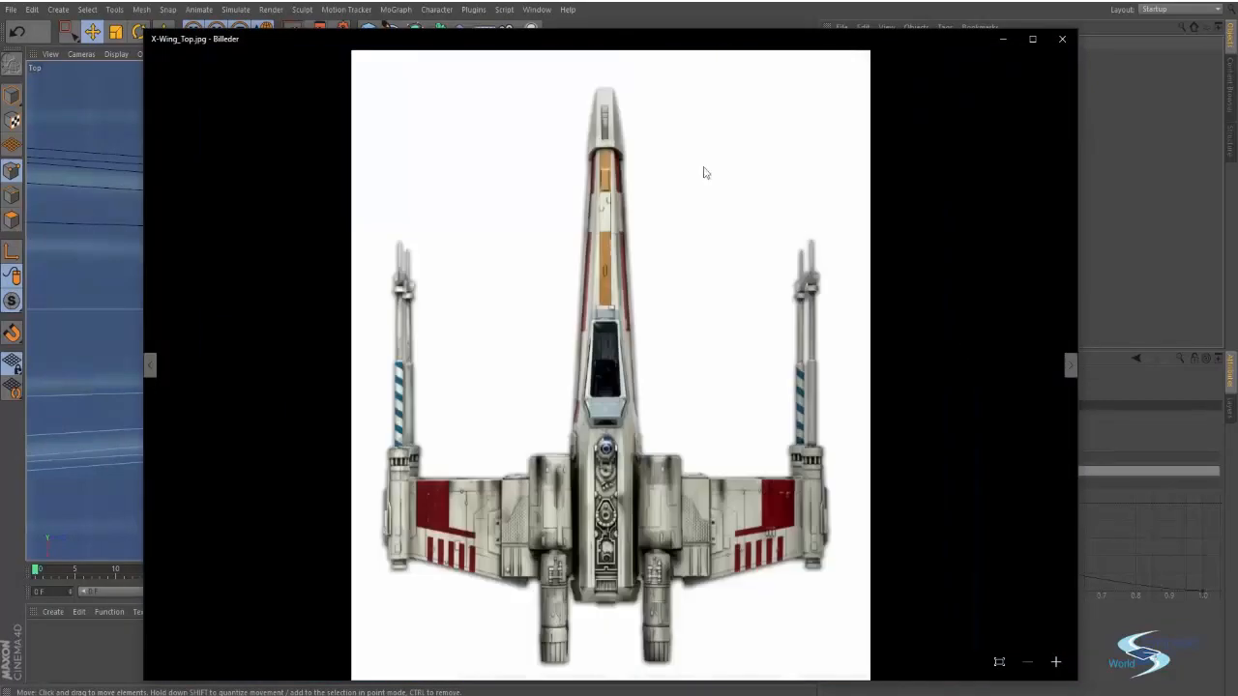
pyautogui.scroll(3, 585, 123)
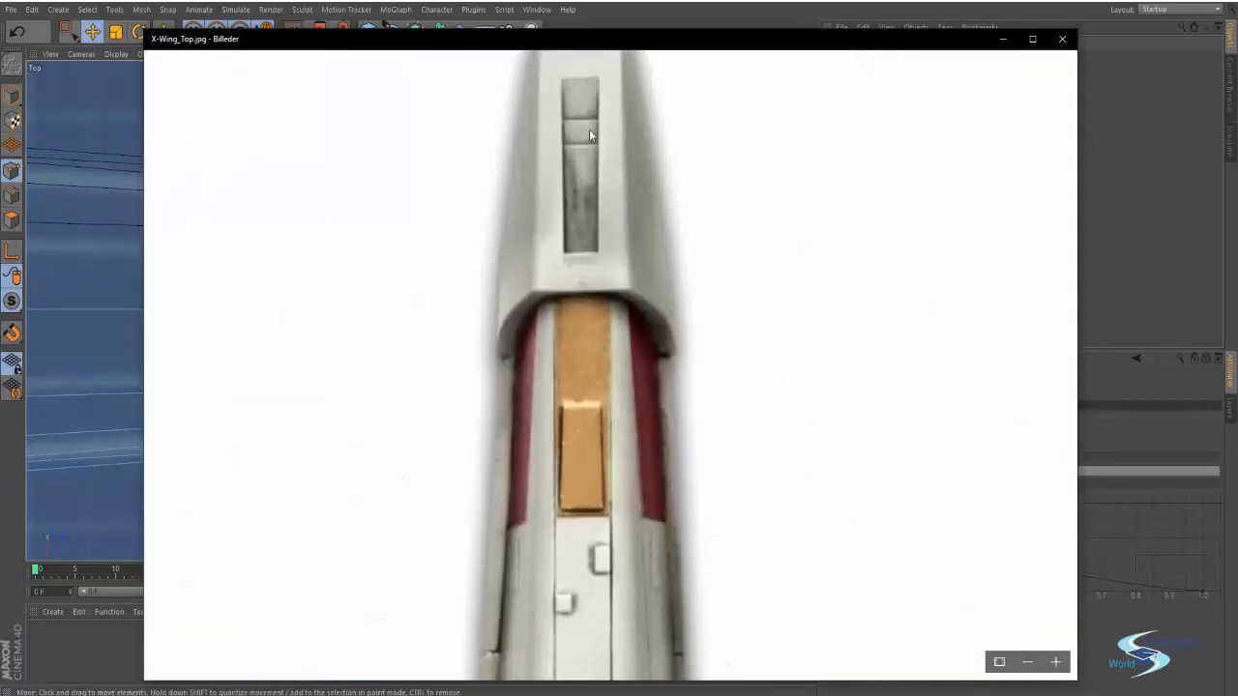
pyautogui.scroll(-1, 574, 267)
pyautogui.scroll(-4, 574, 267)
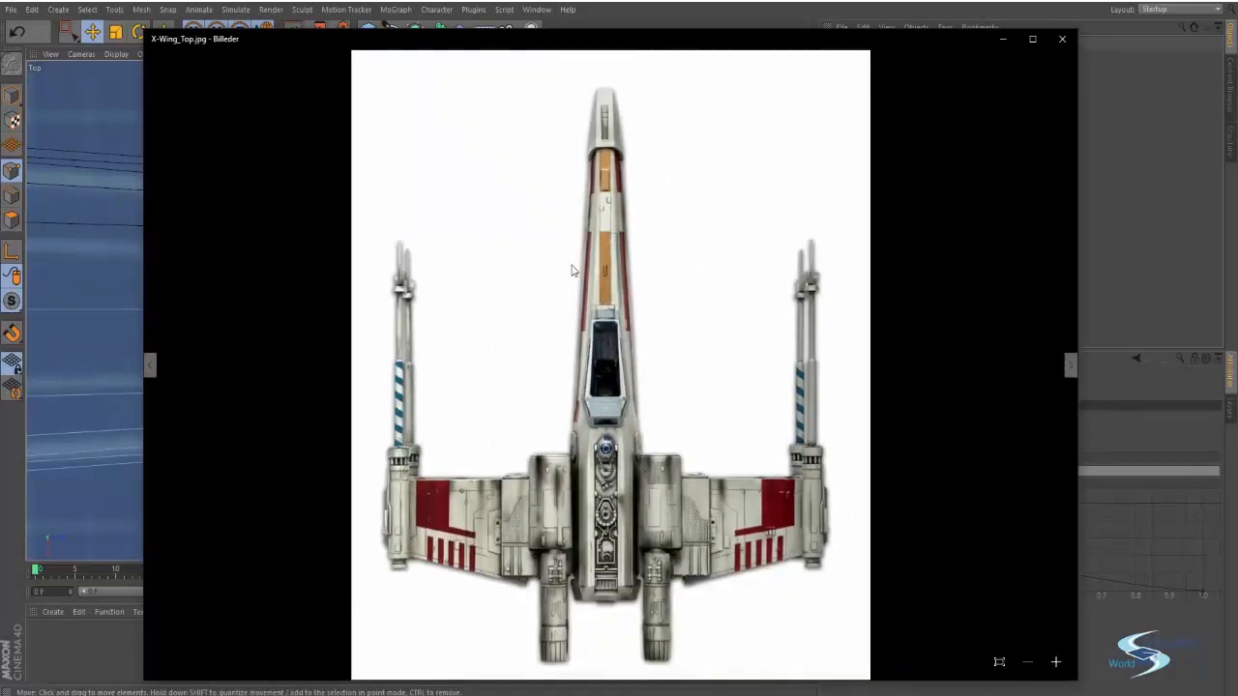
# Step: Browse the other X-wing references and the T-65 blueprint, inspect the nose recess in X-wing_SWB.png up close, and return to Cinema 4D
pyautogui.press('Left')
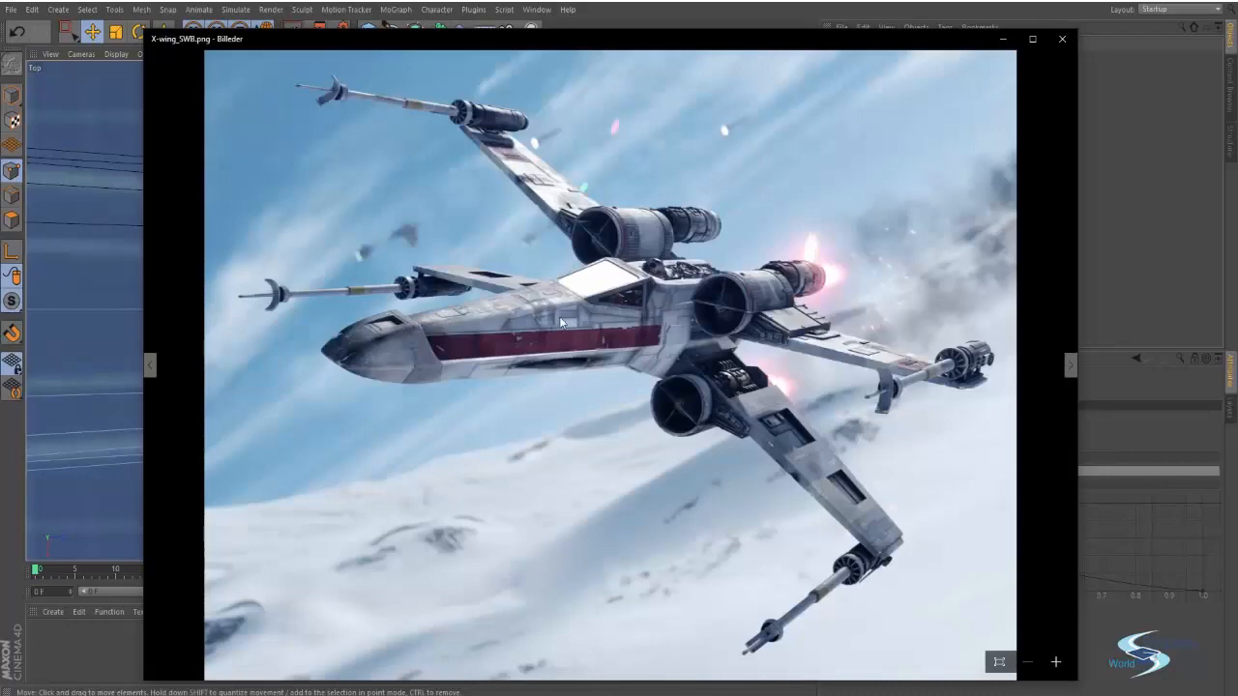
pyautogui.press('Right')
pyautogui.press('Right')
pyautogui.press('Left')
pyautogui.press('Left')
pyautogui.press('Left')
pyautogui.press('Left')
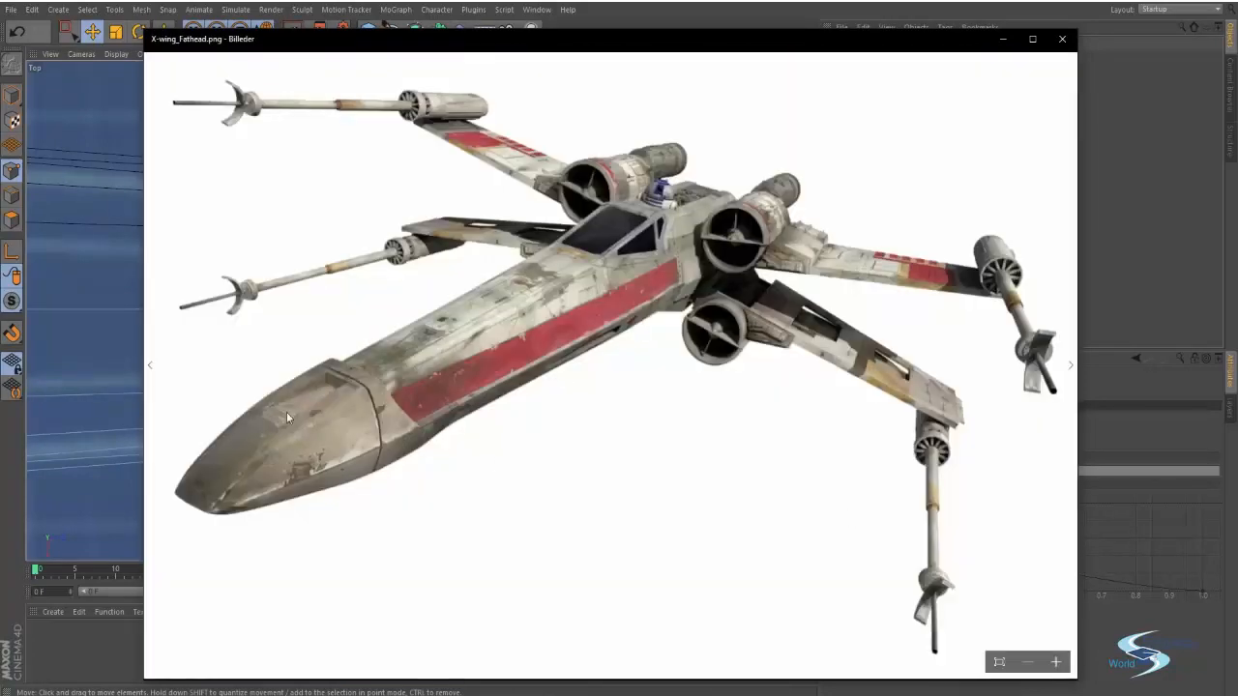
pyautogui.press('Left')
pyautogui.press('Left')
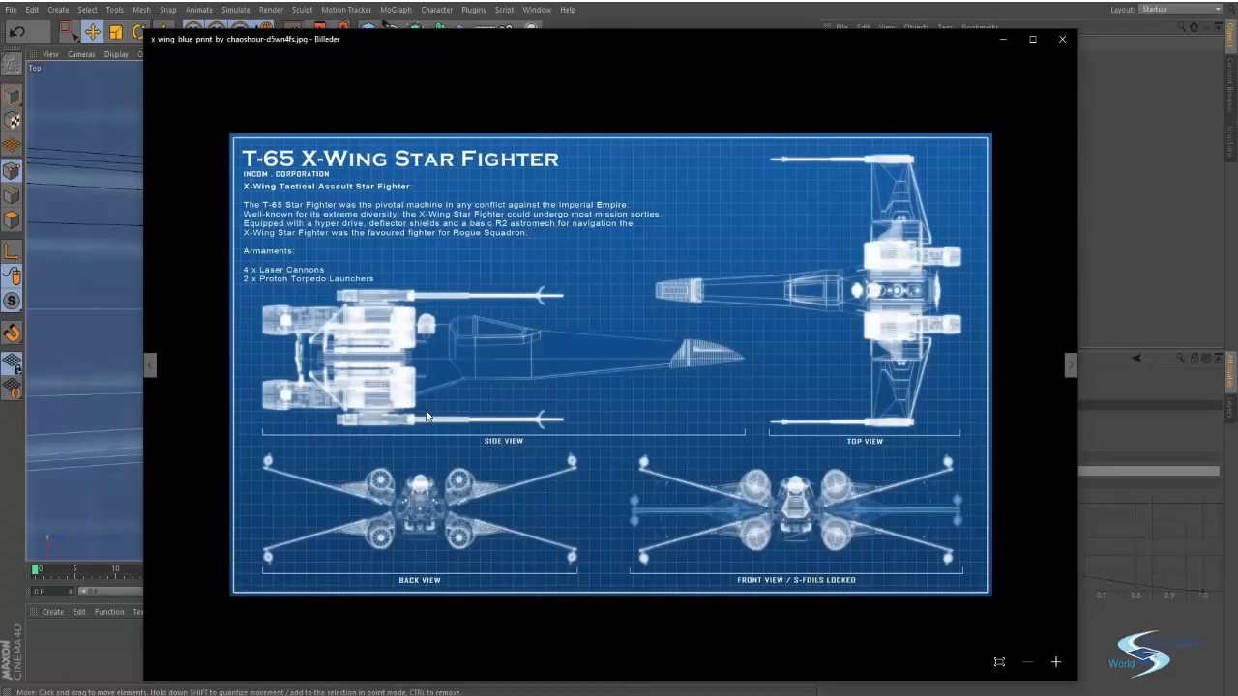
pyautogui.press('Left')
pyautogui.press('Right')
pyautogui.press('Left')
pyautogui.press('Right')
pyautogui.press('Right')
pyautogui.press('Right')
pyautogui.press('Right')
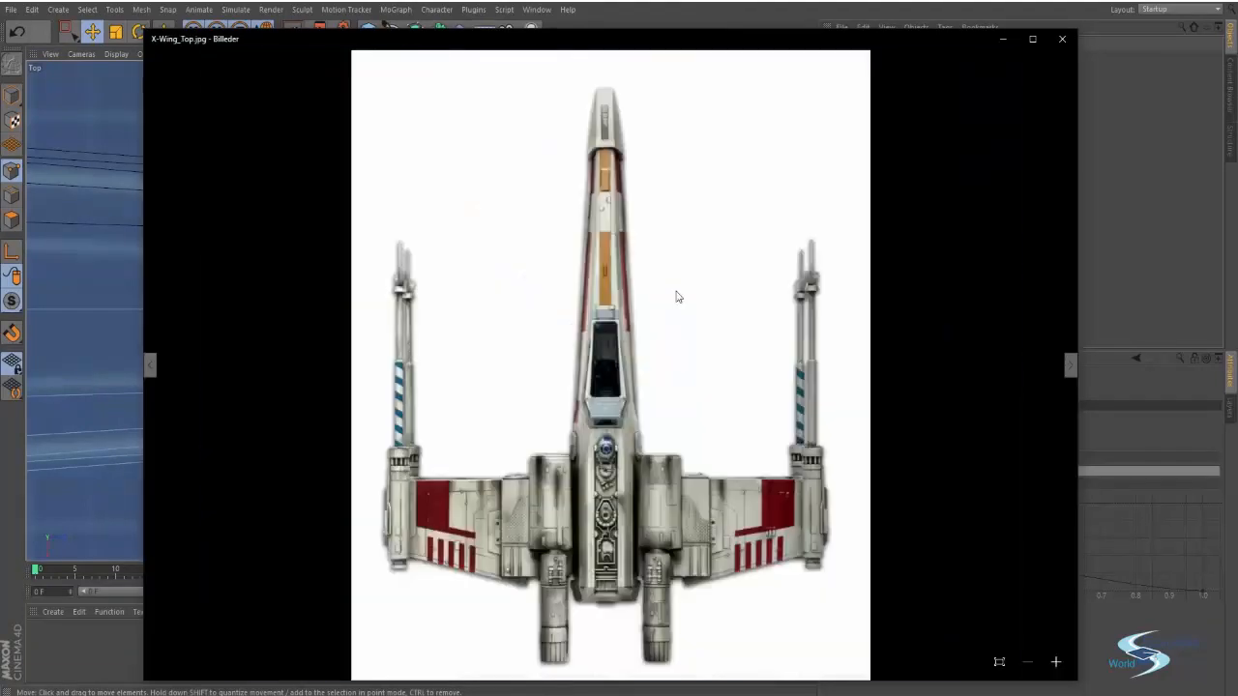
pyautogui.press('Right')
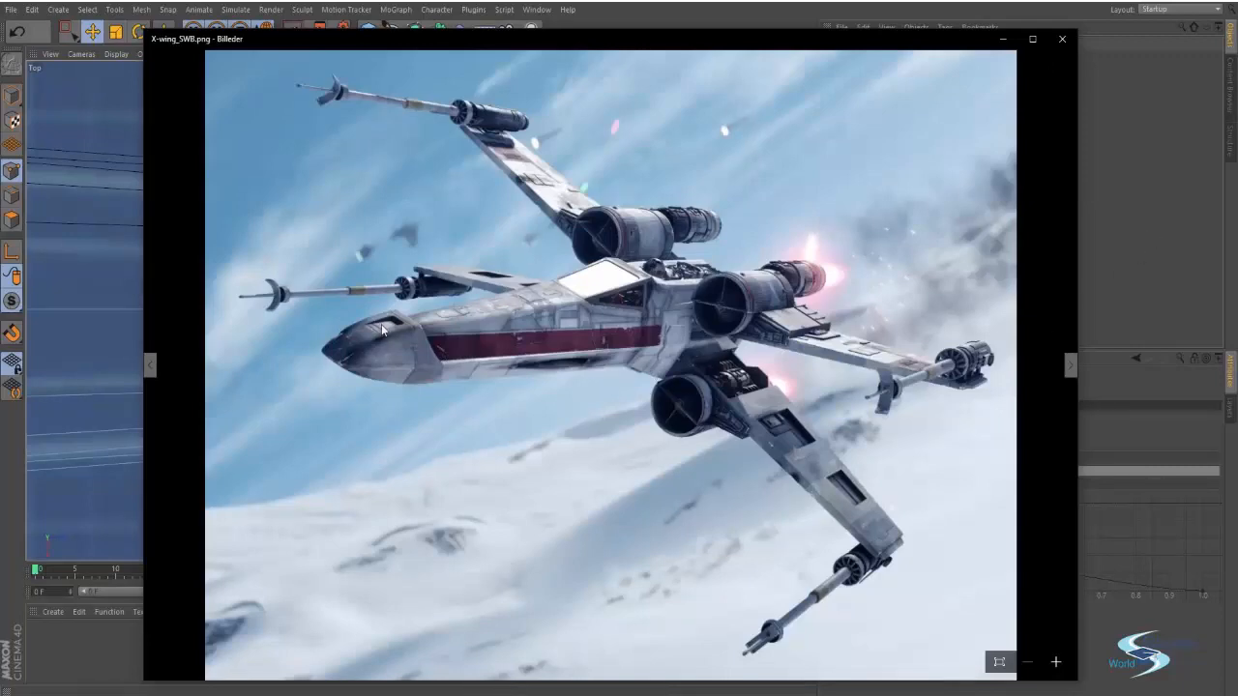
pyautogui.scroll(5, 382, 331)
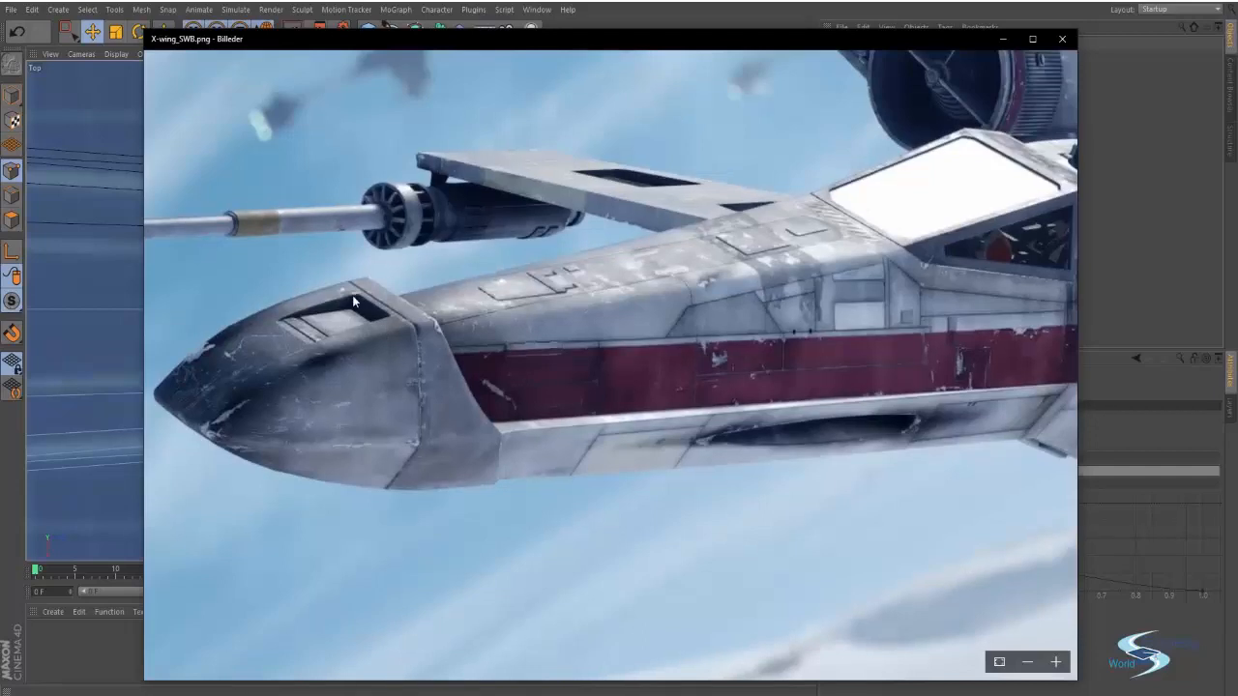
pyautogui.click(1208, 246)
# Step: Select the Cube and knife a diagonal line on top of the nose from the centre edge to the panel's rear outer corner
pyautogui.scroll(2, 552, 280)
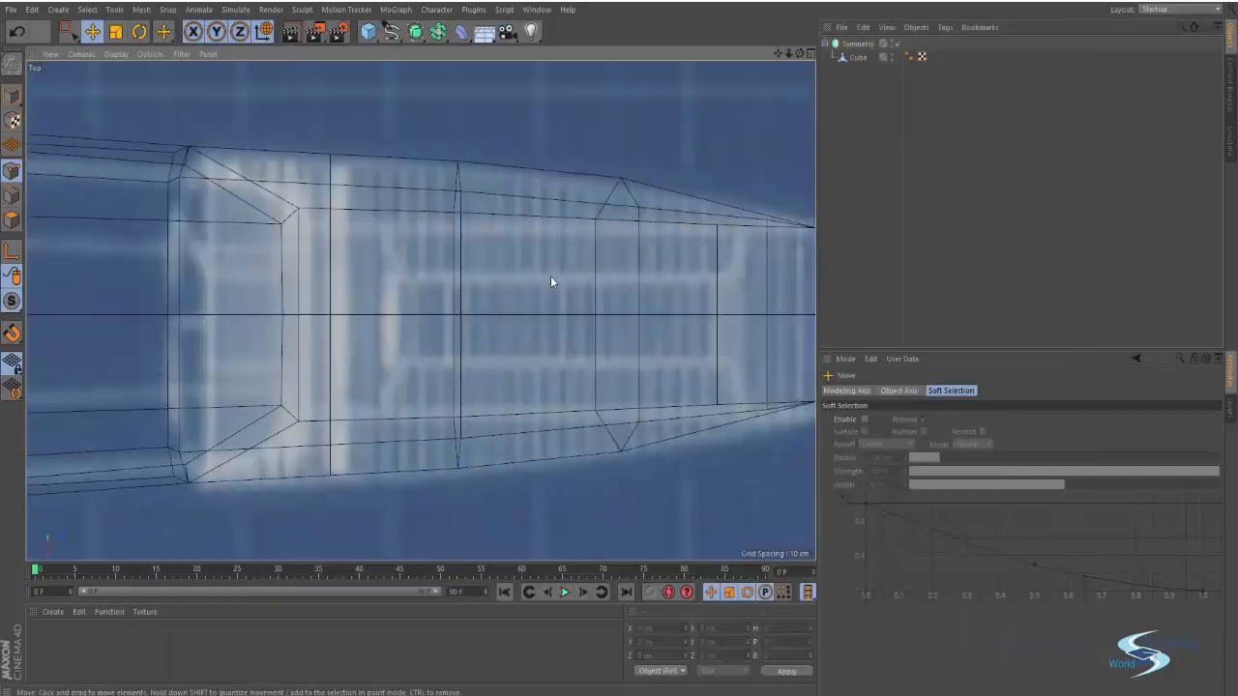
pyautogui.middleClick(472, 295)
pyautogui.middleClick(328, 237)
pyautogui.keyDown('alt'); pyautogui.moveTo(373, 249); pyautogui.dragTo(511, 304); pyautogui.keyUp('alt')
pyautogui.click(855, 58)
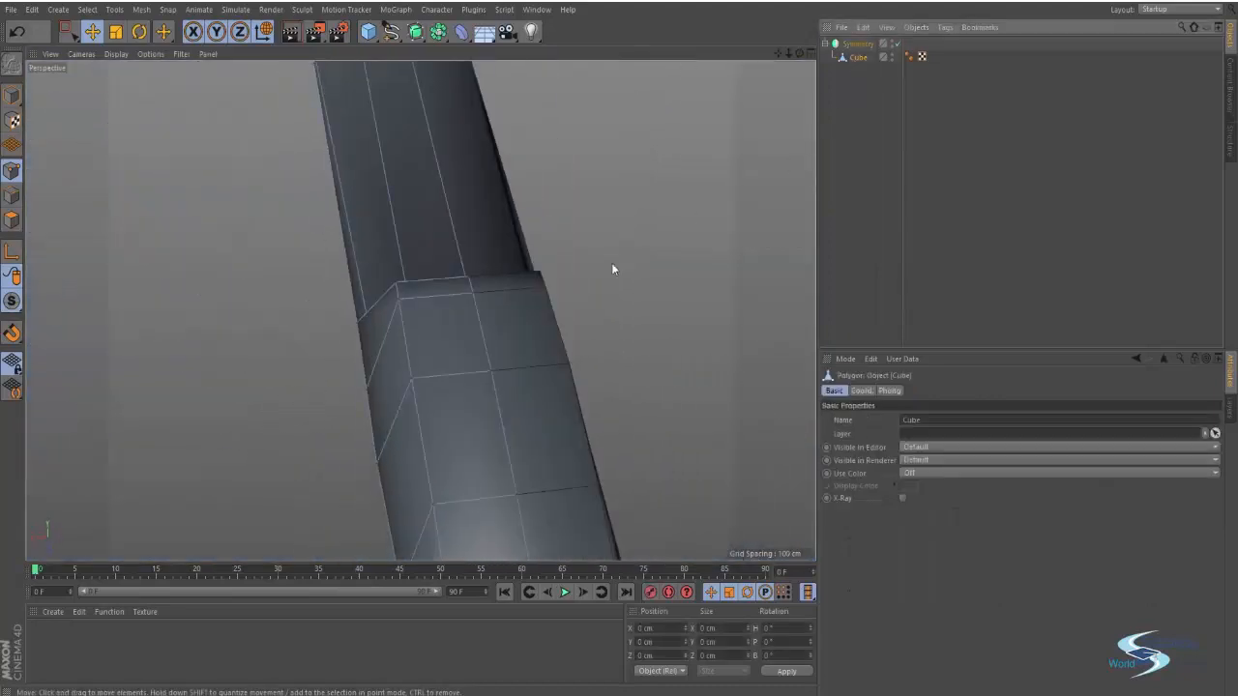
pyautogui.keyDown('alt'); pyautogui.moveTo(611, 269); pyautogui.dragTo(451, 389); pyautogui.keyUp('alt')
pyautogui.press('k')
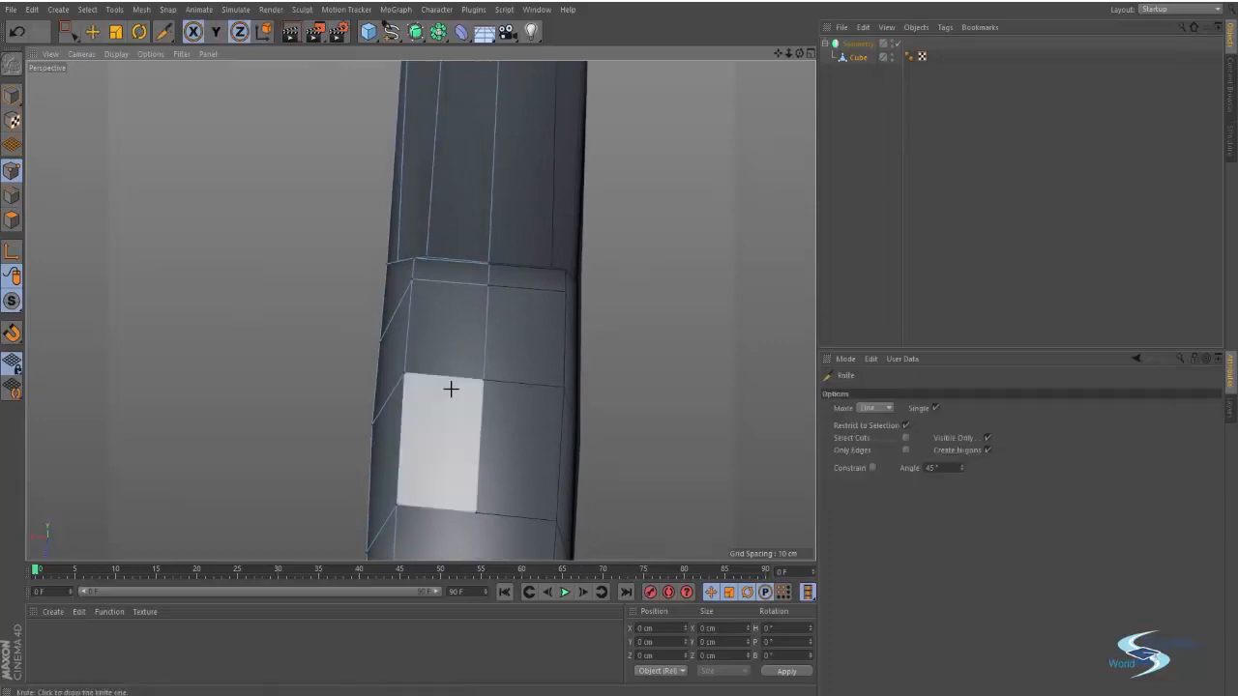
pyautogui.click(881, 407)
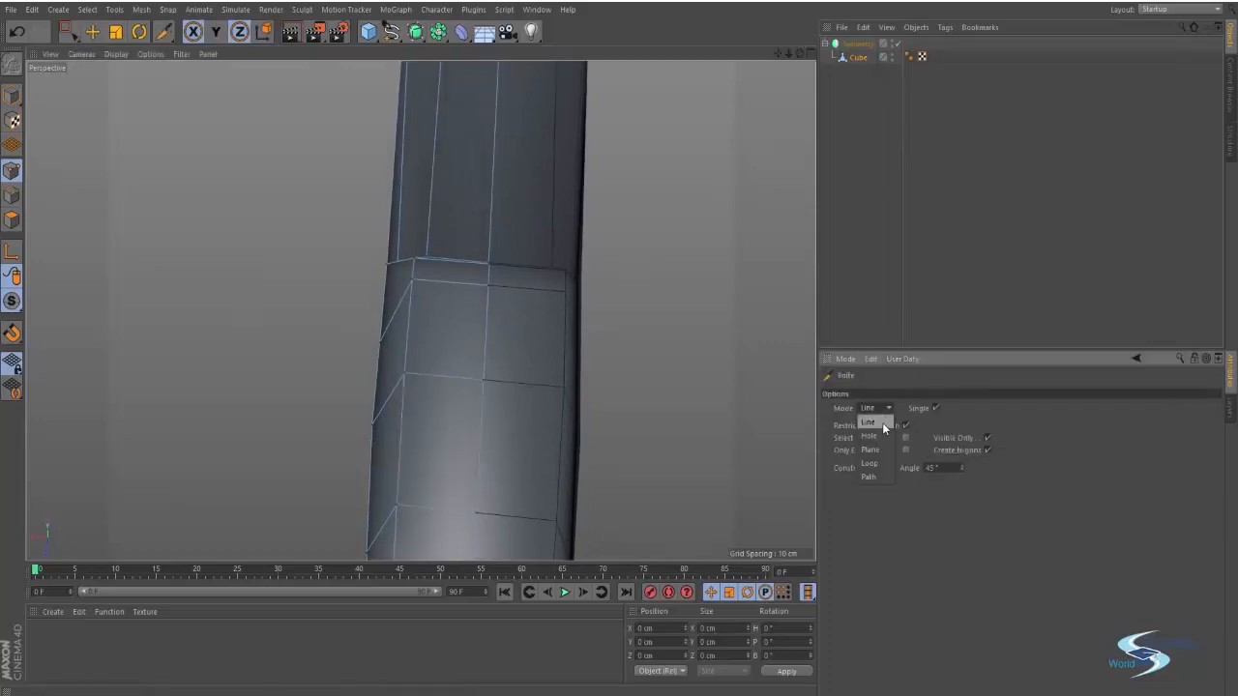
pyautogui.click(882, 422)
pyautogui.moveTo(681, 378)
pyautogui.keyDown('alt'); pyautogui.mouseDown()
pyautogui.moveTo(525, 299)
pyautogui.moveTo(613, 252)
pyautogui.moveTo(680, 291)
pyautogui.moveTo(668, 320)
pyautogui.moveTo(688, 237)
pyautogui.moveTo(518, 391)
pyautogui.moveTo(495, 311)
pyautogui.mouseUp(); pyautogui.keyUp('alt')
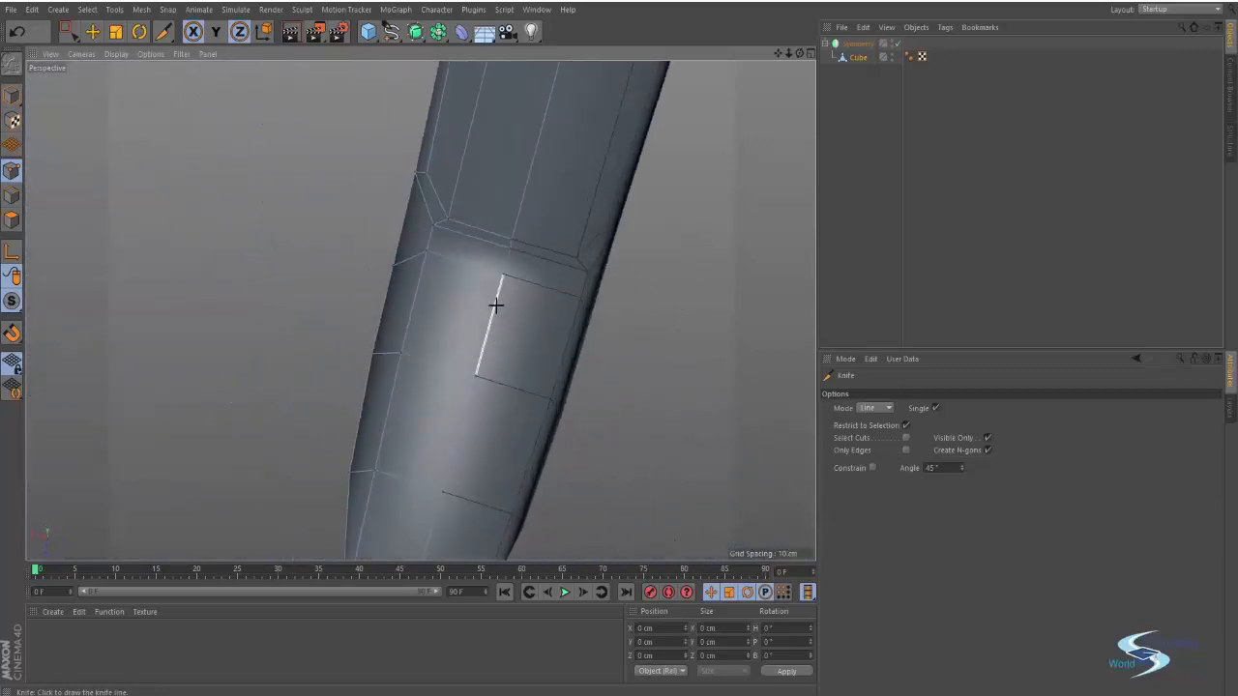
pyautogui.click(496, 304)
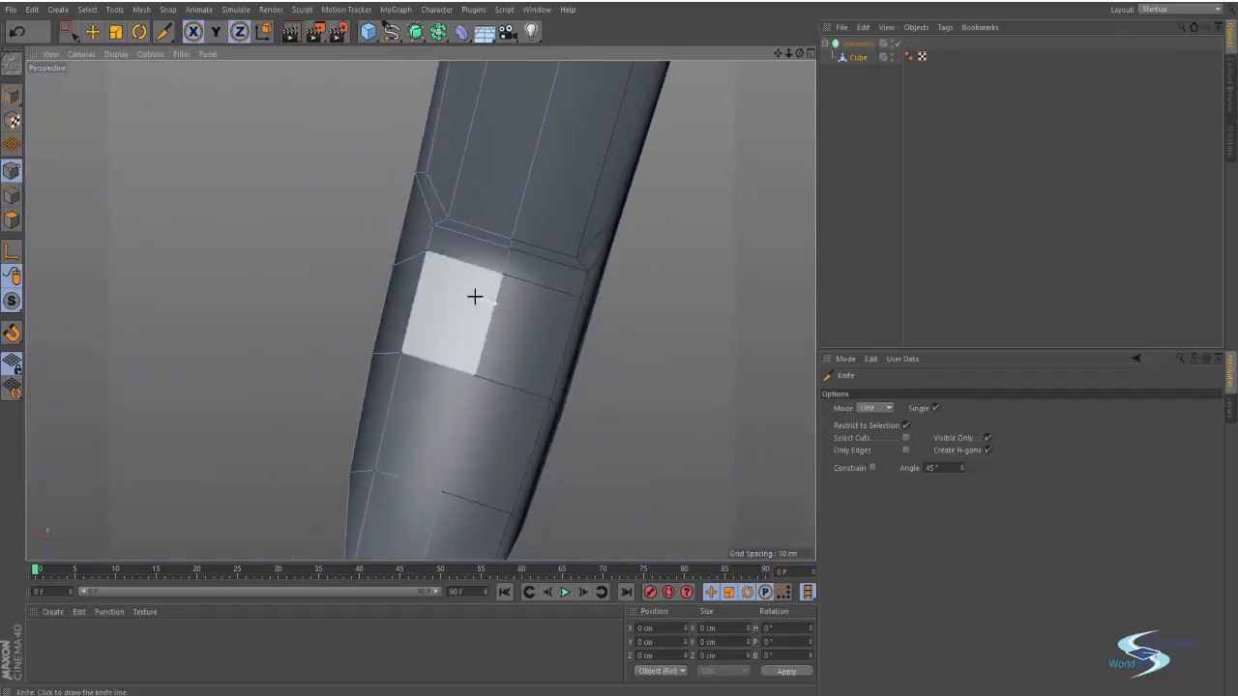
pyautogui.click(426, 252)
# Step: Knife a lengthwise line from the diagonal cut forward along the top panel of the nose
pyautogui.keyDown('alt'); pyautogui.moveTo(461, 321); pyautogui.dragTo(532, 153); pyautogui.keyUp('alt')
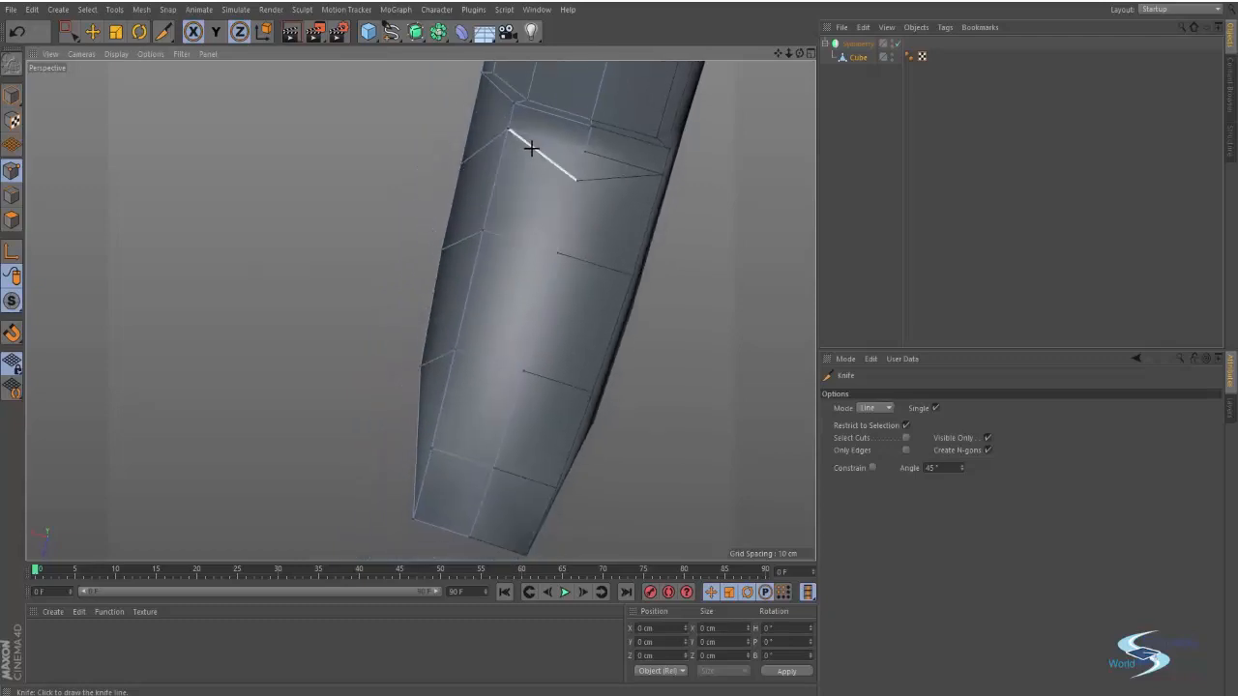
pyautogui.click(532, 147)
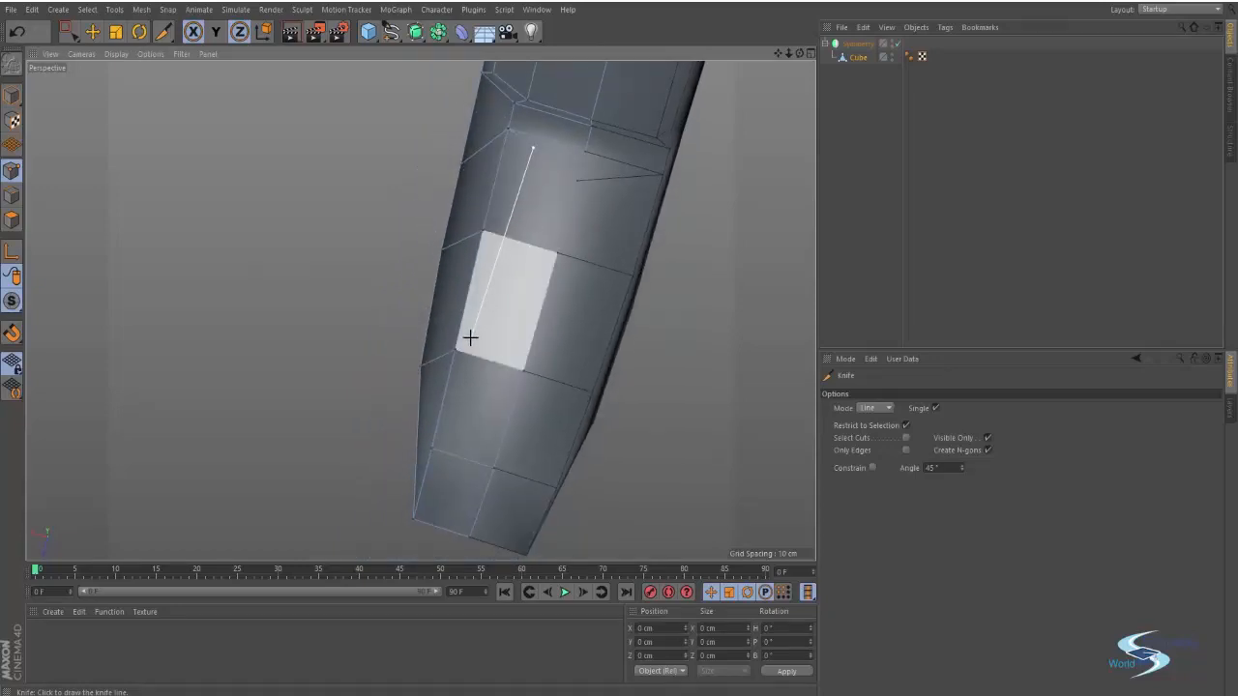
pyautogui.click(513, 232)
# Step: Switch the Knife to Loop mode and add a crosswise loop cut between the two middle cross-section edges of the nose cone
pyautogui.keyDown('alt'); pyautogui.moveTo(513, 232); pyautogui.dragTo(677, 252); pyautogui.keyUp('alt')
pyautogui.click(875, 408)
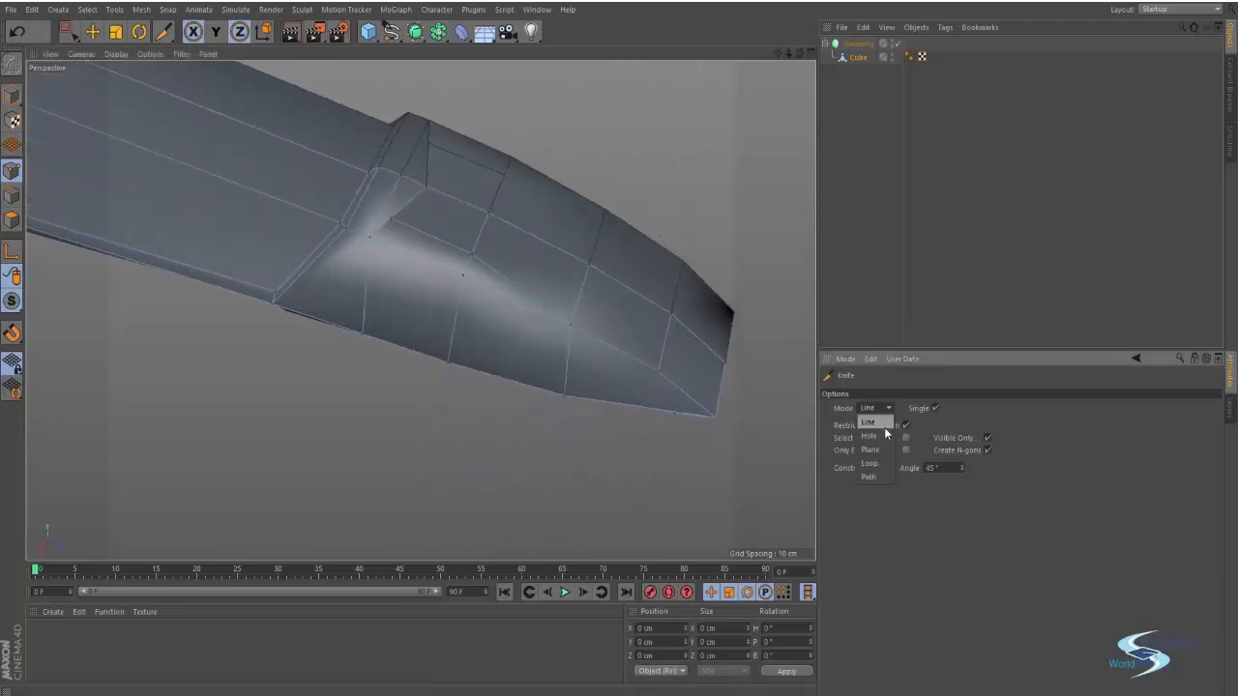
pyautogui.click(870, 463)
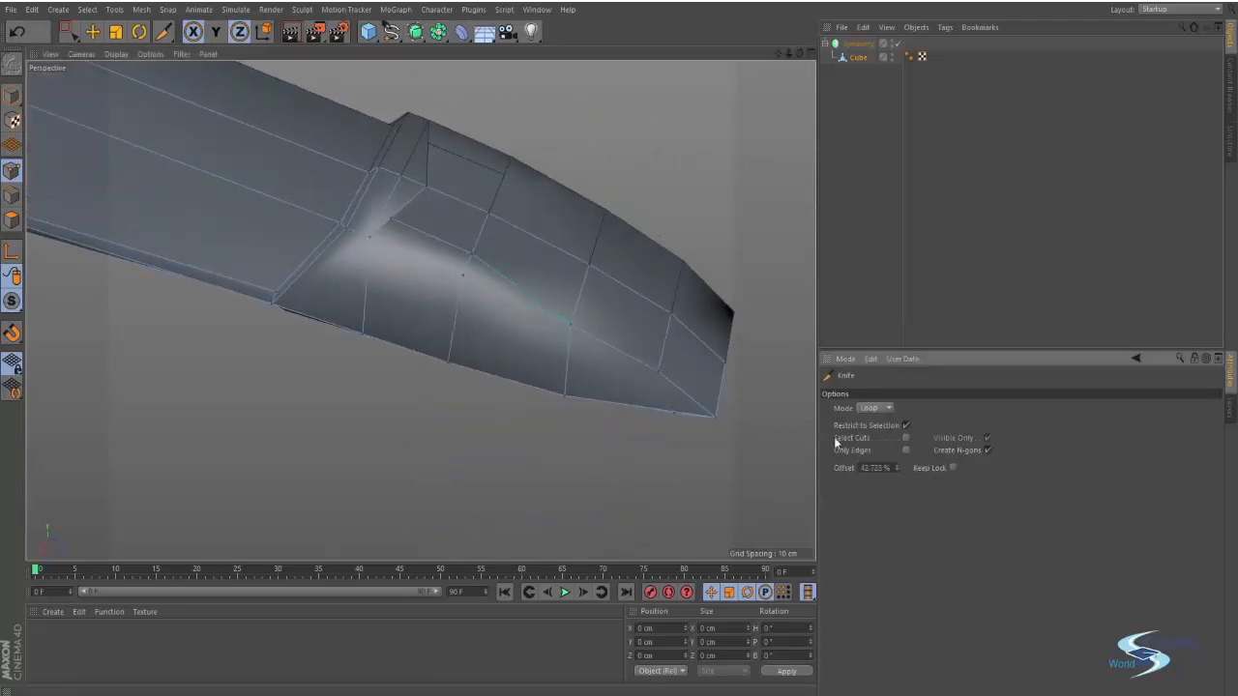
pyautogui.click(549, 243)
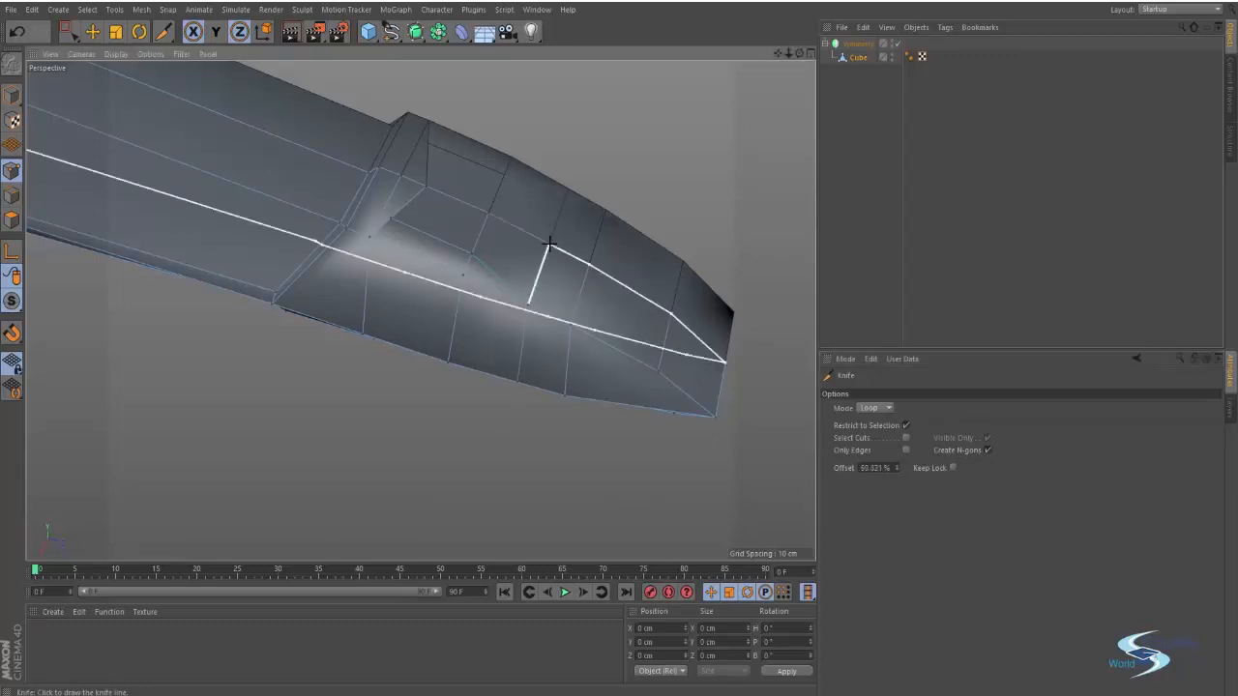
# Step: In the side view, rectangle-select the new loop's top points and move them to about X 346 cm, Y 22 cm, following the blueprint outline
pyautogui.keyDown('alt'); pyautogui.moveTo(561, 284); pyautogui.dragTo(589, 176); pyautogui.keyUp('alt')
pyautogui.middleClick(588, 176)
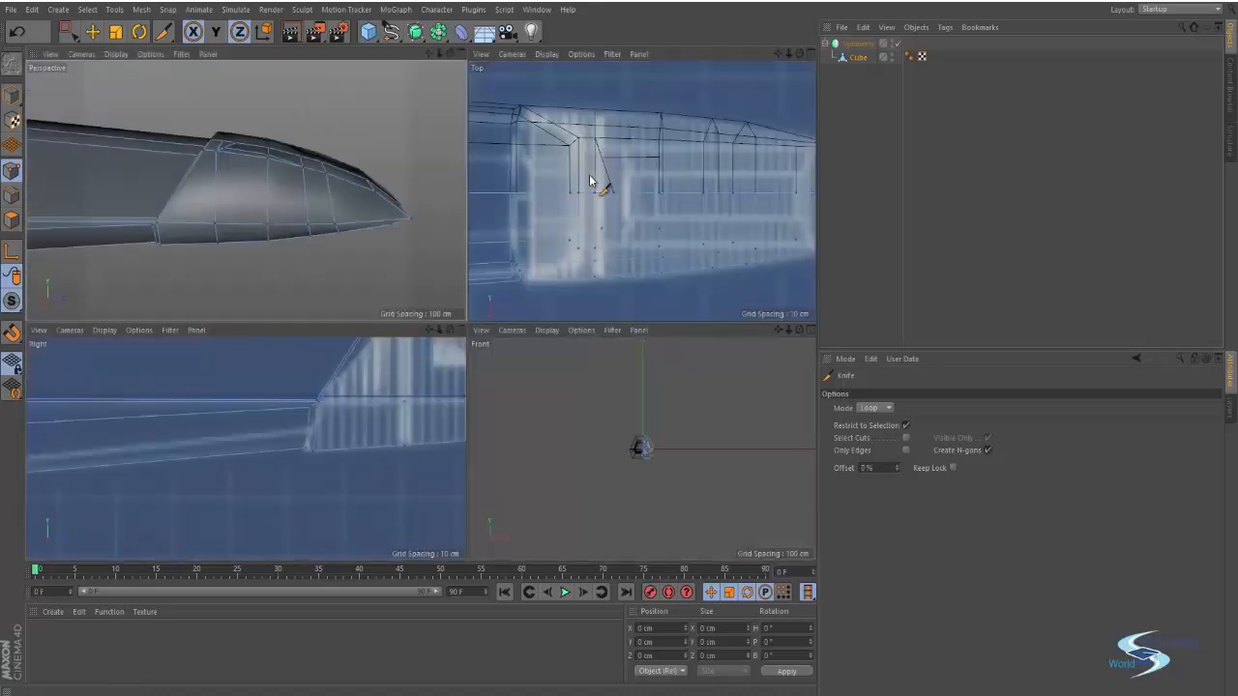
pyautogui.middleClick(450, 348)
pyautogui.scroll(-8, 571, 275)
pyautogui.scroll(6, 544, 285)
pyautogui.keyDown('alt'); pyautogui.moveTo(735, 233); pyautogui.dragTo(587, 320, button='middle'); pyautogui.keyUp('alt')
pyautogui.press('0')
pyautogui.moveTo(462, 253); pyautogui.dragTo(497, 279)
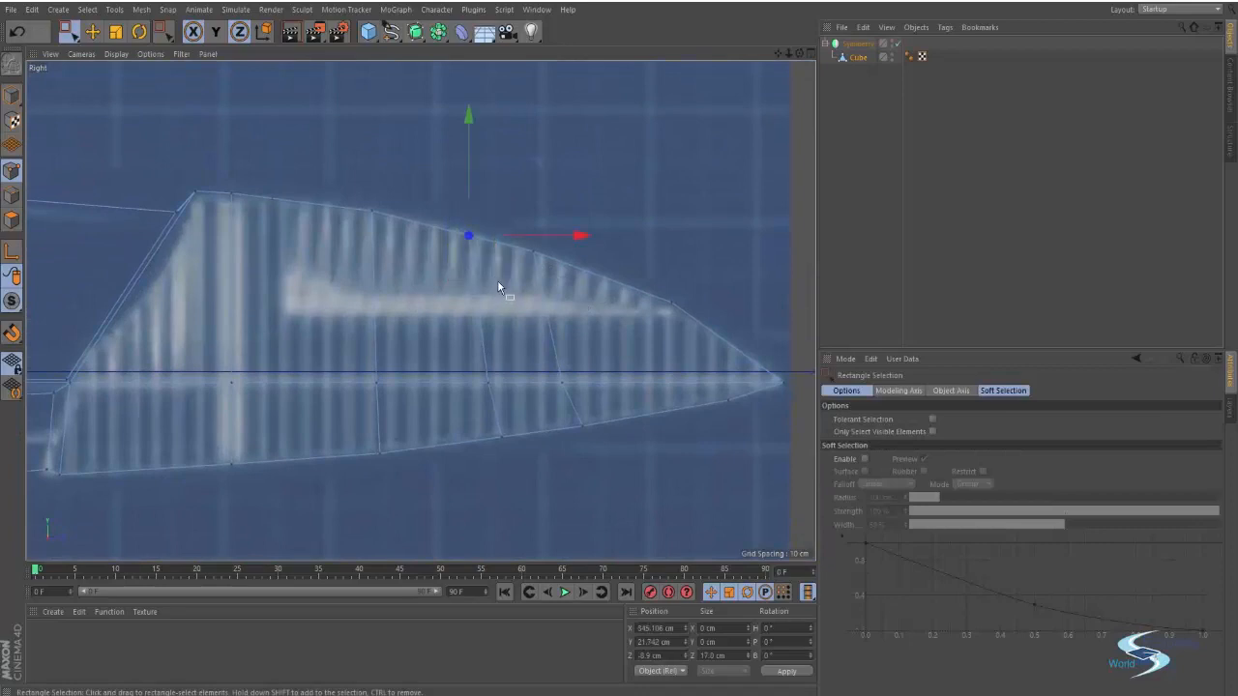
pyautogui.press('e')
pyautogui.press('0')
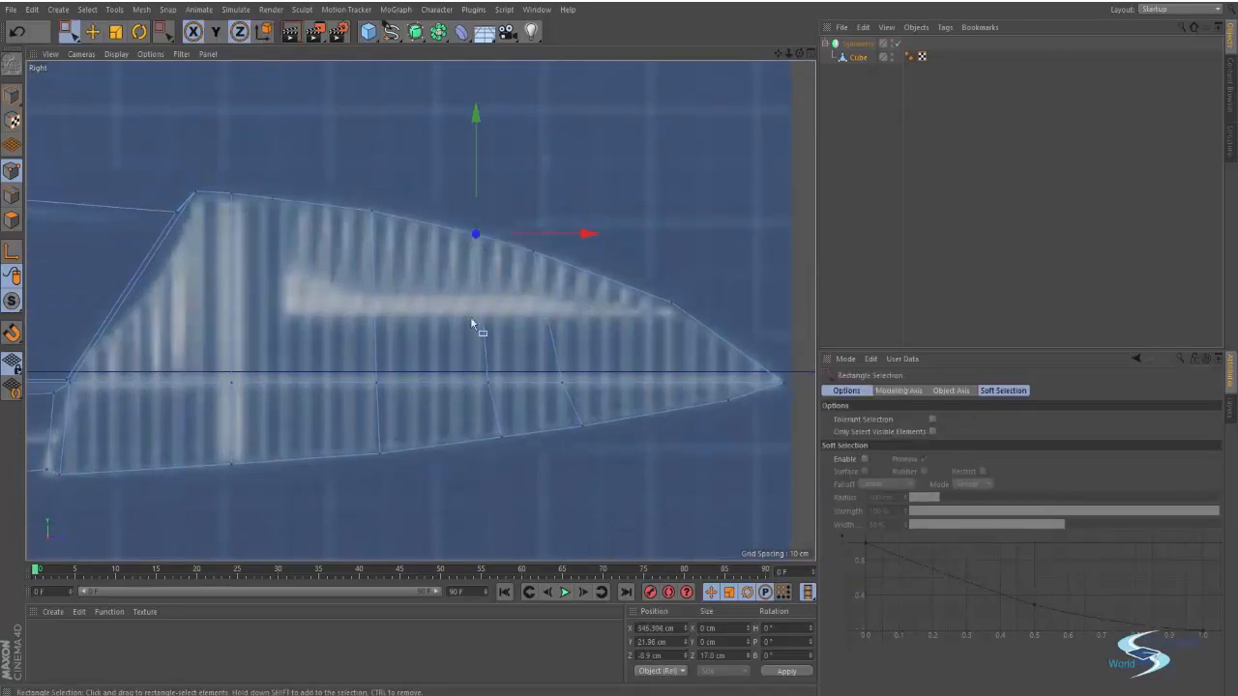
# Step: Adjust the new loop's bottom points and move the next cross-section's middle and bottom points forward along the blueprint's lower outline
pyautogui.moveTo(484, 376); pyautogui.dragTo(557, 493)
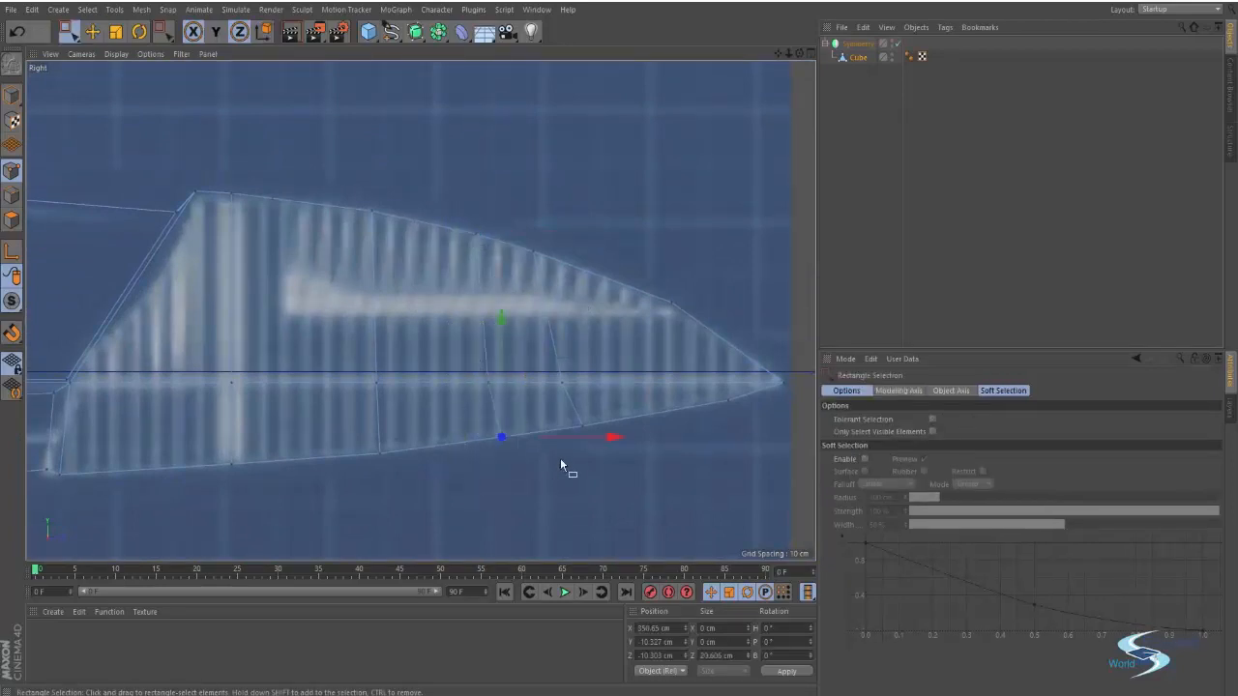
pyautogui.press('e')
pyautogui.moveTo(568, 362); pyautogui.dragTo(567, 365)
pyautogui.moveTo(637, 381); pyautogui.dragTo(675, 353)
pyautogui.moveTo(601, 397); pyautogui.dragTo(679, 374)
# Step: Move the forward cross-section's top points to about X 363 cm, Y 17 cm and the new loop's to about X 347 cm, Y 21 cm
pyautogui.moveTo(528, 251); pyautogui.dragTo(538, 259)
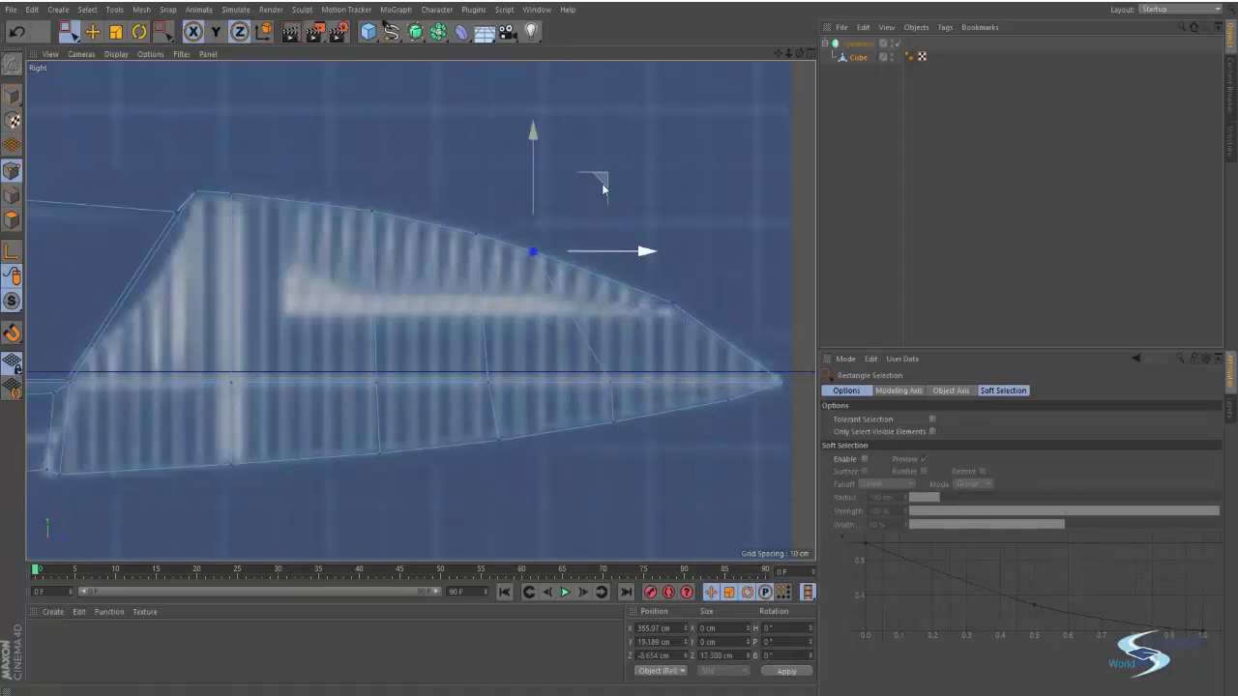
pyautogui.moveTo(601, 183); pyautogui.dragTo(643, 194)
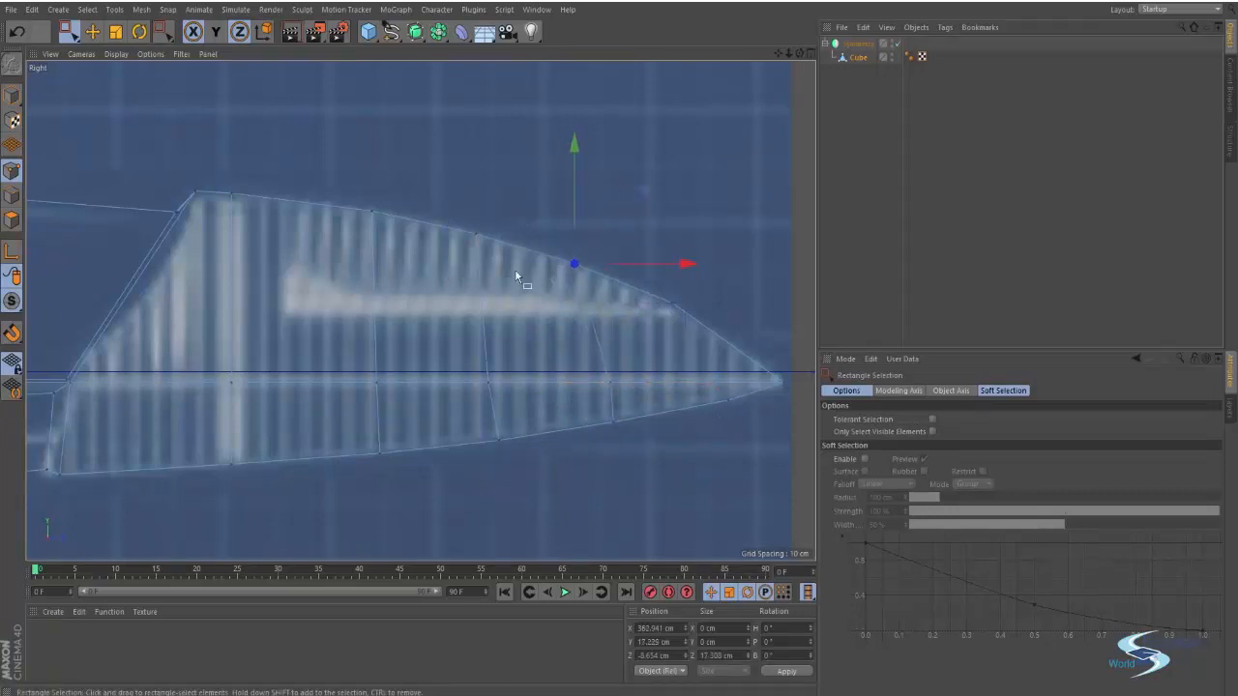
pyautogui.press('e')
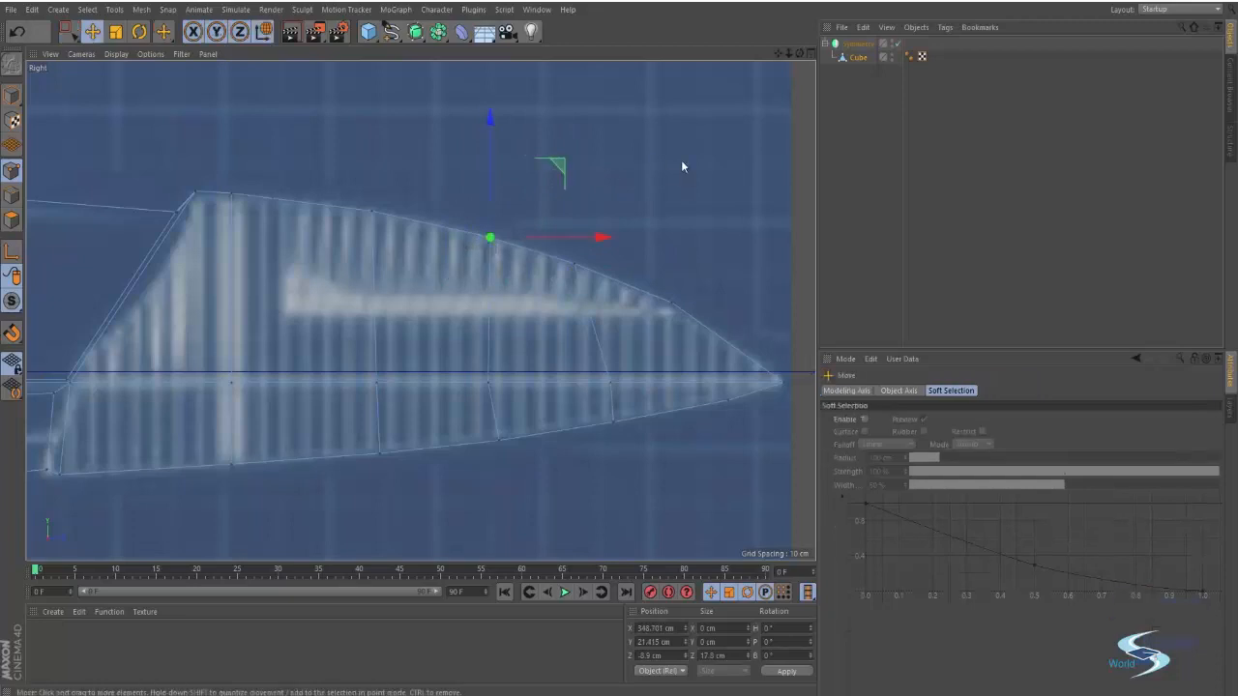
# Step: Knife a diagonal from the lengthwise cut's front end to the next cross-section's outer corner, plus a crosswise line from that diagonal to the centre edge
pyautogui.middleClick(577, 193)
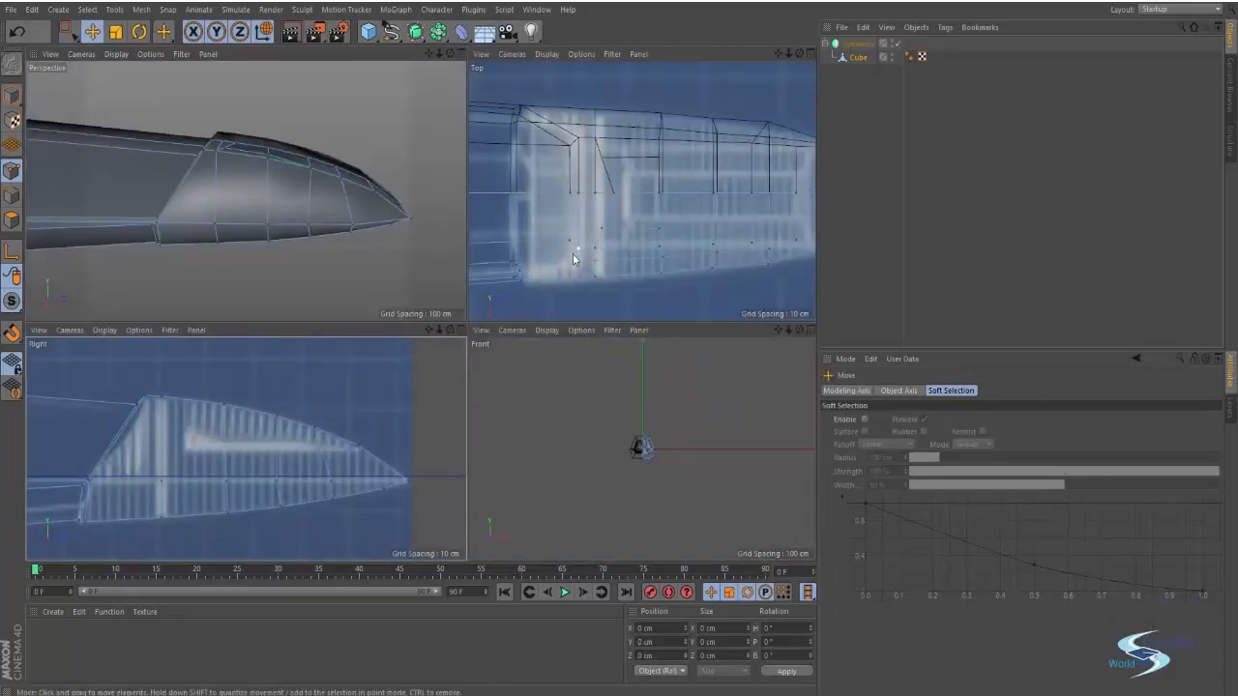
pyautogui.middleClick(285, 189)
pyautogui.keyDown('alt'); pyautogui.moveTo(285, 185); pyautogui.dragTo(525, 305); pyautogui.keyUp('alt')
pyautogui.press('k')
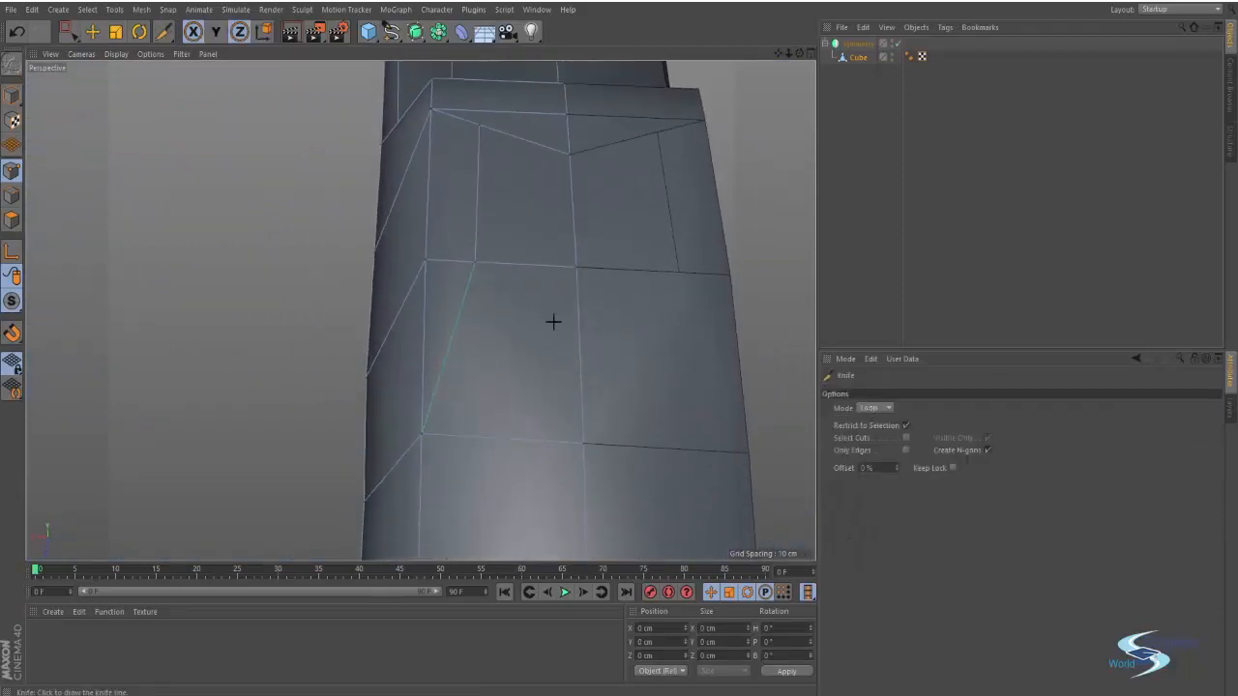
pyautogui.click(475, 262)
pyautogui.click(425, 432)
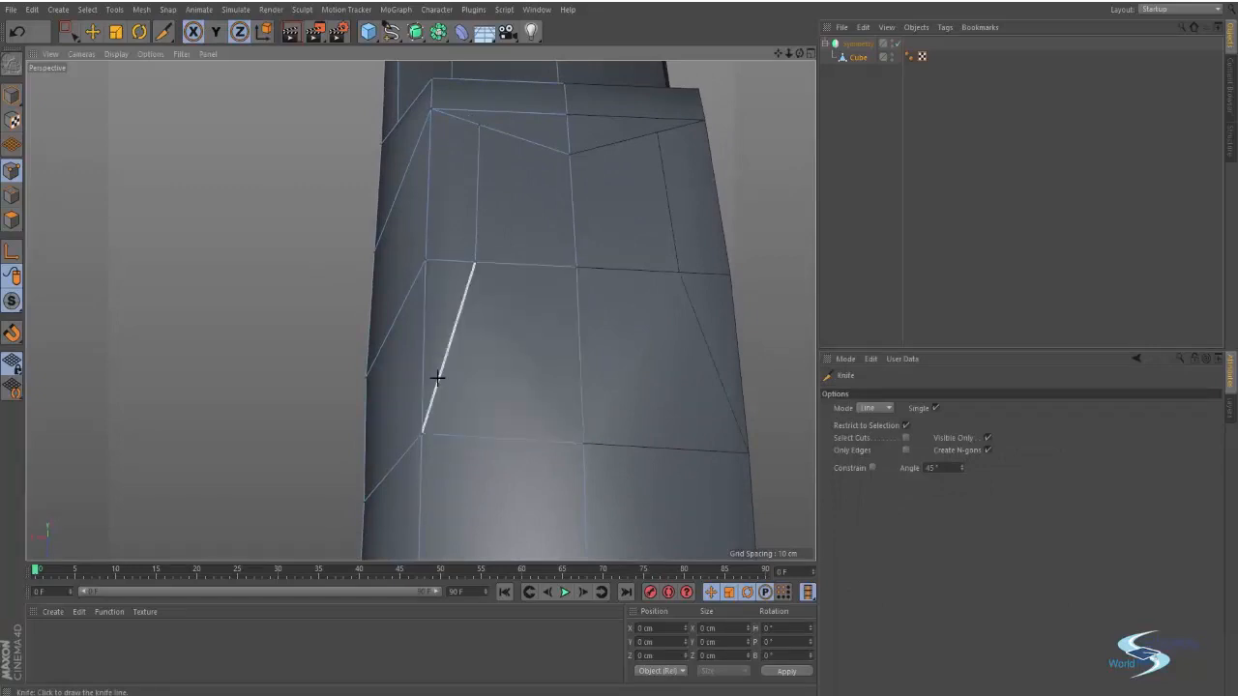
pyautogui.click(439, 378)
pyautogui.click(581, 389)
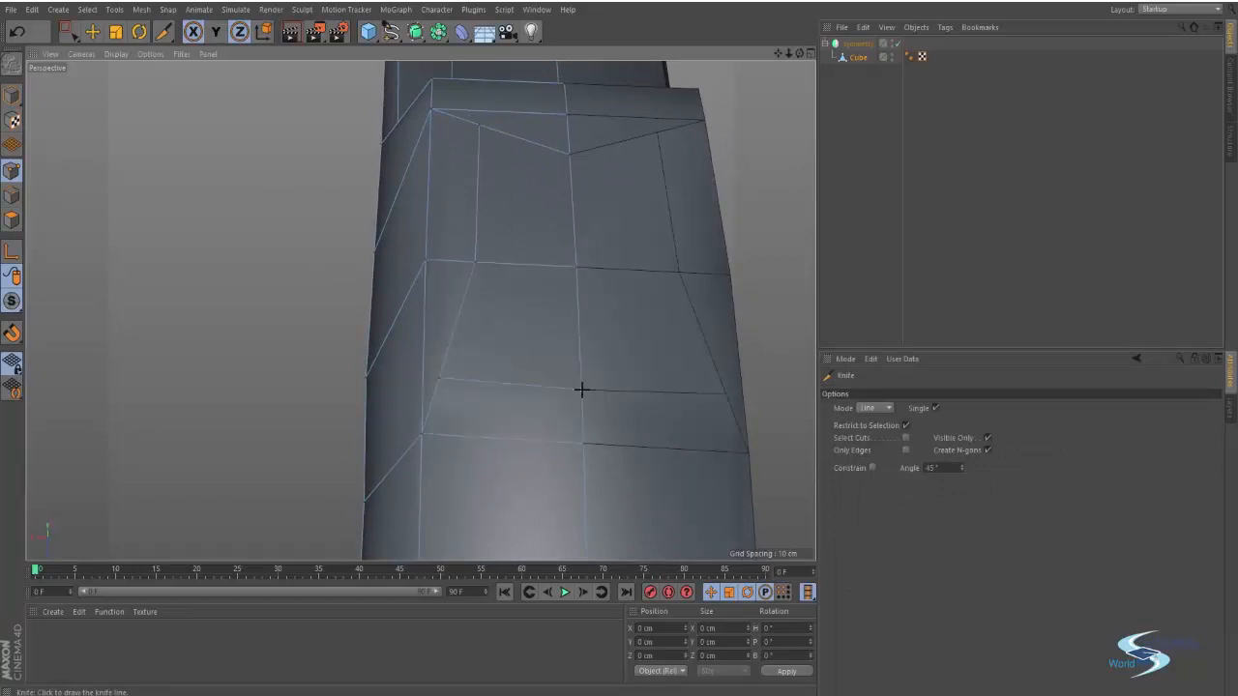
# Step: Select the two lengthwise edges bordering the top recess outline and scale them to zero width along Z so they line up
pyautogui.keyDown('alt'); pyautogui.moveTo(580, 387); pyautogui.dragTo(584, 316); pyautogui.keyUp('alt')
pyautogui.press('e')
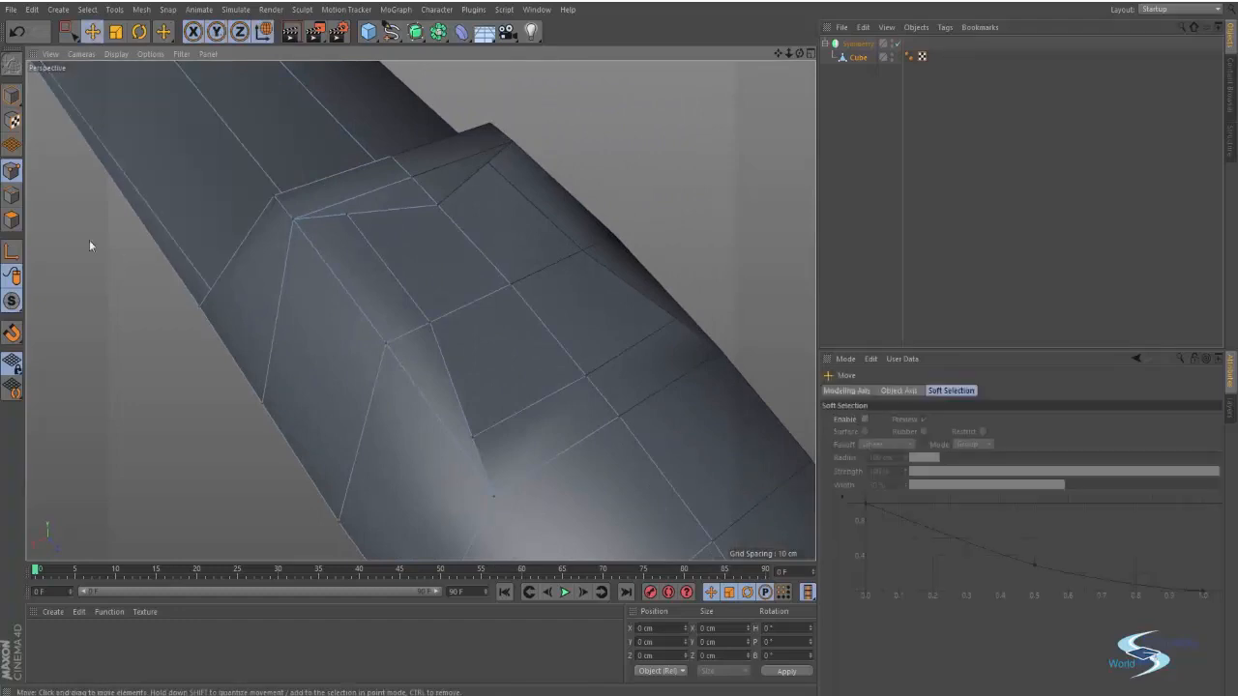
pyautogui.click(12, 195)
pyautogui.click(421, 311)
pyautogui.keyDown('shift'); pyautogui.click(457, 385); pyautogui.keyUp('shift')
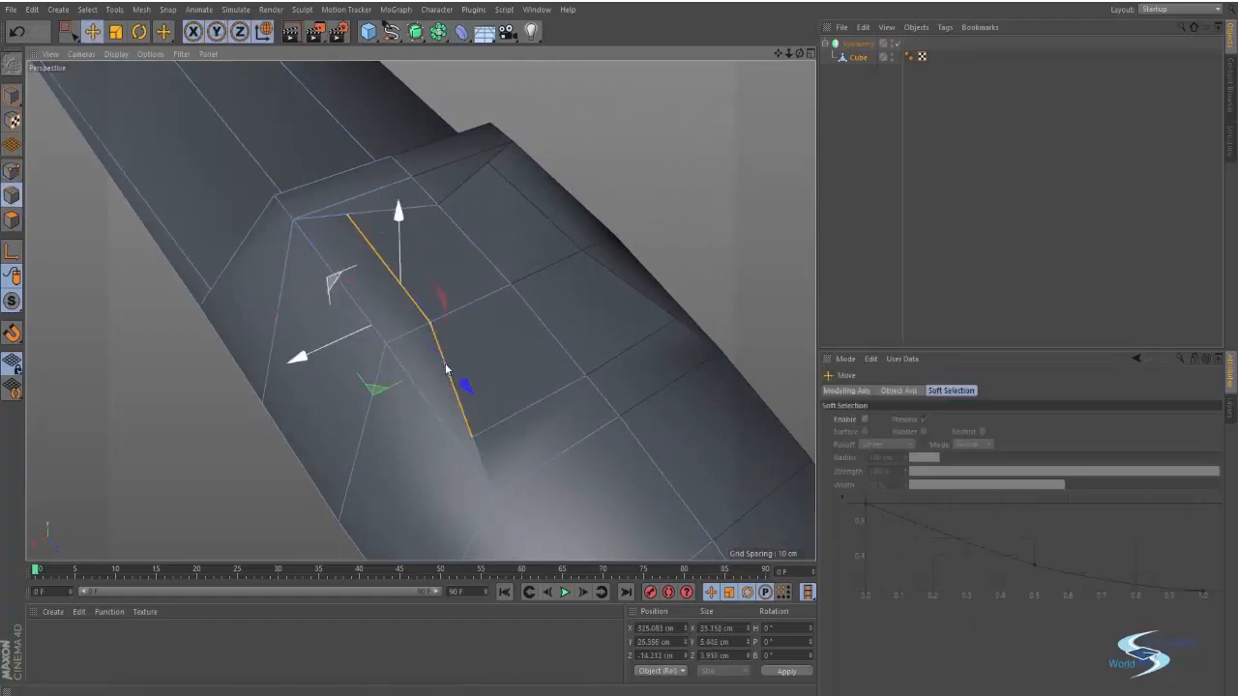
pyautogui.press('t')
pyautogui.moveTo(483, 274); pyautogui.dragTo(369, 340)
pyautogui.press('e')
pyautogui.keyDown('alt'); pyautogui.moveTo(372, 225); pyautogui.dragTo(398, 212); pyautogui.keyUp('alt')
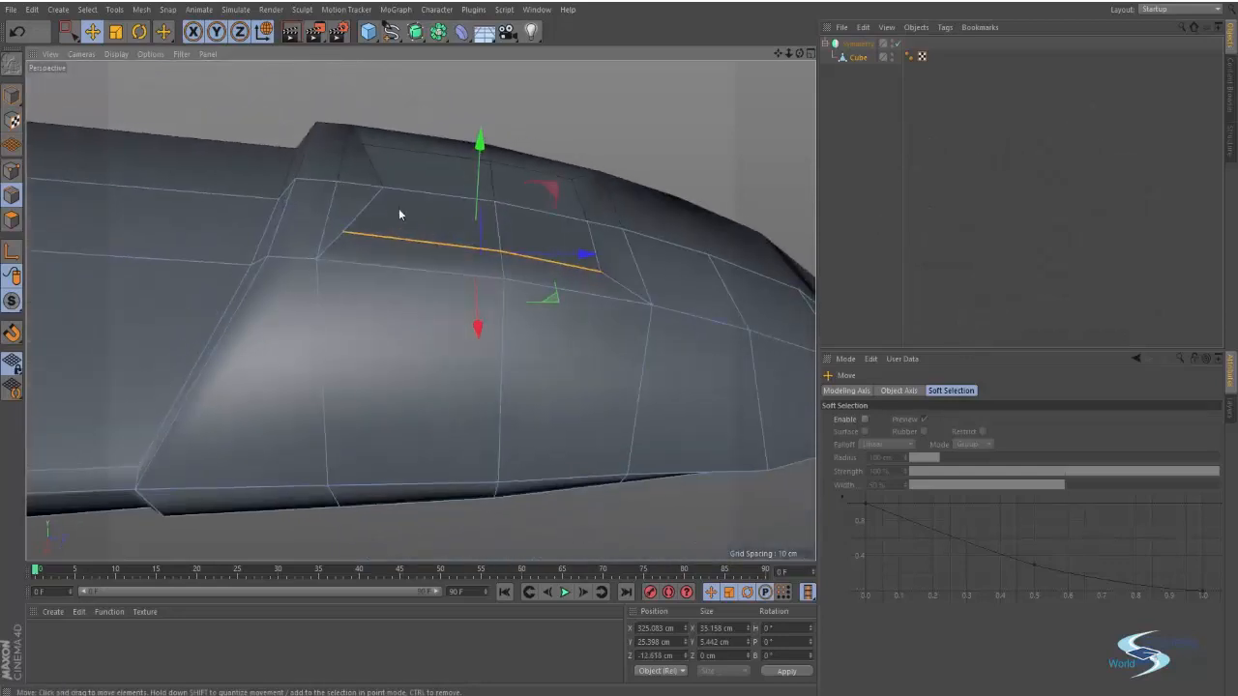
# Step: Slide the centre point at the inner end of the rear diagonal rearward along the centre edge
pyautogui.click(11, 170)
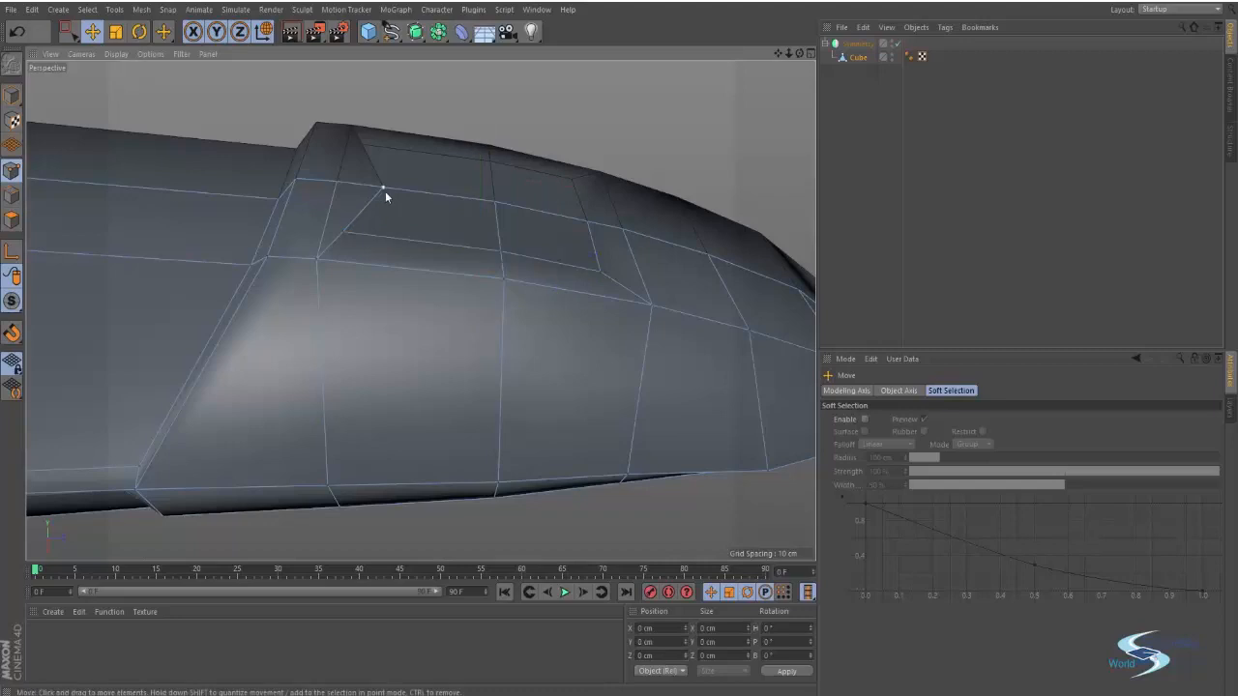
pyautogui.click(385, 190)
pyautogui.rightClick(385, 191)
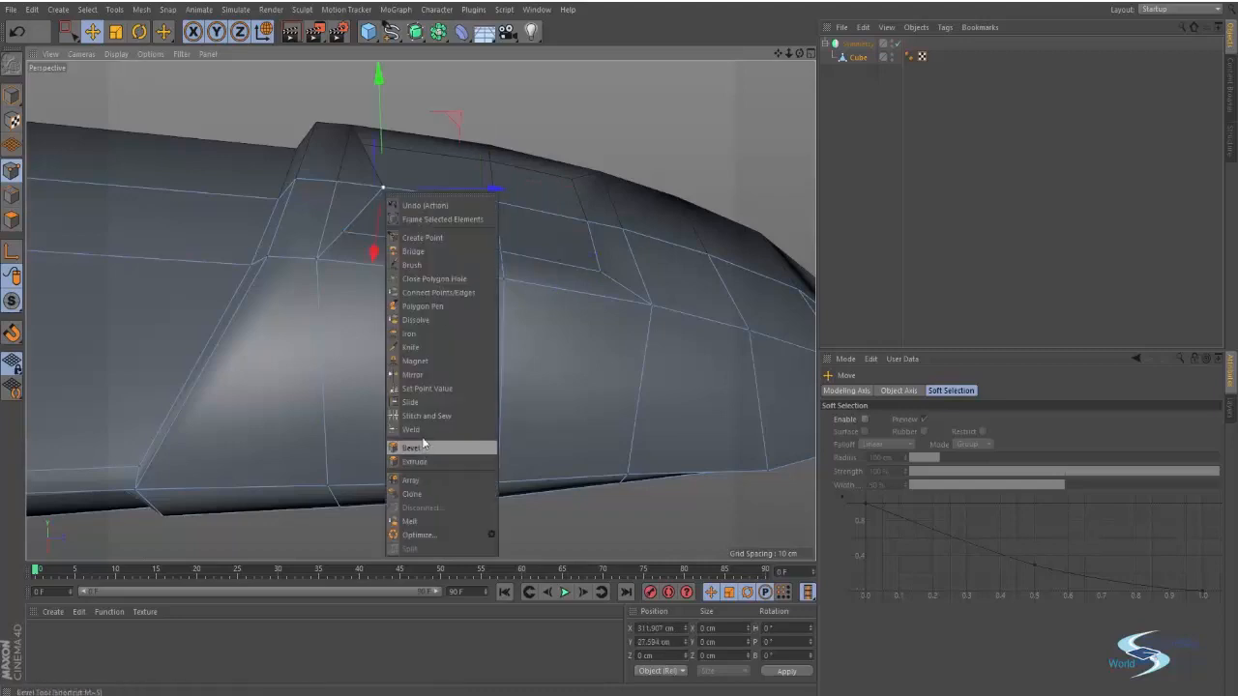
pyautogui.click(411, 401)
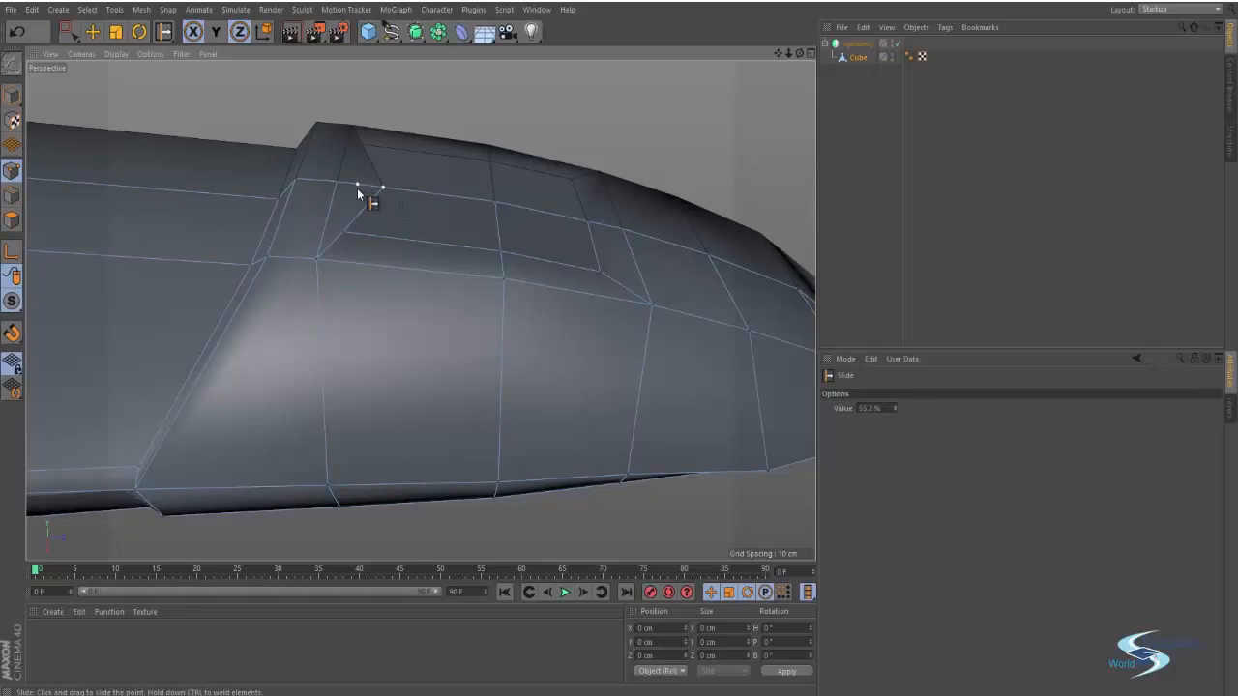
# Step: Select the recess outline's two rear points, scale them to zero length along X, and nudge the resulting straight crosswise edge
pyautogui.keyDown('alt'); pyautogui.moveTo(590, 223); pyautogui.dragTo(406, 224); pyautogui.keyUp('alt')
pyautogui.press('0')
pyautogui.press('t')
pyautogui.press('e')
pyautogui.keyDown('alt'); pyautogui.moveTo(441, 171); pyautogui.dragTo(399, 211); pyautogui.keyUp('alt')
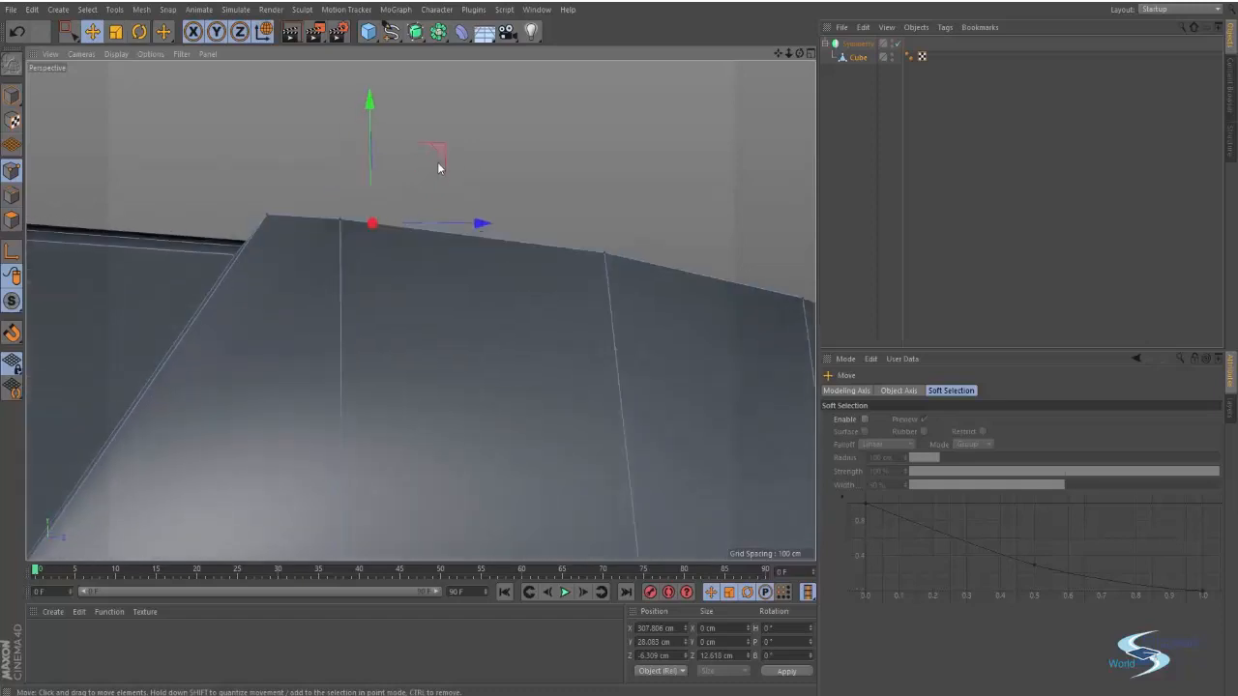
pyautogui.moveTo(439, 158); pyautogui.dragTo(440, 160)
pyautogui.keyDown('alt'); pyautogui.moveTo(411, 197); pyautogui.dragTo(385, 211); pyautogui.keyUp('alt')
# Step: Select the recess outline's two front points and scale them to zero length along X to straighten the front edge
pyautogui.keyDown('alt'); pyautogui.moveTo(387, 262); pyautogui.dragTo(626, 375); pyautogui.keyUp('alt')
pyautogui.press('0')
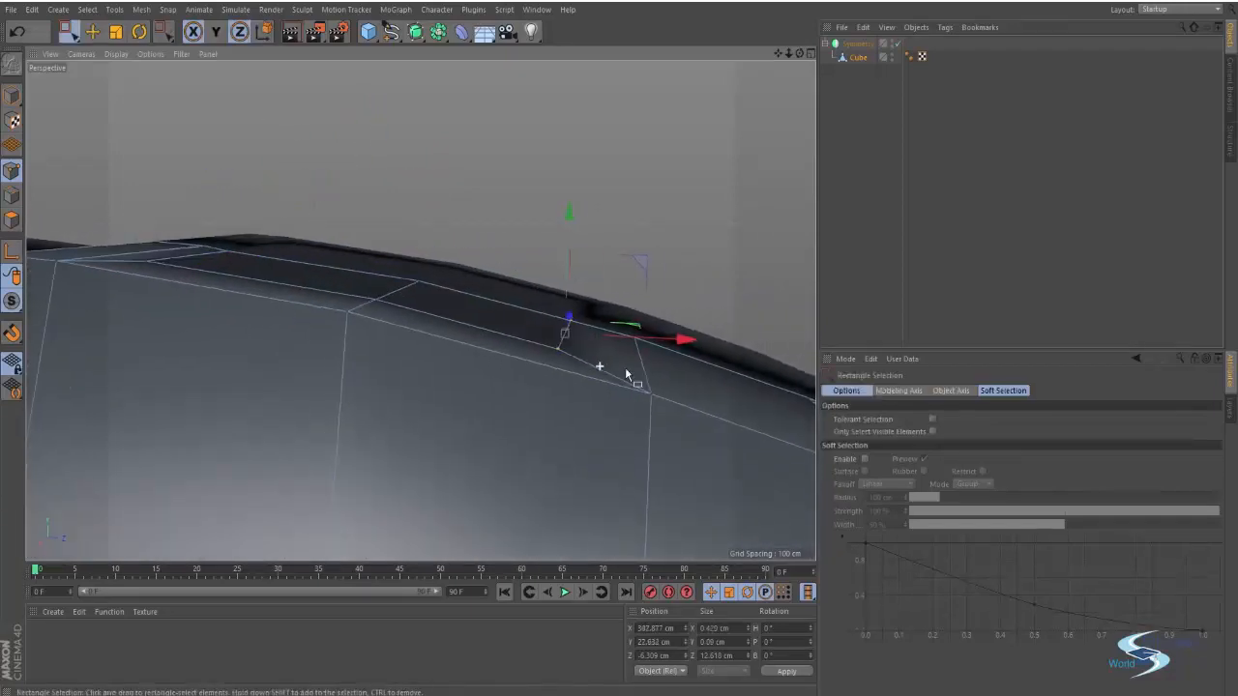
pyautogui.press('t')
pyautogui.moveTo(635, 312); pyautogui.dragTo(587, 270)
pyautogui.press('e')
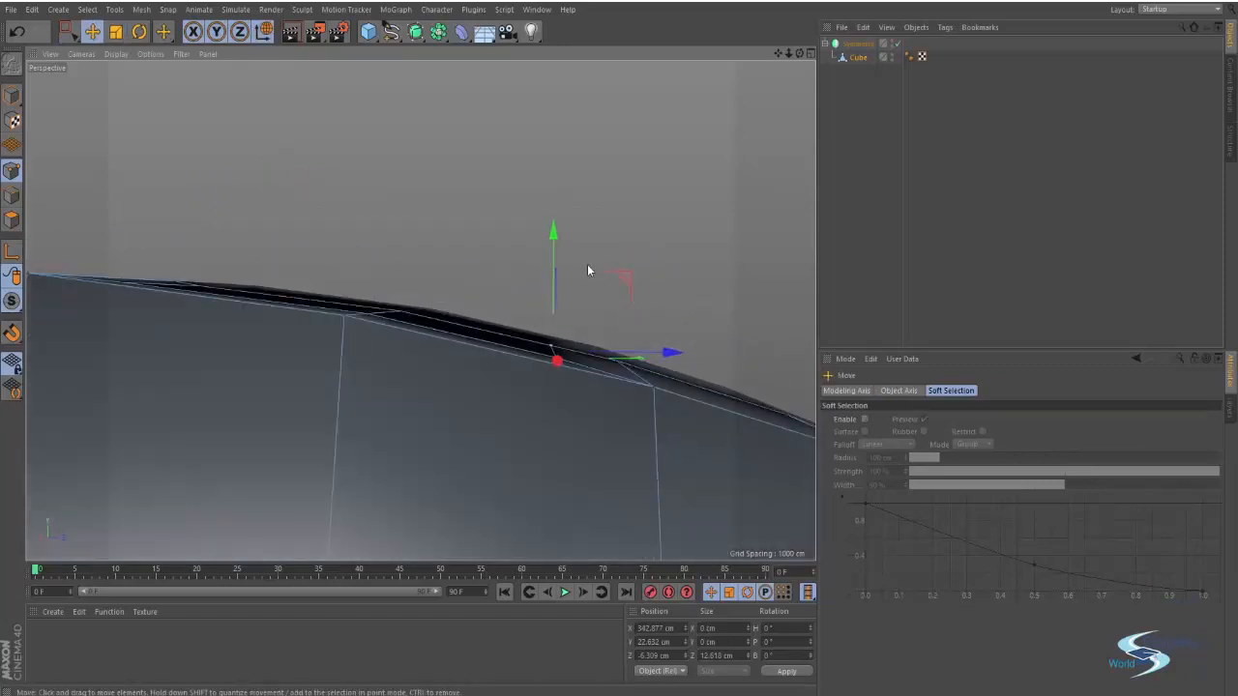
# Step: In the side view, select the recess's rear points and raise them onto the profile line at about X 308 cm, Y 28 cm
pyautogui.middleClick(587, 270)
pyautogui.middleClick(316, 445)
pyautogui.scroll(10, 461, 258)
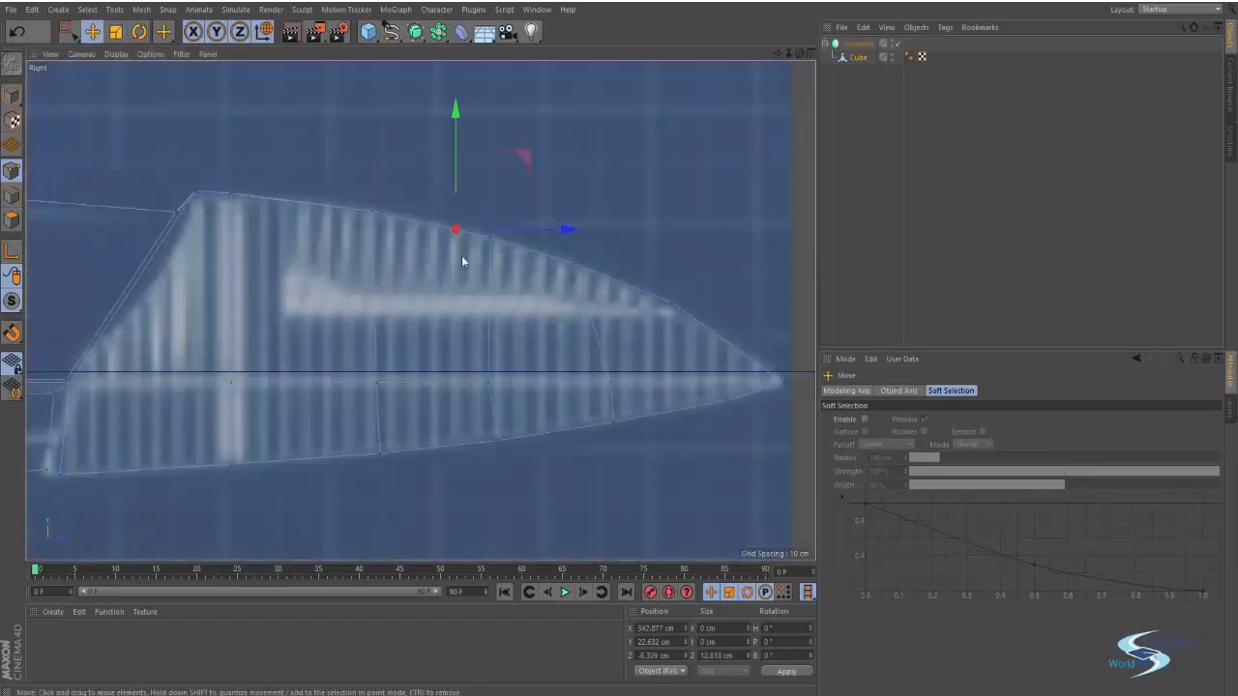
pyautogui.keyDown('alt'); pyautogui.moveTo(507, 245); pyautogui.dragTo(189, 303); pyautogui.keyUp('alt')
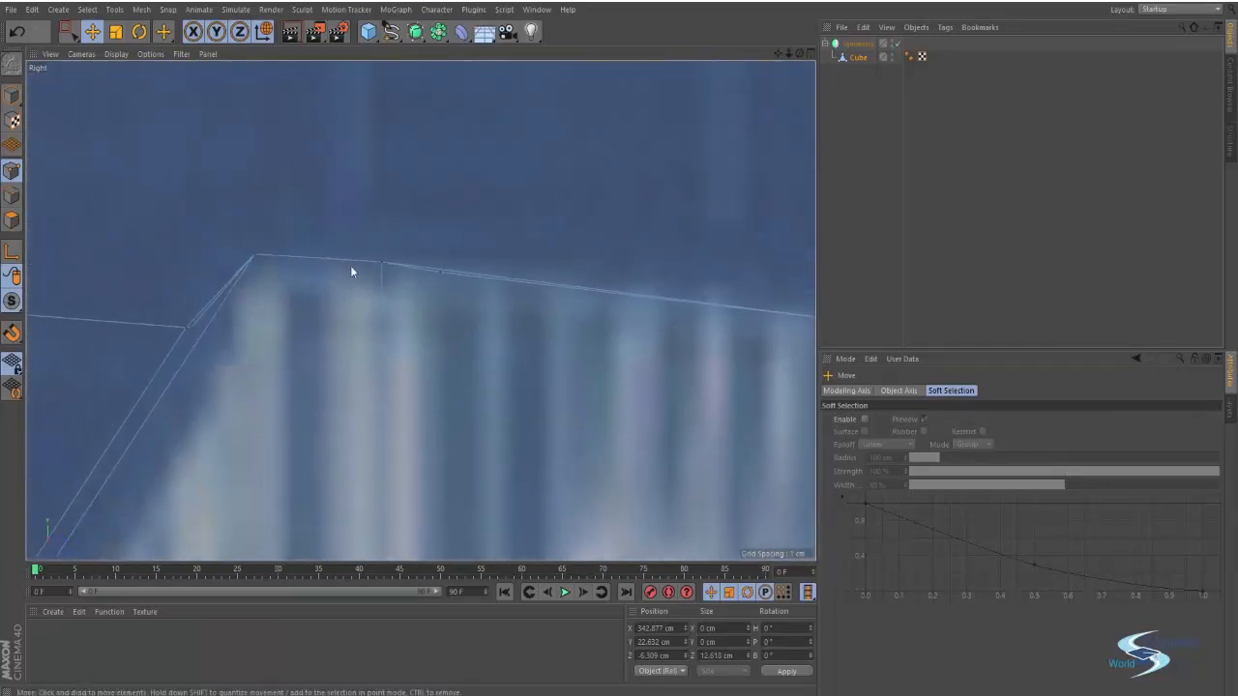
pyautogui.press('0')
pyautogui.moveTo(431, 243); pyautogui.dragTo(495, 329)
pyautogui.scroll(8, 410, 287)
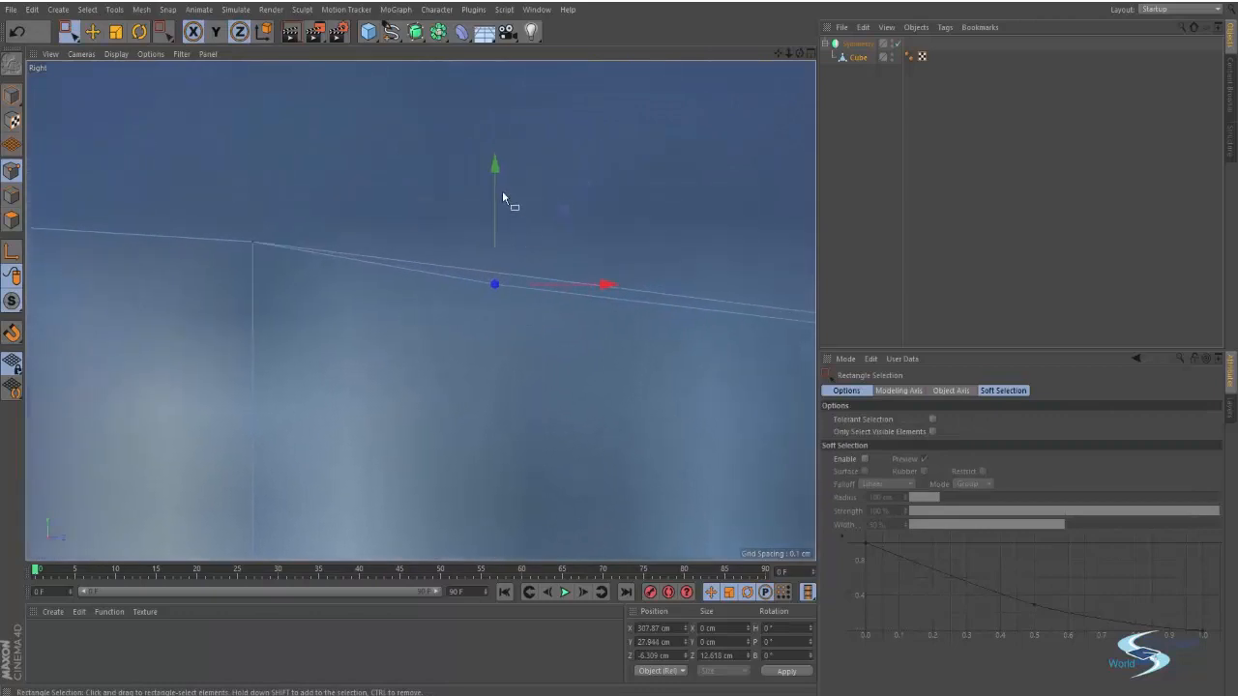
pyautogui.press('e')
pyautogui.moveTo(496, 187); pyautogui.dragTo(509, 176)
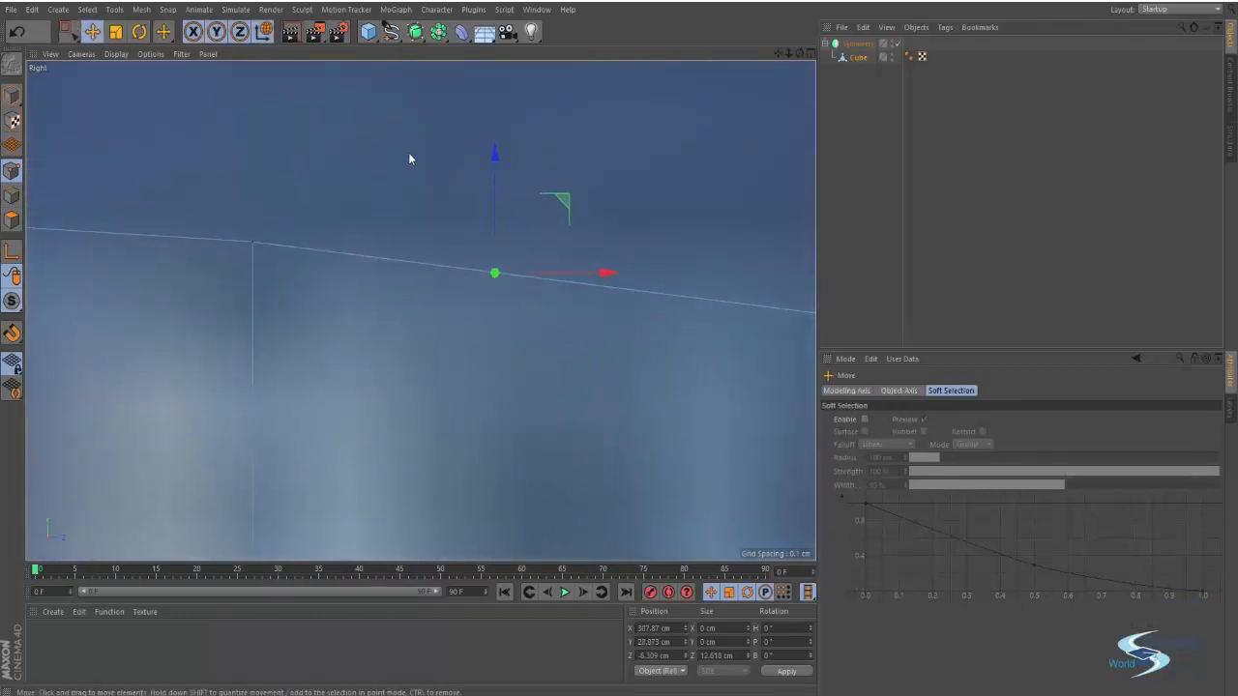
pyautogui.click(387, 180)
# Step: Extrude the two polygons inside the recess outline down into the nose, flatten them to zero height, and reposition them as the floor
pyautogui.keyDown('alt'); pyautogui.moveTo(387, 180); pyautogui.dragTo(257, 302, button='right'); pyautogui.keyUp('alt')
pyautogui.middleClick(351, 324)
pyautogui.middleClick(445, 322)
pyautogui.scroll(-6, 410, 334)
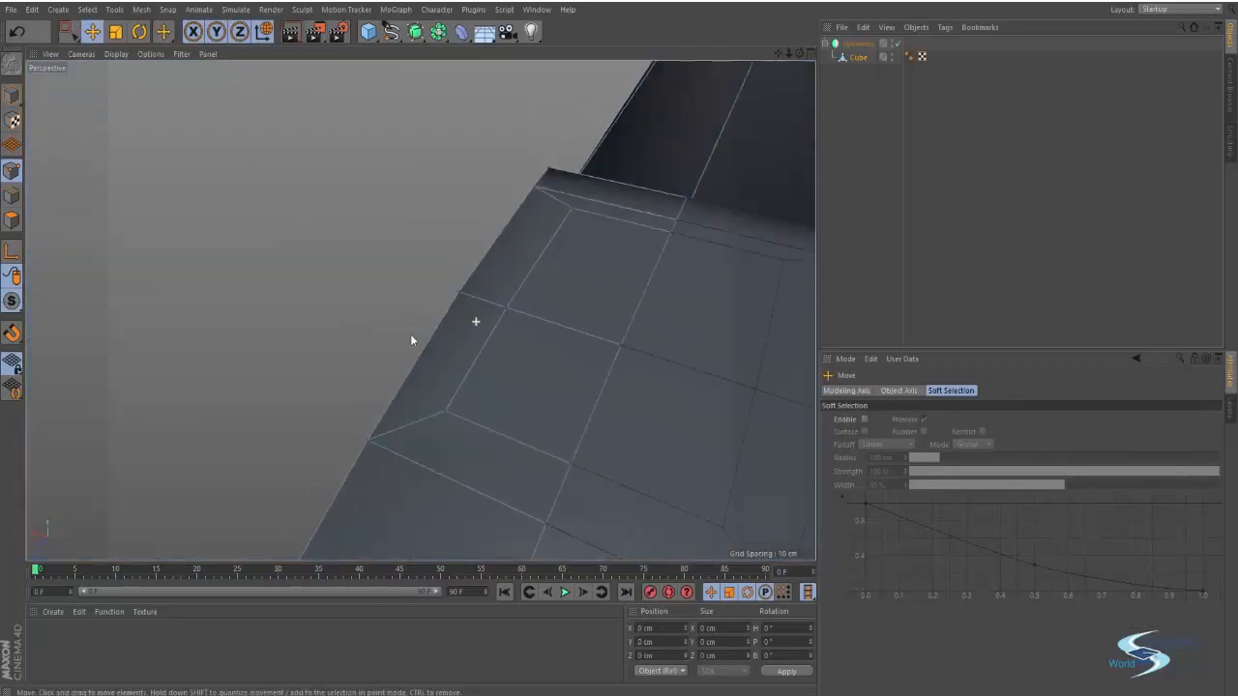
pyautogui.click(14, 221)
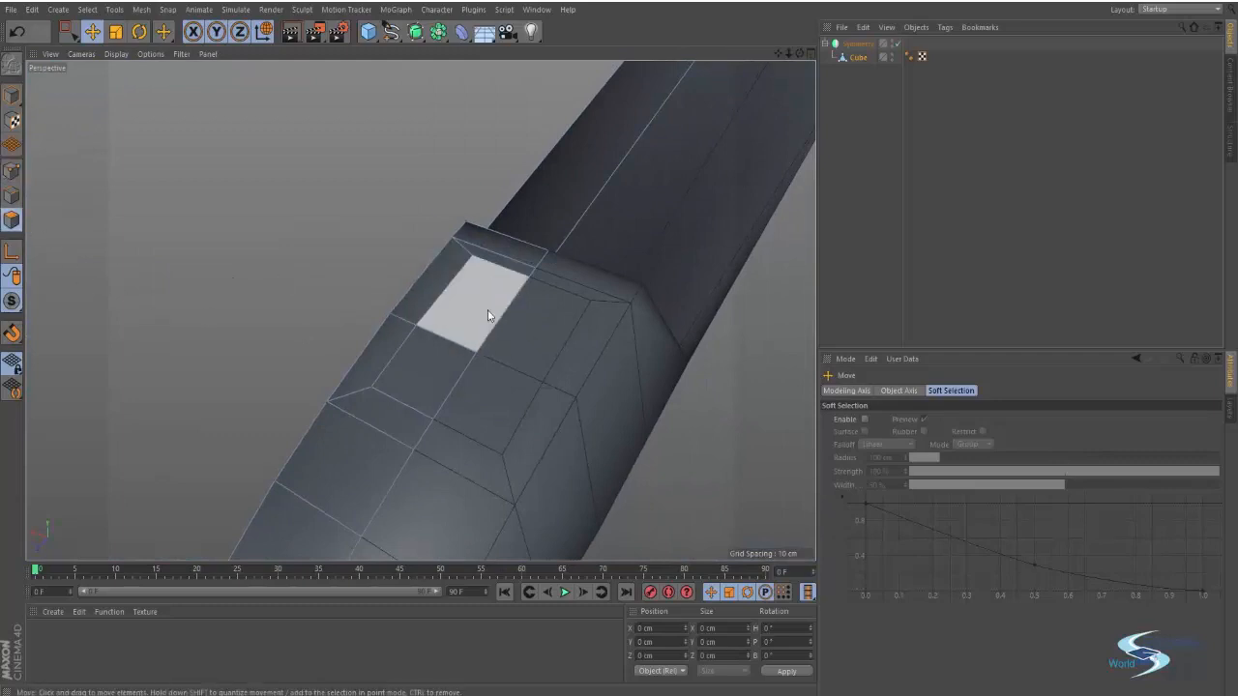
pyautogui.click(487, 310)
pyautogui.keyDown('shift'); pyautogui.click(451, 381); pyautogui.keyUp('shift')
pyautogui.keyDown('alt'); pyautogui.moveTo(373, 348); pyautogui.dragTo(453, 373); pyautogui.keyUp('alt')
pyautogui.keyDown('alt'); pyautogui.moveTo(420, 310); pyautogui.dragTo(472, 381); pyautogui.keyUp('alt')
pyautogui.press('t')
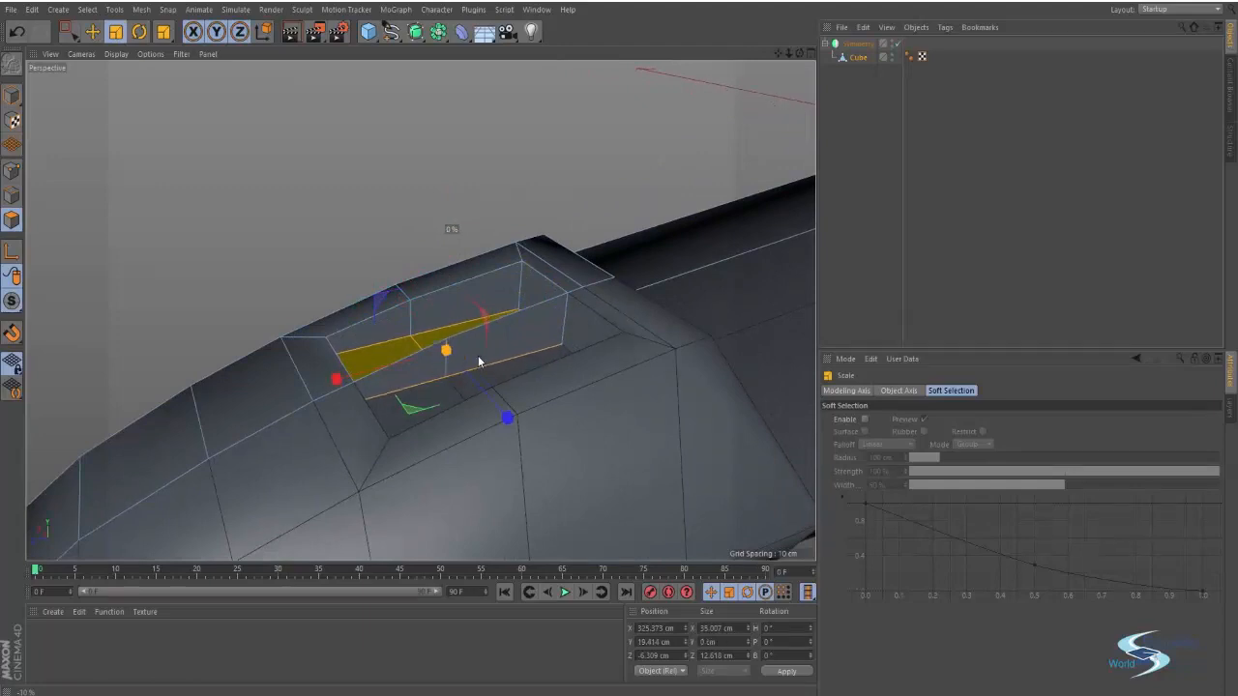
pyautogui.press('e')
pyautogui.moveTo(453, 244); pyautogui.dragTo(674, 331)
# Step: Delete the two wall polygons that the extrusion left along the recess's centre line
pyautogui.click(472, 313)
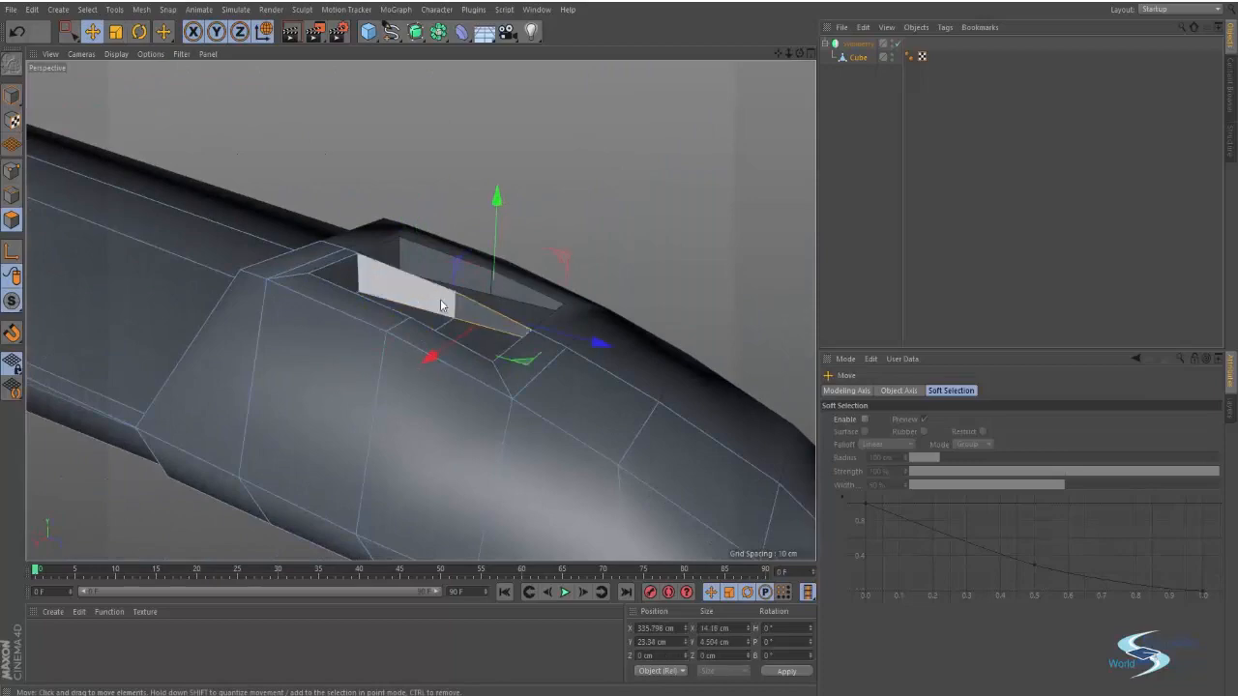
pyautogui.keyDown('shift'); pyautogui.click(439, 299); pyautogui.keyUp('shift')
pyautogui.press('Delete')
# Step: Move the recess floor's front edge rearward so the front of the recess slopes gently up to the rim
pyautogui.keyDown('alt'); pyautogui.moveTo(400, 294); pyautogui.dragTo(265, 293); pyautogui.keyUp('alt')
pyautogui.keyDown('alt'); pyautogui.moveTo(265, 293); pyautogui.dragTo(406, 308, button='right'); pyautogui.keyUp('alt')
pyautogui.keyDown('alt'); pyautogui.moveTo(354, 333); pyautogui.dragTo(90, 247); pyautogui.keyUp('alt')
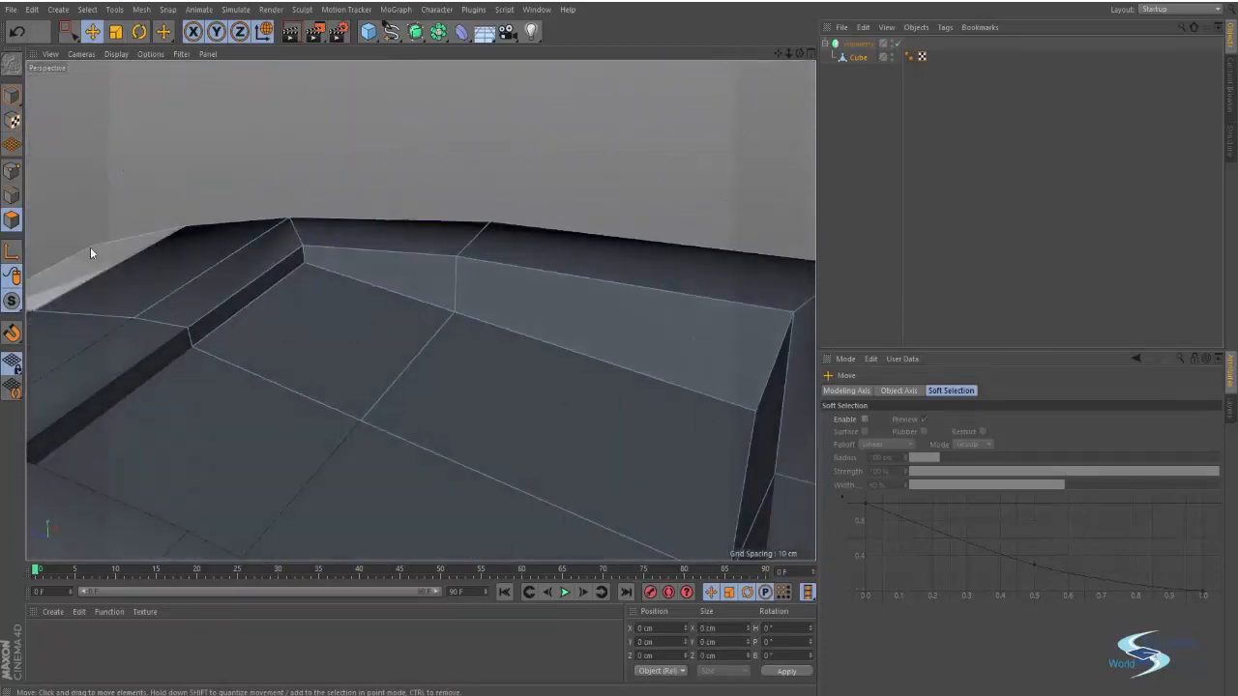
pyautogui.click(12, 198)
pyautogui.click(273, 294)
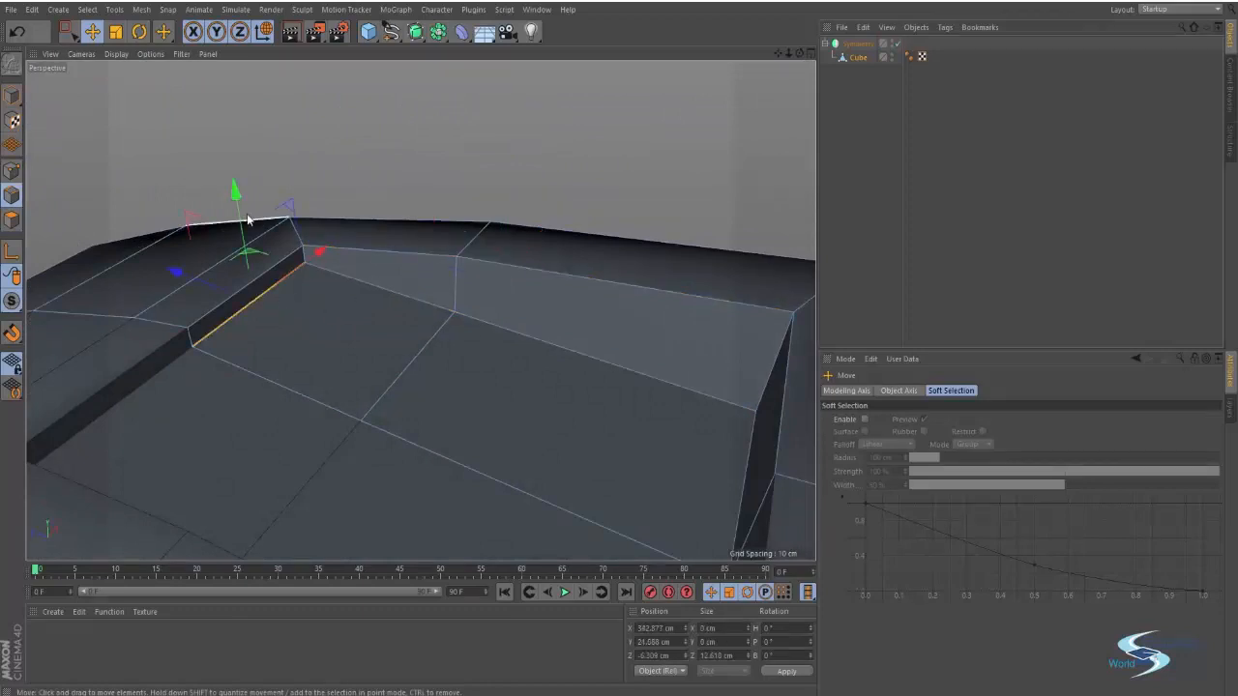
pyautogui.moveTo(179, 221); pyautogui.dragTo(282, 243)
# Step: Select the recess floor's middle crosswise edge and raise it to about Y 21.5 cm
pyautogui.click(439, 341)
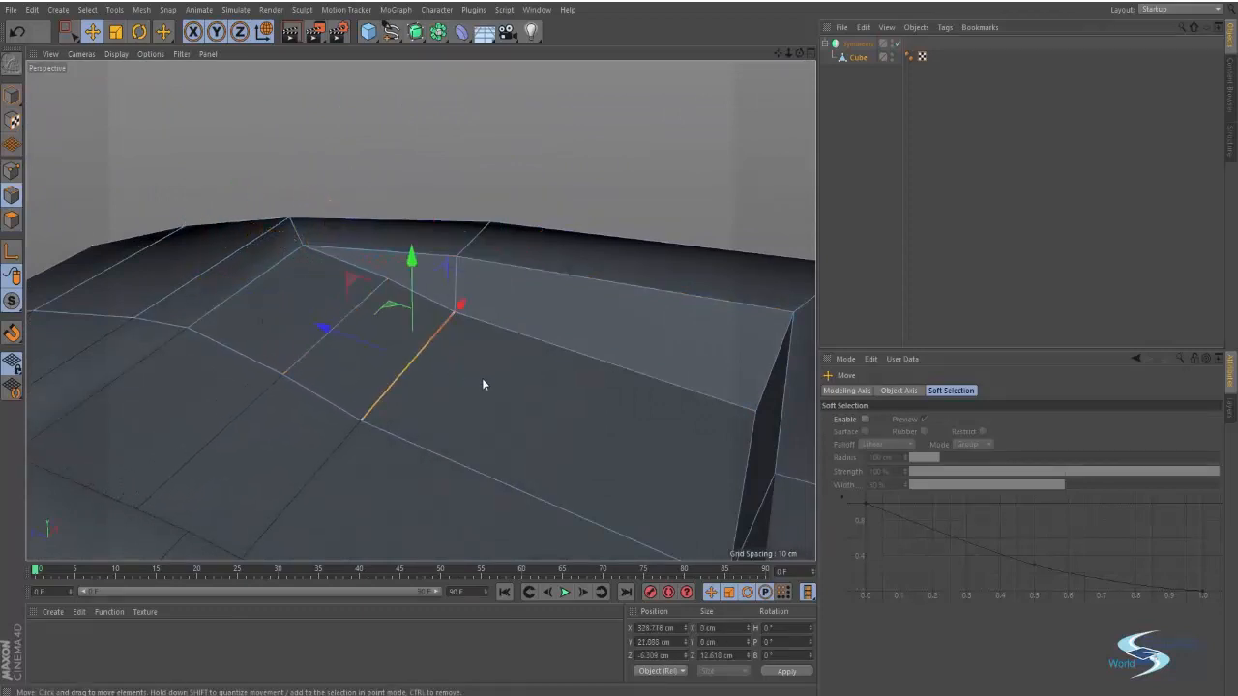
pyautogui.keyDown('alt'); pyautogui.moveTo(511, 320); pyautogui.dragTo(643, 336); pyautogui.keyUp('alt')
pyautogui.moveTo(419, 279); pyautogui.dragTo(471, 267)
pyautogui.keyDown('alt'); pyautogui.moveTo(471, 267); pyautogui.dragTo(596, 268); pyautogui.keyUp('alt')
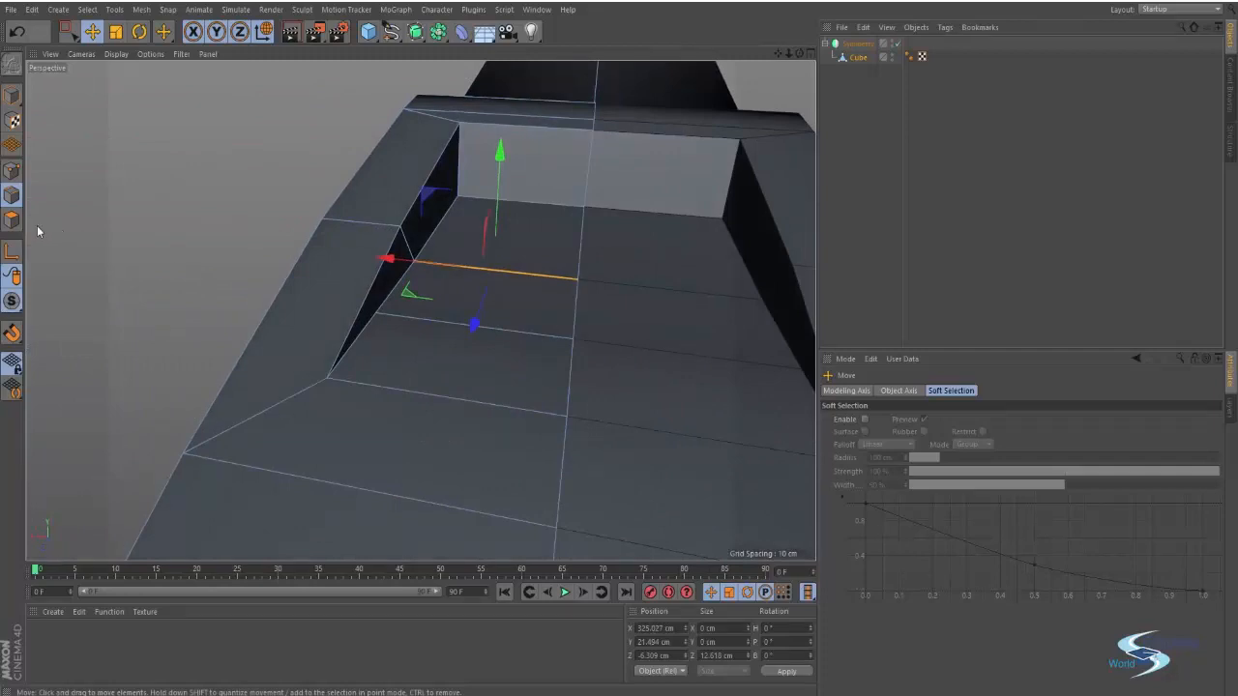
# Step: Move the recess floor's outer side edges inward to slope the side walls, narrowing the half floor to about 8.6 cm
pyautogui.click(391, 296)
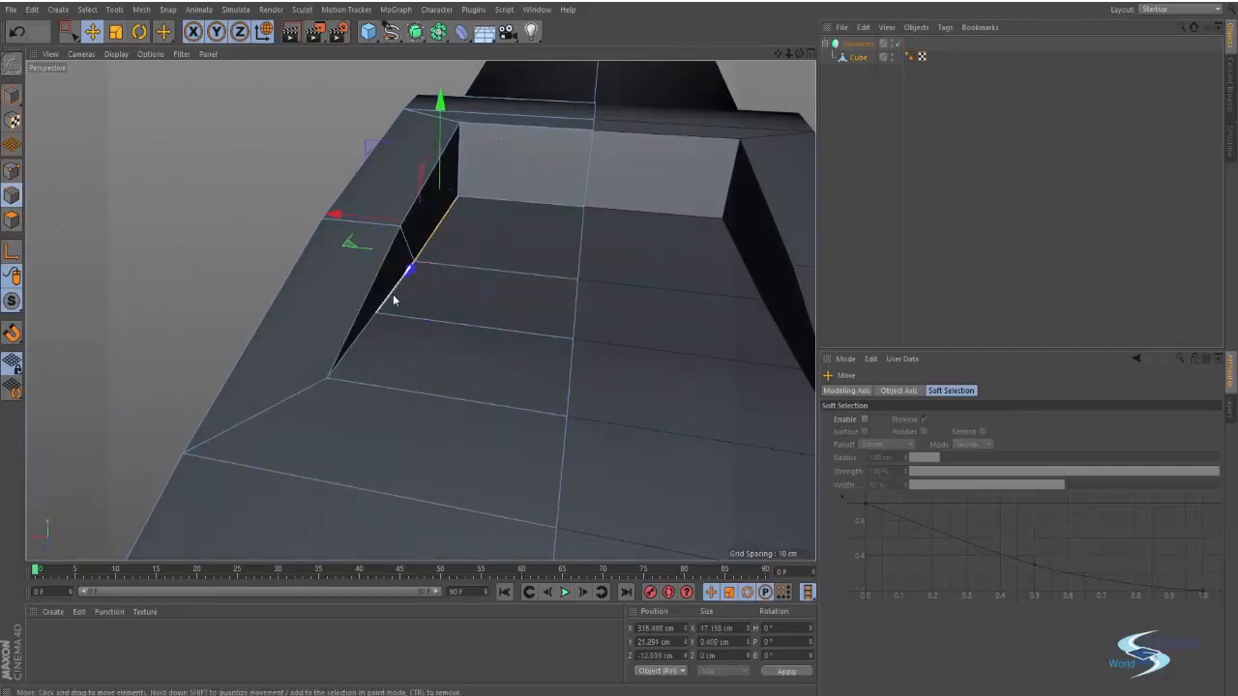
pyautogui.moveTo(338, 257); pyautogui.dragTo(348, 260)
pyautogui.keyDown('alt'); pyautogui.moveTo(495, 297); pyautogui.dragTo(449, 272); pyautogui.keyUp('alt')
pyautogui.click(14, 220)
pyautogui.click(357, 262)
pyautogui.keyDown('alt'); pyautogui.moveTo(357, 262); pyautogui.dragTo(357, 377); pyautogui.keyUp('alt')
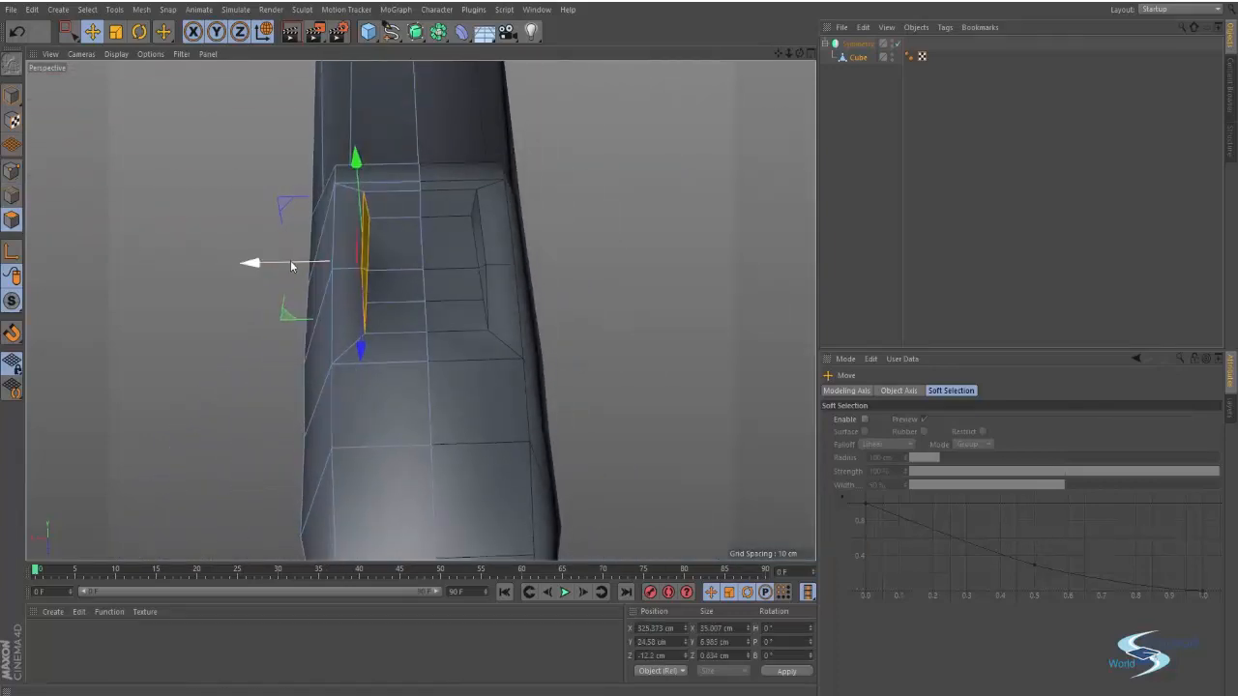
pyautogui.moveTo(287, 273); pyautogui.dragTo(446, 304)
# Step: Select the recess floor polygons and nudge the rear part of the floor slightly upward
pyautogui.keyDown('alt'); pyautogui.moveTo(416, 346); pyautogui.dragTo(379, 329); pyautogui.keyUp('alt')
pyautogui.keyDown('shift'); pyautogui.click(383, 339); pyautogui.keyUp('shift')
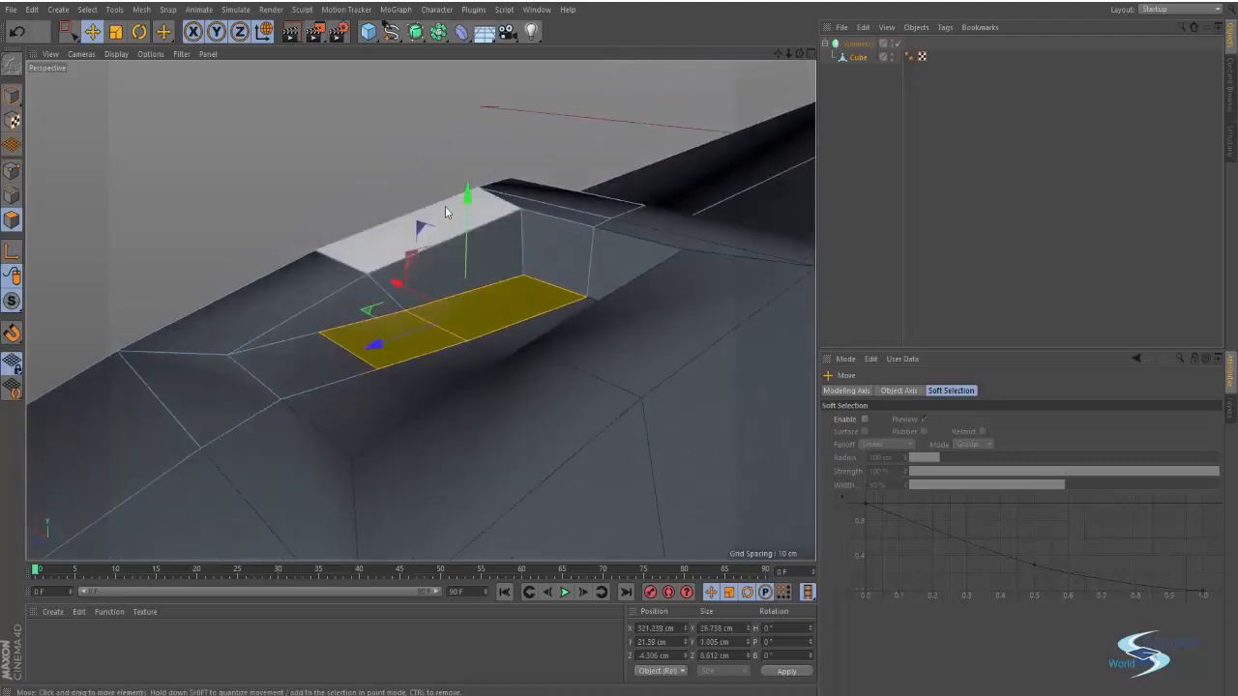
pyautogui.click(497, 299)
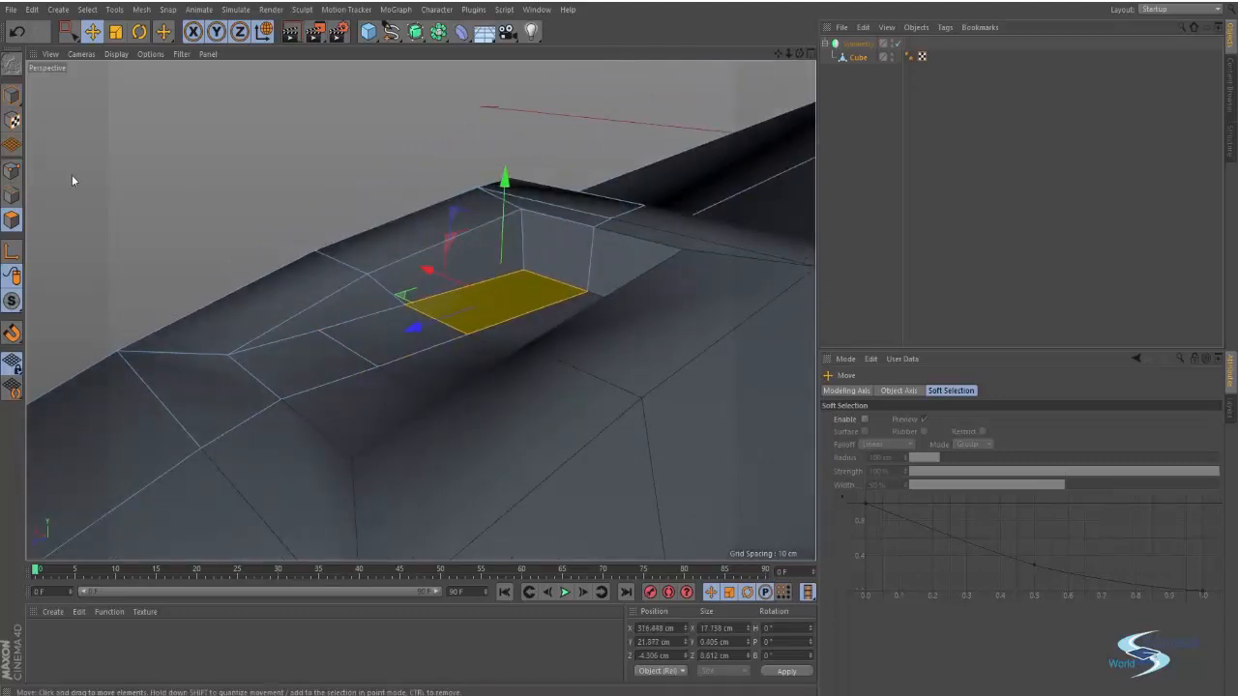
# Step: Shift the recess floor's rear edge slightly forward and up, fine-tune the neighbouring floor edges, and clear the selection
pyautogui.click(11, 195)
pyautogui.click(540, 277)
pyautogui.keyDown('alt'); pyautogui.moveTo(543, 278); pyautogui.dragTo(493, 260); pyautogui.keyUp('alt')
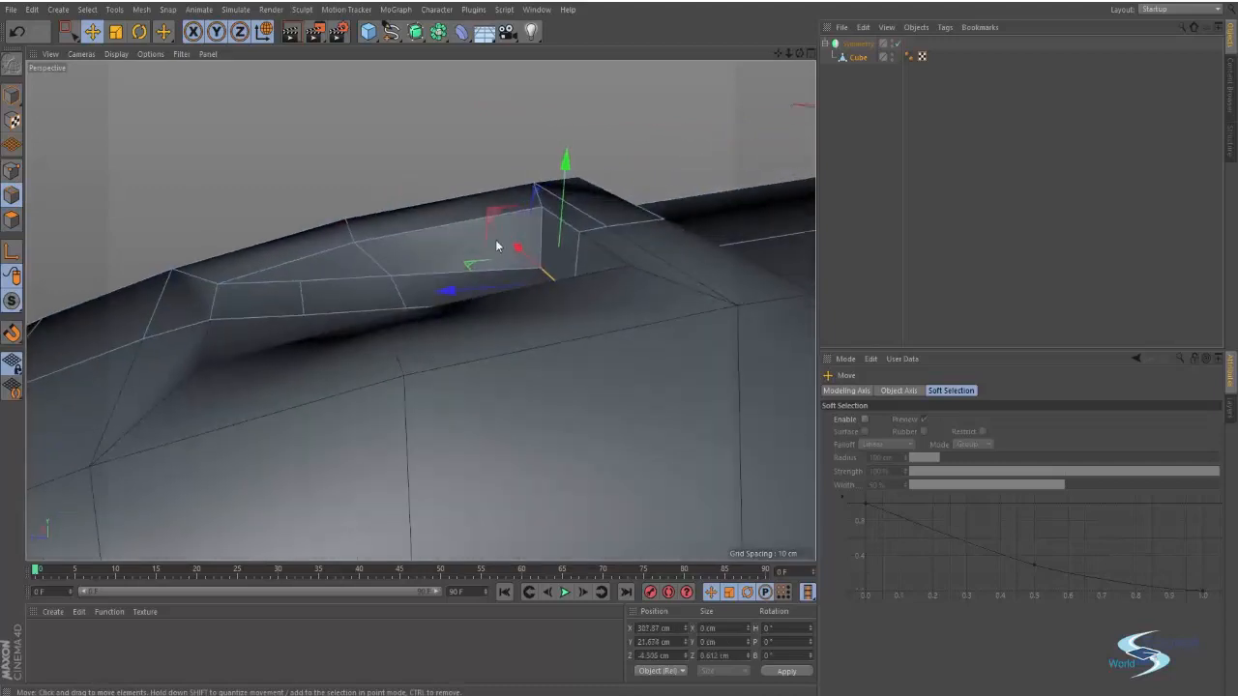
pyautogui.moveTo(493, 217); pyautogui.dragTo(483, 211)
pyautogui.moveTo(324, 227); pyautogui.dragTo(317, 226)
pyautogui.moveTo(302, 304); pyautogui.dragTo(222, 230)
pyautogui.click(230, 176)
# Step: Render the perspective view with the whole fuselage and nose in frame to check the recess shape
pyautogui.keyDown('alt'); pyautogui.moveTo(384, 254); pyautogui.dragTo(546, 238); pyautogui.keyUp('alt')
pyautogui.scroll(-5, 546, 238)
pyautogui.keyDown('alt'); pyautogui.moveTo(421, 311); pyautogui.dragTo(517, 319); pyautogui.keyUp('alt')
pyautogui.keyDown('alt'); pyautogui.moveTo(517, 313); pyautogui.dragTo(446, 294, button='middle'); pyautogui.keyUp('alt')
pyautogui.hotkey('ctrl', 'r')
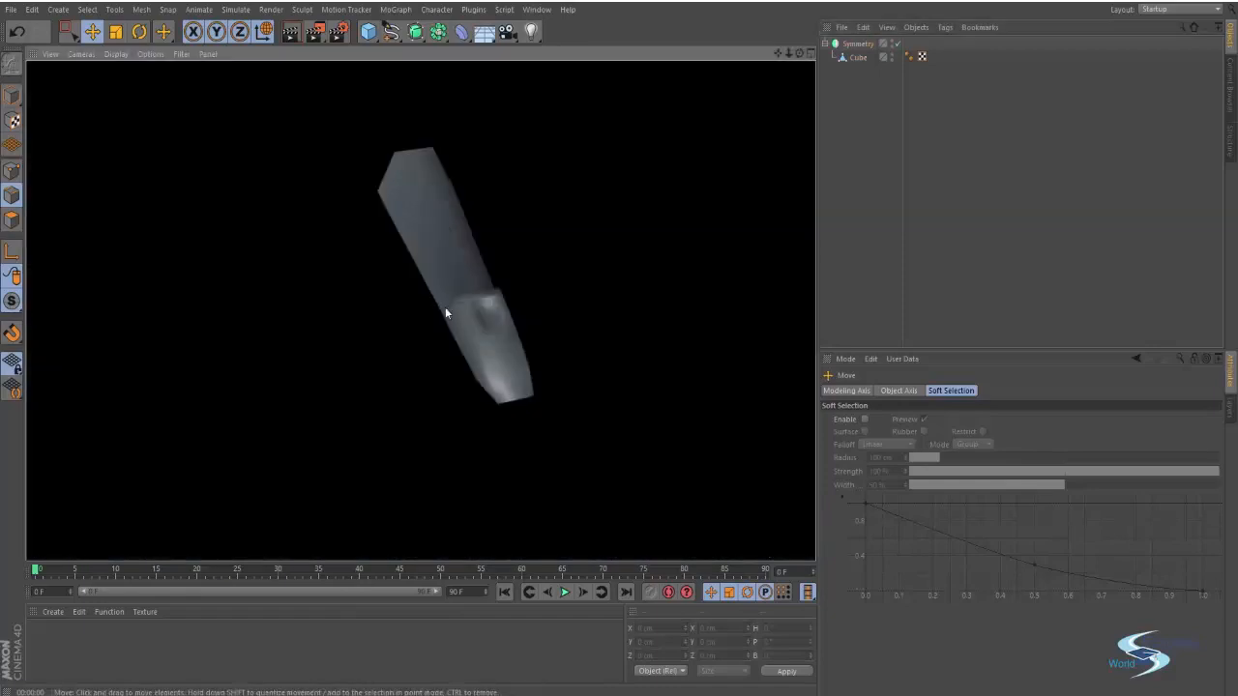
# Step: Examine the fuselage's side profile, then its open rear end against the cockpit outline on the side blueprint
pyautogui.keyDown('alt'); pyautogui.moveTo(472, 322); pyautogui.dragTo(707, 409); pyautogui.keyUp('alt')
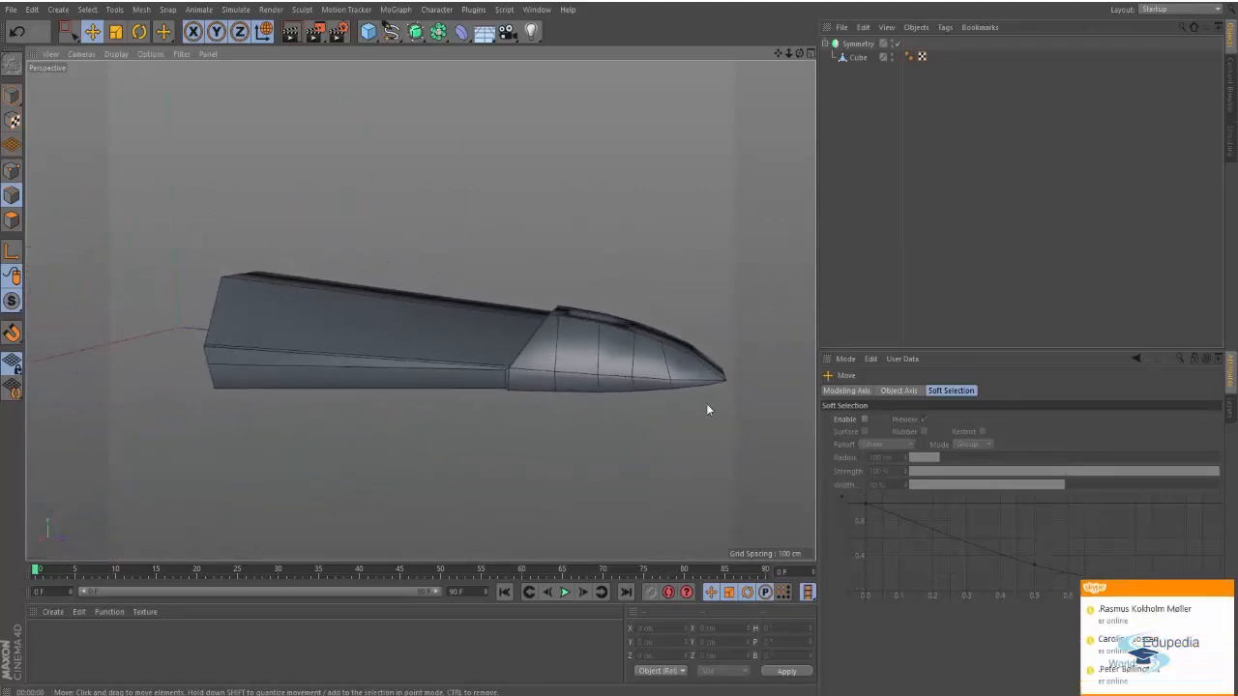
pyautogui.click(1227, 590)
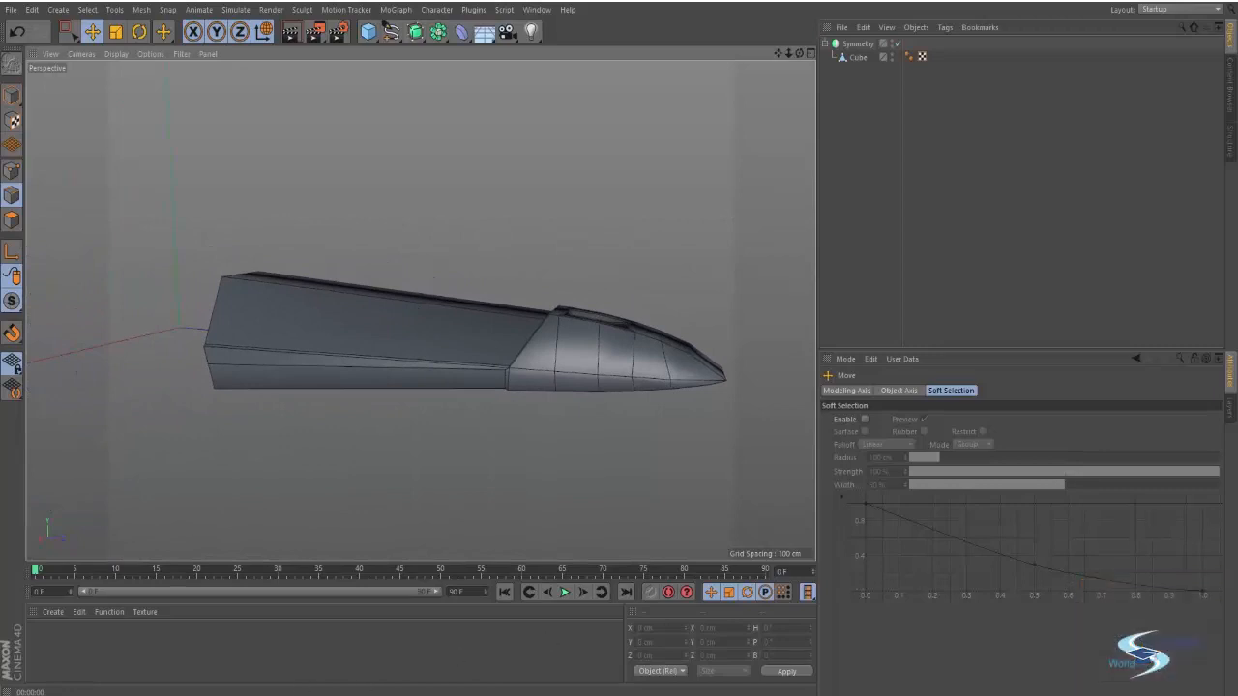
pyautogui.rightClick(204, 694)
pyautogui.click(191, 606)
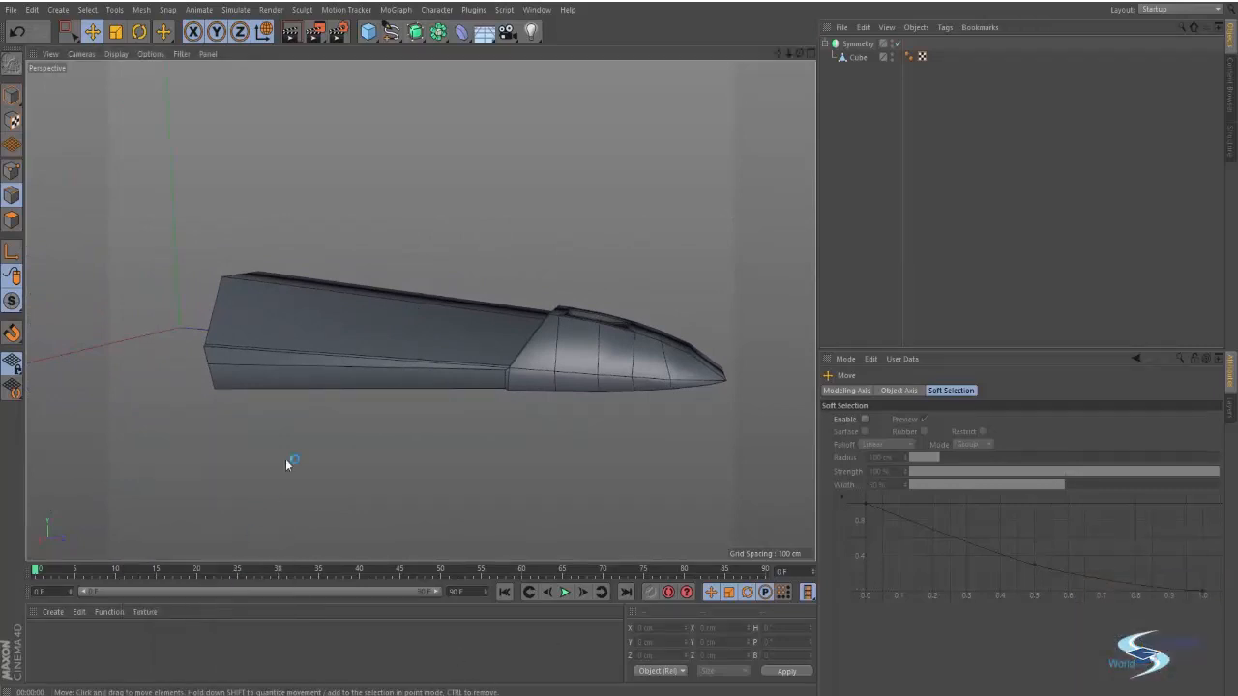
pyautogui.press('F3')
pyautogui.keyDown('alt'); pyautogui.moveTo(247, 376); pyautogui.dragTo(659, 344, button='middle'); pyautogui.keyUp('alt')
pyautogui.scroll(5, 450, 329)
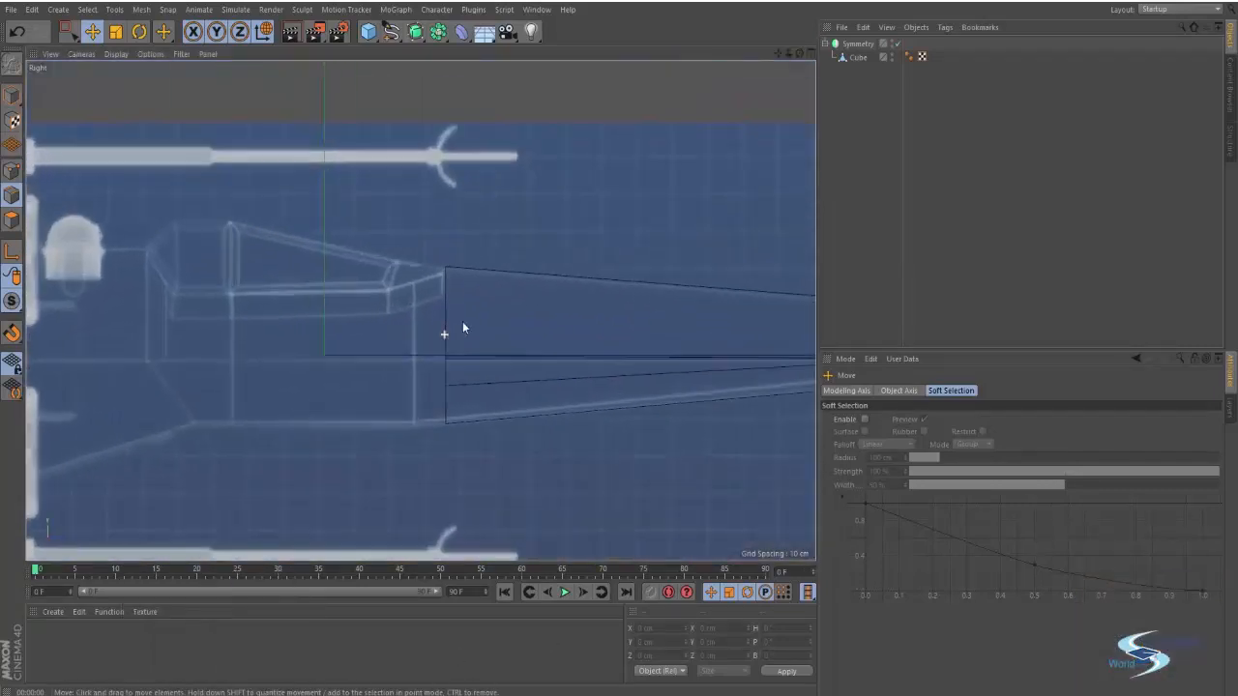
pyautogui.keyDown('alt'); pyautogui.moveTo(489, 320); pyautogui.dragTo(549, 317, button='middle'); pyautogui.keyUp('alt')
# Step: Switch to the X-wing_SWB.png reference photo and study the canopy's front corner where it meets the fuselage
pyautogui.hotkey('alt', 'Tab')
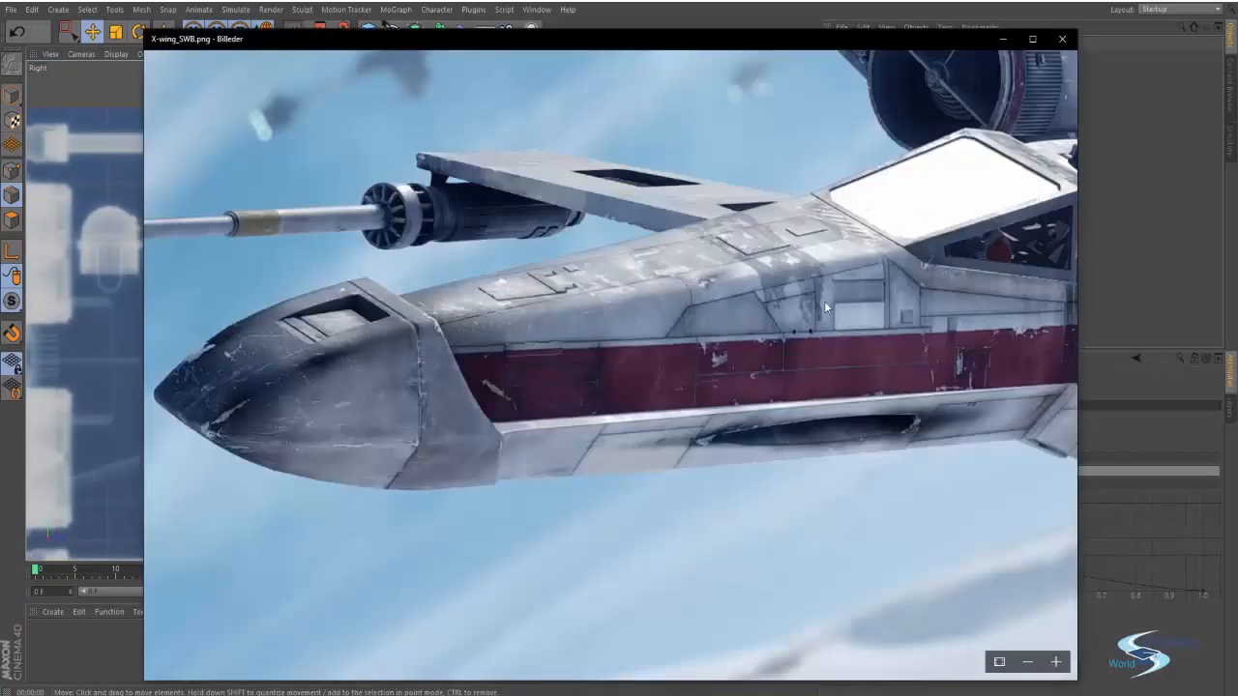
pyautogui.moveTo(824, 307); pyautogui.dragTo(518, 312)
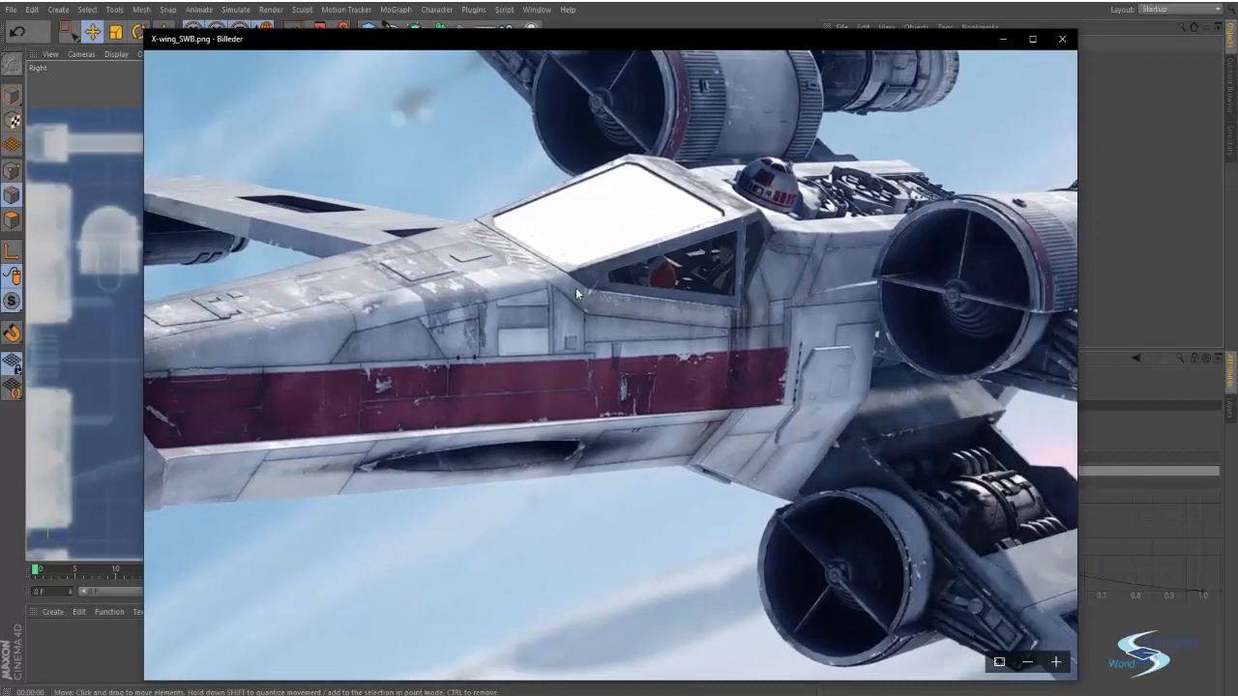
pyautogui.scroll(1, 657, 310)
pyautogui.scroll(-1, 649, 307)
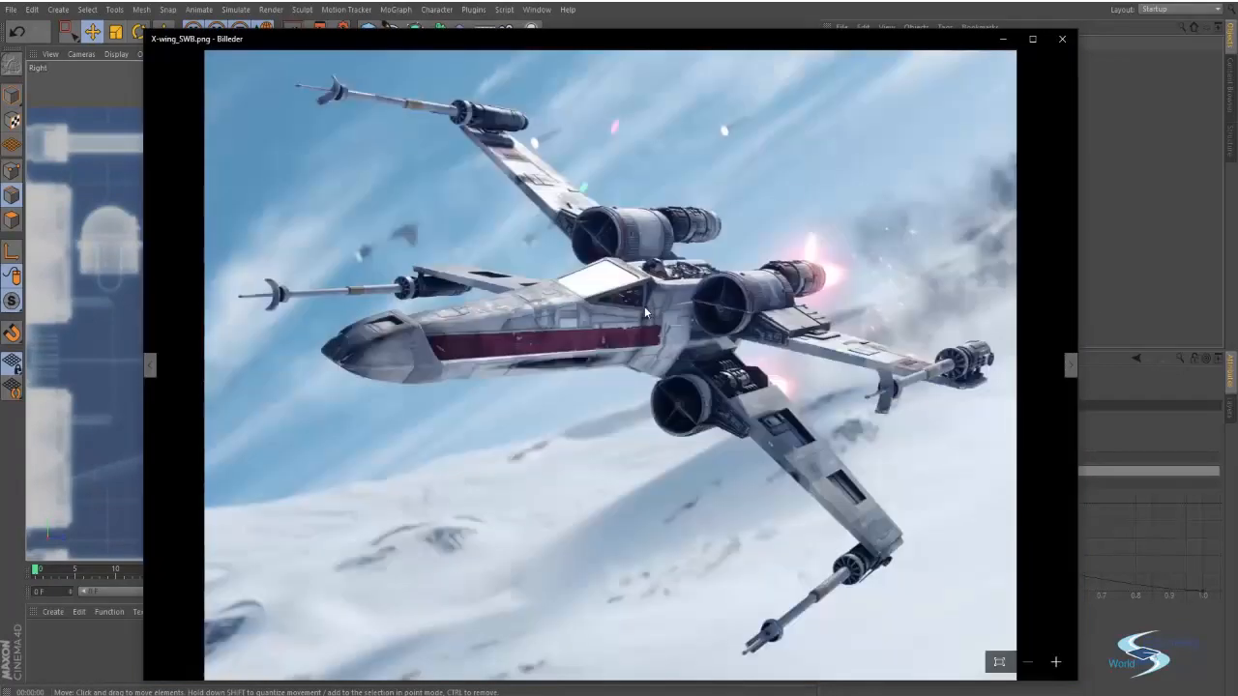
pyautogui.keyDown('ctrl'); pyautogui.scroll(2, 607, 304); pyautogui.keyUp('ctrl')
pyautogui.keyDown('ctrl'); pyautogui.scroll(4, 607, 308); pyautogui.keyUp('ctrl')
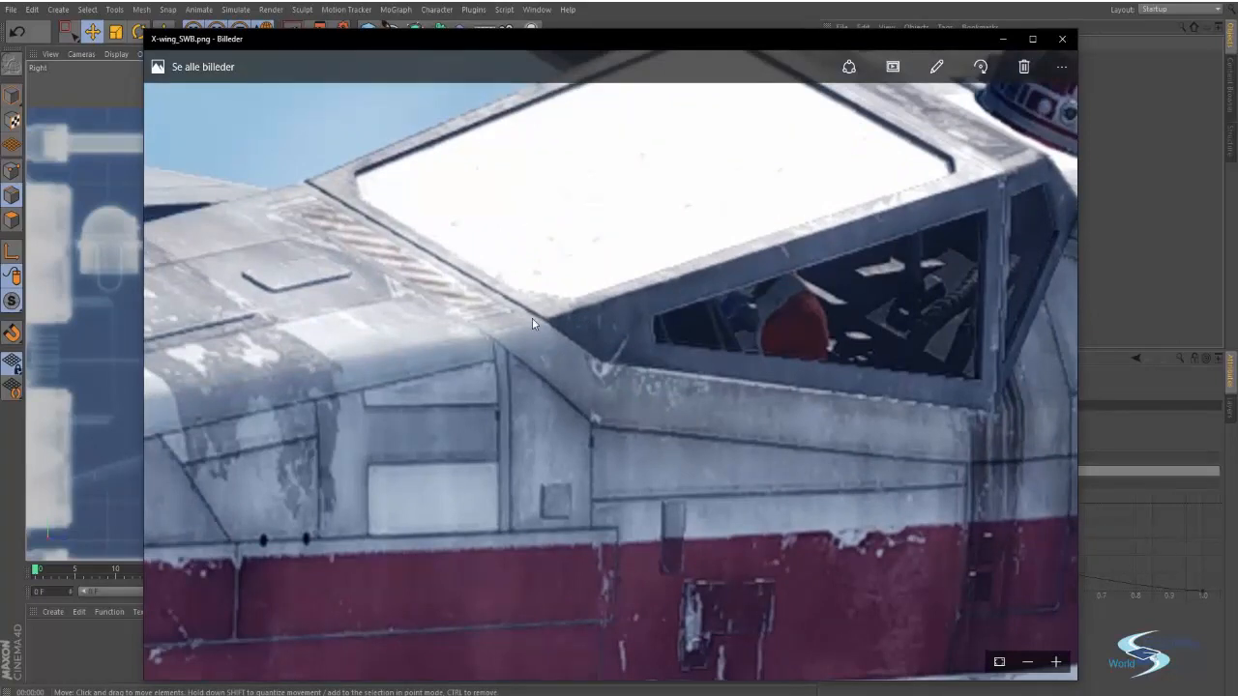
pyautogui.hotkey('alt', 'Tab')
# Step: Compare the model's open rear end in perspective with the canopy and side panels in the reference photo
pyautogui.middleClick(503, 259)
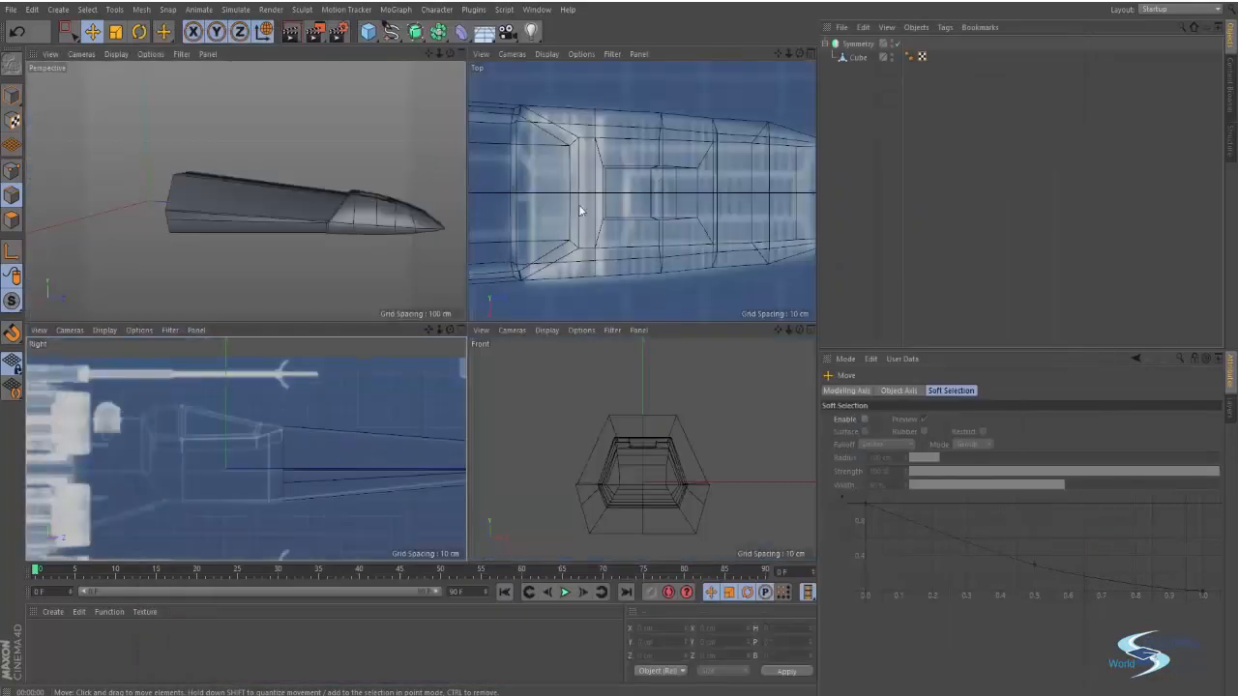
pyautogui.middleClick(230, 191)
pyautogui.keyDown('alt'); pyautogui.moveTo(306, 238); pyautogui.dragTo(276, 266); pyautogui.keyUp('alt')
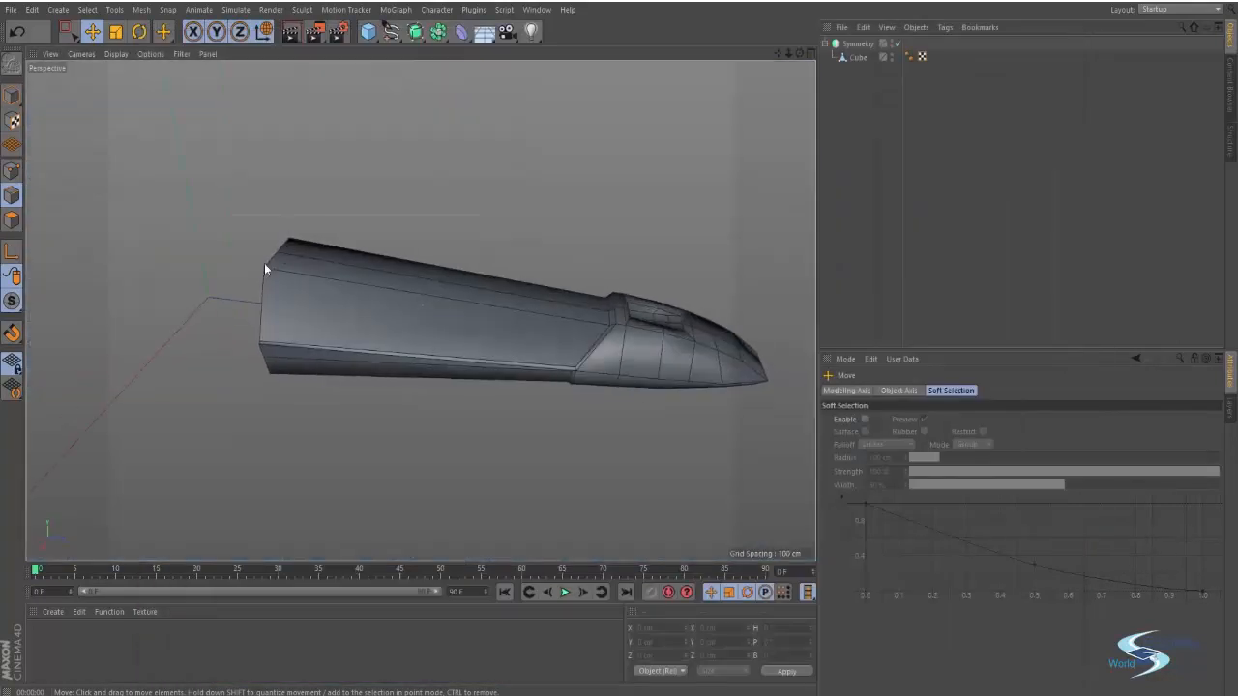
pyautogui.hotkey('alt', 'Tab')
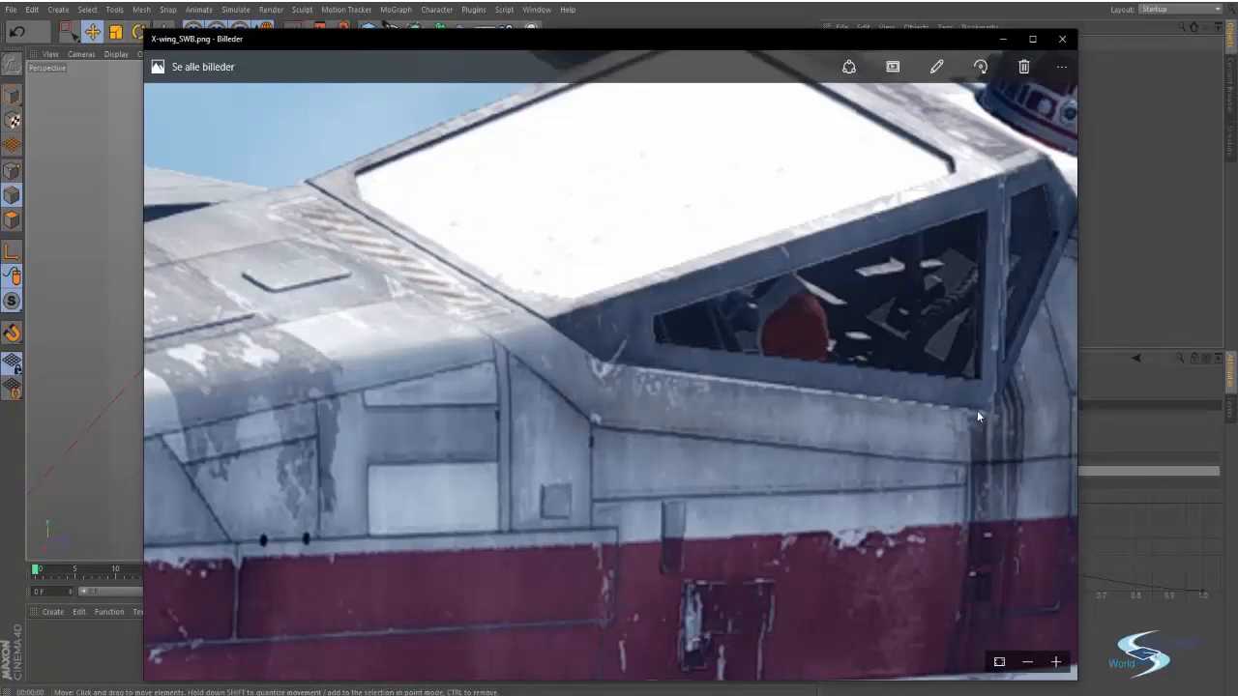
pyautogui.moveTo(988, 408); pyautogui.dragTo(818, 367)
pyautogui.press('Right')
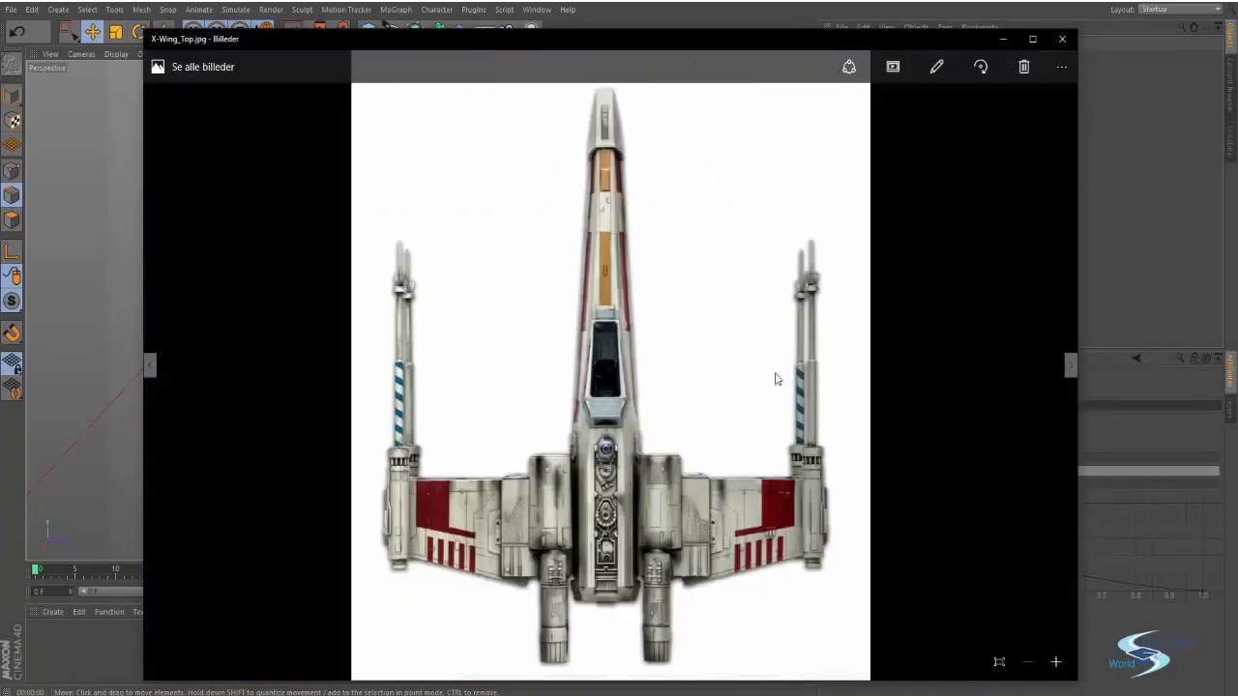
pyautogui.press('Right')
pyautogui.scroll(5, 624, 332)
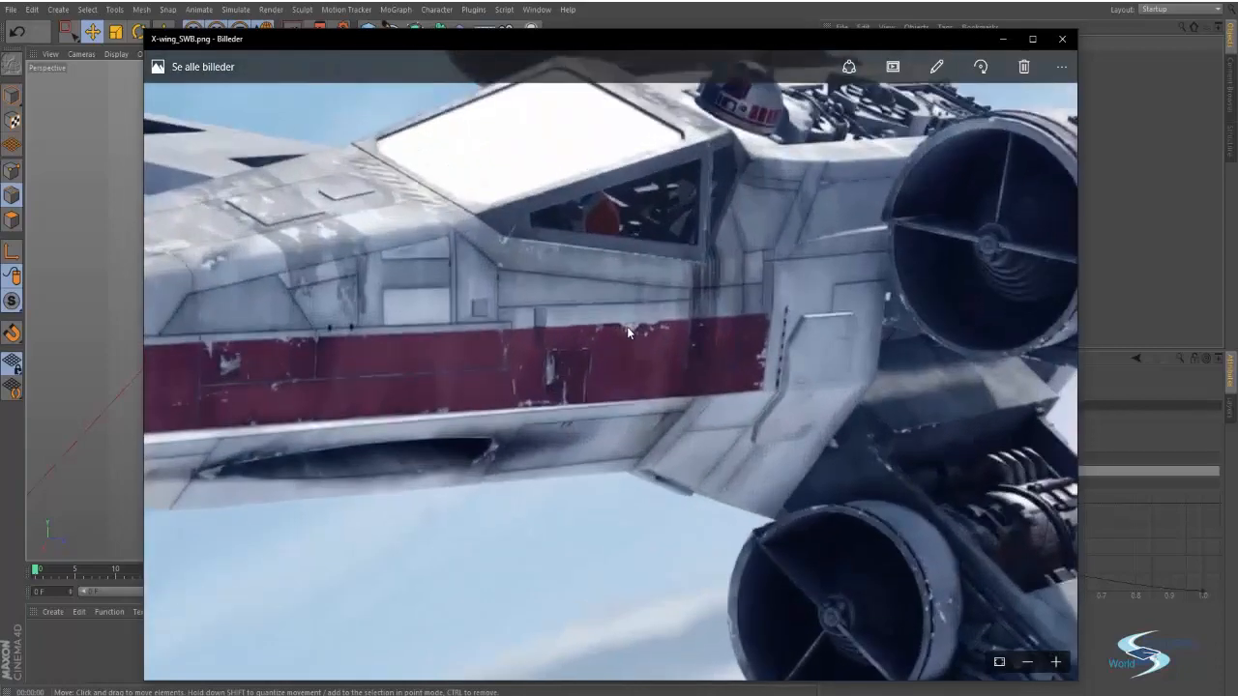
pyautogui.scroll(-2, 627, 326)
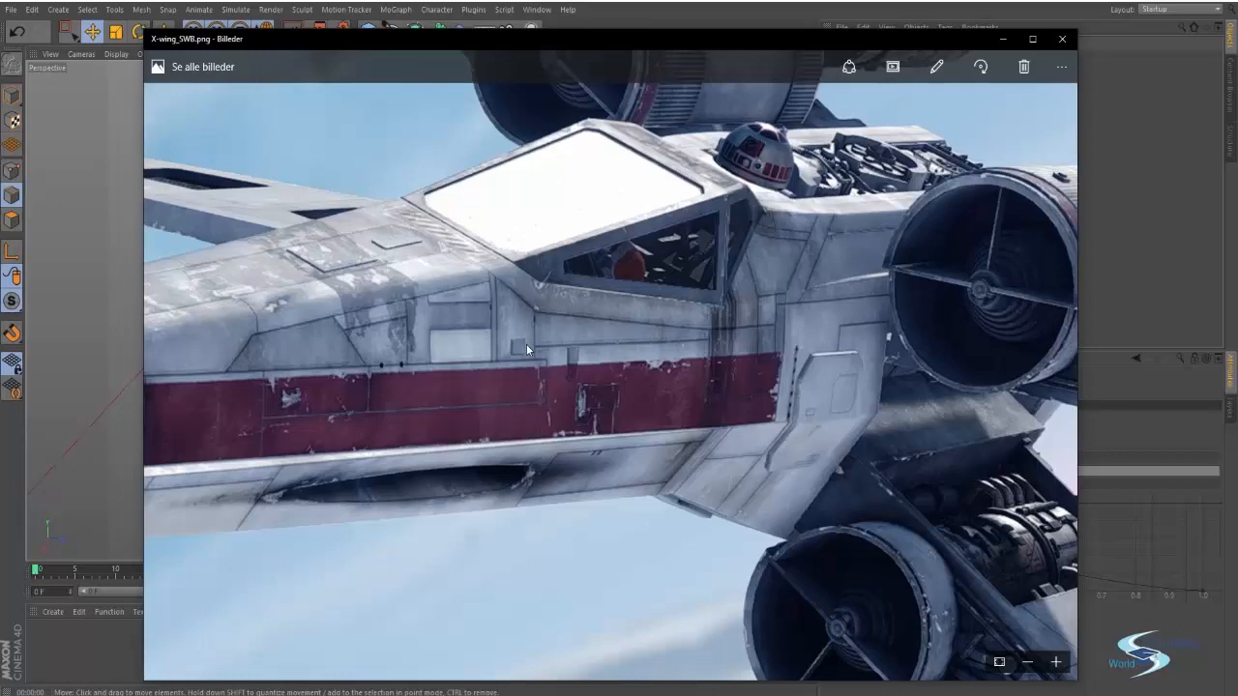
pyautogui.hotkey('alt', 'Tab')
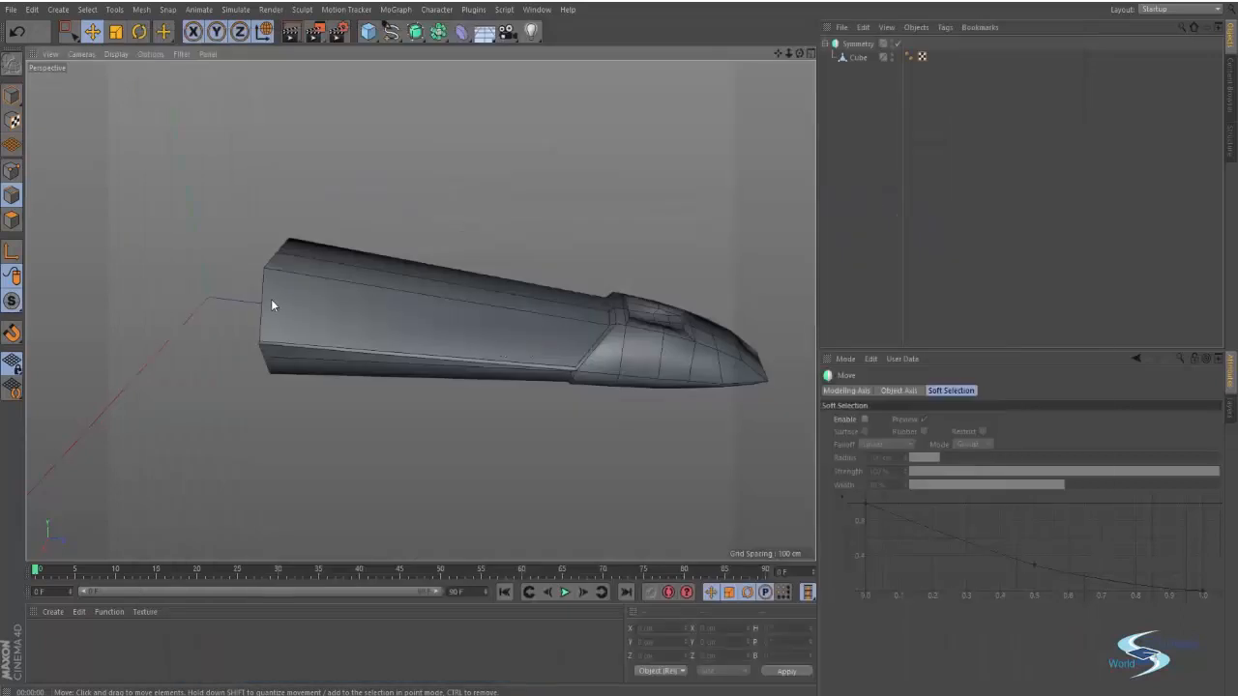
# Step: Extrude the Cube's open rear edges about 16 cm rearward in the right view, to the blueprint's vertical panel line
pyautogui.click(283, 311)
pyautogui.keyDown('alt'); pyautogui.moveTo(335, 279); pyautogui.dragTo(449, 272, button='middle'); pyautogui.keyUp('alt')
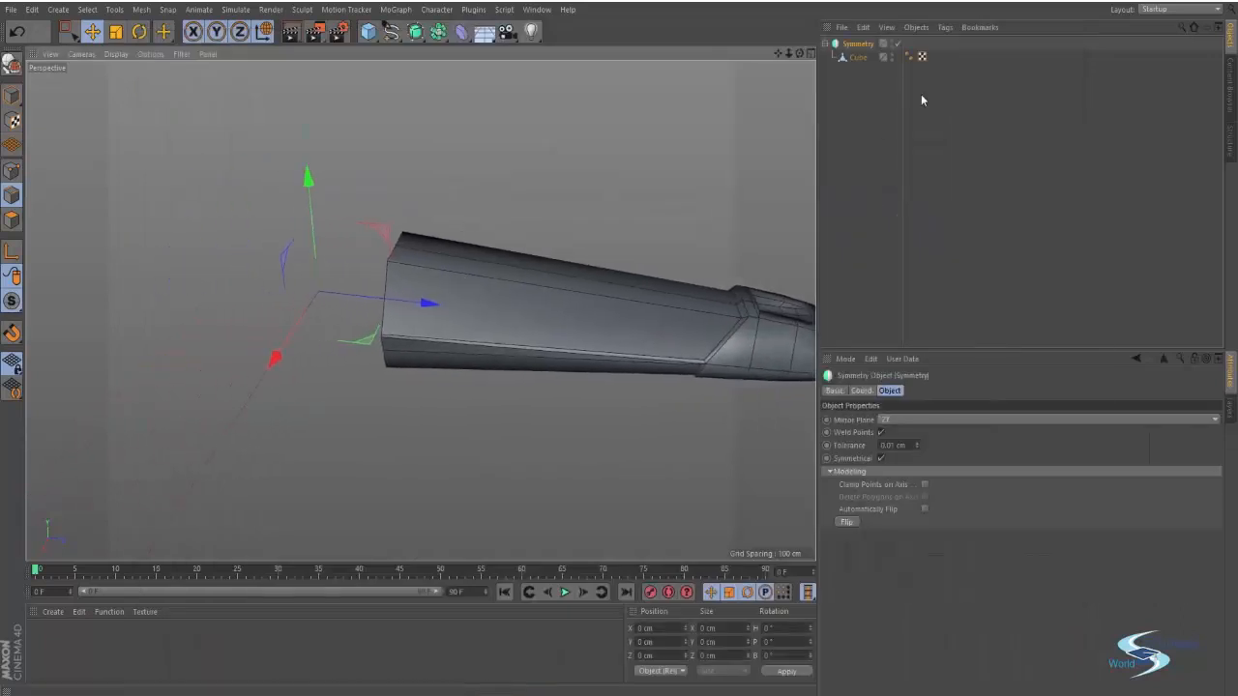
pyautogui.click(858, 58)
pyautogui.keyDown('alt'); pyautogui.moveTo(468, 320); pyautogui.dragTo(460, 289); pyautogui.keyUp('alt')
pyautogui.hotkey('alt', 'Tab')
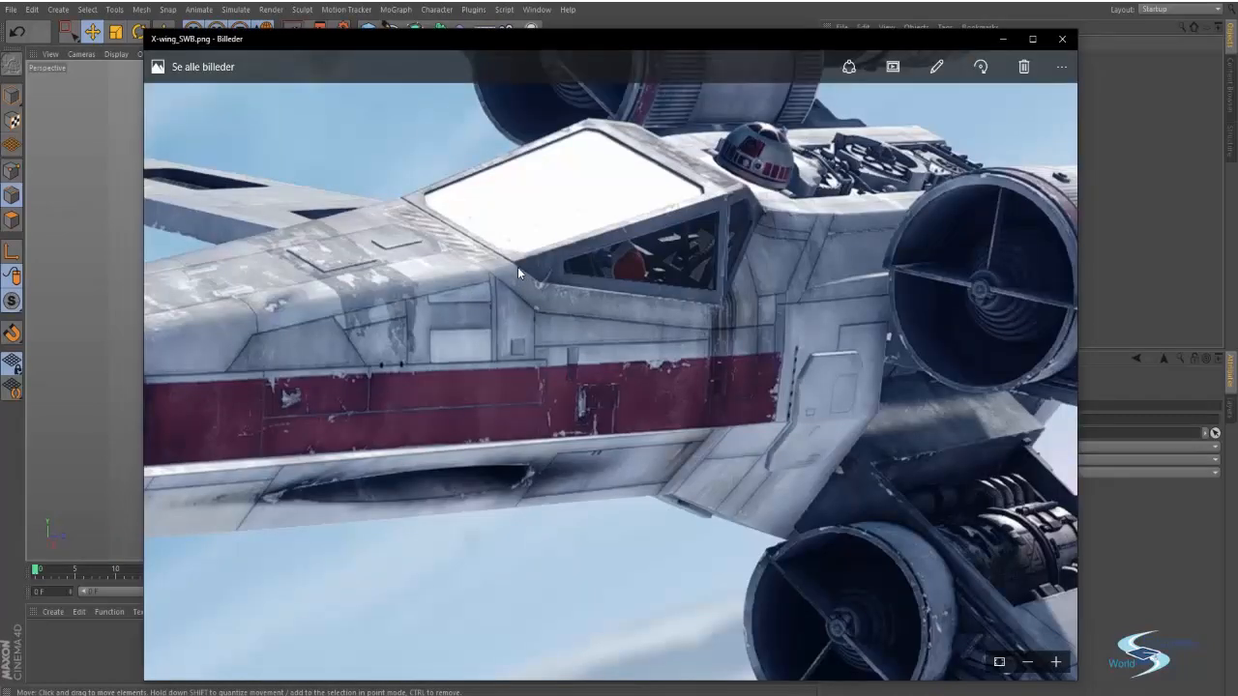
pyautogui.hotkey('alt', 'Tab')
pyautogui.keyDown('alt'); pyautogui.moveTo(517, 267); pyautogui.dragTo(490, 247); pyautogui.keyUp('alt')
pyautogui.keyDown('alt'); pyautogui.moveTo(428, 217); pyautogui.dragTo(488, 248); pyautogui.keyUp('alt')
pyautogui.middleClick(487, 218)
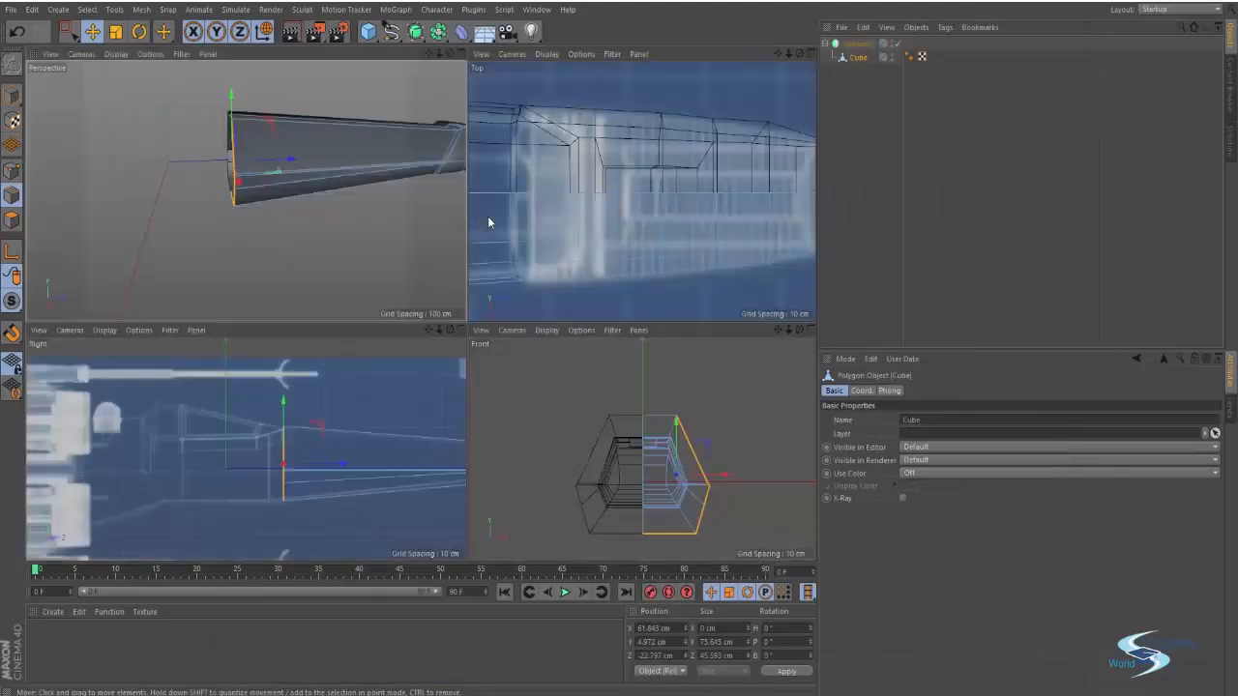
pyautogui.middleClick(327, 378)
pyautogui.scroll(4, 580, 358)
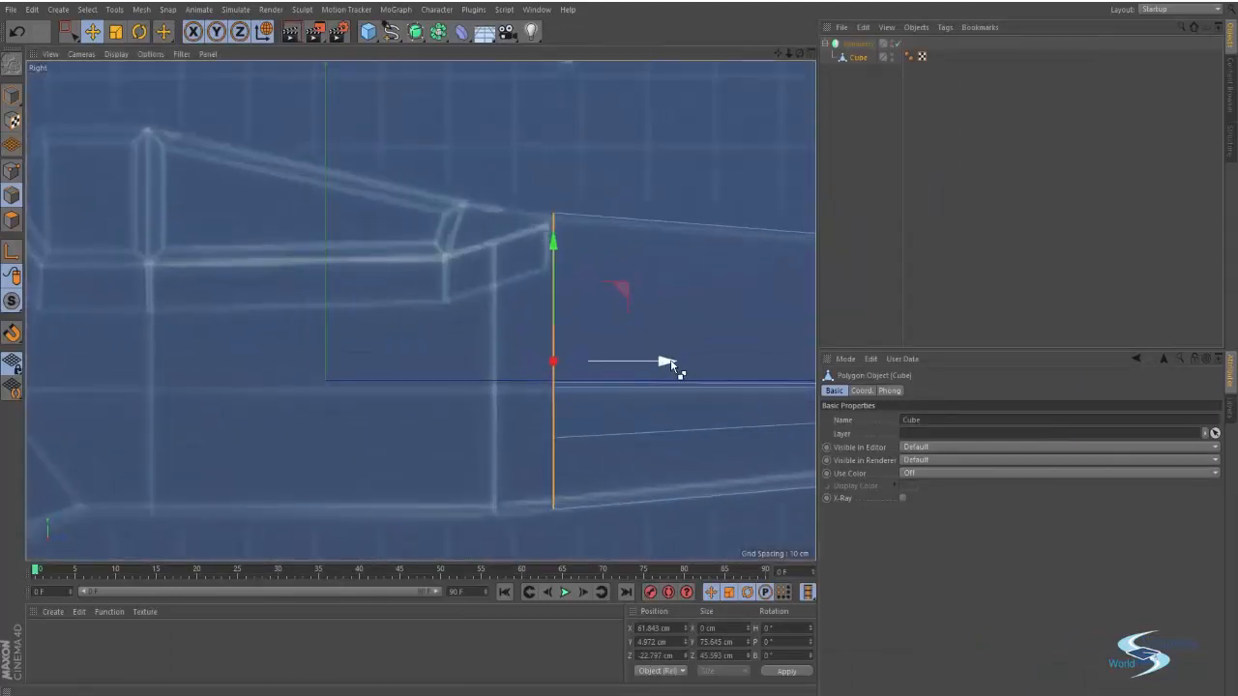
pyautogui.moveTo(671, 363); pyautogui.dragTo(613, 365)
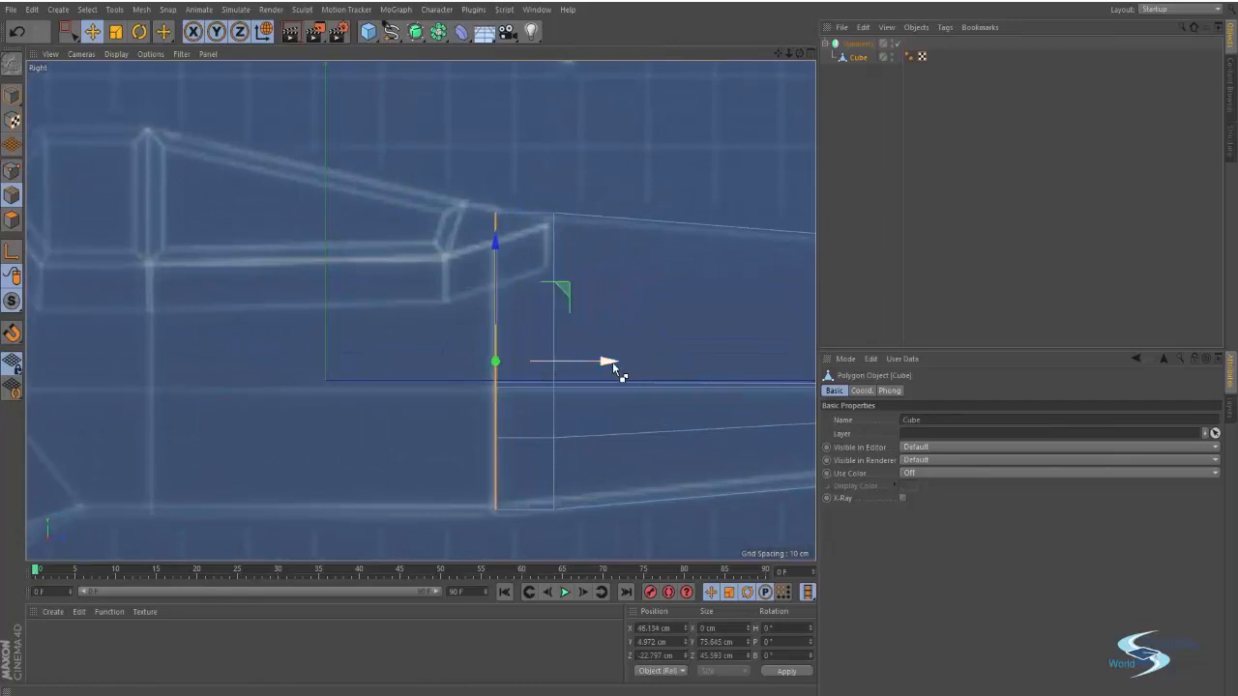
# Step: Try lowering the extruded rear edges slightly and sliding their upper corner point down, and undo both changes
pyautogui.moveTo(497, 244); pyautogui.dragTo(497, 257)
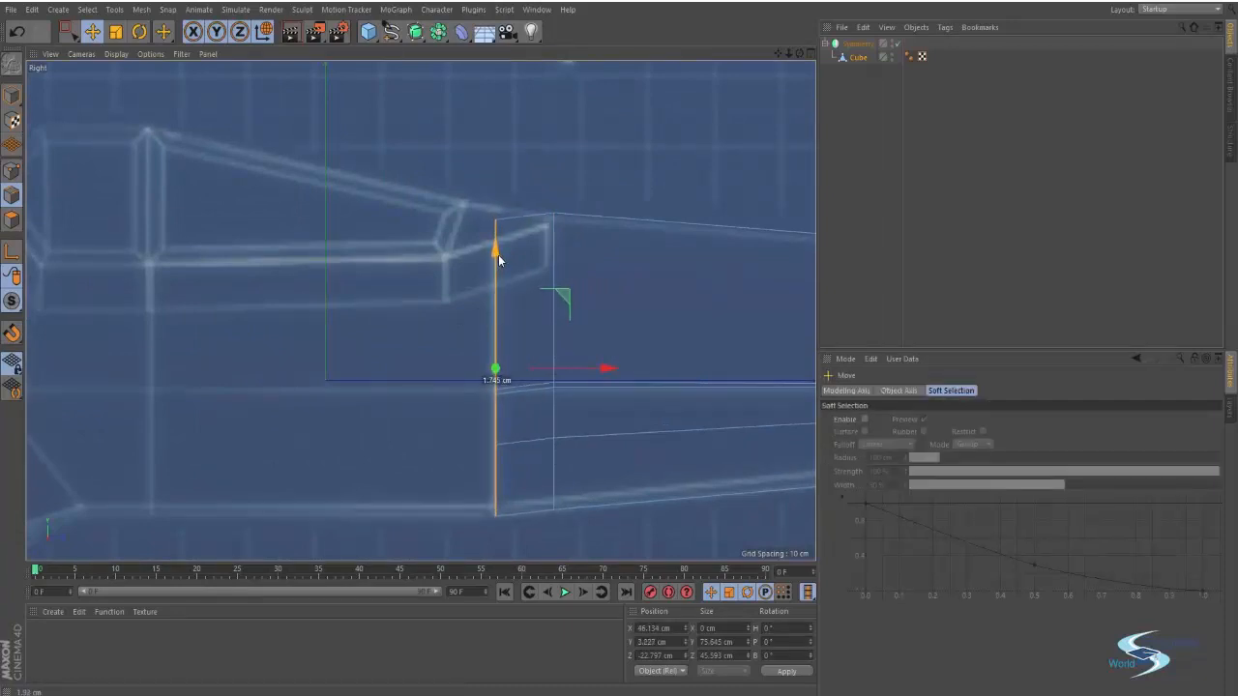
pyautogui.click(408, 229)
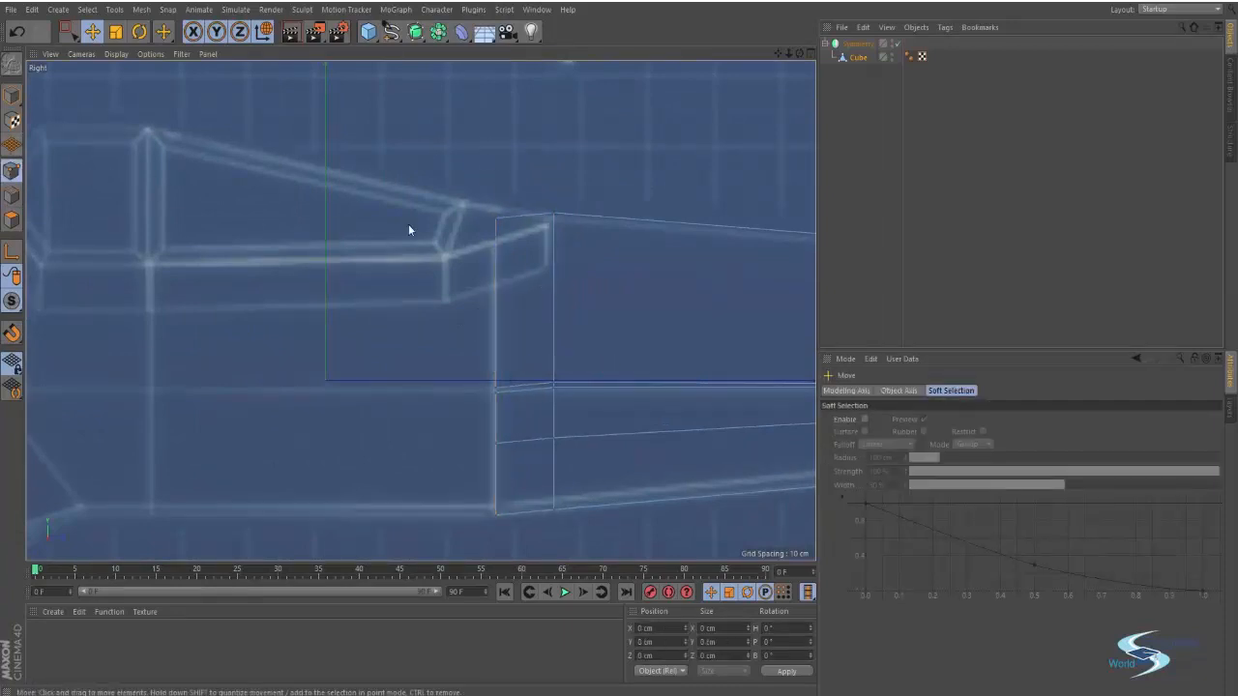
pyautogui.click(488, 229)
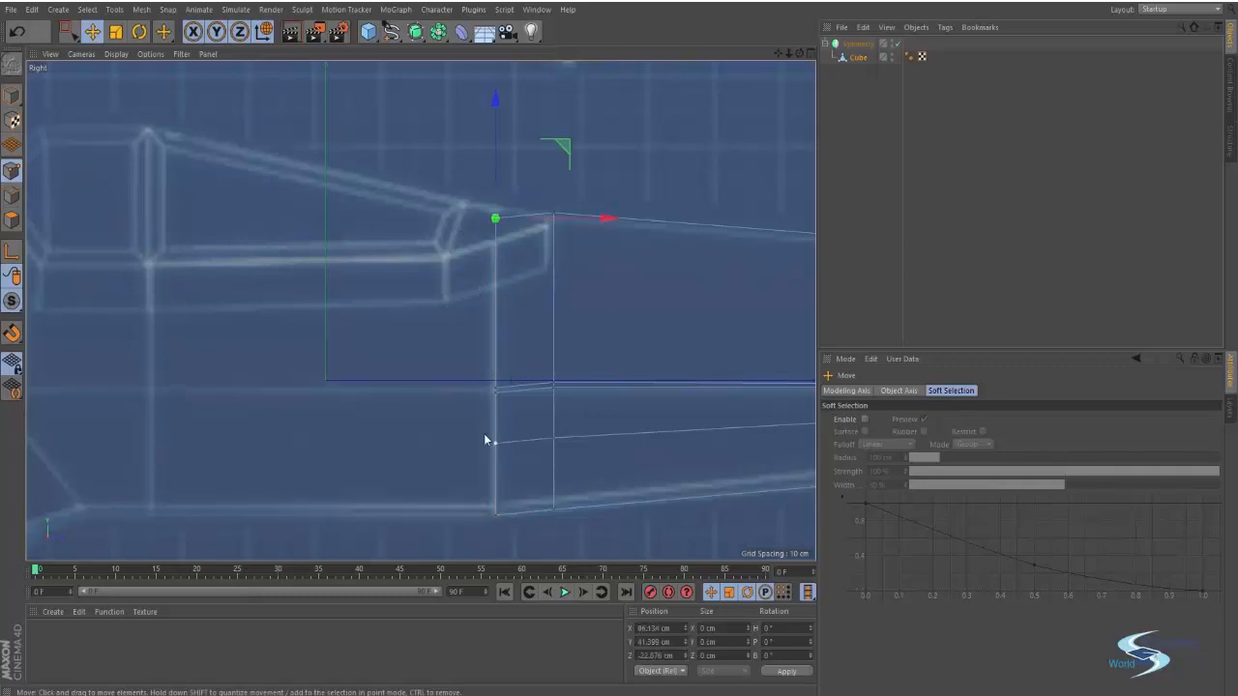
pyautogui.rightClick(407, 358)
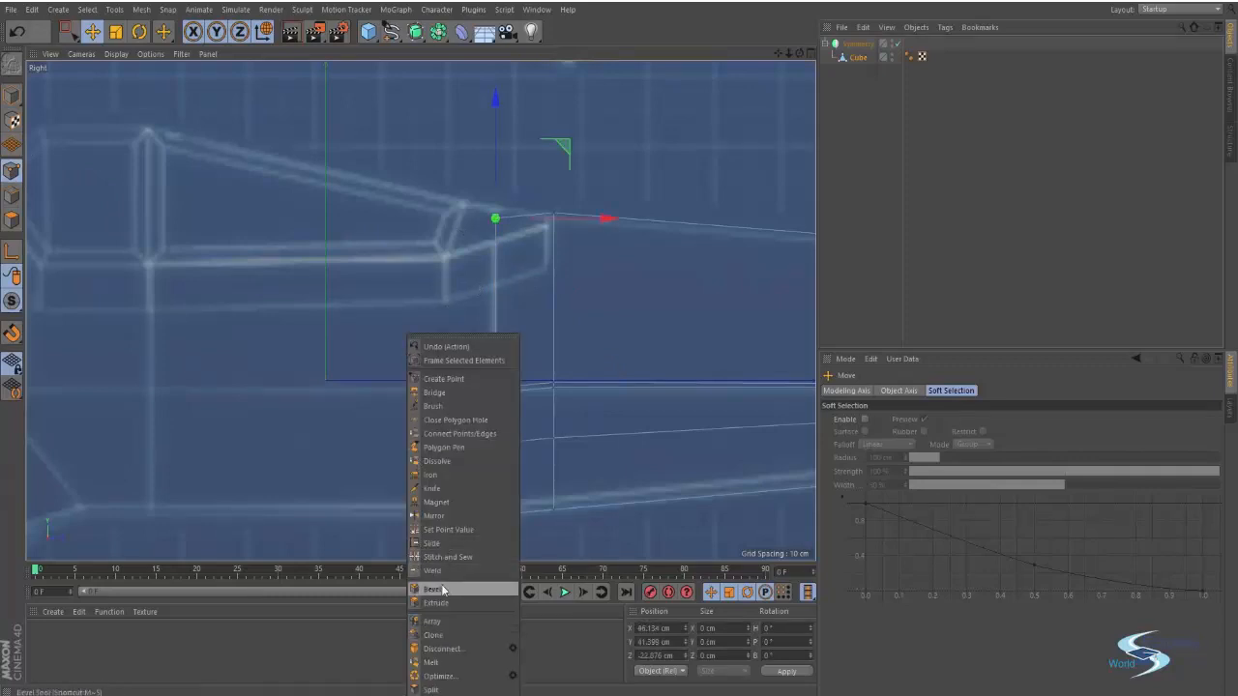
pyautogui.click(432, 544)
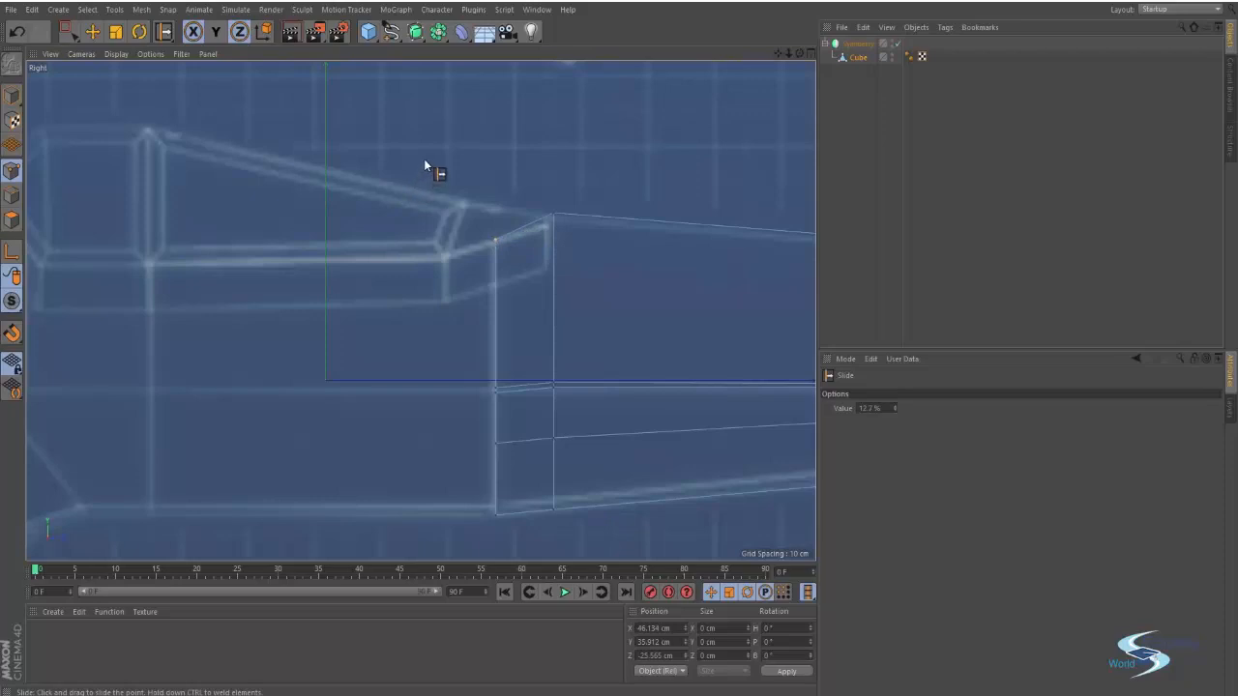
pyautogui.hotkey('ctrl', 'z')
pyautogui.press('e')
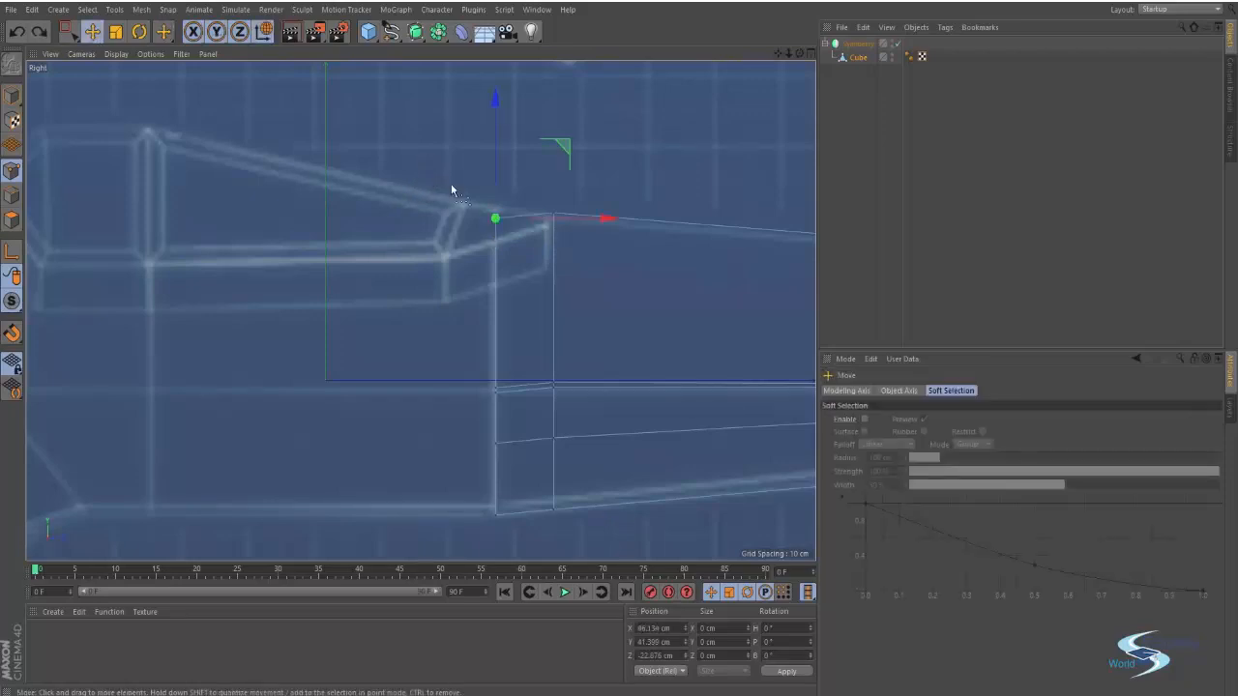
pyautogui.hotkey('ctrl', 'z')
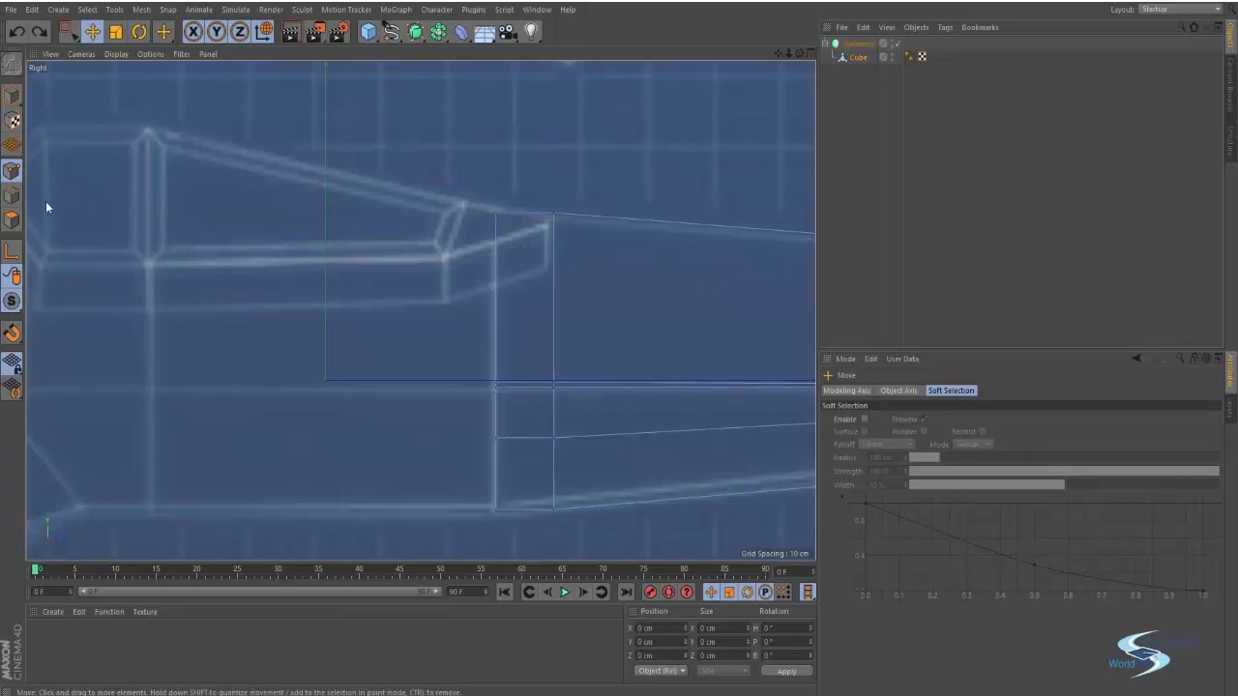
# Step: Move the extruded rear edges further back to the canopy's lower front corner on the blueprint and lower them slightly
pyautogui.click(12, 195)
pyautogui.moveTo(585, 357); pyautogui.dragTo(539, 372)
pyautogui.hotkey('alt', 'Tab')
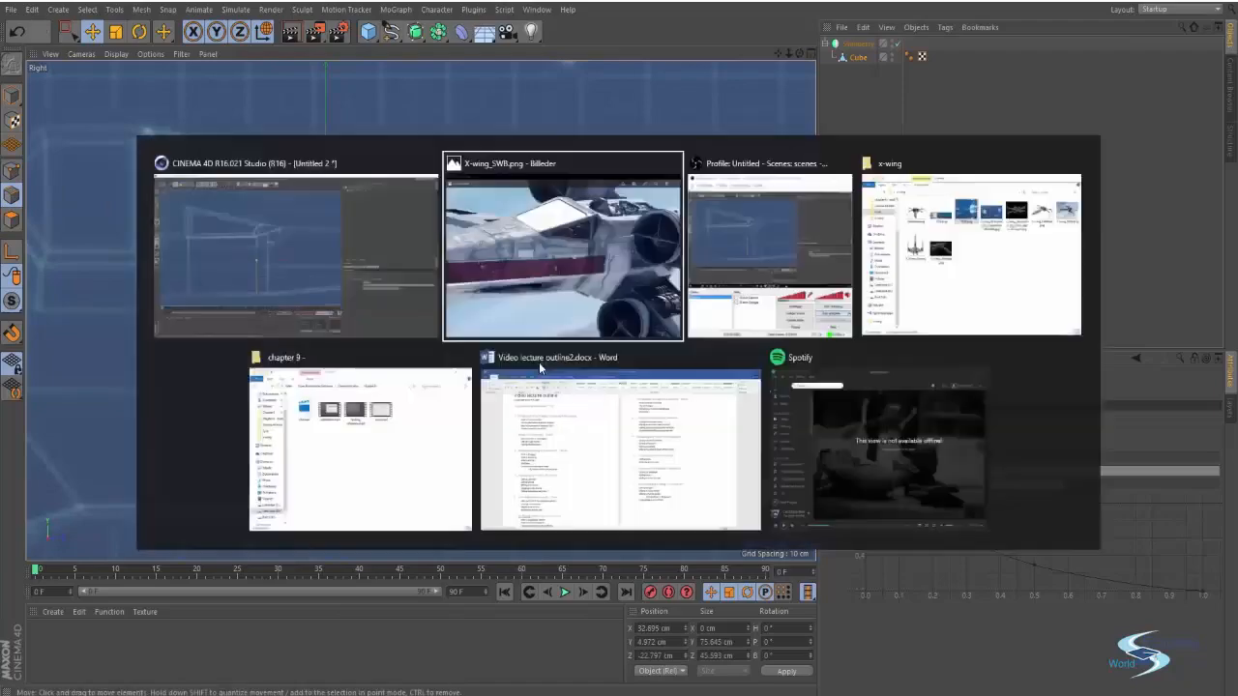
pyautogui.hotkey('alt', 'Tab')
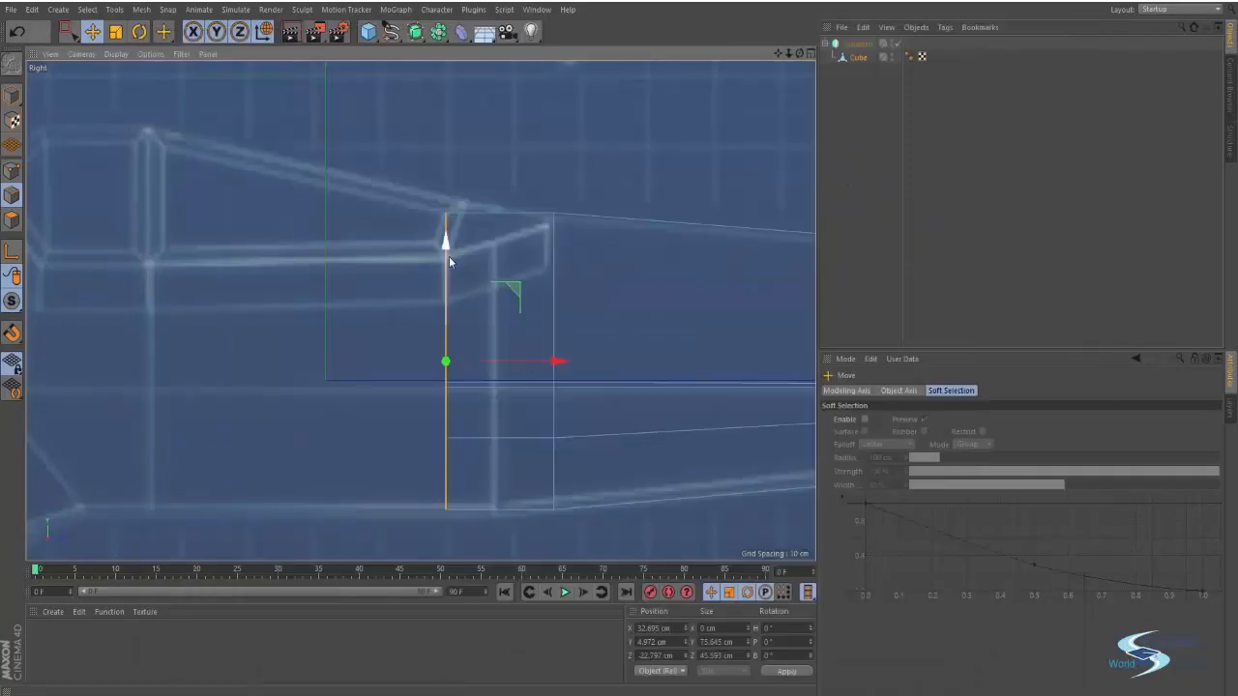
pyautogui.moveTo(447, 253); pyautogui.dragTo(442, 261)
pyautogui.click(265, 185)
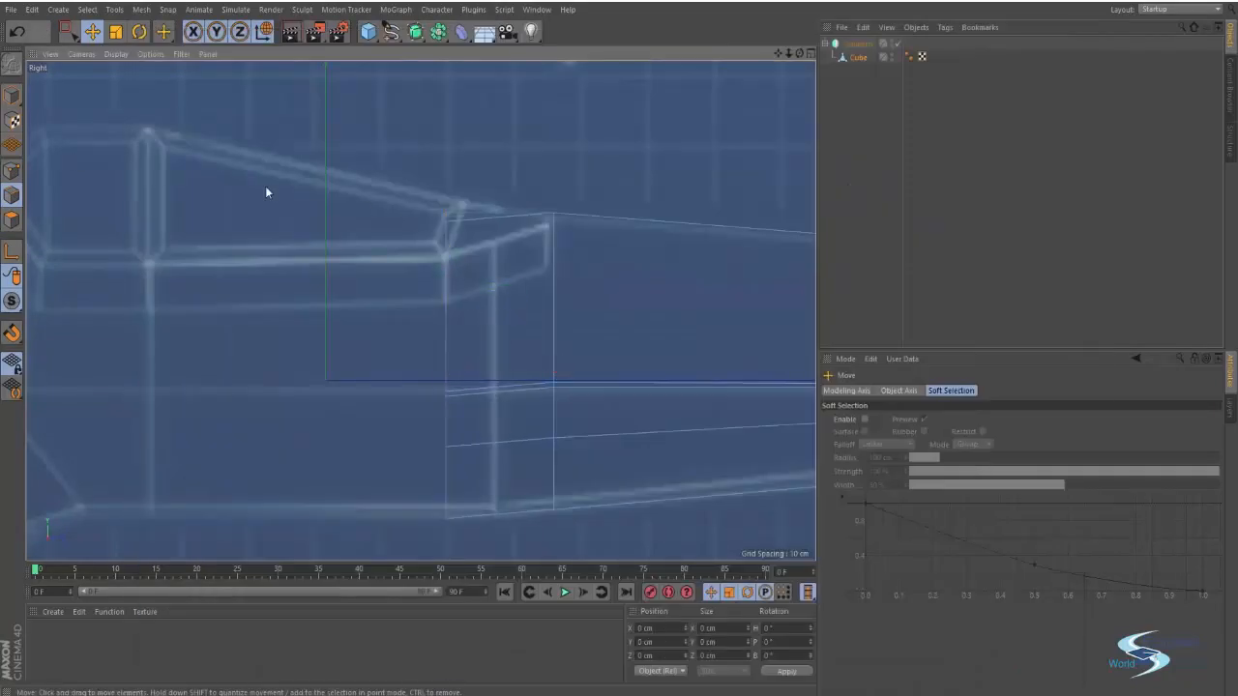
# Step: Slide the upper side point of the rear end down its edge onto the blueprint's lower canopy corner
pyautogui.rightClick(306, 292)
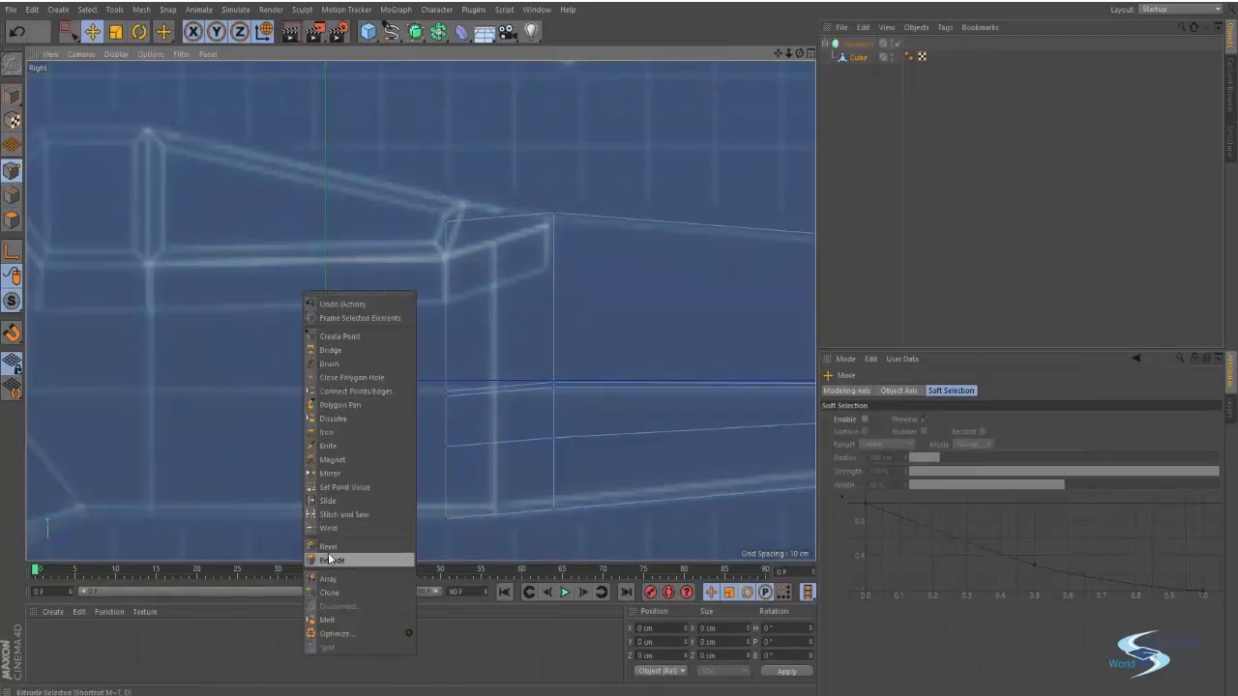
pyautogui.click(358, 505)
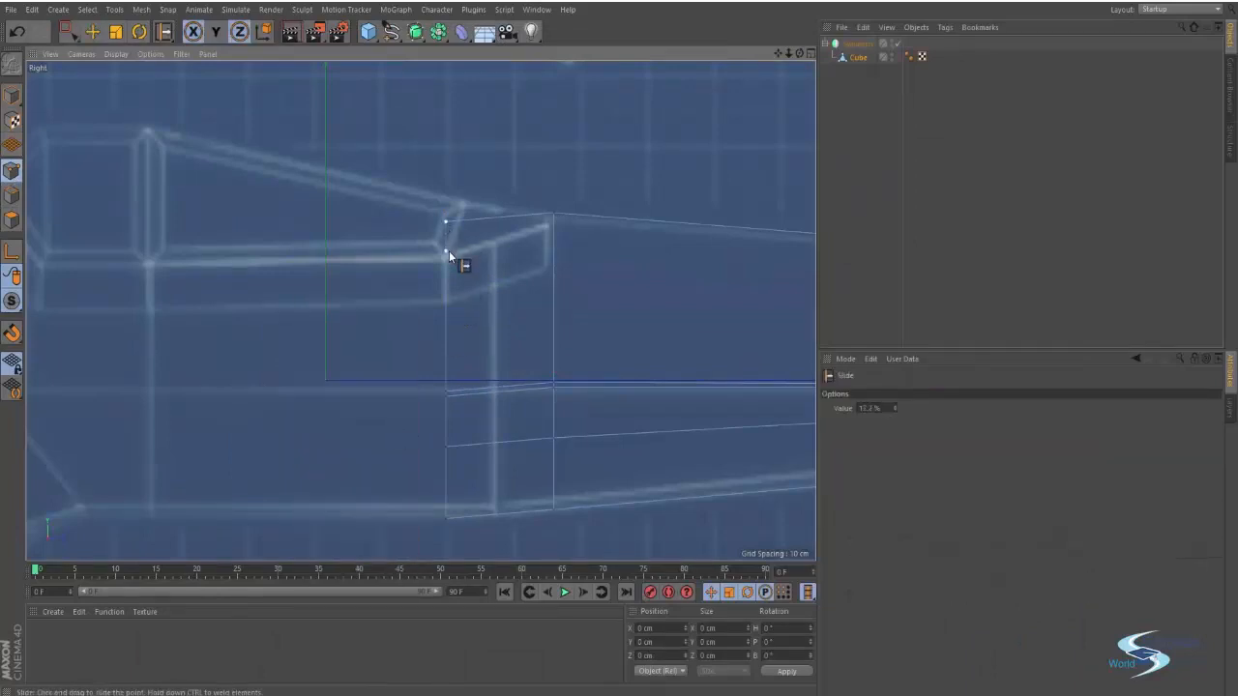
pyautogui.moveTo(449, 258); pyautogui.dragTo(449, 258)
pyautogui.press('e')
# Step: Select the upper points where the new section meets the front fuselage and lower them slightly to the blueprint outline
pyautogui.moveTo(538, 180); pyautogui.dragTo(575, 238)
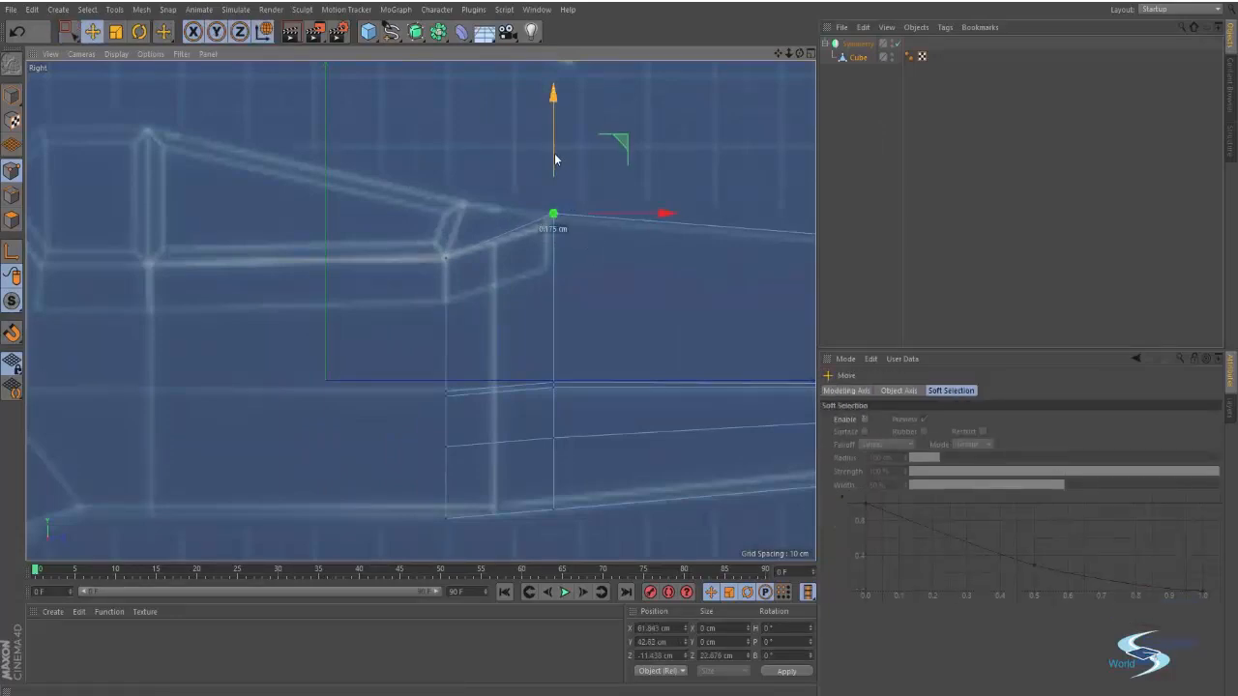
pyautogui.moveTo(554, 153); pyautogui.dragTo(552, 158)
pyautogui.click(470, 171)
# Step: Extrude the fuselage's rear edges back to the blueprint's vertical line below the canopy's highest corner
pyautogui.click(13, 194)
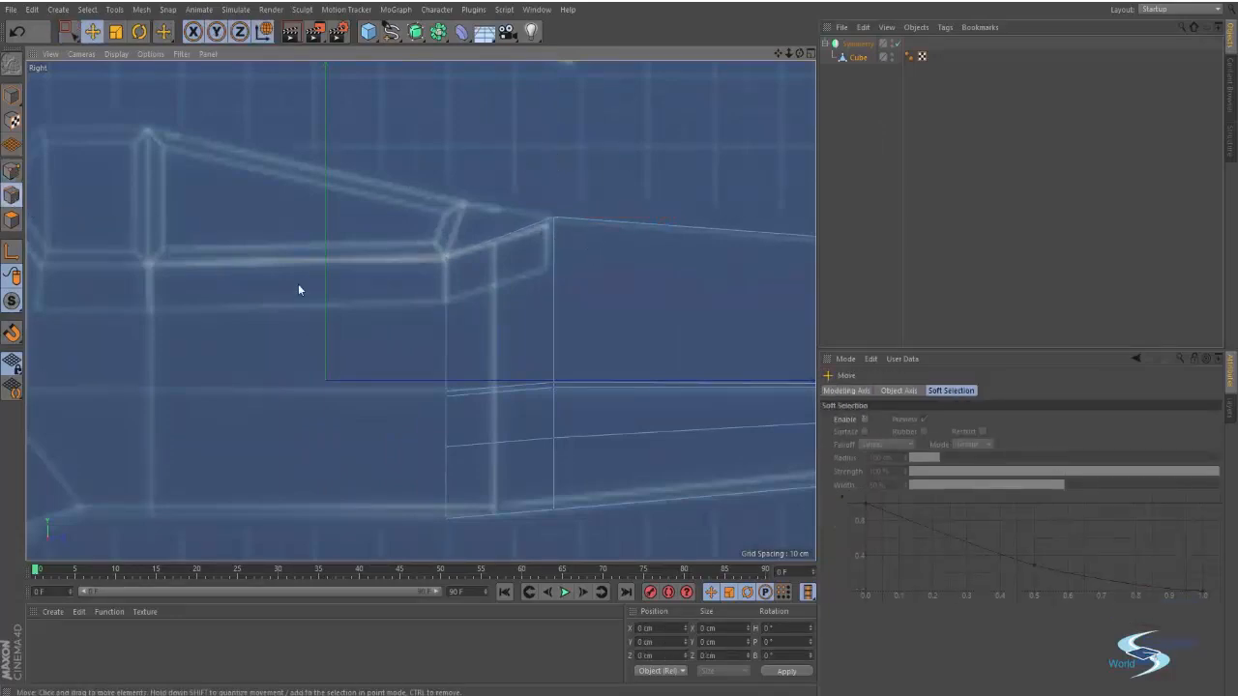
pyautogui.click(445, 330)
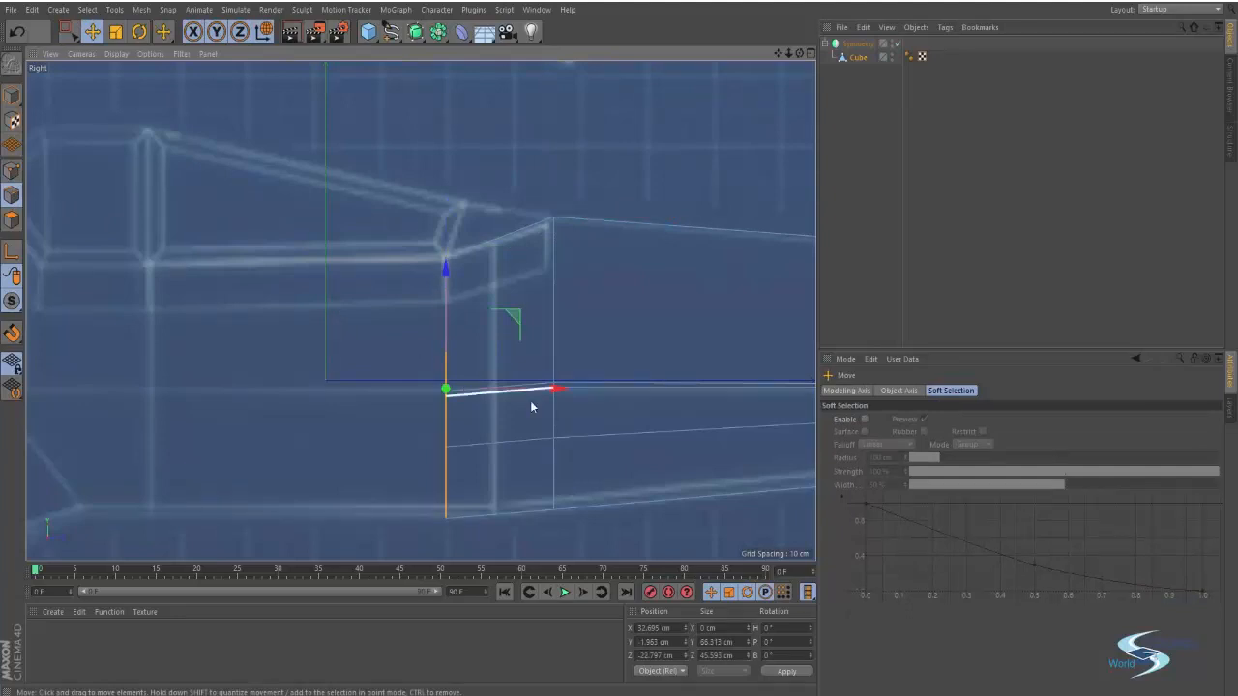
pyautogui.moveTo(552, 389); pyautogui.dragTo(256, 385)
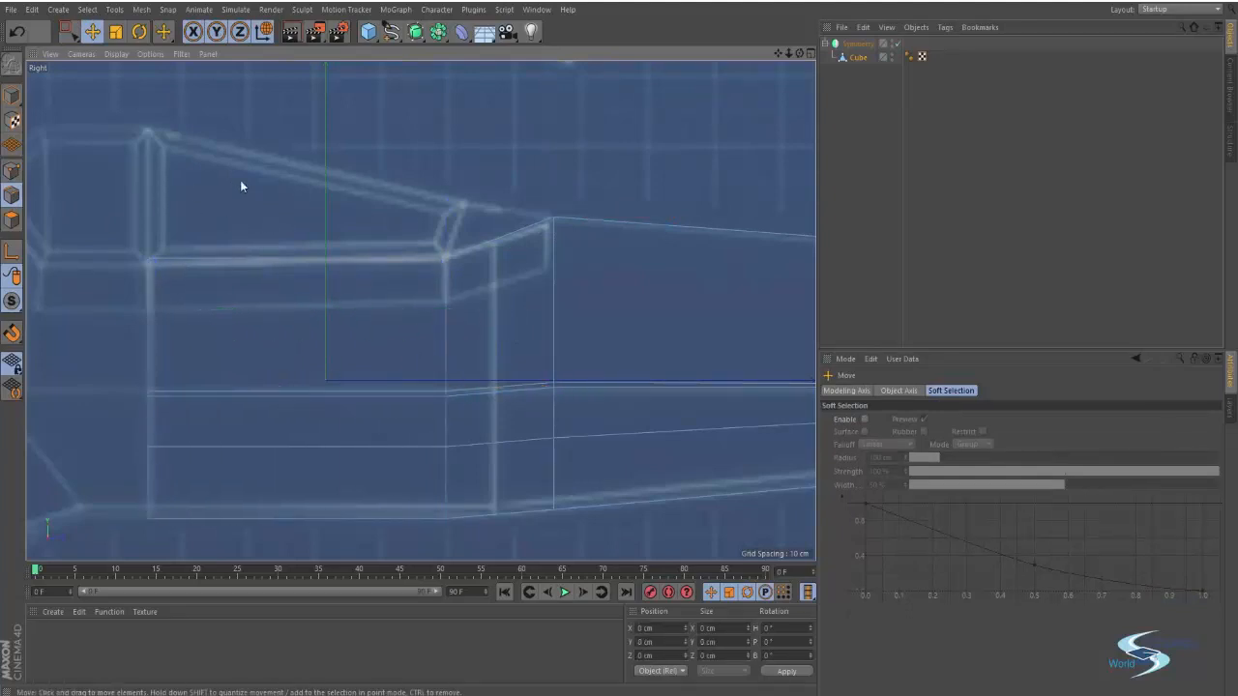
pyautogui.middleClick(240, 180)
pyautogui.middleClick(293, 197)
pyautogui.keyDown('alt'); pyautogui.moveTo(273, 255); pyautogui.dragTo(384, 175); pyautogui.keyUp('alt')
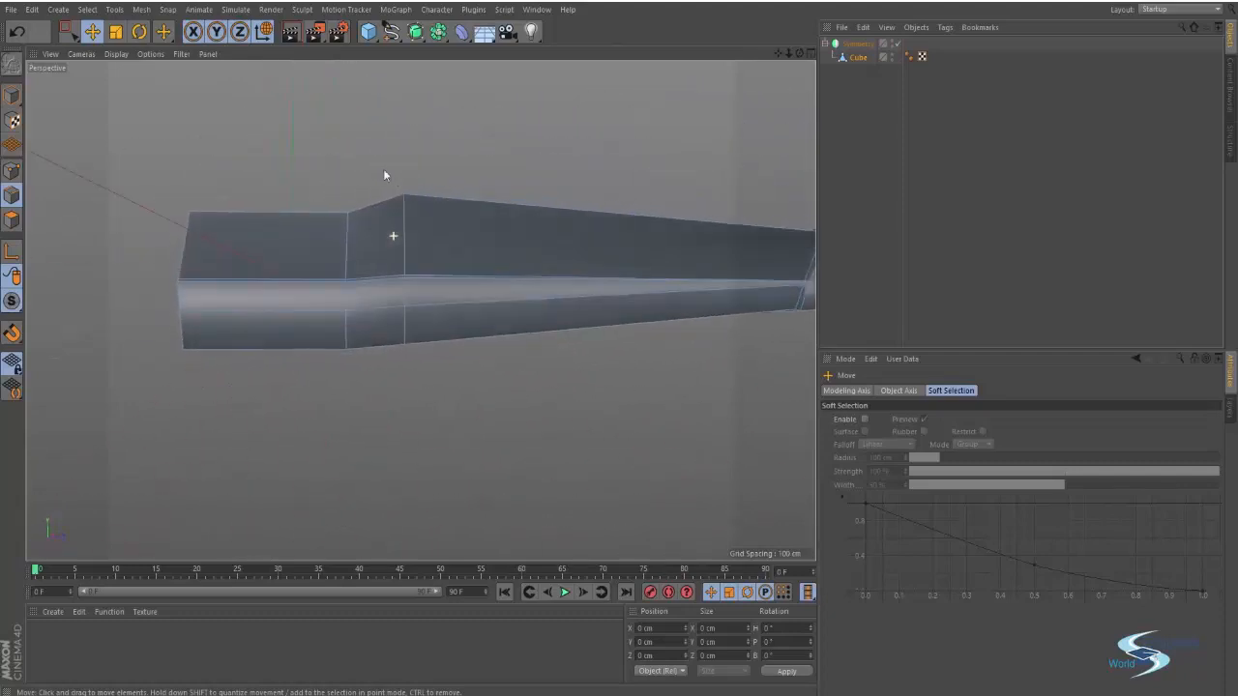
# Step: Delete the points of the extruded rear sections, leaving the fuselage open behind its front part
pyautogui.click(13, 170)
pyautogui.press('0')
pyautogui.moveTo(121, 156); pyautogui.dragTo(384, 409)
pyautogui.press('Delete')
pyautogui.press('e')
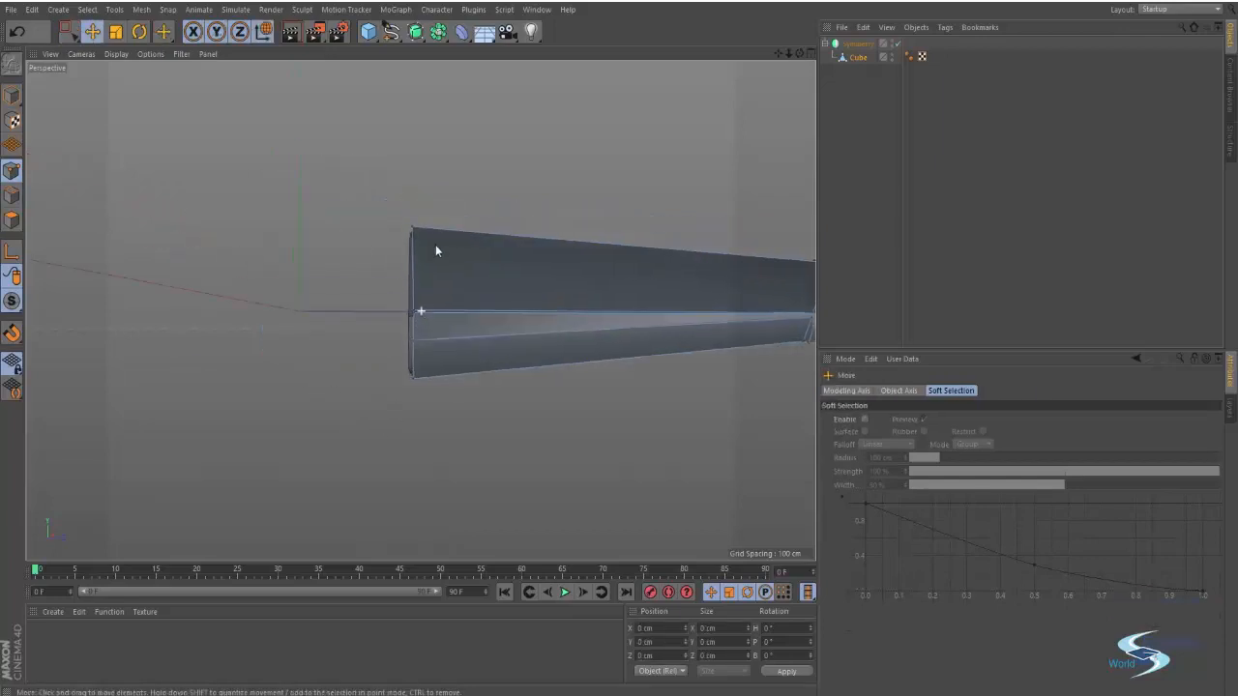
pyautogui.keyDown('alt'); pyautogui.moveTo(436, 250); pyautogui.dragTo(456, 344); pyautogui.keyUp('alt')
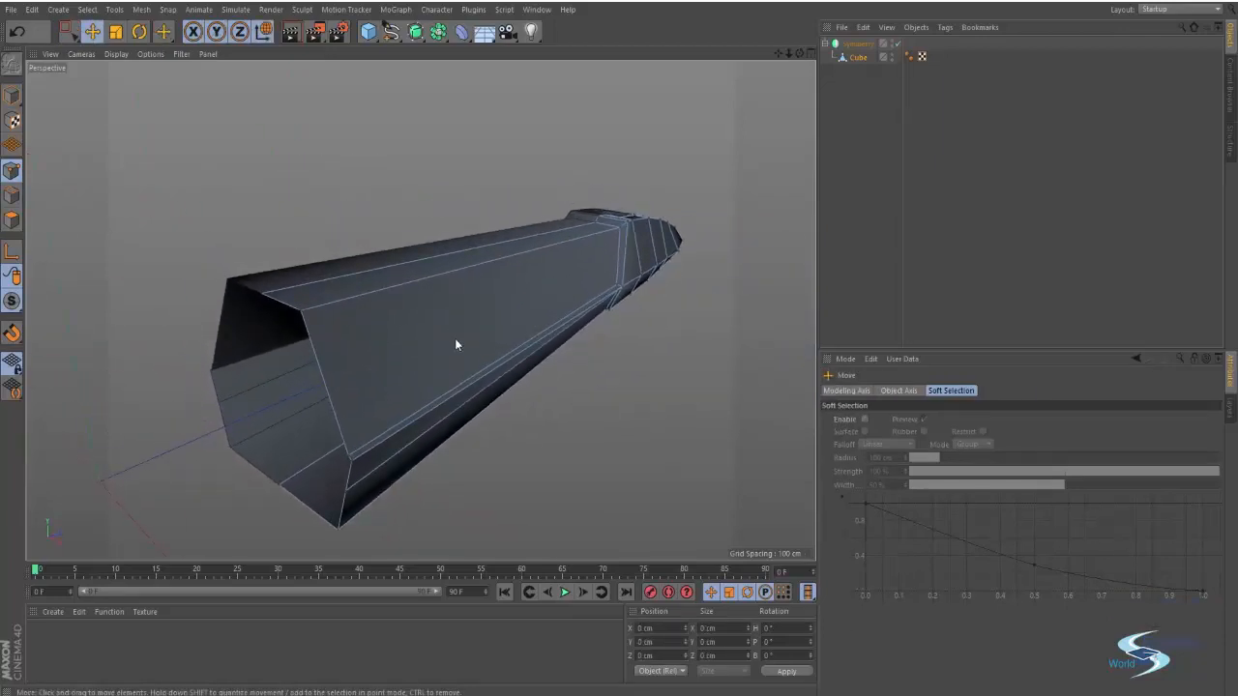
# Step: Cut a lengthwise loop through the fuselage's large side panel with the Knife in Loop mode
pyautogui.press('k')
pyautogui.click(870, 408)
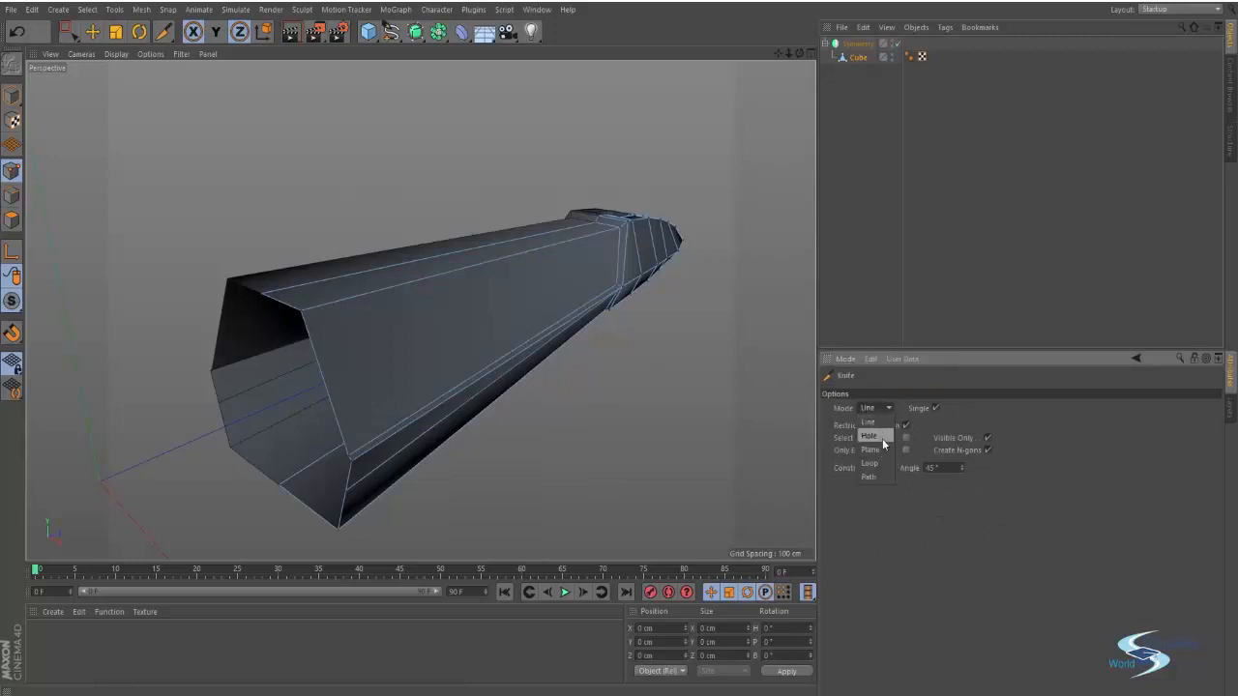
pyautogui.click(880, 468)
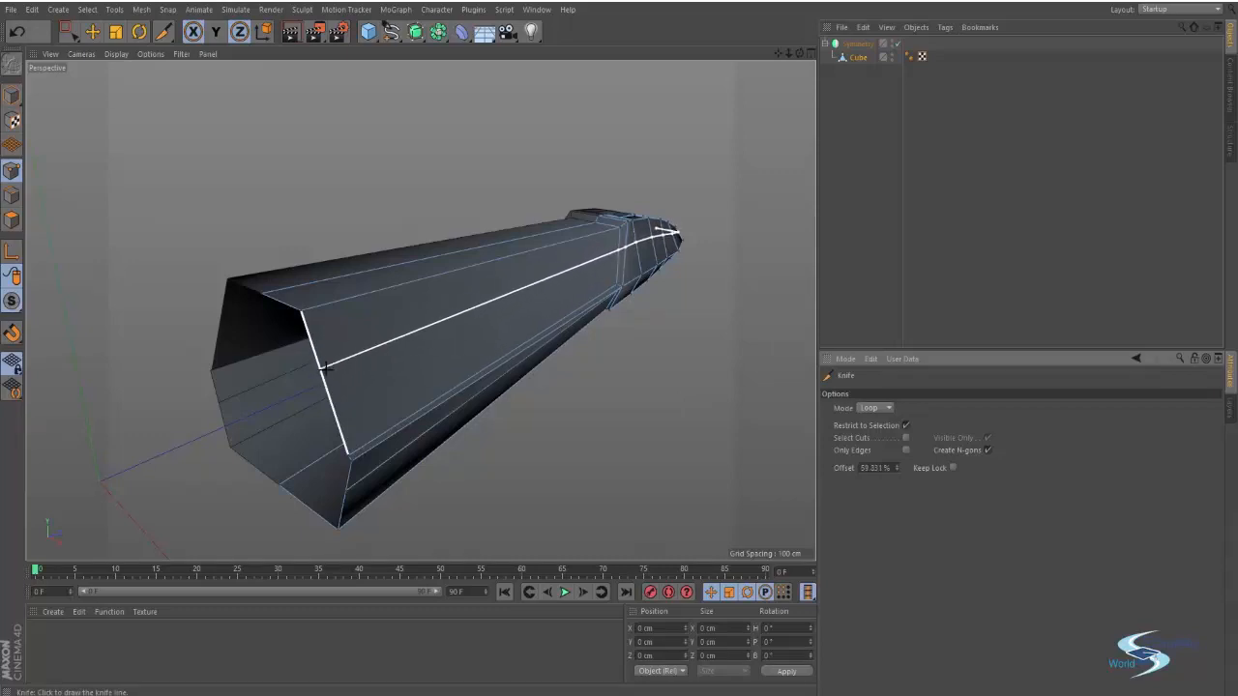
pyautogui.click(328, 382)
pyautogui.moveTo(420, 312)
pyautogui.keyDown('alt'); pyautogui.mouseDown()
pyautogui.moveTo(491, 312)
pyautogui.moveTo(448, 296)
pyautogui.moveTo(542, 276)
pyautogui.moveTo(323, 271)
pyautogui.moveTo(346, 280)
pyautogui.moveTo(257, 259)
pyautogui.moveTo(428, 306)
pyautogui.mouseUp(); pyautogui.keyUp('alt')
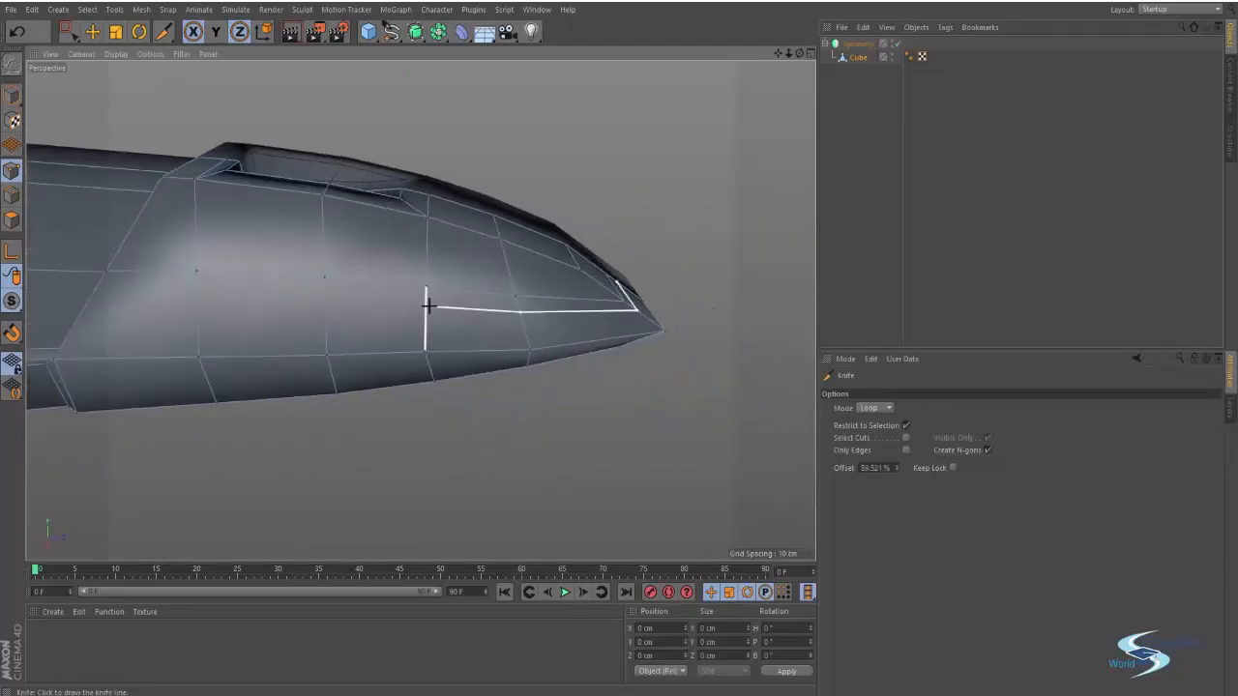
pyautogui.hotkey('alt', 'Tab')
pyautogui.moveTo(380, 351); pyautogui.dragTo(980, 263)
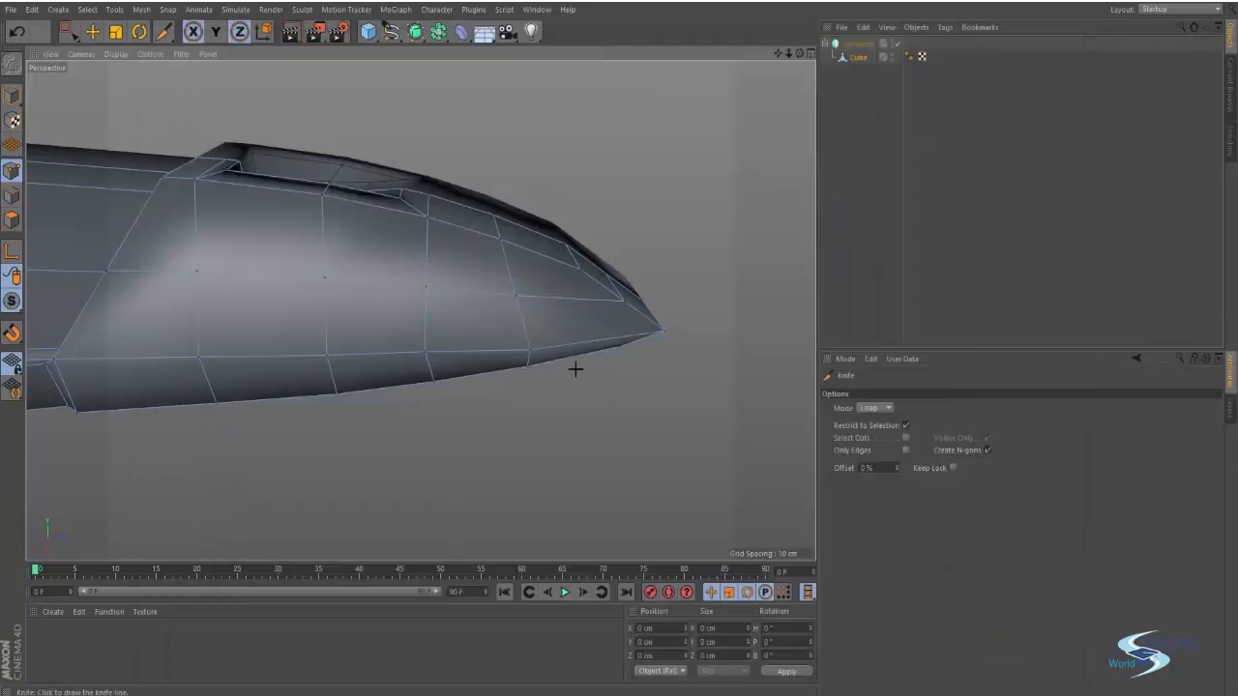
# Step: Select the new cut's points where the fuselage meets the nose and shift them slightly
pyautogui.keyDown('alt'); pyautogui.moveTo(574, 367); pyautogui.dragTo(428, 287); pyautogui.keyUp('alt')
pyautogui.press('0')
pyautogui.keyDown('alt'); pyautogui.moveTo(413, 287); pyautogui.dragTo(549, 279); pyautogui.keyUp('alt')
pyautogui.press('e')
pyautogui.keyDown('alt'); pyautogui.moveTo(473, 284); pyautogui.dragTo(265, 360); pyautogui.keyUp('alt')
pyautogui.keyDown('alt'); pyautogui.moveTo(235, 244); pyautogui.dragTo(290, 230, button='right'); pyautogui.keyUp('alt')
pyautogui.keyDown('alt'); pyautogui.moveTo(290, 230); pyautogui.dragTo(415, 281, button='middle'); pyautogui.keyUp('alt')
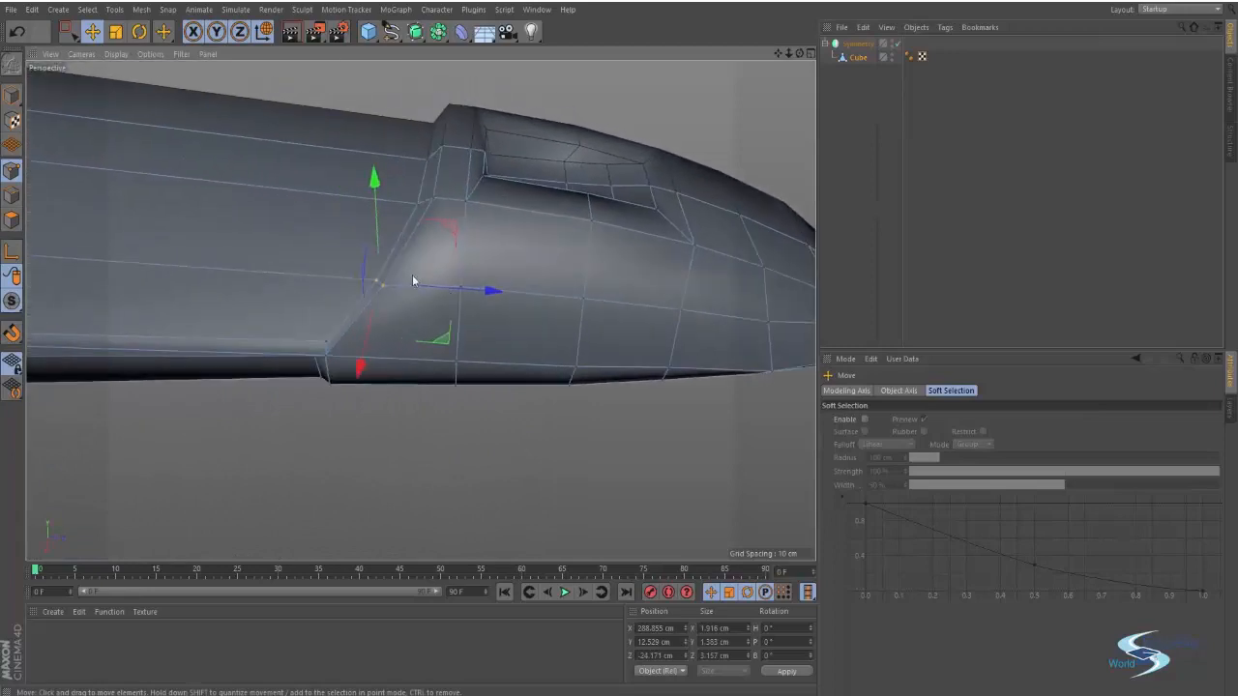
pyautogui.keyDown('alt'); pyautogui.moveTo(414, 281); pyautogui.dragTo(423, 203); pyautogui.keyUp('alt')
pyautogui.moveTo(478, 290); pyautogui.dragTo(481, 290)
pyautogui.keyDown('alt'); pyautogui.moveTo(481, 290); pyautogui.dragTo(554, 315); pyautogui.keyUp('alt')
# Step: Select the new cut's side points along the nose one after another and pull them slightly outward
pyautogui.click(542, 471)
pyautogui.click(428, 308)
pyautogui.click(602, 316)
pyautogui.click(455, 310)
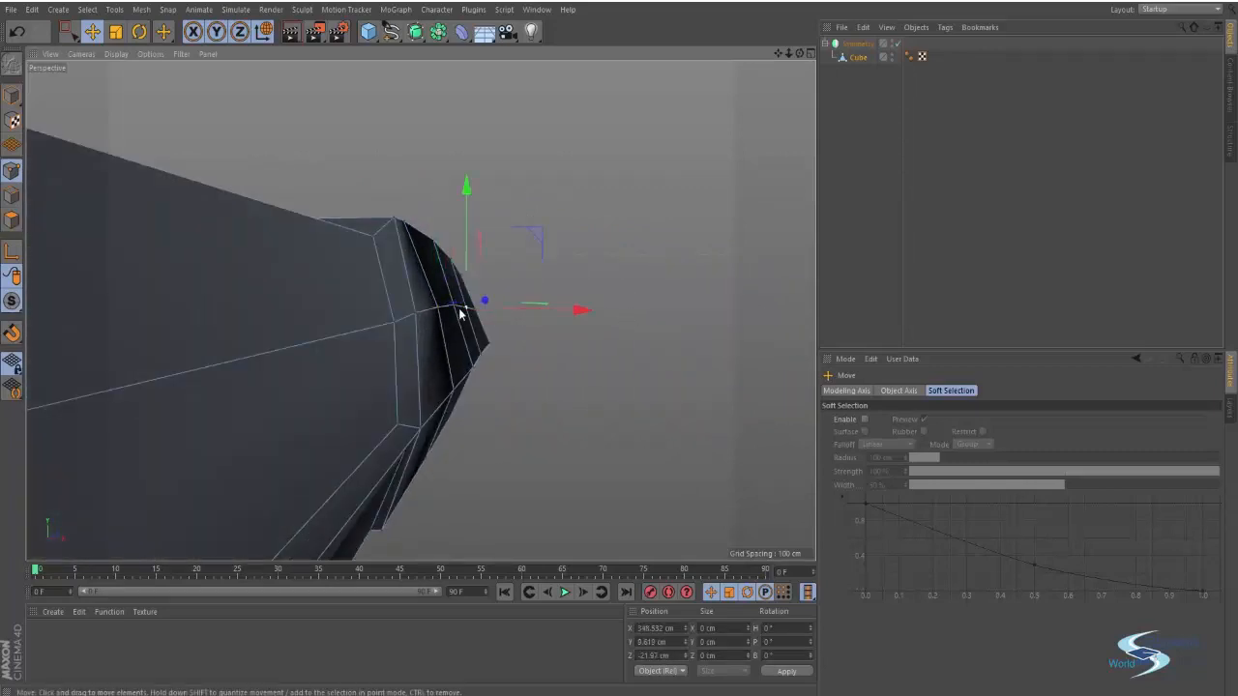
pyautogui.keyDown('alt'); pyautogui.moveTo(456, 312); pyautogui.dragTo(342, 351); pyautogui.keyUp('alt')
pyautogui.click(470, 345)
pyautogui.keyDown('alt'); pyautogui.moveTo(409, 378); pyautogui.dragTo(400, 420); pyautogui.keyUp('alt')
pyautogui.moveTo(338, 357); pyautogui.dragTo(465, 342)
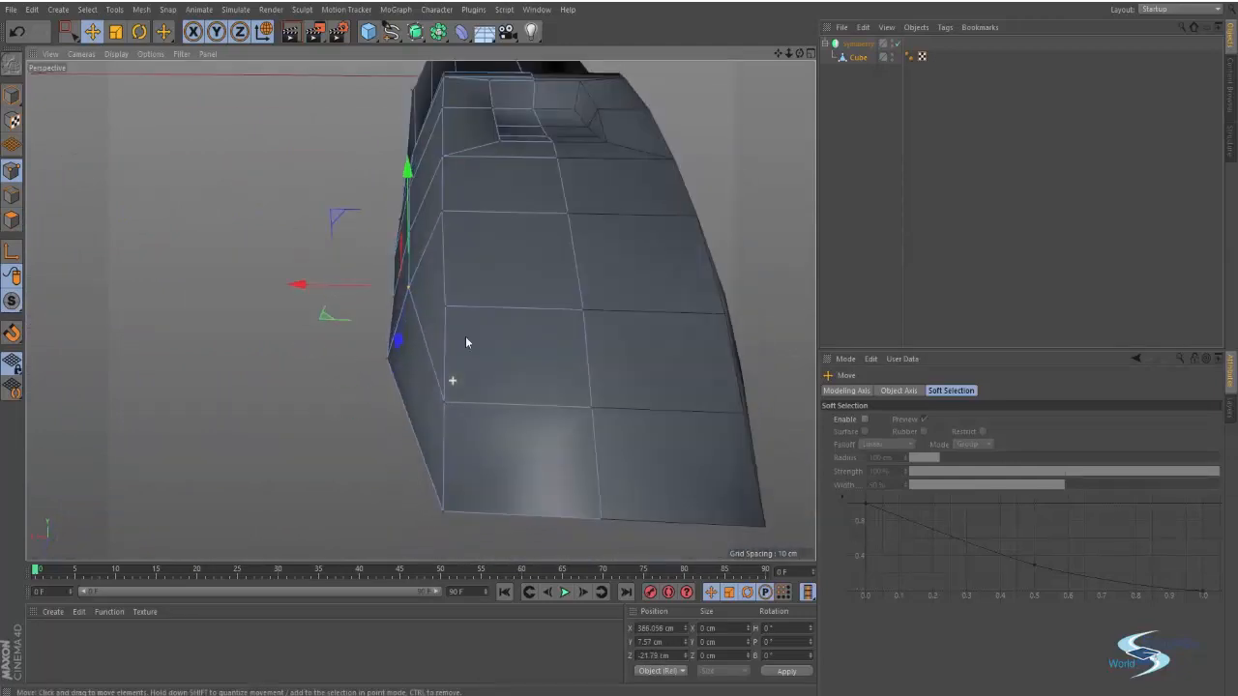
# Step: Examine the new cut's points near the nose tip and the side panel back to the open rear end
pyautogui.click(443, 402)
pyautogui.moveTo(402, 405); pyautogui.dragTo(586, 390)
pyautogui.press('0')
pyautogui.moveTo(491, 354); pyautogui.dragTo(610, 399)
pyautogui.press('e')
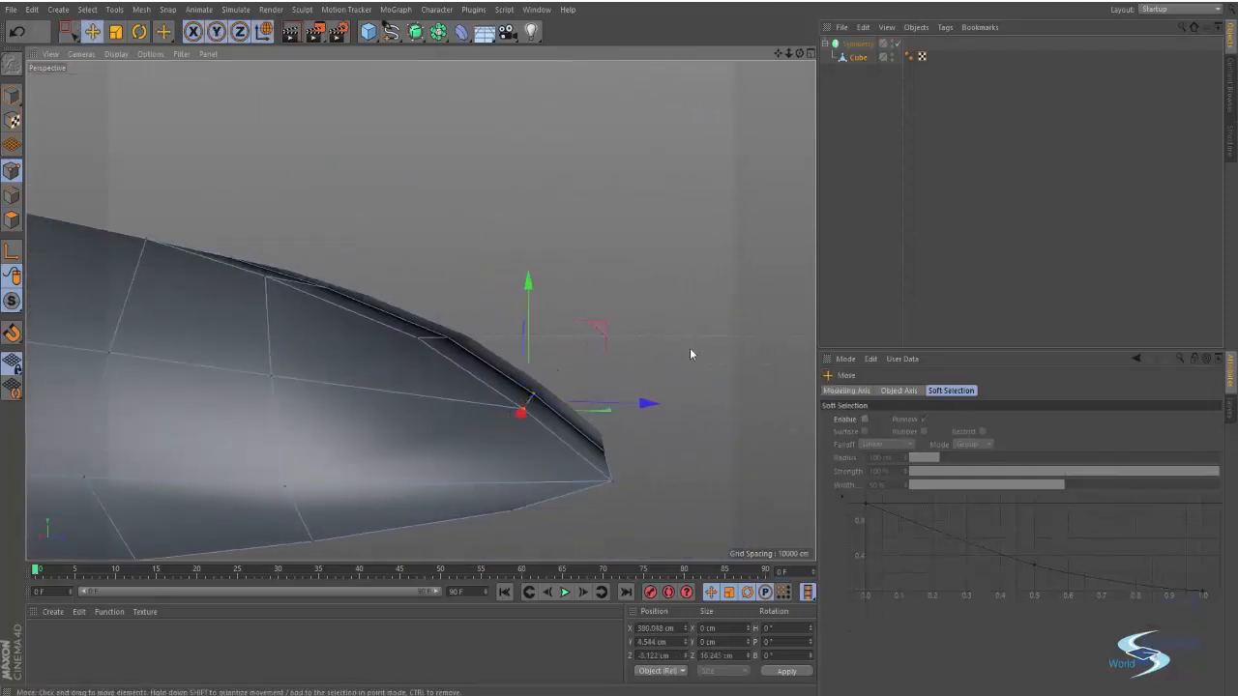
pyautogui.click(689, 347)
pyautogui.moveTo(461, 387)
pyautogui.keyDown('alt'); pyautogui.mouseDown()
pyautogui.moveTo(396, 375)
pyautogui.moveTo(454, 385)
pyautogui.mouseUp(); pyautogui.keyUp('alt')
pyautogui.keyDown('alt'); pyautogui.moveTo(609, 312); pyautogui.dragTo(499, 352, button='right'); pyautogui.keyUp('alt')
pyautogui.keyDown('alt'); pyautogui.moveTo(499, 359); pyautogui.dragTo(198, 390); pyautogui.keyUp('alt')
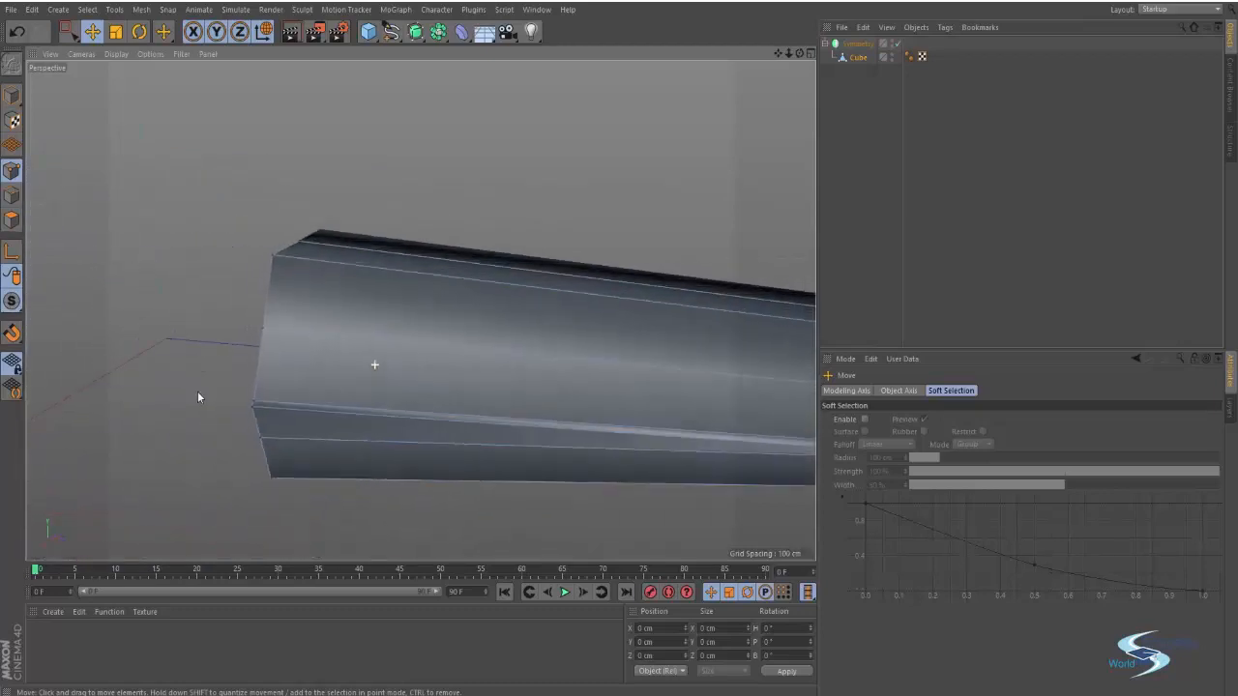
# Step: Move the rear end's points below the top corner back to the canopy's lower front corner on the side blueprint
pyautogui.middleClick(180, 283)
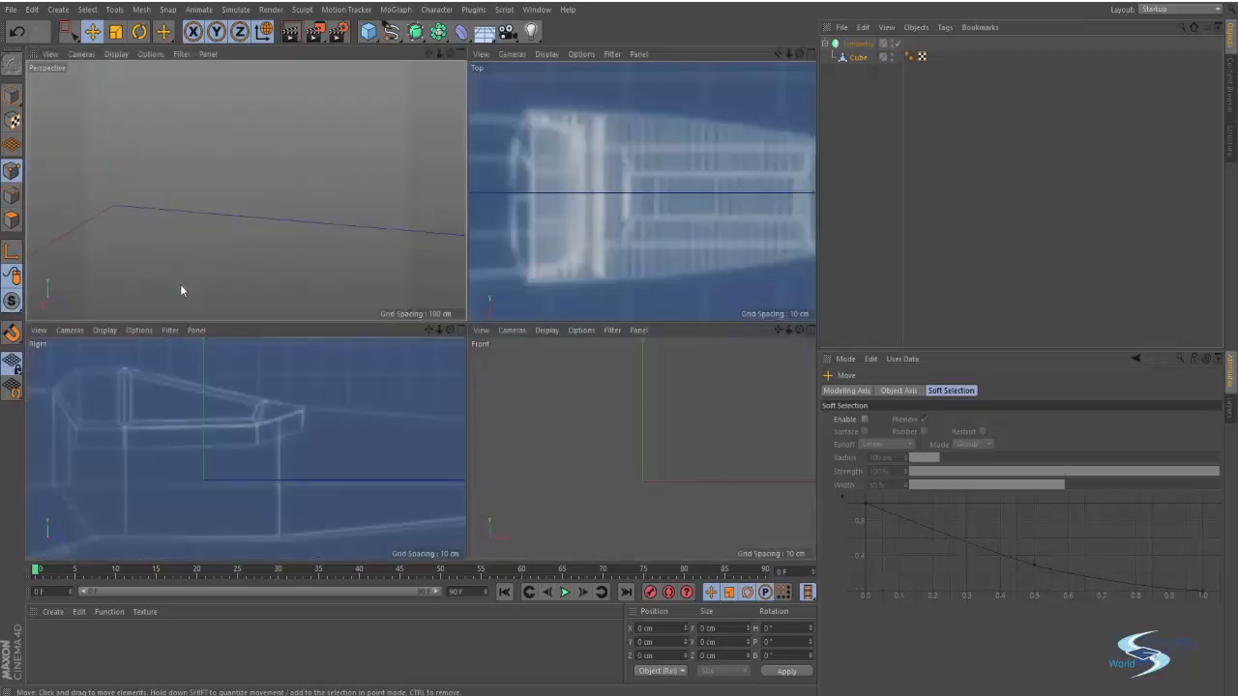
pyautogui.middleClick(310, 422)
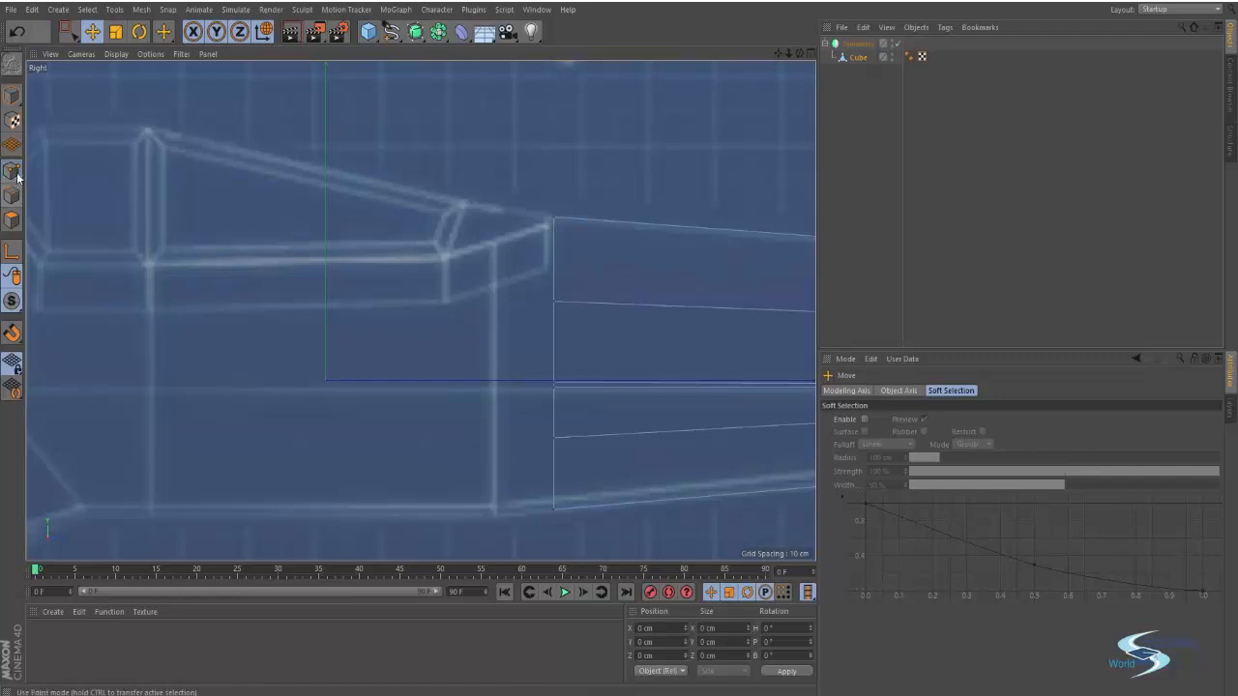
pyautogui.press('0')
pyautogui.moveTo(684, 561); pyautogui.dragTo(684, 561)
pyautogui.keyDown('alt'); pyautogui.moveTo(634, 482); pyautogui.dragTo(630, 446, button='middle'); pyautogui.keyUp('alt')
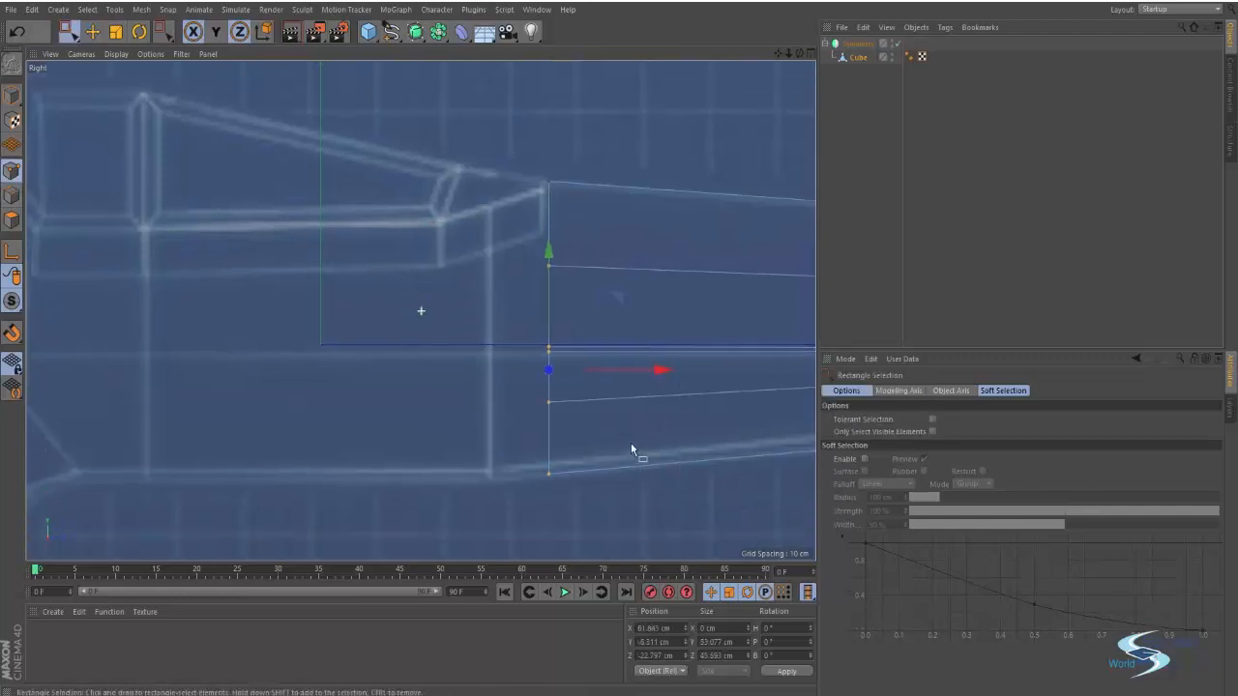
pyautogui.press('e')
pyautogui.moveTo(662, 375); pyautogui.dragTo(557, 397)
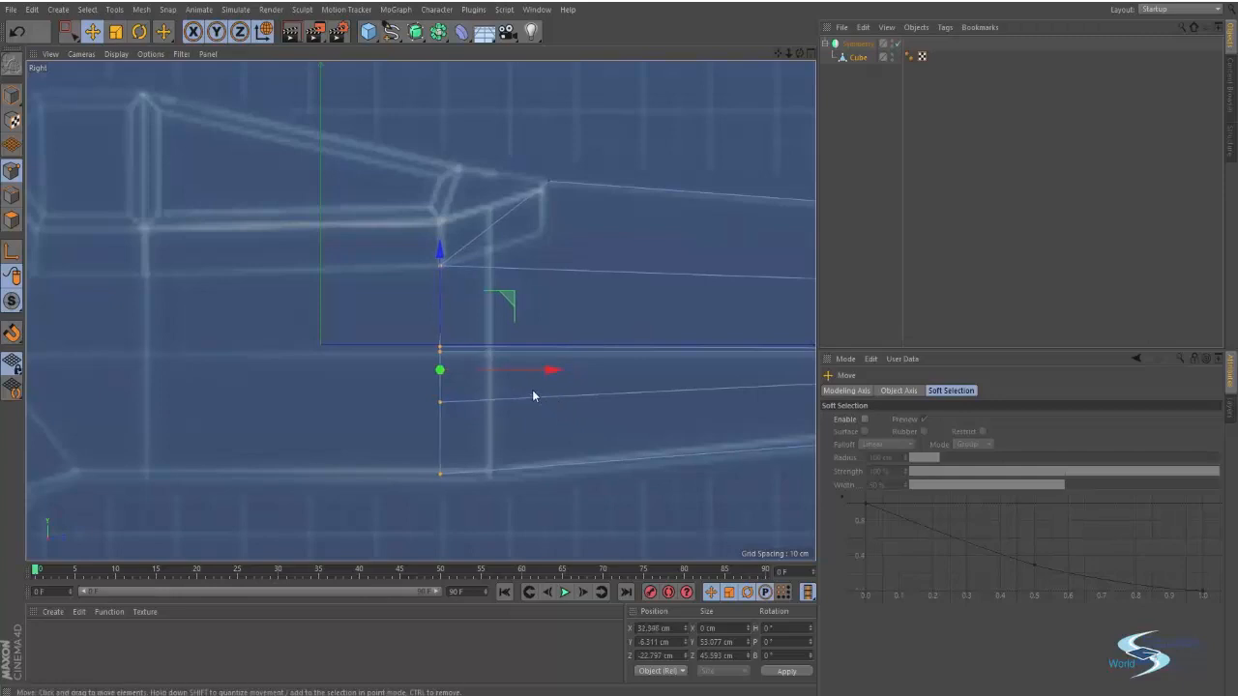
# Step: Stretch the moved rear points slightly in height and raise the upper side point onto the canopy's lower rim line
pyautogui.press('t')
pyautogui.moveTo(440, 246); pyautogui.dragTo(443, 259)
pyautogui.press('e')
pyautogui.press('t')
pyautogui.press('e')
pyautogui.click(440, 263)
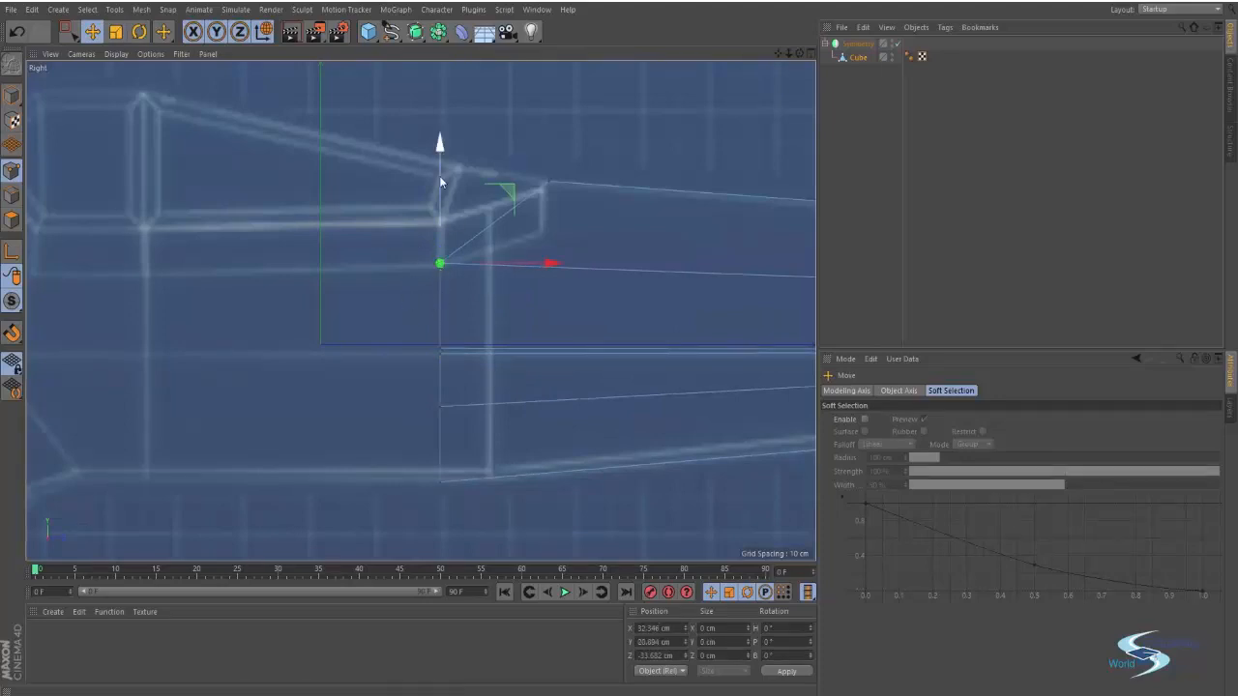
pyautogui.moveTo(438, 175); pyautogui.dragTo(455, 137)
# Step: Move the upper side point of the rear end inward to the cockpit outline on the top blueprint
pyautogui.middleClick(387, 184)
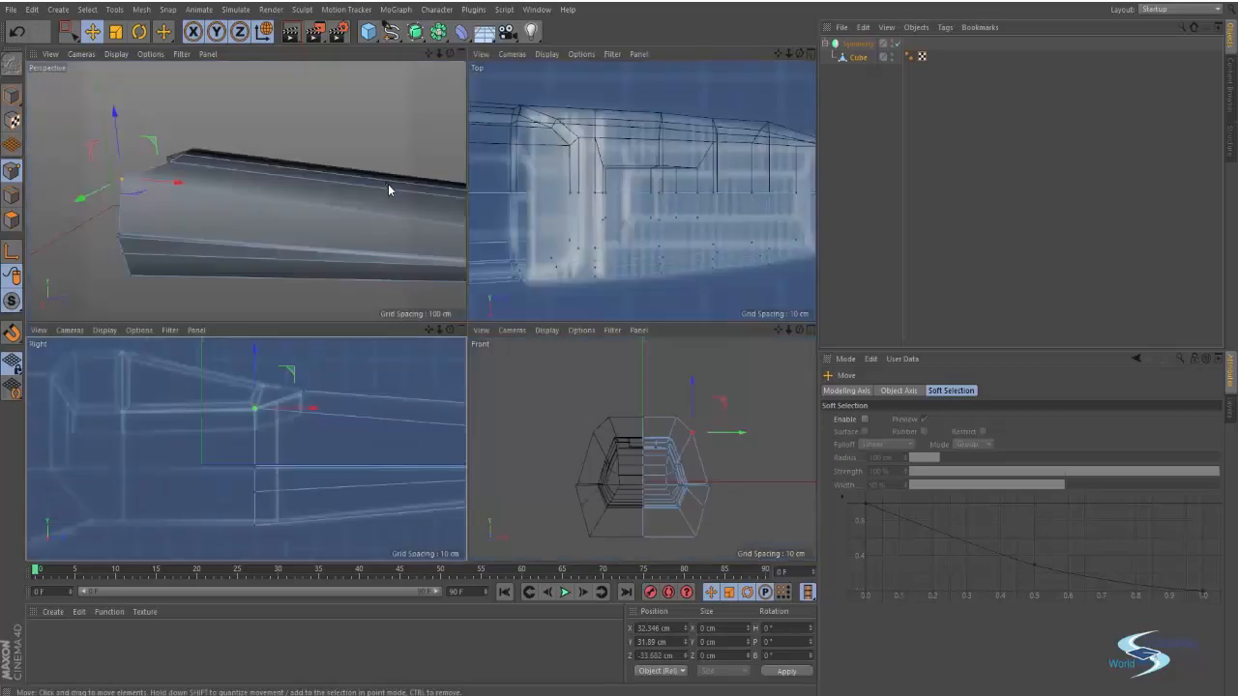
pyautogui.middleClick(513, 252)
pyautogui.keyDown('alt'); pyautogui.moveTo(365, 277); pyautogui.dragTo(290, 295, button='right'); pyautogui.keyUp('alt')
pyautogui.keyDown('alt'); pyautogui.moveTo(290, 295); pyautogui.dragTo(797, 286, button='middle'); pyautogui.keyUp('alt')
pyautogui.scroll(5, 360, 326)
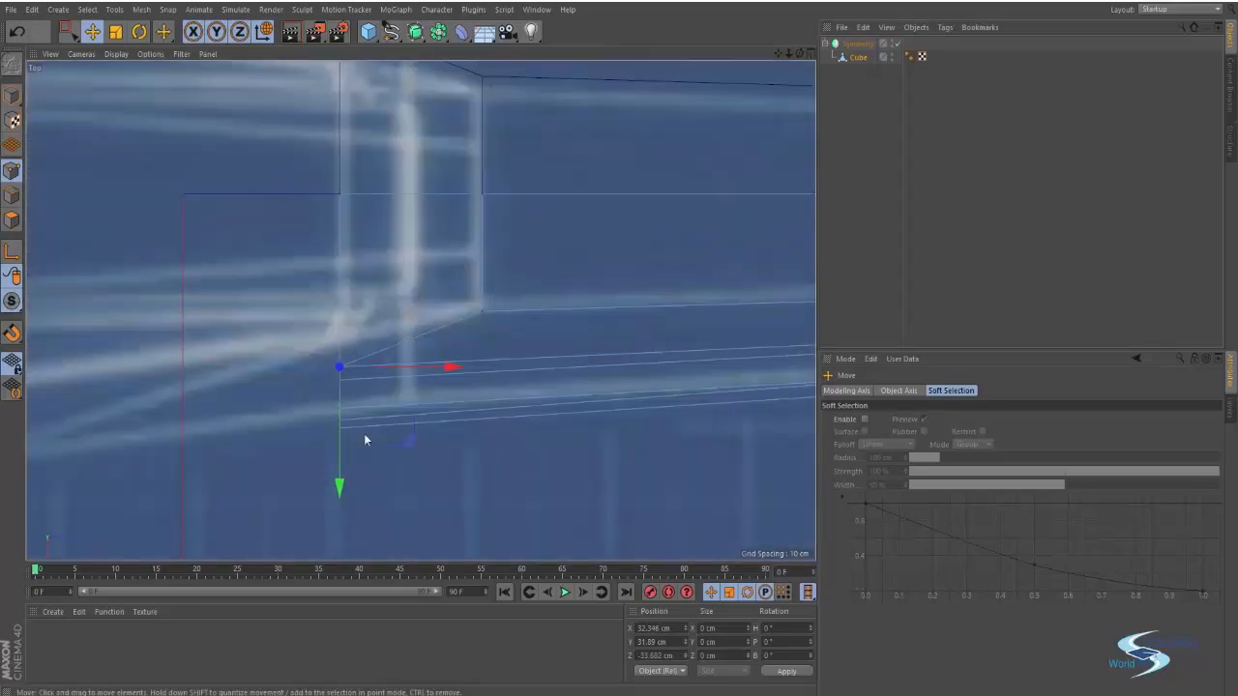
pyautogui.moveTo(350, 482); pyautogui.dragTo(351, 460)
pyautogui.click(477, 474)
# Step: Examine the reshaped cockpit notch at the fuselage's rear opening from several angles
pyautogui.middleClick(476, 474)
pyautogui.middleClick(274, 234)
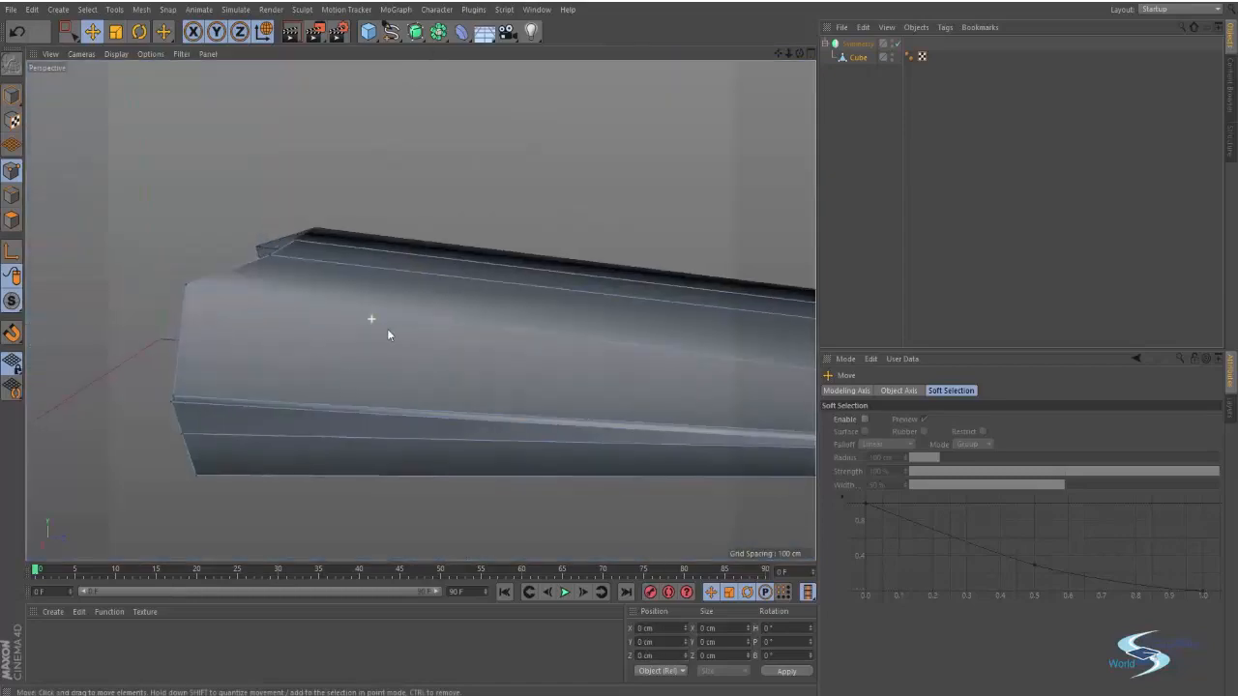
pyautogui.keyDown('alt'); pyautogui.moveTo(386, 335); pyautogui.dragTo(561, 306); pyautogui.keyUp('alt')
pyautogui.click(391, 302)
pyautogui.keyDown('alt'); pyautogui.moveTo(417, 296); pyautogui.dragTo(267, 304); pyautogui.keyUp('alt')
pyautogui.scroll(5, 448, 284)
pyautogui.keyDown('alt'); pyautogui.moveTo(315, 309); pyautogui.dragTo(202, 350, button='right'); pyautogui.keyUp('alt')
pyautogui.keyDown('alt'); pyautogui.moveTo(420, 310); pyautogui.dragTo(385, 332); pyautogui.keyUp('alt')
pyautogui.keyDown('alt'); pyautogui.moveTo(461, 327); pyautogui.dragTo(212, 306); pyautogui.keyUp('alt')
pyautogui.scroll(3, 257, 238)
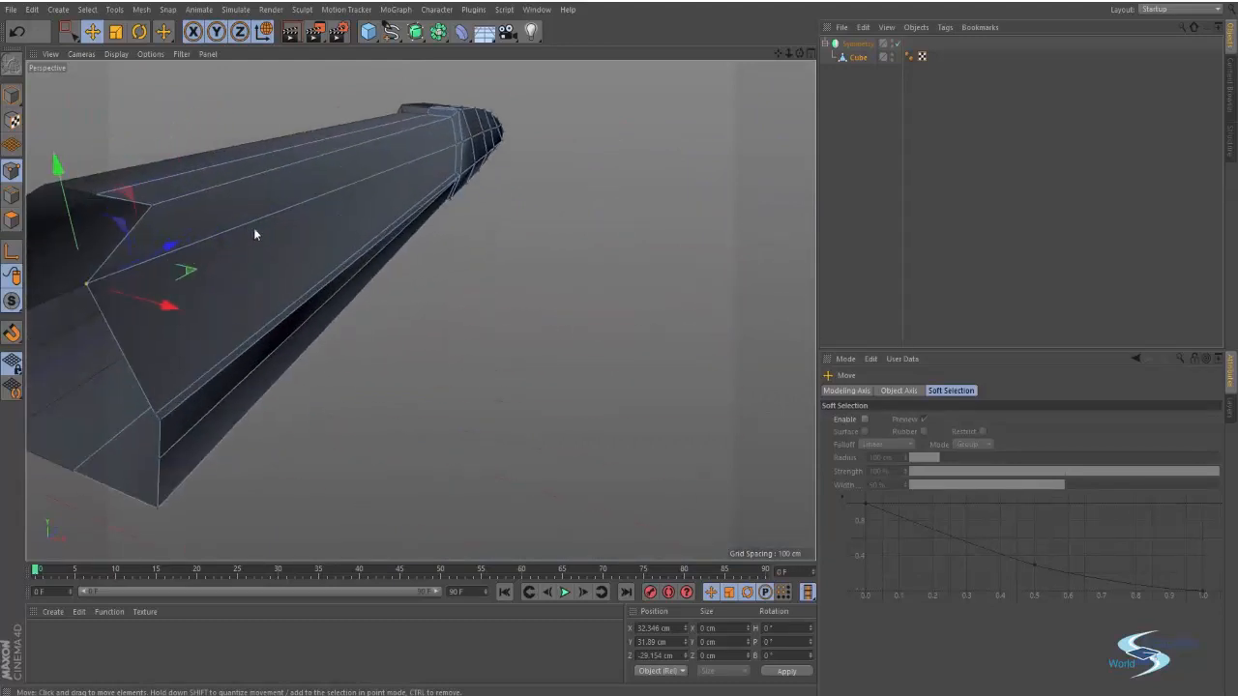
pyautogui.keyDown('alt'); pyautogui.moveTo(340, 265); pyautogui.dragTo(279, 250); pyautogui.keyUp('alt')
# Step: Undo the moves and scaling of the rear points back to the straight rear end
pyautogui.hotkey('ctrl', 'z')
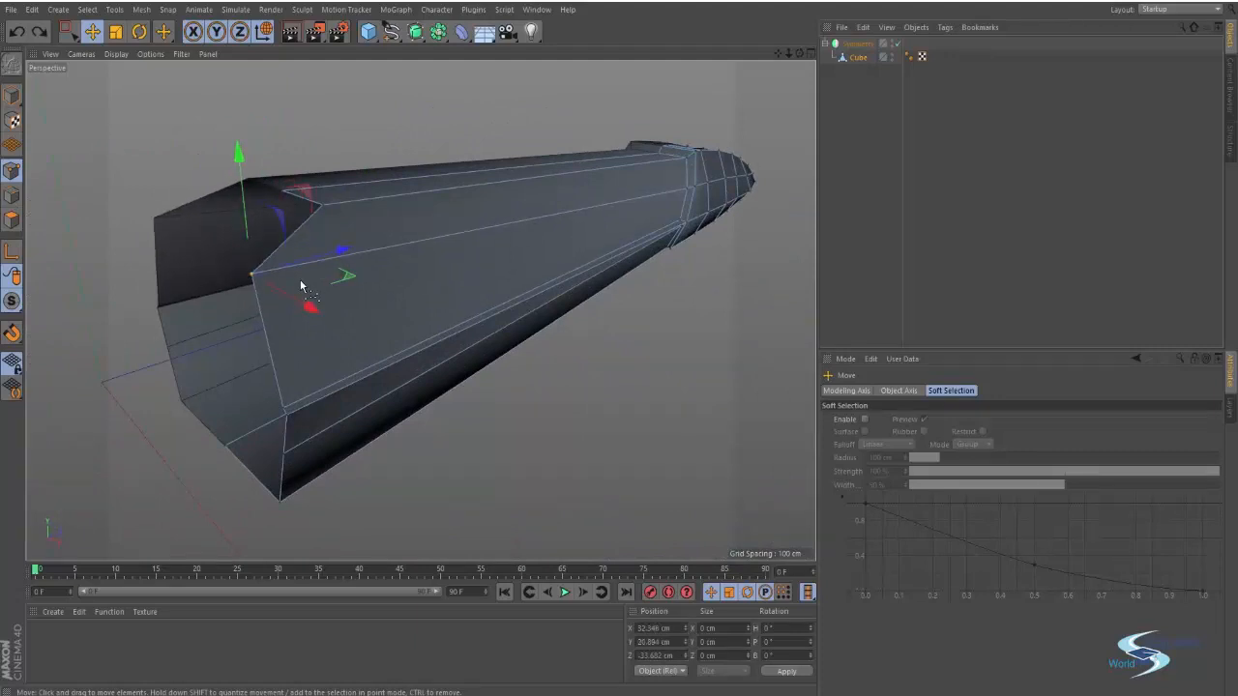
pyautogui.hotkey('ctrl', 'z')
pyautogui.click(304, 327)
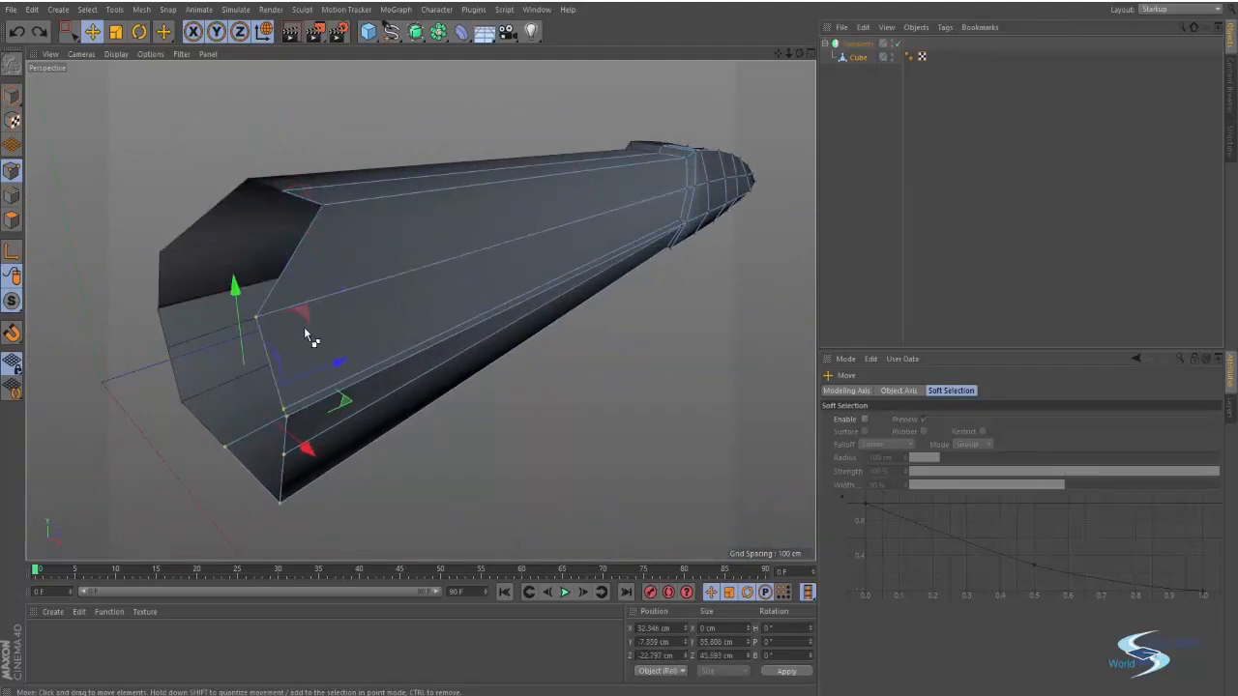
pyautogui.hotkey('ctrl', 'z')
pyautogui.hotkey('ctrl', 'z')
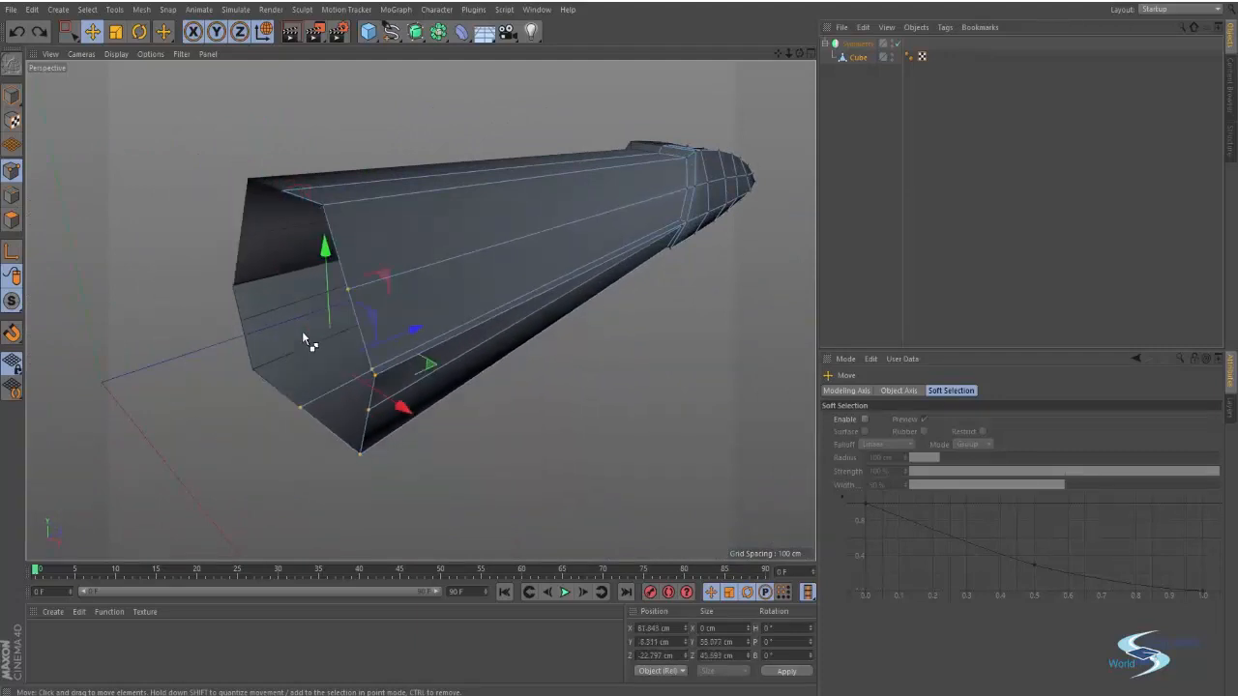
# Step: Slide the rear end point of the new side cut slightly down its edge
pyautogui.keyDown('alt'); pyautogui.moveTo(371, 311); pyautogui.dragTo(225, 285); pyautogui.keyUp('alt')
pyautogui.click(205, 281)
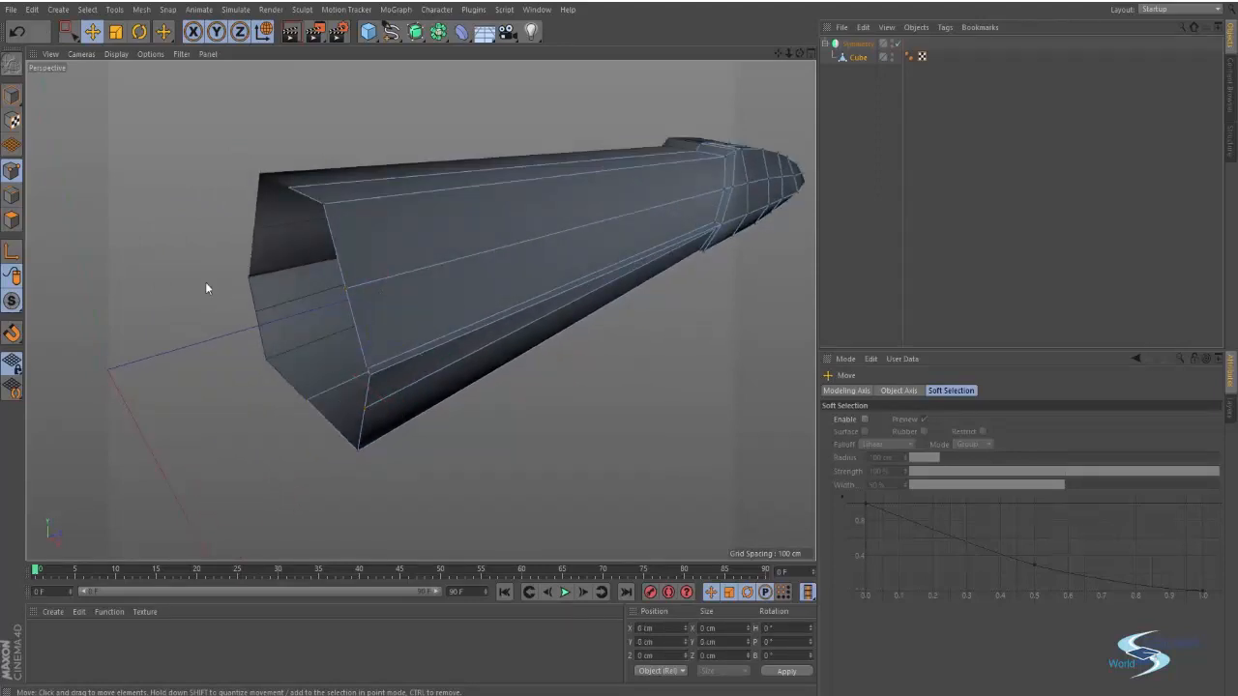
pyautogui.rightClick(208, 300)
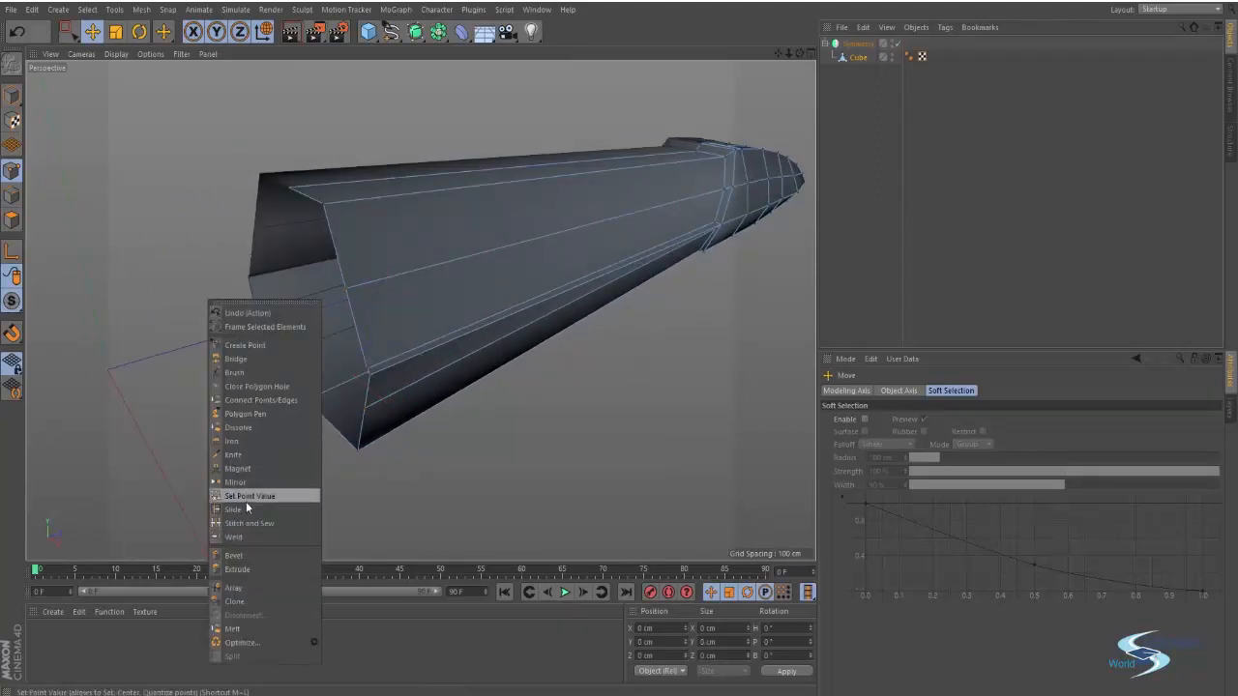
pyautogui.click(242, 509)
pyautogui.moveTo(348, 293)
pyautogui.mouseDown()
pyautogui.moveTo(358, 314)
pyautogui.moveTo(351, 305)
pyautogui.mouseUp()
pyautogui.press('e')
# Step: Select the rear edge loop and extrude it back to the canopy's lower front corner on the side blueprint
pyautogui.middleClick(187, 263)
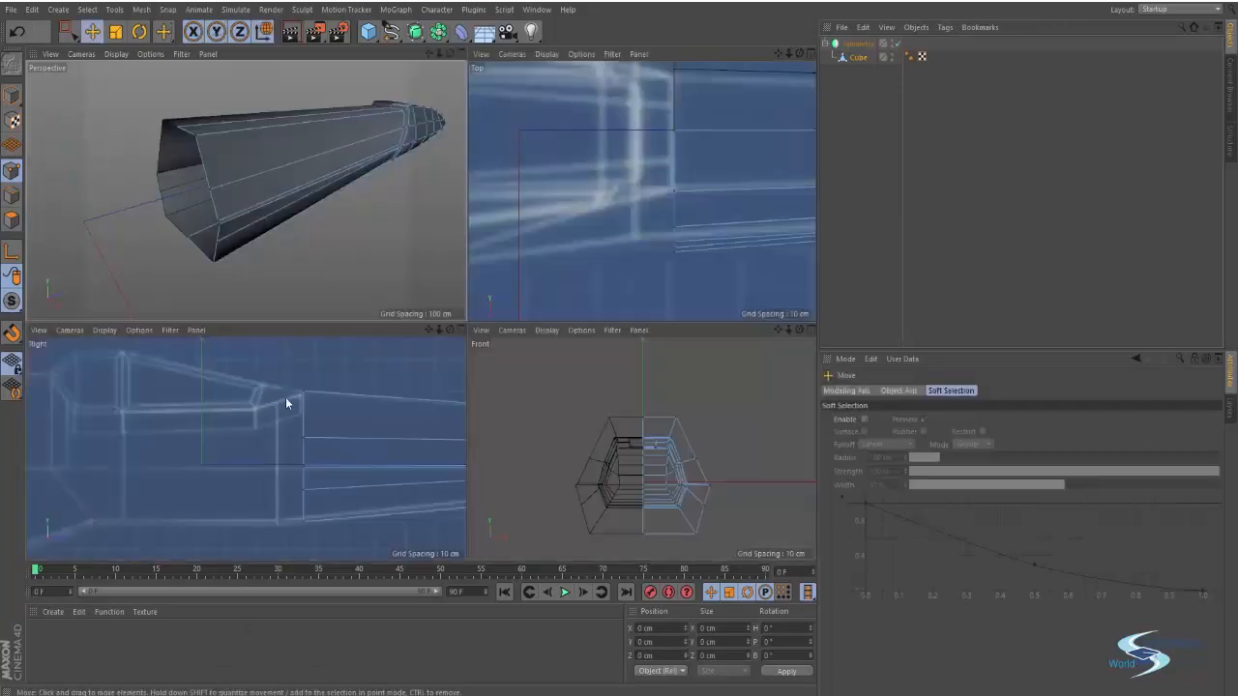
pyautogui.middleClick(357, 416)
pyautogui.scroll(-2, 376, 343)
pyautogui.keyDown('alt'); pyautogui.moveTo(368, 339); pyautogui.dragTo(386, 328, button='middle'); pyautogui.keyUp('alt')
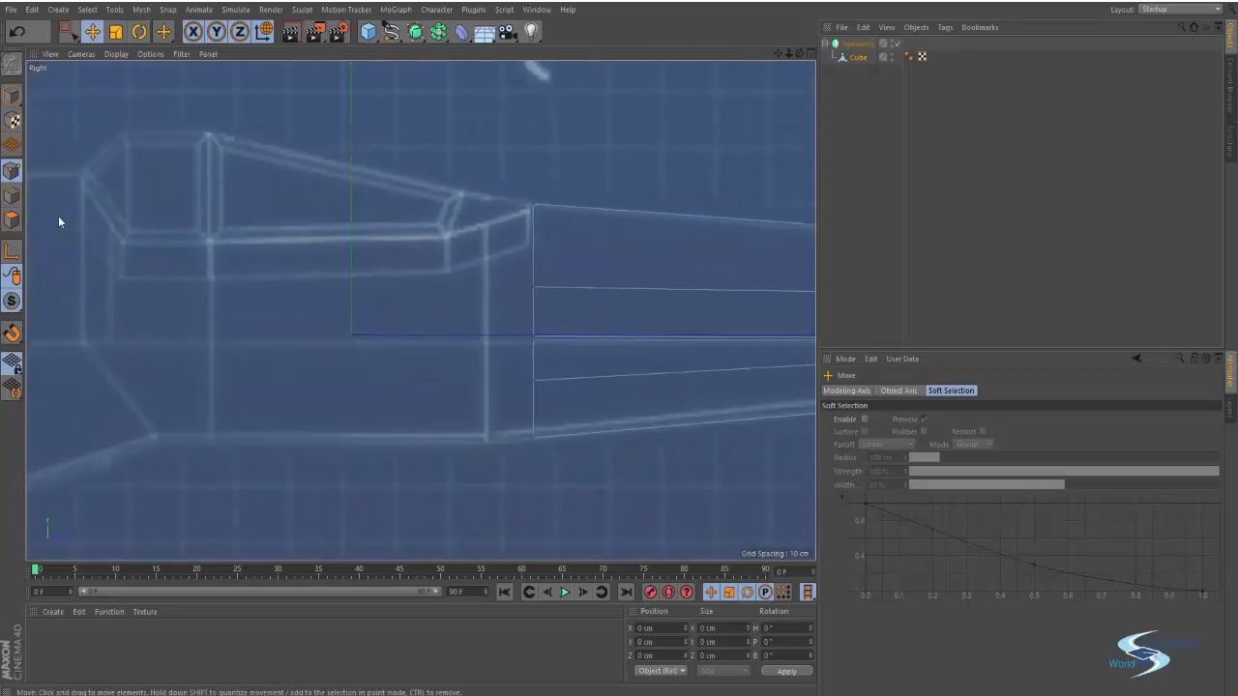
pyautogui.click(12, 195)
pyautogui.doubleClick(533, 266)
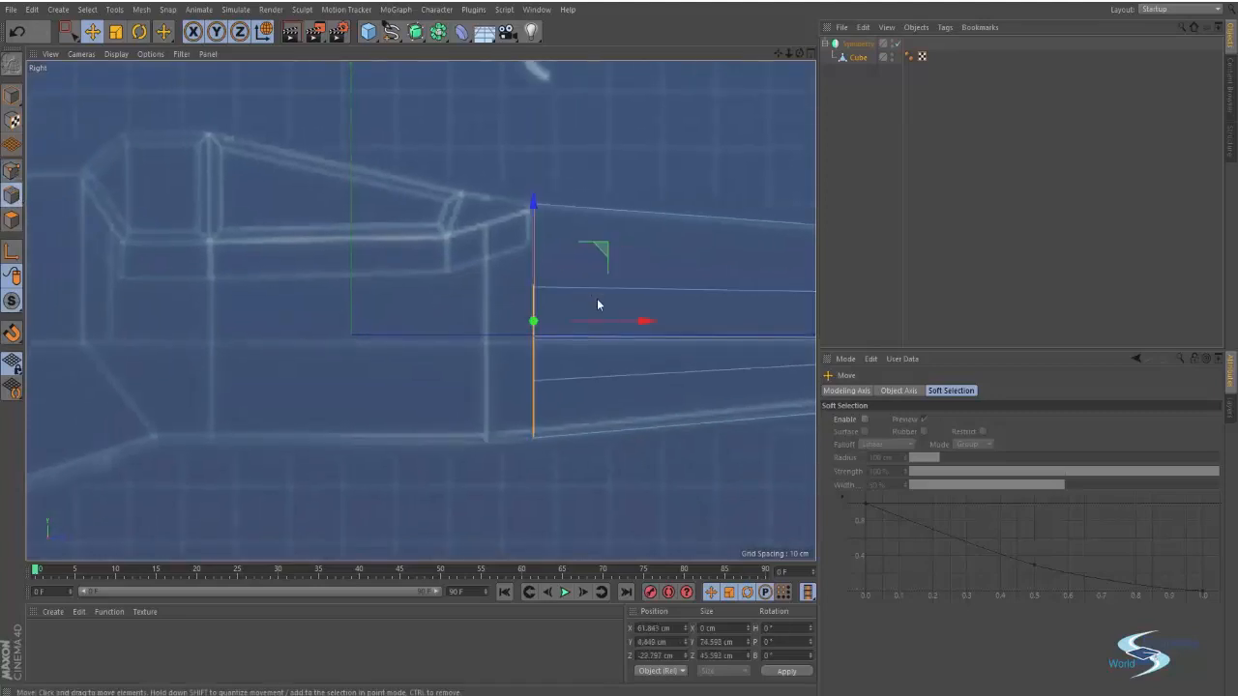
pyautogui.moveTo(641, 320); pyautogui.dragTo(545, 326)
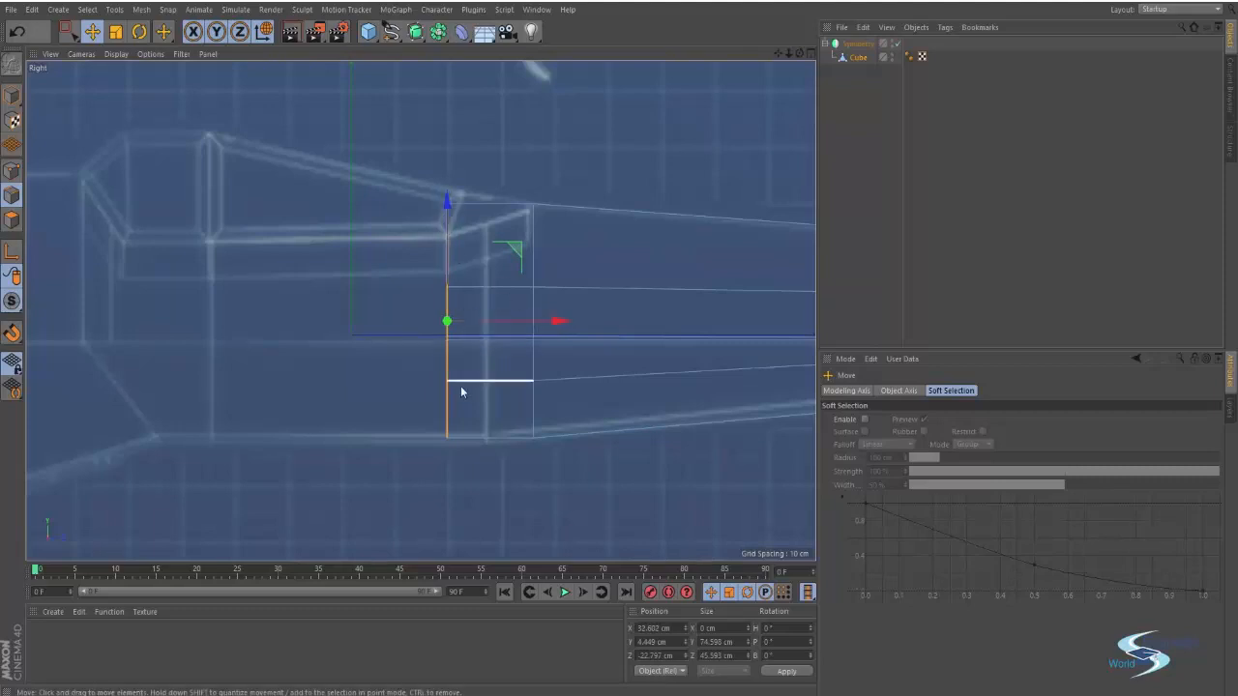
# Step: Scale the extruded rear edges vertically to a height of about 77.6 cm
pyautogui.press('t')
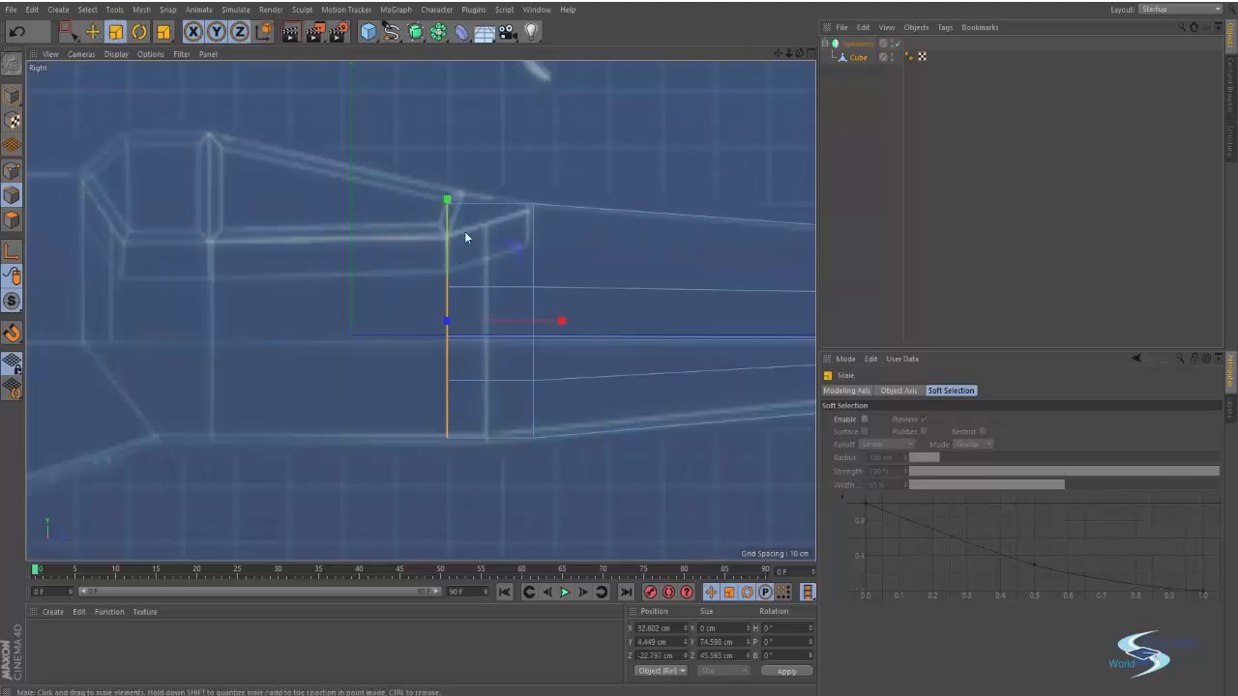
pyautogui.moveTo(446, 201); pyautogui.dragTo(449, 205)
pyautogui.press('e')
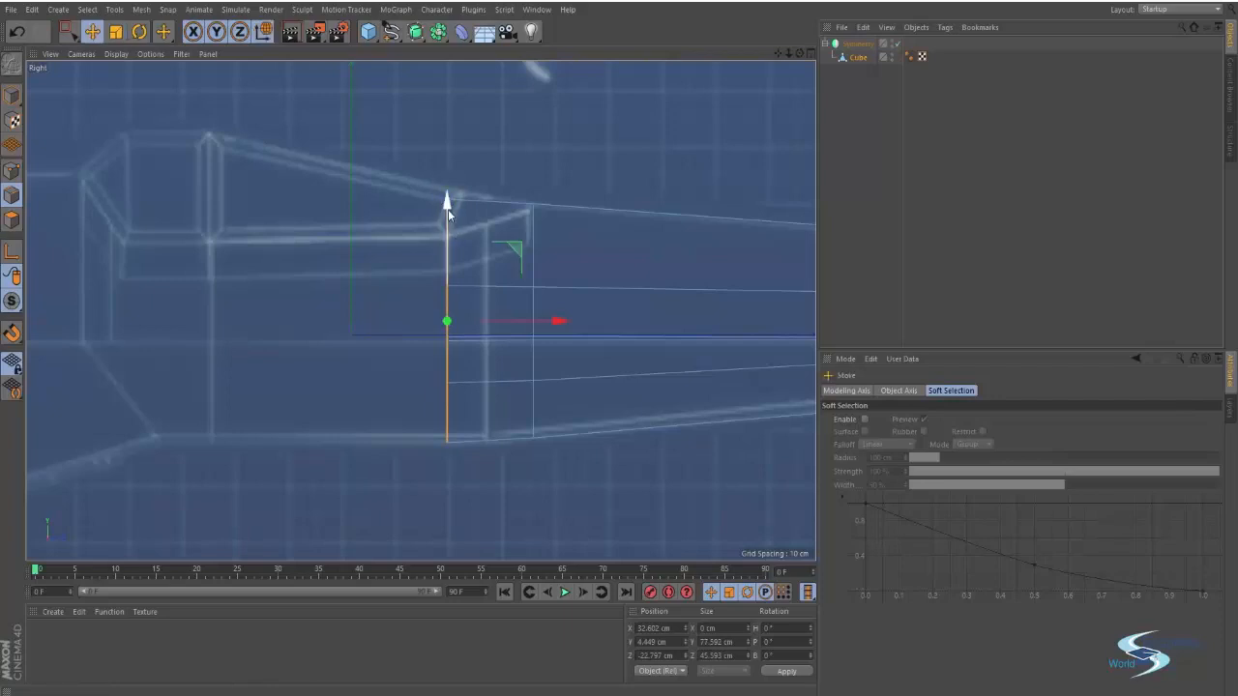
# Step: Slide the two upper points of the new rear end down their edges, the top one onto the canopy's lower front corner
pyautogui.keyDown('alt'); pyautogui.moveTo(461, 236); pyautogui.dragTo(489, 223, button='right'); pyautogui.keyUp('alt')
pyautogui.keyDown('alt'); pyautogui.moveTo(489, 222); pyautogui.dragTo(478, 243, button='middle'); pyautogui.keyUp('alt')
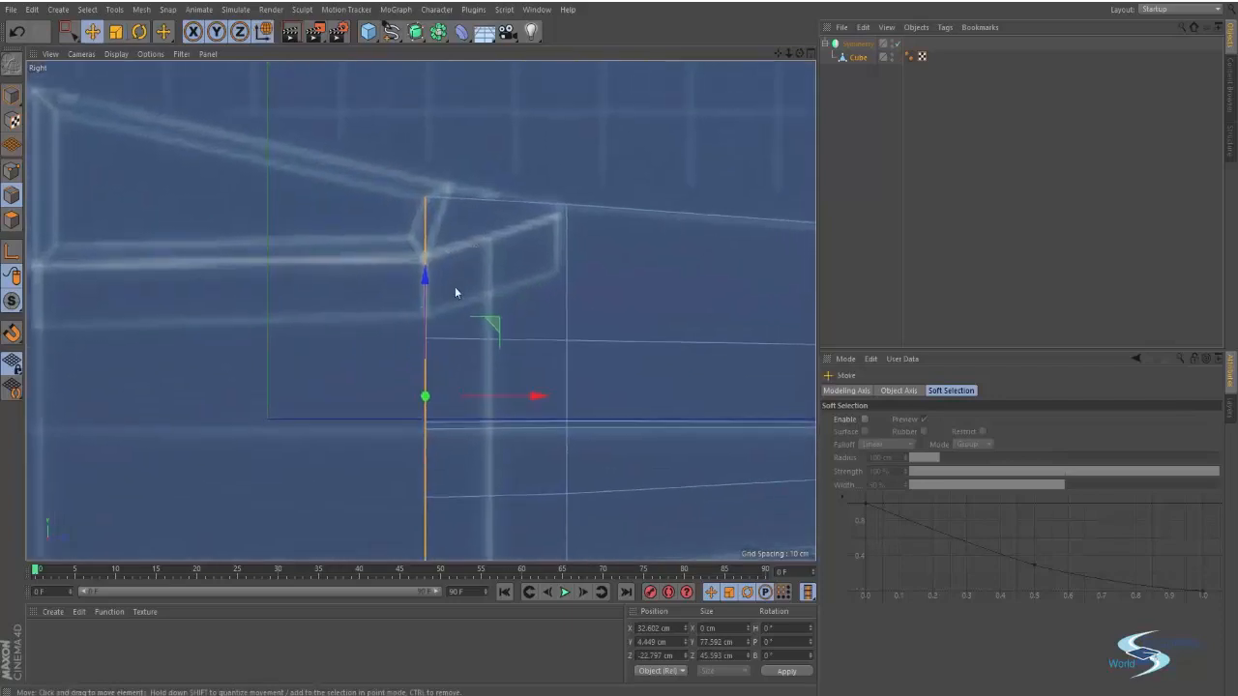
pyautogui.click(392, 327)
pyautogui.rightClick(221, 341)
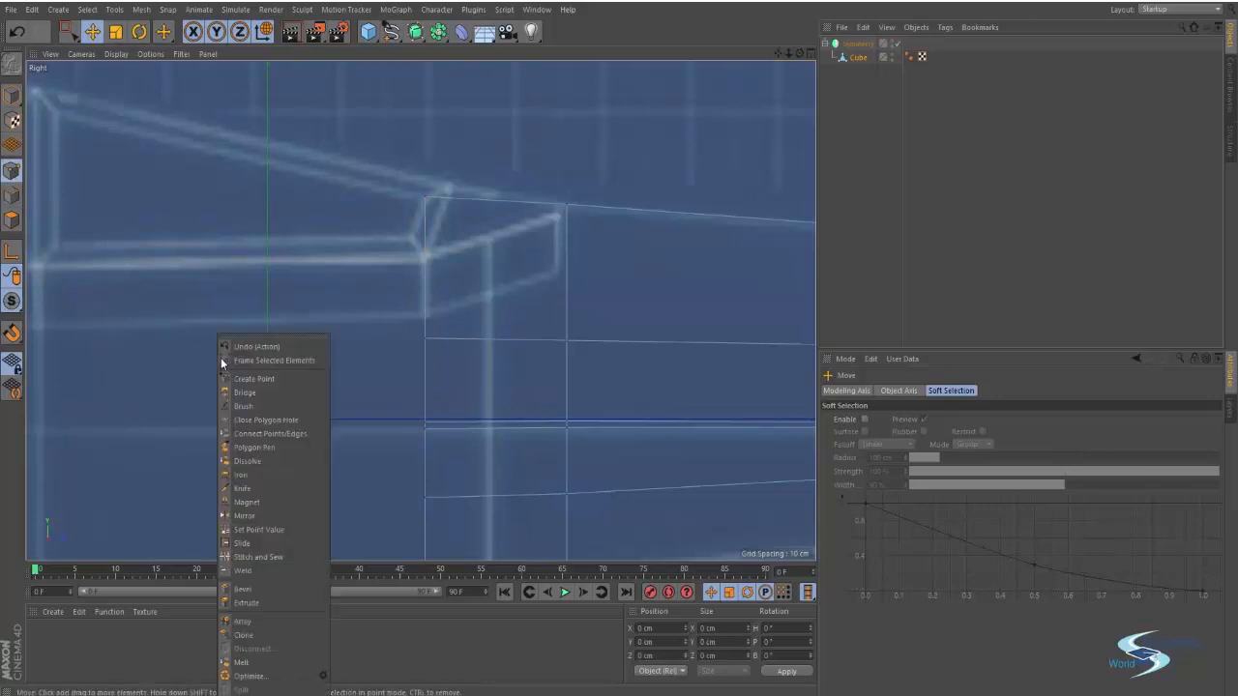
pyautogui.click(244, 543)
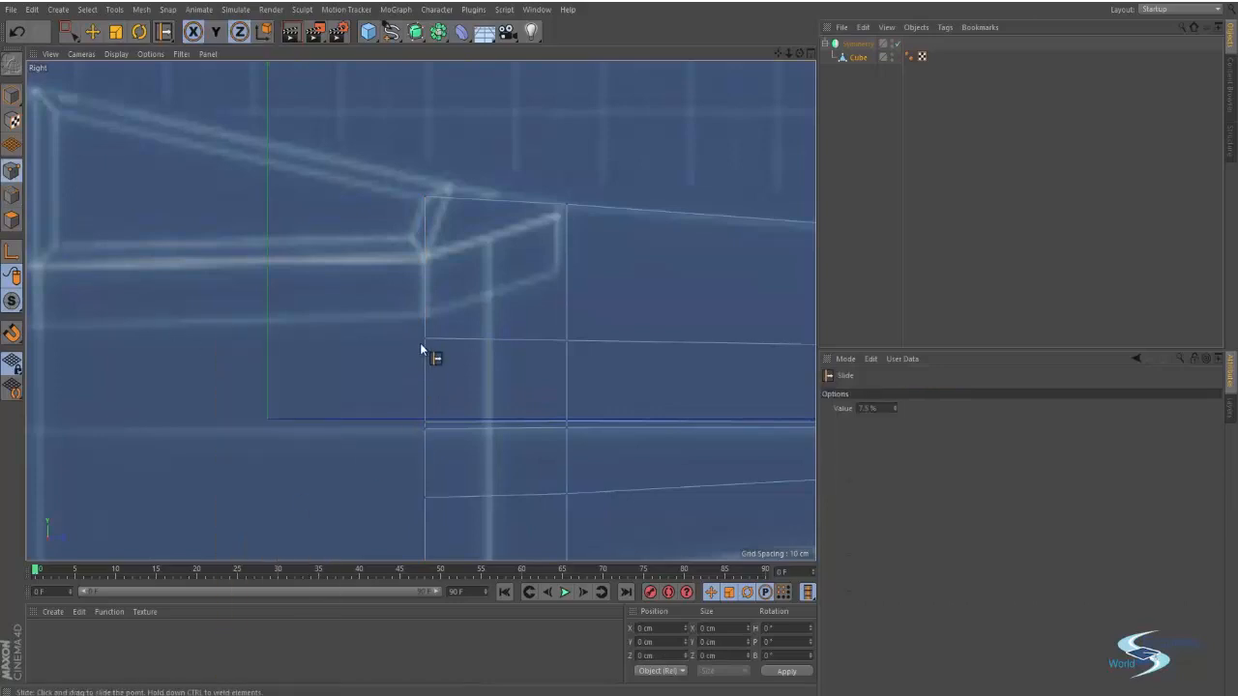
pyautogui.moveTo(421, 342); pyautogui.dragTo(424, 349)
pyautogui.moveTo(423, 242); pyautogui.dragTo(421, 255)
pyautogui.keyDown('alt'); pyautogui.moveTo(375, 281); pyautogui.dragTo(322, 306, button='right'); pyautogui.keyUp('alt')
pyautogui.keyDown('alt'); pyautogui.moveTo(322, 305); pyautogui.dragTo(386, 254, button='middle'); pyautogui.keyUp('alt')
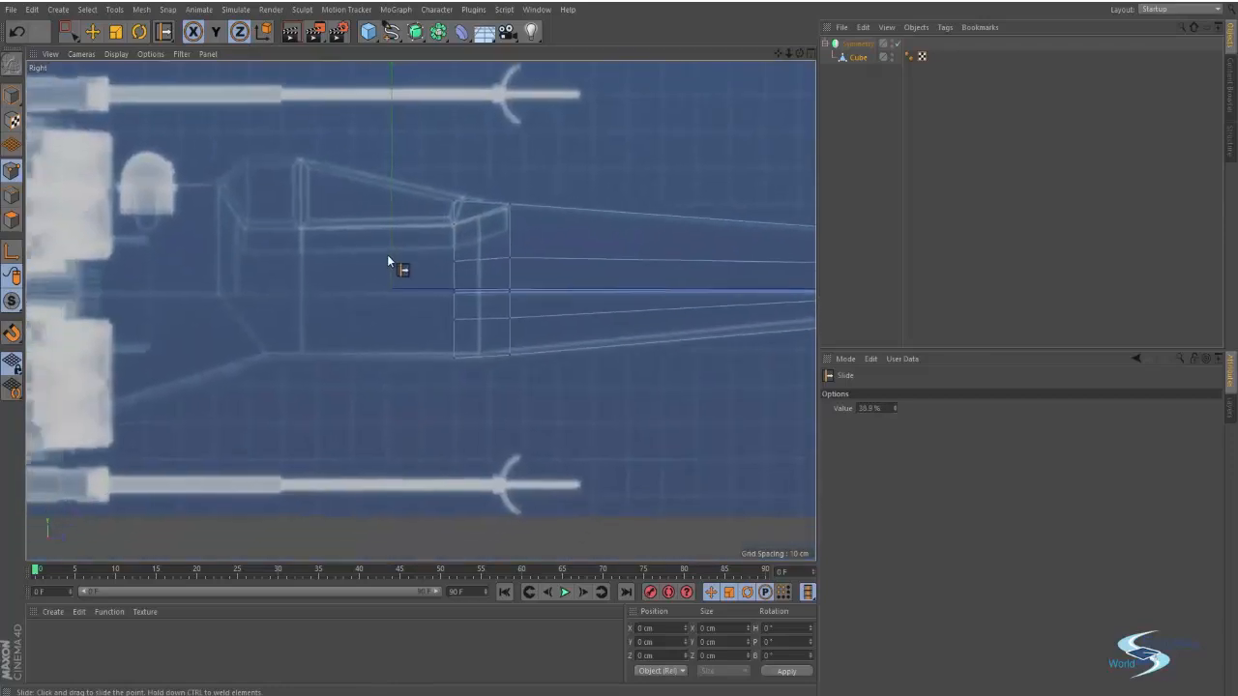
# Step: Delete the sloping top polygon of the newest rear section to open the hull at the canopy
pyautogui.middleClick(426, 220)
pyautogui.middleClick(314, 205)
pyautogui.keyDown('alt'); pyautogui.moveTo(342, 212); pyautogui.dragTo(323, 248); pyautogui.keyUp('alt')
pyautogui.click(11, 219)
pyautogui.click(271, 270)
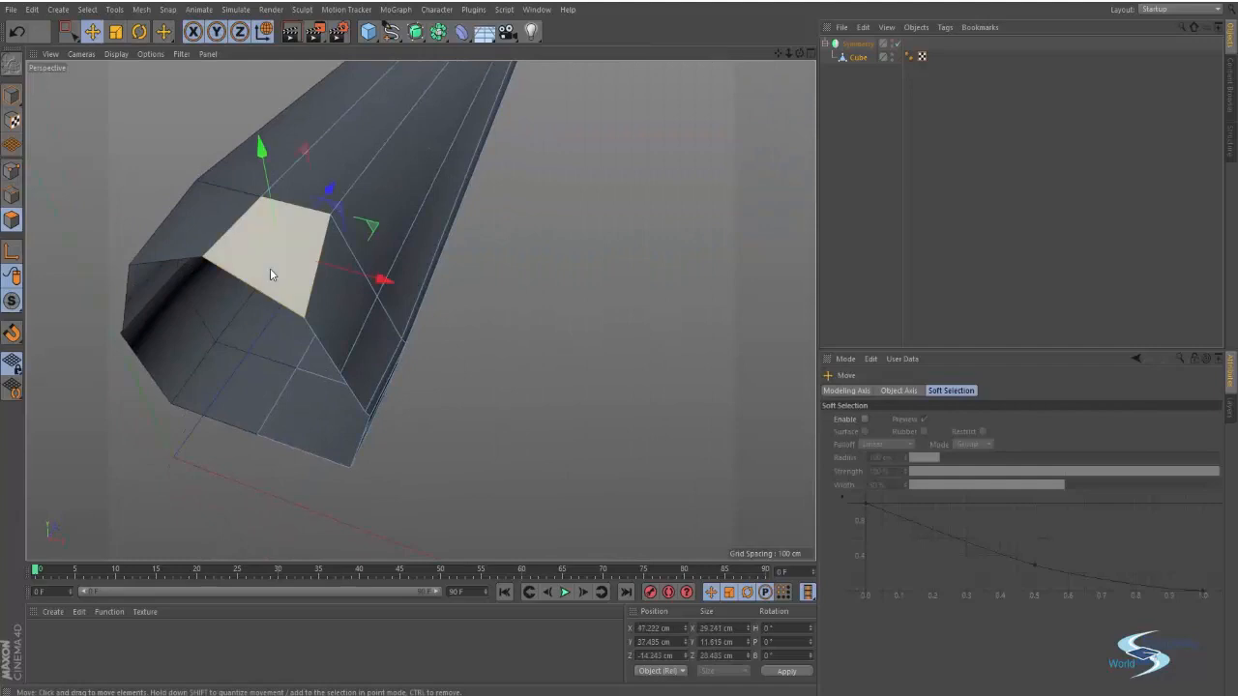
pyautogui.press('Delete')
pyautogui.click(326, 272)
pyautogui.keyDown('alt'); pyautogui.moveTo(326, 273); pyautogui.dragTo(209, 275); pyautogui.keyUp('alt')
# Step: In the side view, extrude the fuselage's rear edges back about 79 cm to the canopy's vertical frame
pyautogui.middleClick(255, 294)
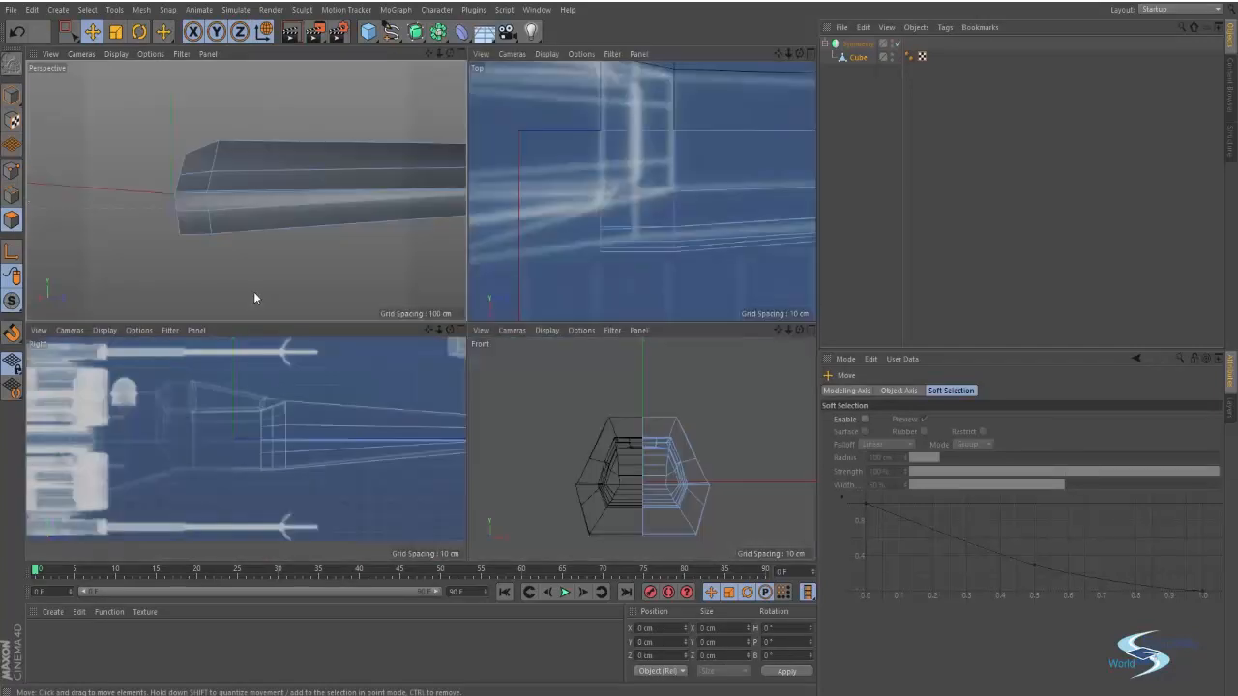
pyautogui.middleClick(277, 415)
pyautogui.click(11, 194)
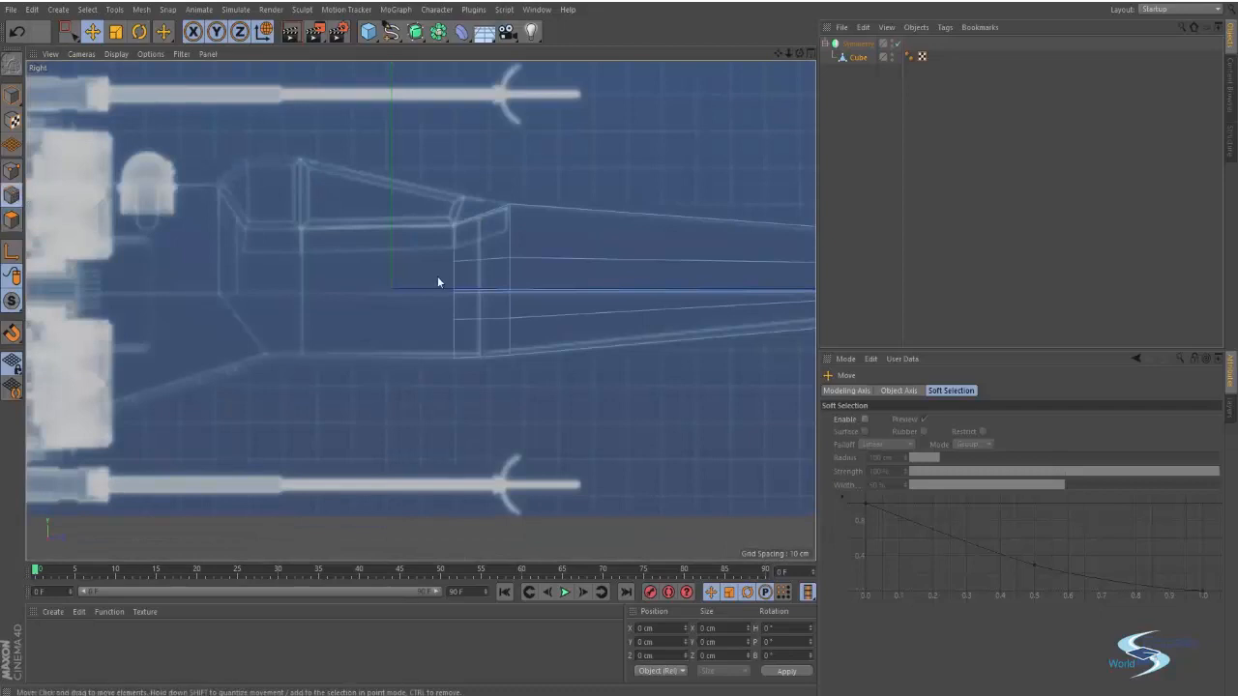
pyautogui.click(453, 275)
pyautogui.moveTo(561, 298); pyautogui.dragTo(412, 287)
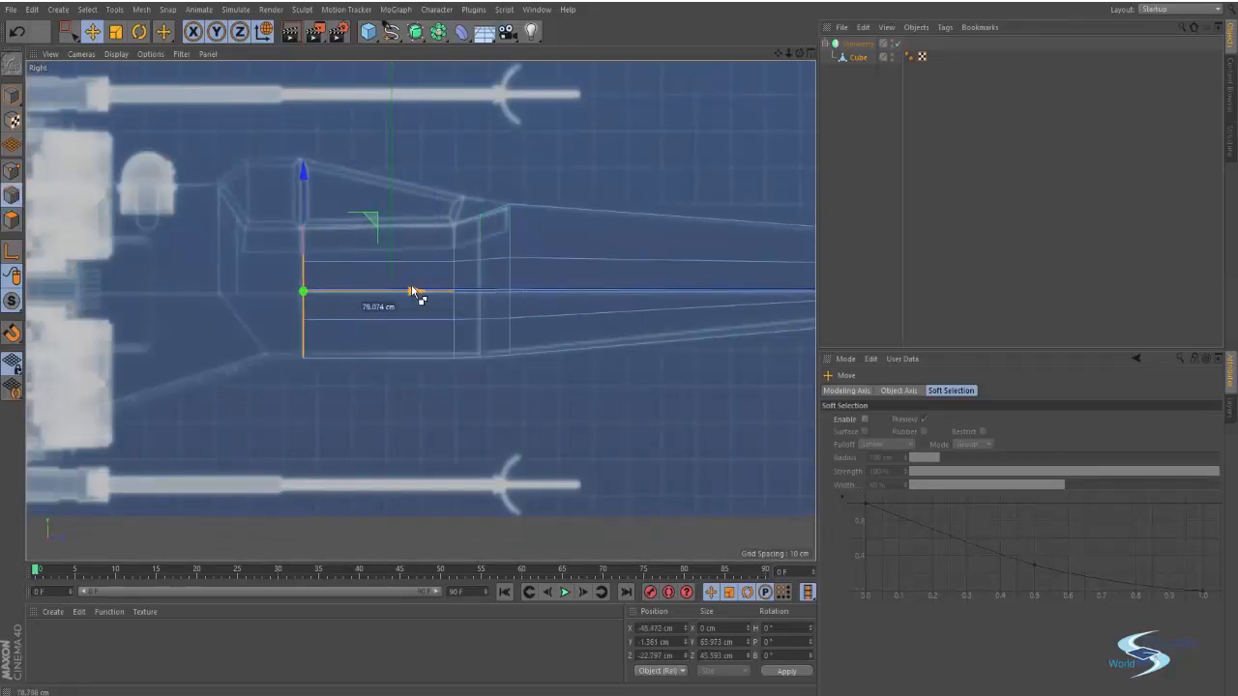
# Step: Switch to the X-wing reference pictures and examine the fuselage shape around and behind the cockpit
pyautogui.keyDown('alt'); pyautogui.moveTo(218, 277); pyautogui.dragTo(311, 305, button='middle'); pyautogui.keyUp('alt')
pyautogui.hotkey('alt', 'Tab')
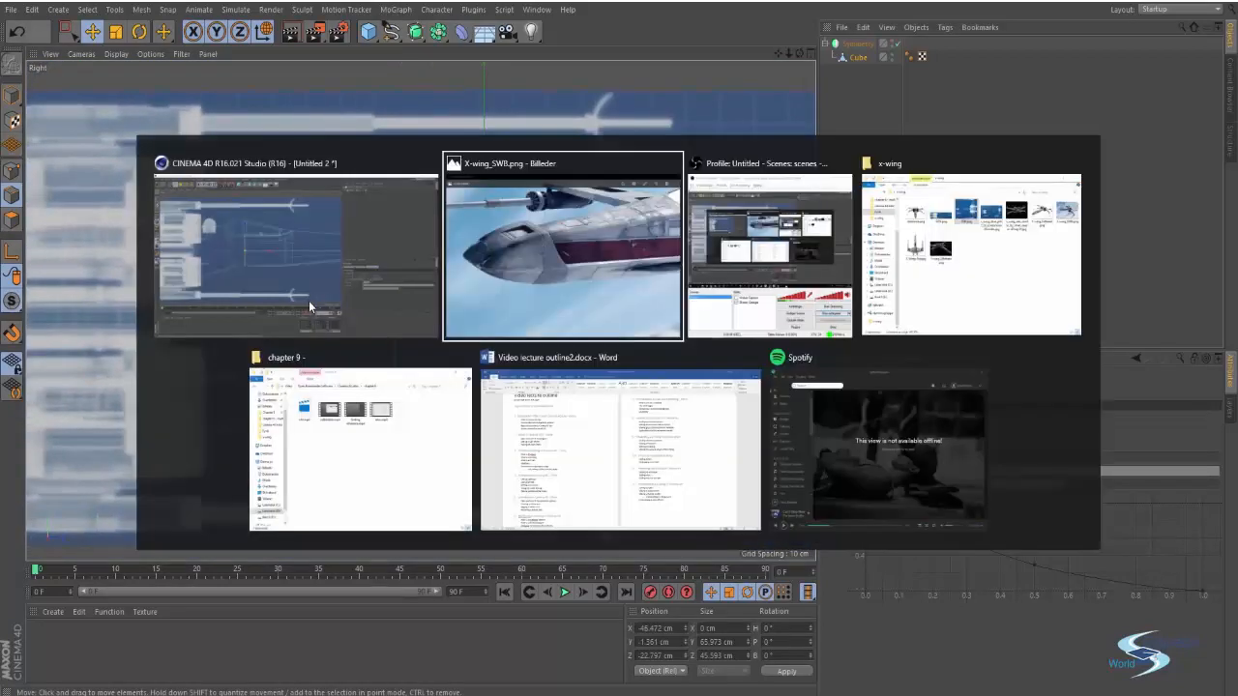
pyautogui.moveTo(855, 303); pyautogui.dragTo(404, 305)
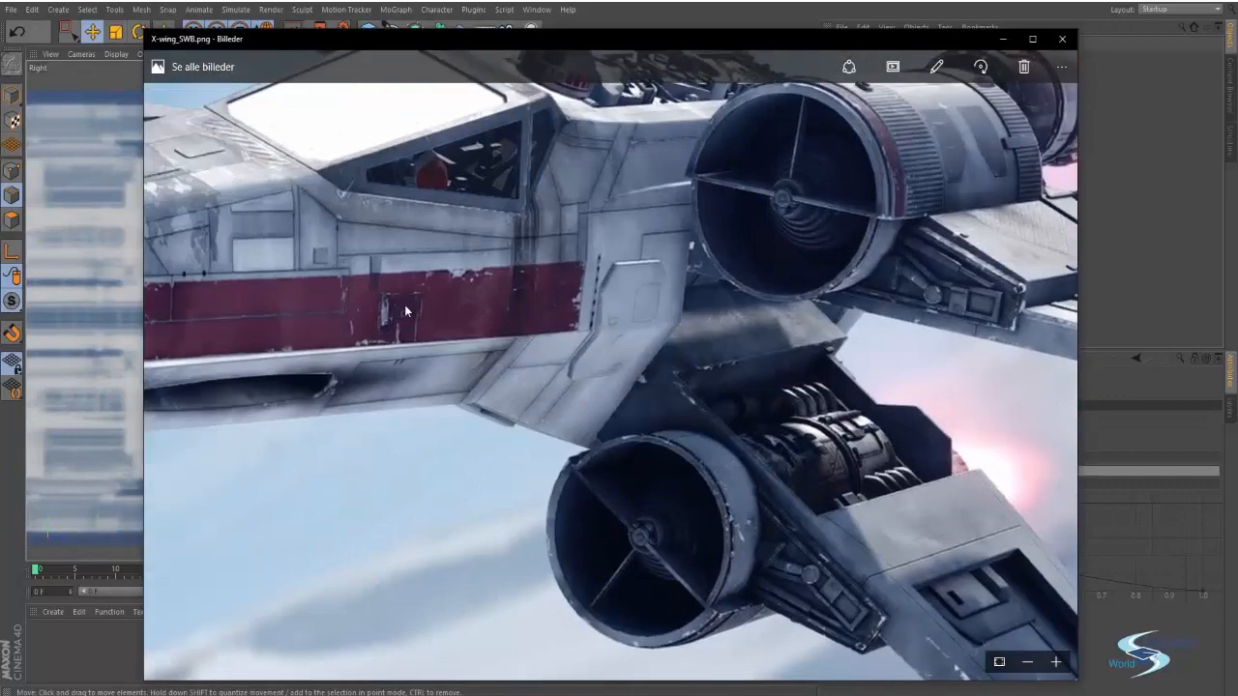
pyautogui.scroll(-3, 404, 309)
pyautogui.hotkey('alt', 'Tab')
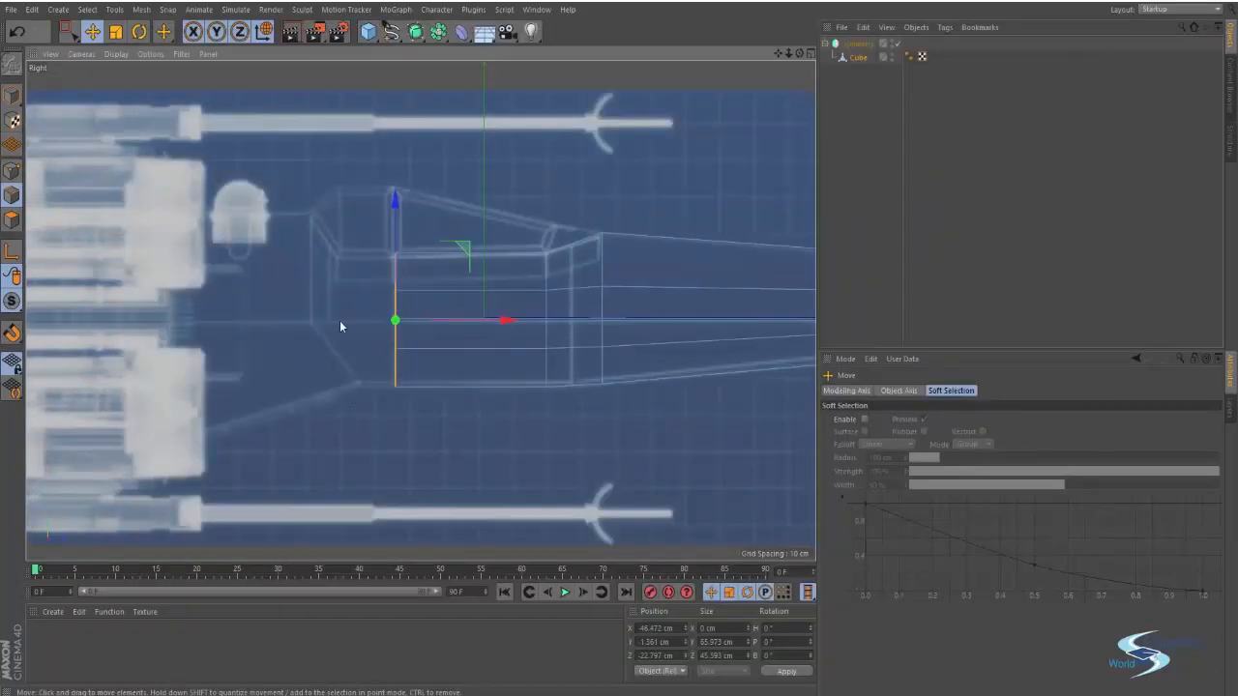
pyautogui.middleClick(340, 320)
pyautogui.middleClick(428, 373)
pyautogui.keyDown('alt'); pyautogui.moveTo(359, 409); pyautogui.dragTo(454, 264, button='middle'); pyautogui.keyUp('alt')
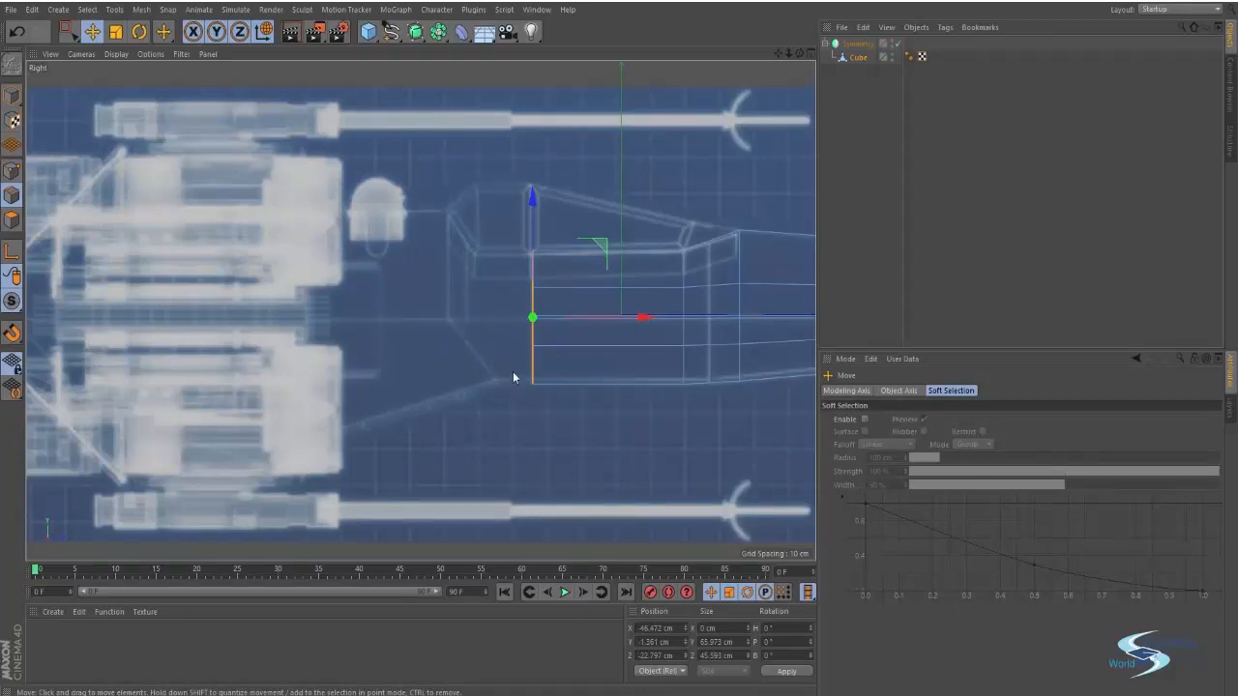
pyautogui.moveTo(619, 319)
pyautogui.mouseDown()
pyautogui.moveTo(640, 324)
pyautogui.moveTo(617, 318)
pyautogui.mouseUp()
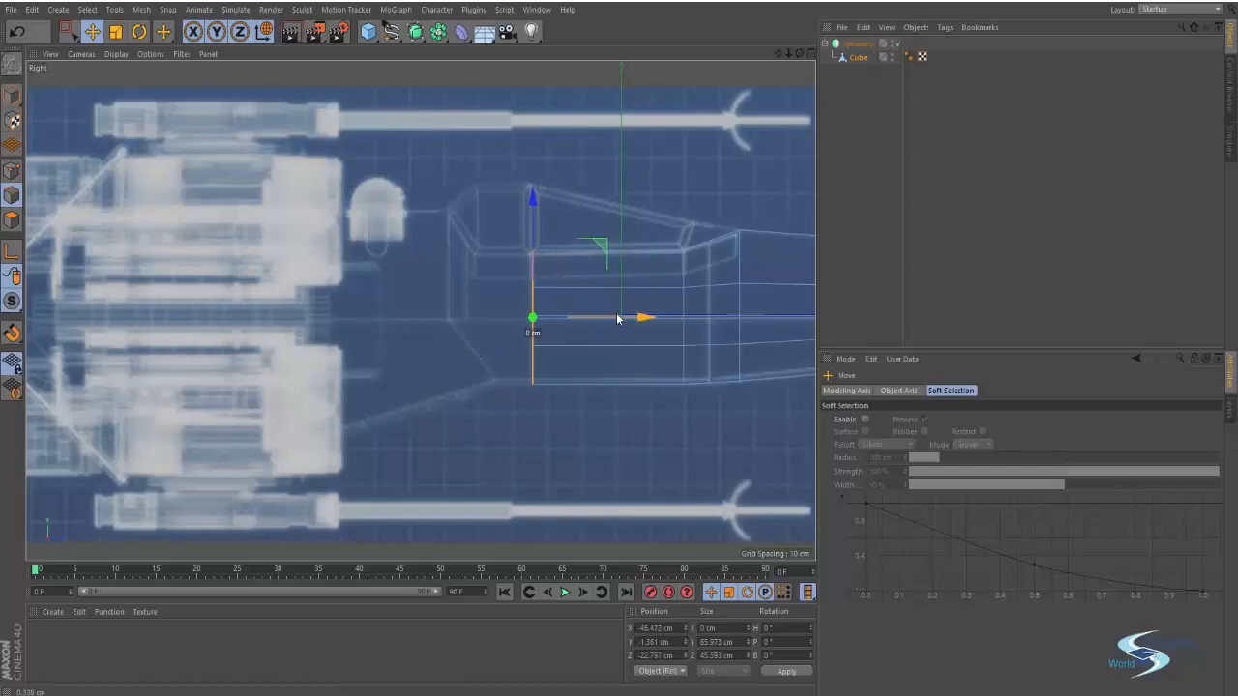
pyautogui.moveTo(617, 318); pyautogui.dragTo(617, 318)
pyautogui.hotkey('alt', 'Tab')
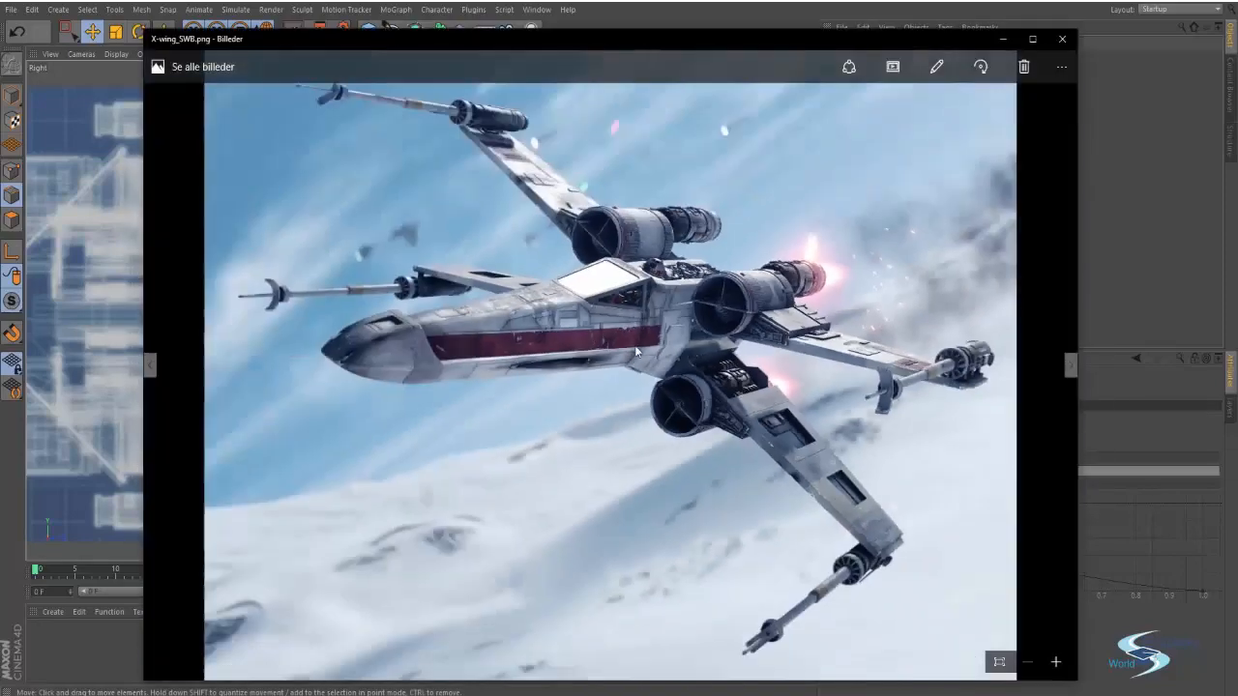
pyautogui.press('Right')
pyautogui.press('Right')
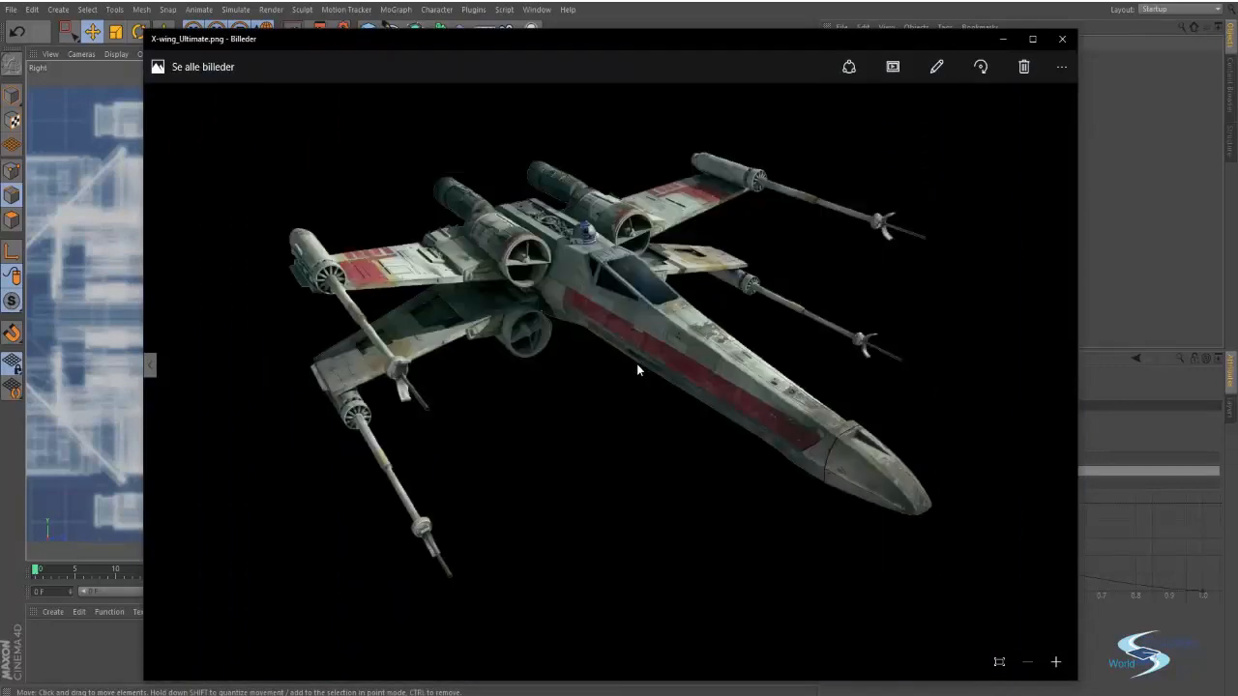
pyautogui.scroll(5, 596, 329)
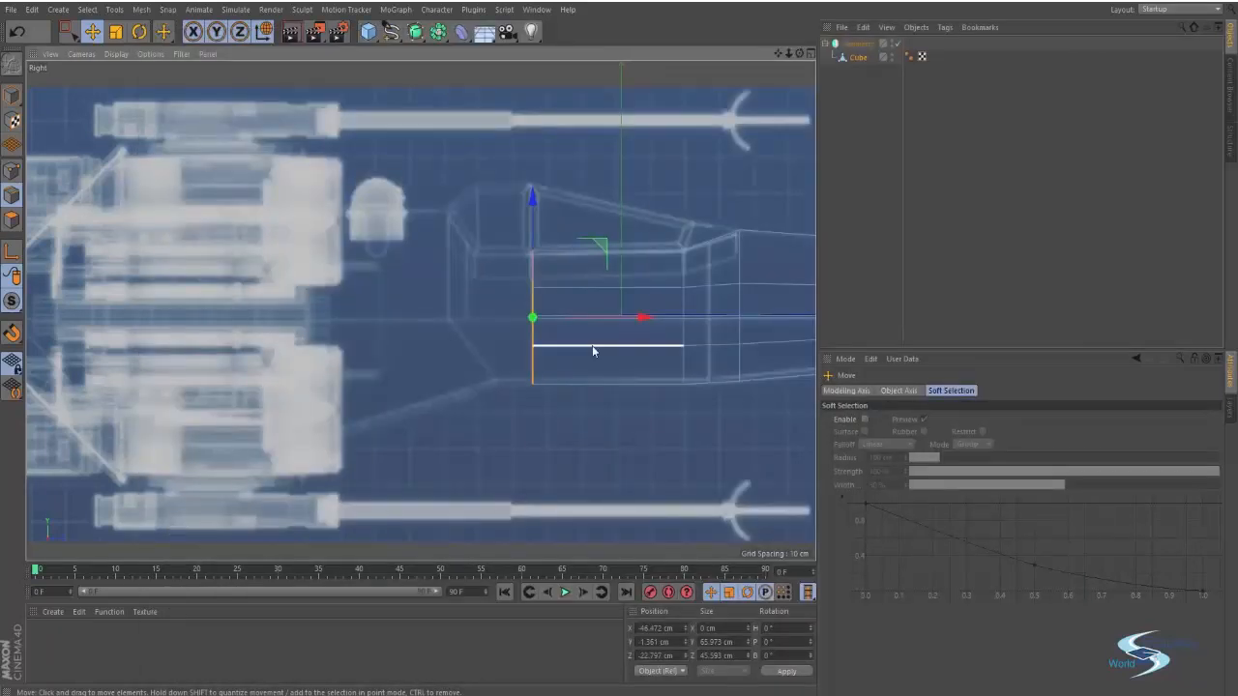
# Step: Extrude the rear edges back about 27.7 cm to the canopy's lower rear corner
pyautogui.moveTo(641, 320); pyautogui.dragTo(592, 319)
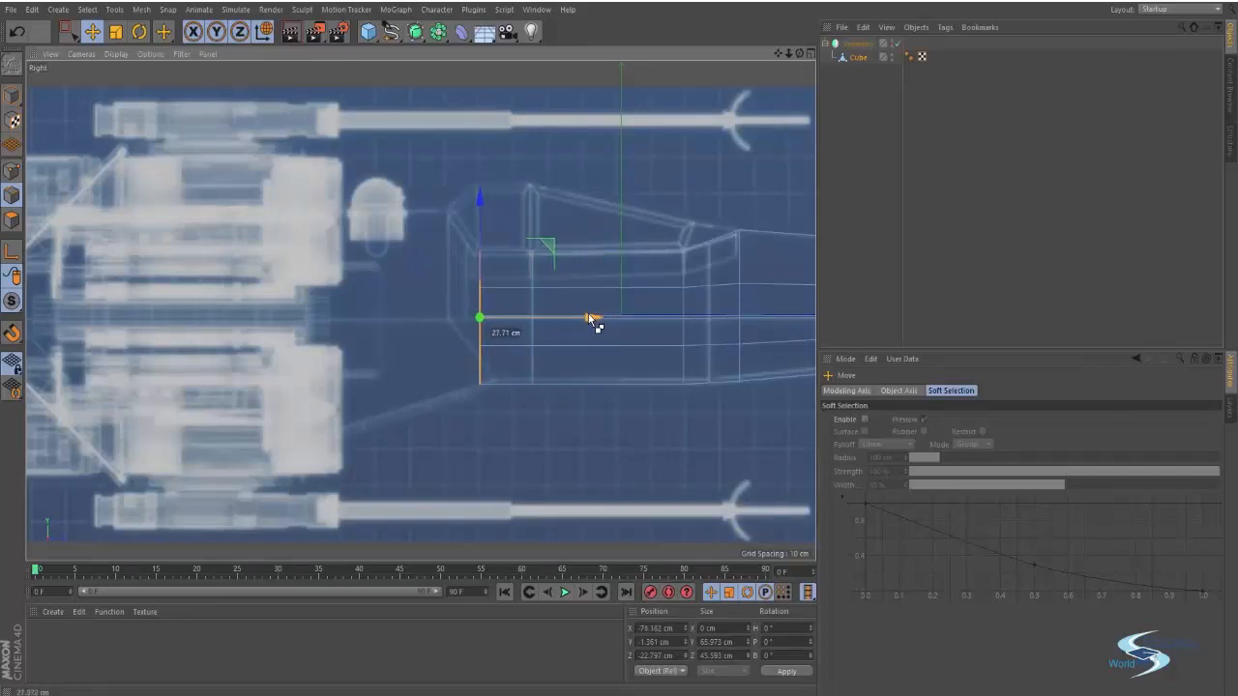
pyautogui.moveTo(588, 316); pyautogui.dragTo(580, 317)
pyautogui.scroll(5, 510, 281)
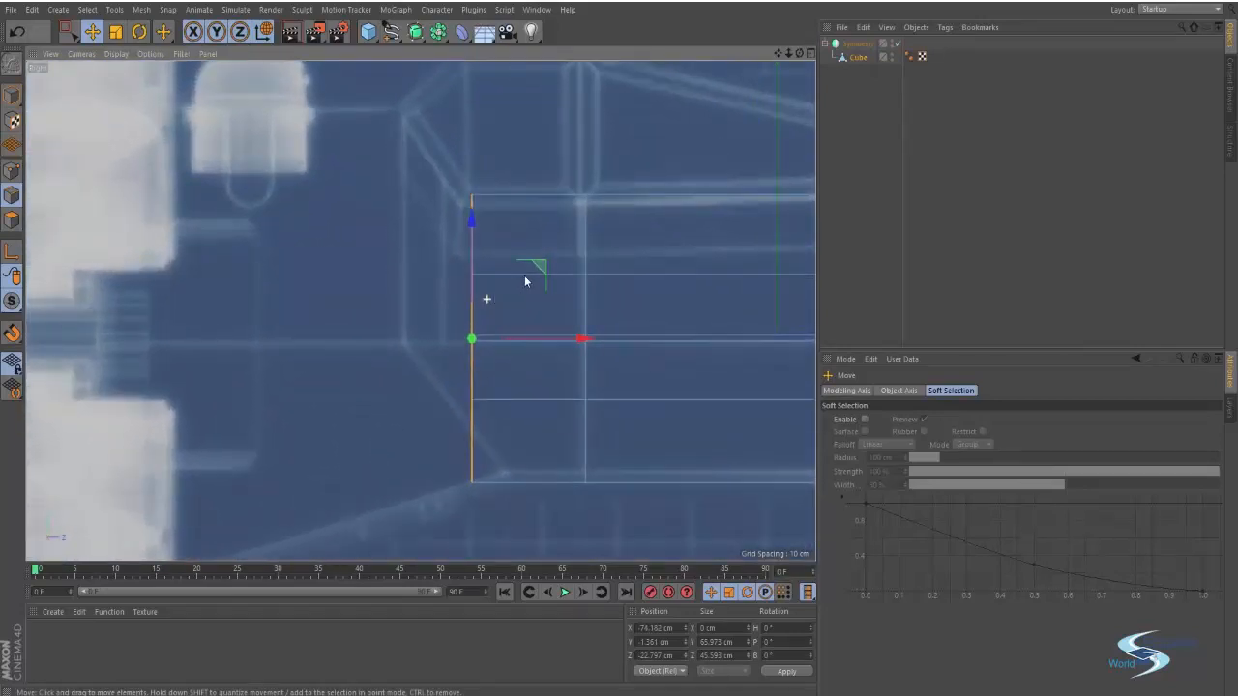
# Step: Move the lowest rear points forward to the blueprint's lower hull corner and shift the points above them forward along the slant
pyautogui.click(11, 170)
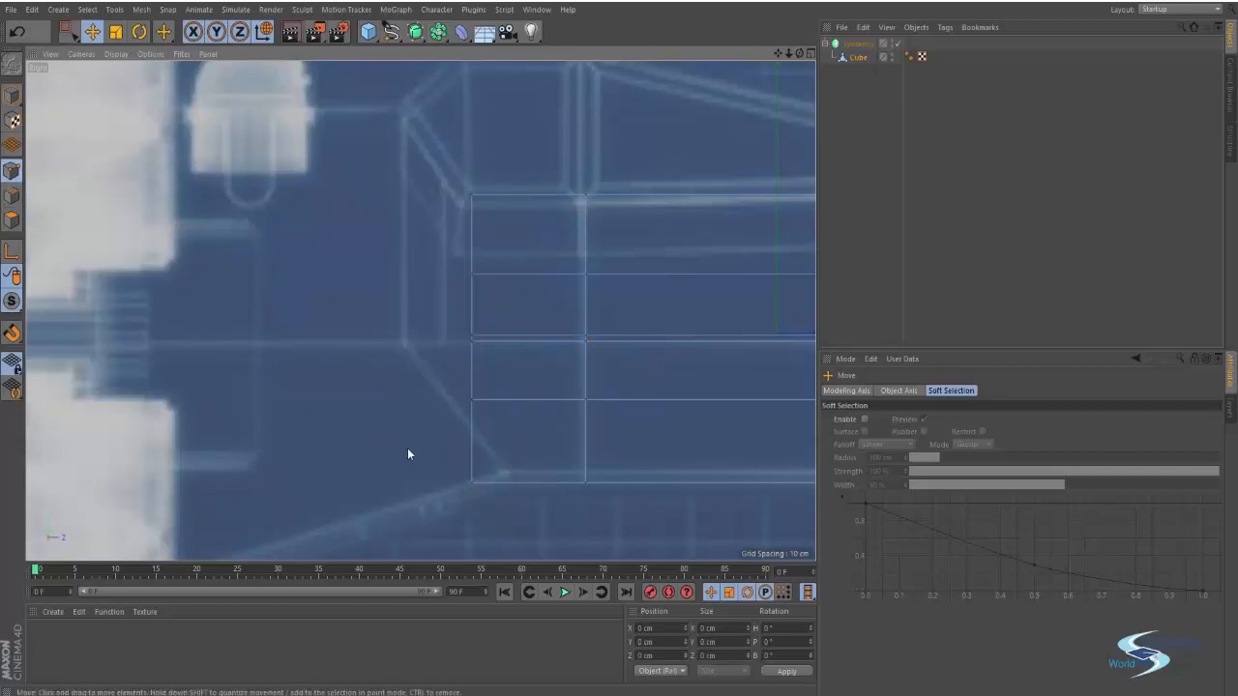
pyautogui.press('0')
pyautogui.moveTo(431, 456); pyautogui.dragTo(554, 550)
pyautogui.moveTo(580, 483); pyautogui.dragTo(624, 484)
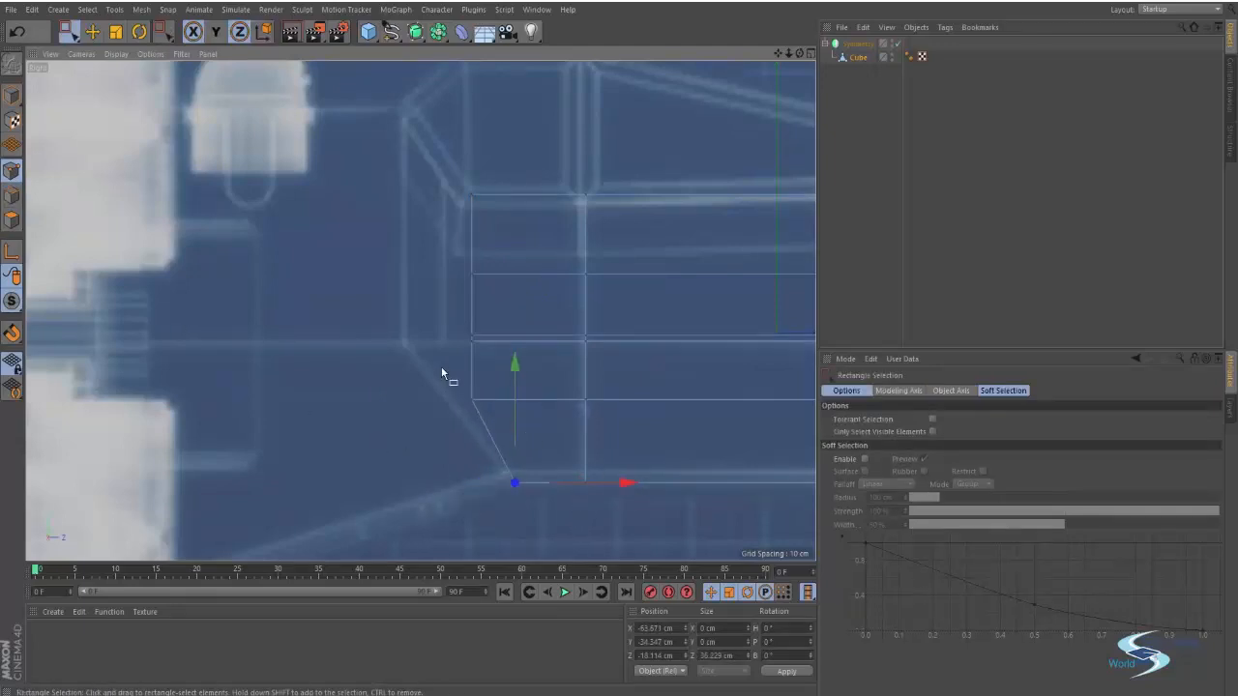
pyautogui.scroll(-1, 440, 360)
pyautogui.keyDown('alt'); pyautogui.moveTo(439, 346); pyautogui.dragTo(456, 338, button='middle'); pyautogui.keyUp('alt')
pyautogui.moveTo(444, 357); pyautogui.dragTo(497, 400)
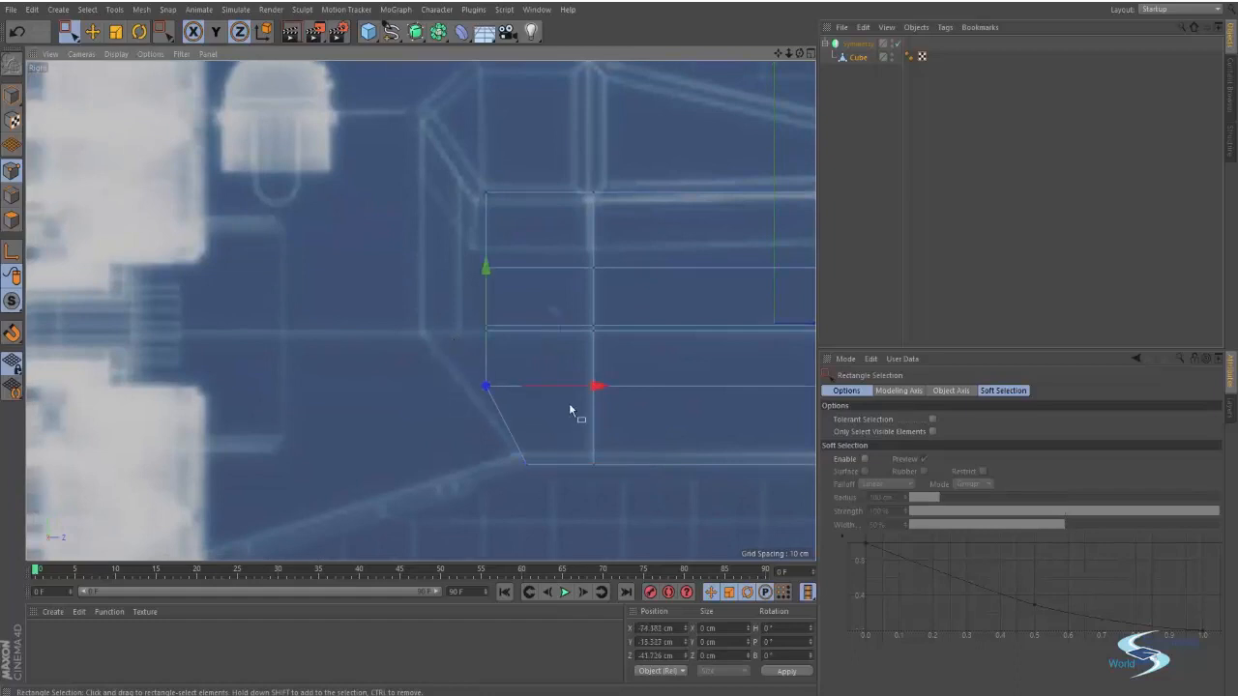
pyautogui.moveTo(578, 399); pyautogui.dragTo(591, 399)
pyautogui.press('e')
pyautogui.click(421, 312)
# Step: Extrude the slanted rear edge loop further back, past the end of the canopy toward the engines
pyautogui.scroll(-1, 417, 300)
pyautogui.keyDown('alt'); pyautogui.moveTo(412, 290); pyautogui.dragTo(431, 312, button='middle'); pyautogui.keyUp('alt')
pyautogui.click(12, 194)
pyautogui.moveTo(651, 338); pyautogui.dragTo(528, 339)
pyautogui.keyDown('alt'); pyautogui.moveTo(502, 381); pyautogui.dragTo(545, 364, button='middle'); pyautogui.keyUp('alt')
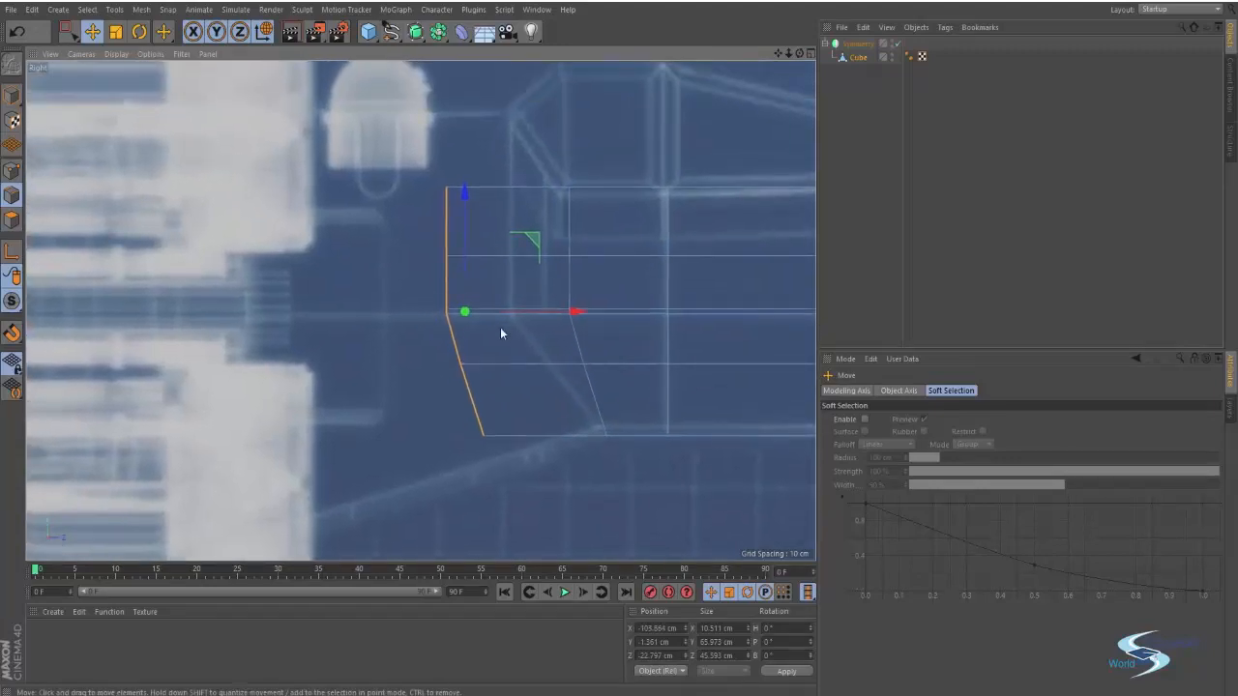
# Step: Select only the slanted lower rear edges of the newest section for scaling
pyautogui.press('t')
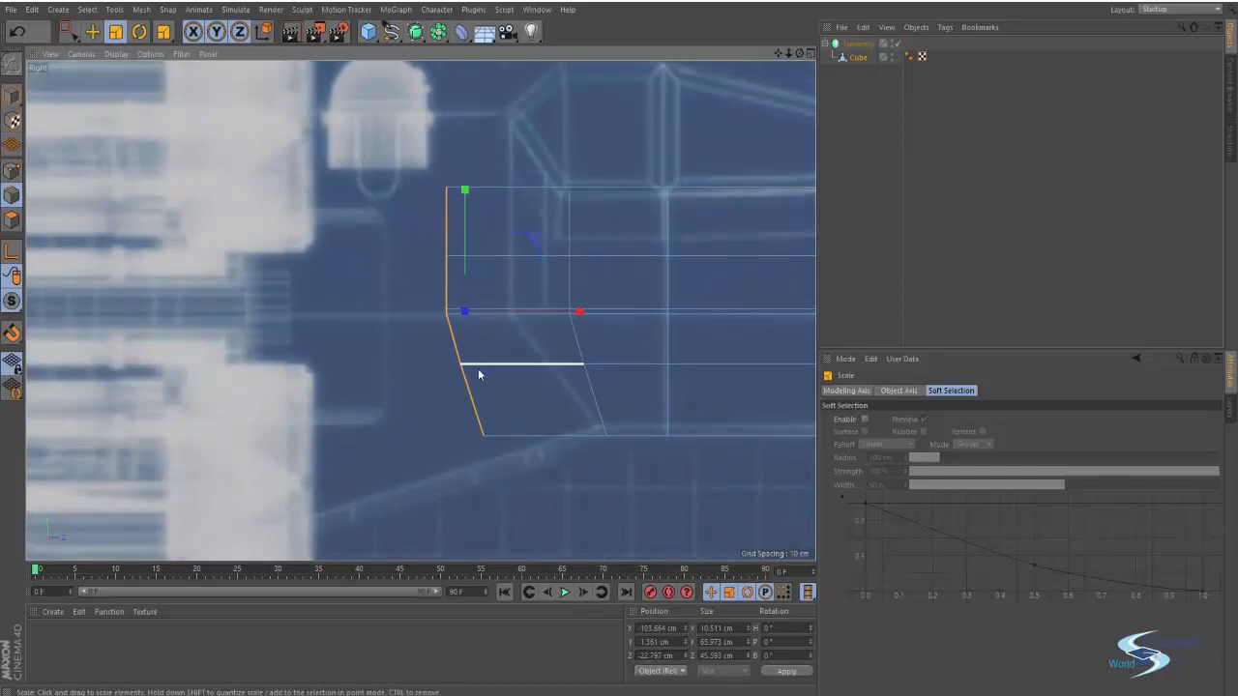
pyautogui.press('0')
pyautogui.moveTo(411, 167); pyautogui.dragTo(541, 311)
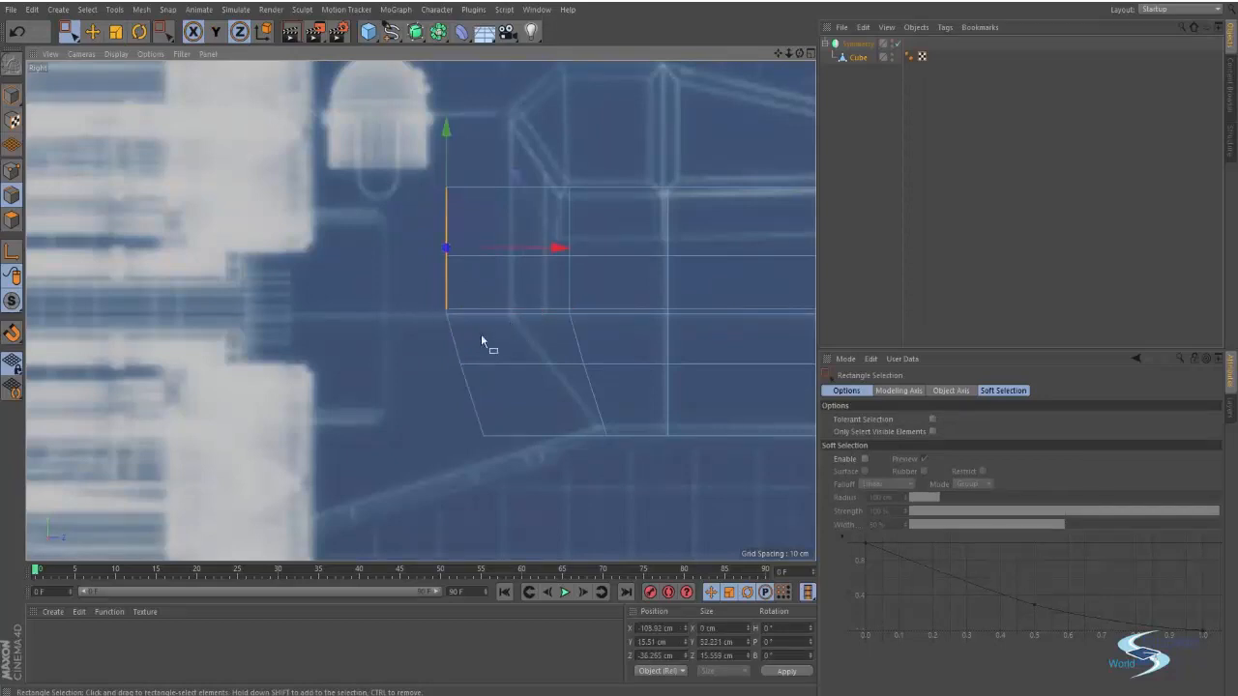
pyautogui.moveTo(533, 476); pyautogui.dragTo(372, 310)
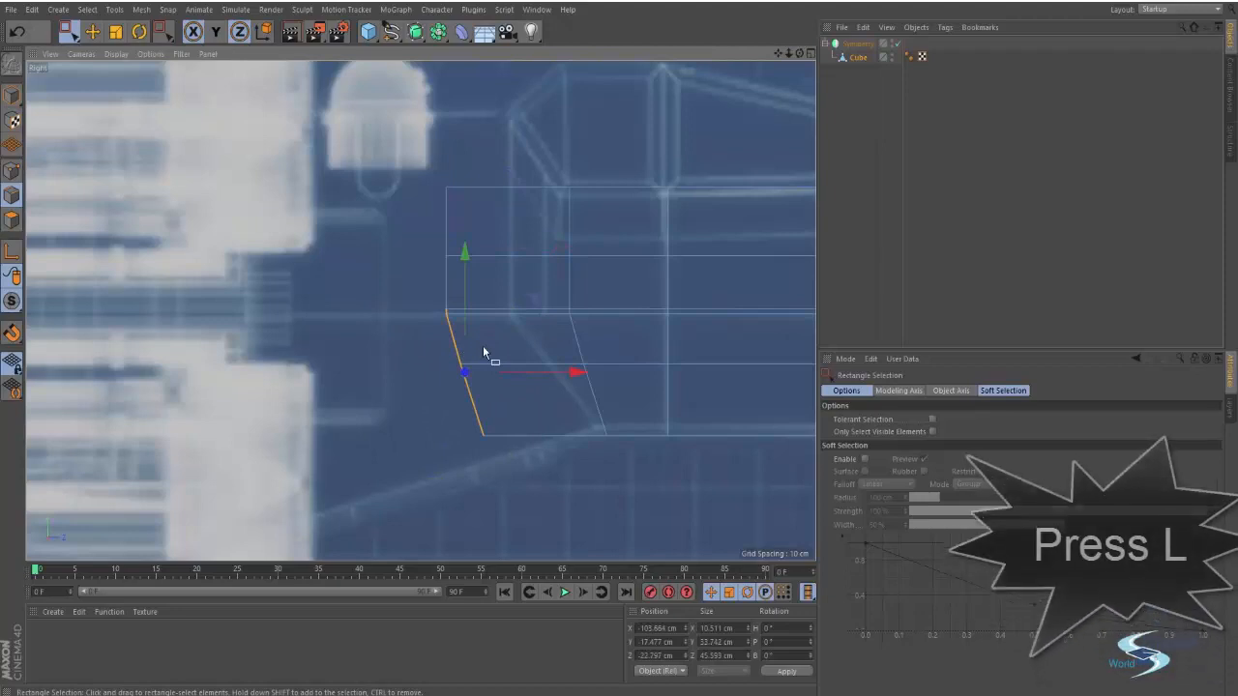
# Step: Try to scale the lower rear edges vertically to about 44 cm from an axis raised to their upper end
pyautogui.press('l')
pyautogui.moveTo(464, 251); pyautogui.dragTo(484, 172)
pyautogui.press('l')
pyautogui.press('t')
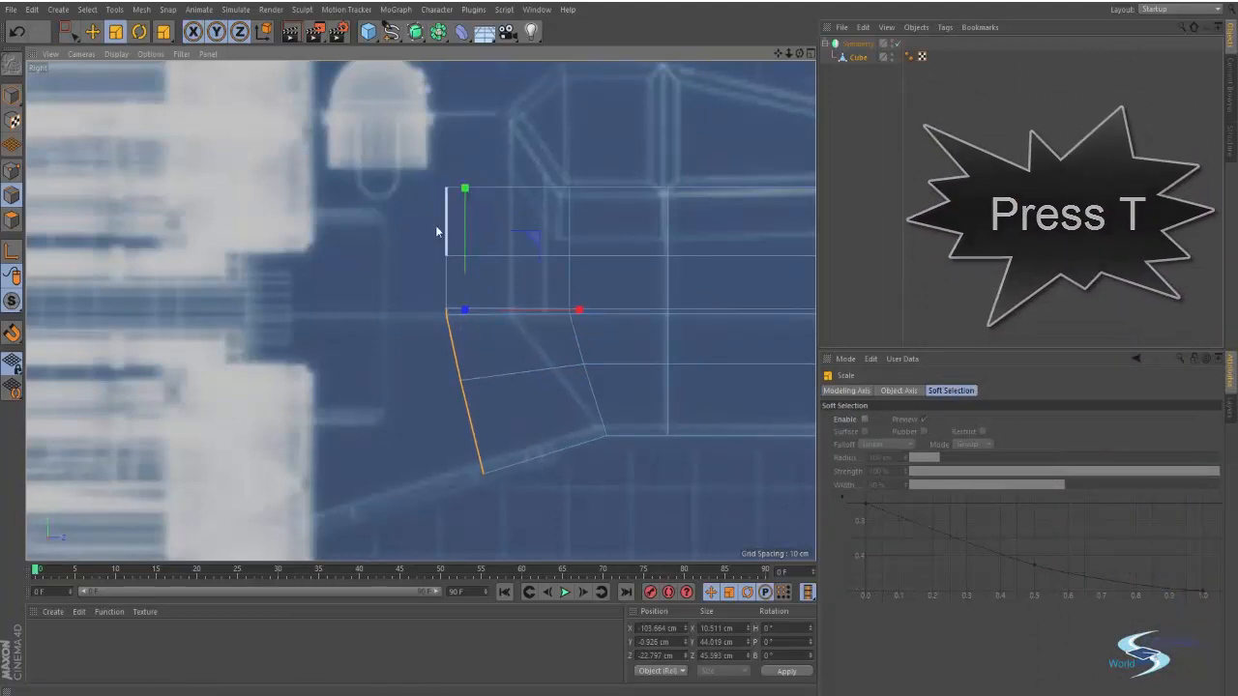
pyautogui.hotkey('ctrl', 'z')
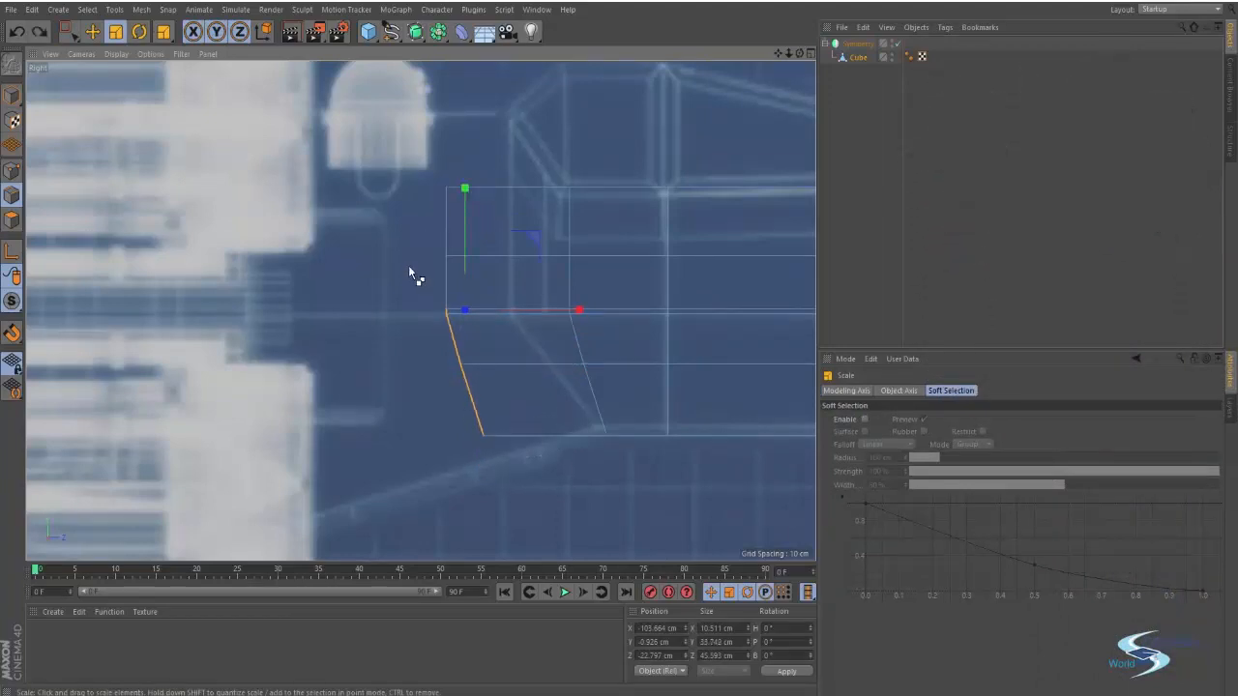
pyautogui.click(454, 332)
# Step: Raise the axis to the upper end of the lower rear edges and scale them down to the blueprint's underside line
pyautogui.press('l')
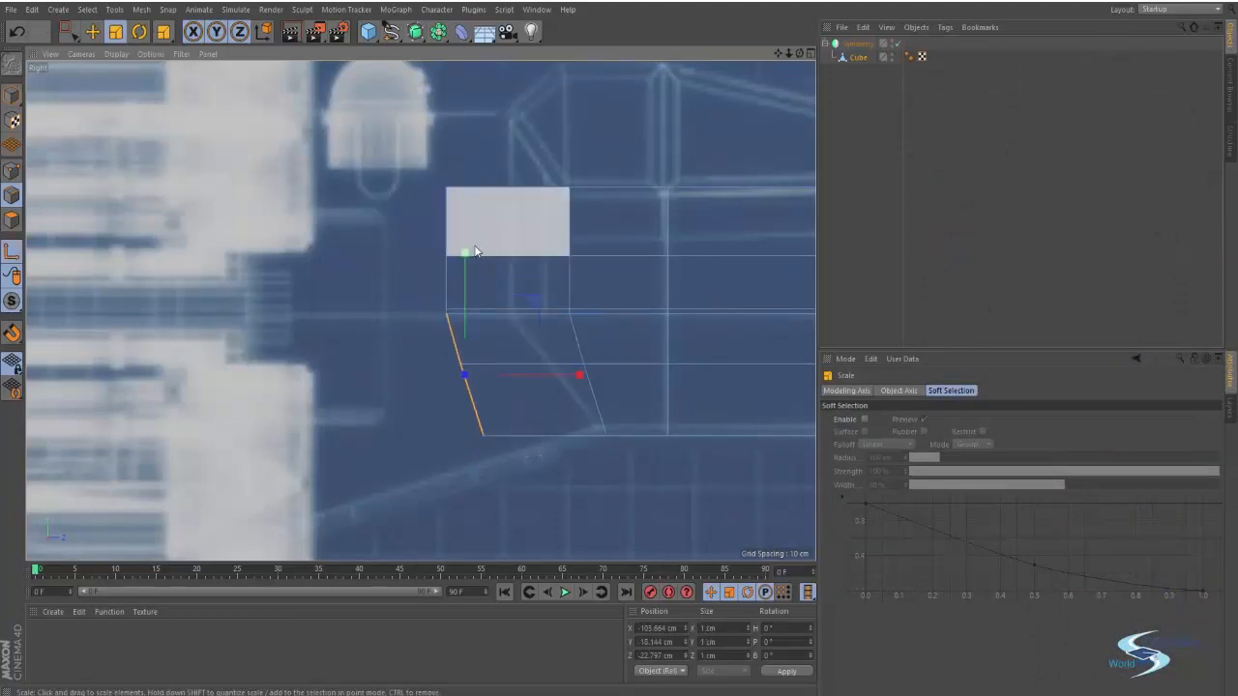
pyautogui.press('e')
pyautogui.moveTo(465, 253); pyautogui.dragTo(476, 145)
pyautogui.press('l')
pyautogui.press('t')
pyautogui.press('e')
pyautogui.click(391, 270)
# Step: Extrude the upper edge of the rearmost section up to the blueprint's top fuselage line behind the canopy
pyautogui.keyDown('alt'); pyautogui.moveTo(429, 229); pyautogui.dragTo(391, 359, button='middle'); pyautogui.keyUp('alt')
pyautogui.click(435, 320)
pyautogui.moveTo(469, 199); pyautogui.dragTo(489, 129)
# Step: Move the front top point of the new upper polygon back onto the canopy's upper rear corner
pyautogui.click(11, 170)
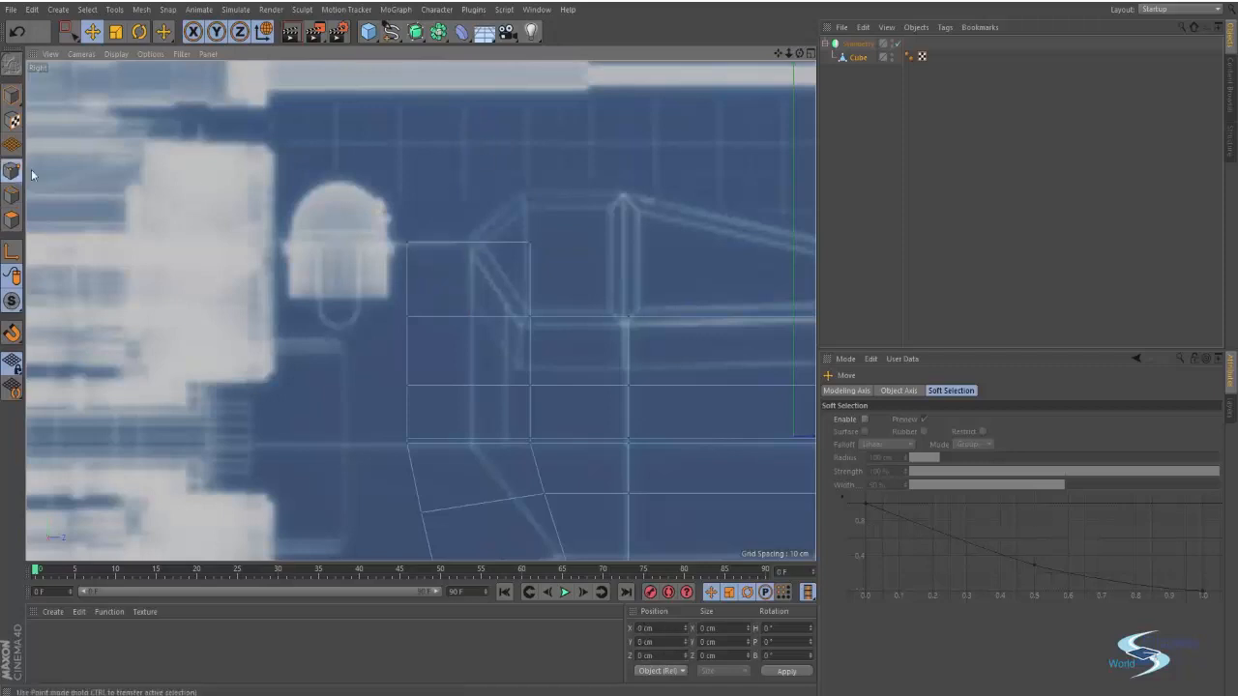
pyautogui.click(531, 242)
pyautogui.moveTo(606, 253); pyautogui.dragTo(547, 246)
pyautogui.scroll(-3, 585, 285)
# Step: Compare the rear section's points with the canopy's rear outline on the side blueprint
pyautogui.scroll(6, 547, 275)
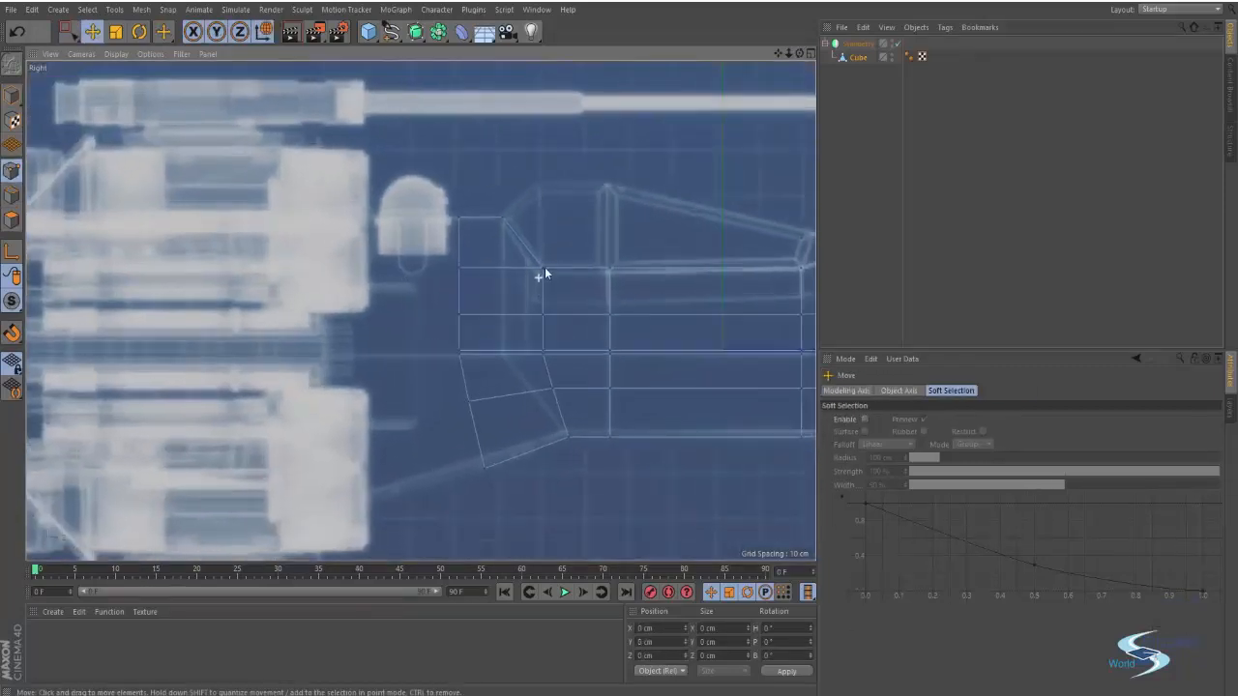
pyautogui.scroll(-6, 593, 241)
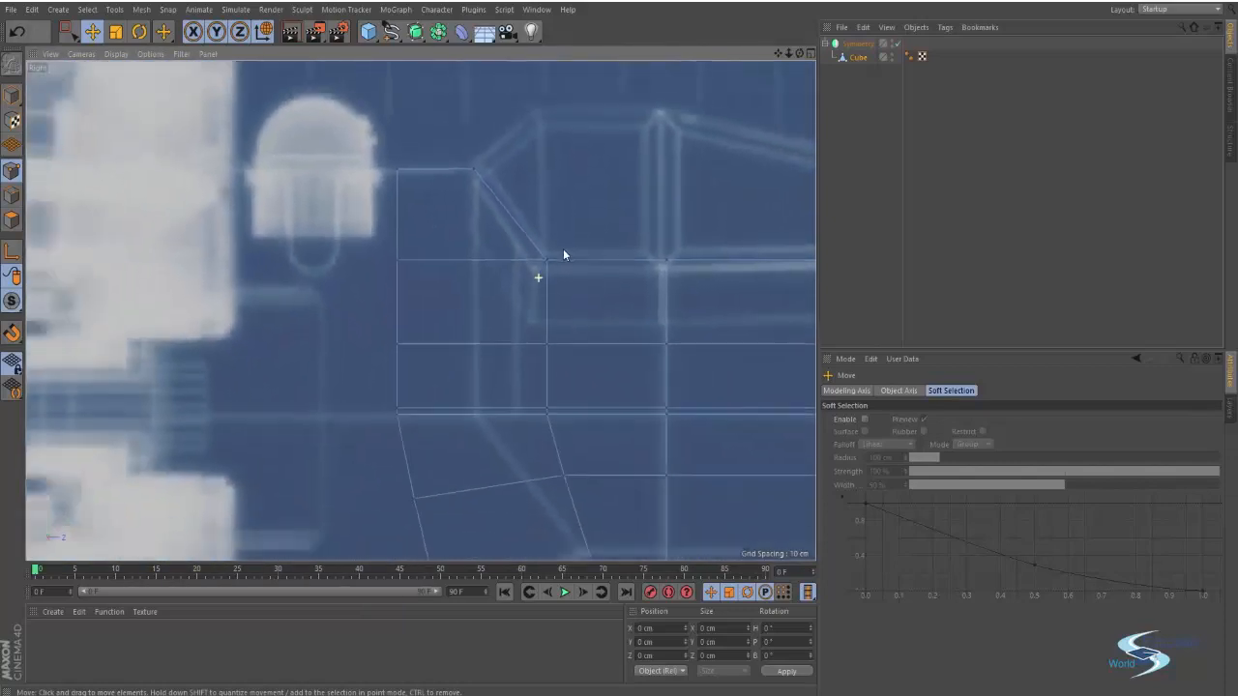
pyautogui.scroll(6, 499, 272)
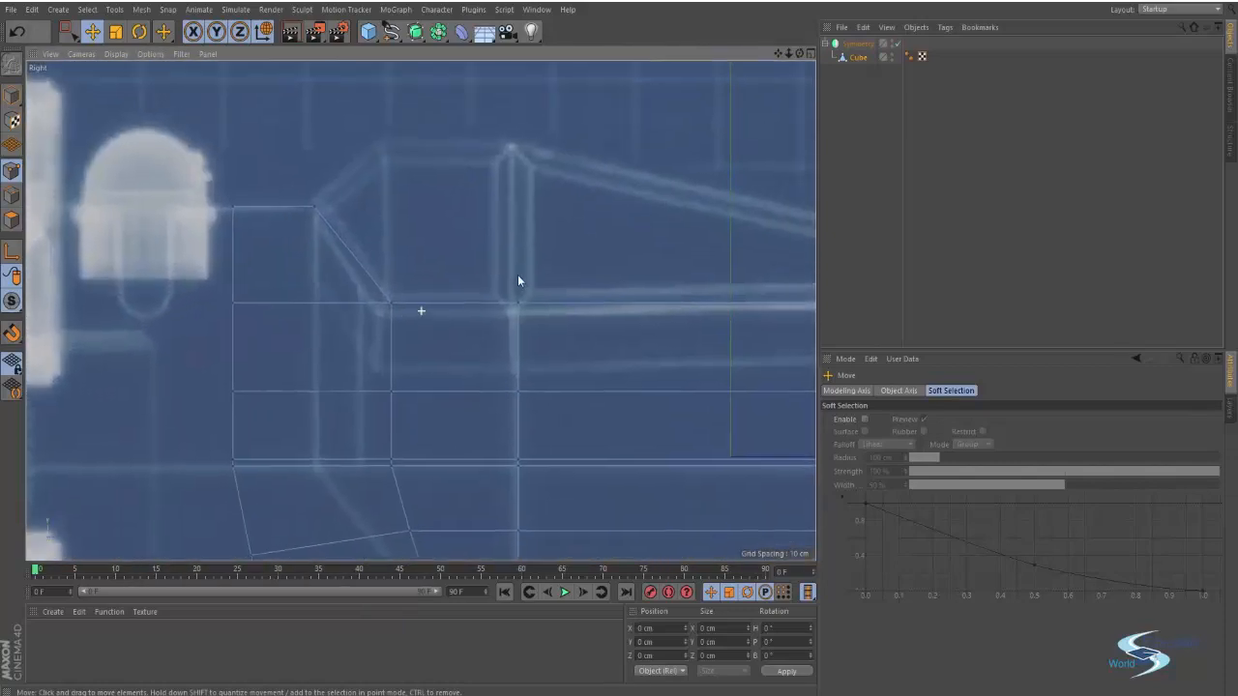
pyautogui.keyDown('alt'); pyautogui.moveTo(470, 298); pyautogui.dragTo(503, 345, button='middle'); pyautogui.keyUp('alt')
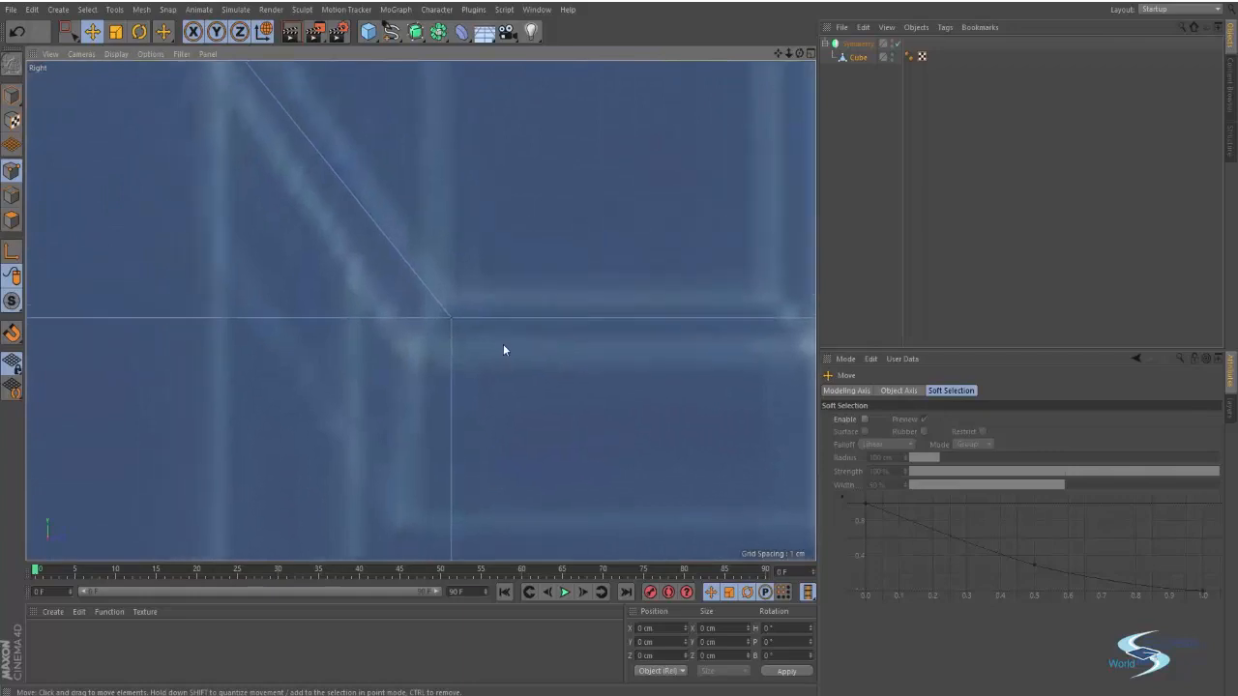
pyautogui.scroll(-5, 451, 319)
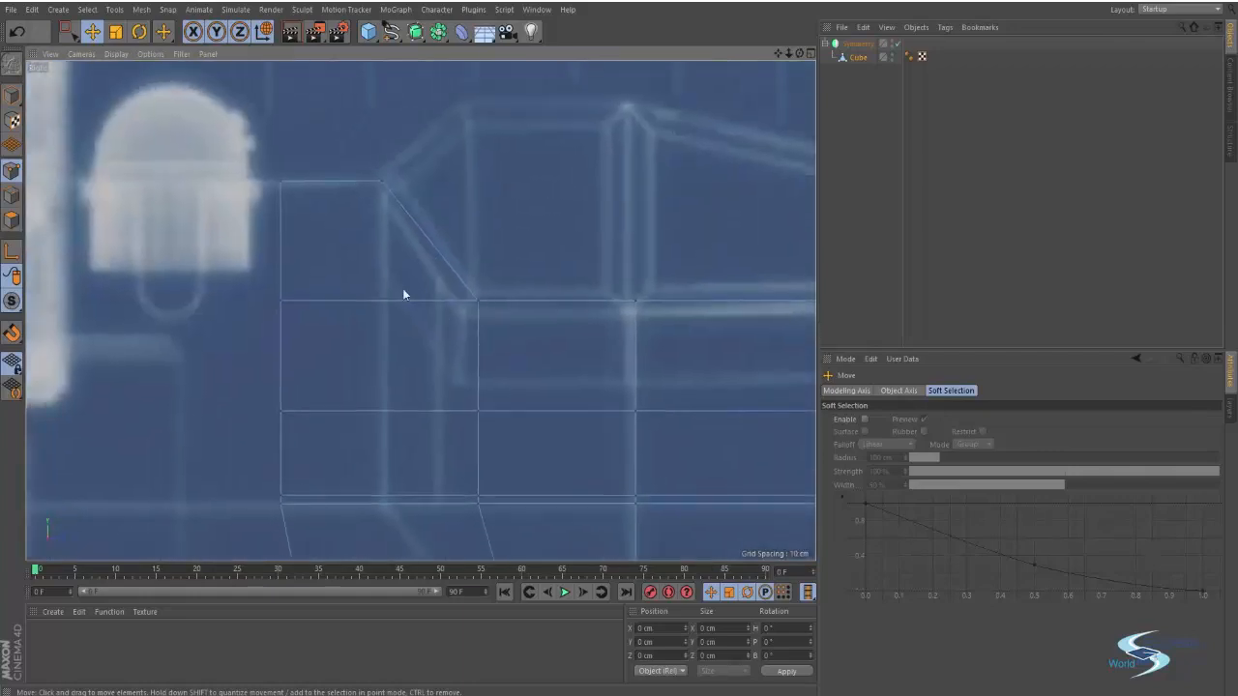
pyautogui.keyDown('alt'); pyautogui.moveTo(403, 289); pyautogui.dragTo(497, 286, button='middle'); pyautogui.keyUp('alt')
pyautogui.keyDown('alt'); pyautogui.moveTo(497, 286); pyautogui.dragTo(389, 290, button='right'); pyautogui.keyUp('alt')
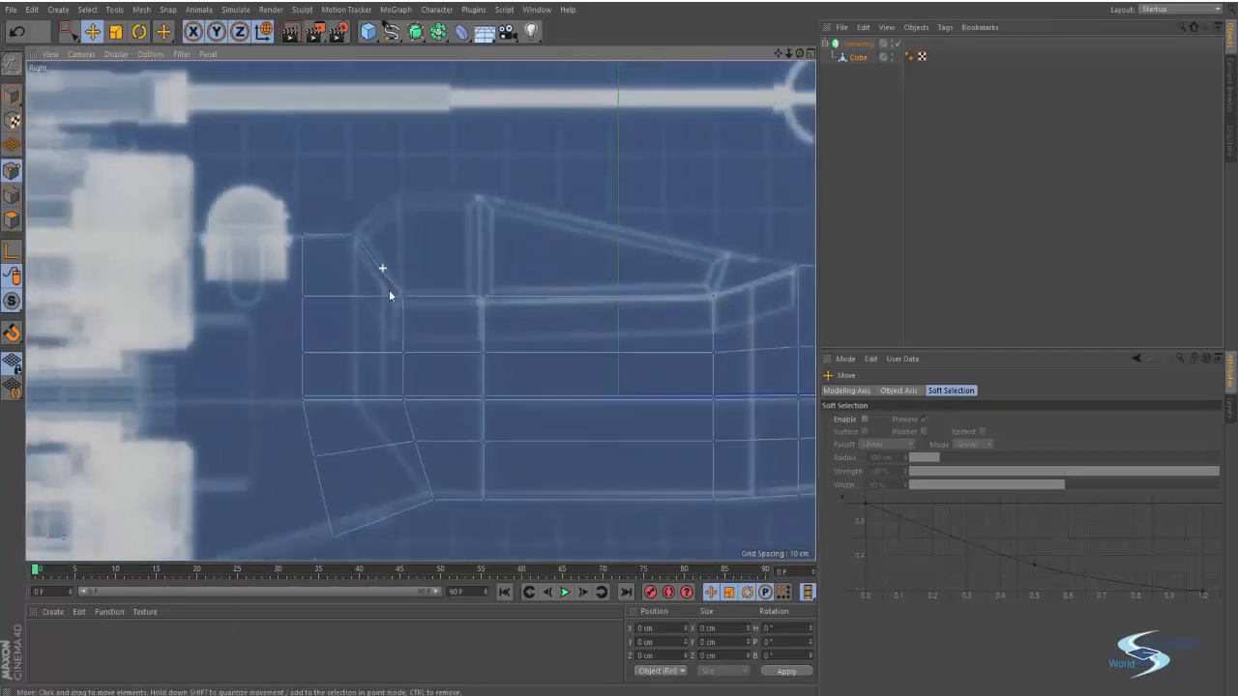
# Step: Examine the hull area behind the canopy in the X-wing_Ultimate.png reference photo and compare it with the rear section on the side blueprint
pyautogui.keyDown('alt'); pyautogui.moveTo(390, 290); pyautogui.dragTo(529, 225, button='middle'); pyautogui.keyUp('alt')
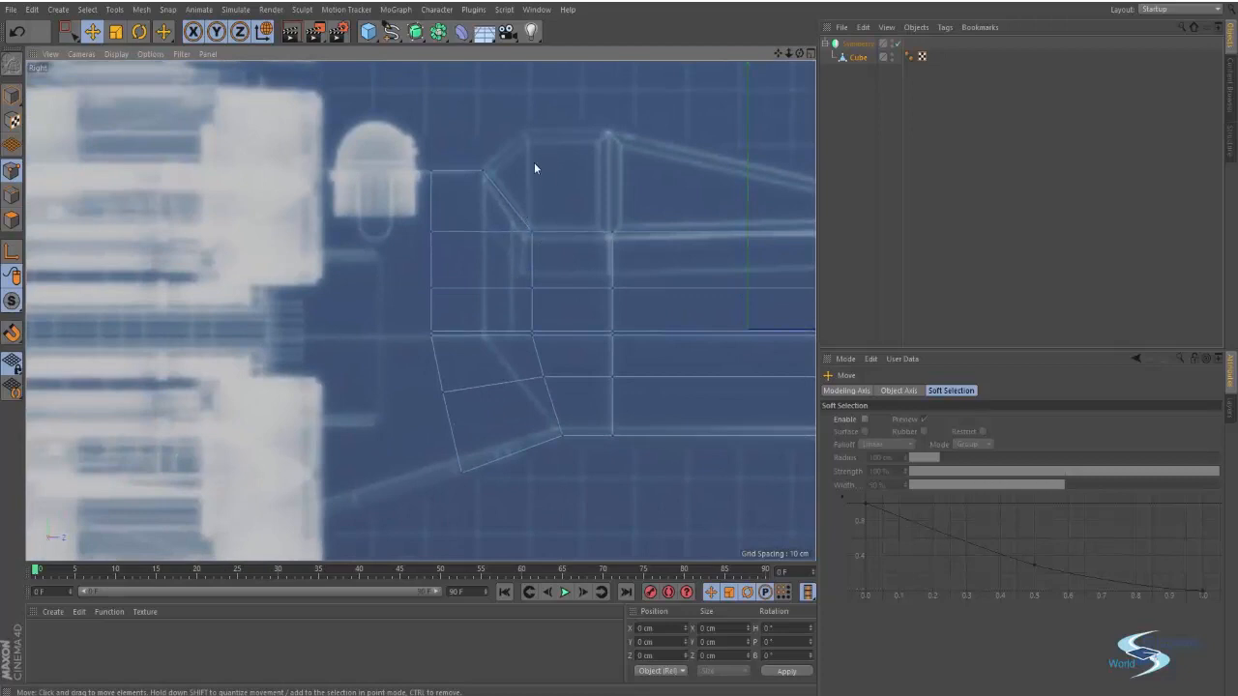
pyautogui.hotkey('alt', 'Tab')
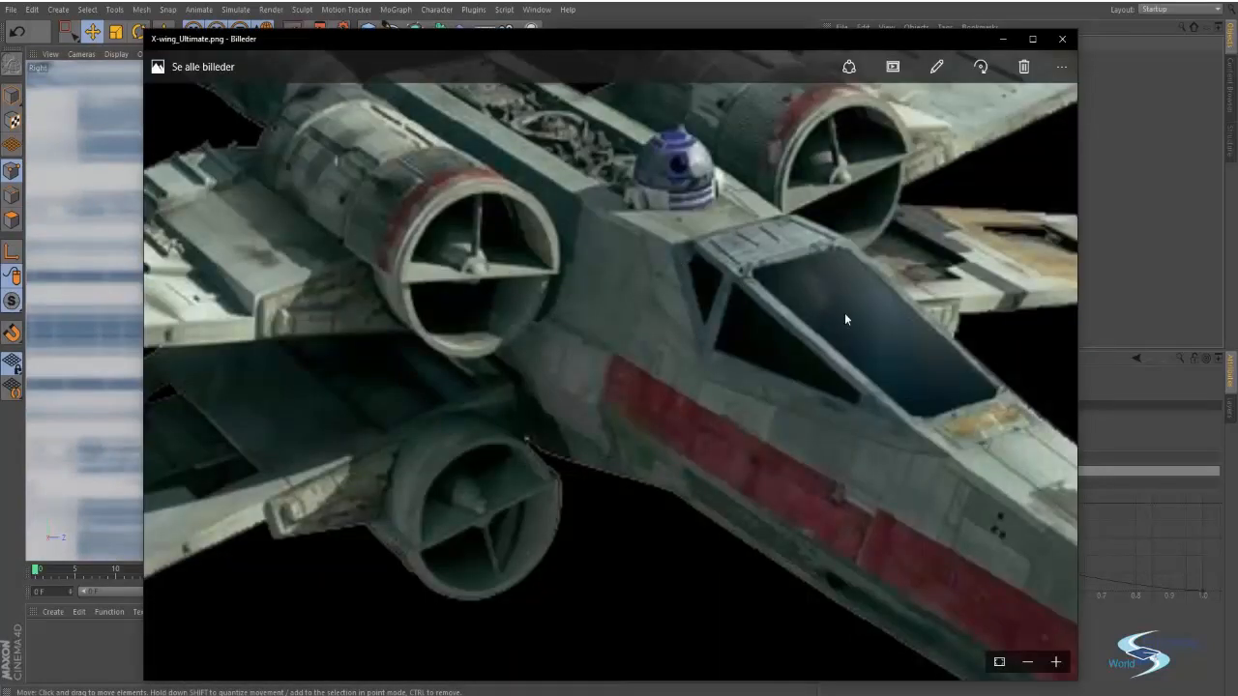
pyautogui.hotkey('alt', 'Tab')
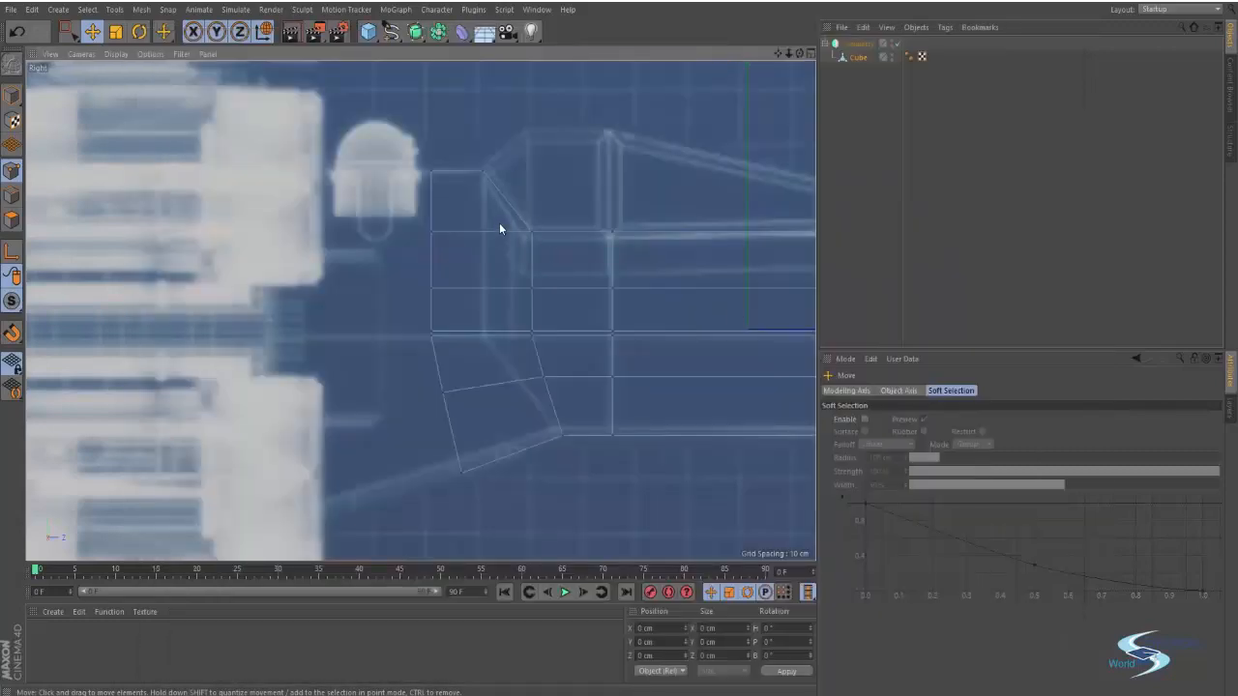
pyautogui.scroll(3, 532, 211)
pyautogui.scroll(-2, 531, 212)
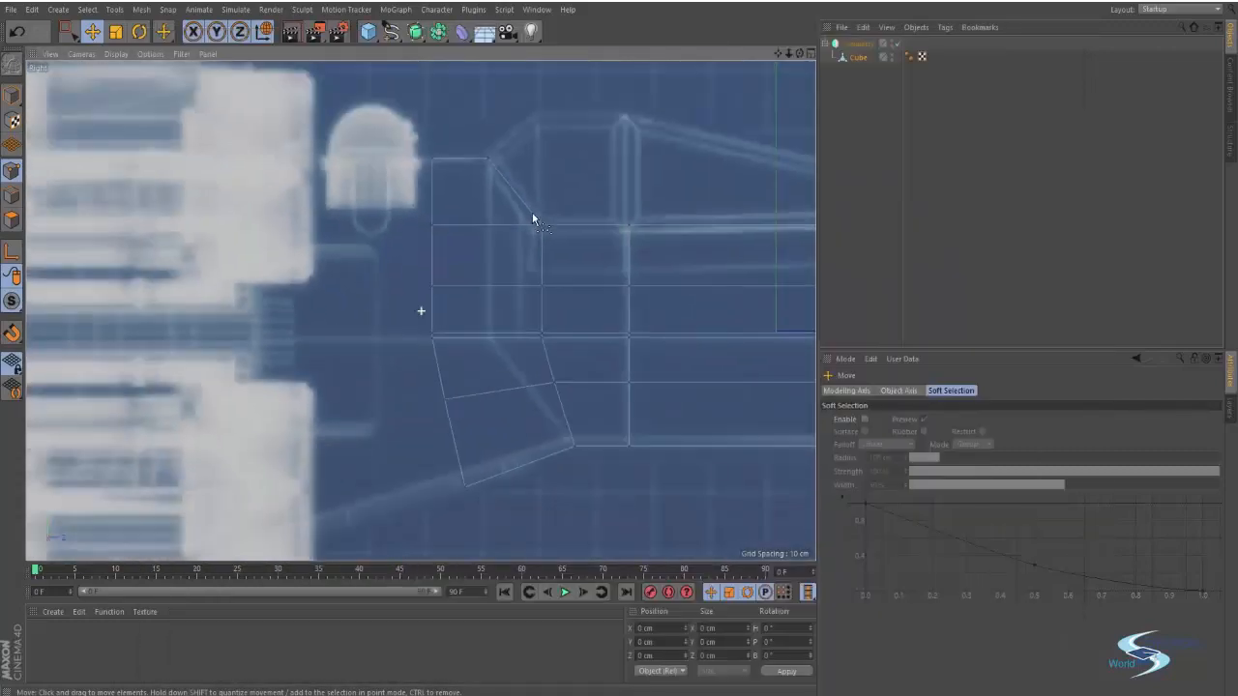
pyautogui.middleClick(573, 184)
pyautogui.middleClick(403, 378)
pyautogui.scroll(5, 537, 217)
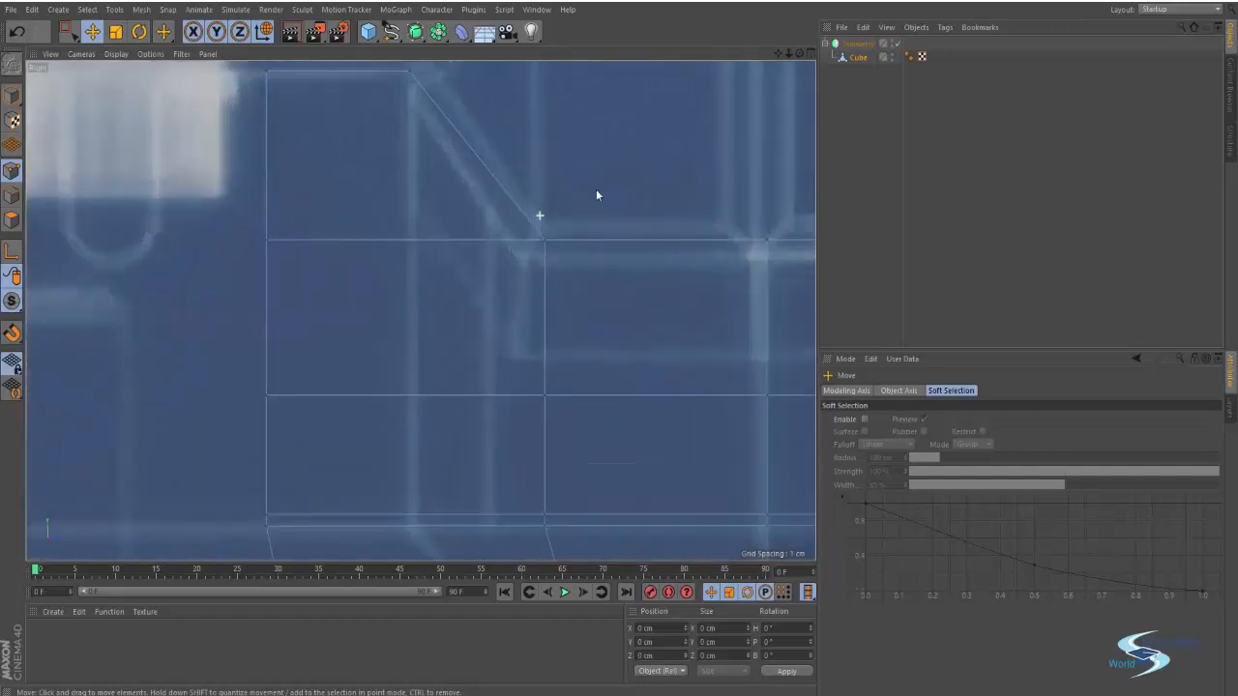
pyautogui.moveTo(521, 296); pyautogui.dragTo(492, 318)
pyautogui.hotkey('ctrl', 'z')
pyautogui.scroll(-5, 493, 290)
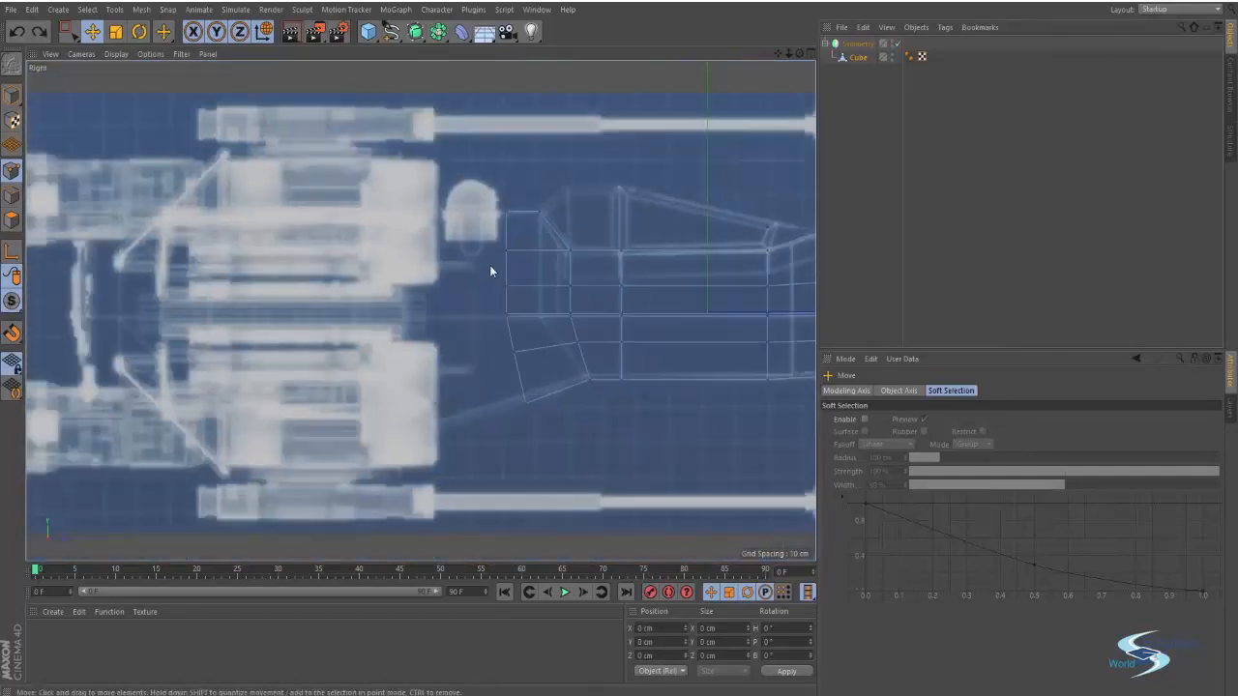
pyautogui.scroll(4, 393, 296)
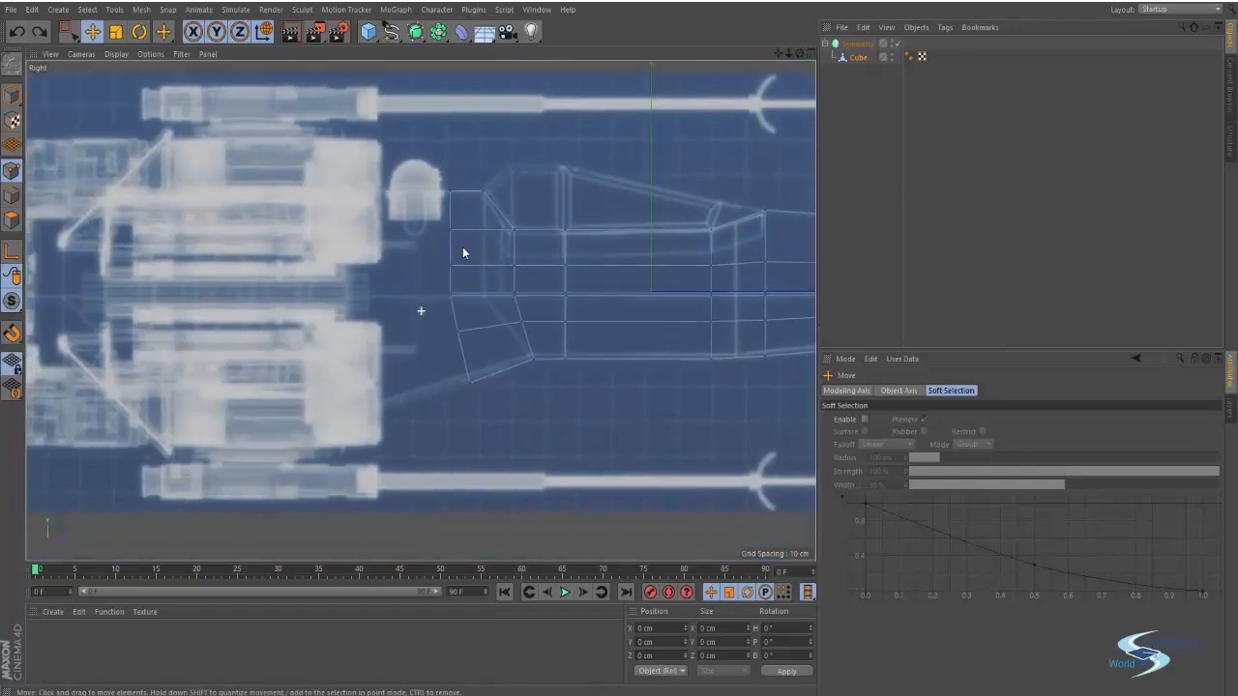
# Step: Flatten the hull's rear-end points to zero size along the lengthwise axis and nudge them slightly forward
pyautogui.keyDown('alt'); pyautogui.moveTo(513, 292); pyautogui.dragTo(511, 321, button='middle'); pyautogui.keyUp('alt')
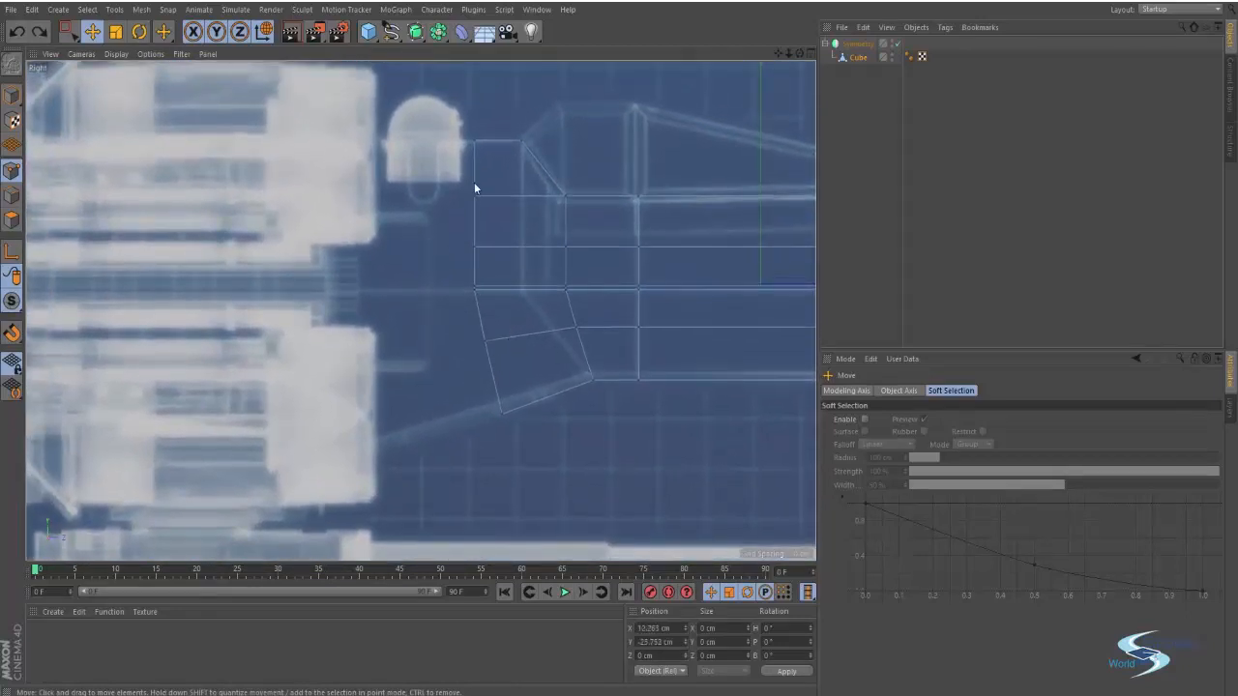
pyautogui.press('0')
pyautogui.moveTo(438, 123); pyautogui.dragTo(508, 444)
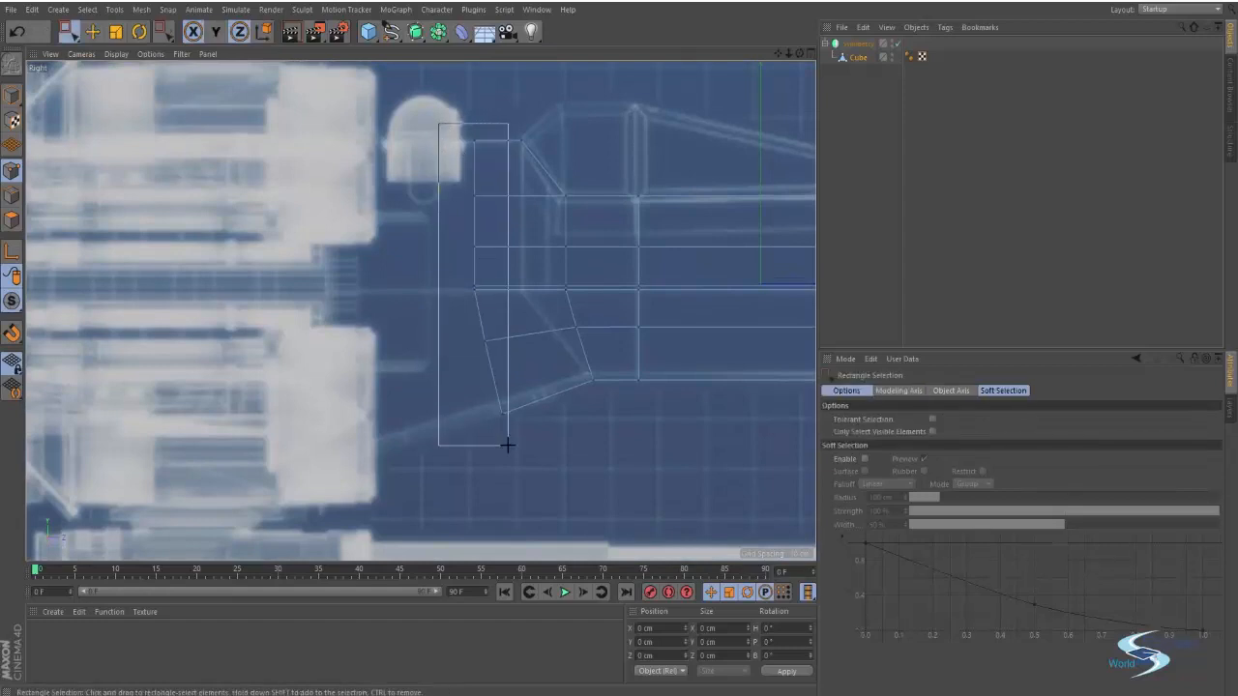
pyautogui.press('t')
pyautogui.moveTo(602, 279); pyautogui.dragTo(489, 290)
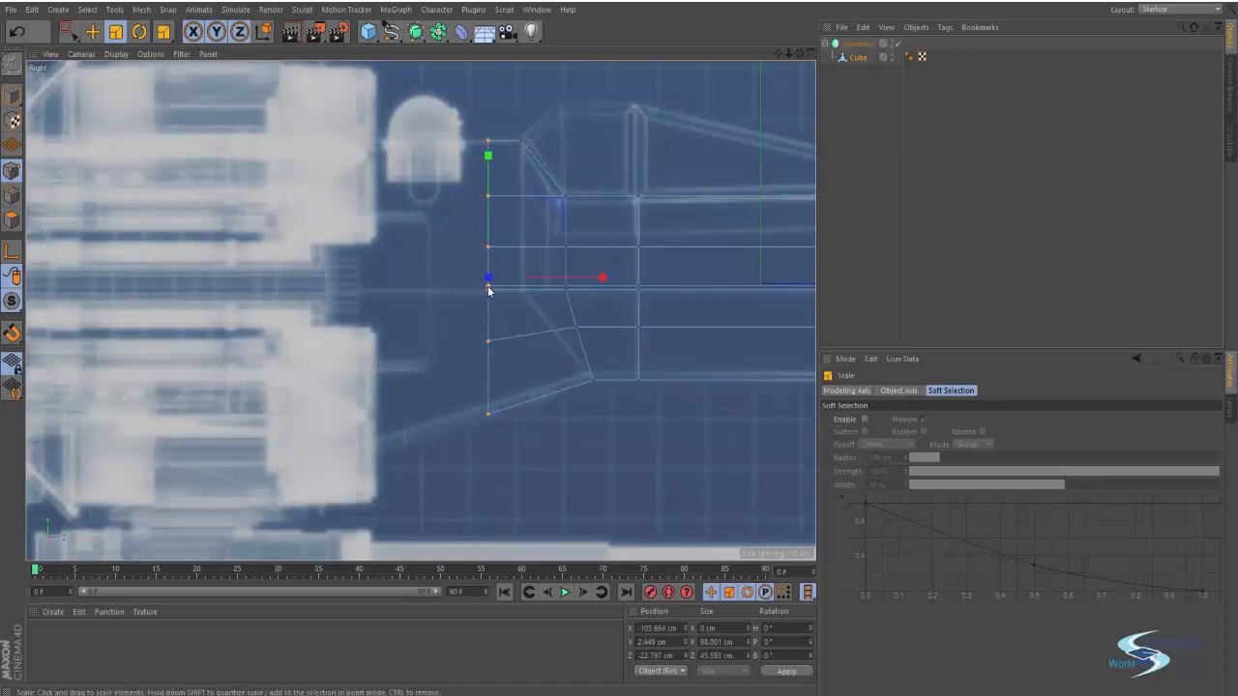
pyautogui.press('e')
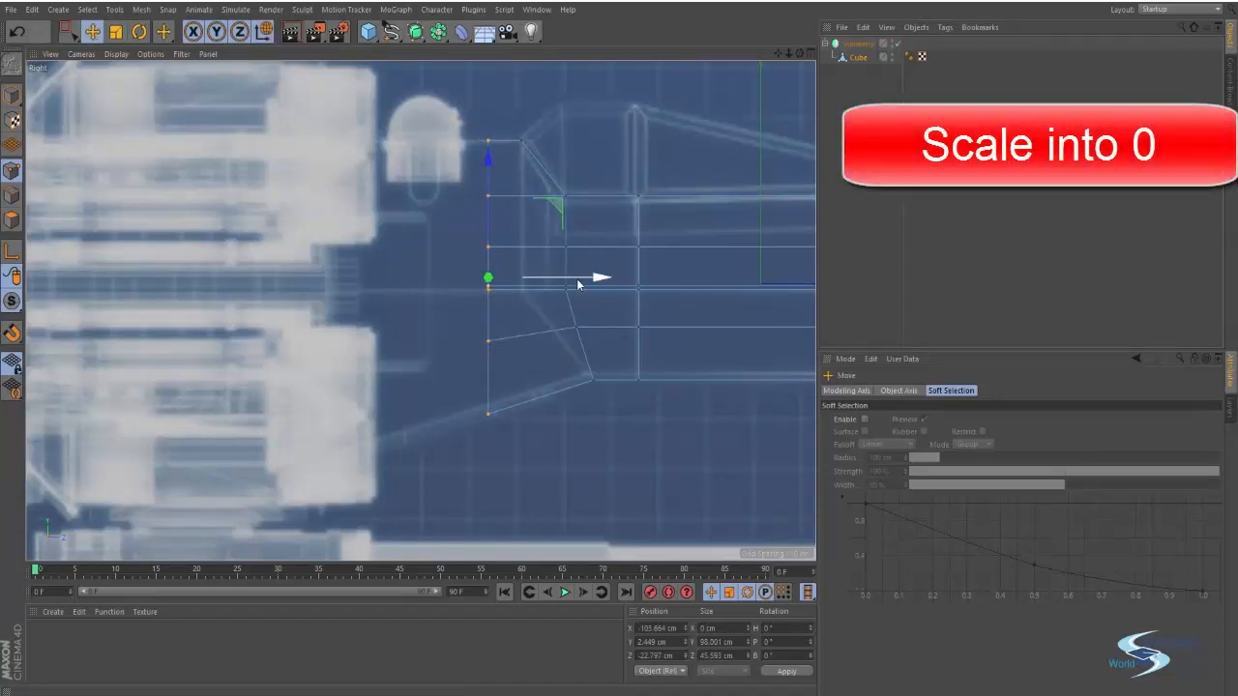
pyautogui.moveTo(577, 281); pyautogui.dragTo(581, 281)
# Step: Extrude the rear open edge of the hull backward to about -157 cm on the X axis
pyautogui.keyDown('alt'); pyautogui.moveTo(527, 302); pyautogui.dragTo(615, 248, button='middle'); pyautogui.keyUp('alt')
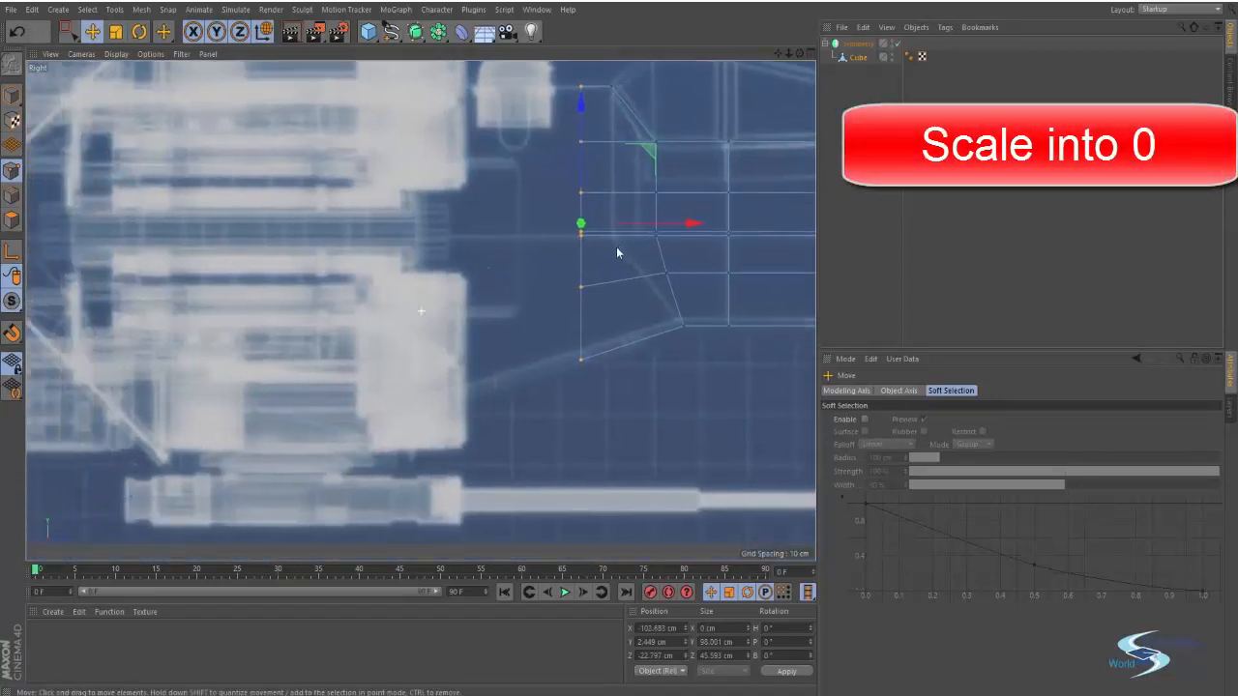
pyautogui.moveTo(688, 223); pyautogui.dragTo(536, 230)
pyautogui.hotkey('ctrl', 'z')
pyautogui.click(340, 253)
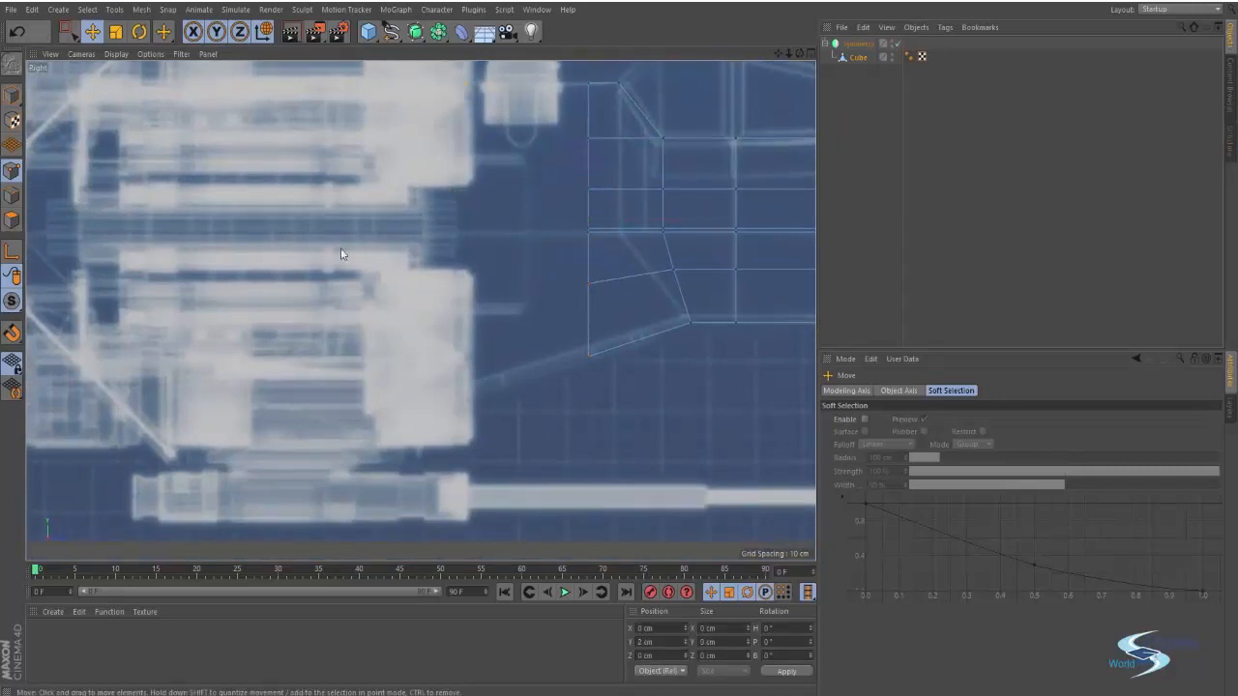
pyautogui.click(16, 202)
pyautogui.click(588, 213)
pyautogui.scroll(-3, 594, 241)
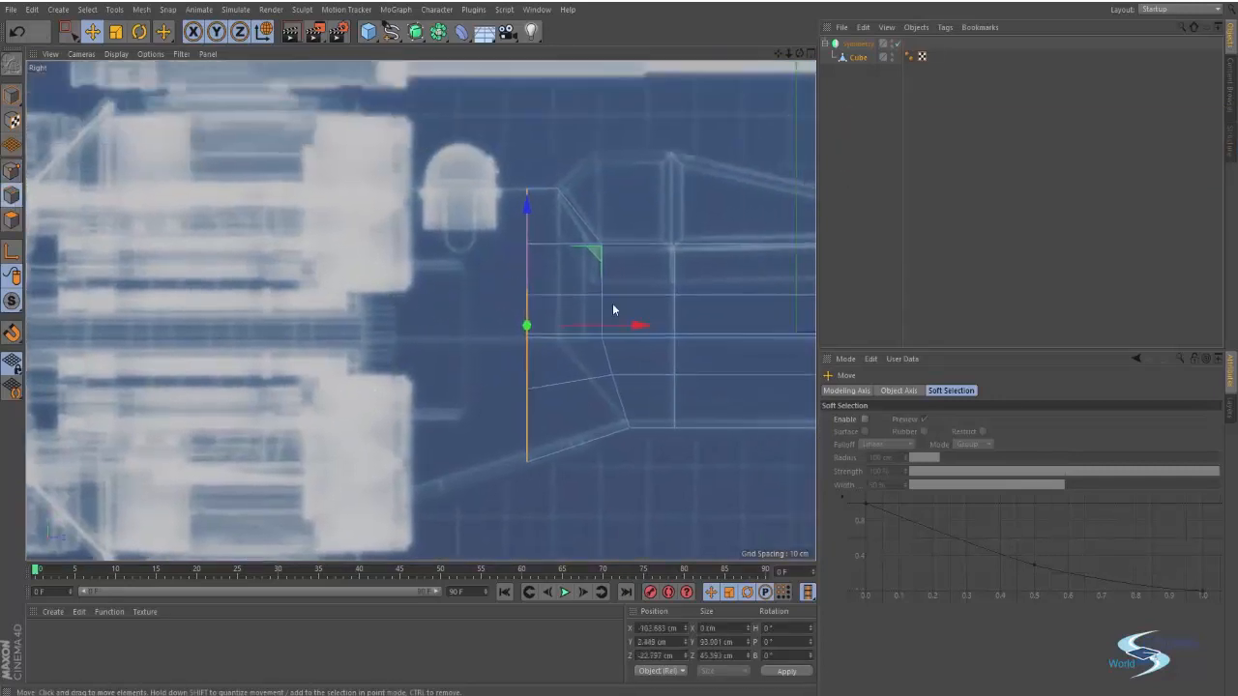
pyautogui.moveTo(616, 326); pyautogui.dragTo(480, 330)
pyautogui.keyDown('alt'); pyautogui.moveTo(481, 330); pyautogui.dragTo(602, 243, button='middle'); pyautogui.keyUp('alt')
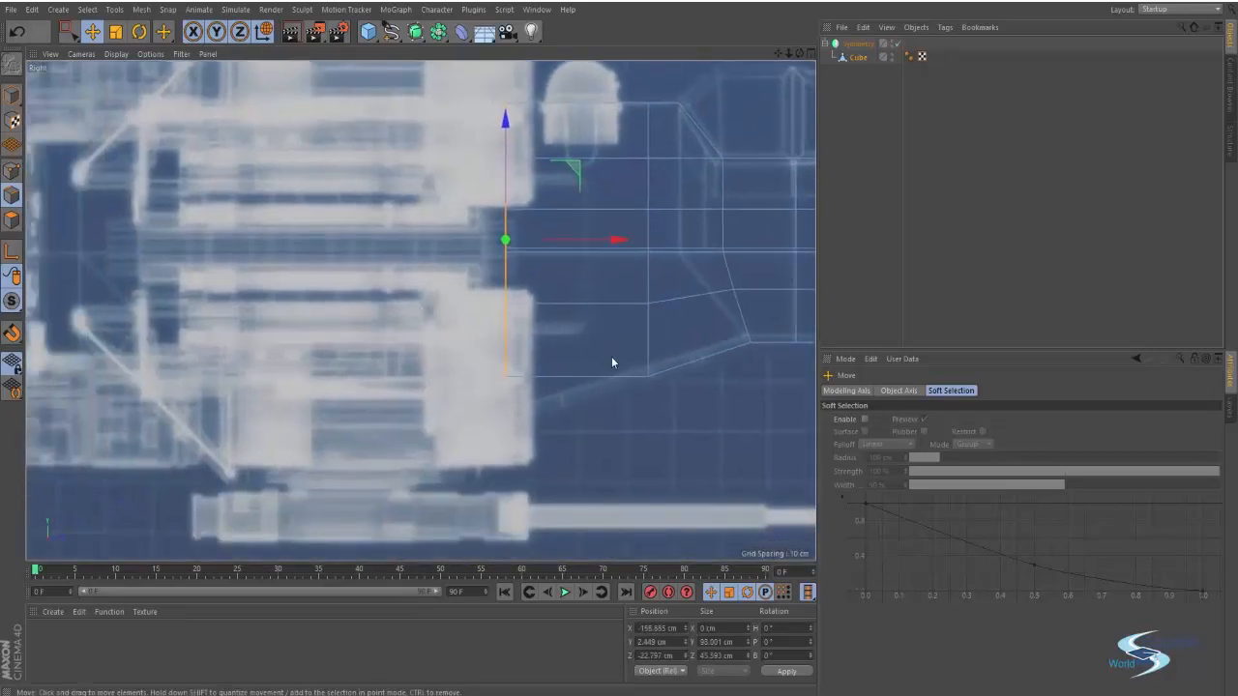
# Step: Scale the lower rear edges vertically to about 61 cm from a pivot at their upper end, following the blueprint's sloping underside
pyautogui.click(474, 243)
pyautogui.keyDown('alt'); pyautogui.moveTo(483, 227); pyautogui.dragTo(481, 257, button='middle'); pyautogui.keyUp('alt')
pyautogui.press('0')
pyautogui.moveTo(537, 448); pyautogui.dragTo(464, 279)
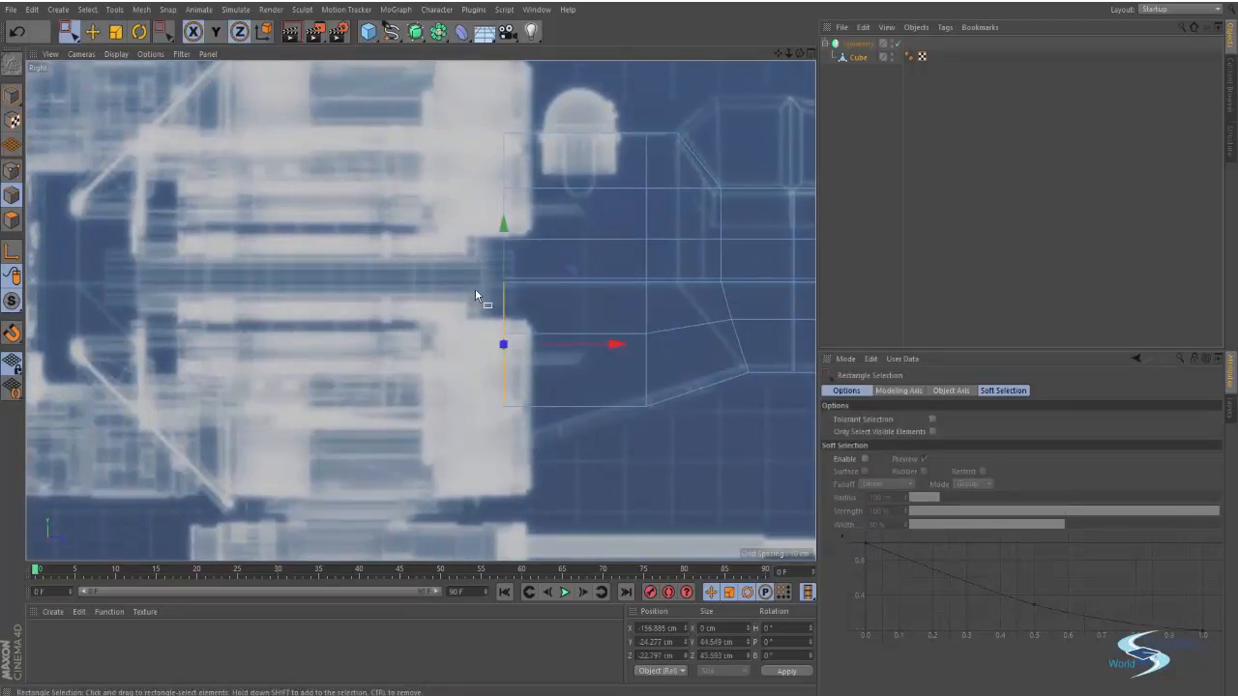
pyautogui.press('l')
pyautogui.moveTo(507, 232); pyautogui.dragTo(525, 171)
pyautogui.press('l')
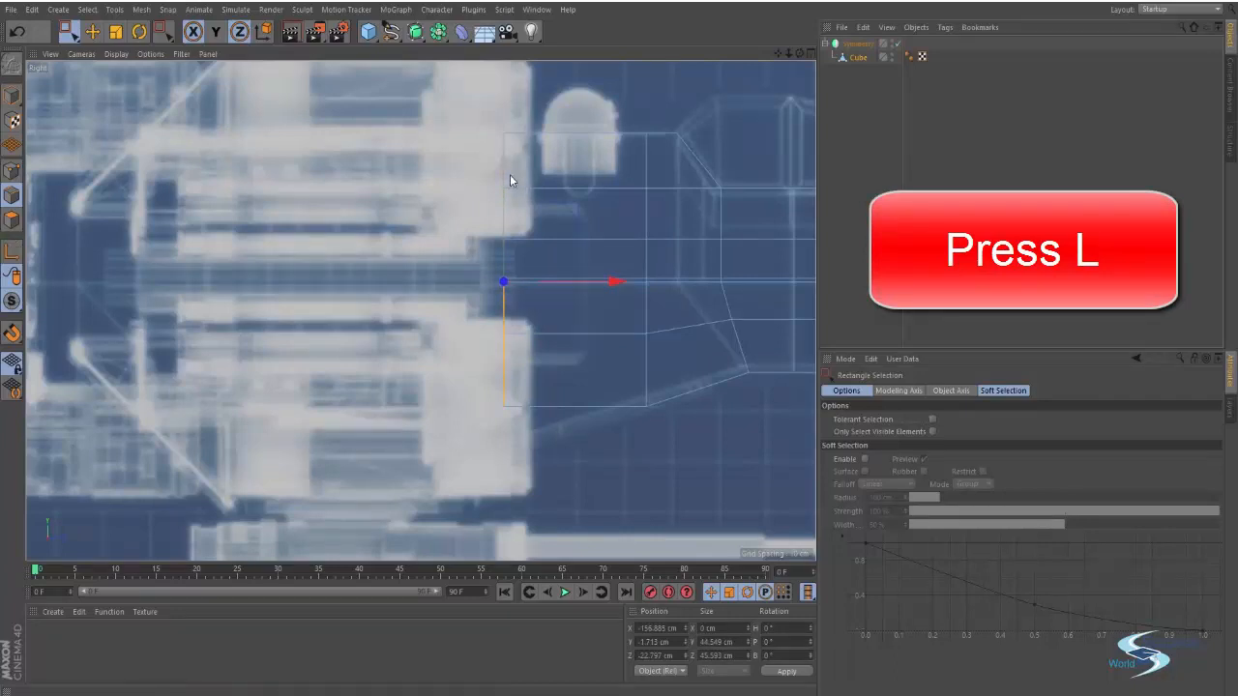
pyautogui.press('t')
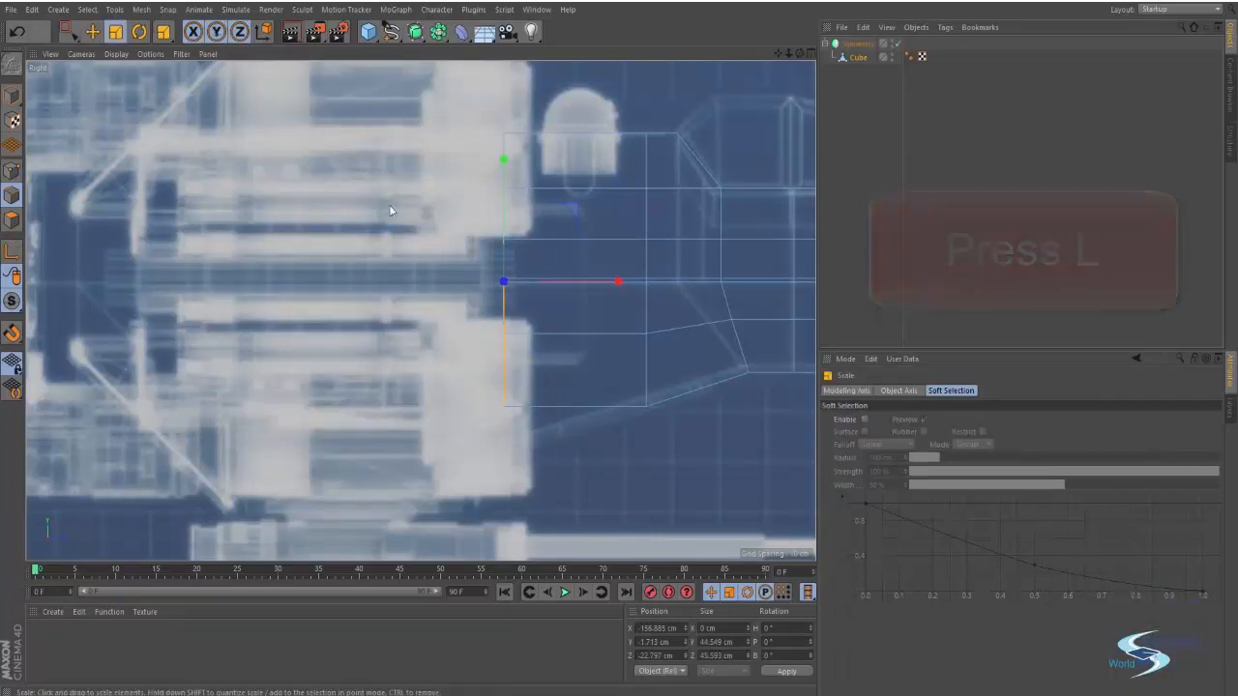
pyautogui.moveTo(502, 161); pyautogui.dragTo(524, 112)
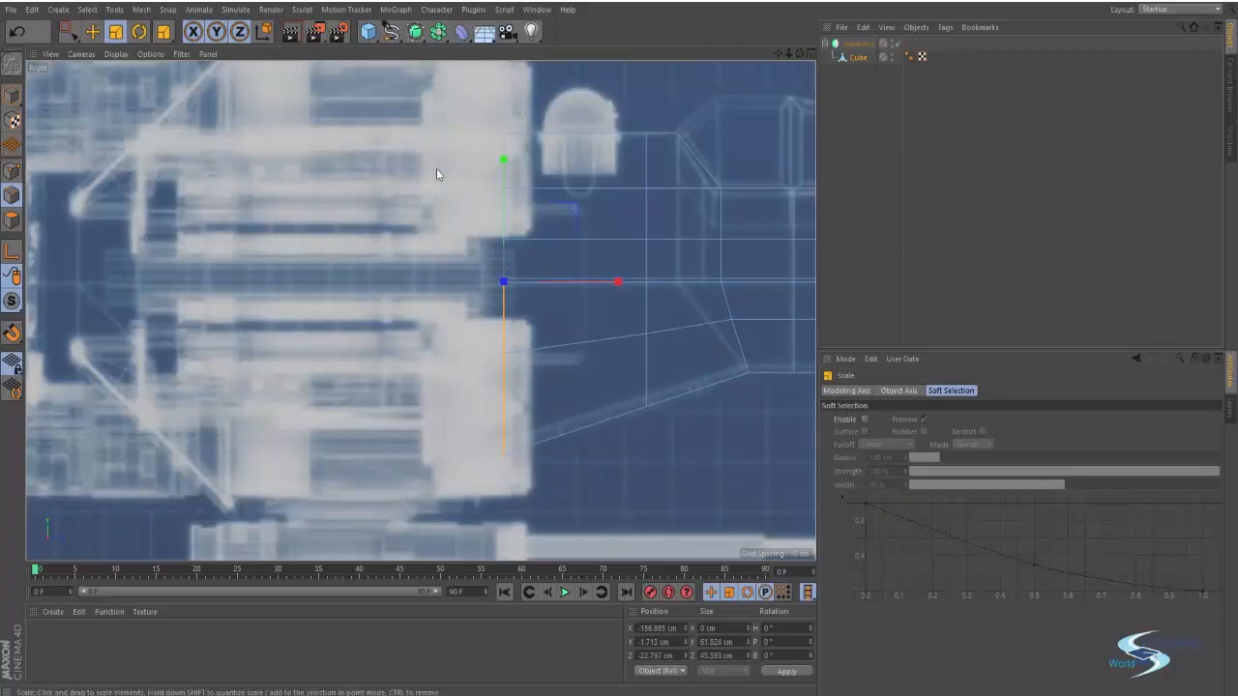
# Step: Extrude the complete rear edge backward to about -302 cm on the X axis to form the engine section
pyautogui.press('e')
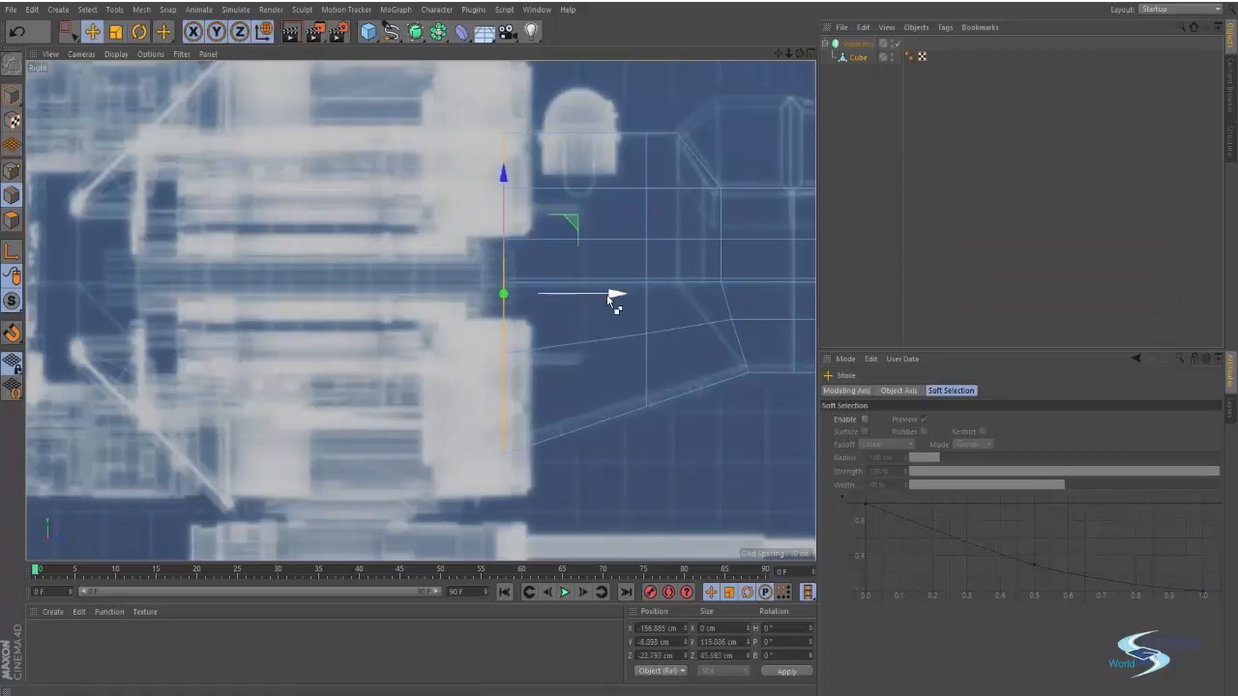
pyautogui.moveTo(613, 299); pyautogui.dragTo(231, 303)
pyautogui.scroll(-5, 232, 306)
pyautogui.scroll(6, 522, 312)
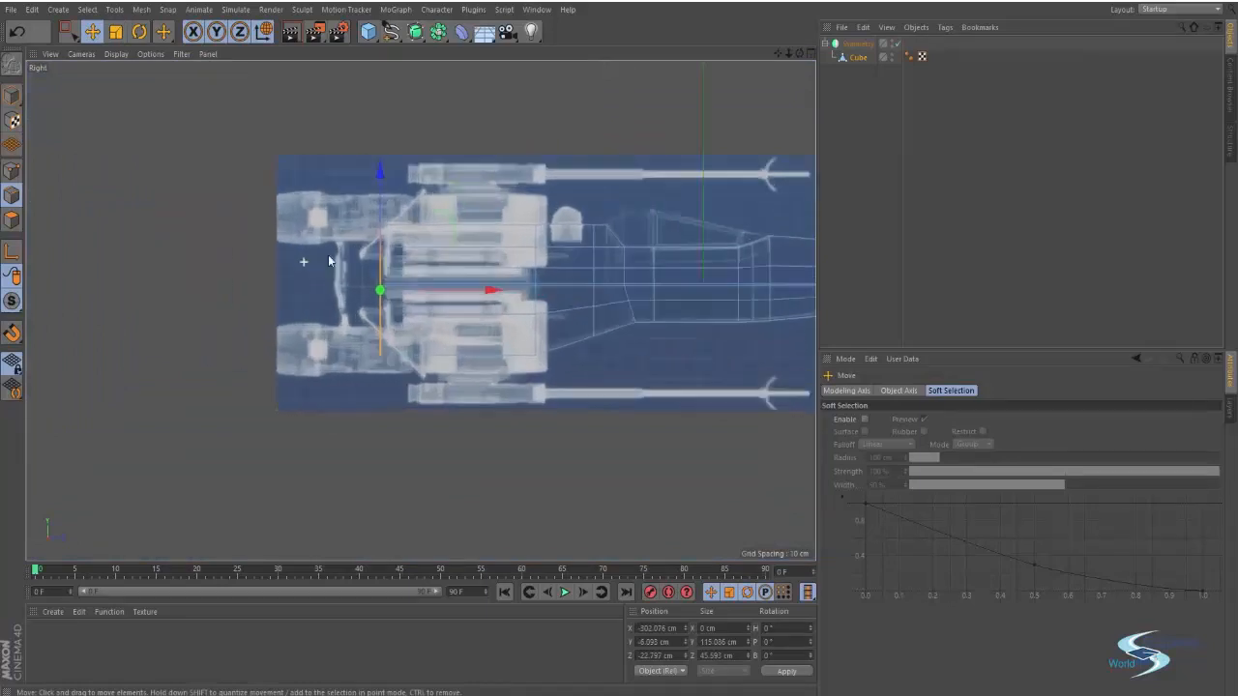
# Step: Check the extended rear hull in perspective and against the top-view blueprint
pyautogui.press('F1')
pyautogui.keyDown('alt'); pyautogui.moveTo(464, 329); pyautogui.dragTo(406, 277); pyautogui.keyUp('alt')
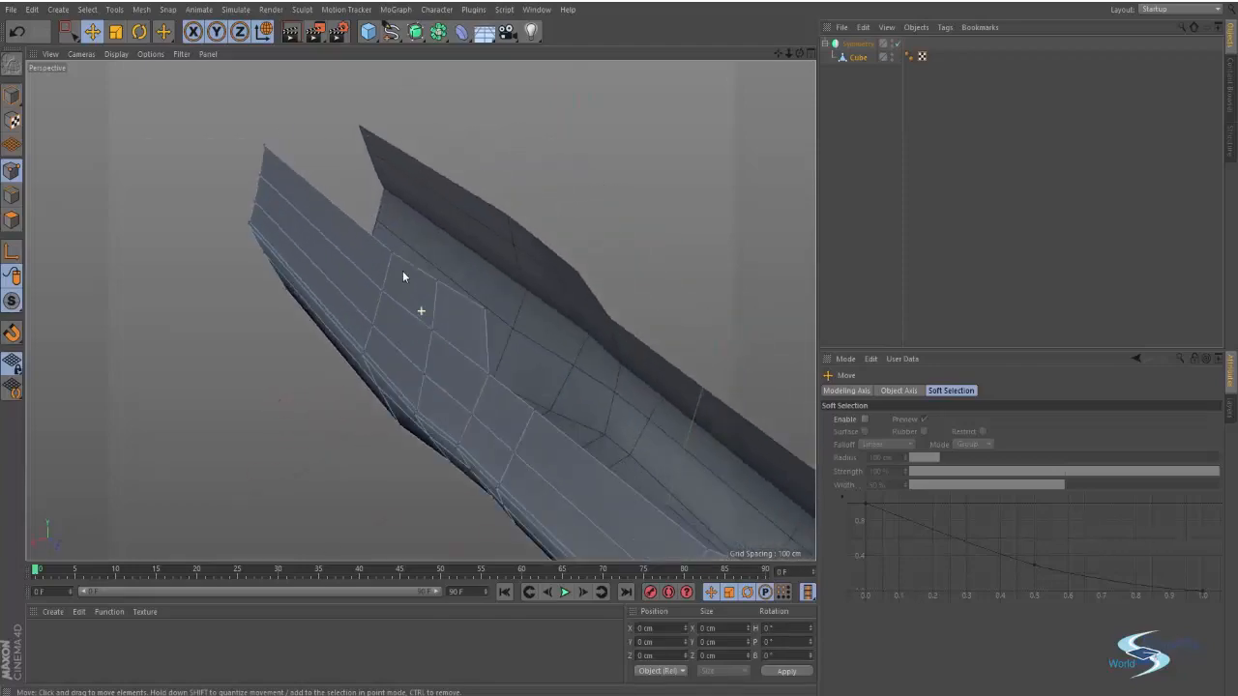
pyautogui.press('F5')
pyautogui.middleClick(511, 218)
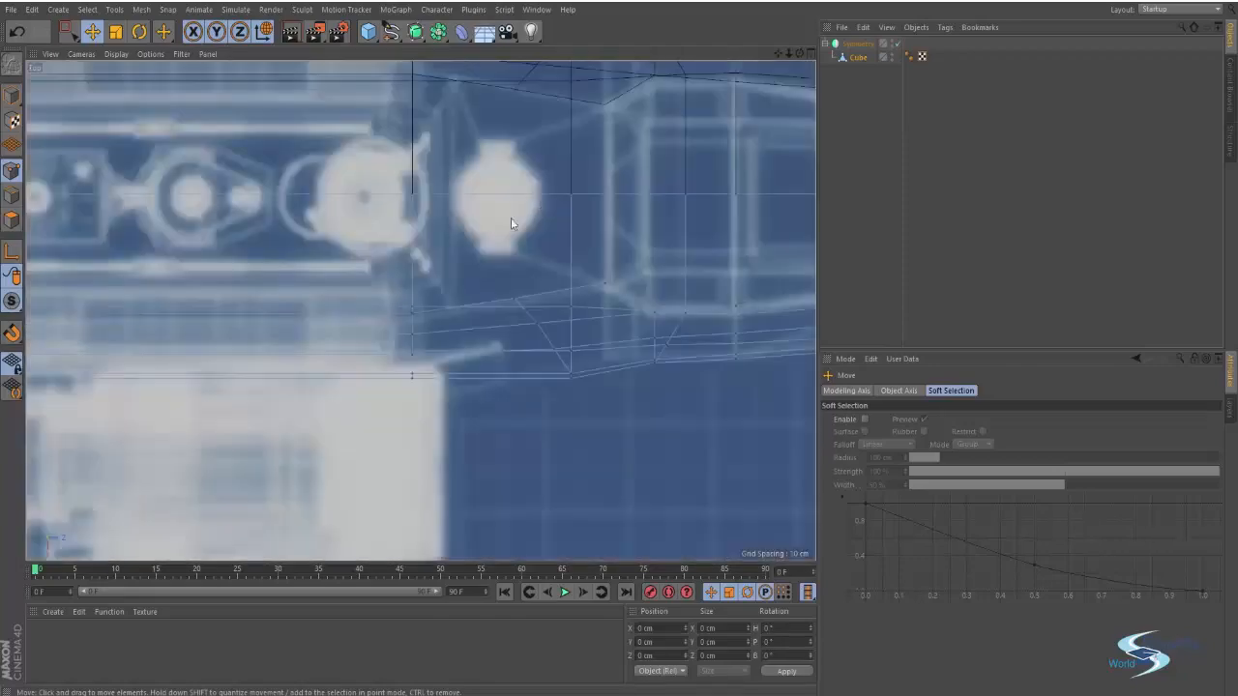
pyautogui.keyDown('alt'); pyautogui.moveTo(511, 218); pyautogui.dragTo(442, 247, button='right'); pyautogui.keyUp('alt')
pyautogui.keyDown('alt'); pyautogui.moveTo(441, 246); pyautogui.dragTo(446, 259, button='middle'); pyautogui.keyUp('alt')
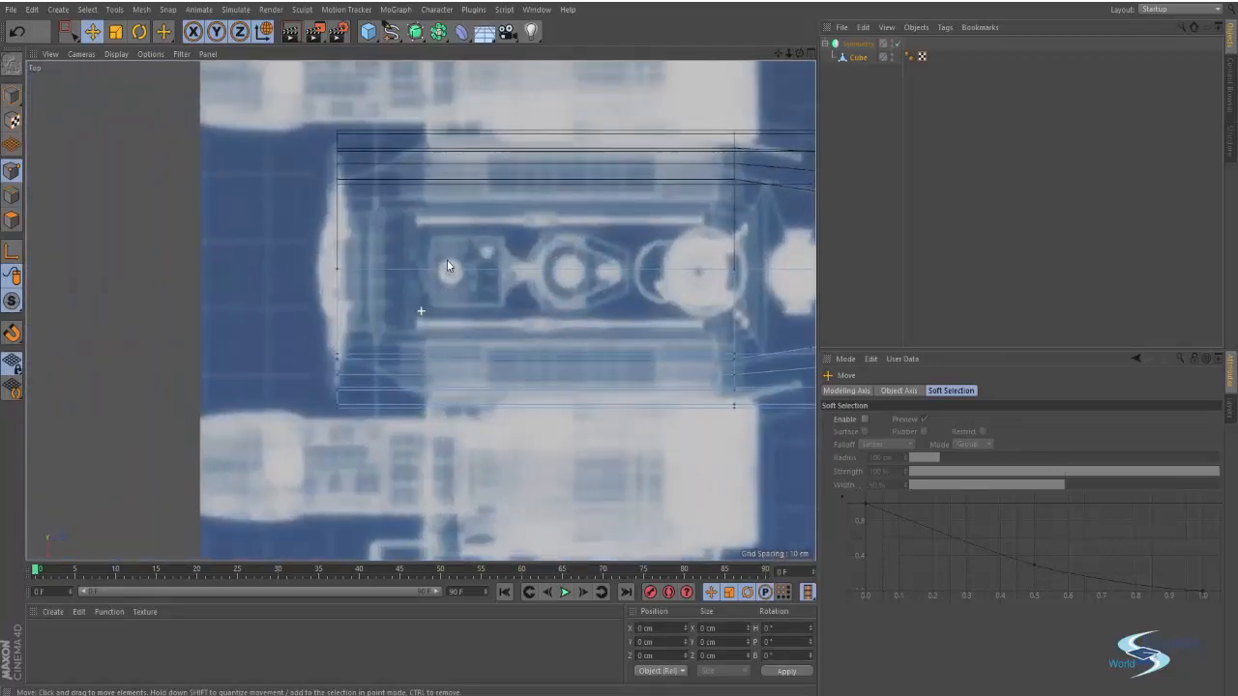
pyautogui.middleClick(329, 341)
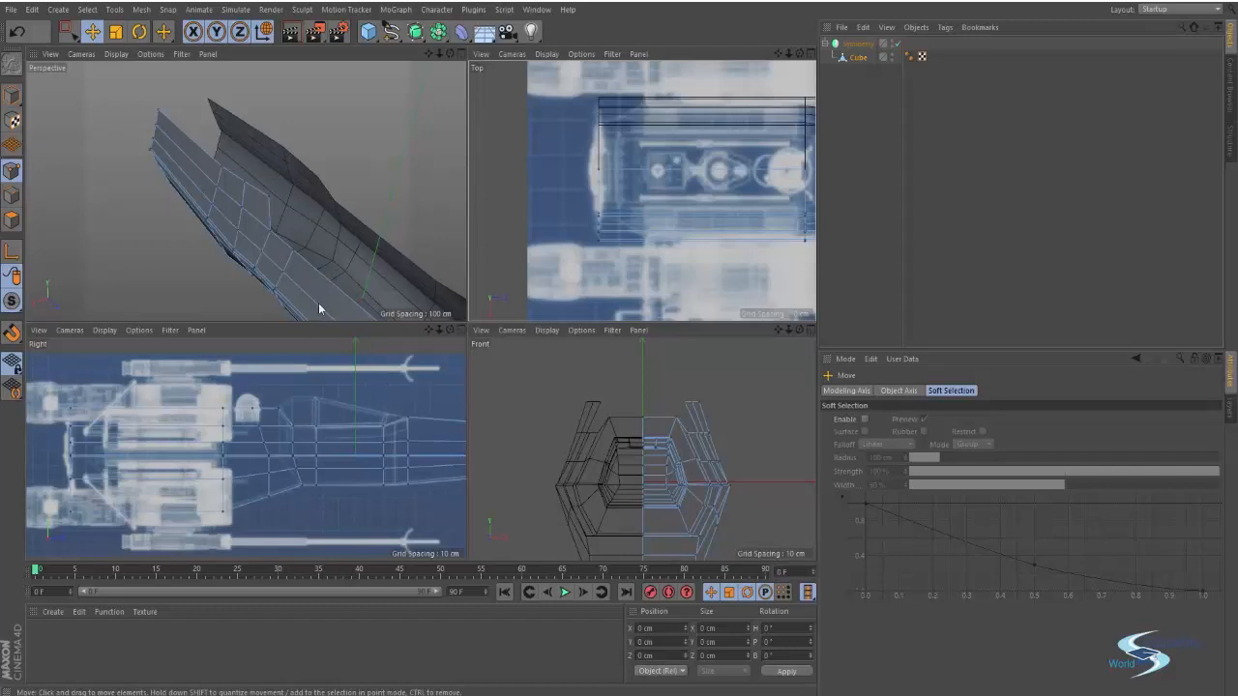
# Step: Extrude the upper edges of the rear side wall inward to start the top deck
pyautogui.middleClick(251, 198)
pyautogui.keyDown('alt'); pyautogui.moveTo(251, 198); pyautogui.dragTo(319, 271); pyautogui.keyUp('alt')
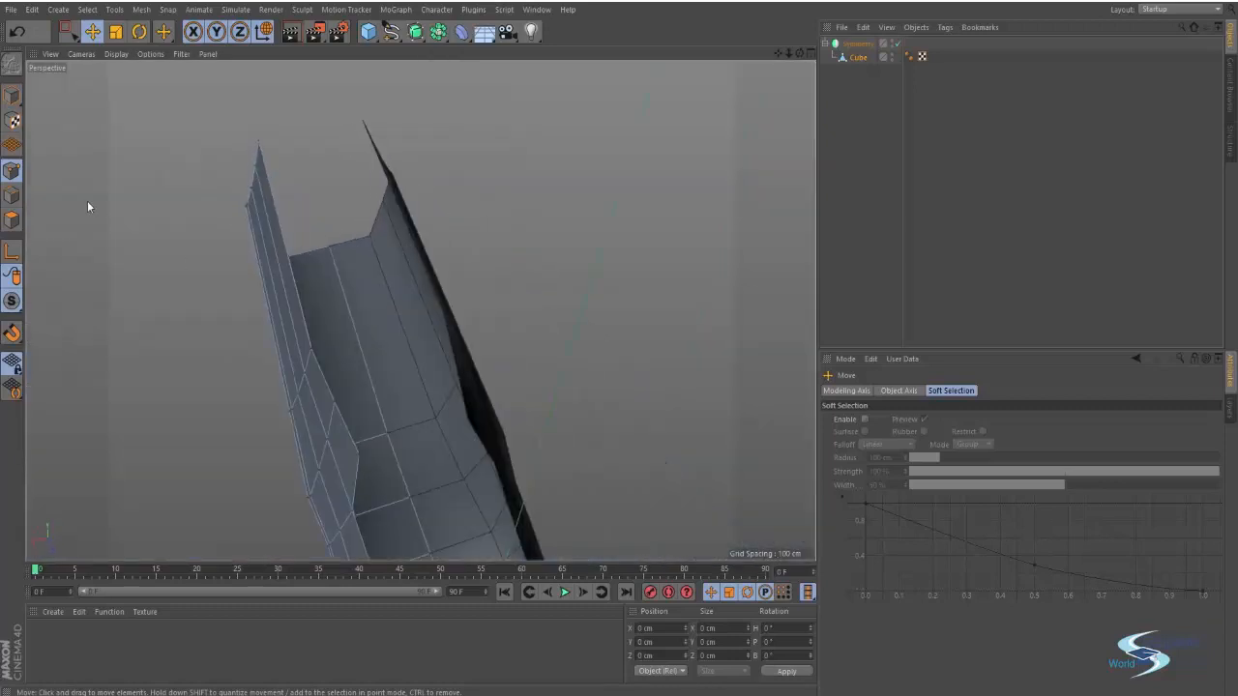
pyautogui.click(15, 196)
pyautogui.click(302, 319)
pyautogui.keyDown('alt'); pyautogui.moveTo(302, 319); pyautogui.dragTo(336, 297); pyautogui.keyUp('alt')
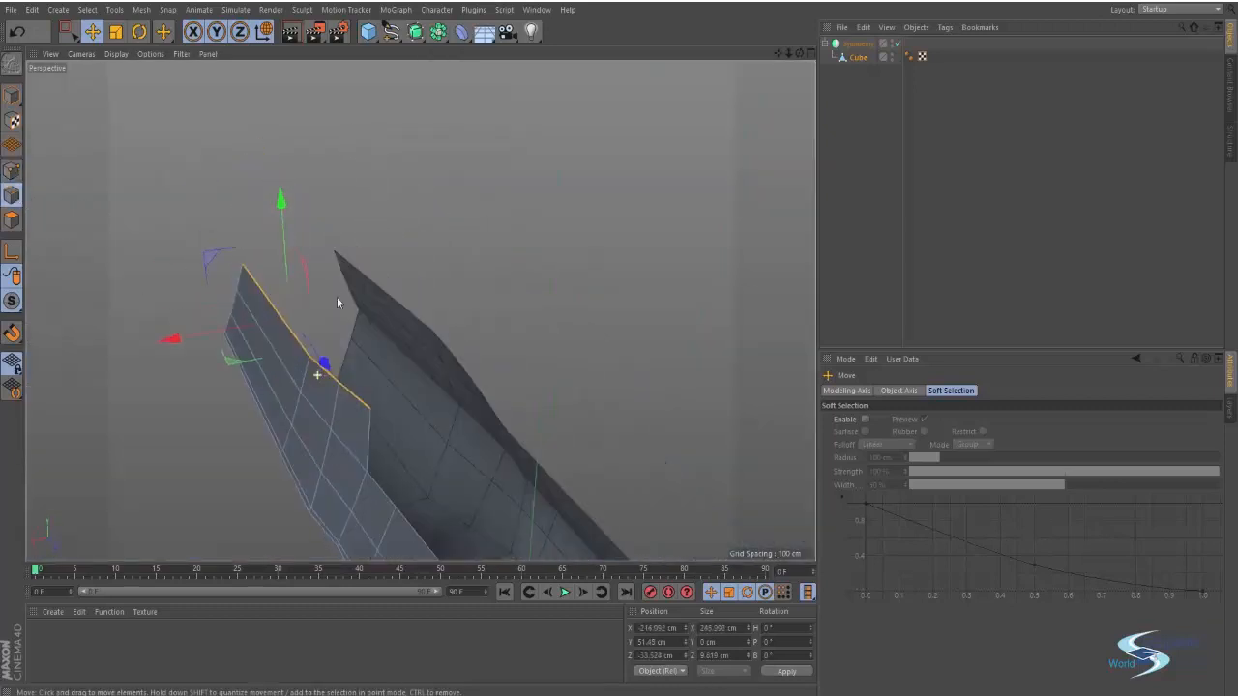
pyautogui.keyDown('ctrl'); pyautogui.moveTo(198, 331); pyautogui.dragTo(370, 411); pyautogui.keyUp('ctrl')
# Step: Extrude the inner deck edges ahead of the engine section toward the centerline and flatten them to zero width
pyautogui.click(401, 394)
pyautogui.moveTo(326, 481); pyautogui.dragTo(339, 458)
pyautogui.press('t')
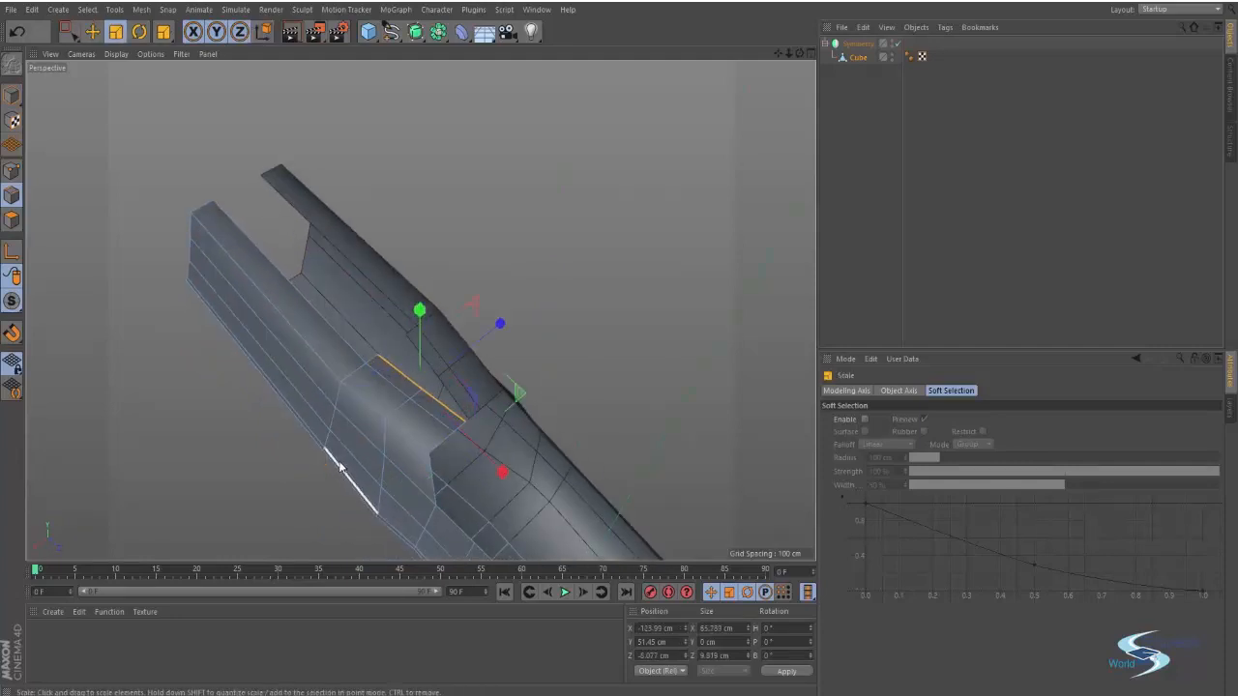
pyautogui.moveTo(507, 330); pyautogui.dragTo(502, 307)
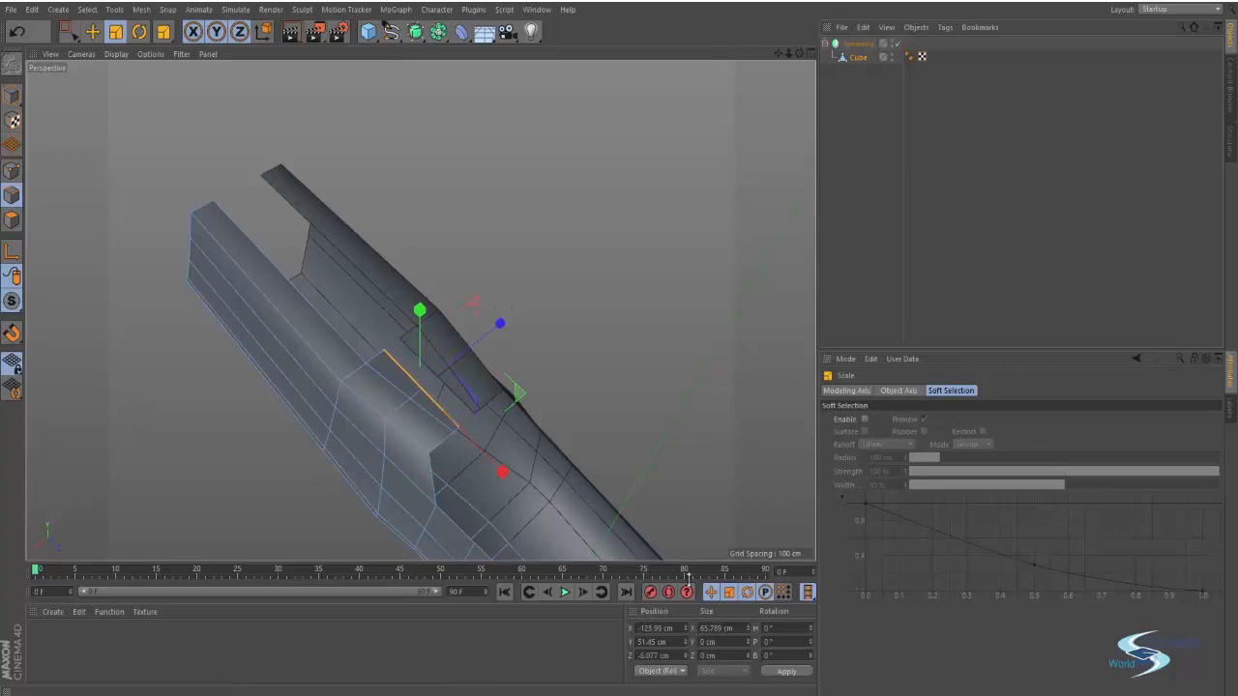
pyautogui.press('e')
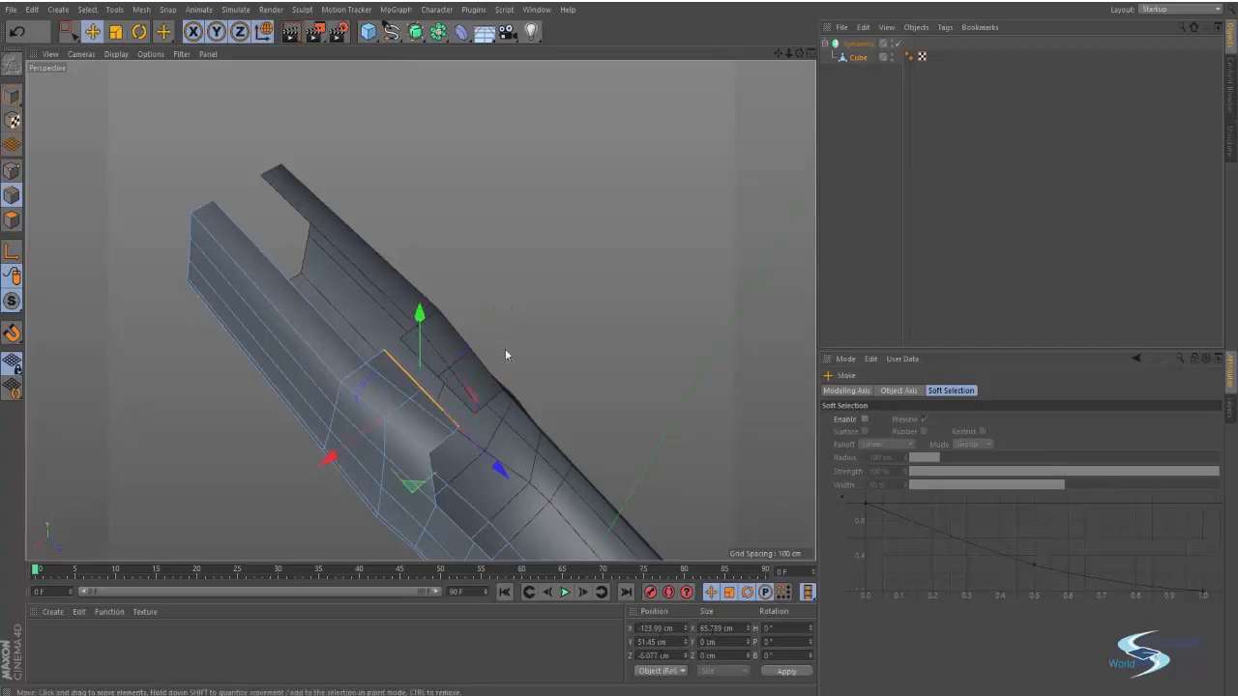
pyautogui.moveTo(354, 443); pyautogui.dragTo(359, 443)
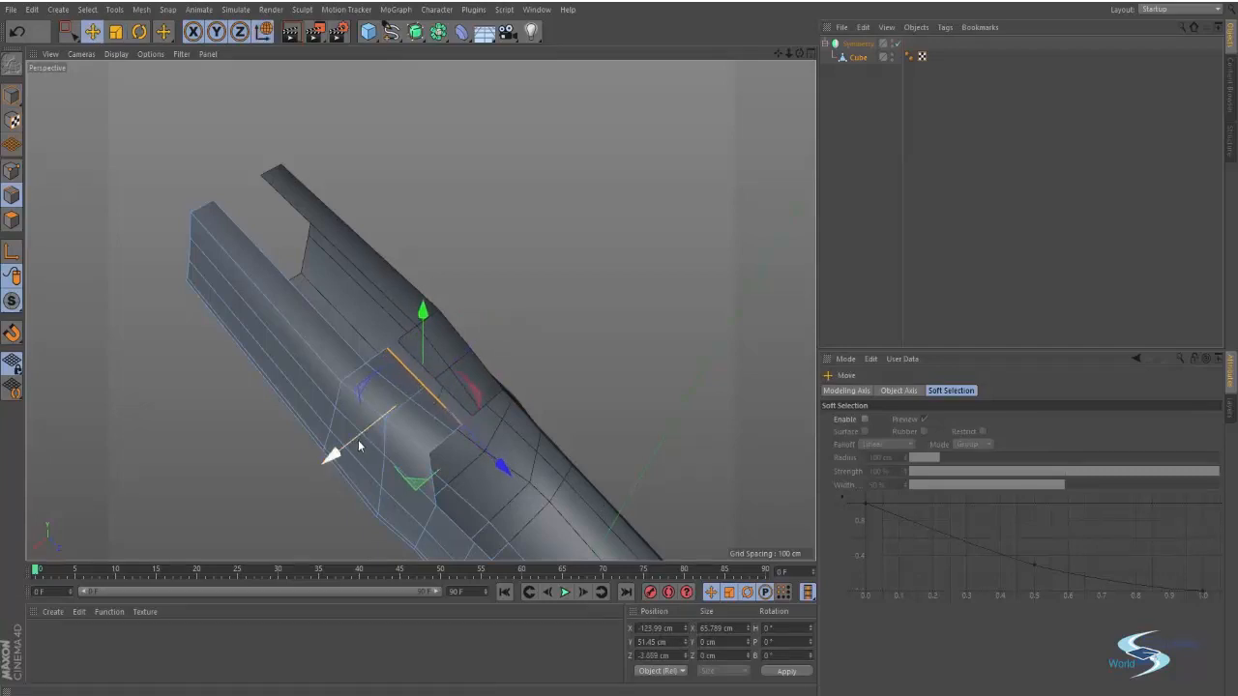
# Step: Switch the coordinates to World and set the inner deck edges' X position to 0 cm
pyautogui.click(669, 671)
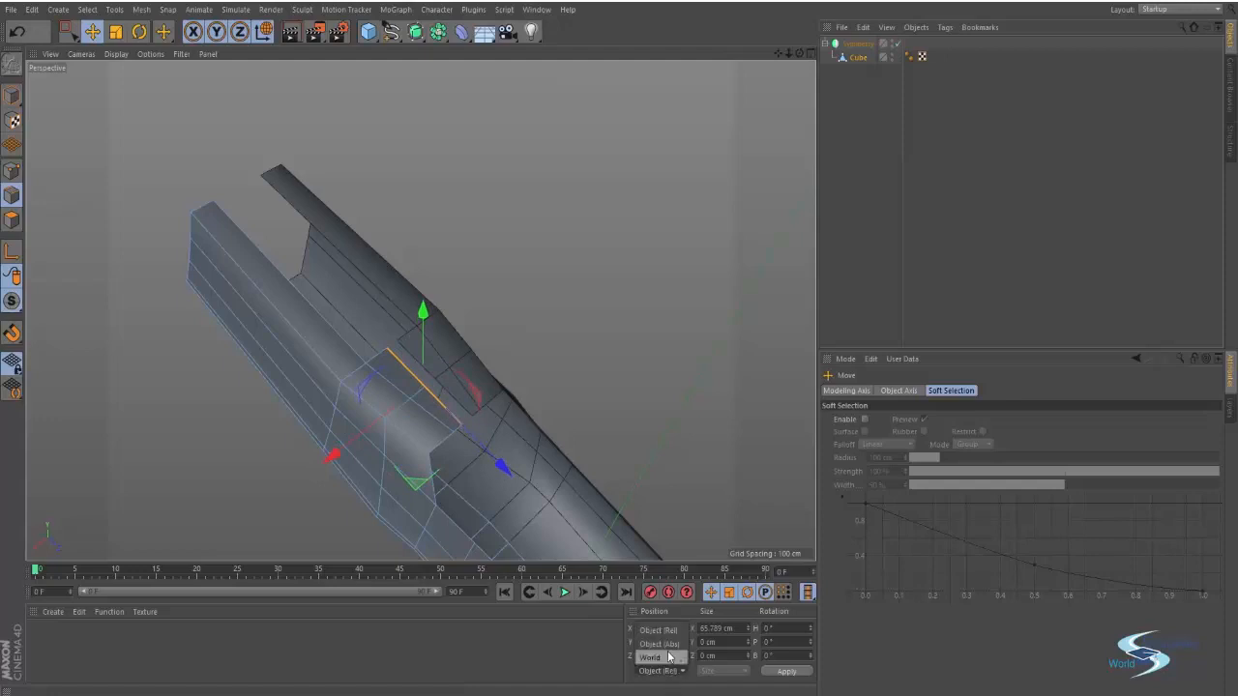
pyautogui.click(667, 656)
pyautogui.doubleClick(665, 656)
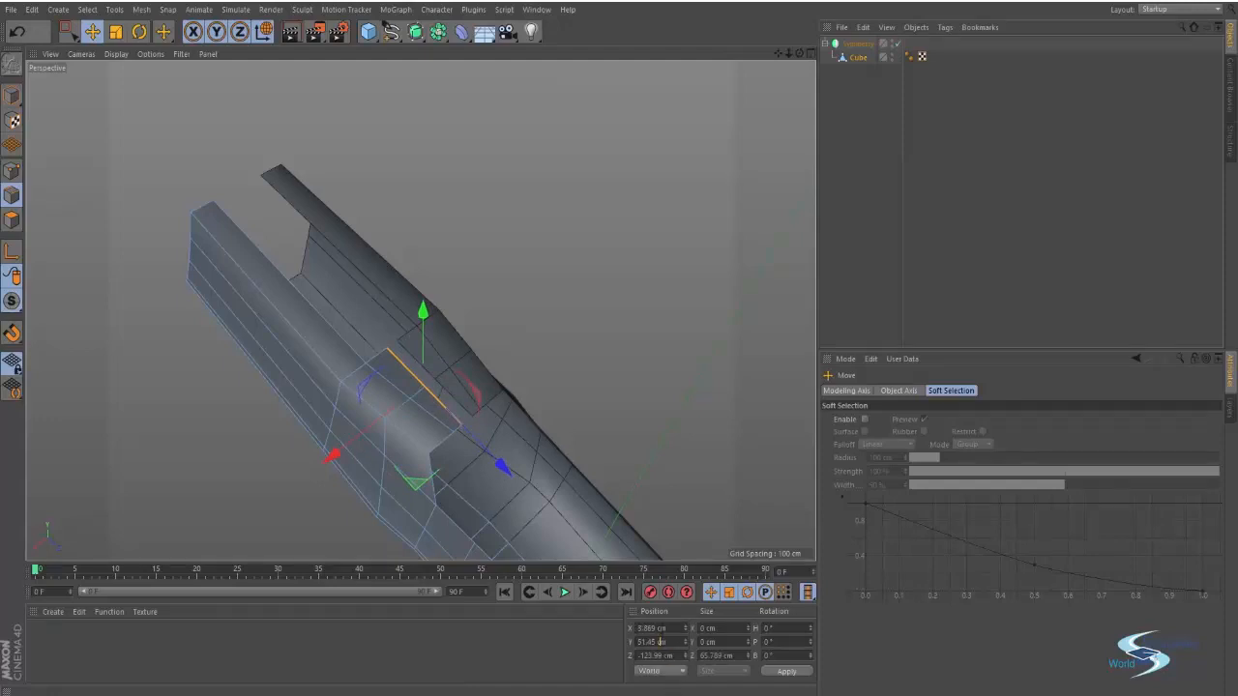
pyautogui.doubleClick(660, 627)
pyautogui.write('0')
pyautogui.press('Return')
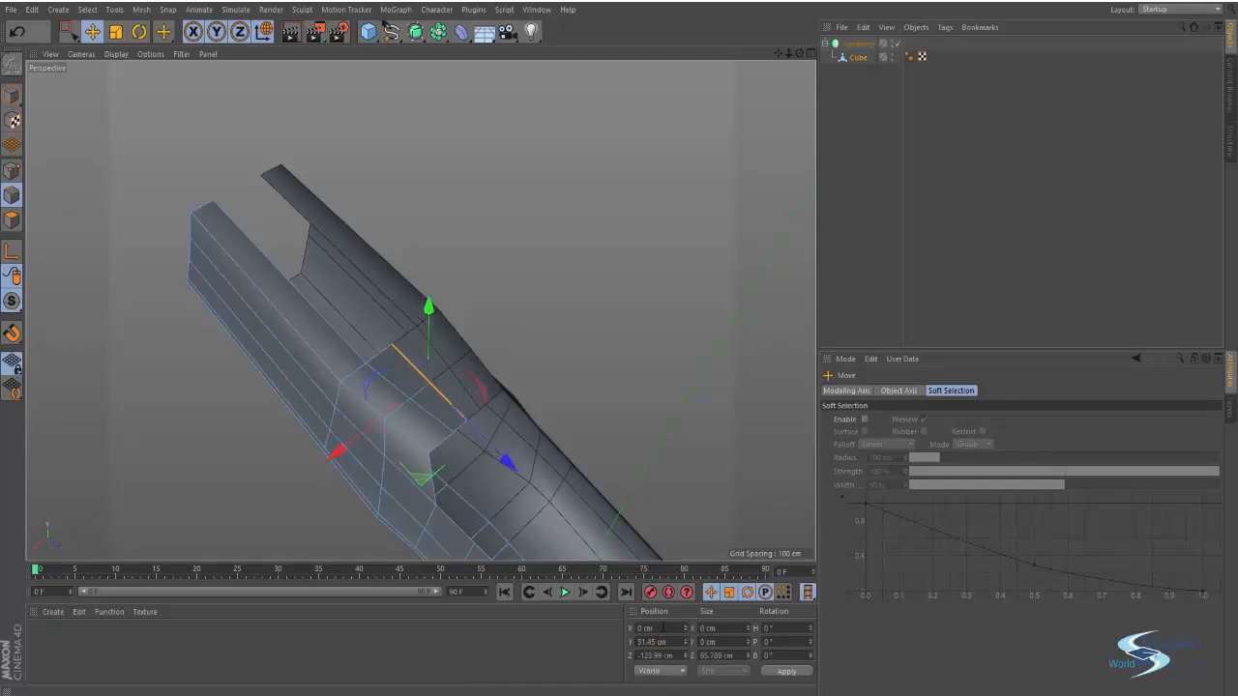
# Step: Examine the closed deck section and compare the hull with the X-wing_Ultimate.png reference picture
pyautogui.click(615, 324)
pyautogui.keyDown('alt'); pyautogui.moveTo(447, 353); pyautogui.dragTo(418, 356); pyautogui.keyUp('alt')
pyautogui.keyDown('alt'); pyautogui.moveTo(420, 359); pyautogui.dragTo(458, 344, button='right'); pyautogui.keyUp('alt')
pyautogui.keyDown('alt'); pyautogui.moveTo(413, 371); pyautogui.dragTo(597, 315); pyautogui.keyUp('alt')
pyautogui.keyDown('alt'); pyautogui.moveTo(372, 338); pyautogui.dragTo(359, 275); pyautogui.keyUp('alt')
pyautogui.middleClick(580, 249)
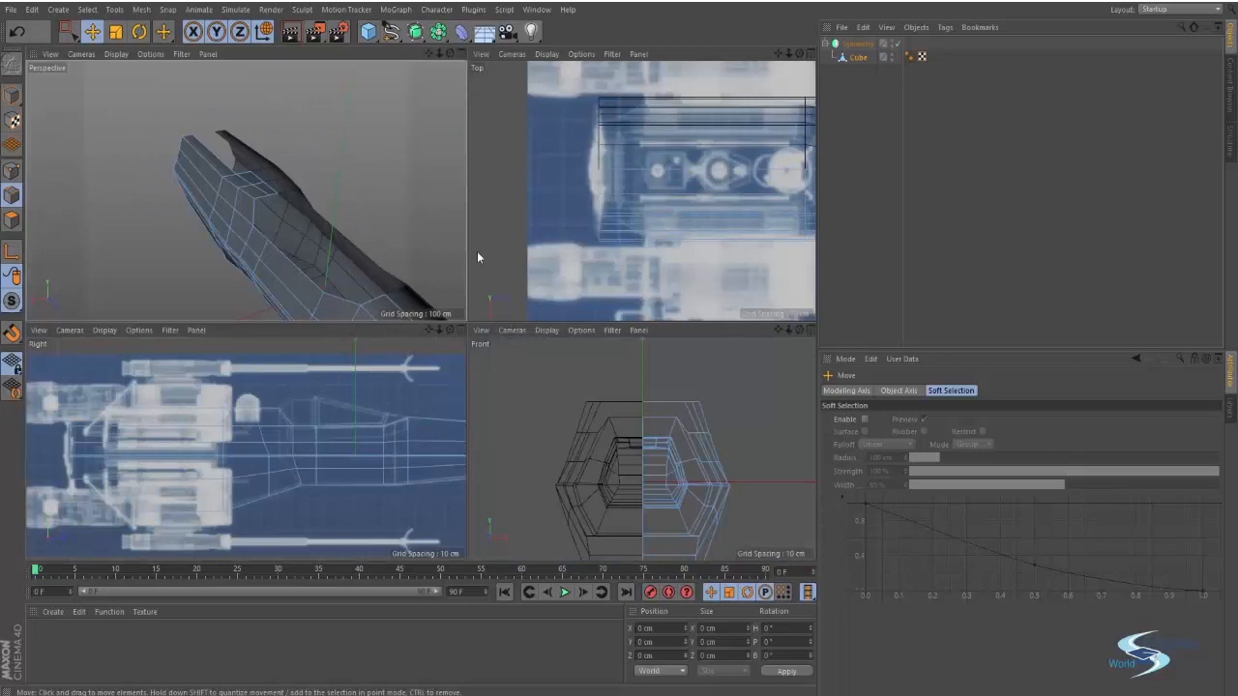
pyautogui.middleClick(332, 224)
pyautogui.hotkey('alt', 'Tab')
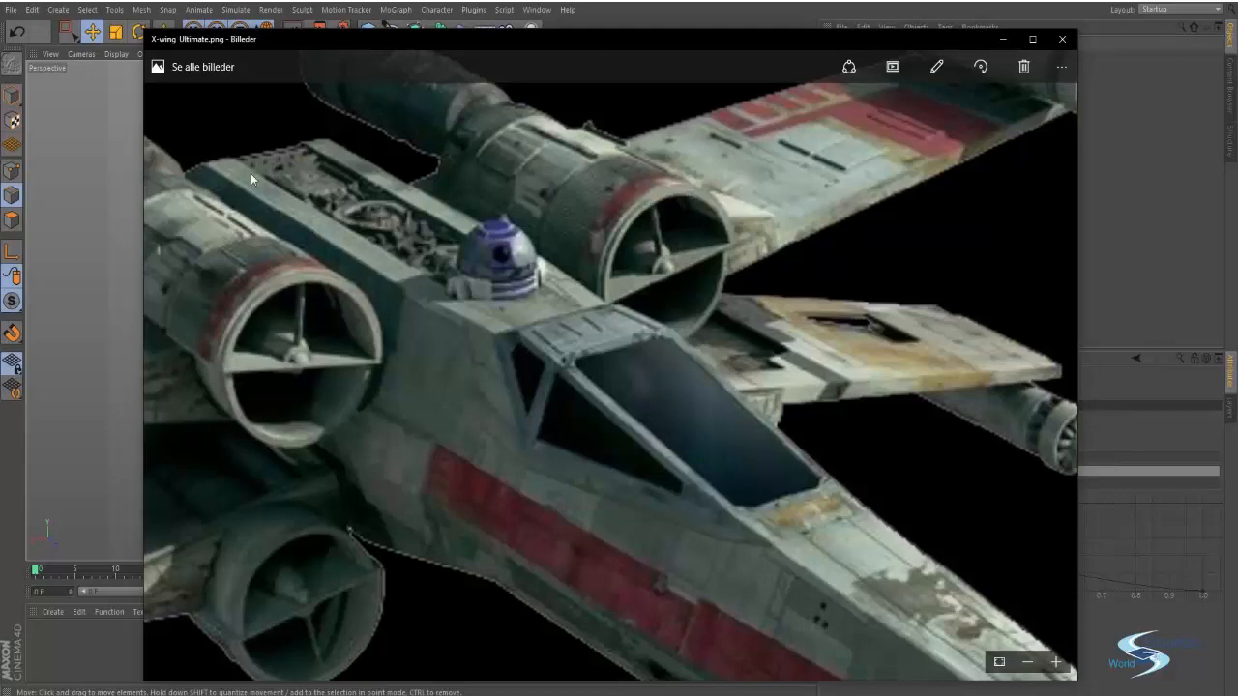
pyautogui.moveTo(724, 371); pyautogui.dragTo(573, 181)
pyautogui.scroll(-2, 569, 204)
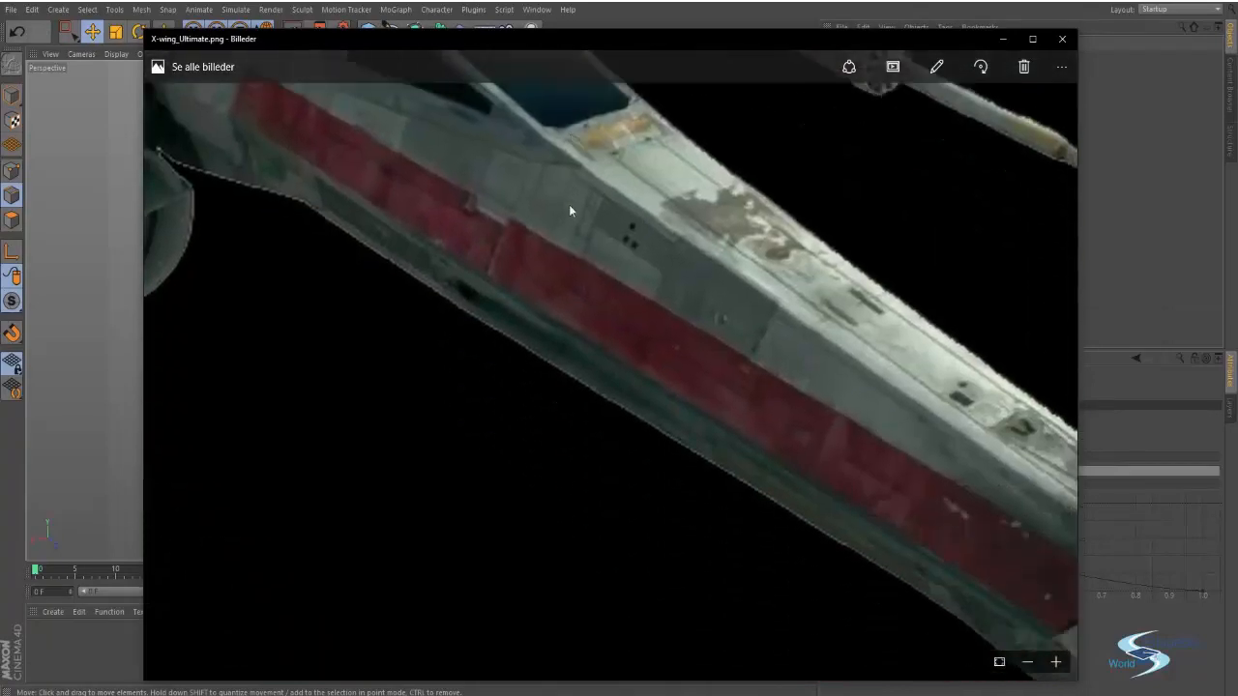
pyautogui.scroll(2, 567, 215)
pyautogui.keyDown('ctrl'); pyautogui.scroll(-3, 564, 228); pyautogui.keyUp('ctrl')
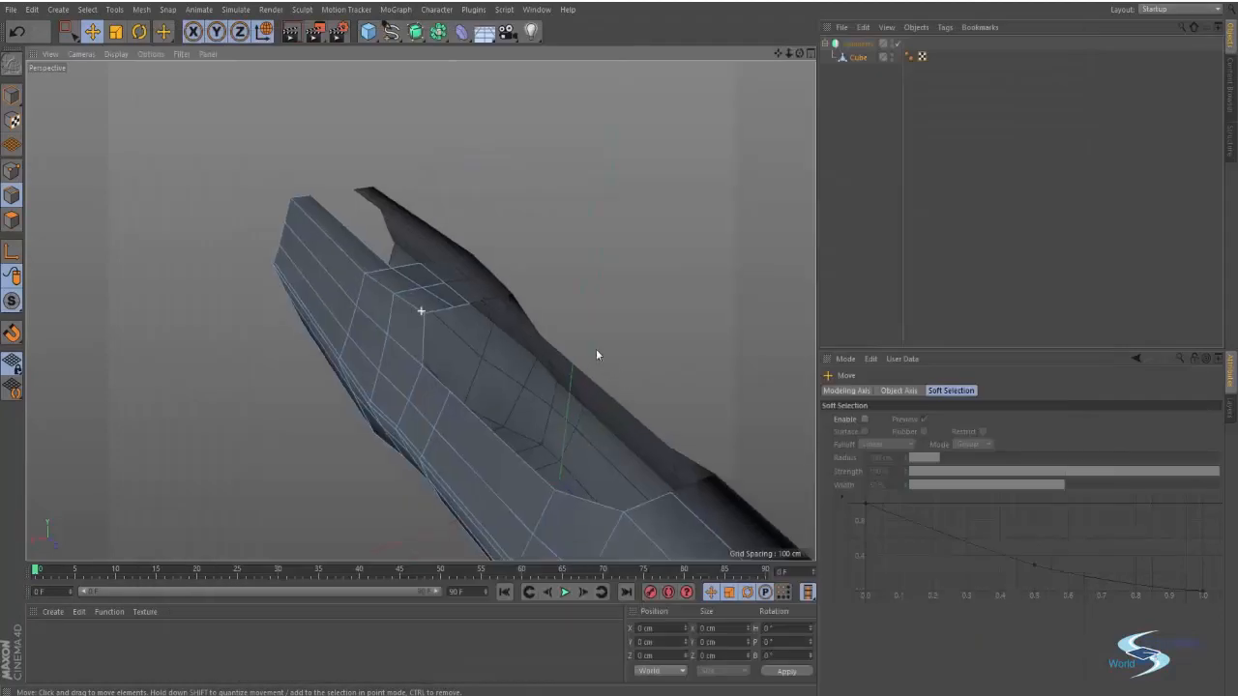
# Step: Select the vertical edges running down the side of the nose, just behind the recessed opening, down to the underside
pyautogui.scroll(3, 594, 354)
pyautogui.scroll(-4, 490, 329)
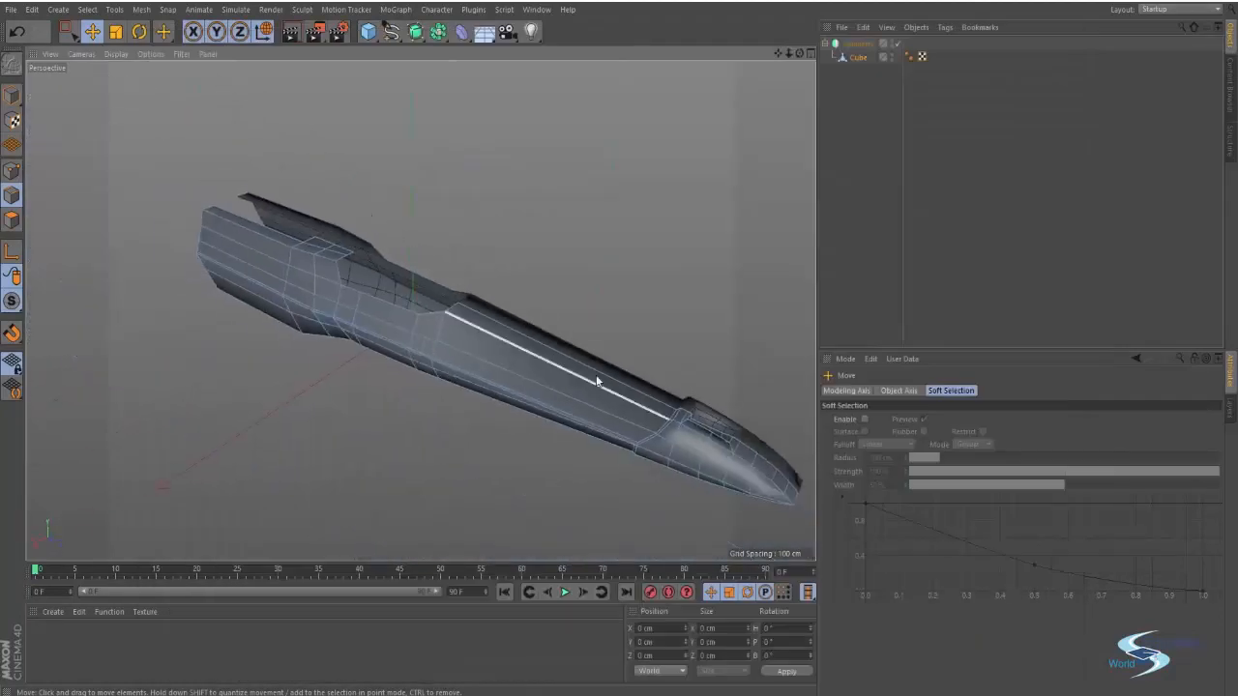
pyautogui.keyDown('alt'); pyautogui.moveTo(671, 440); pyautogui.dragTo(439, 322, button='middle'); pyautogui.keyUp('alt')
pyautogui.keyDown('alt'); pyautogui.moveTo(458, 315); pyautogui.dragTo(578, 285, button='right'); pyautogui.keyUp('alt')
pyautogui.keyDown('alt'); pyautogui.moveTo(417, 285); pyautogui.dragTo(525, 280); pyautogui.keyUp('alt')
pyautogui.keyDown('alt'); pyautogui.moveTo(421, 301); pyautogui.dragTo(512, 276, button='right'); pyautogui.keyUp('alt')
pyautogui.moveTo(431, 248)
pyautogui.keyDown('alt'); pyautogui.mouseDown()
pyautogui.moveTo(419, 274)
pyautogui.moveTo(434, 241)
pyautogui.moveTo(431, 273)
pyautogui.mouseUp(); pyautogui.keyUp('alt')
pyautogui.keyDown('alt'); pyautogui.moveTo(431, 272); pyautogui.dragTo(377, 280, button='right'); pyautogui.keyUp('alt')
pyautogui.keyDown('alt'); pyautogui.moveTo(421, 310); pyautogui.dragTo(480, 167, button='middle'); pyautogui.keyUp('alt')
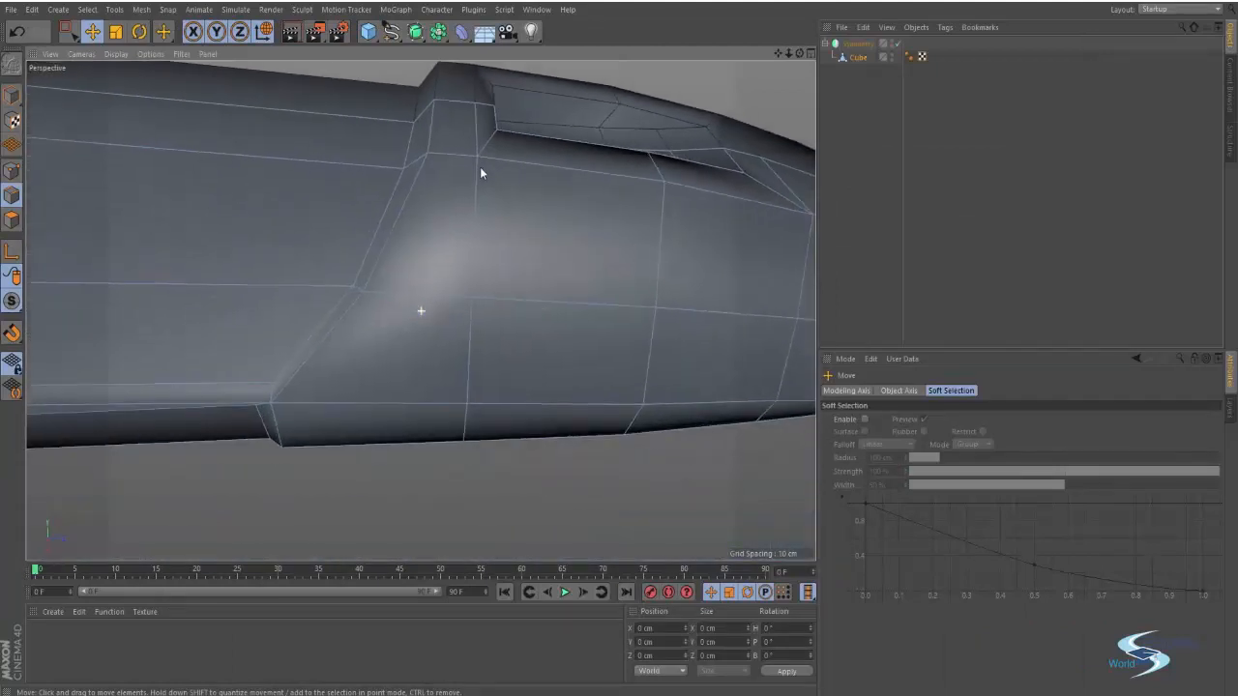
pyautogui.moveTo(479, 172)
pyautogui.keyDown('alt'); pyautogui.mouseDown()
pyautogui.moveTo(475, 193)
pyautogui.moveTo(489, 206)
pyautogui.moveTo(480, 171)
pyautogui.mouseUp(); pyautogui.keyUp('alt')
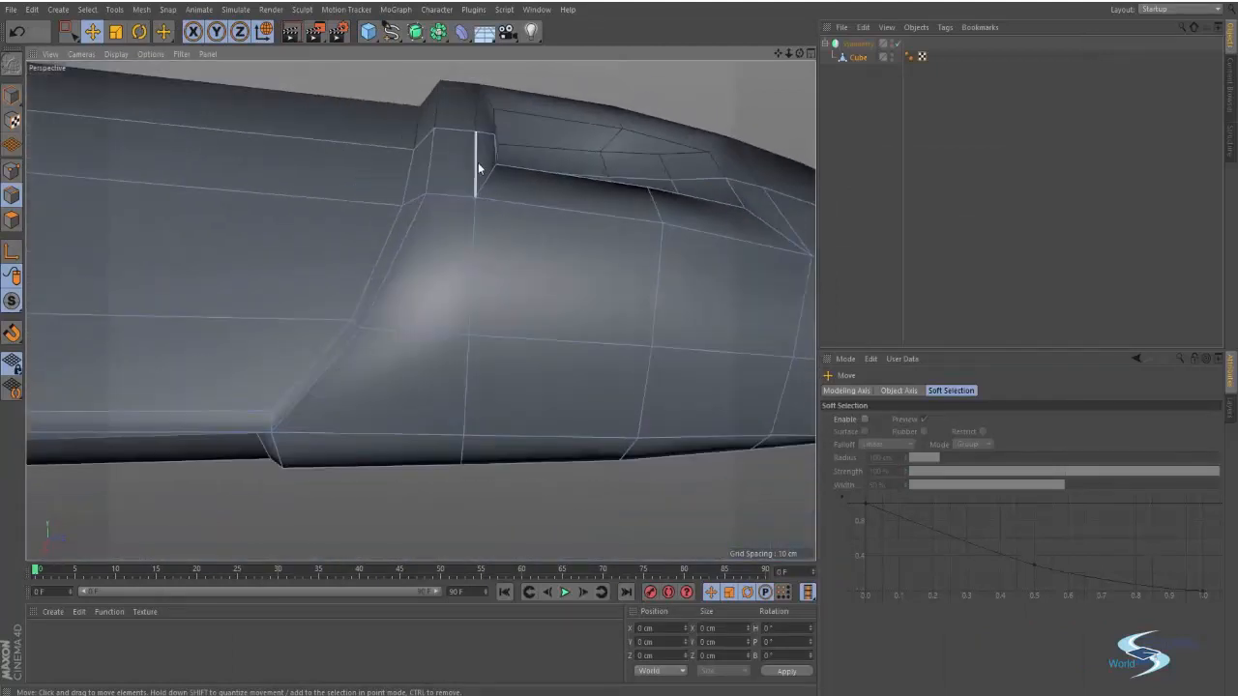
pyautogui.click(478, 167)
pyautogui.keyDown('shift'); pyautogui.doubleClick(478, 278); pyautogui.keyUp('shift')
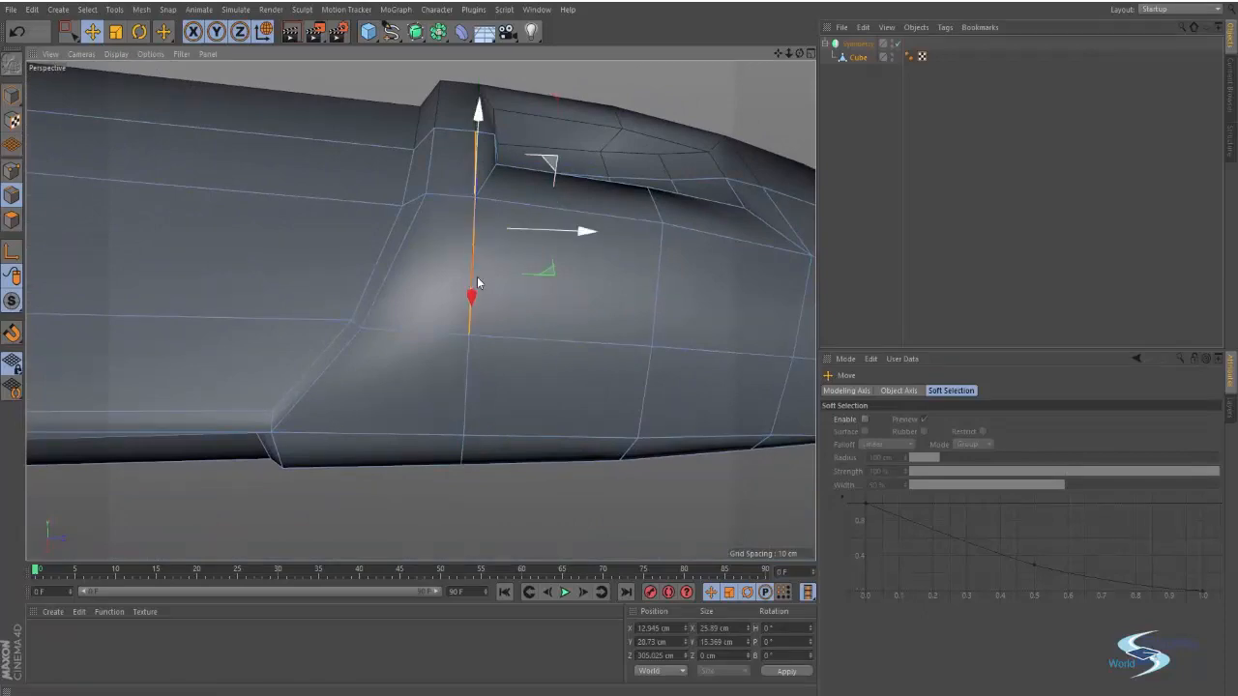
pyautogui.keyDown('alt'); pyautogui.moveTo(489, 352); pyautogui.dragTo(490, 239); pyautogui.keyUp('alt')
pyautogui.keyDown('alt'); pyautogui.moveTo(489, 239); pyautogui.dragTo(436, 241, button='right'); pyautogui.keyUp('alt')
pyautogui.keyDown('alt'); pyautogui.moveTo(481, 337); pyautogui.dragTo(479, 263, button='middle'); pyautogui.keyUp('alt')
pyautogui.moveTo(486, 326)
pyautogui.keyDown('alt'); pyautogui.mouseDown()
pyautogui.moveTo(478, 229)
pyautogui.moveTo(484, 325)
pyautogui.mouseUp(); pyautogui.keyUp('alt')
pyautogui.keyDown('alt'); pyautogui.moveTo(481, 218); pyautogui.dragTo(481, 259, button='middle'); pyautogui.keyUp('alt')
pyautogui.keyDown('alt'); pyautogui.moveTo(493, 249); pyautogui.dragTo(501, 241); pyautogui.keyUp('alt')
pyautogui.keyDown('alt'); pyautogui.moveTo(501, 242); pyautogui.dragTo(502, 295, button='middle'); pyautogui.keyUp('alt')
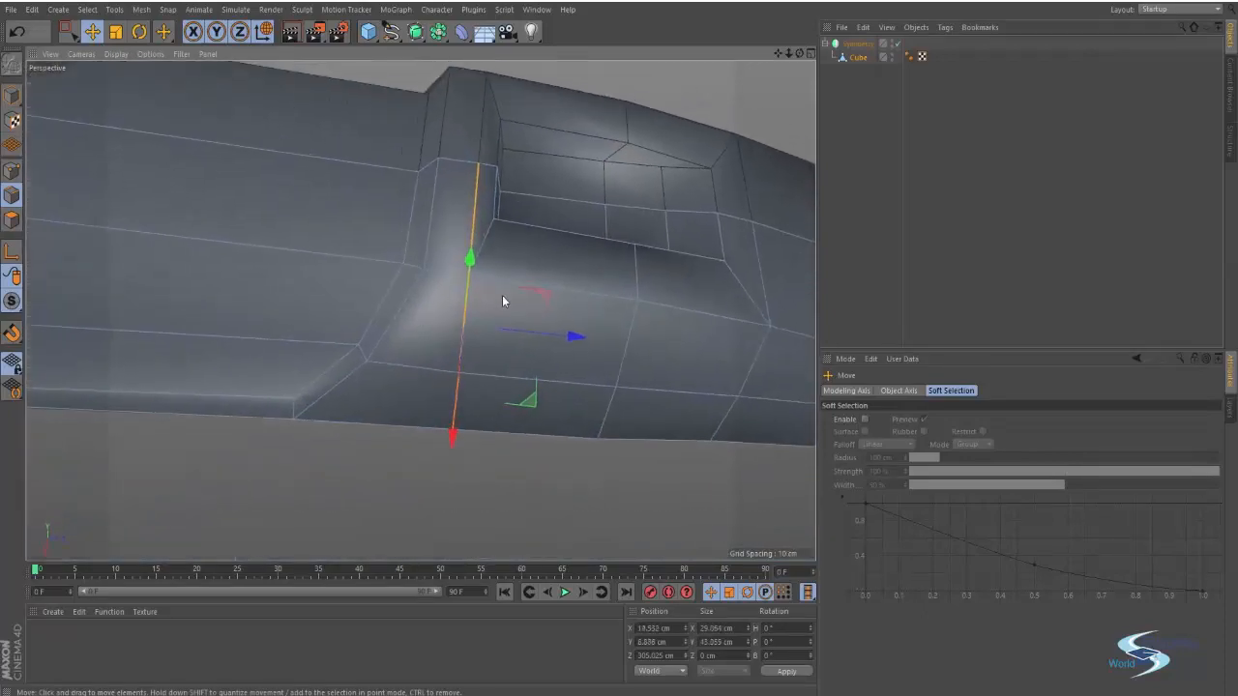
# Step: Try to extrude the selected nose edges with an offset of about 0.61 cm
pyautogui.rightClick(493, 303)
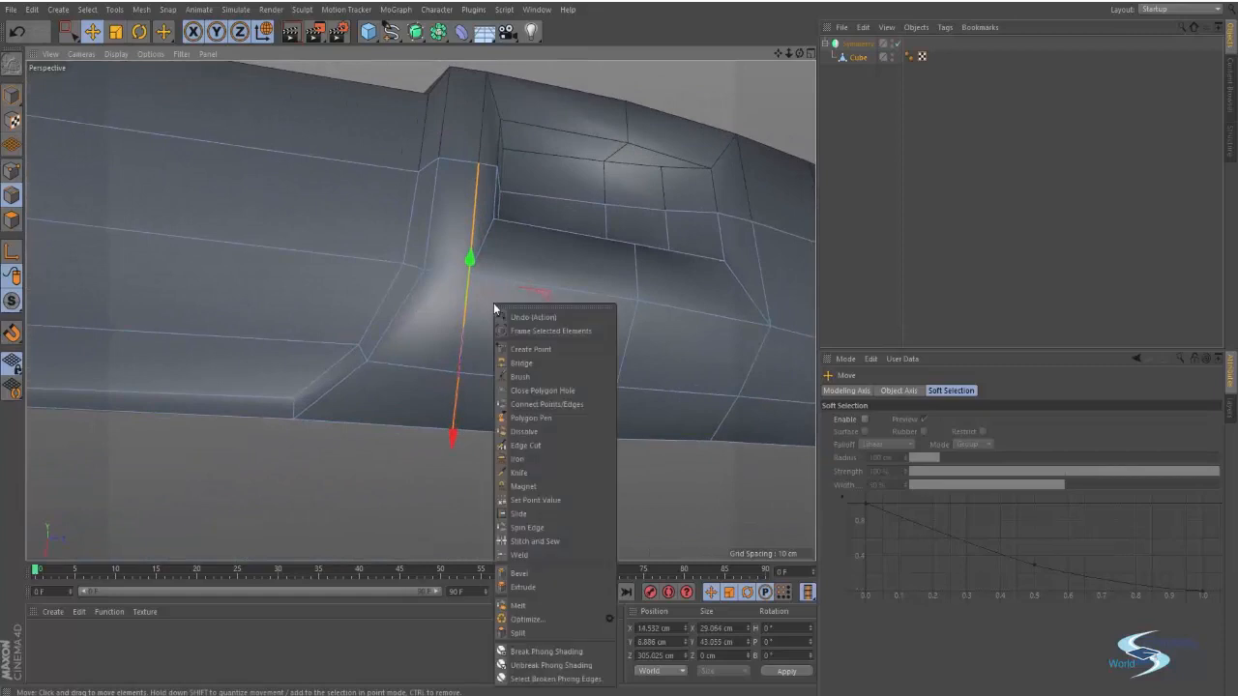
pyautogui.click(537, 587)
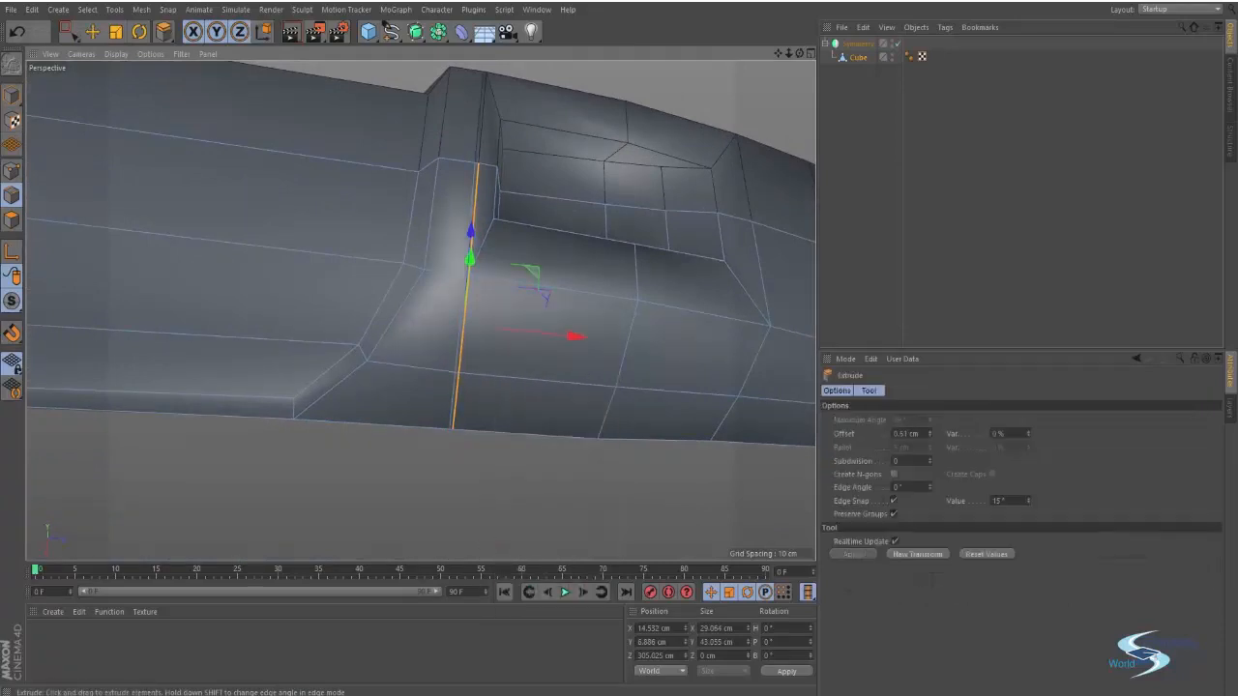
pyautogui.press('e')
pyautogui.keyDown('alt'); pyautogui.moveTo(505, 257); pyautogui.dragTo(480, 149, button='right'); pyautogui.keyUp('alt')
pyautogui.moveTo(480, 149)
pyautogui.keyDown('alt'); pyautogui.mouseDown()
pyautogui.moveTo(550, 174)
pyautogui.moveTo(641, 238)
pyautogui.moveTo(663, 299)
pyautogui.moveTo(515, 259)
pyautogui.moveTo(445, 148)
pyautogui.moveTo(468, 129)
pyautogui.moveTo(457, 135)
pyautogui.moveTo(465, 155)
pyautogui.mouseUp(); pyautogui.keyUp('alt')
pyautogui.hotkey('ctrl', 'z')
pyautogui.hotkey('ctrl', 'z')
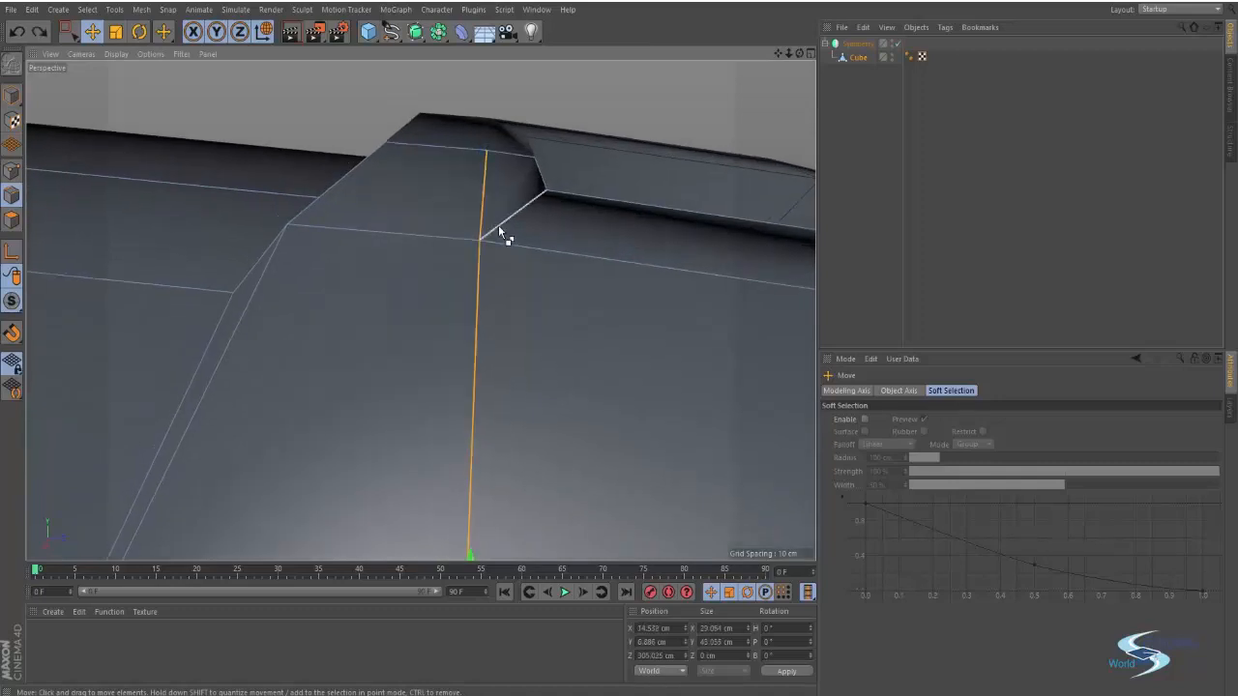
# Step: Extrude the selected nose edges with an offset of about 0.18 cm and clear the selection
pyautogui.rightClick(440, 416)
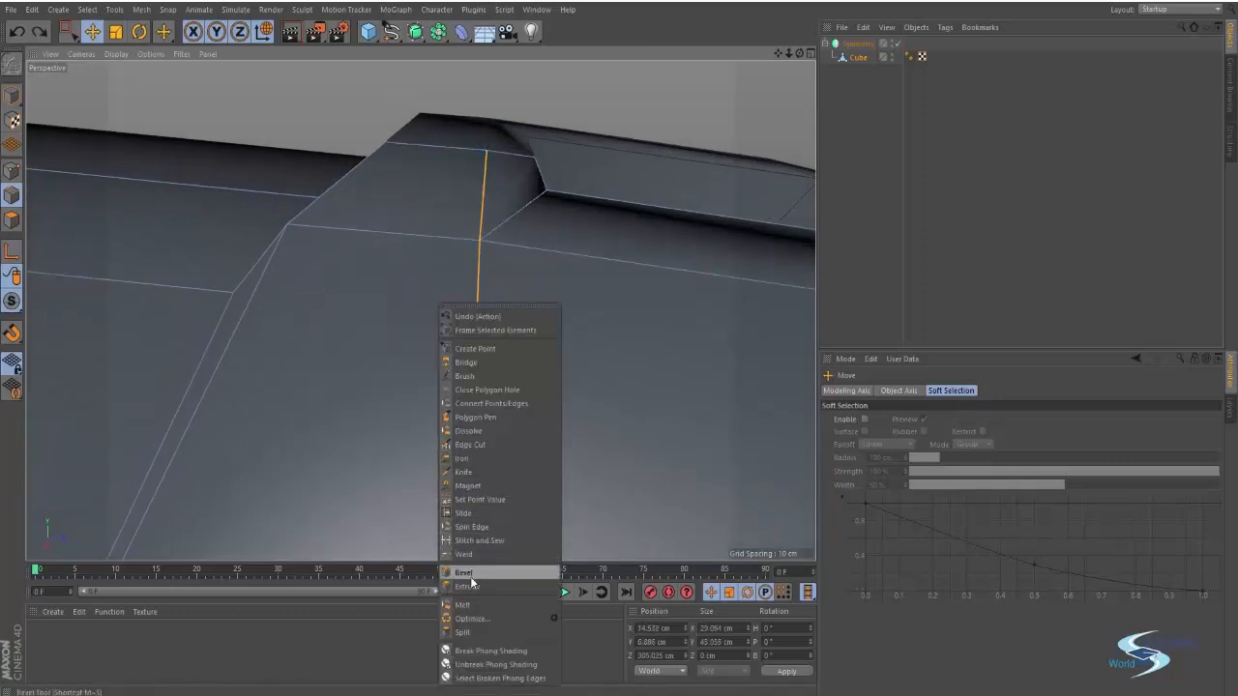
pyautogui.click(468, 586)
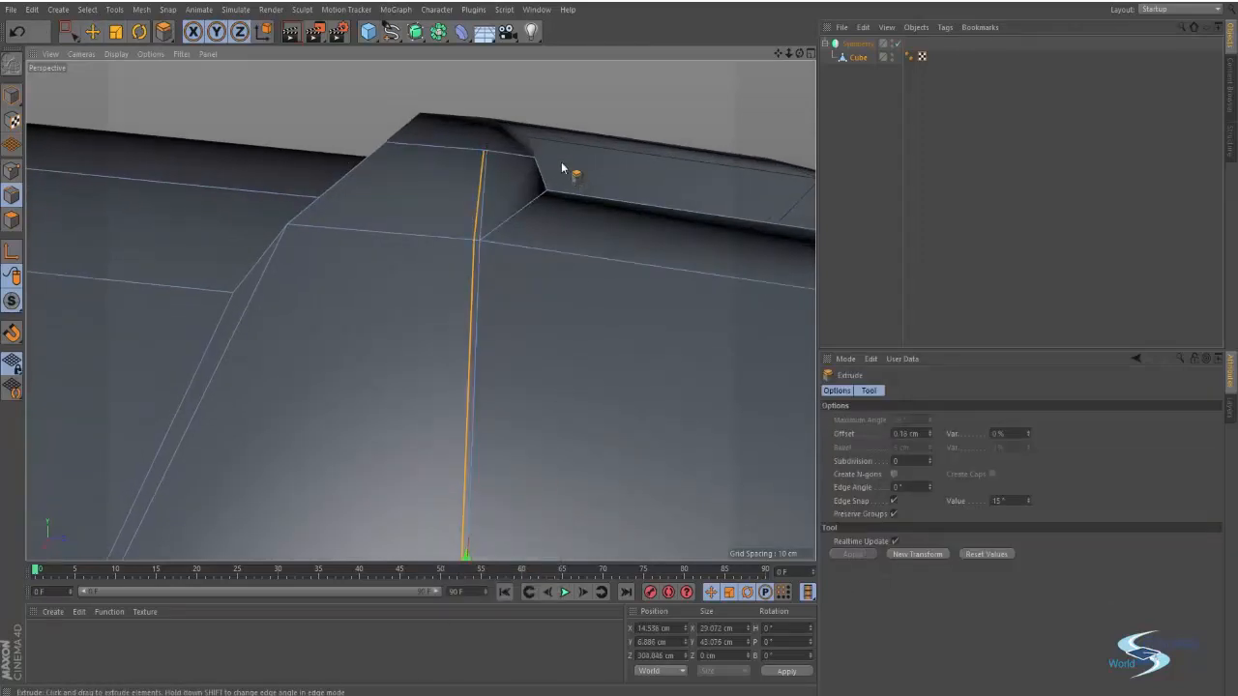
pyautogui.press('e')
pyautogui.click(545, 105)
pyautogui.keyDown('alt'); pyautogui.moveTo(545, 105); pyautogui.dragTo(485, 201); pyautogui.keyUp('alt')
pyautogui.keyDown('alt'); pyautogui.moveTo(486, 201); pyautogui.dragTo(342, 316, button='right'); pyautogui.keyUp('alt')
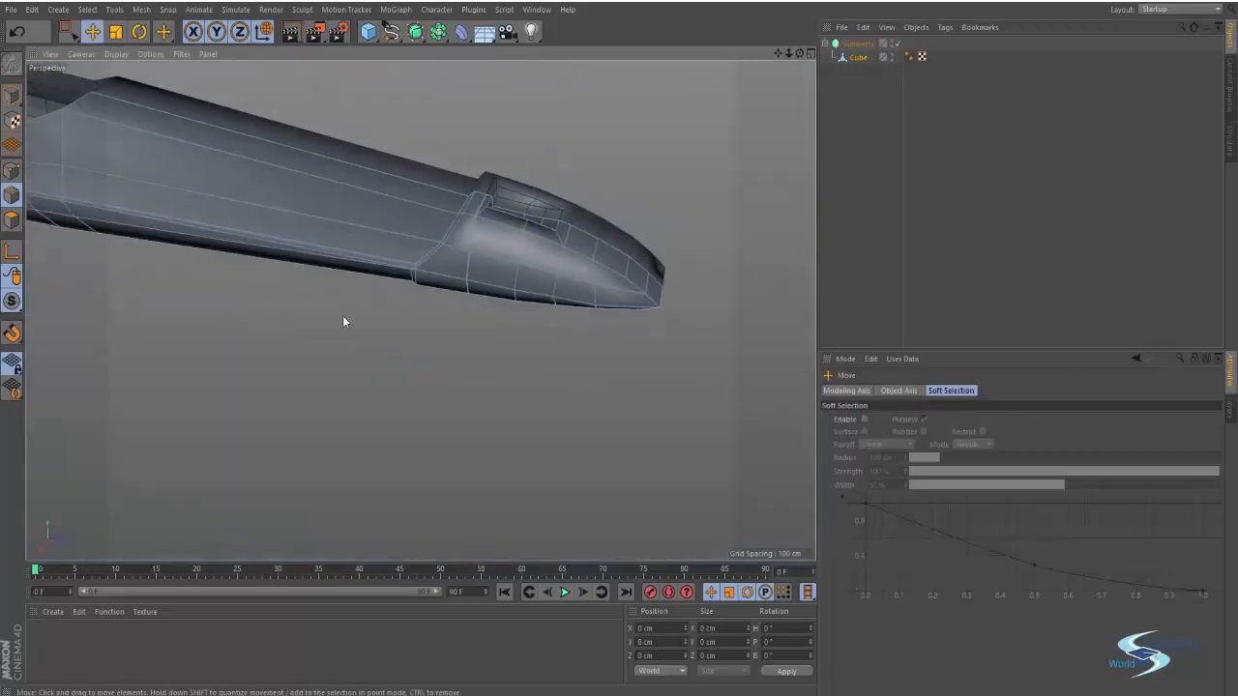
pyautogui.click(858, 150)
# Step: Inspect the nose section and compare its seam with the X-wing_Ultimate.png reference picture
pyautogui.keyDown('alt'); pyautogui.moveTo(464, 201); pyautogui.dragTo(502, 256); pyautogui.keyUp('alt')
pyautogui.keyDown('alt'); pyautogui.moveTo(492, 213); pyautogui.dragTo(626, 152, button='right'); pyautogui.keyUp('alt')
pyautogui.keyDown('alt'); pyautogui.moveTo(488, 309); pyautogui.dragTo(478, 184); pyautogui.keyUp('alt')
pyautogui.keyDown('alt'); pyautogui.moveTo(426, 260); pyautogui.dragTo(422, 365); pyautogui.keyUp('alt')
pyautogui.keyDown('alt'); pyautogui.moveTo(438, 155); pyautogui.dragTo(463, 255, button='right'); pyautogui.keyUp('alt')
pyautogui.hotkey('alt', 'Tab')
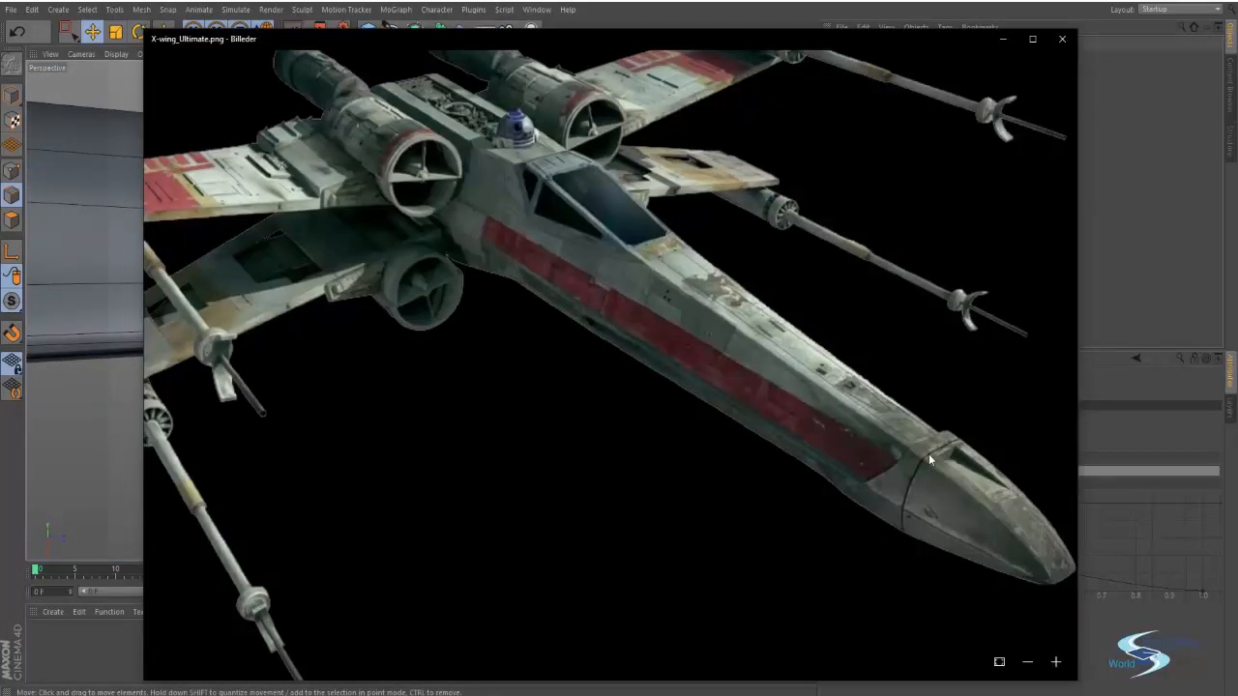
pyautogui.moveTo(661, 298); pyautogui.dragTo(691, 350)
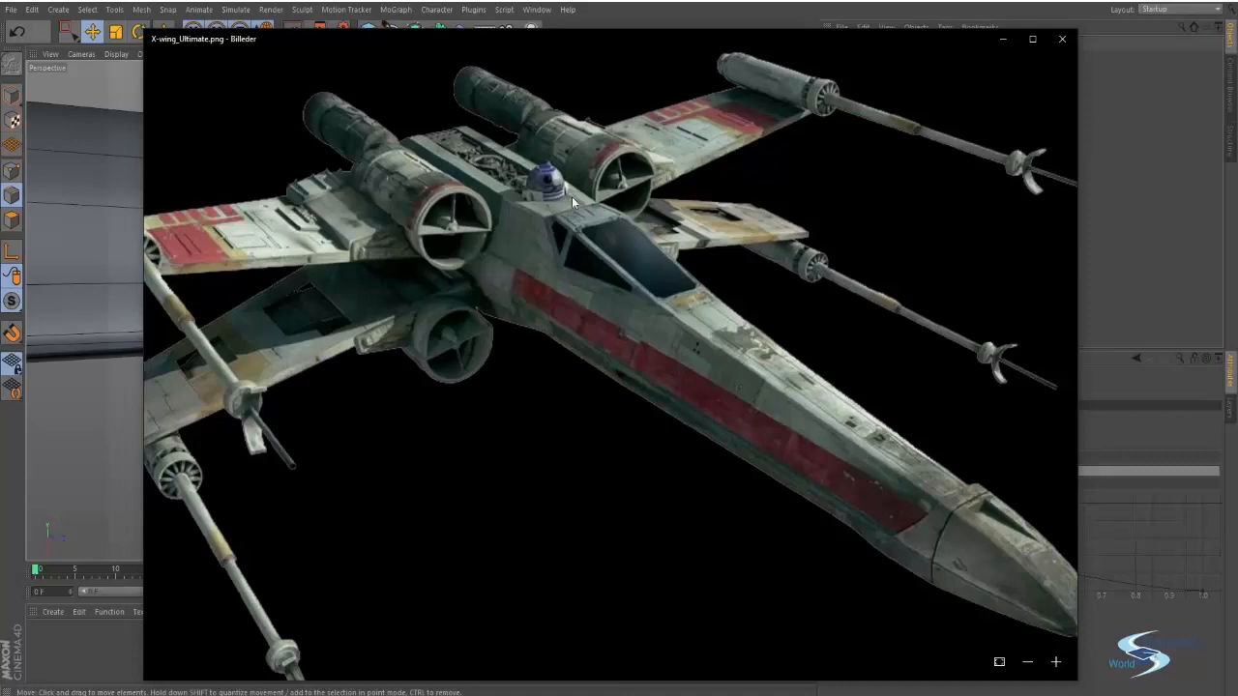
# Step: Examine the hull's top deck around the engine section and check the area behind the cockpit in the reference picture
pyautogui.hotkey('alt', 'Tab')
pyautogui.keyDown('alt'); pyautogui.moveTo(403, 228); pyautogui.dragTo(249, 209, button='right'); pyautogui.keyUp('alt')
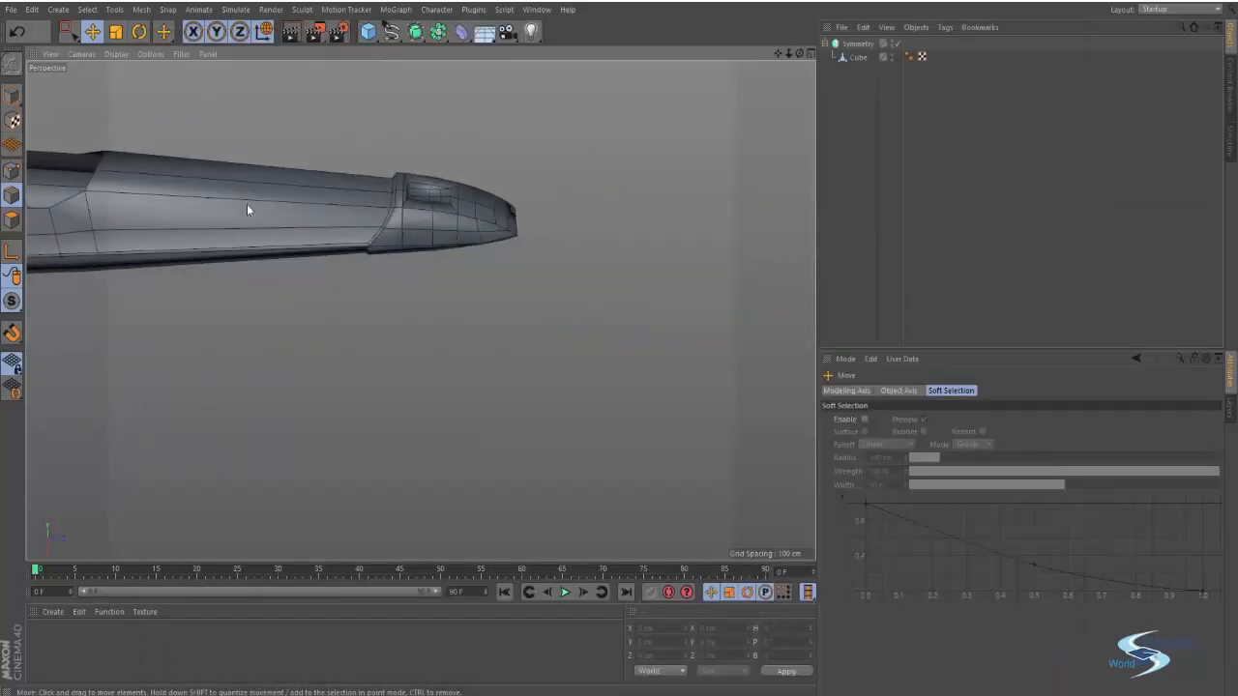
pyautogui.keyDown('alt'); pyautogui.moveTo(249, 210); pyautogui.dragTo(421, 311, button='middle'); pyautogui.keyUp('alt')
pyautogui.keyDown('alt'); pyautogui.moveTo(464, 247); pyautogui.dragTo(615, 261, button='right'); pyautogui.keyUp('alt')
pyautogui.keyDown('alt'); pyautogui.moveTo(524, 334); pyautogui.dragTo(476, 298, button='middle'); pyautogui.keyUp('alt')
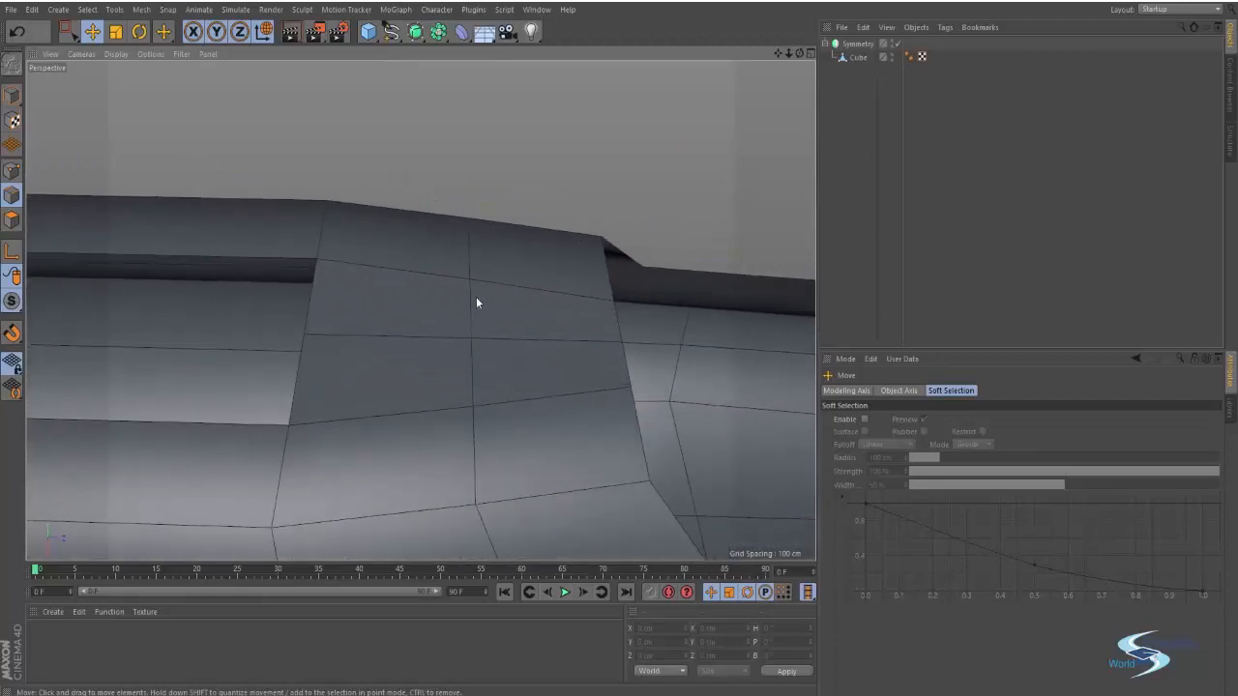
pyautogui.hotkey('alt', 'Tab')
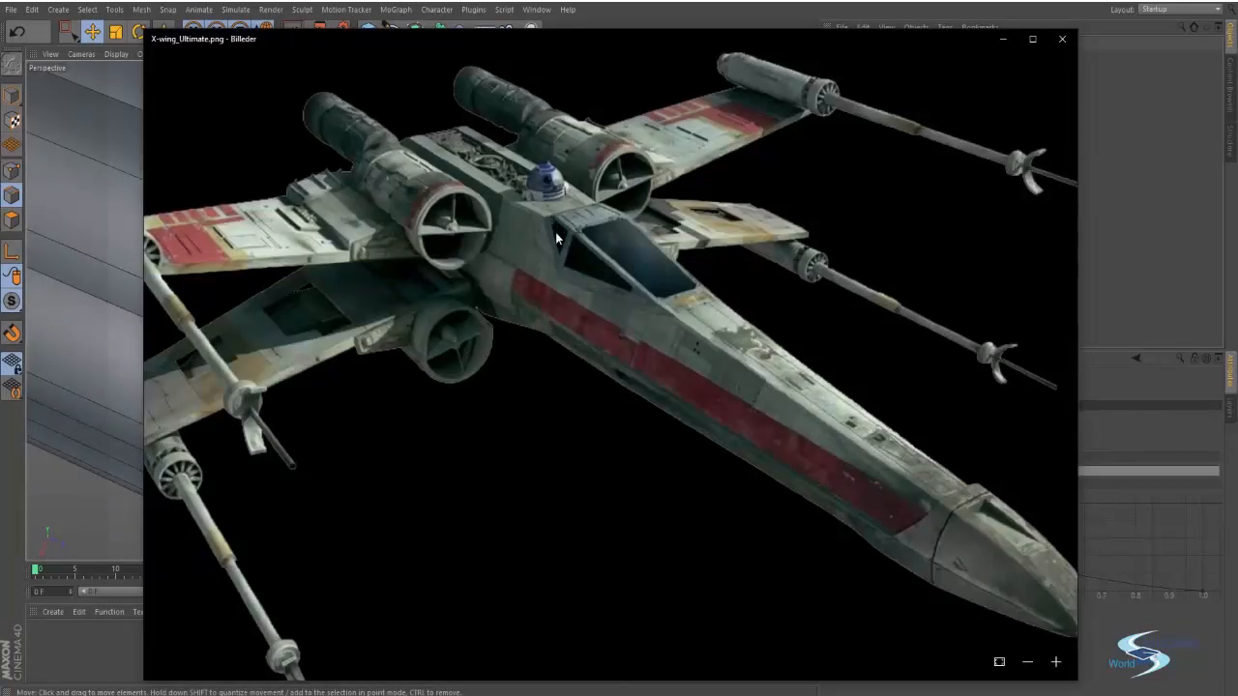
pyautogui.hotkey('alt', 'Tab')
pyautogui.keyDown('alt'); pyautogui.moveTo(411, 279); pyautogui.dragTo(332, 357); pyautogui.keyUp('alt')
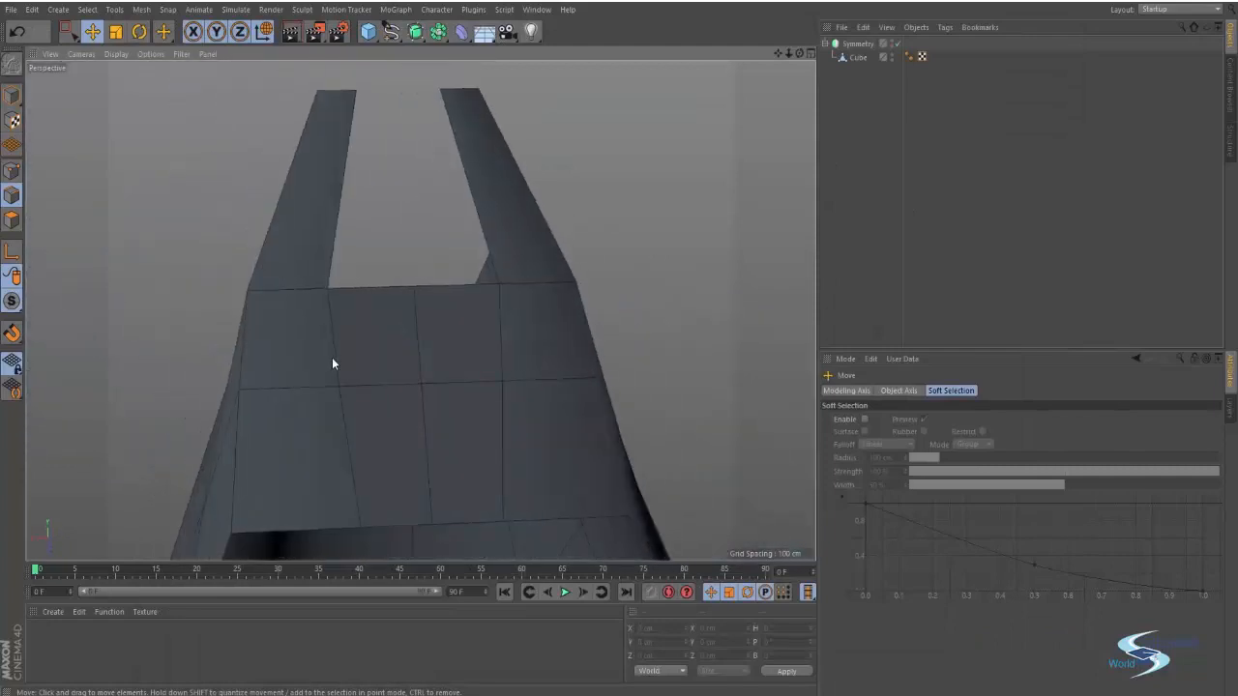
# Step: Select the Cube mesh and move the rear deck's inner edge outward to X about 21.8 cm
pyautogui.click(857, 44)
pyautogui.click(857, 58)
pyautogui.keyDown('alt'); pyautogui.moveTo(406, 307); pyautogui.dragTo(371, 392); pyautogui.keyUp('alt')
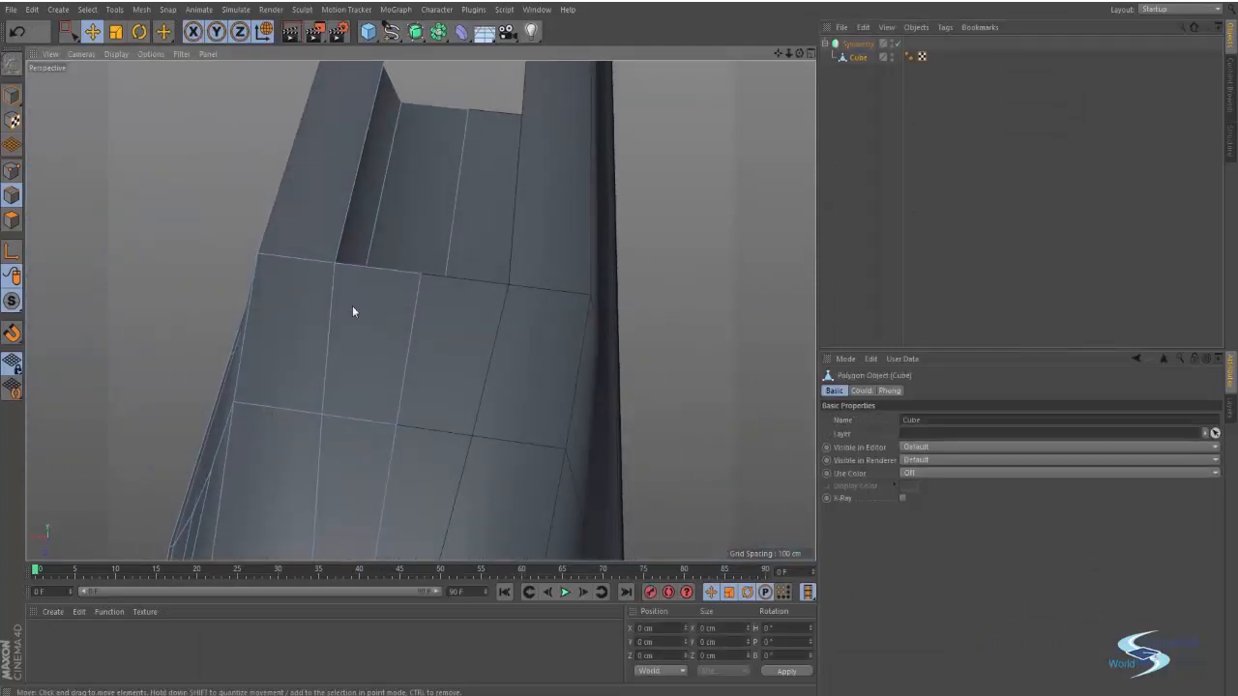
pyautogui.keyDown('alt'); pyautogui.moveTo(370, 321); pyautogui.dragTo(426, 267); pyautogui.keyUp('alt')
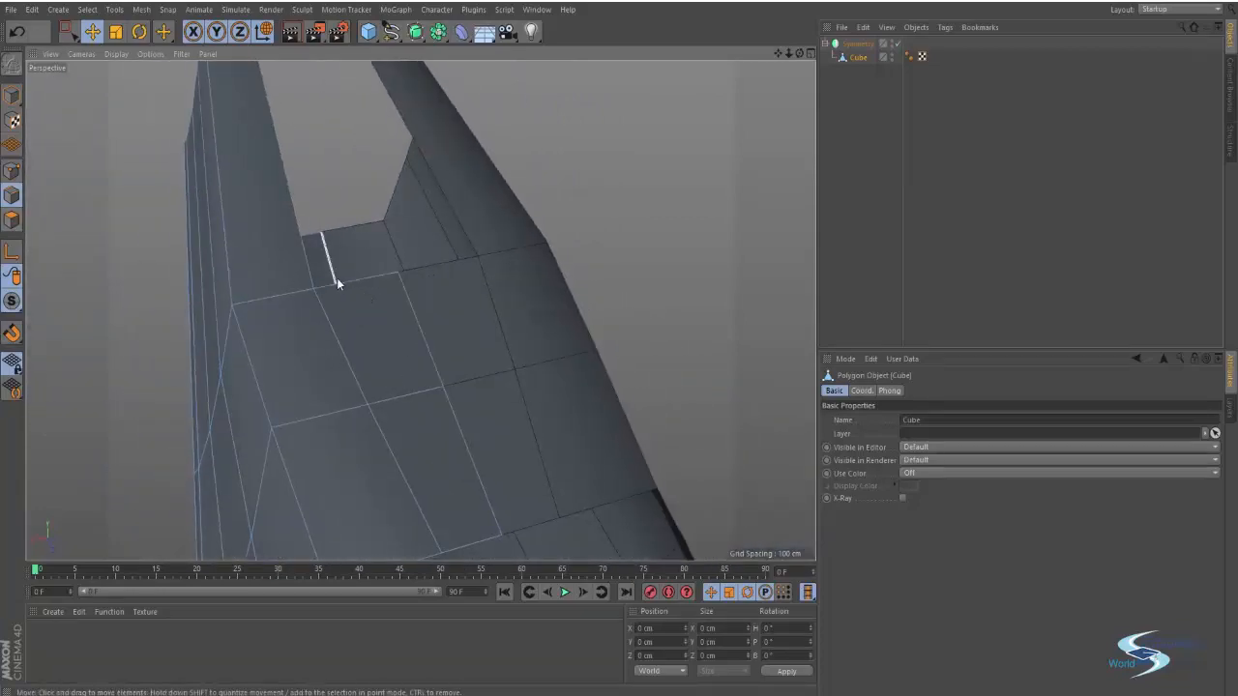
pyautogui.keyDown('alt'); pyautogui.moveTo(337, 280); pyautogui.dragTo(297, 288); pyautogui.keyUp('alt')
pyautogui.hotkey('alt', 'Tab')
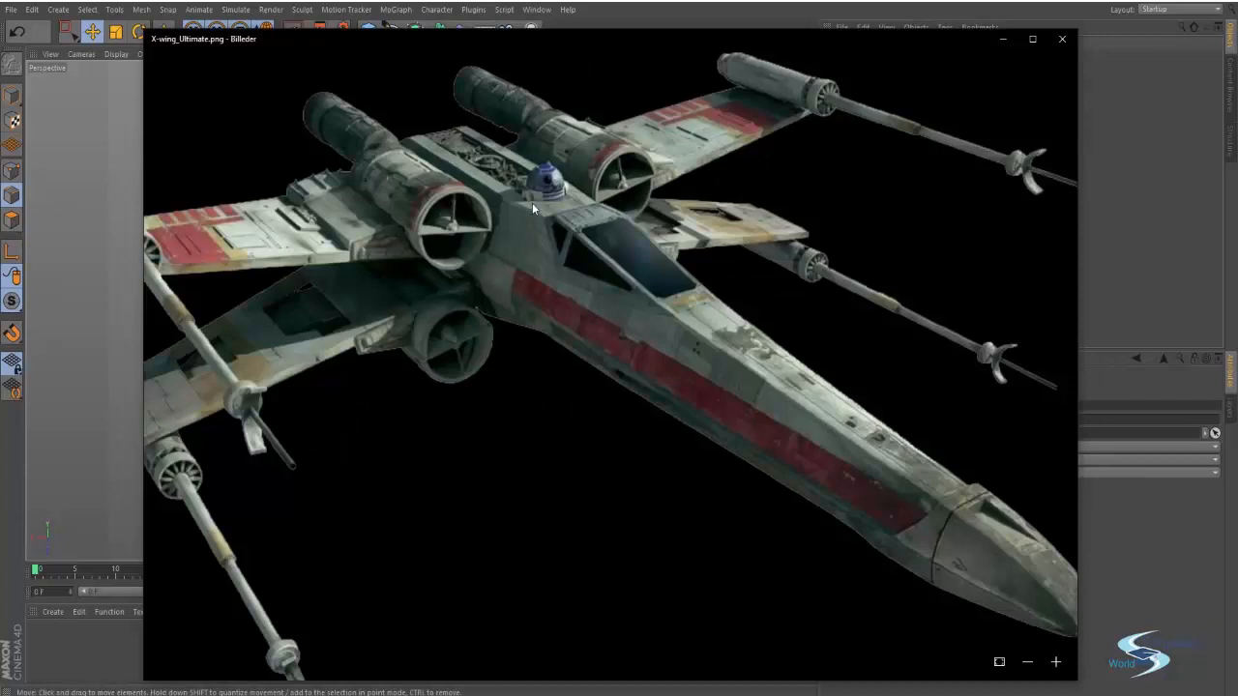
pyautogui.hotkey('alt', 'Tab')
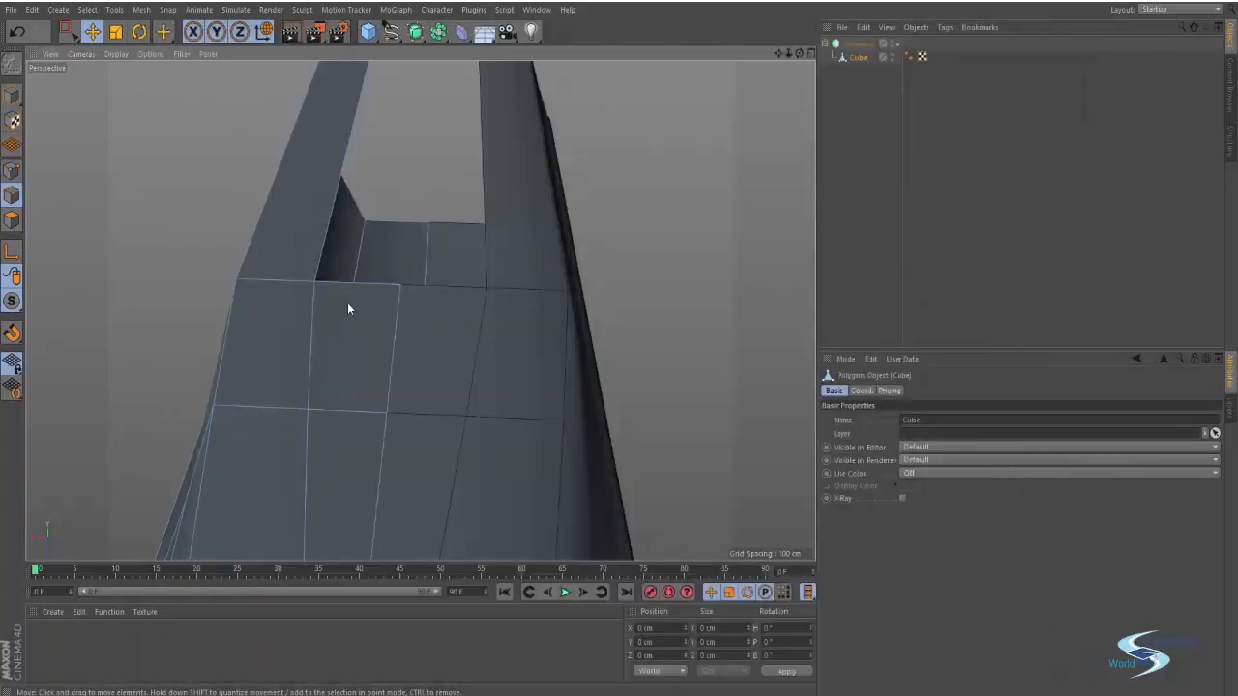
pyautogui.click(324, 239)
pyautogui.moveTo(264, 91); pyautogui.dragTo(259, 92)
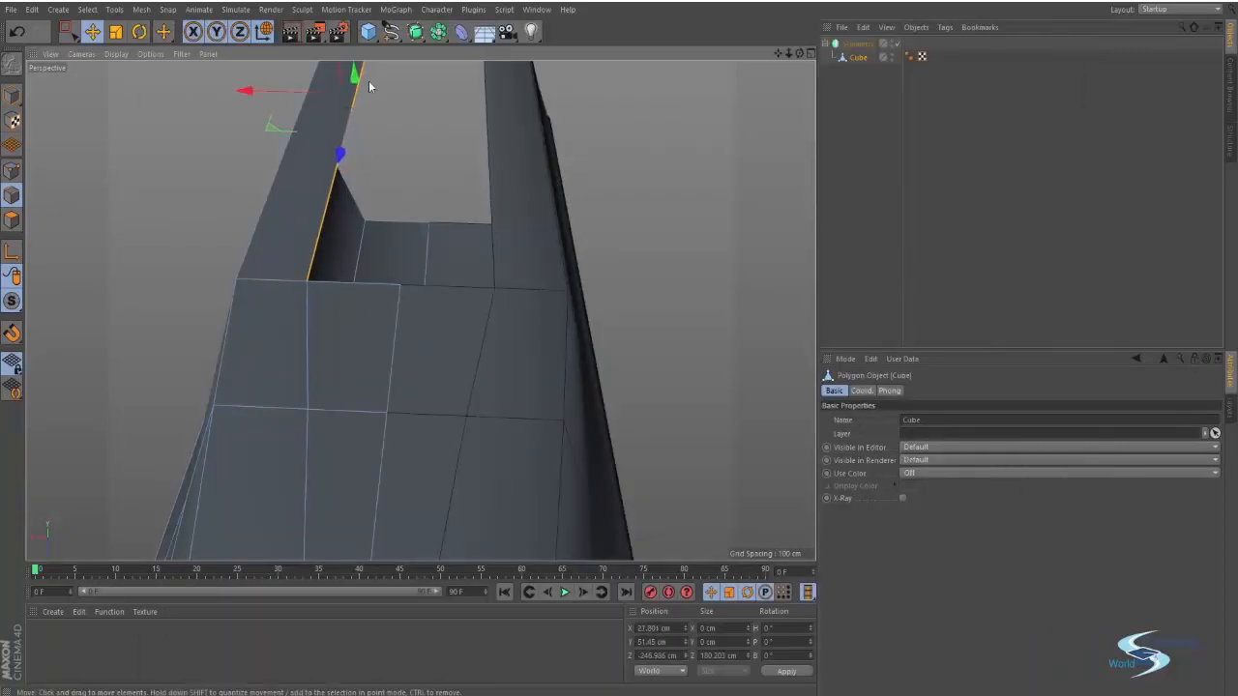
pyautogui.keyDown('alt'); pyautogui.moveTo(327, 173); pyautogui.dragTo(335, 146); pyautogui.keyUp('alt')
# Step: Align the rear deck's inner edge with the top blueprint at X about 22.9 cm
pyautogui.middleClick(434, 151)
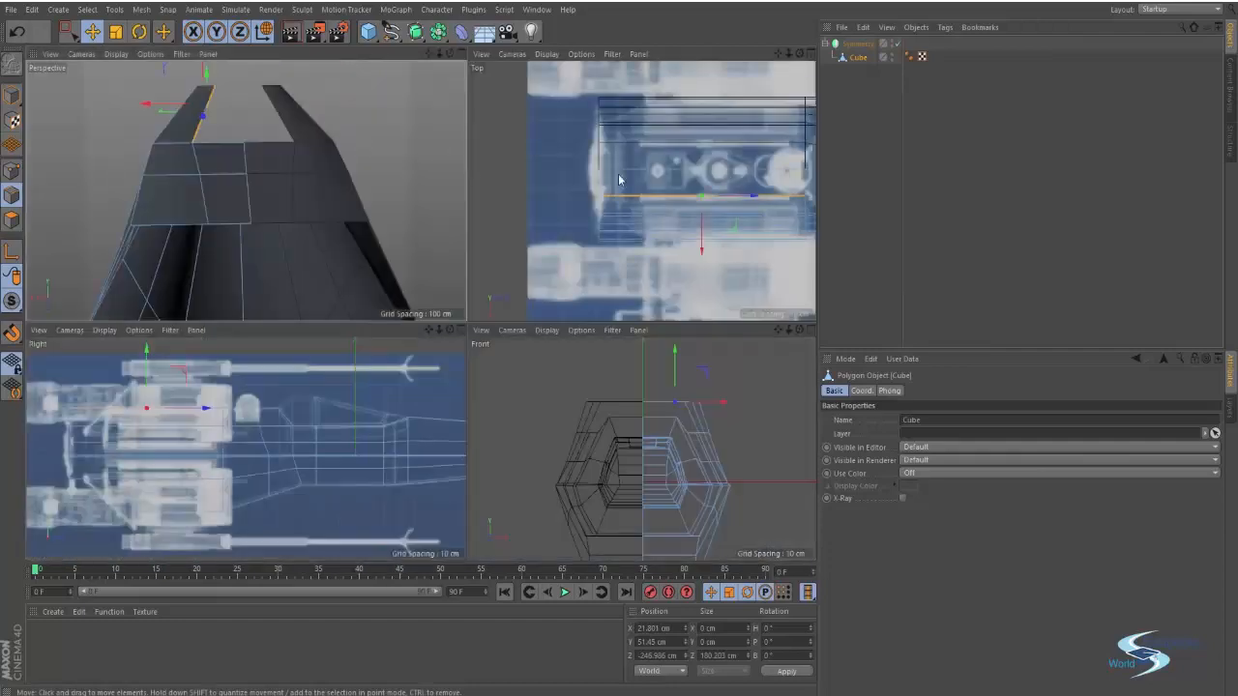
pyautogui.middleClick(619, 179)
pyautogui.scroll(5, 613, 322)
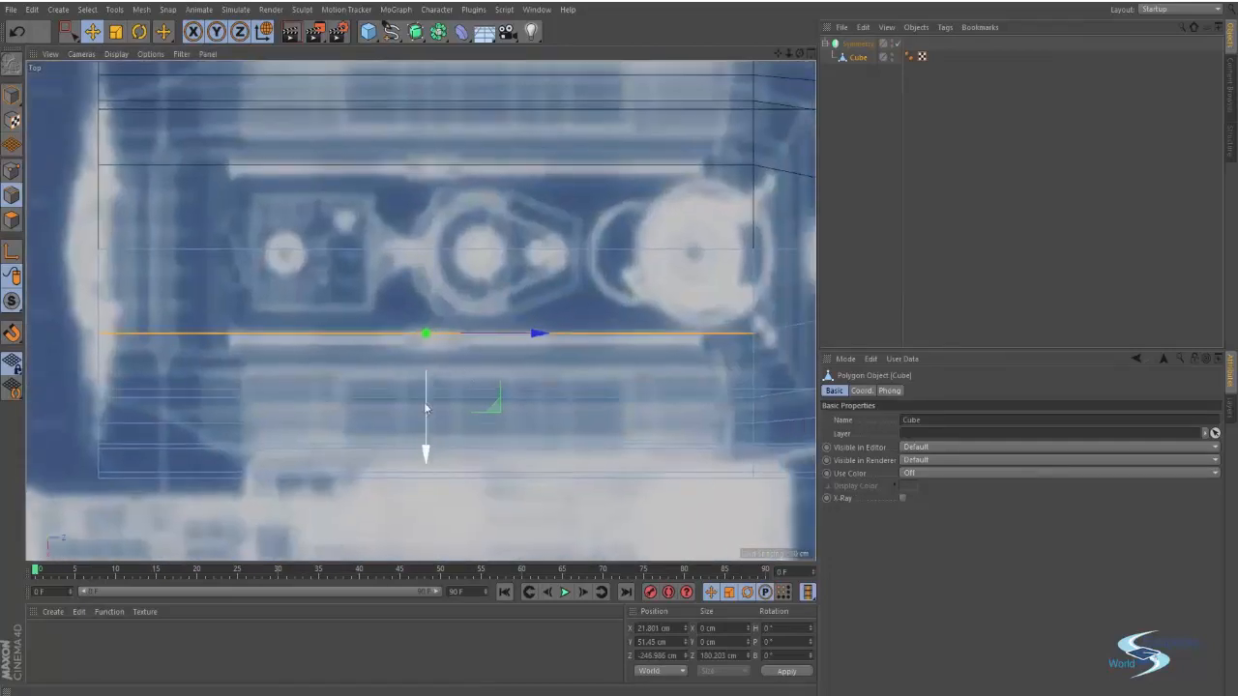
pyautogui.moveTo(422, 450); pyautogui.dragTo(428, 456)
# Step: Move the front deck's inner point forward and outward and its centerline point to Z about -109.3 cm, following the top blueprint
pyautogui.keyDown('alt'); pyautogui.moveTo(663, 287); pyautogui.dragTo(468, 286, button='middle'); pyautogui.keyUp('alt')
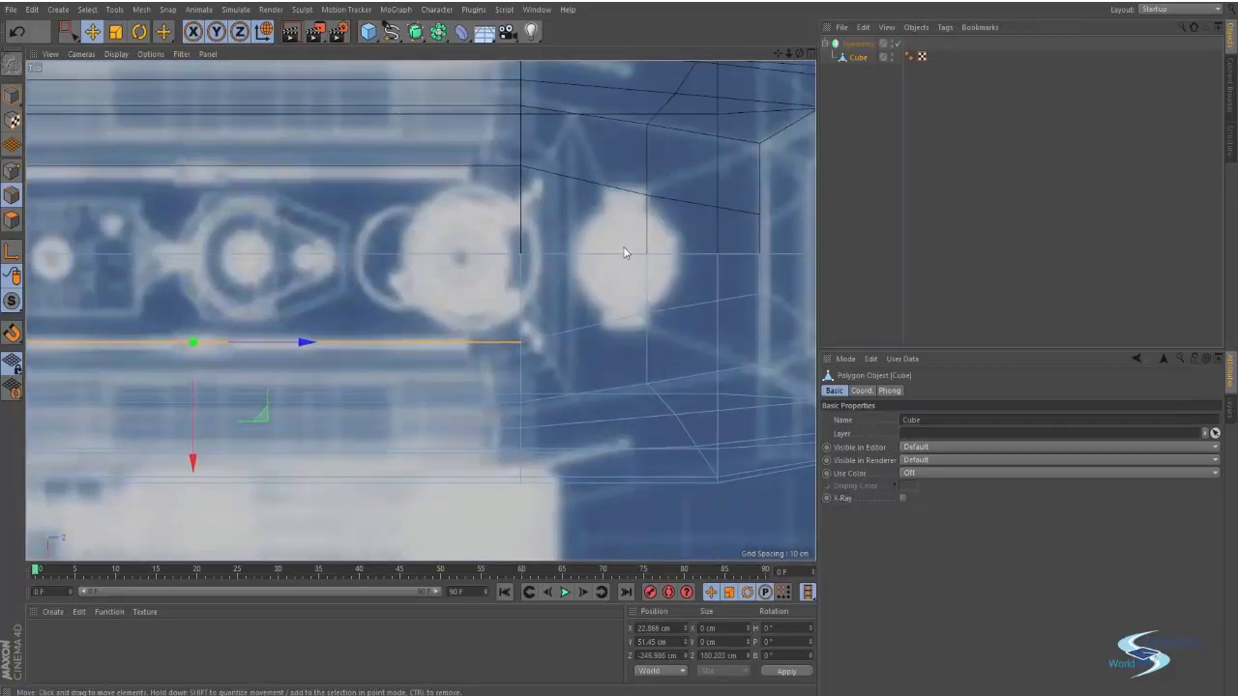
pyautogui.click(12, 170)
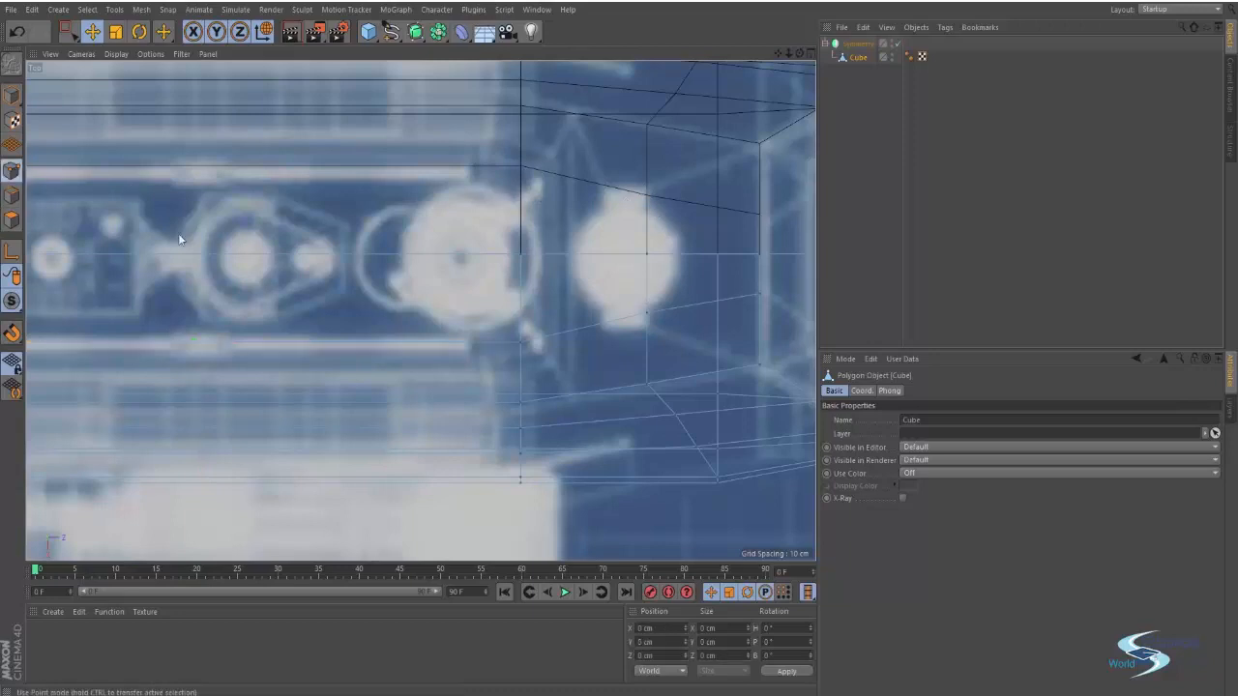
pyautogui.click(642, 316)
pyautogui.moveTo(712, 387); pyautogui.dragTo(741, 403)
pyautogui.click(647, 255)
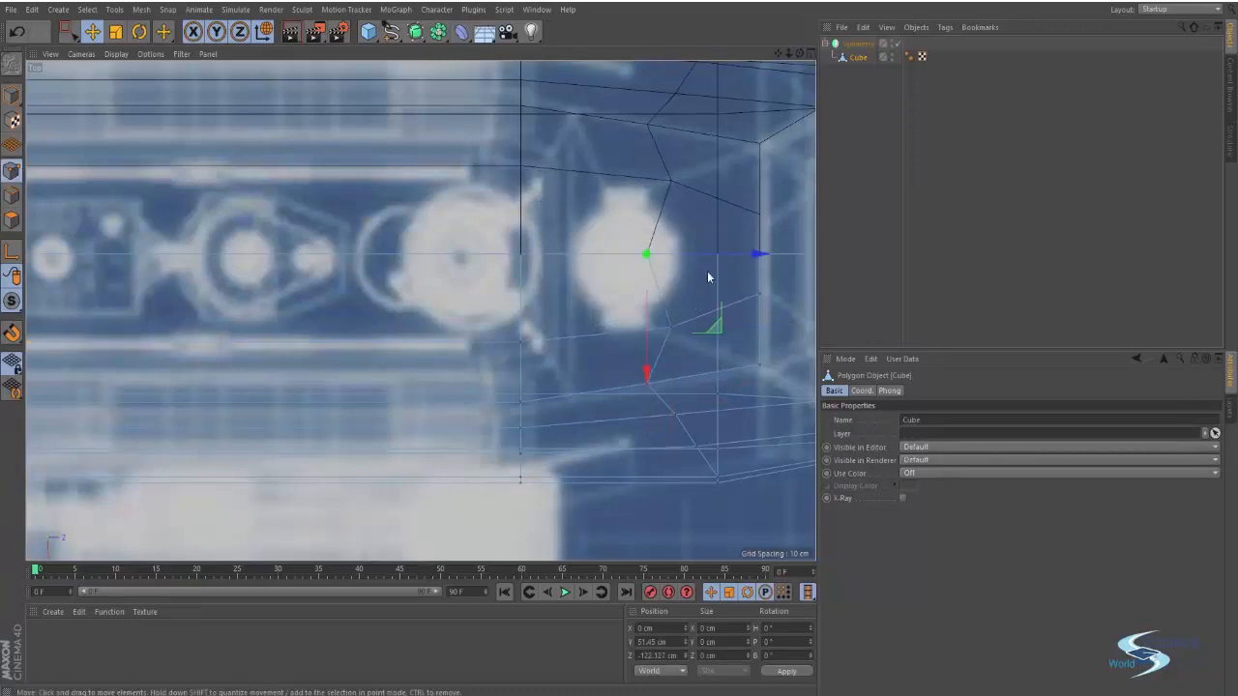
pyautogui.moveTo(754, 256); pyautogui.dragTo(803, 255)
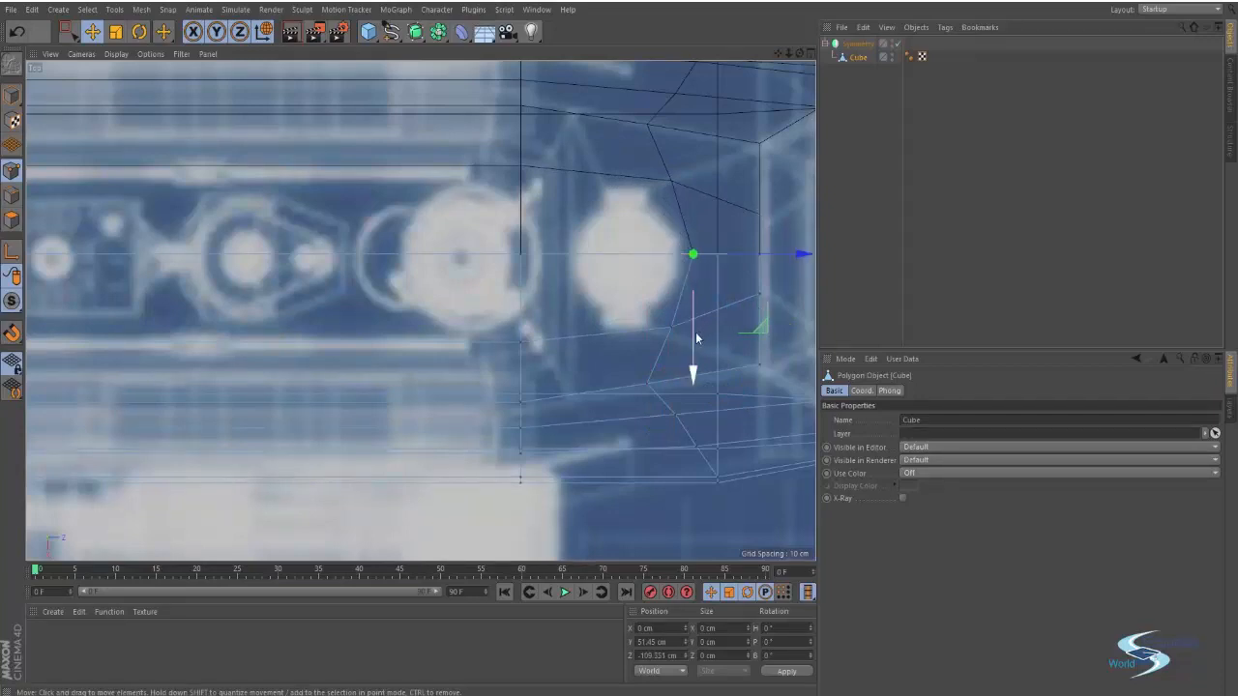
pyautogui.click(673, 331)
pyautogui.moveTo(738, 401); pyautogui.dragTo(731, 414)
pyautogui.click(574, 229)
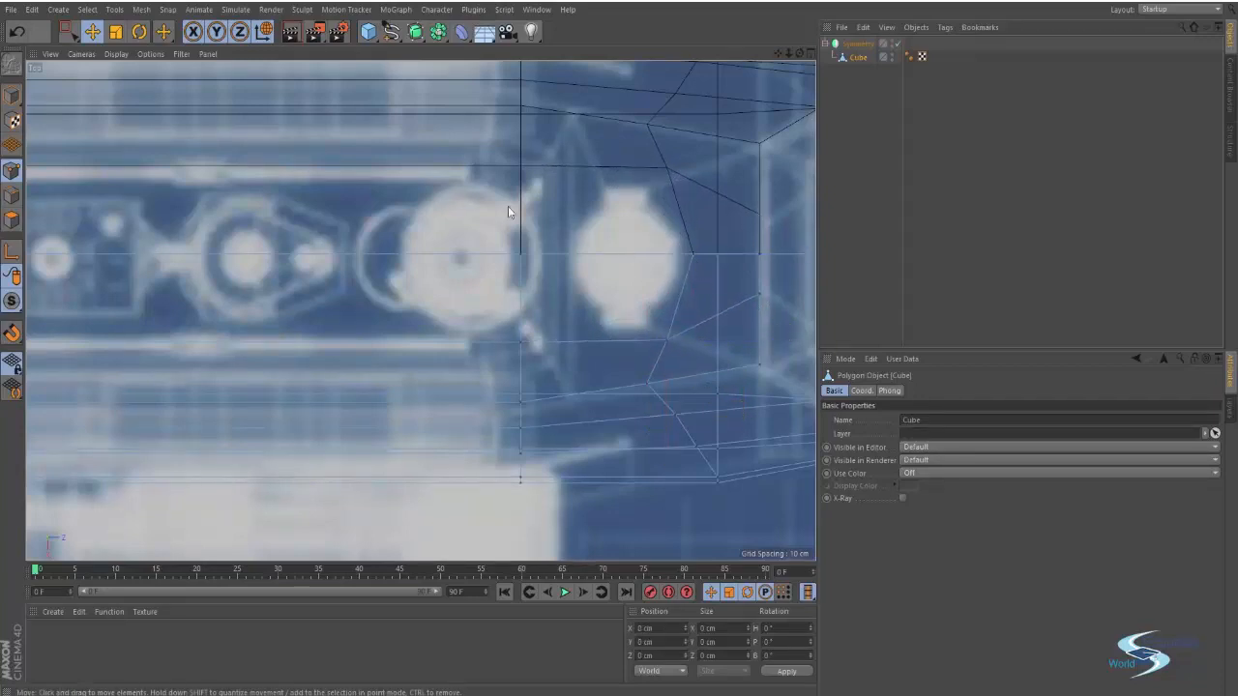
pyautogui.middleClick(404, 188)
pyautogui.middleClick(214, 166)
pyautogui.keyDown('alt'); pyautogui.moveTo(379, 344); pyautogui.dragTo(437, 318); pyautogui.keyUp('alt')
pyautogui.press('k')
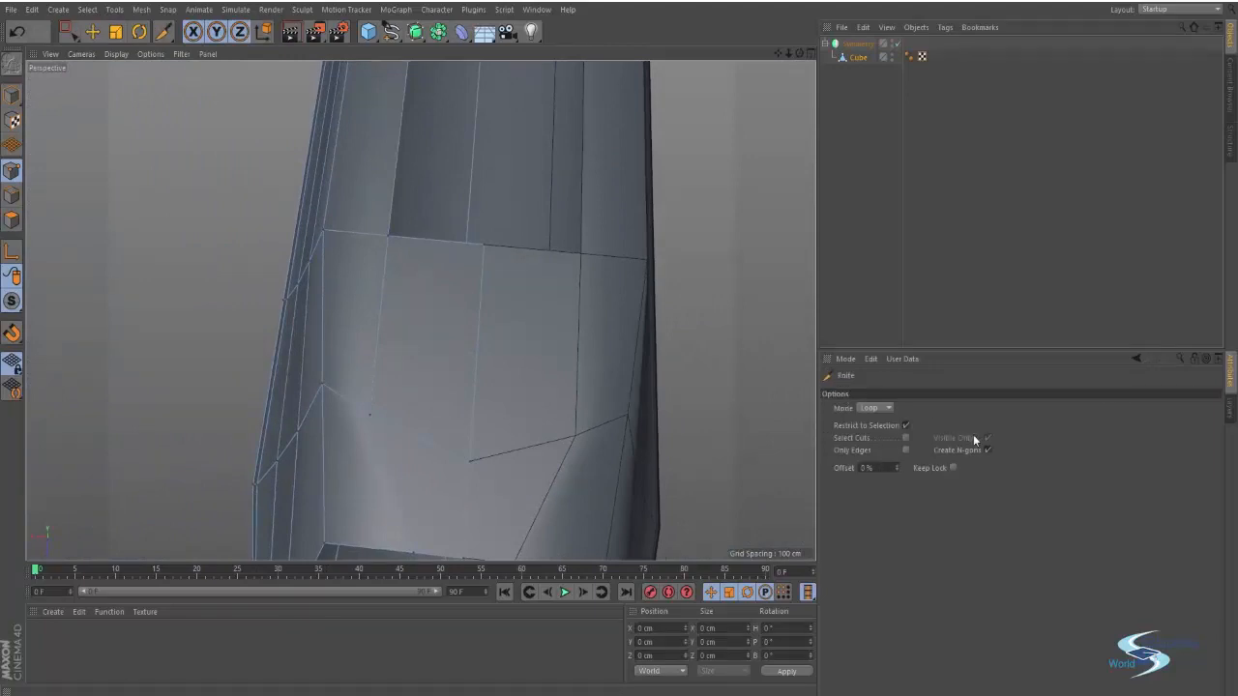
pyautogui.click(879, 409)
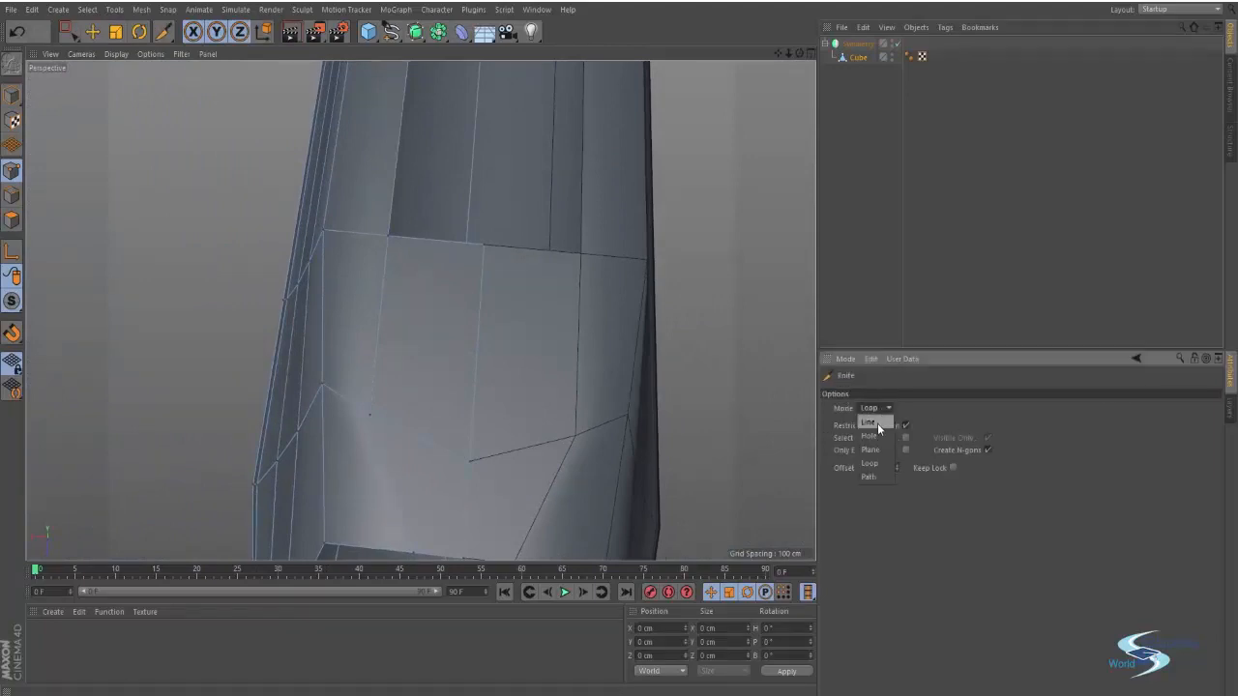
pyautogui.click(849, 279)
# Step: Add a Disc primitive above the hull and switch to Model mode
pyautogui.moveTo(368, 31); pyautogui.dragTo(423, 80)
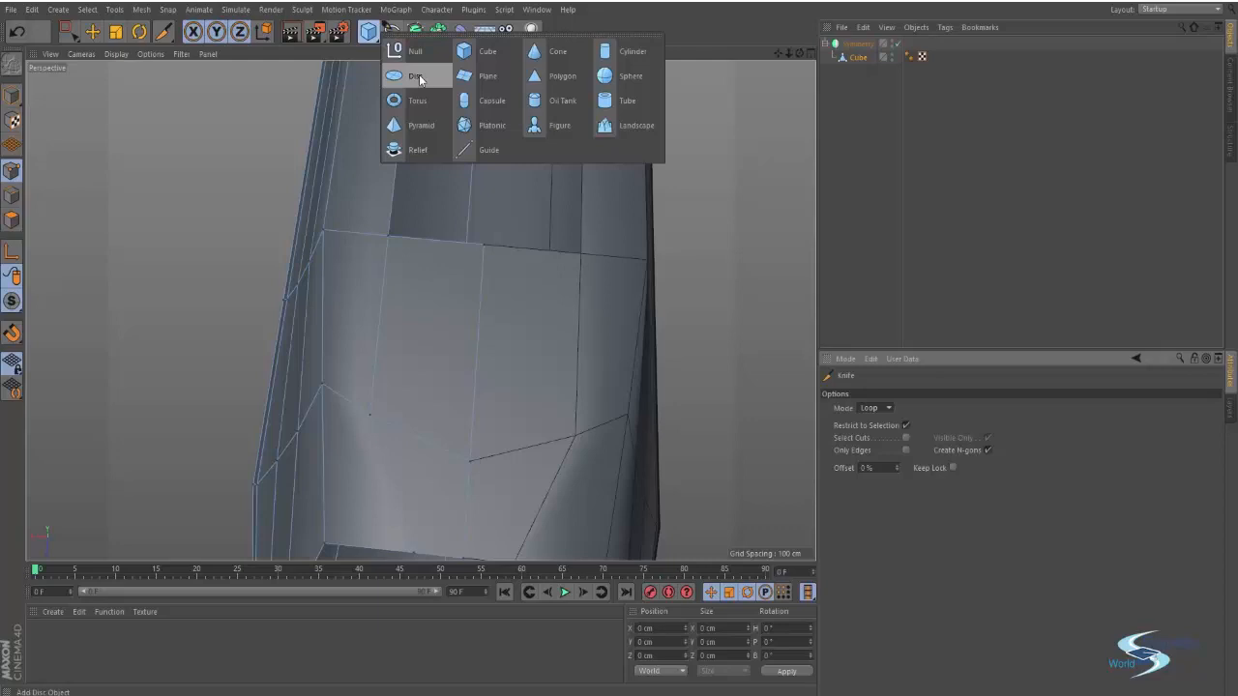
pyautogui.click(419, 81)
pyautogui.keyDown('alt'); pyautogui.moveTo(429, 135); pyautogui.dragTo(325, 232, button='right'); pyautogui.keyUp('alt')
pyautogui.keyDown('alt'); pyautogui.moveTo(325, 232); pyautogui.dragTo(570, 203); pyautogui.keyUp('alt')
pyautogui.click(11, 95)
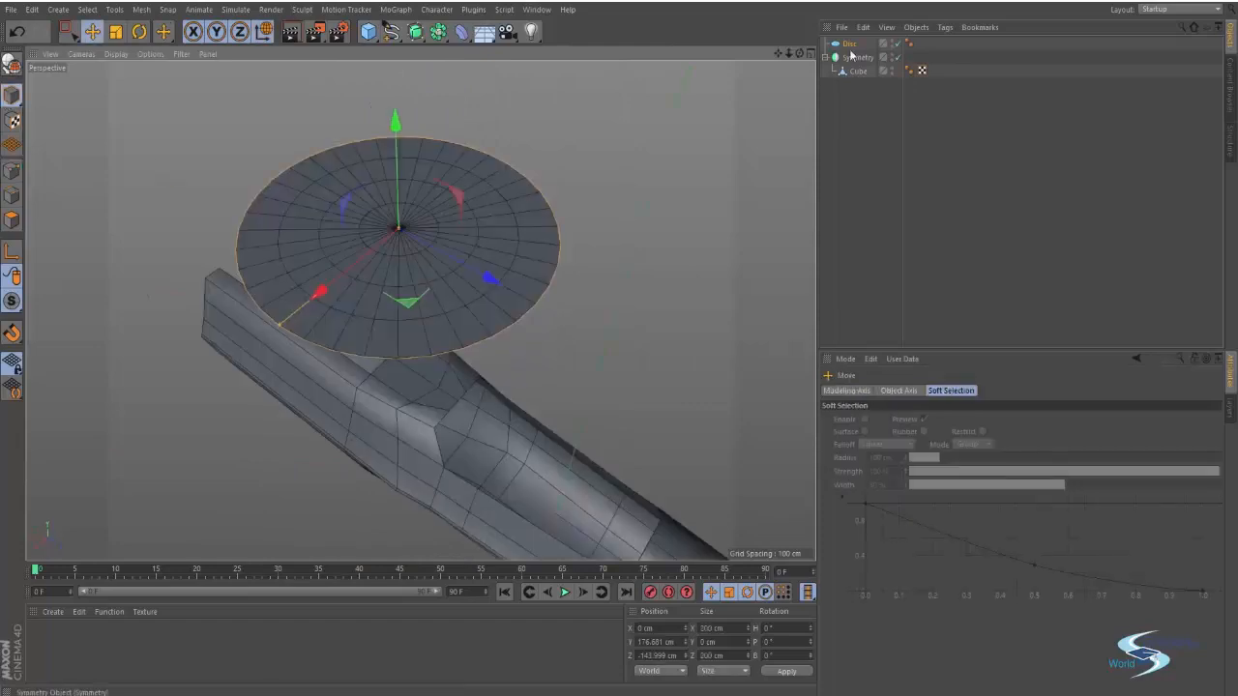
# Step: Select the Disc object and set its disc segments to 1
pyautogui.click(849, 43)
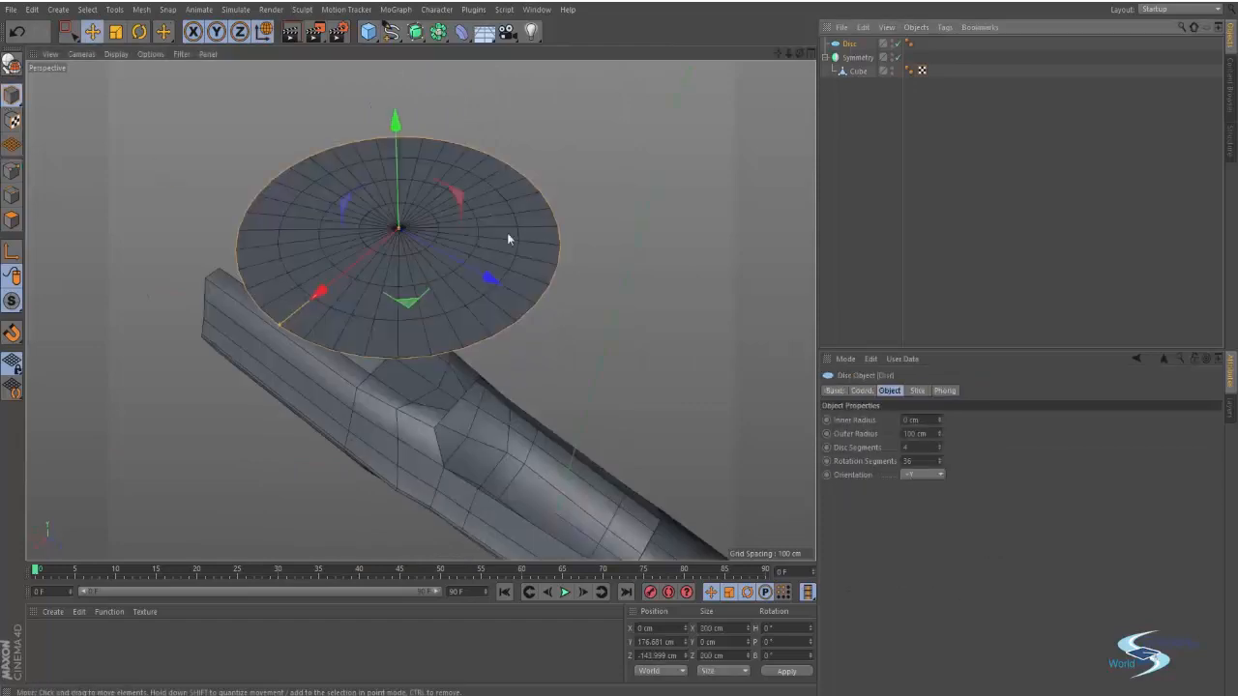
pyautogui.keyDown('alt'); pyautogui.moveTo(509, 238); pyautogui.dragTo(464, 290); pyautogui.keyUp('alt')
pyautogui.doubleClick(924, 447)
pyautogui.write('1')
pyautogui.press('Return')
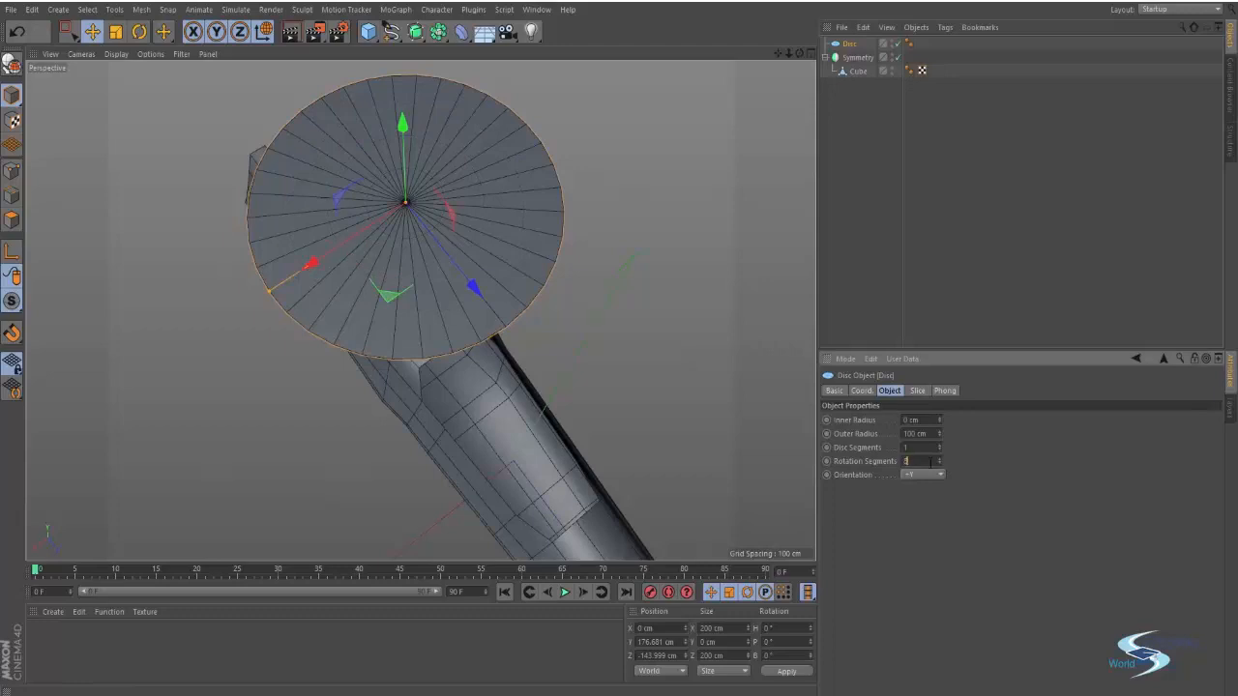
# Step: Give the disc 8 rotation segments and fit it to the deck at about 37 cm across and Y about 53.3 cm
pyautogui.press('Return')
pyautogui.press('e')
pyautogui.moveTo(407, 137); pyautogui.dragTo(397, 256)
pyautogui.press('t')
pyautogui.moveTo(509, 254); pyautogui.dragTo(201, 355)
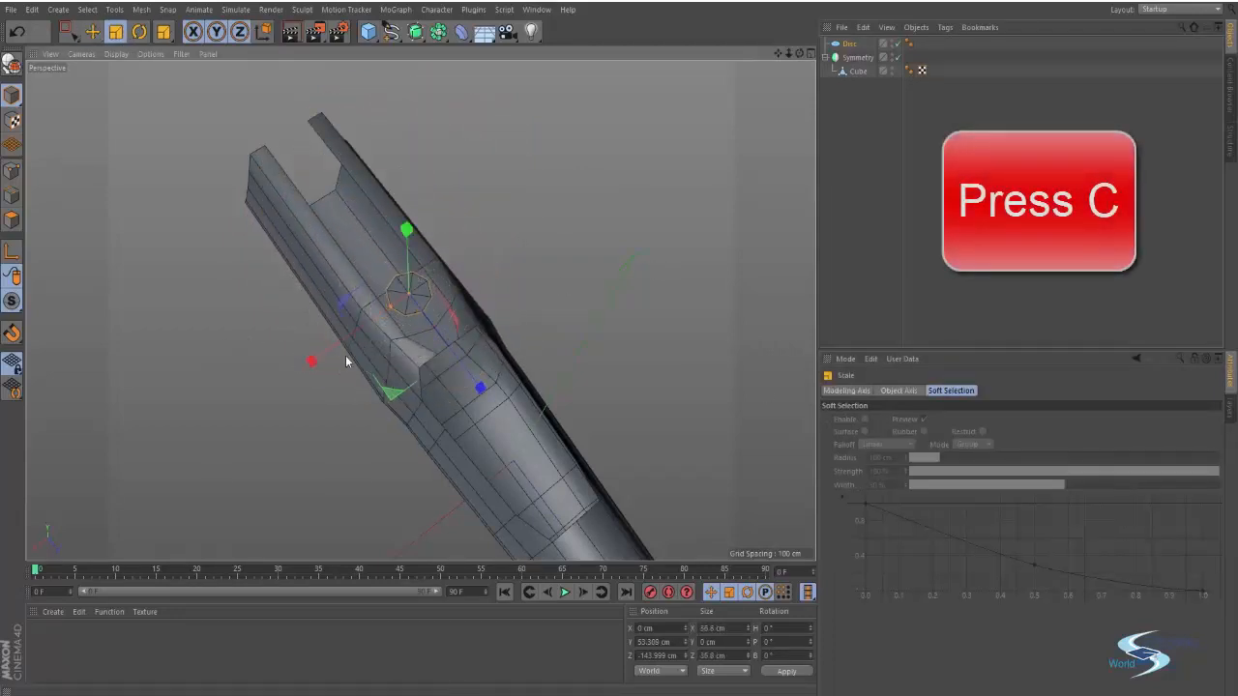
# Step: Make the disc editable and place it inside the Symmetry object alongside the Cube
pyautogui.press('c')
pyautogui.keyDown('alt'); pyautogui.moveTo(395, 290); pyautogui.dragTo(471, 270, button='right'); pyautogui.keyUp('alt')
pyautogui.keyDown('alt'); pyautogui.moveTo(471, 269); pyautogui.dragTo(743, 150); pyautogui.keyUp('alt')
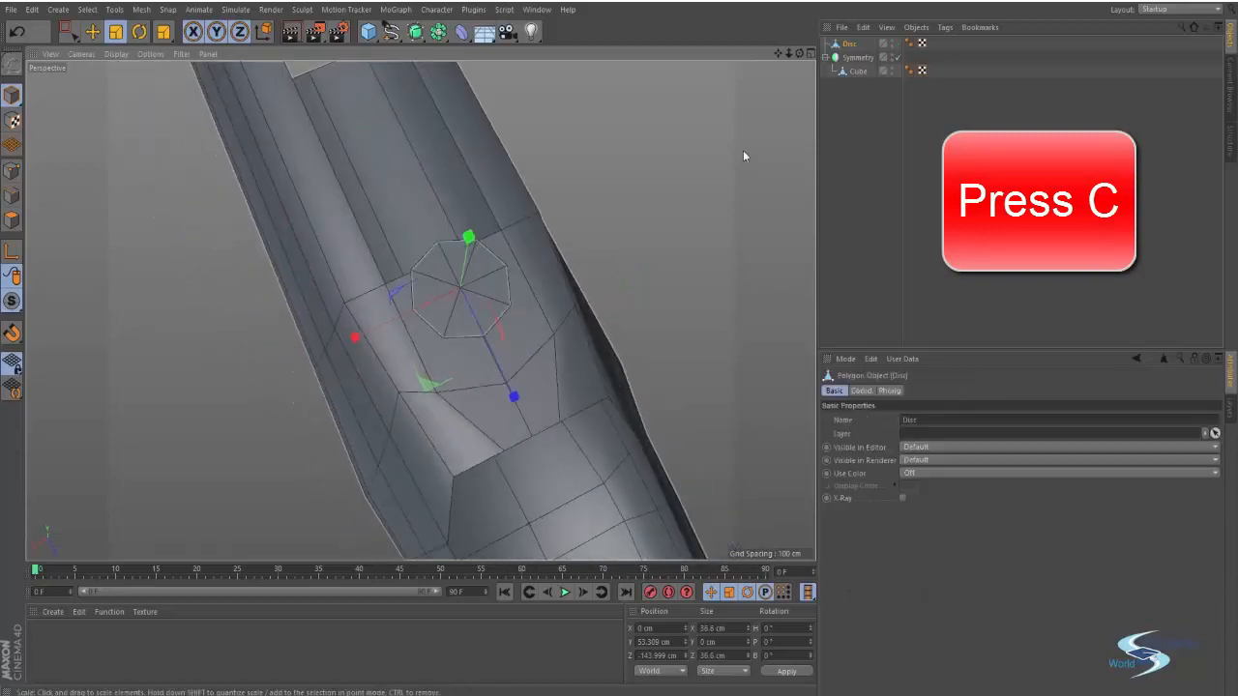
pyautogui.keyDown('alt'); pyautogui.moveTo(608, 251); pyautogui.dragTo(561, 203); pyautogui.keyUp('alt')
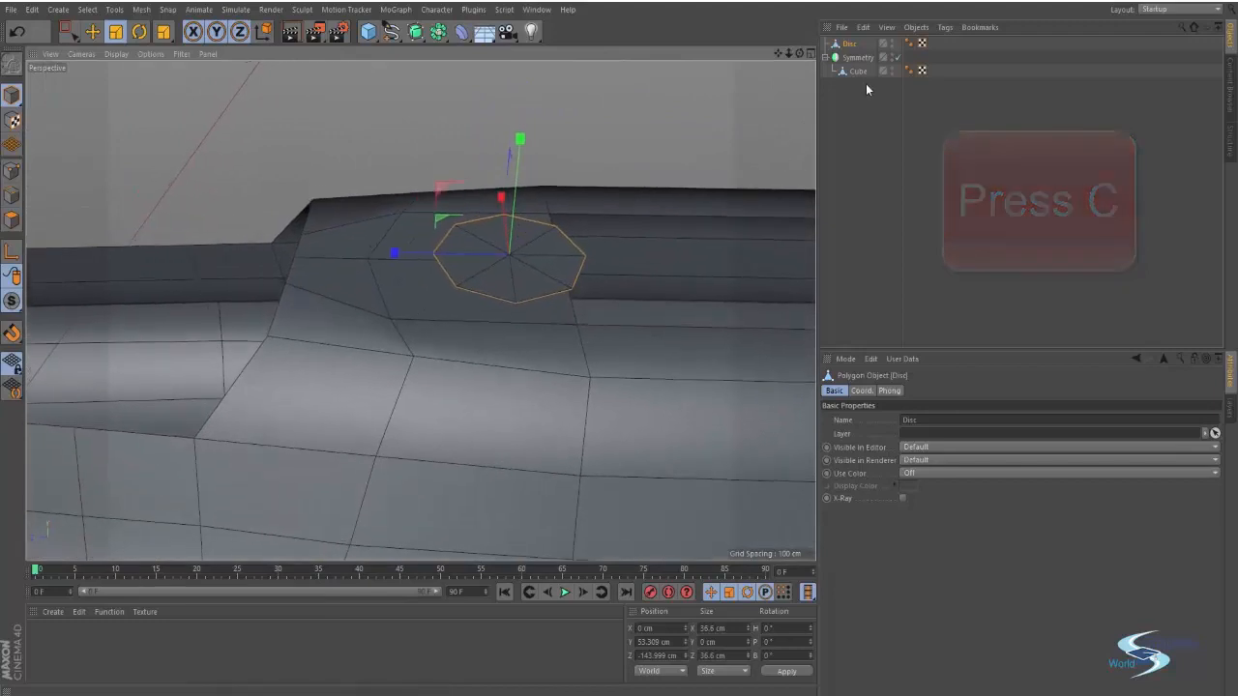
pyautogui.moveTo(858, 63); pyautogui.dragTo(859, 65)
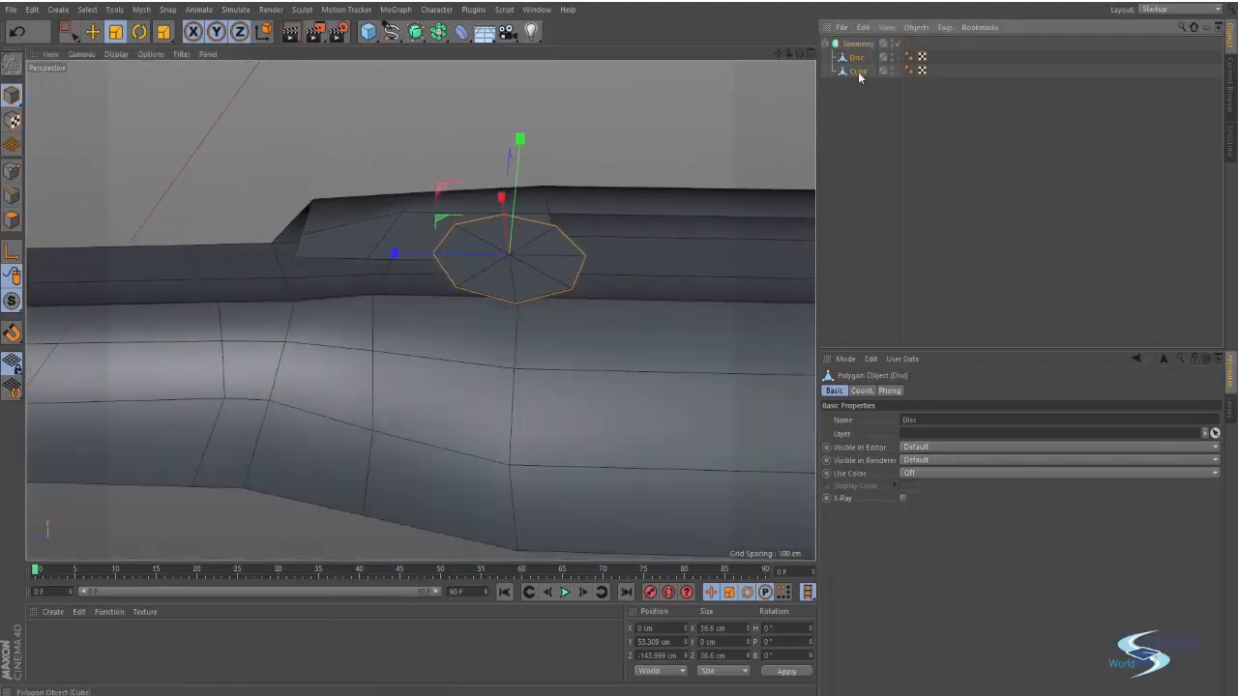
# Step: Merge the Disc and Cube into one mesh with Connect Objects + Delete
pyautogui.keyDown('ctrl'); pyautogui.click(858, 72); pyautogui.keyUp('ctrl')
pyautogui.rightClick(858, 72)
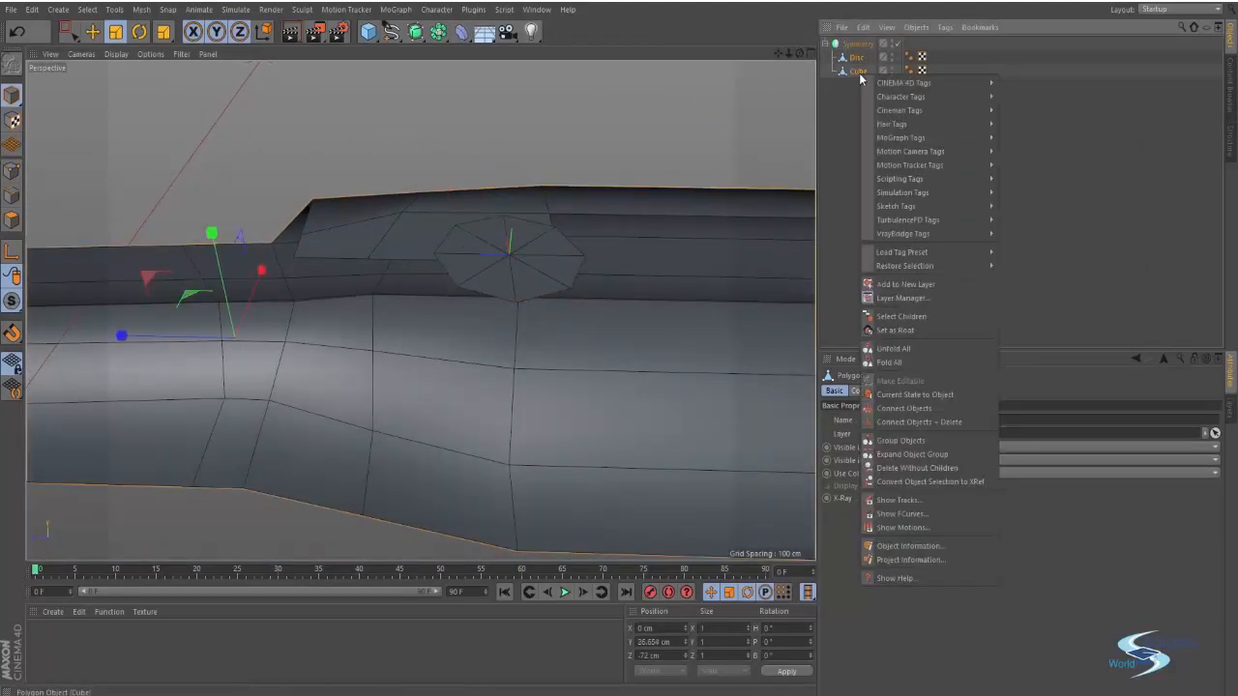
pyautogui.click(920, 423)
# Step: Select all the disc's polygons, raise them to Y about 69.7 cm and scale them to about 41 cm across
pyautogui.keyDown('alt'); pyautogui.moveTo(519, 255); pyautogui.dragTo(638, 387); pyautogui.keyUp('alt')
pyautogui.click(12, 219)
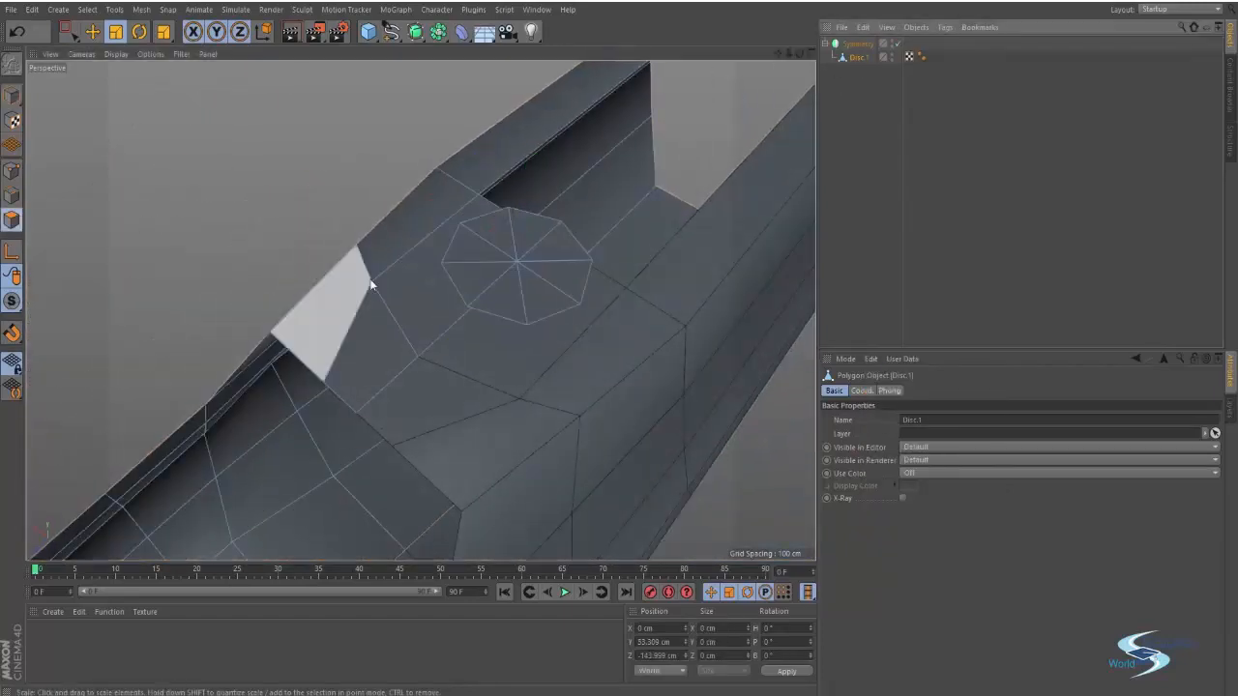
pyautogui.keyDown('alt'); pyautogui.moveTo(371, 281); pyautogui.dragTo(470, 213); pyautogui.keyUp('alt')
pyautogui.press('e')
pyautogui.click(469, 212)
pyautogui.click(464, 233)
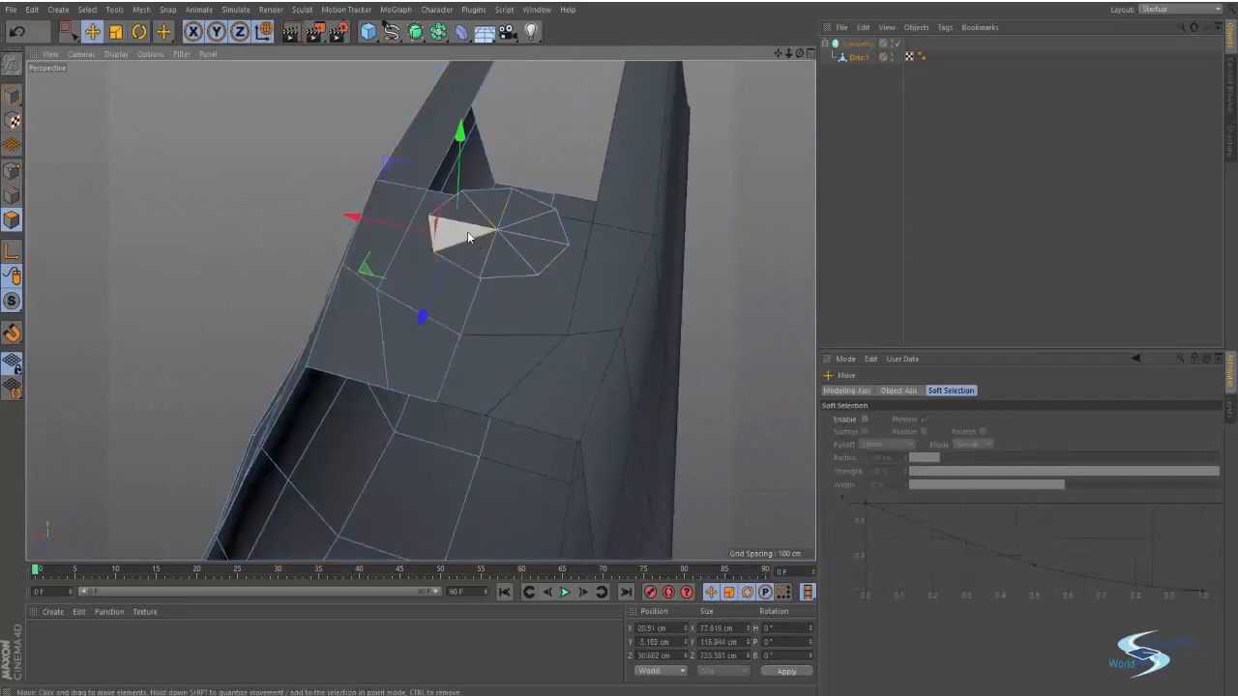
pyautogui.doubleClick(467, 231)
pyautogui.keyDown('alt'); pyautogui.moveTo(505, 123); pyautogui.dragTo(244, 219); pyautogui.keyUp('alt')
pyautogui.press('t')
pyautogui.press('e')
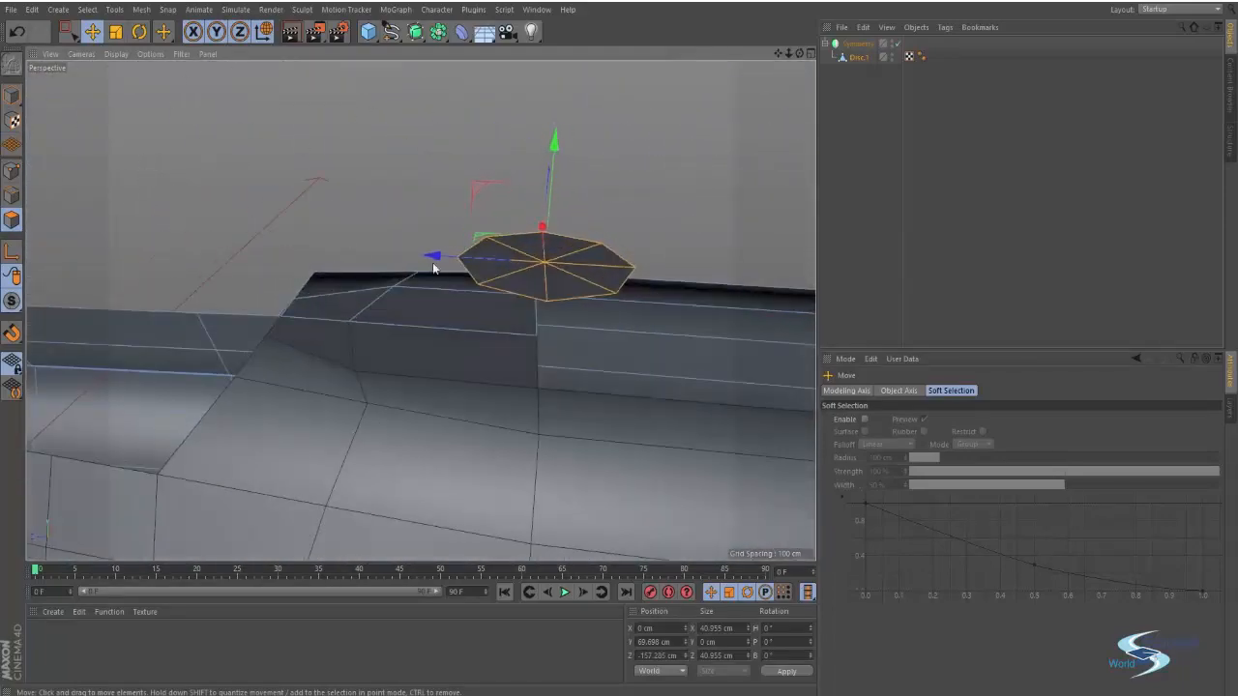
pyautogui.keyDown('alt'); pyautogui.moveTo(514, 328); pyautogui.dragTo(380, 275); pyautogui.keyUp('alt')
pyautogui.click(12, 171)
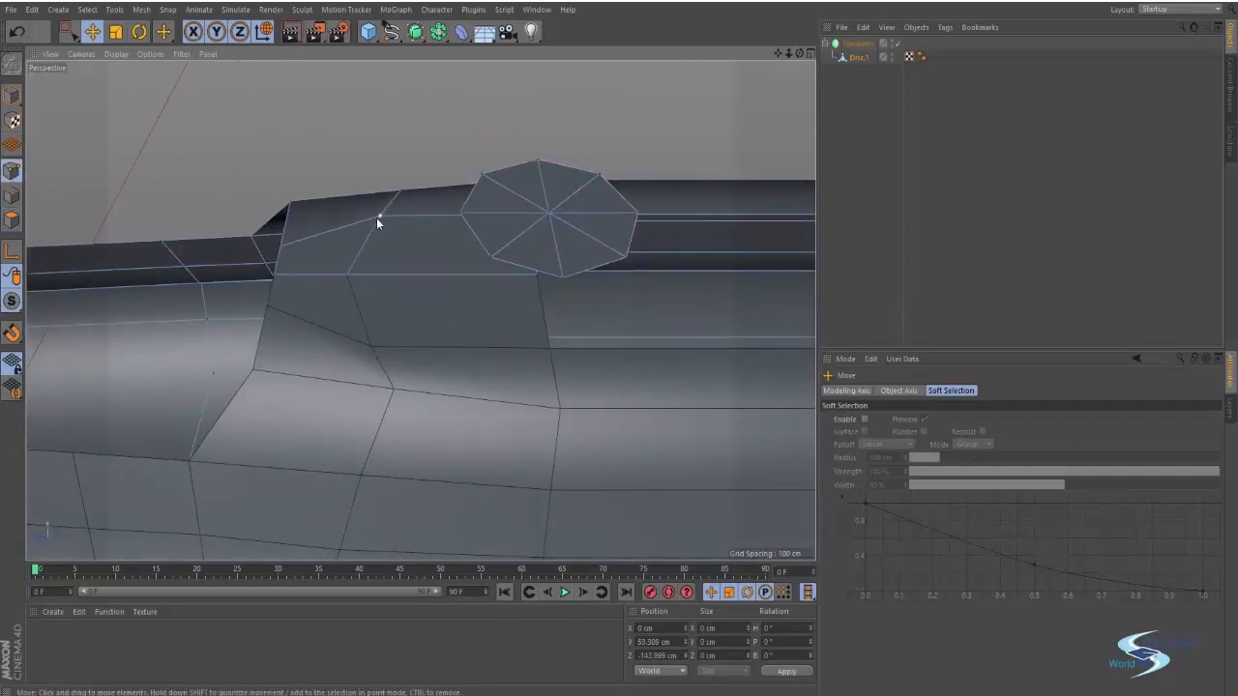
pyautogui.click(377, 218)
pyautogui.moveTo(286, 217); pyautogui.dragTo(356, 282)
pyautogui.click(348, 274)
pyautogui.click(419, 134)
# Step: Delete the deck polygon between the front deck and the raised disc
pyautogui.keyDown('alt'); pyautogui.moveTo(444, 229); pyautogui.dragTo(387, 270); pyautogui.keyUp('alt')
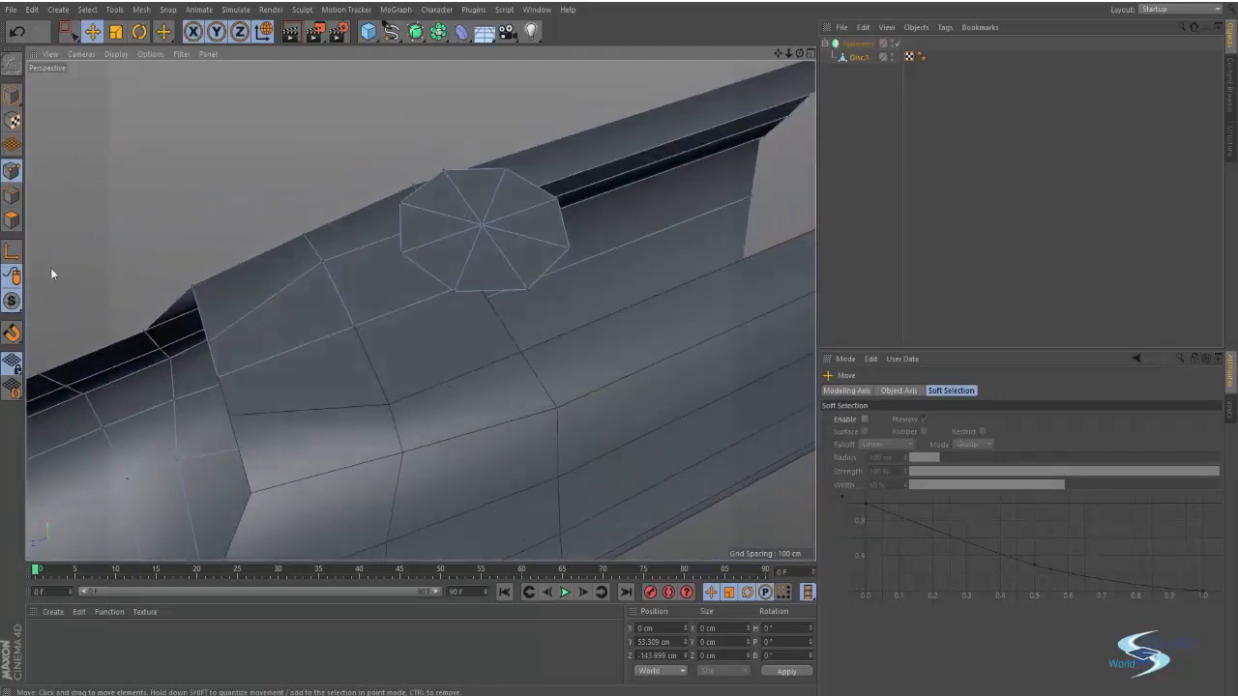
pyautogui.click(13, 221)
pyautogui.click(371, 292)
pyautogui.press('Delete')
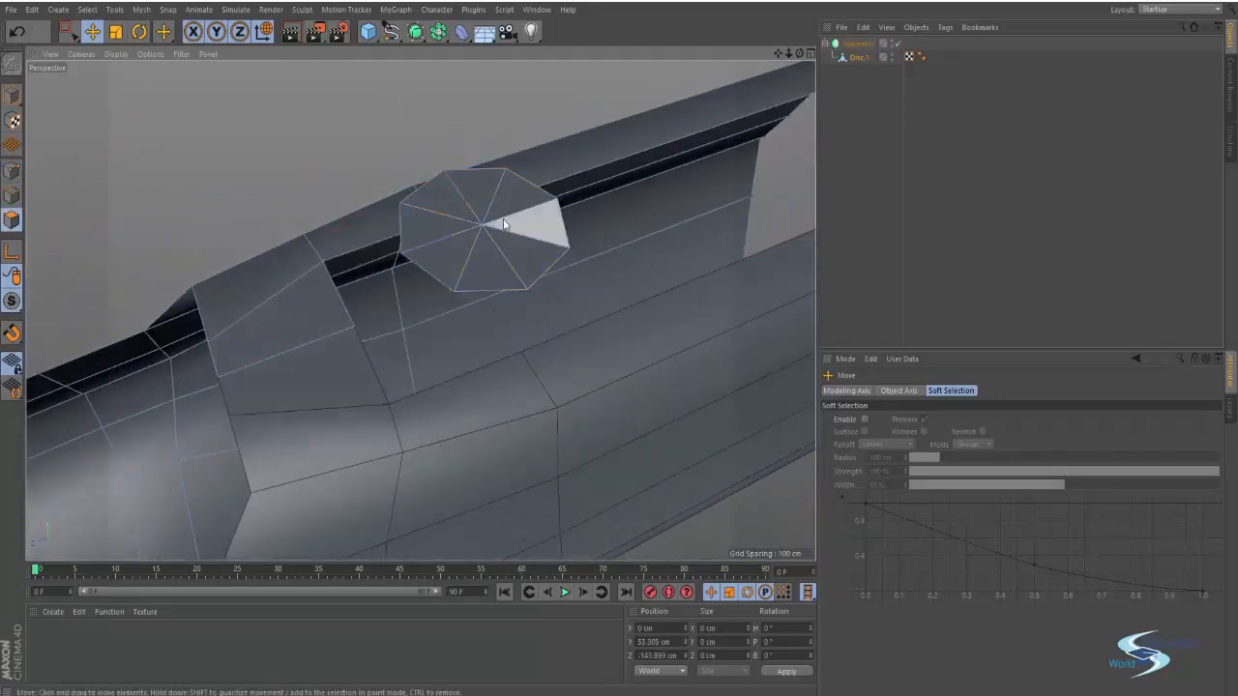
# Step: Delete the disc's four far-side polygons and the two rear ones, keeping only its front quarter beside the mirror axis
pyautogui.click(457, 252)
pyautogui.keyDown('shift'); pyautogui.click(496, 270); pyautogui.keyUp('shift')
pyautogui.keyDown('shift'); pyautogui.click(536, 257); pyautogui.keyUp('shift')
pyautogui.keyDown('shift'); pyautogui.click(549, 234); pyautogui.keyUp('shift')
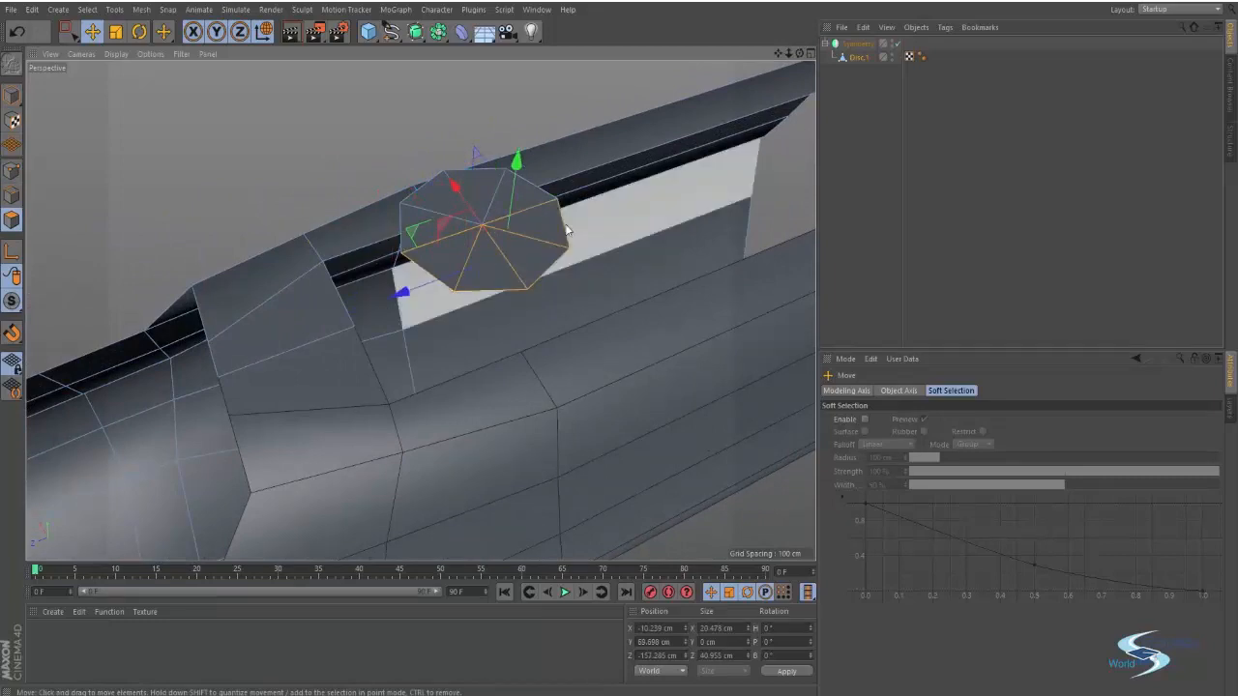
pyautogui.press('Delete')
pyautogui.click(507, 204)
pyautogui.keyDown('shift'); pyautogui.click(488, 197); pyautogui.keyUp('shift')
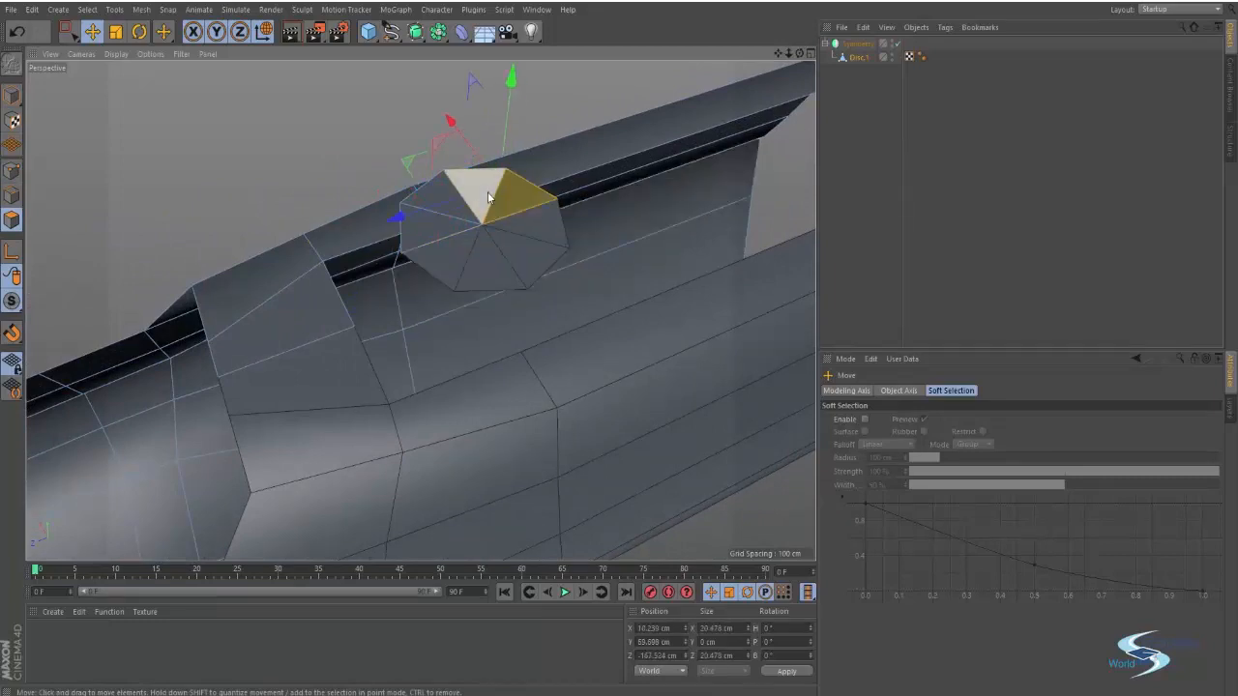
pyautogui.press('Delete')
# Step: Try to clean up the mesh in Points mode with the Optimize command
pyautogui.keyDown('alt'); pyautogui.moveTo(448, 265); pyautogui.dragTo(422, 185); pyautogui.keyUp('alt')
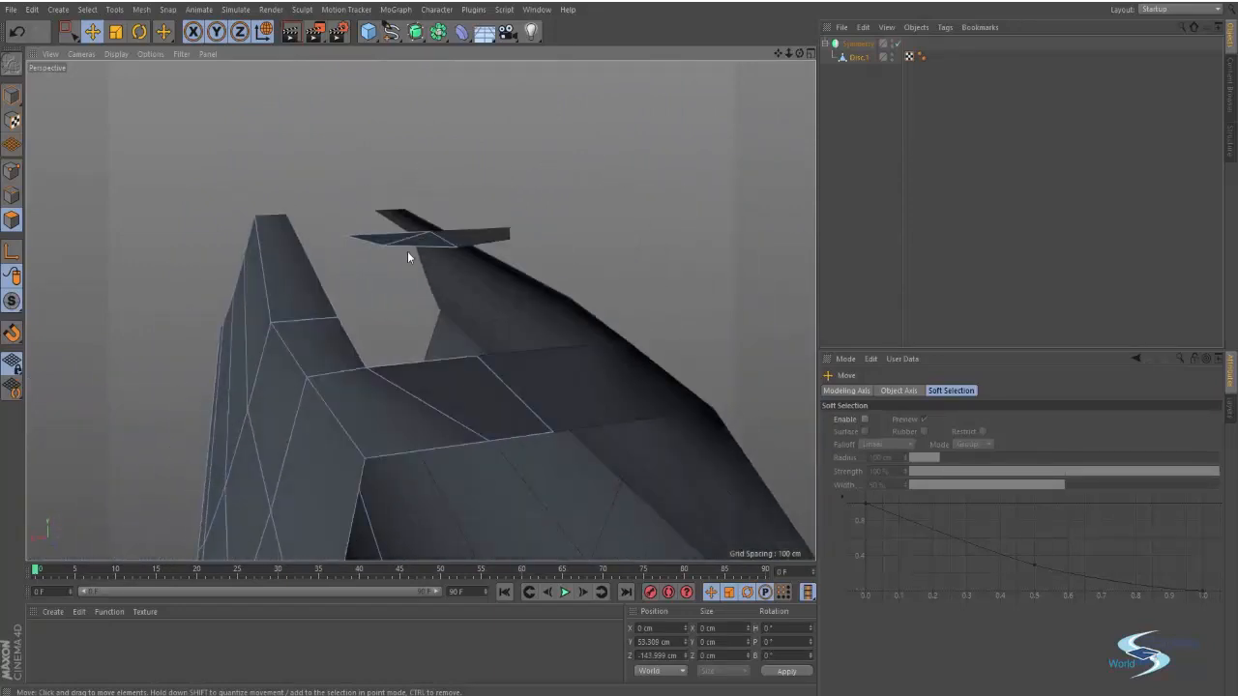
pyautogui.click(11, 170)
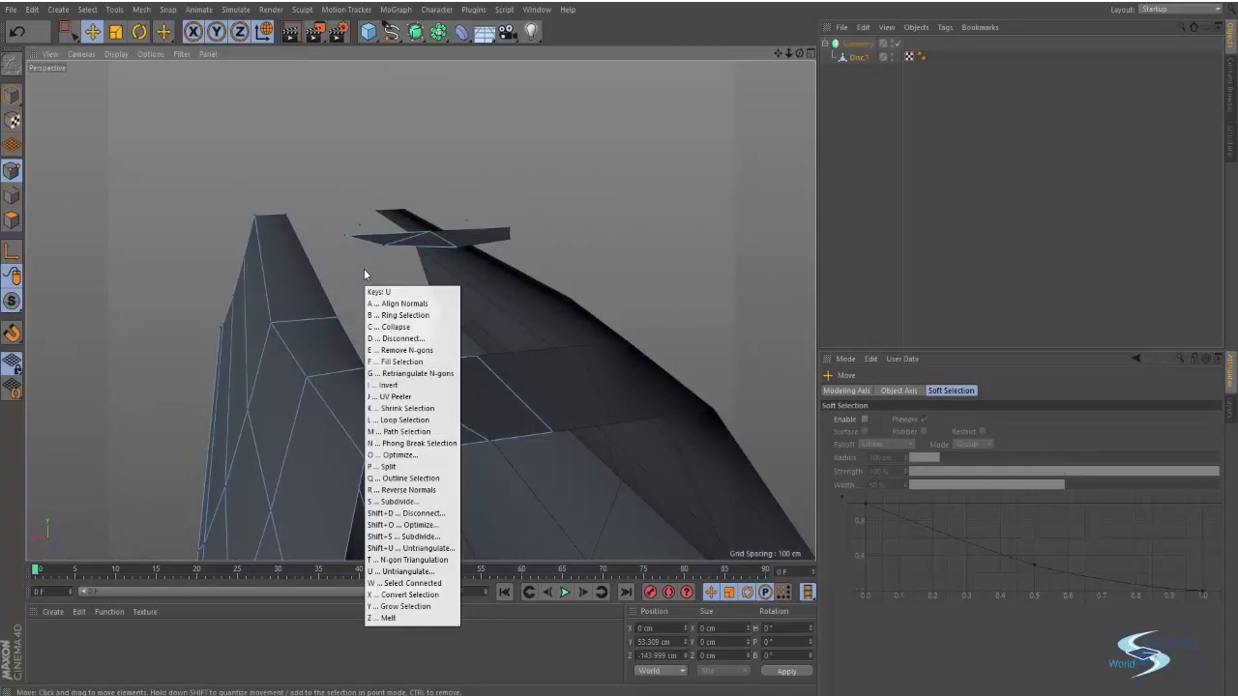
pyautogui.press('o')
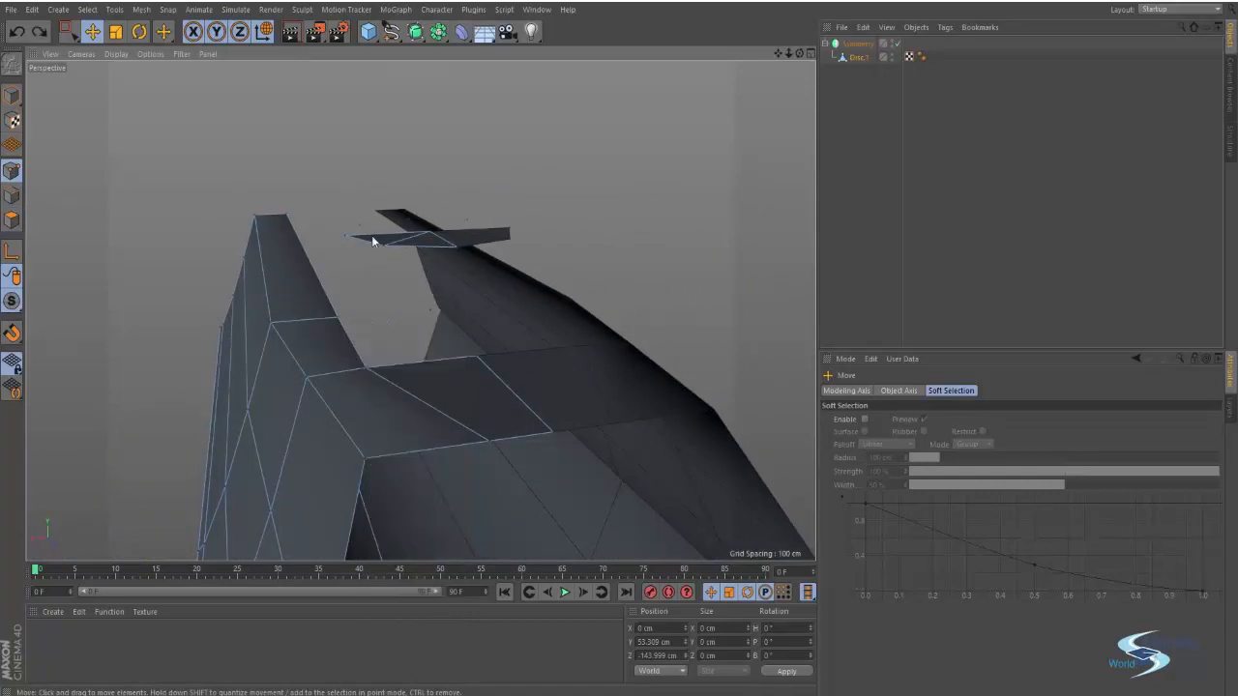
pyautogui.keyDown('alt'); pyautogui.moveTo(372, 236); pyautogui.dragTo(423, 212); pyautogui.keyUp('alt')
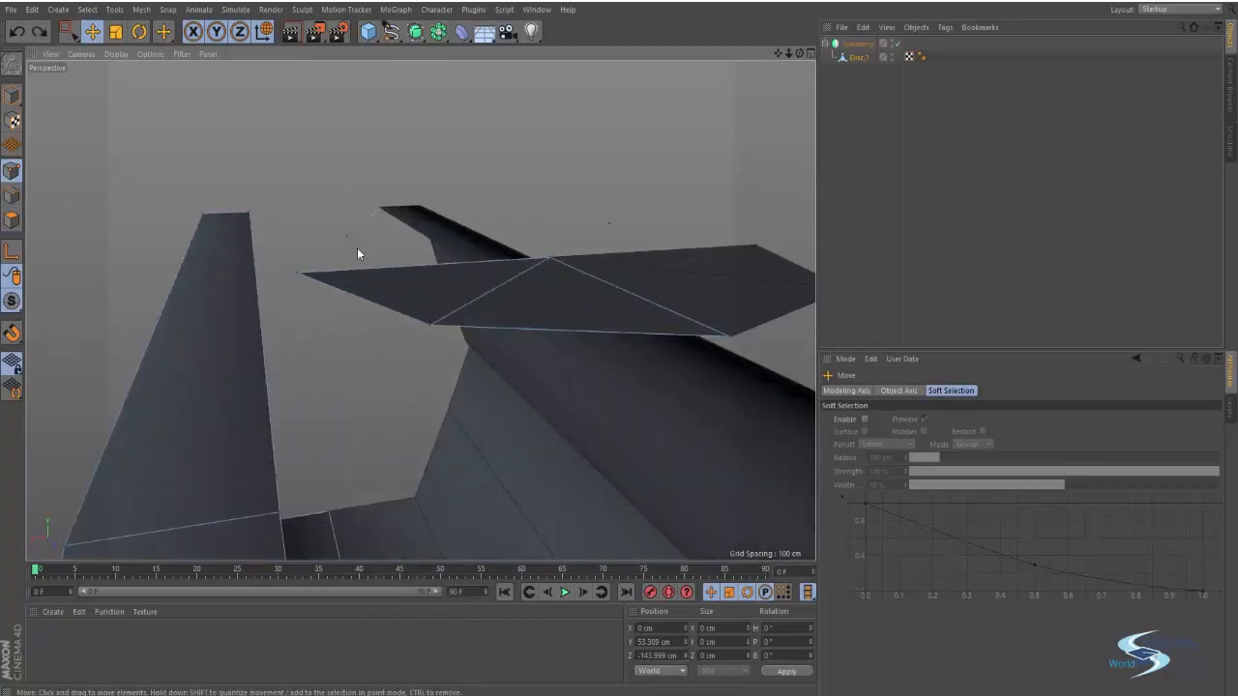
pyautogui.keyDown('alt'); pyautogui.moveTo(356, 248); pyautogui.dragTo(394, 272); pyautogui.keyUp('alt')
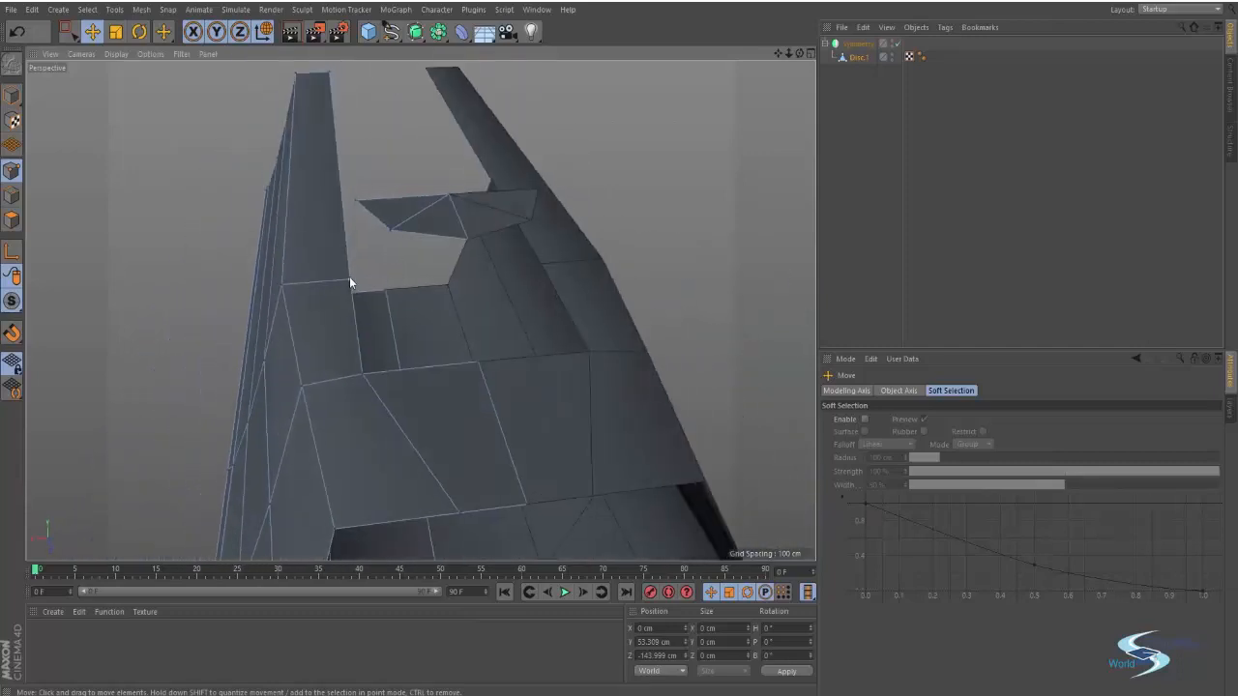
# Step: Copy the Y position of the rear deck's inner point on the hull edge
pyautogui.click(350, 277)
pyautogui.keyDown('alt'); pyautogui.moveTo(322, 308); pyautogui.dragTo(379, 266); pyautogui.keyUp('alt')
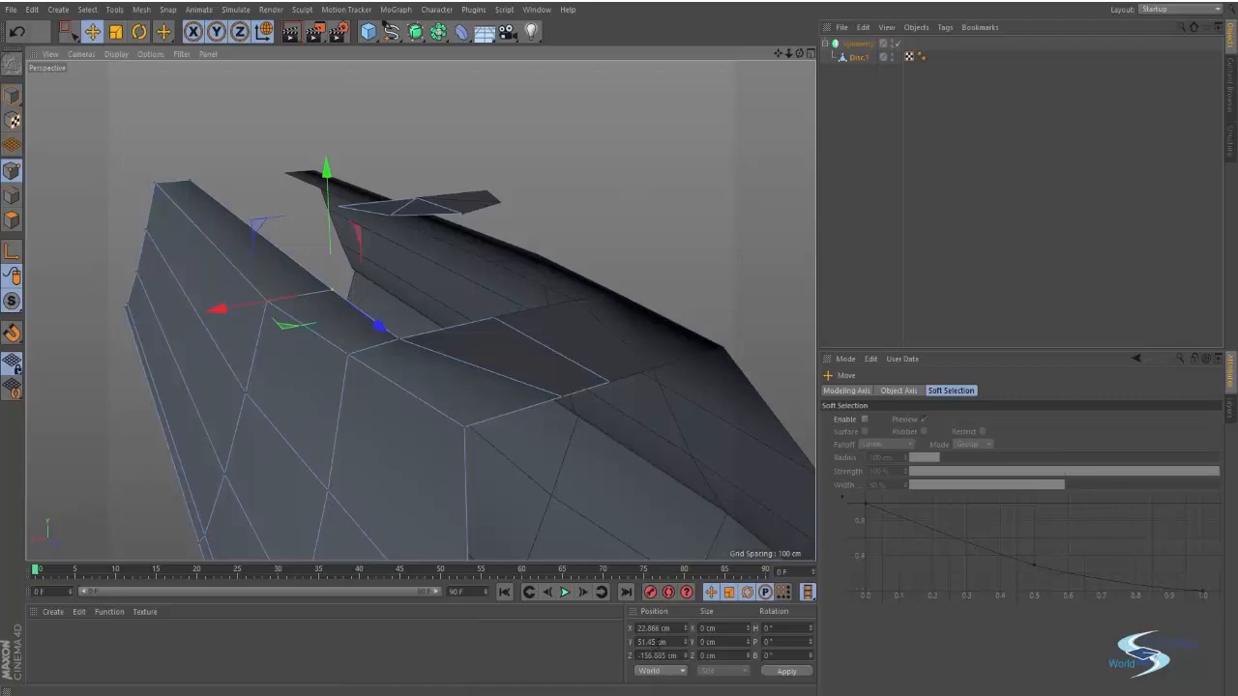
pyautogui.moveTo(326, 171); pyautogui.dragTo(343, 170)
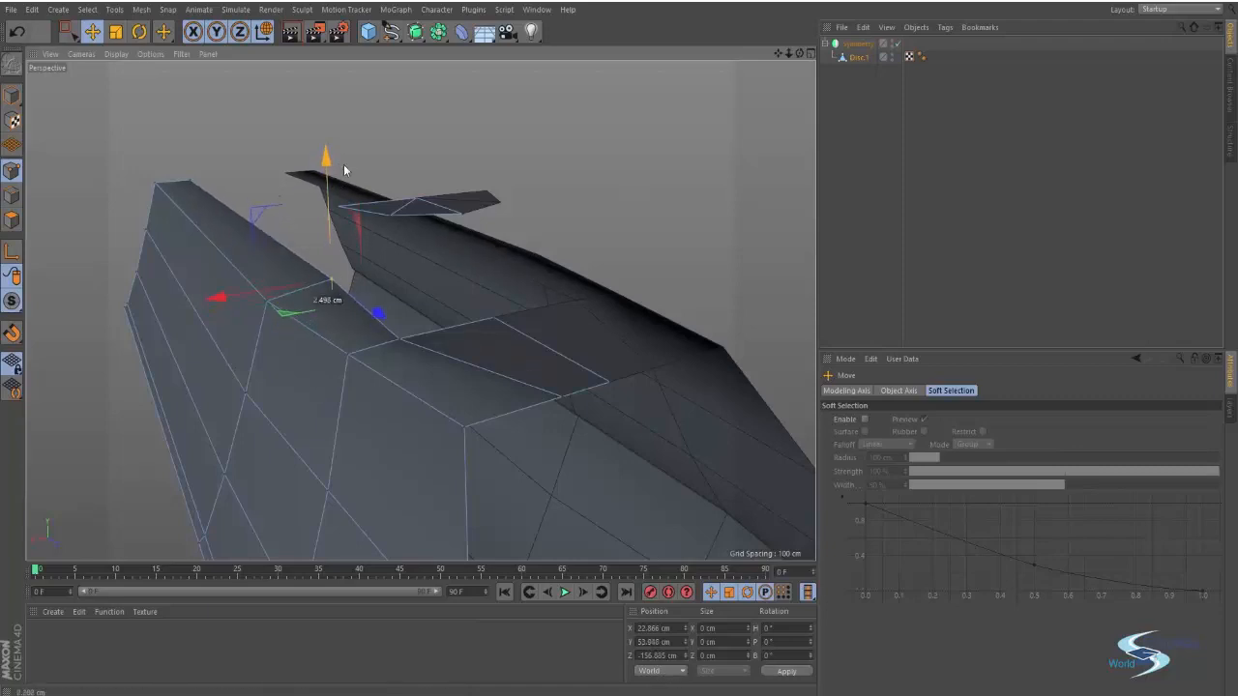
pyautogui.hotkey('ctrl', 'z')
pyautogui.doubleClick(654, 628)
pyautogui.doubleClick(654, 642)
pyautogui.hotkey('ctrl', 'c')
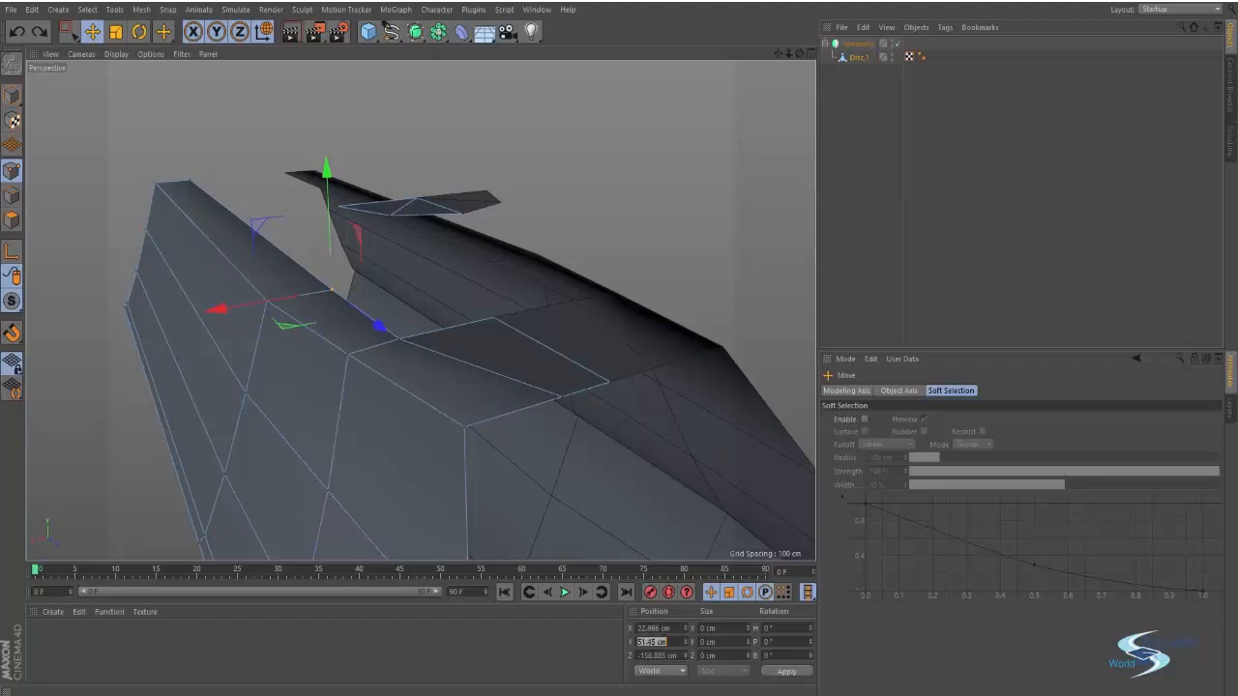
# Step: Lower the disc's two remaining polygons to Y 51.45 cm, level with the deck point
pyautogui.click(649, 508)
pyautogui.keyDown('alt'); pyautogui.moveTo(400, 235); pyautogui.dragTo(433, 233); pyautogui.keyUp('alt')
pyautogui.click(394, 204)
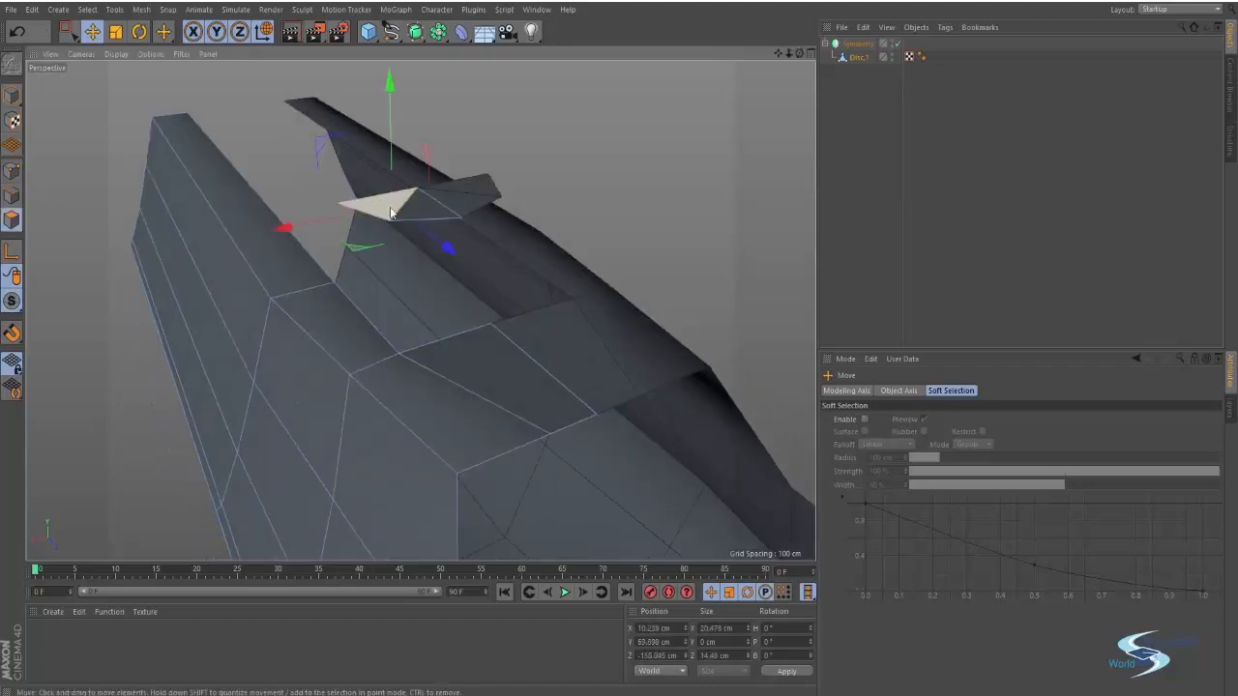
pyautogui.keyDown('shift'); pyautogui.click(428, 210); pyautogui.keyUp('shift')
pyautogui.doubleClick(665, 642)
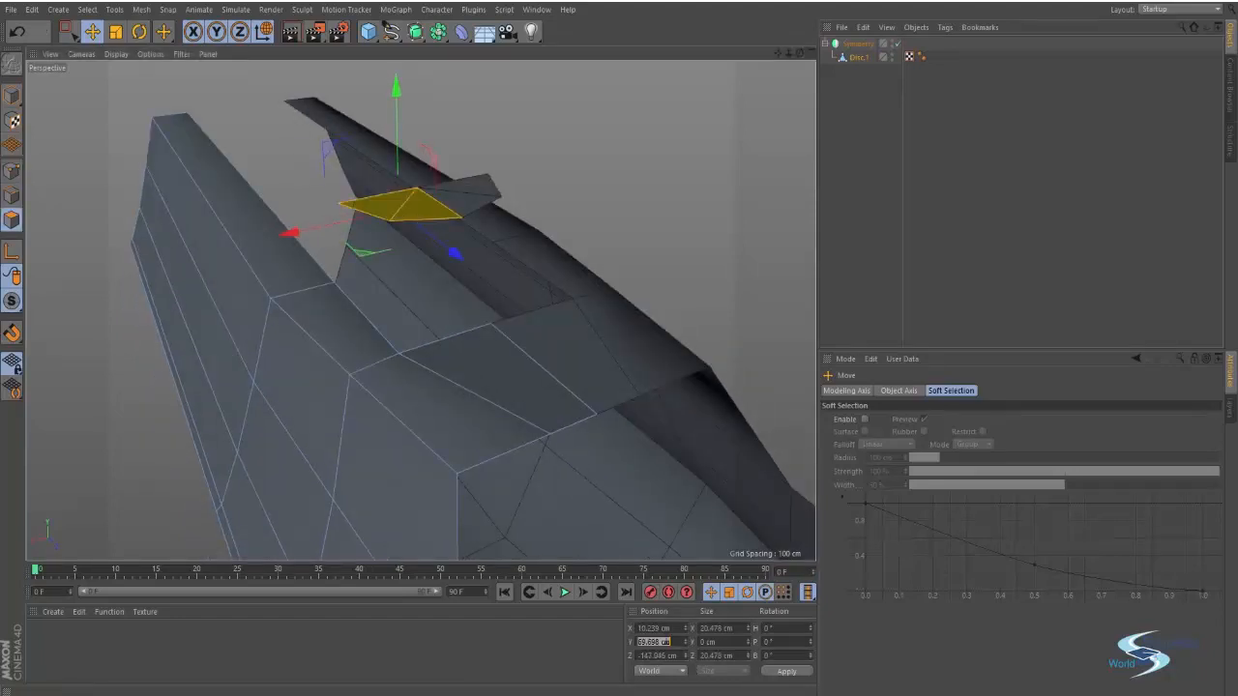
pyautogui.write('51.45')
pyautogui.press('Return')
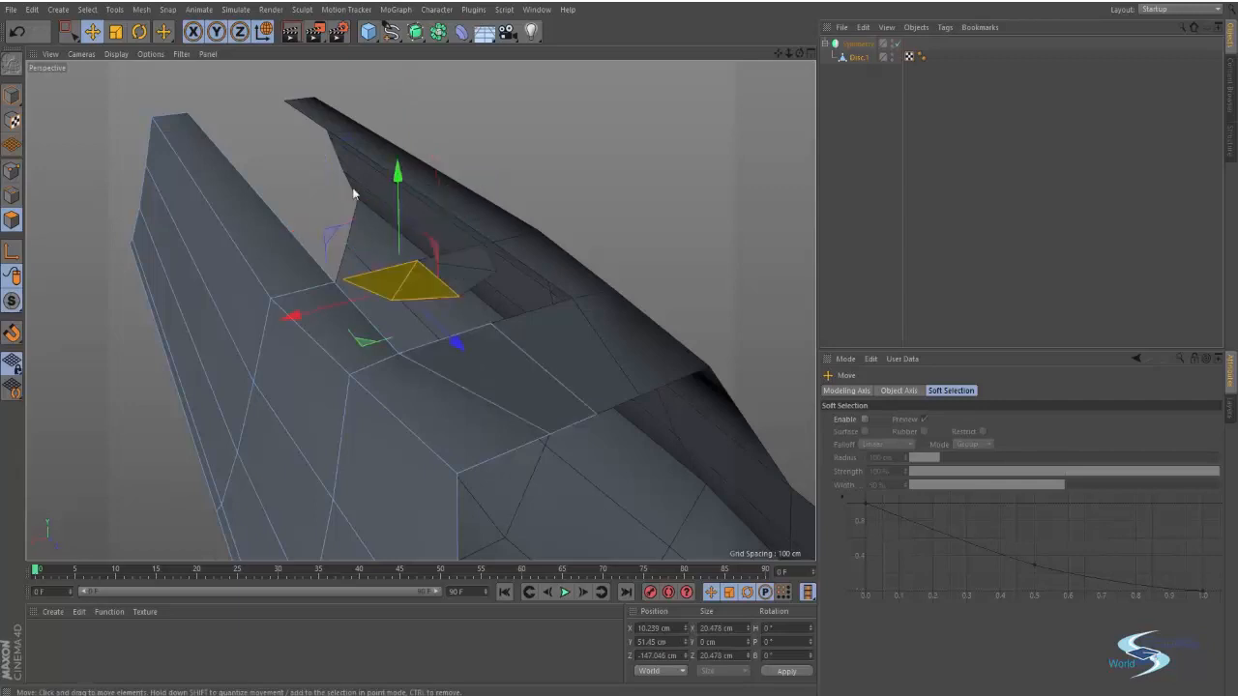
pyautogui.click(307, 164)
pyautogui.keyDown('alt'); pyautogui.moveTo(425, 284); pyautogui.dragTo(390, 354); pyautogui.keyUp('alt')
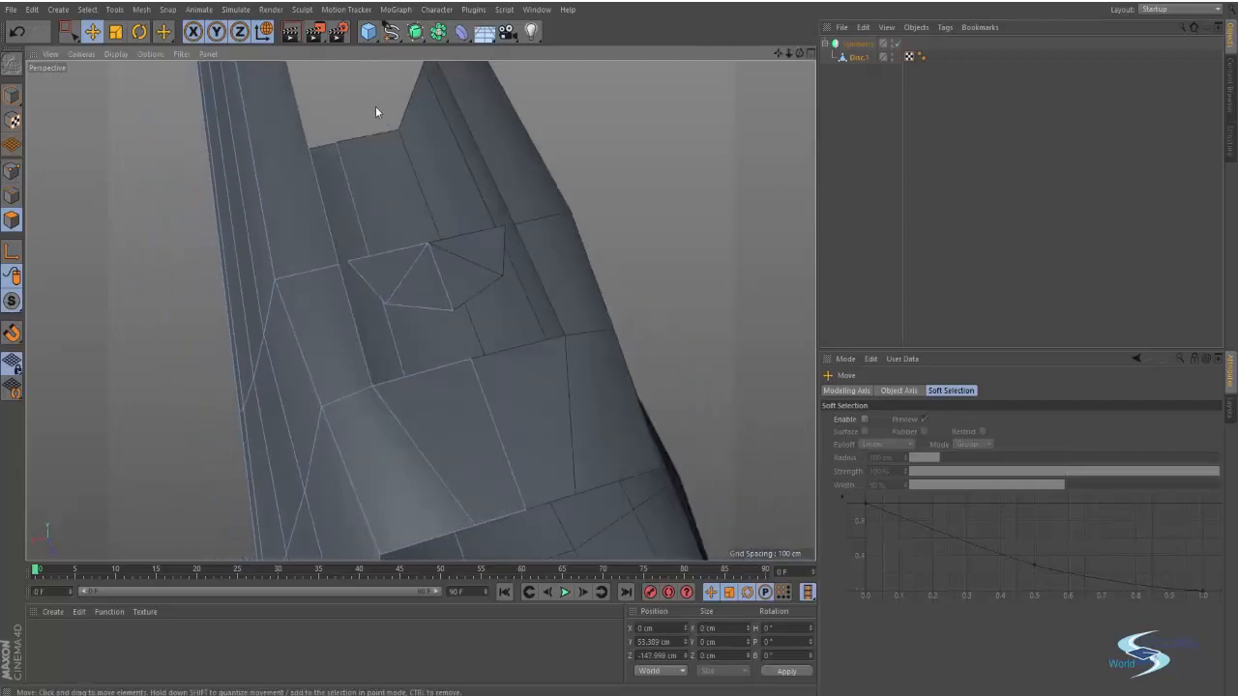
# Step: Try to scale up the disc's two remaining polygons slightly
pyautogui.click(12, 172)
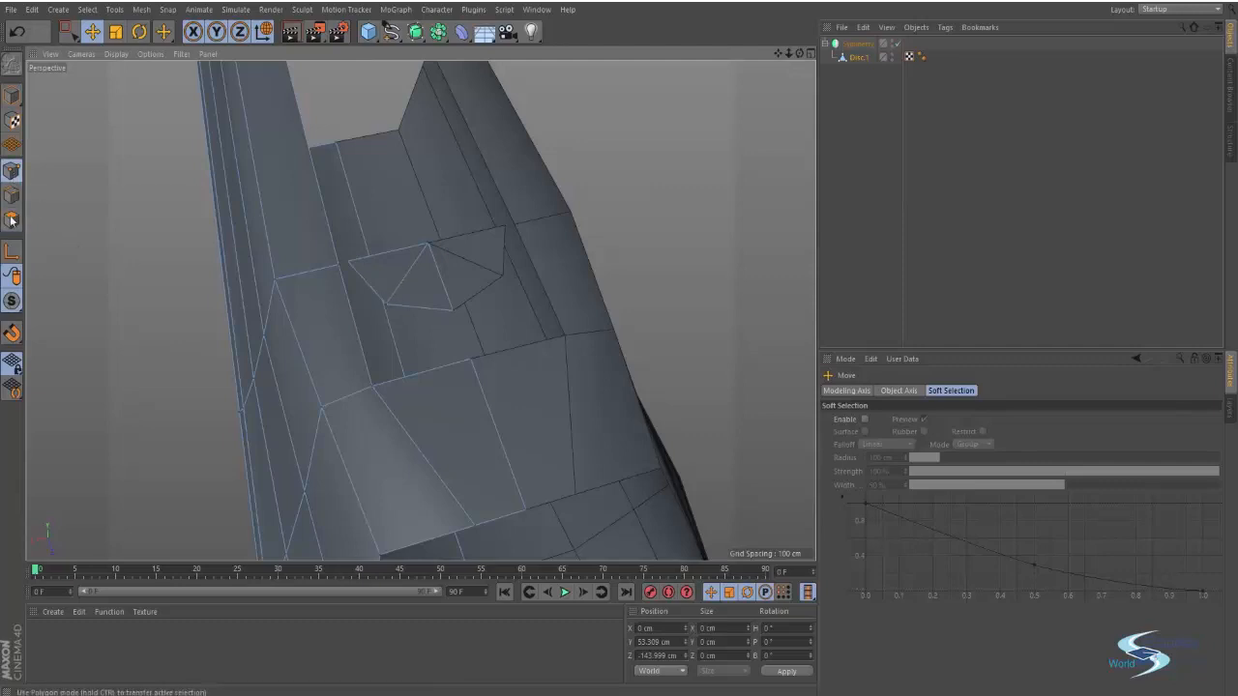
pyautogui.click(12, 220)
pyautogui.click(398, 272)
pyautogui.keyDown('shift'); pyautogui.click(433, 282); pyautogui.keyUp('shift')
pyautogui.moveTo(434, 249)
pyautogui.keyDown('alt'); pyautogui.mouseDown()
pyautogui.moveTo(381, 221)
pyautogui.moveTo(428, 244)
pyautogui.moveTo(390, 229)
pyautogui.moveTo(414, 219)
pyautogui.moveTo(434, 249)
pyautogui.moveTo(420, 247)
pyautogui.mouseUp(); pyautogui.keyUp('alt')
pyautogui.press('t')
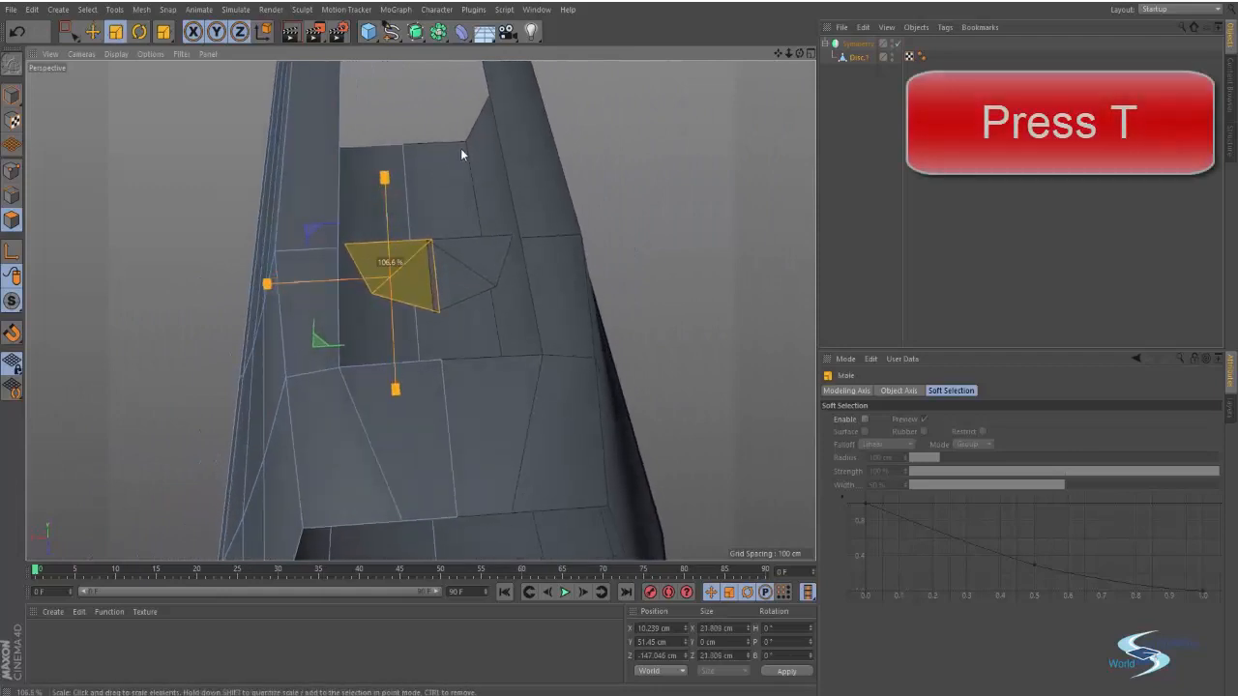
pyautogui.press('e')
pyautogui.click(422, 110)
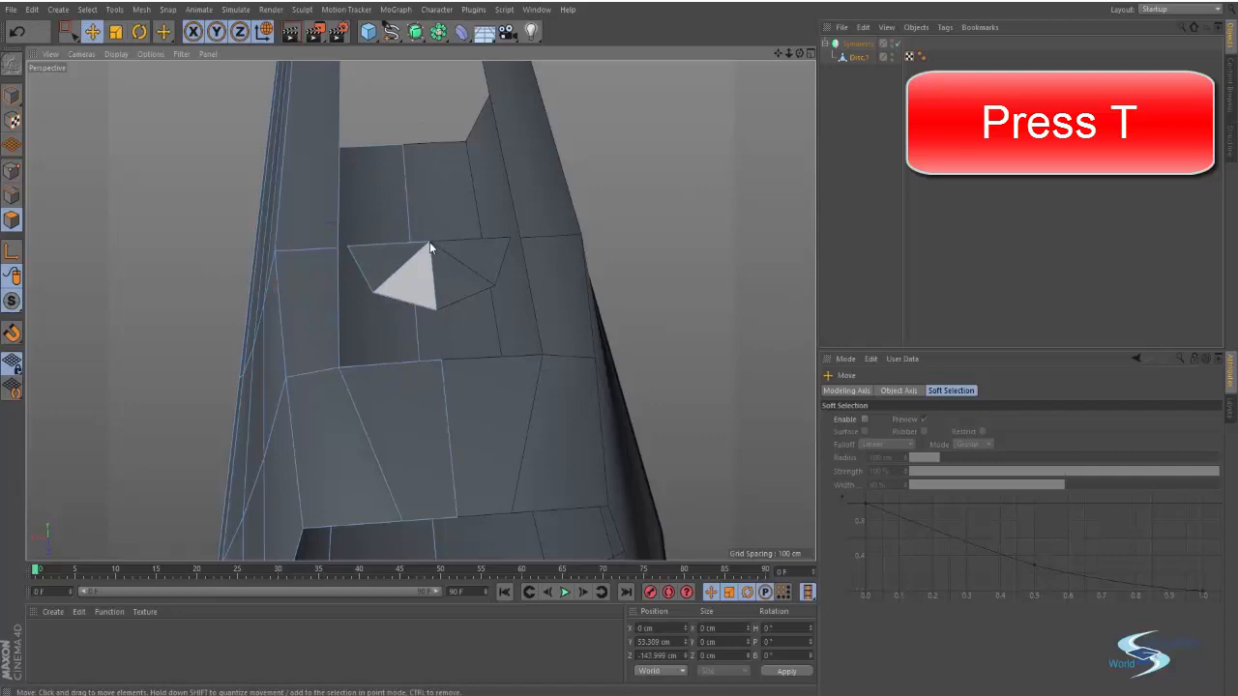
# Step: Undo the disc edits until all eight of its polygons are restored
pyautogui.click(430, 241)
pyautogui.hotkey('ctrl', 'z')
pyautogui.hotkey('ctrl', 'z')
pyautogui.hotkey('ctrl', 'z')
pyautogui.hotkey('ctrl', 'z')
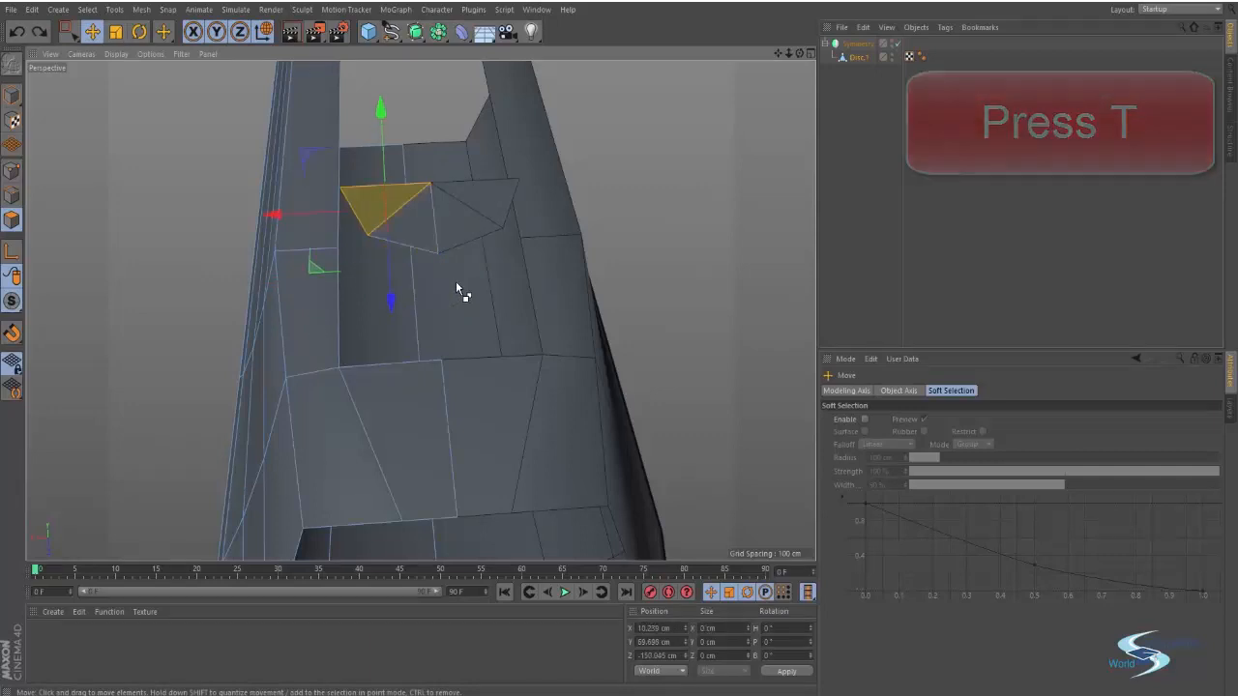
pyautogui.hotkey('ctrl', 'z')
pyautogui.hotkey('ctrl', 'z')
pyautogui.hotkey('ctrl', 'z')
pyautogui.hotkey('ctrl', 'z')
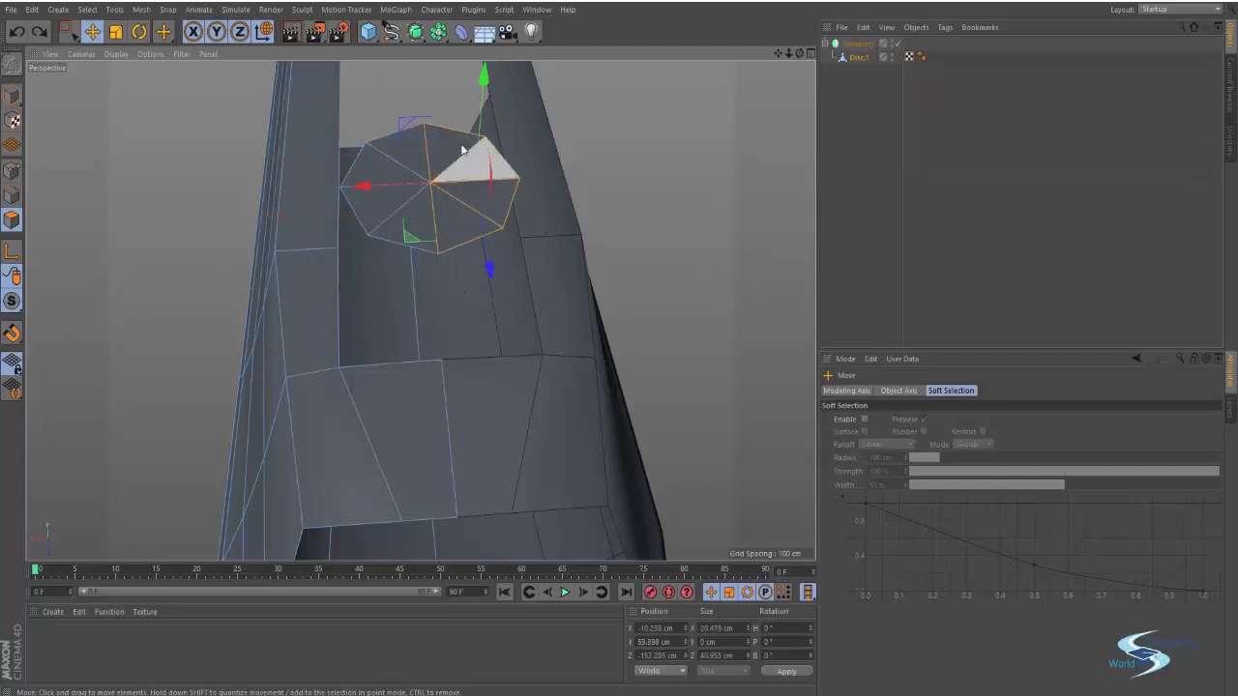
# Step: Select all eight polygons of the disc and set their Y position to 51.45 cm
pyautogui.click(416, 150)
pyautogui.keyDown('shift'); pyautogui.click(401, 176); pyautogui.keyUp('shift')
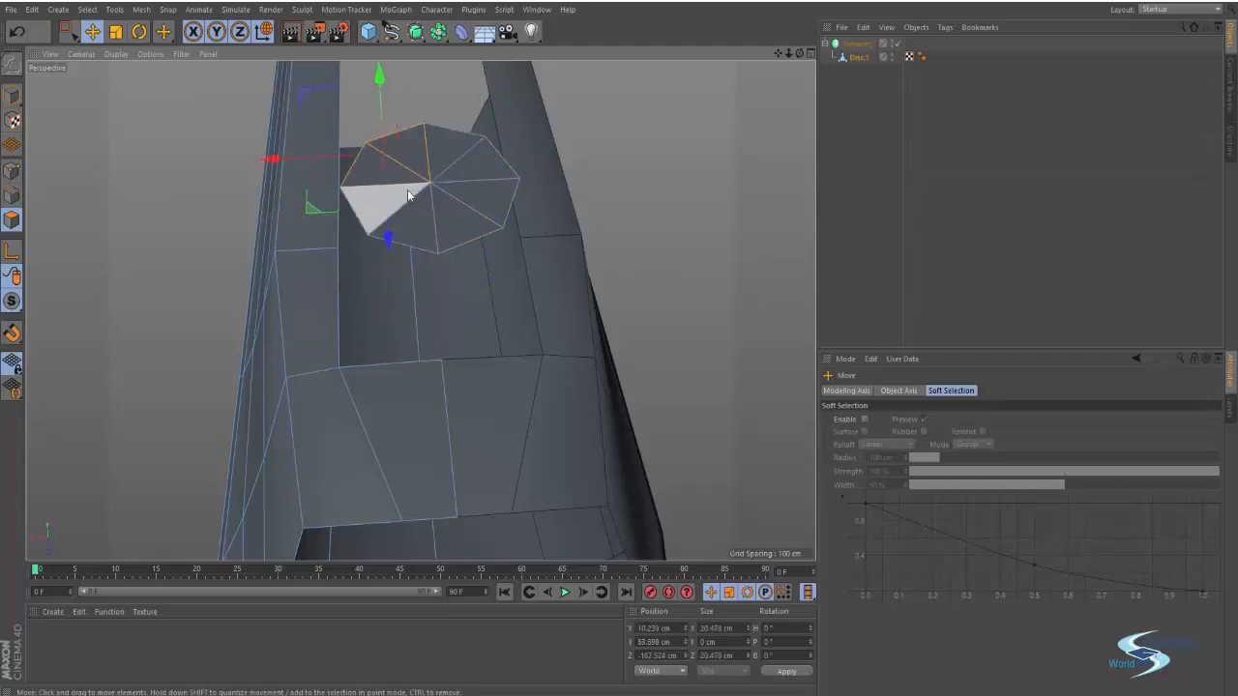
pyautogui.keyDown('shift'); pyautogui.click(407, 191); pyautogui.keyUp('shift')
pyautogui.keyDown('shift'); pyautogui.click(422, 214); pyautogui.keyUp('shift')
pyautogui.keyDown('shift'); pyautogui.click(454, 212); pyautogui.keyUp('shift')
pyautogui.keyDown('shift'); pyautogui.click(475, 195); pyautogui.keyUp('shift')
pyautogui.keyDown('shift'); pyautogui.click(474, 172); pyautogui.keyUp('shift')
pyautogui.keyDown('shift'); pyautogui.click(451, 155); pyautogui.keyUp('shift')
pyautogui.keyDown('alt'); pyautogui.moveTo(451, 157); pyautogui.dragTo(396, 207); pyautogui.keyUp('alt')
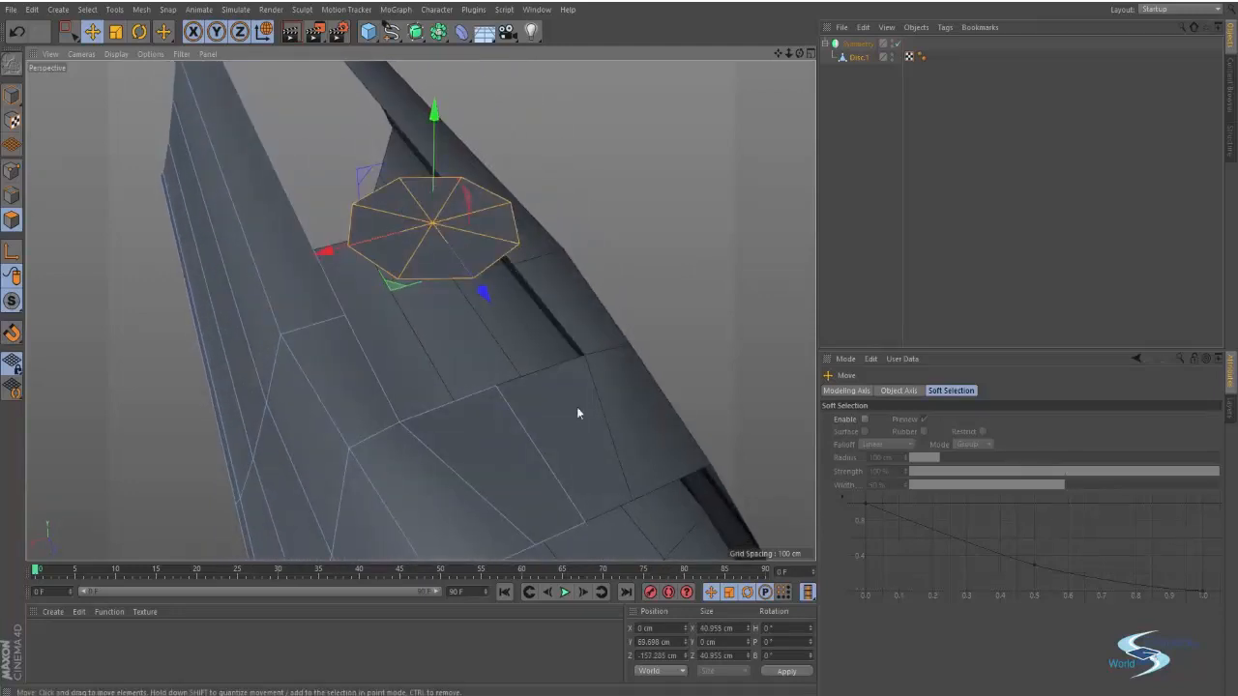
pyautogui.doubleClick(667, 644)
pyautogui.hotkey('ctrl', 'v')
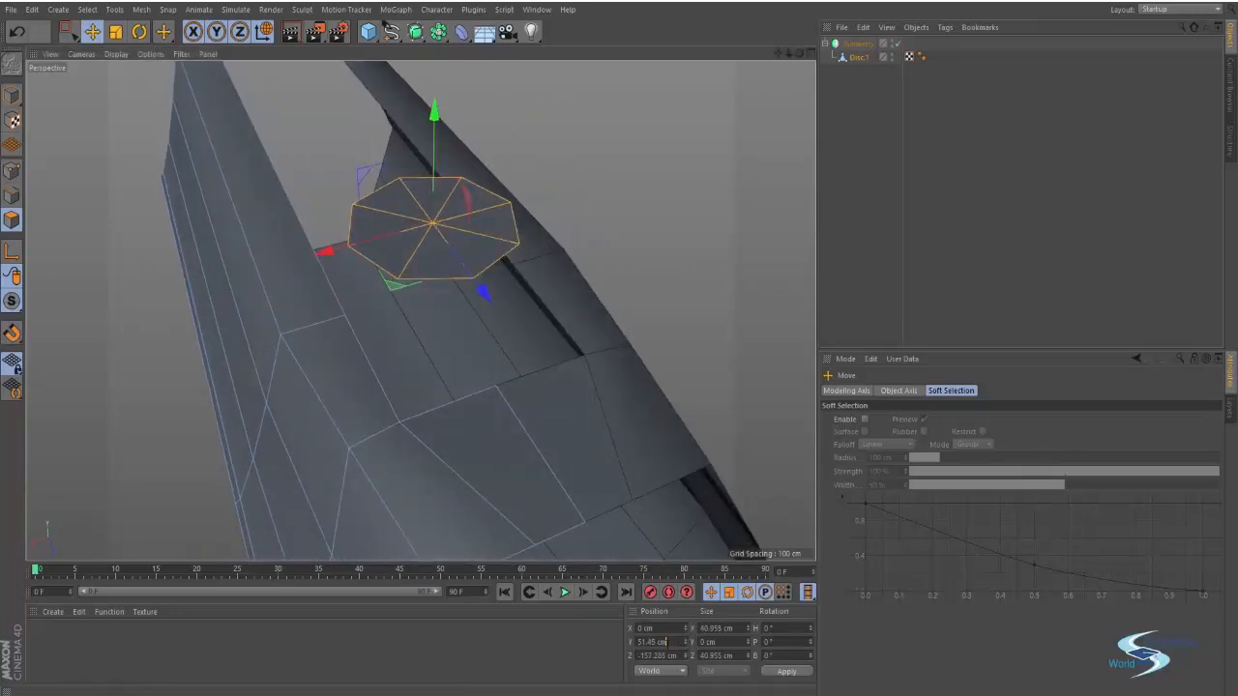
pyautogui.press('Return')
# Step: Shift the disc along the Z axis and scale it to about 45 cm across to meet the deck edge
pyautogui.keyDown('alt'); pyautogui.moveTo(496, 330); pyautogui.dragTo(666, 288); pyautogui.keyUp('alt')
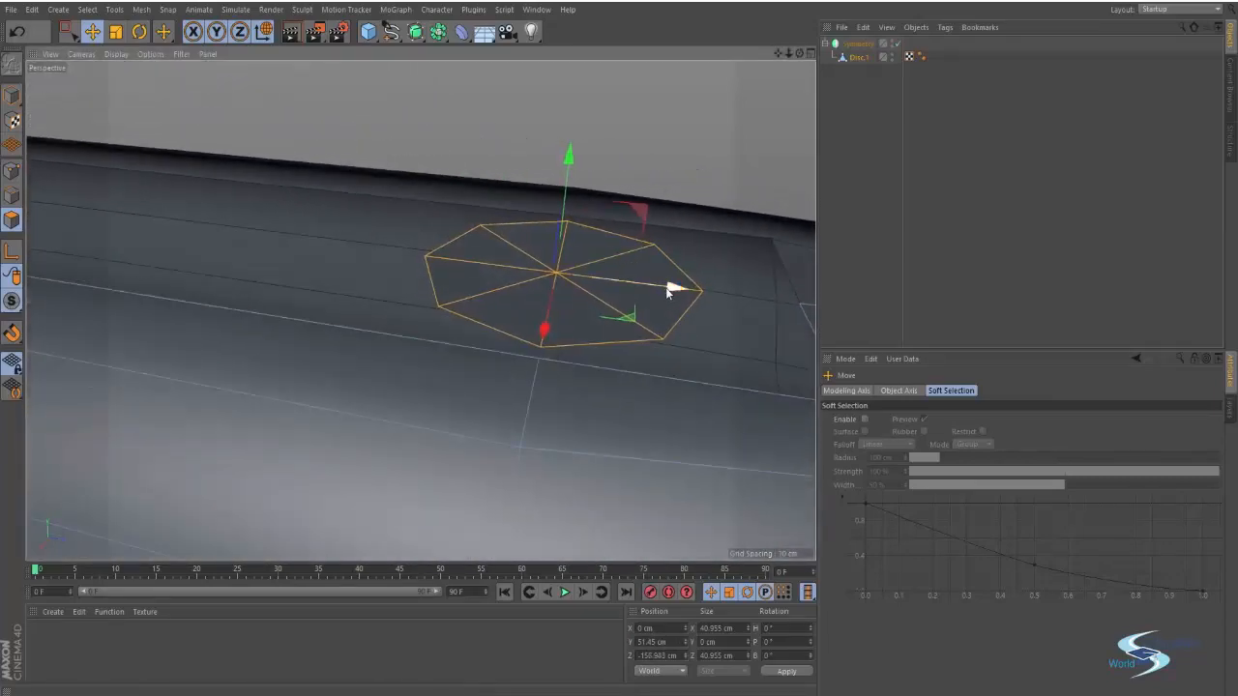
pyautogui.press('t')
pyautogui.moveTo(384, 204); pyautogui.dragTo(435, 188)
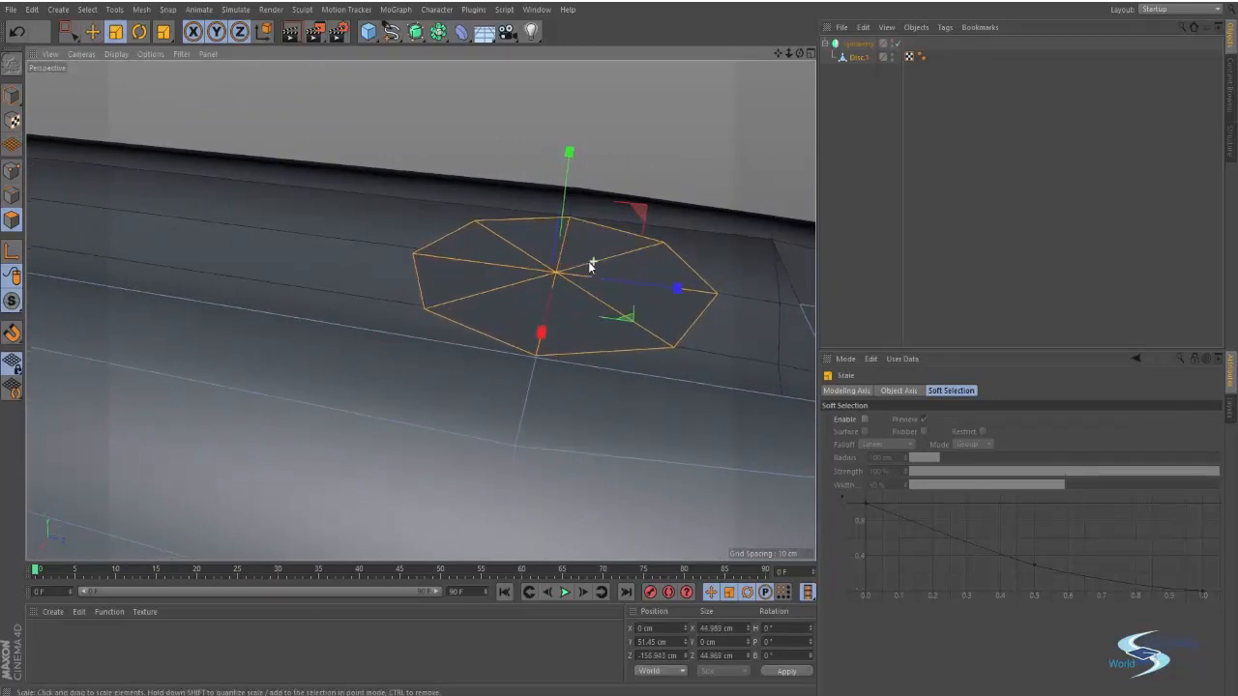
# Step: Shrink the disc to about 43.6 cm across with a narrow inset rim around its edge, and clear the selection
pyautogui.keyDown('alt'); pyautogui.moveTo(591, 261); pyautogui.dragTo(425, 295); pyautogui.keyUp('alt')
pyautogui.moveTo(522, 373); pyautogui.dragTo(493, 362)
pyautogui.press('e')
pyautogui.click(187, 198)
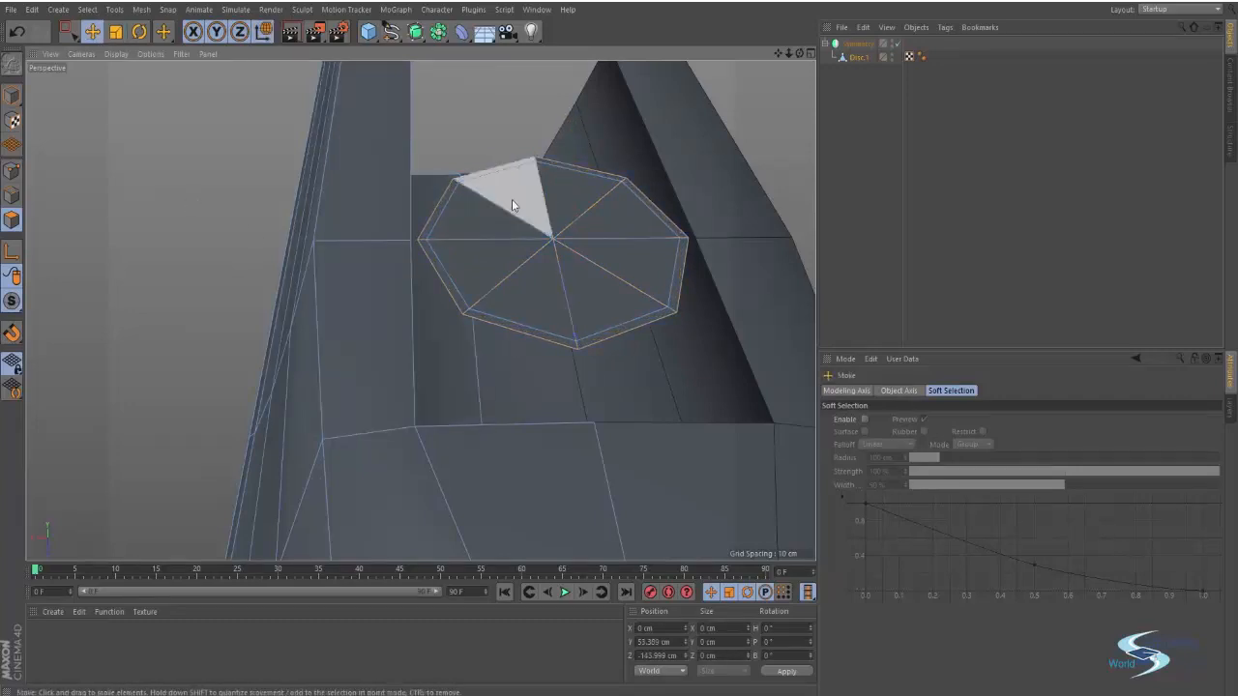
# Step: Select the four rear segments of the disc, rim included, and delete them
pyautogui.keyDown('alt'); pyautogui.moveTo(512, 200); pyautogui.dragTo(461, 226, button='middle'); pyautogui.keyUp('alt')
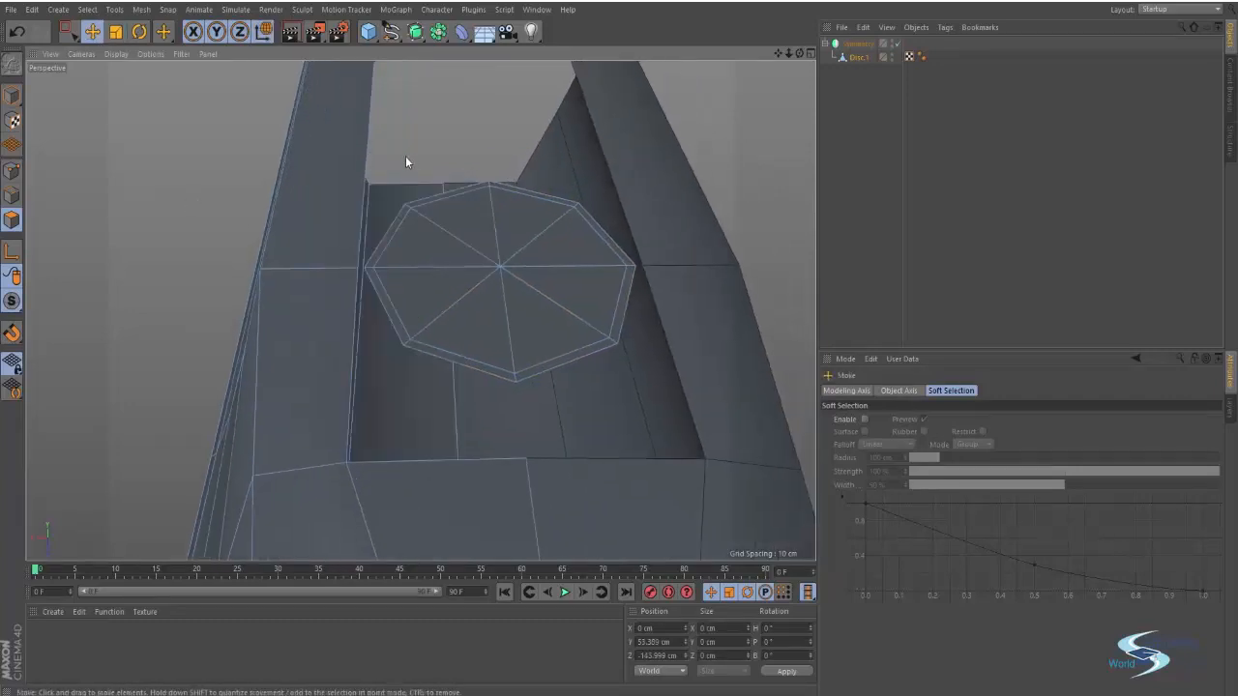
pyautogui.press('0')
pyautogui.moveTo(302, 107); pyautogui.dragTo(756, 285)
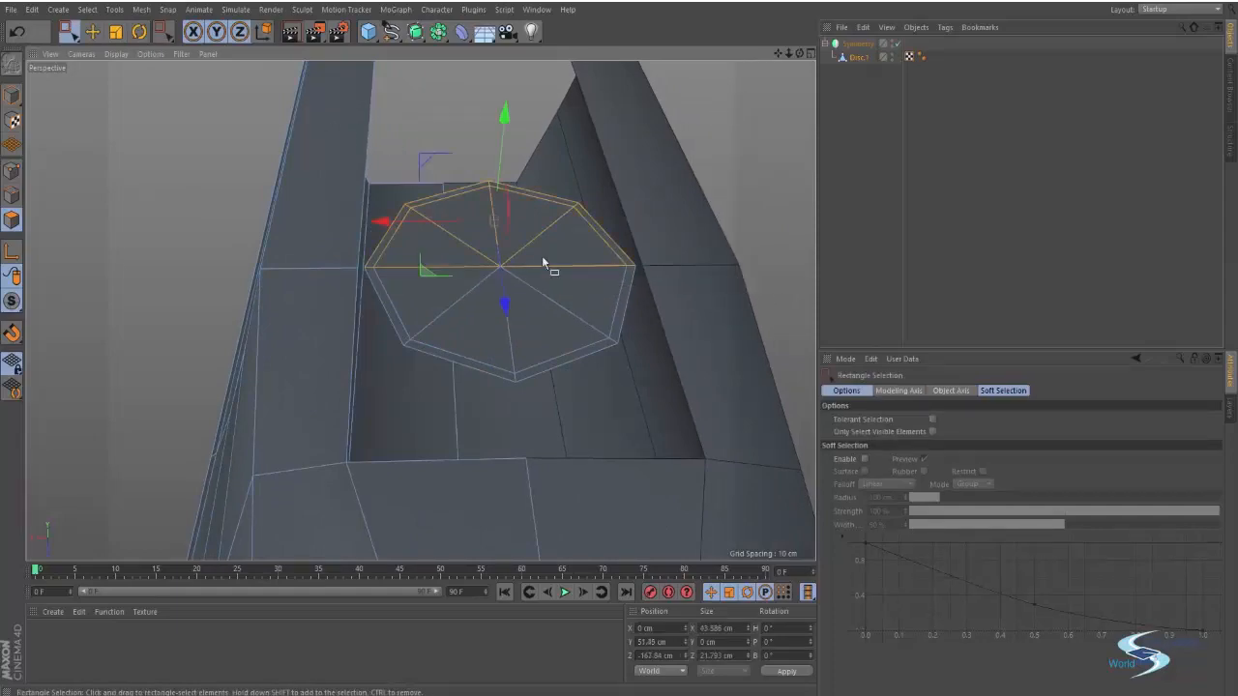
pyautogui.keyDown('alt'); pyautogui.moveTo(541, 257); pyautogui.dragTo(565, 190); pyautogui.keyUp('alt')
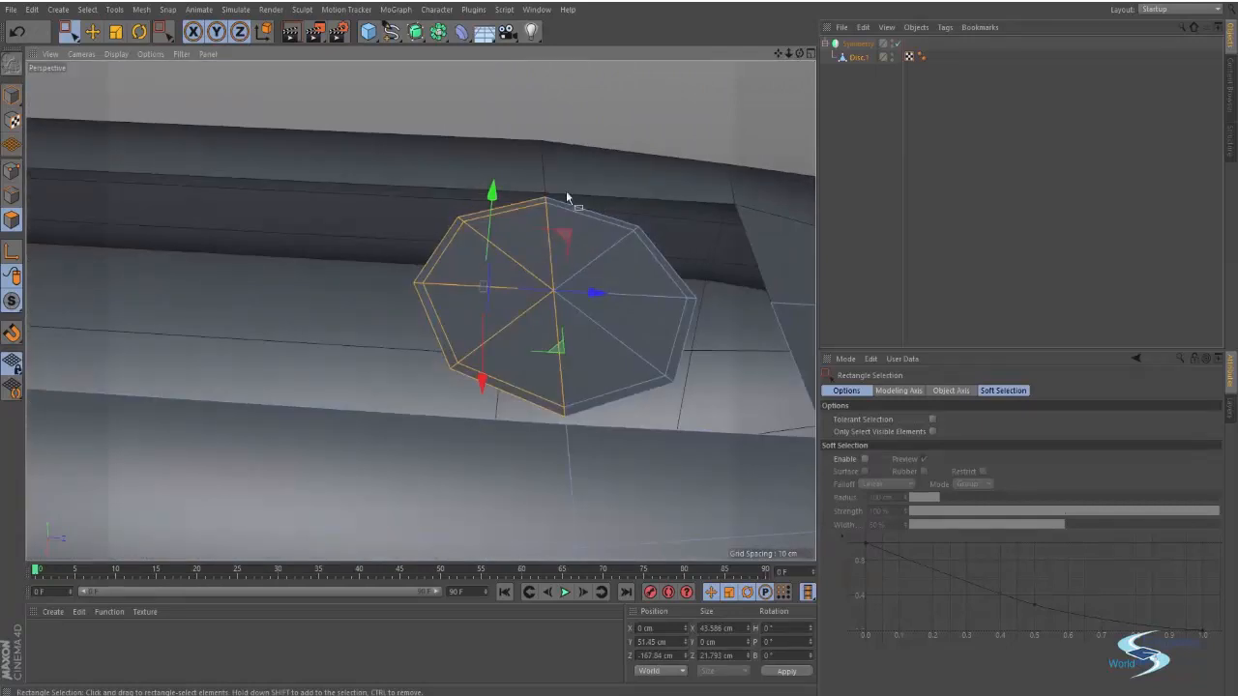
pyautogui.moveTo(491, 158); pyautogui.dragTo(466, 290)
pyautogui.press('Delete')
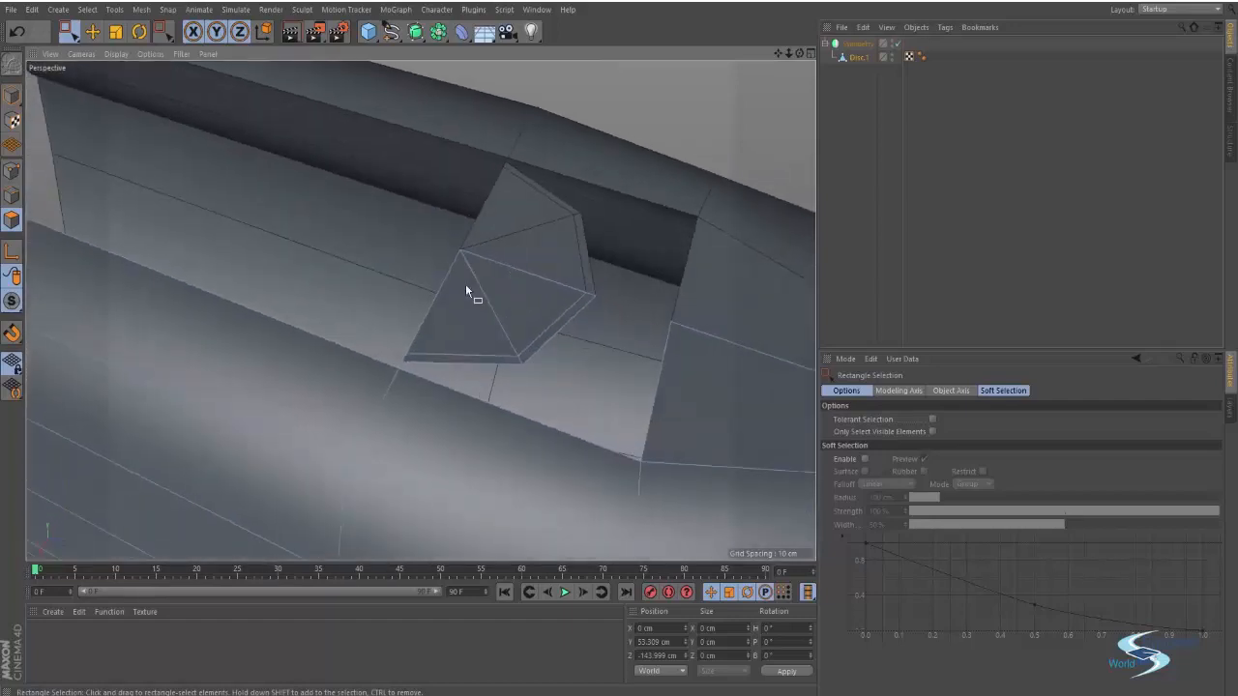
# Step: Weld the disc's foremost rim point onto the centre point of the deck edge ahead of it
pyautogui.press('e')
pyautogui.click(11, 171)
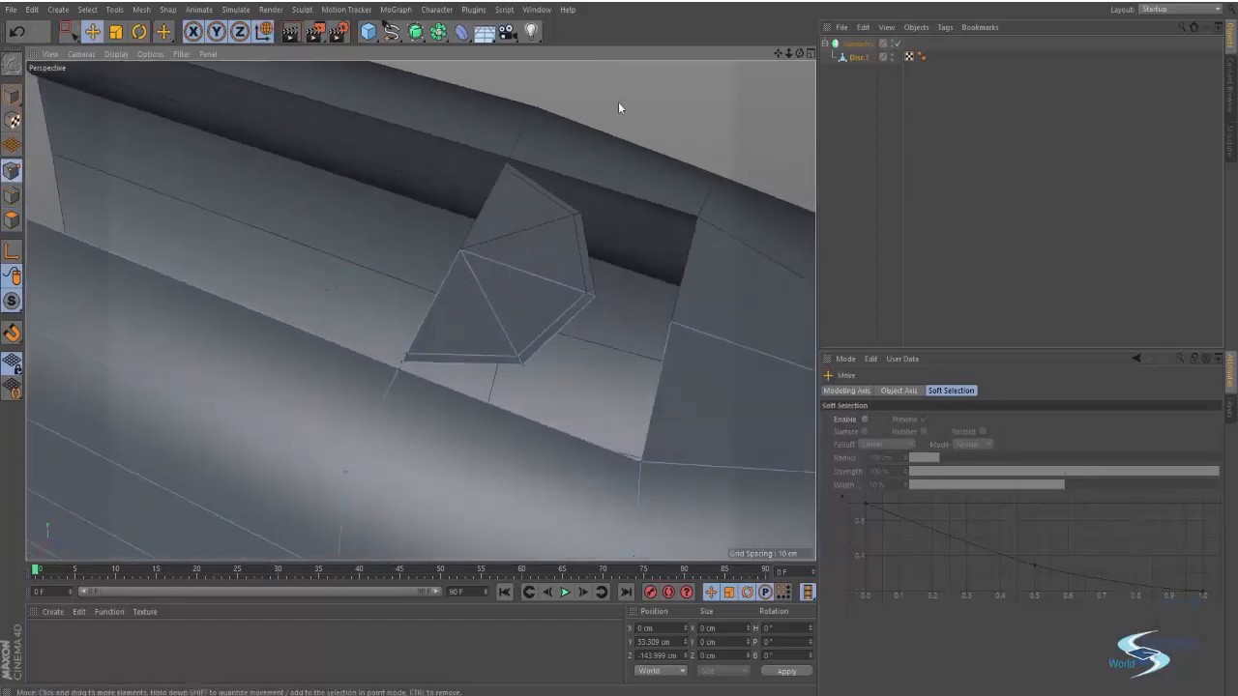
pyautogui.click(596, 294)
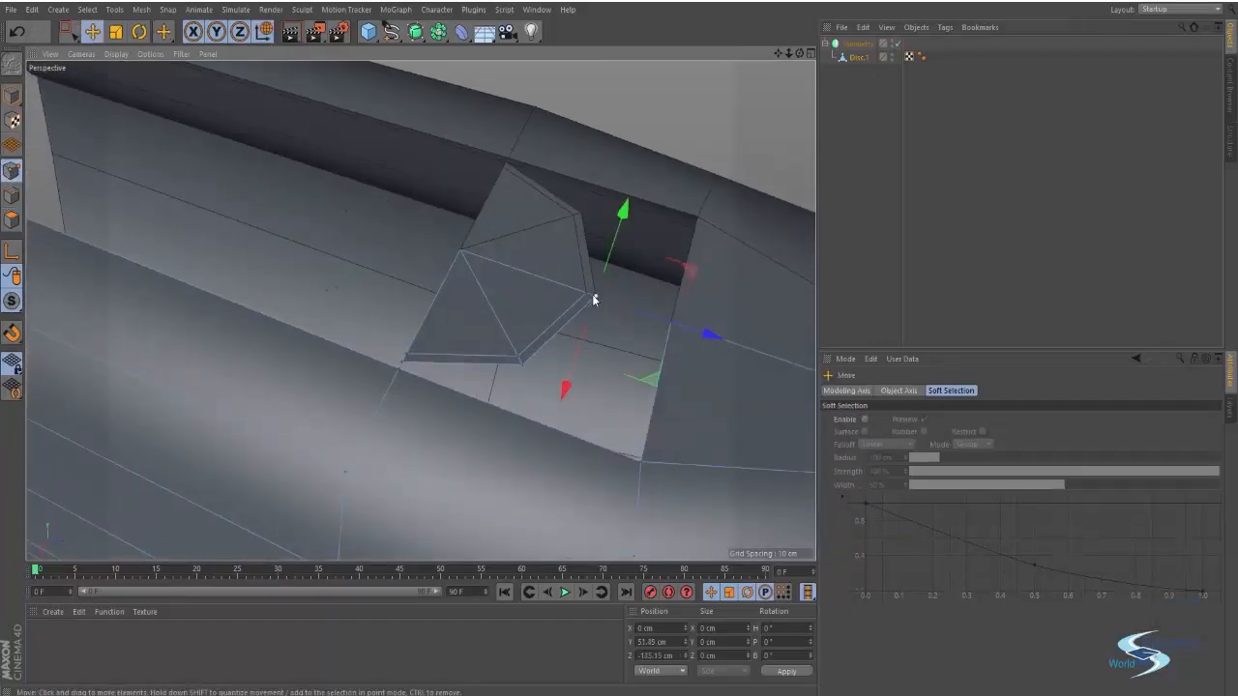
pyautogui.scroll(3, 707, 322)
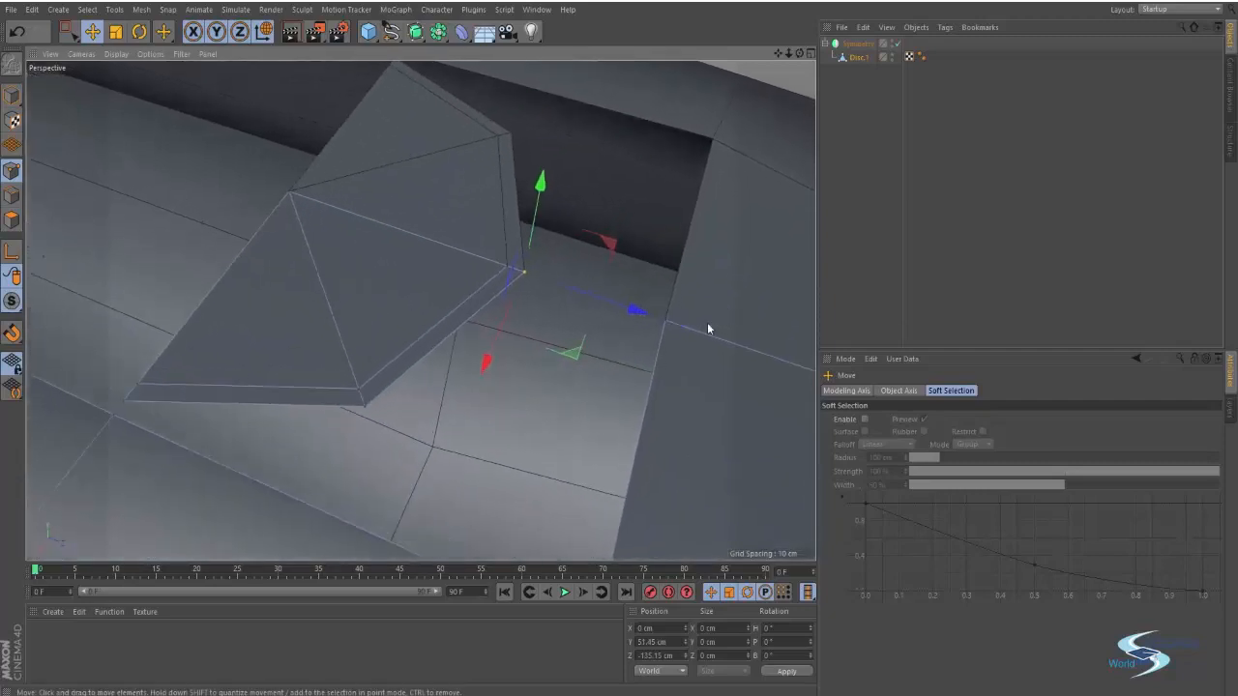
pyautogui.keyDown('shift'); pyautogui.click(666, 322); pyautogui.keyUp('shift')
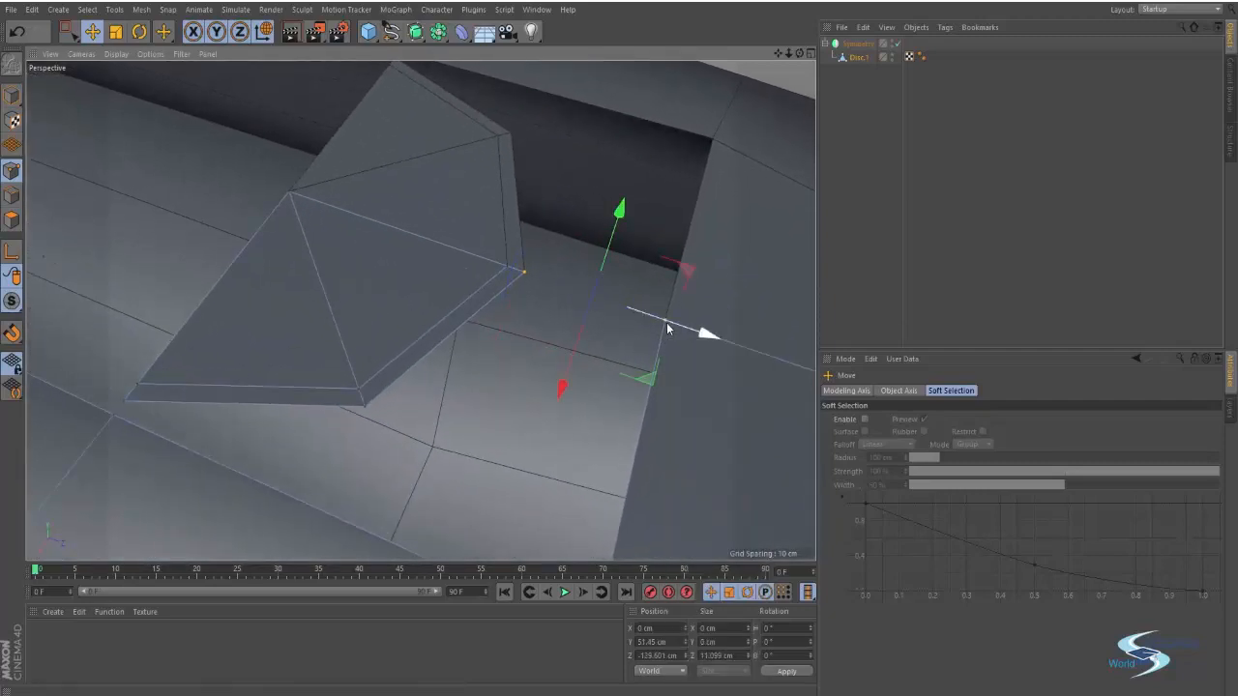
pyautogui.press('m')
pyautogui.press('q')
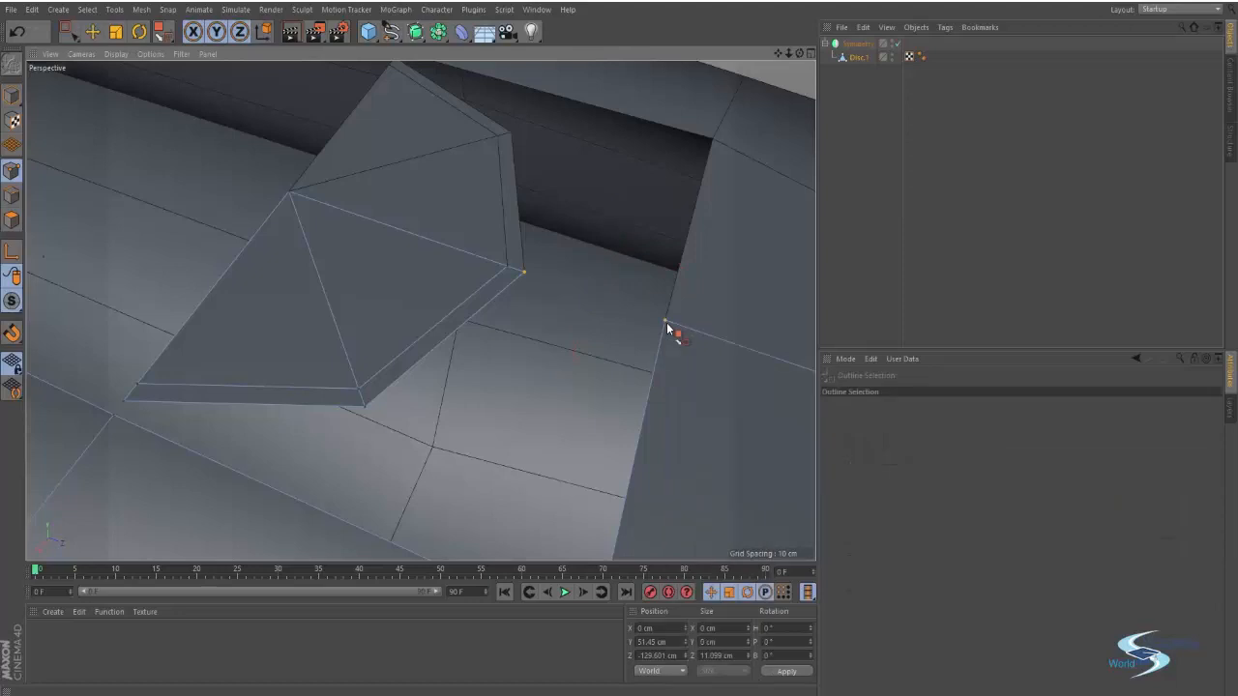
pyautogui.press('m')
pyautogui.press('q')
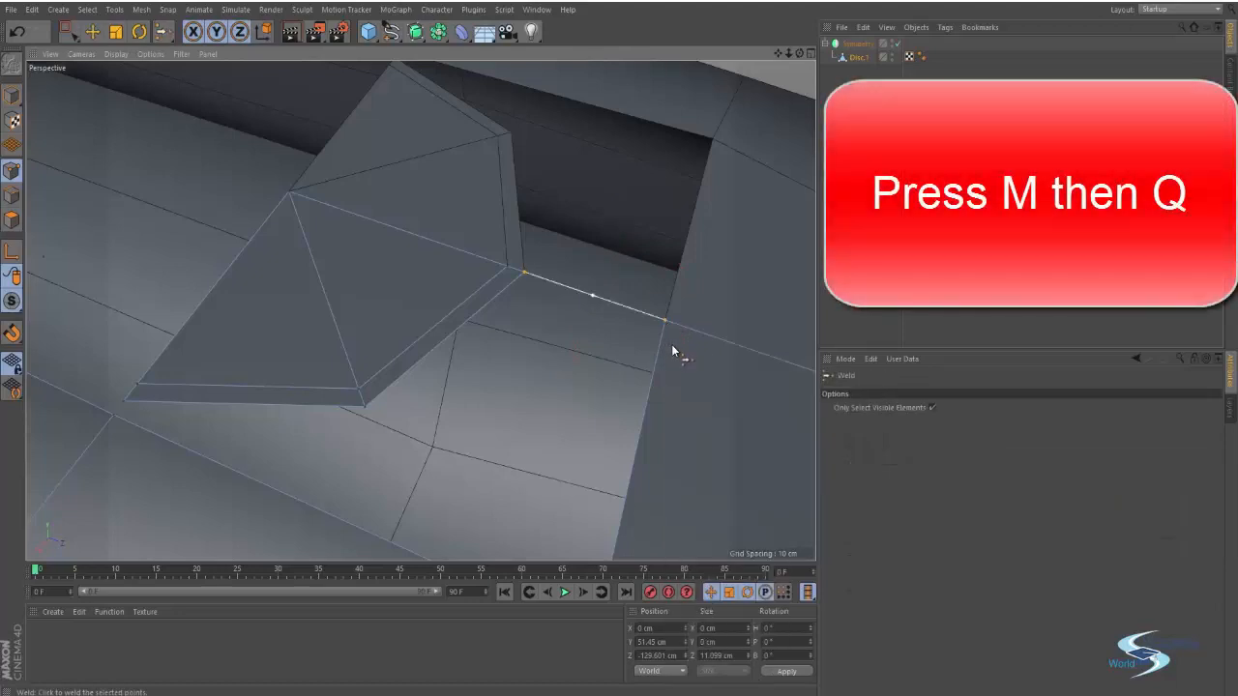
pyautogui.press('m')
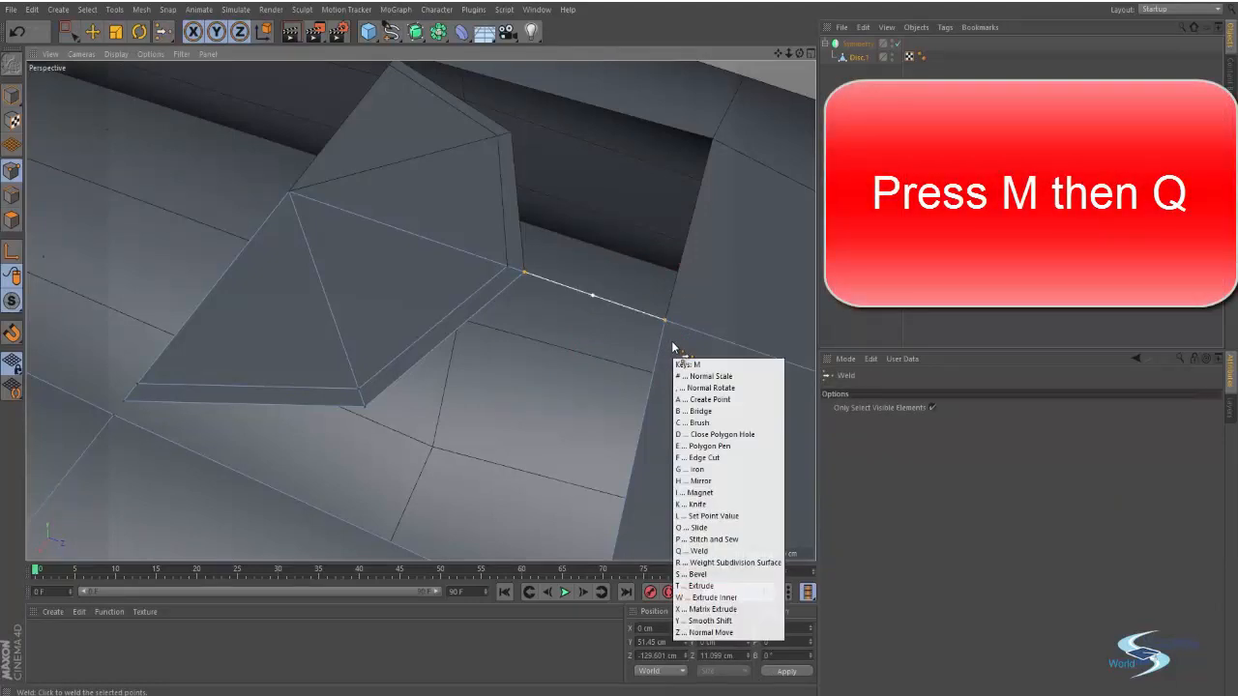
pyautogui.press('q')
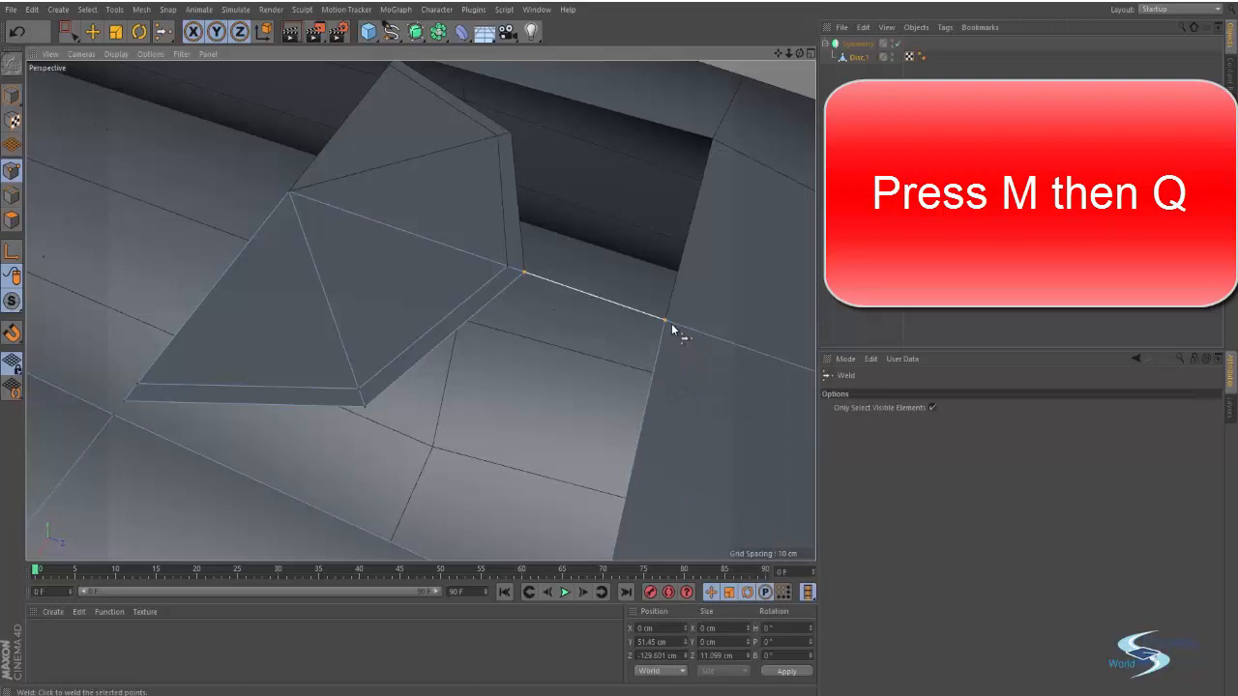
pyautogui.keyDown('alt'); pyautogui.moveTo(663, 319); pyautogui.dragTo(627, 286); pyautogui.keyUp('alt')
# Step: Weld the disc's diagonal front rim point onto the outer corner point of the deck edge
pyautogui.press('0')
pyautogui.moveTo(402, 230); pyautogui.dragTo(579, 345)
pyautogui.press('m')
pyautogui.press('q')
pyautogui.click(548, 330)
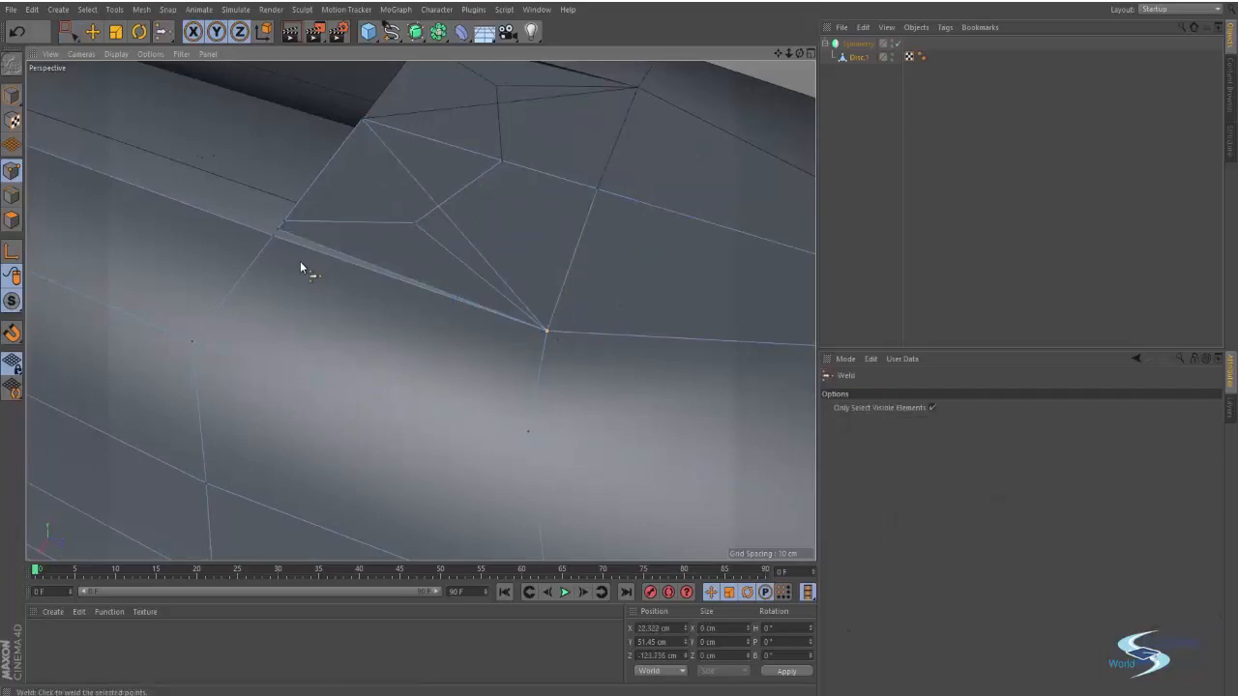
# Step: Weld the disc's outermost side rim point onto the neighbouring point of the hull's side rail
pyautogui.press('0')
pyautogui.moveTo(295, 256); pyautogui.dragTo(274, 246)
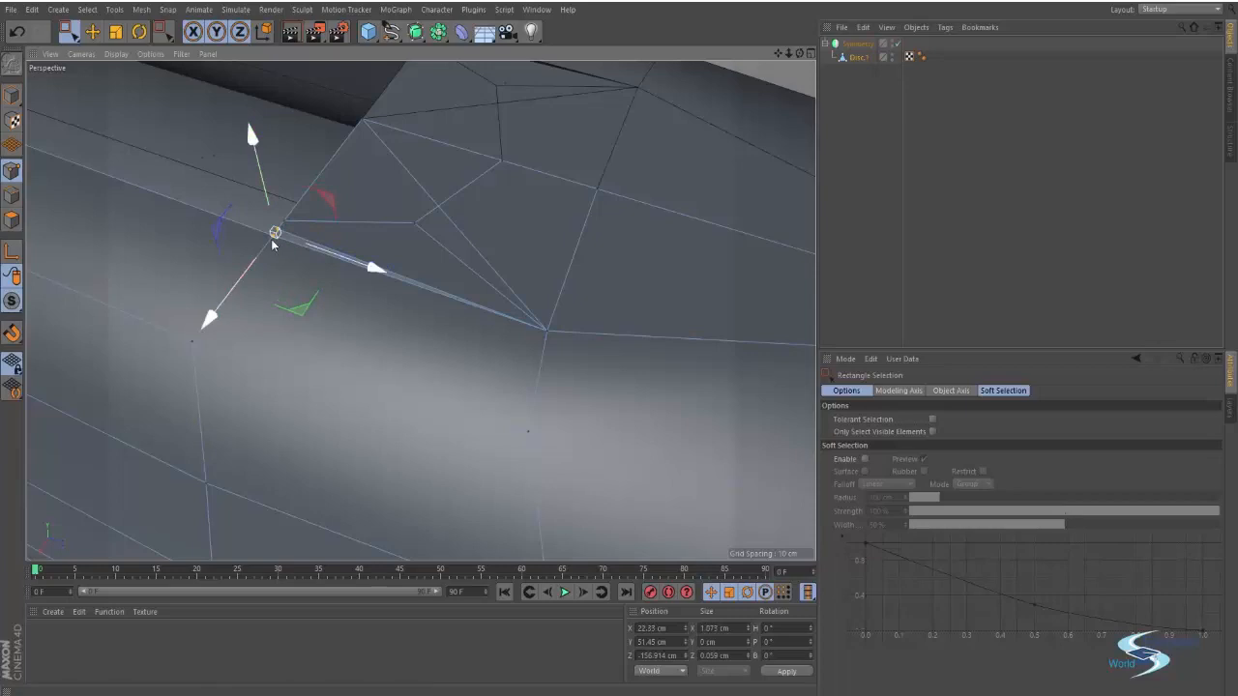
pyautogui.press('m')
pyautogui.press('q')
pyautogui.click(276, 233)
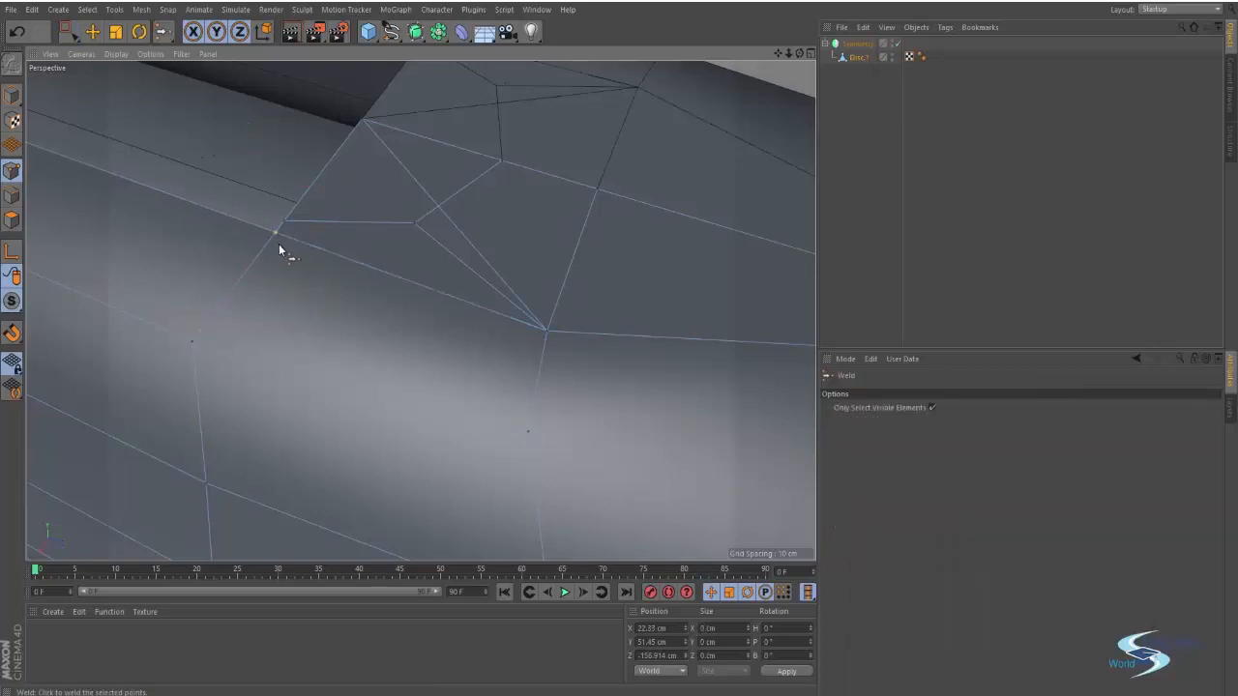
# Step: Delete the two triangular disc polygons covering the socket opening, keeping the surrounding rim polygons
pyautogui.press('e')
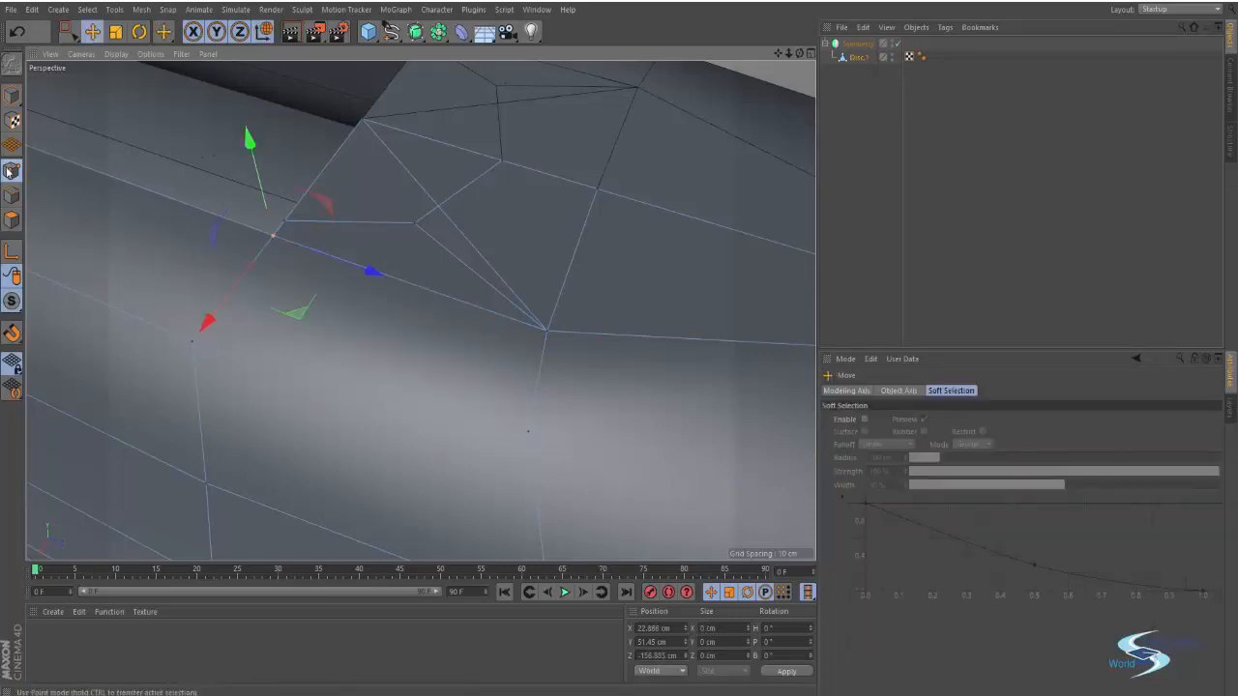
pyautogui.click(11, 220)
pyautogui.click(341, 154)
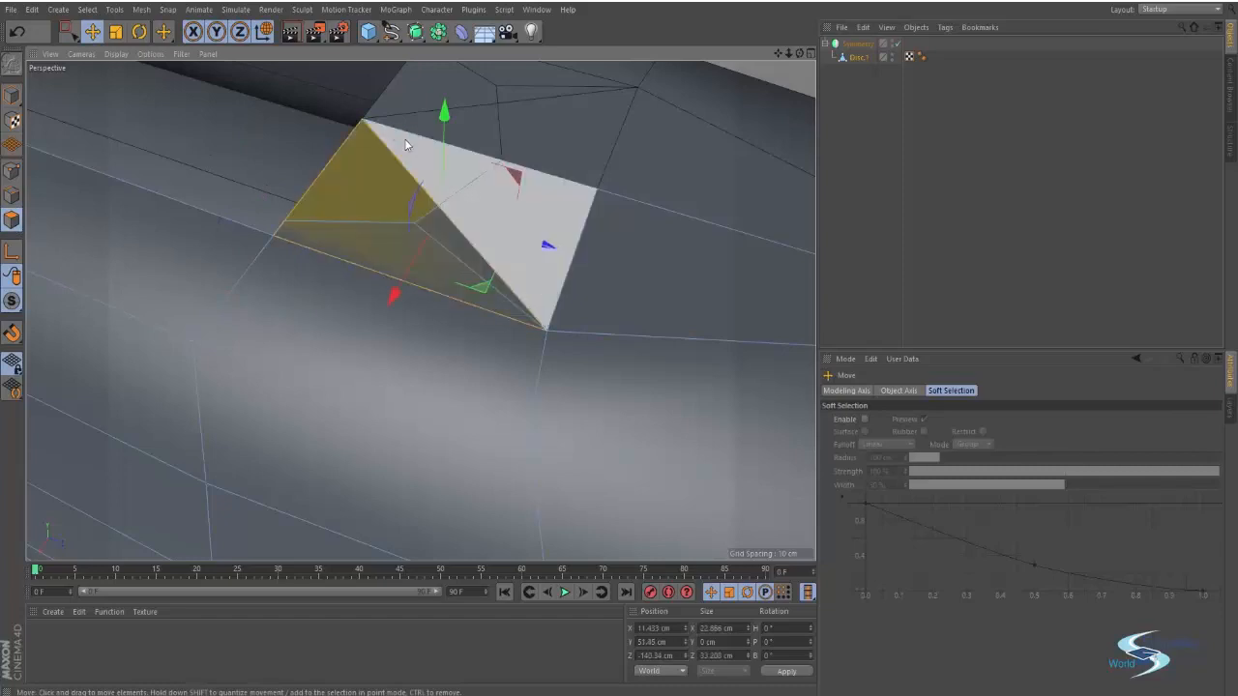
pyautogui.hotkey('ctrl', 'a')
pyautogui.click(405, 141)
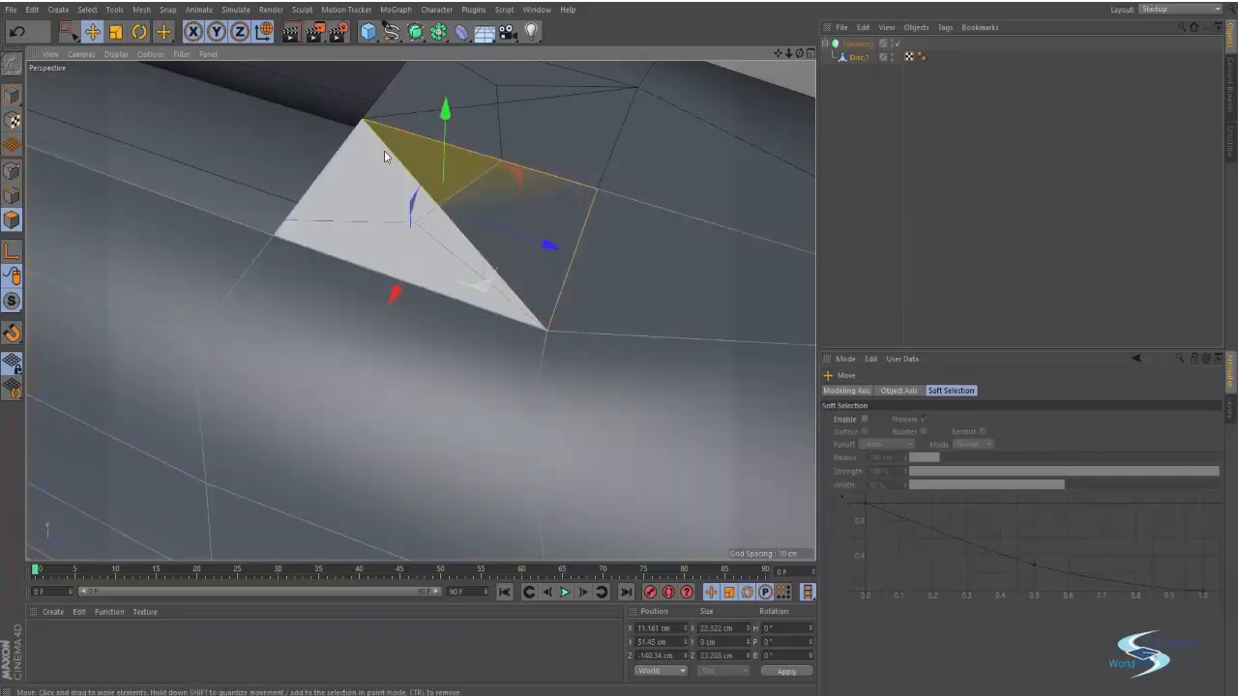
pyautogui.press('Delete')
pyautogui.click(373, 178)
pyautogui.press('Delete')
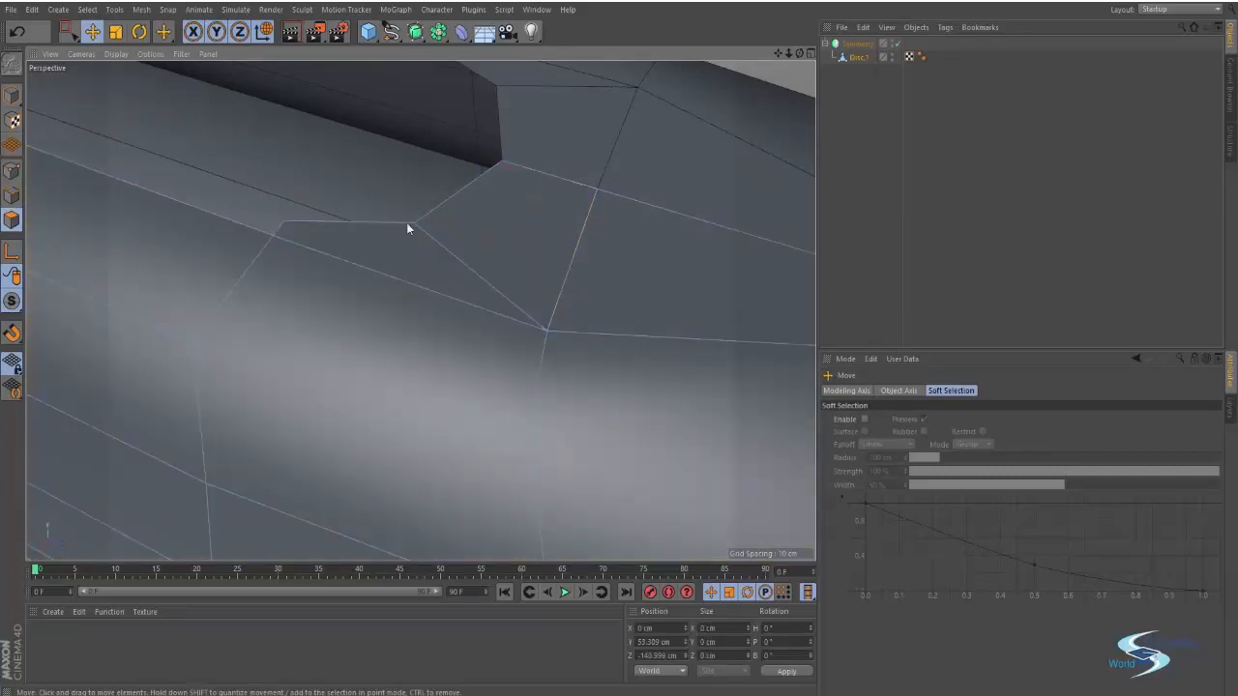
# Step: Examine the opened droid socket and its rim on the deck from above and from the side
pyautogui.keyDown('alt'); pyautogui.moveTo(527, 210); pyautogui.dragTo(384, 248); pyautogui.keyUp('alt')
pyautogui.scroll(-7, 381, 232)
pyautogui.keyDown('alt'); pyautogui.moveTo(377, 232); pyautogui.dragTo(388, 287, button='middle'); pyautogui.keyUp('alt')
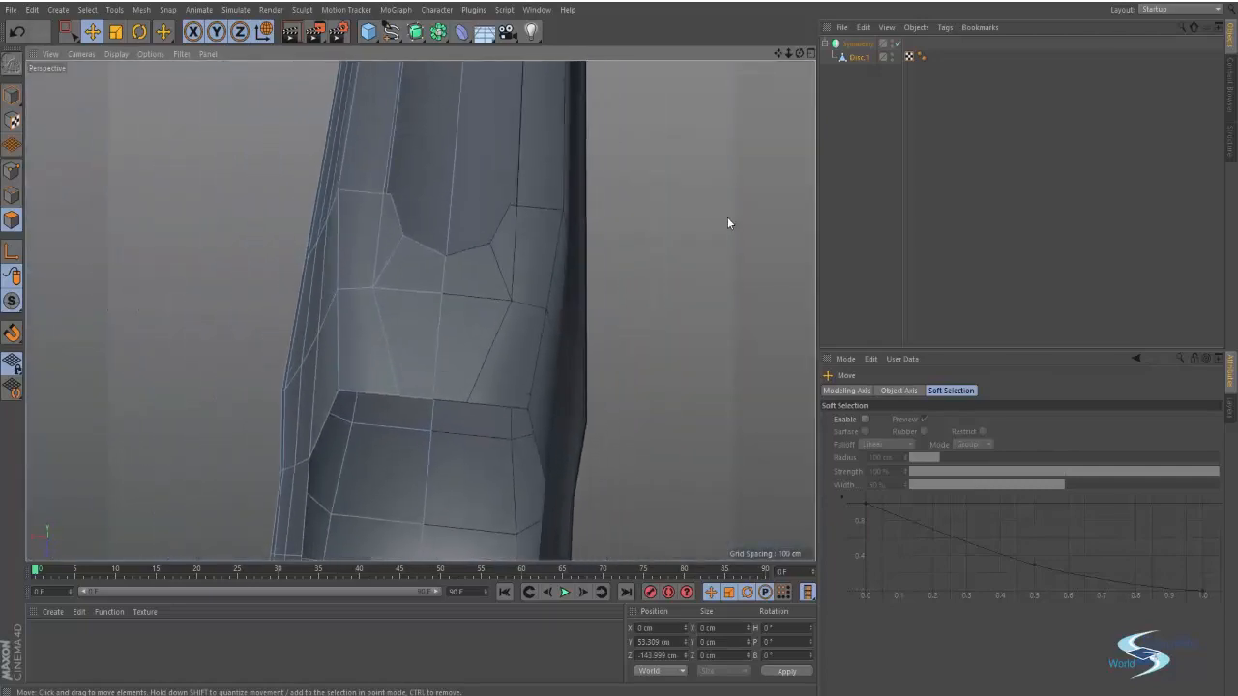
pyautogui.keyDown('alt'); pyautogui.moveTo(366, 215); pyautogui.dragTo(529, 185); pyautogui.keyUp('alt')
pyautogui.keyDown('alt'); pyautogui.moveTo(339, 207); pyautogui.dragTo(378, 200, button='right'); pyautogui.keyUp('alt')
pyautogui.keyDown('alt'); pyautogui.moveTo(338, 225); pyautogui.dragTo(444, 258, button='middle'); pyautogui.keyUp('alt')
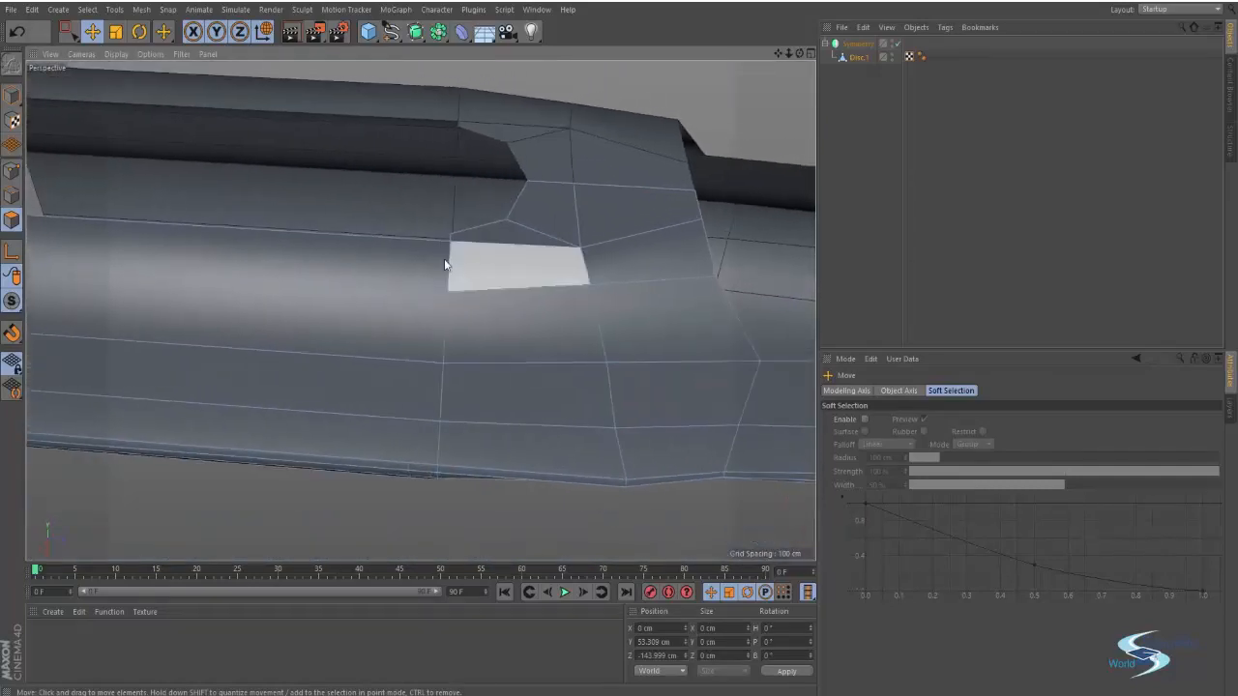
pyautogui.keyDown('alt'); pyautogui.moveTo(444, 258); pyautogui.dragTo(250, 183); pyautogui.keyUp('alt')
# Step: Copy the X position of the socket rim's inner corner point beside the side rail
pyautogui.click(13, 195)
pyautogui.click(372, 263)
pyautogui.keyDown('alt'); pyautogui.moveTo(345, 323); pyautogui.dragTo(388, 301, button='right'); pyautogui.keyUp('alt')
pyautogui.keyDown('alt'); pyautogui.moveTo(358, 299); pyautogui.dragTo(385, 311, button='middle'); pyautogui.keyUp('alt')
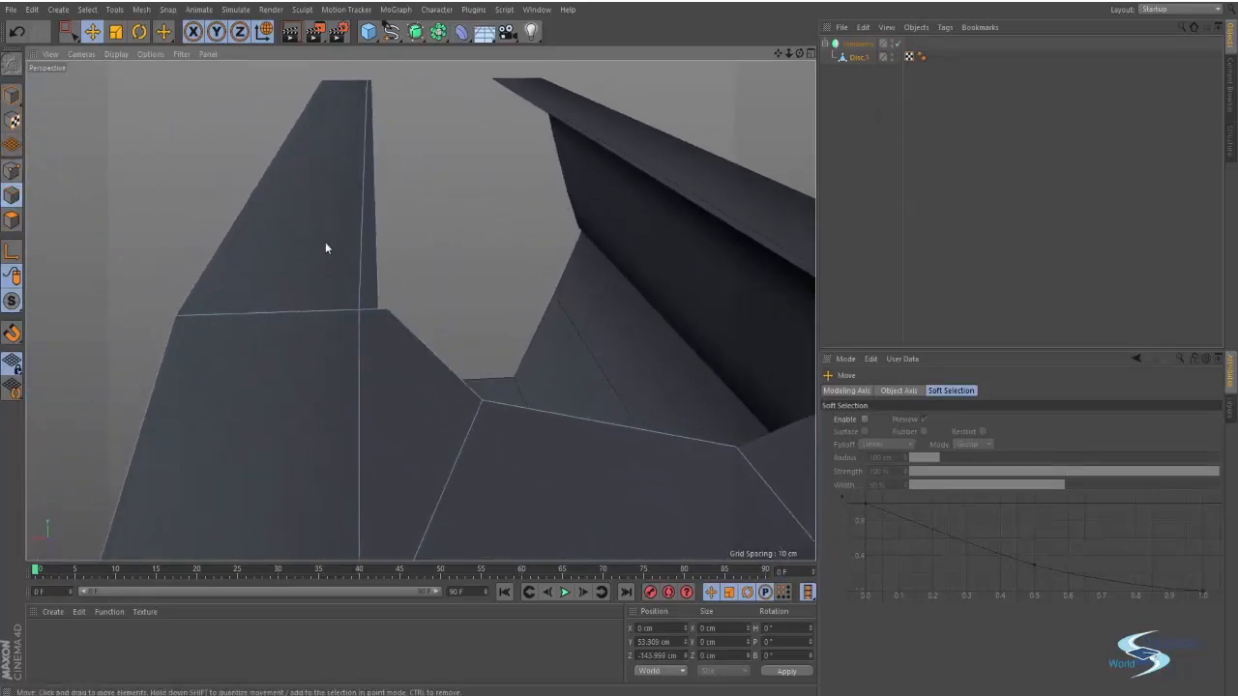
pyautogui.click(16, 170)
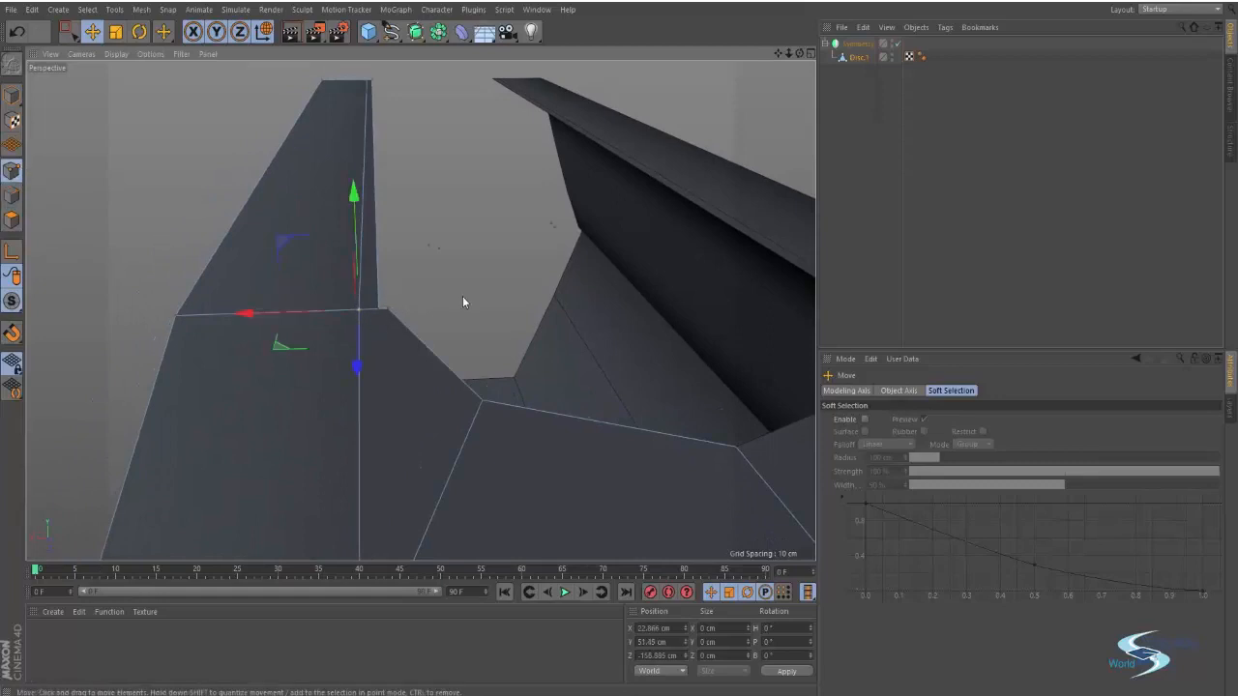
pyautogui.click(388, 310)
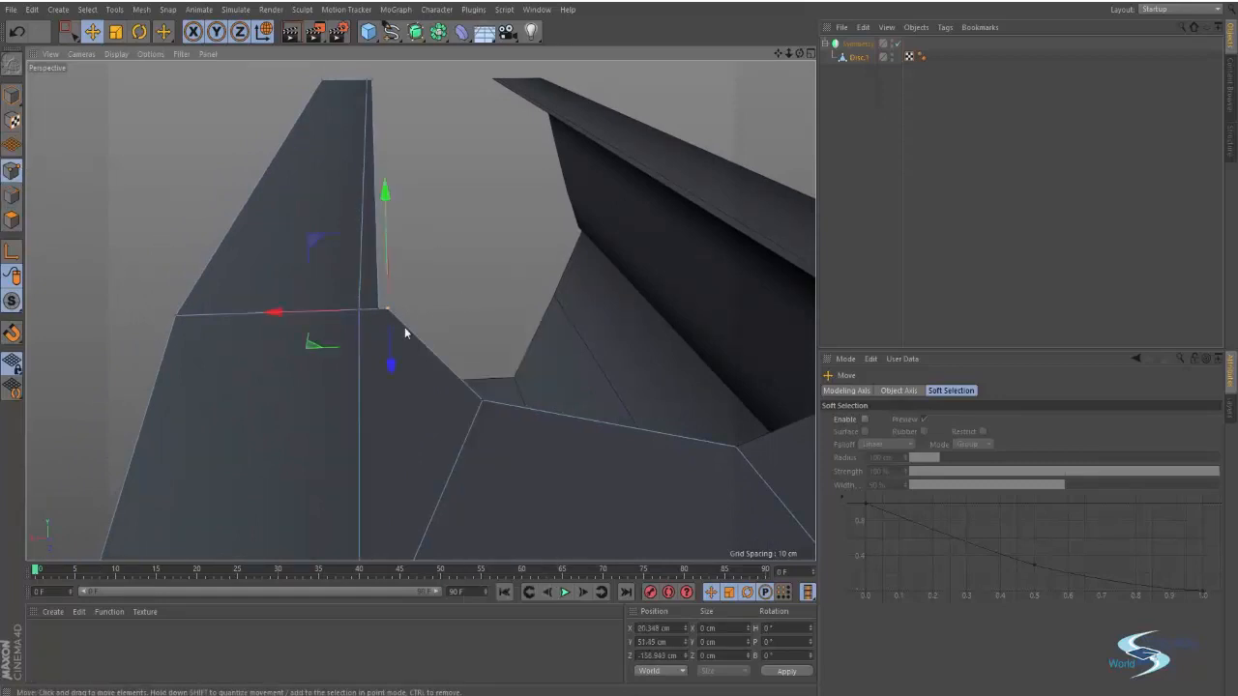
pyautogui.doubleClick(661, 627)
pyautogui.hotkey('ctrl', 'c')
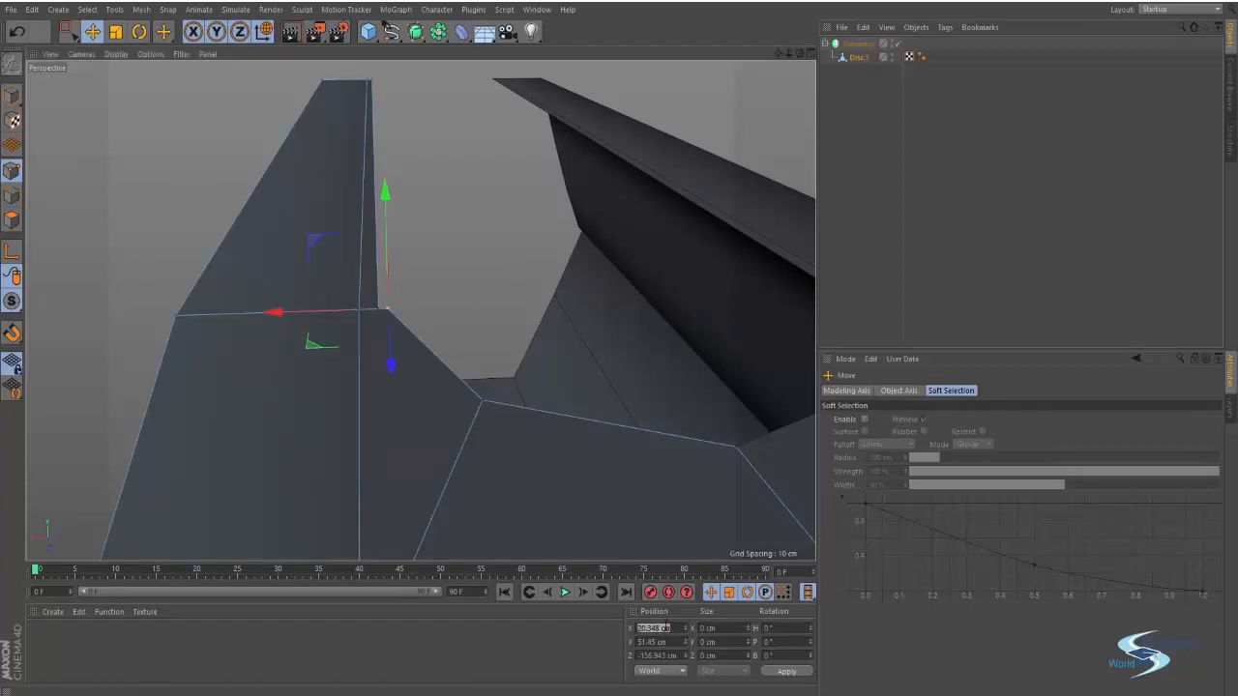
# Step: Set the X position of the side rail's inner edge to the copied 20.348 cm
pyautogui.click(12, 194)
pyautogui.click(376, 246)
pyautogui.click(645, 627)
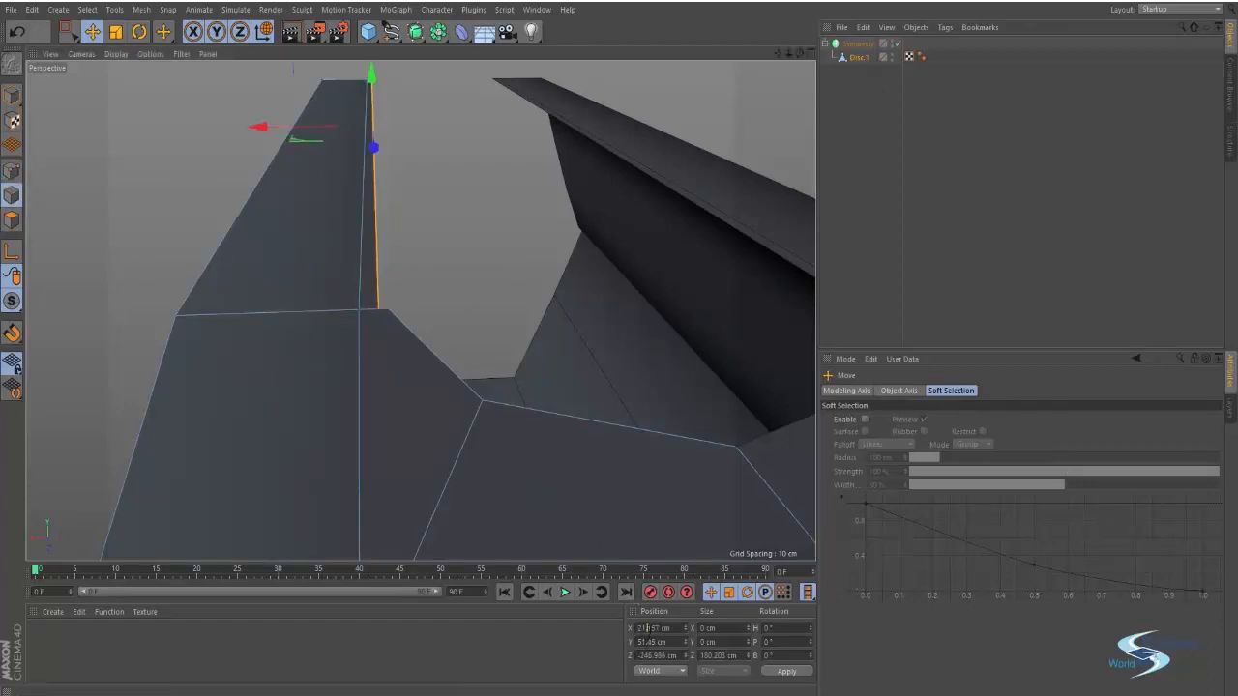
pyautogui.hotkey('ctrl', 'a')
pyautogui.hotkey('ctrl', 'v')
pyautogui.press('Return')
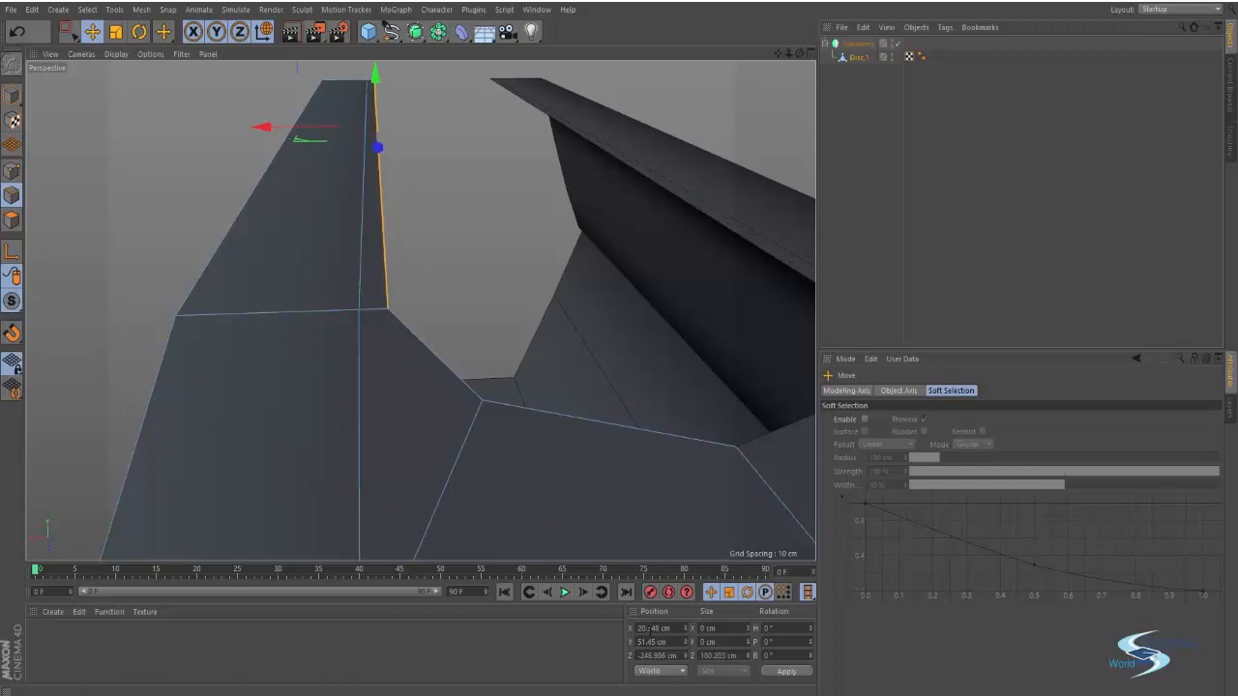
# Step: Move the front end point of the rail's inner edge about 3.3 cm back along Z, away from the socket rim's corner point
pyautogui.click(465, 284)
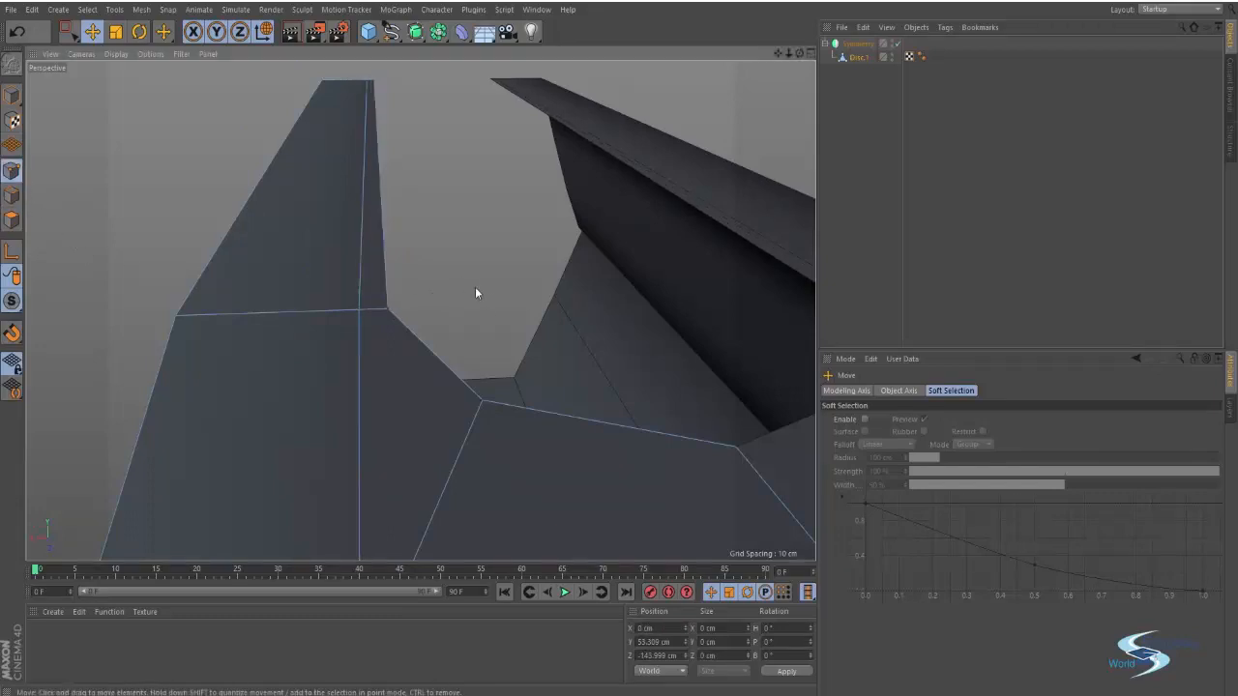
pyautogui.press('u')
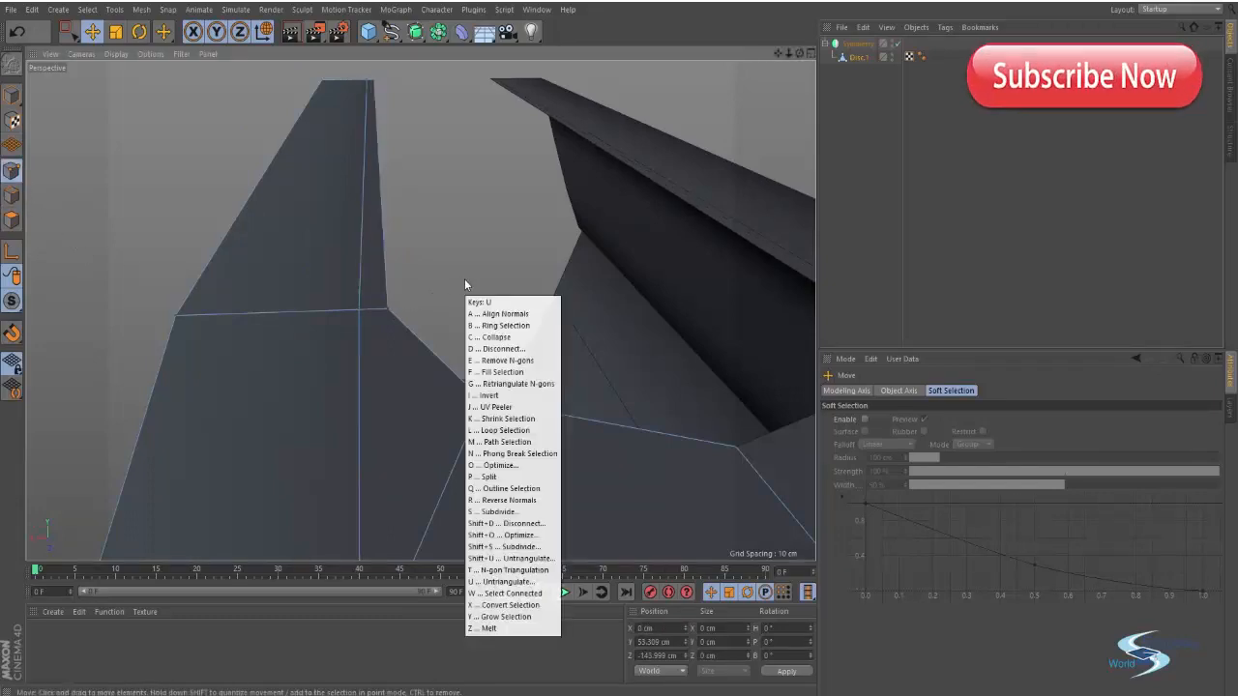
pyautogui.click(388, 309)
pyautogui.keyDown('alt'); pyautogui.moveTo(354, 354); pyautogui.dragTo(473, 415); pyautogui.keyUp('alt')
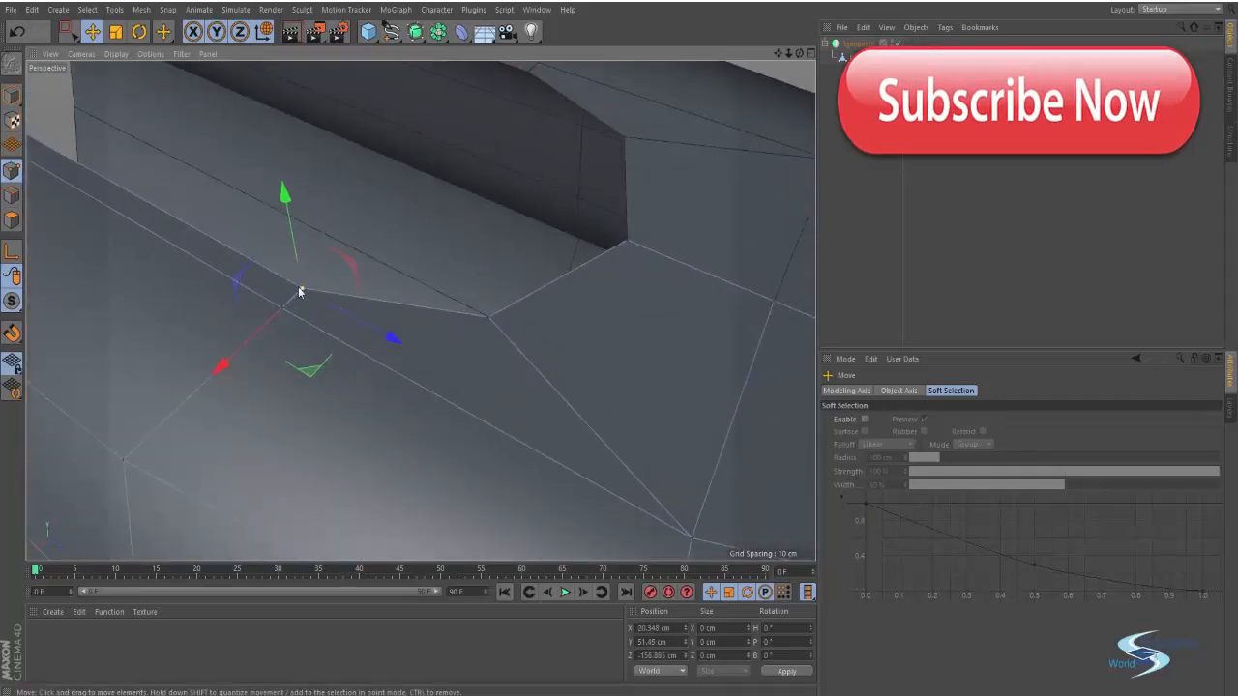
pyautogui.scroll(3, 301, 291)
pyautogui.moveTo(326, 294); pyautogui.dragTo(393, 315)
pyautogui.click(238, 189)
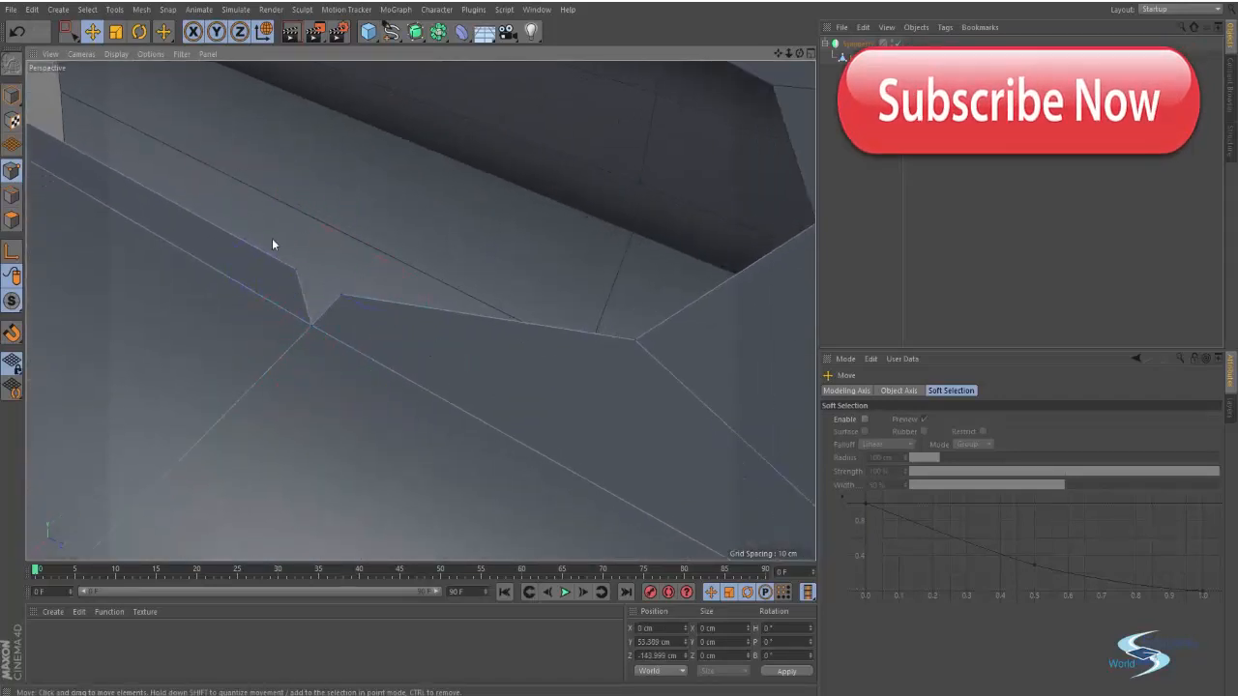
# Step: Select the rail's inner end point and the socket rim's corner point and weld them at the rim corner
pyautogui.moveTo(279, 246); pyautogui.dragTo(390, 320)
pyautogui.rightClick(390, 320)
pyautogui.click(425, 522)
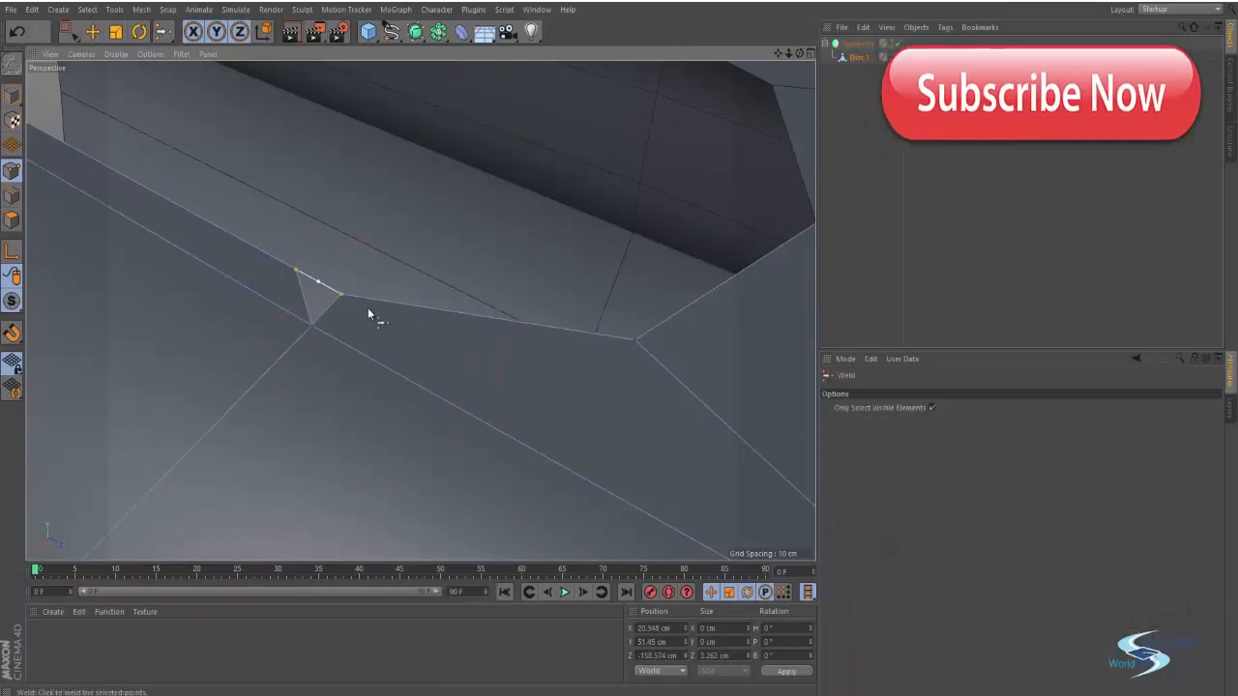
pyautogui.click(343, 295)
# Step: Examine the whole fuselage and the transition between the side rail and the droid socket
pyautogui.keyDown('alt'); pyautogui.moveTo(353, 291); pyautogui.dragTo(200, 408, button='right'); pyautogui.keyUp('alt')
pyautogui.press('e')
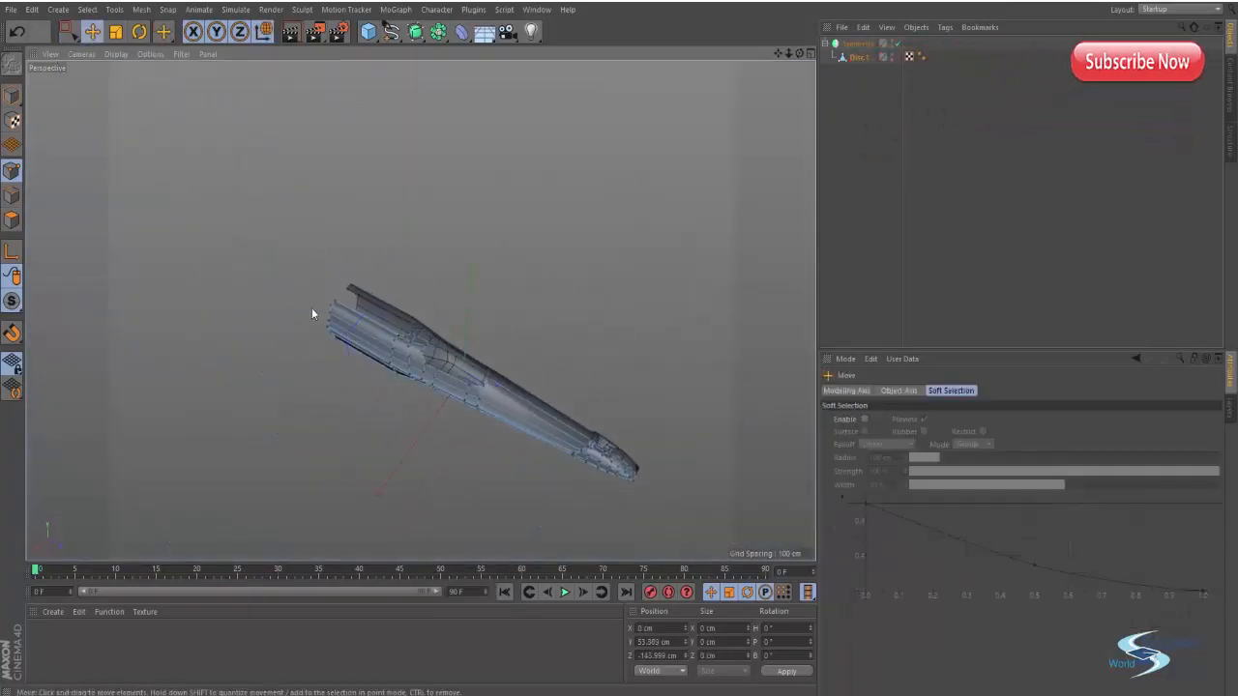
pyautogui.keyDown('alt'); pyautogui.moveTo(392, 329); pyautogui.dragTo(549, 314, button='right'); pyautogui.keyUp('alt')
pyautogui.keyDown('alt'); pyautogui.moveTo(537, 411); pyautogui.dragTo(430, 309, button='middle'); pyautogui.keyUp('alt')
pyautogui.keyDown('alt'); pyautogui.moveTo(444, 318); pyautogui.dragTo(602, 261); pyautogui.keyUp('alt')
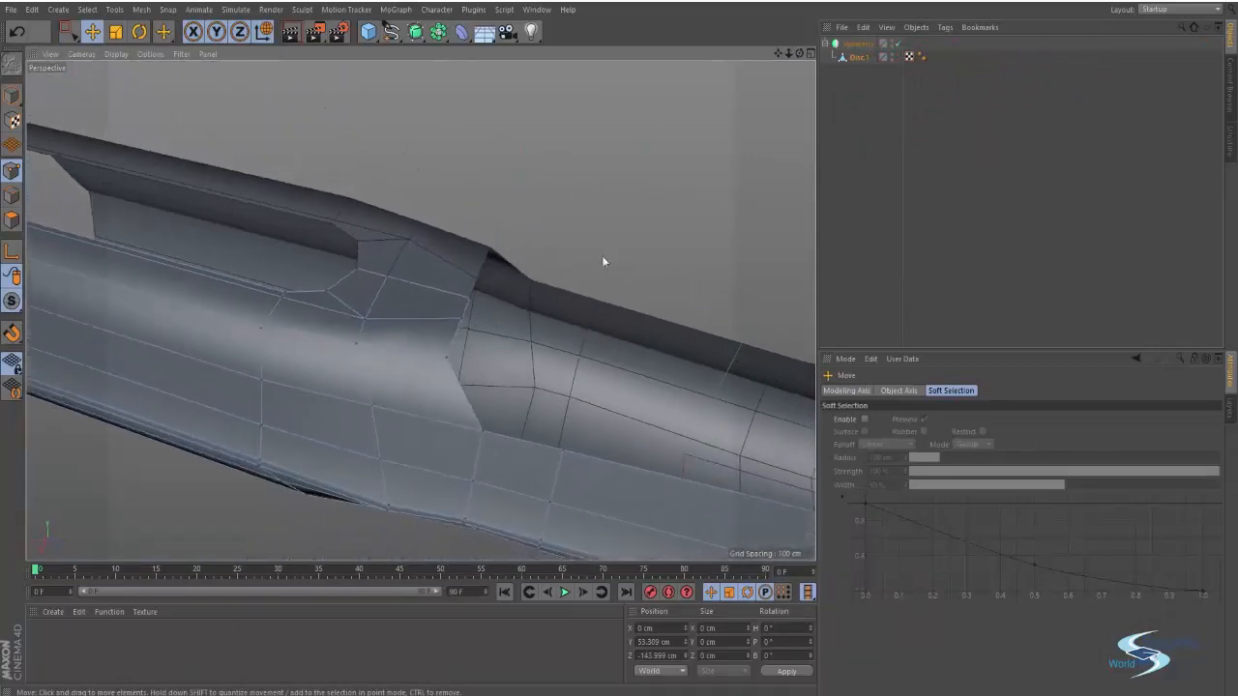
# Step: Check the transition between the side rail and droid socket against the X-wing reference image
pyautogui.click(828, 129)
pyautogui.keyDown('alt'); pyautogui.moveTo(355, 239); pyautogui.dragTo(428, 258); pyautogui.keyUp('alt')
pyautogui.hotkey('alt', 'Tab')
pyautogui.hotkey('alt', 'Tab')
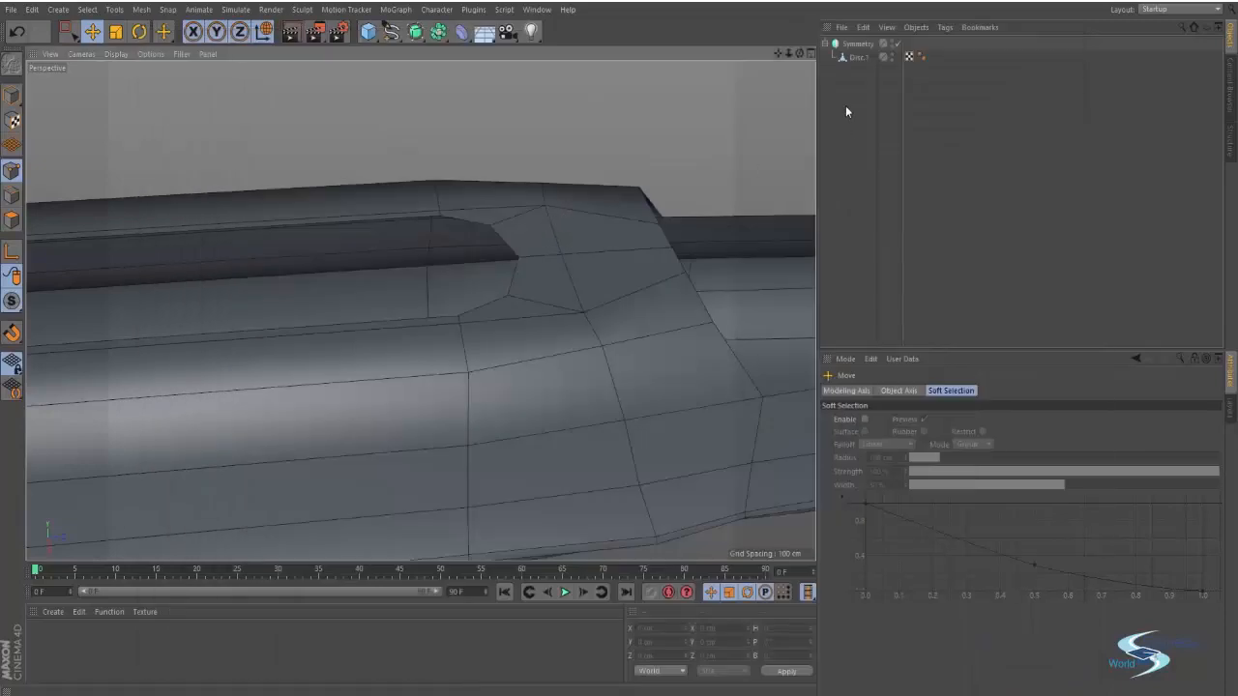
# Step: Select the inner edge running along the droid socket rim and side rail, and extrude it straight down to about Y 45.4 cm
pyautogui.click(853, 60)
pyautogui.keyDown('alt'); pyautogui.moveTo(545, 280); pyautogui.dragTo(698, 300); pyautogui.keyUp('alt')
pyautogui.click(12, 195)
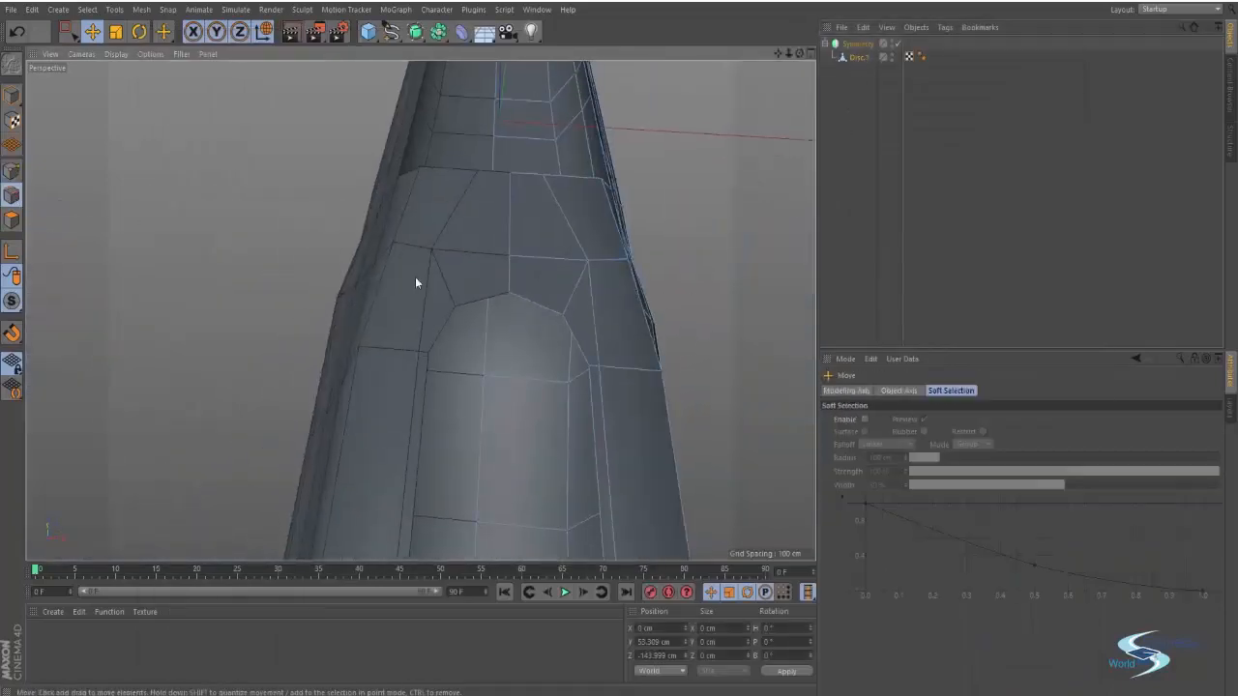
pyautogui.doubleClick(538, 308)
pyautogui.keyDown('alt'); pyautogui.moveTo(539, 322); pyautogui.dragTo(636, 283); pyautogui.keyUp('alt')
pyautogui.moveTo(730, 201); pyautogui.dragTo(365, 209)
pyautogui.moveTo(525, 196); pyautogui.dragTo(520, 198)
pyautogui.keyDown('alt'); pyautogui.moveTo(520, 197); pyautogui.dragTo(580, 308); pyautogui.keyUp('alt')
pyautogui.hotkey('alt', 'Tab')
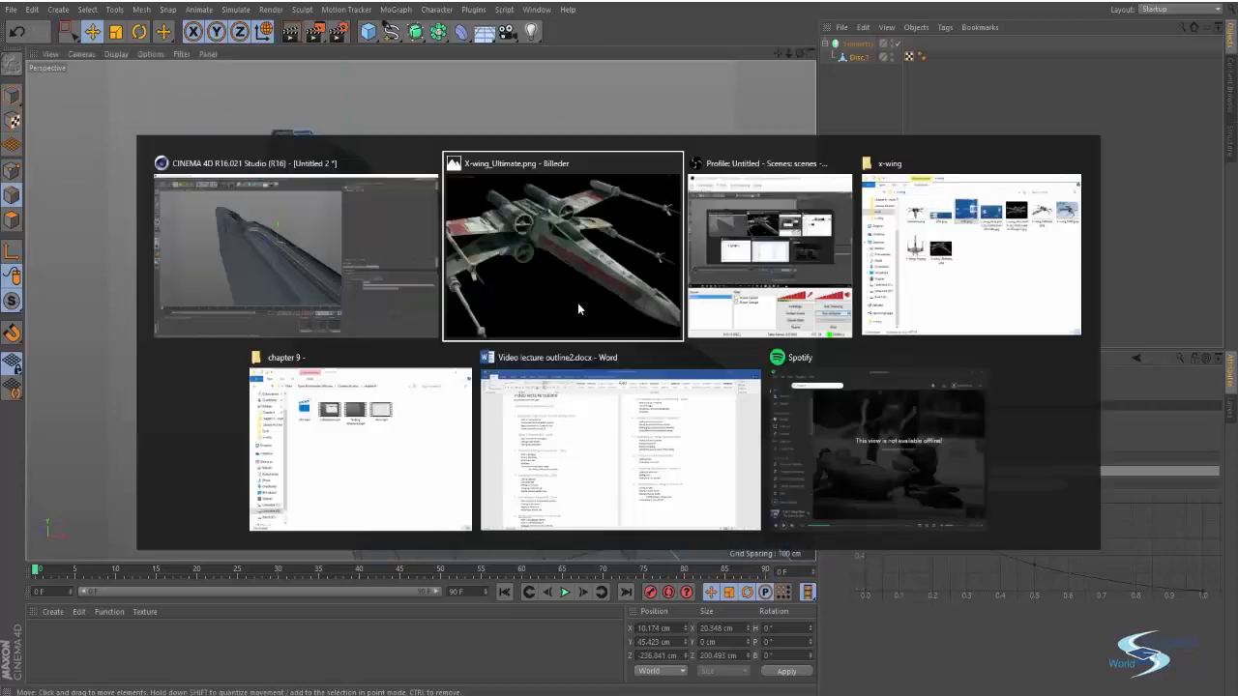
pyautogui.hotkey('alt', 'Tab')
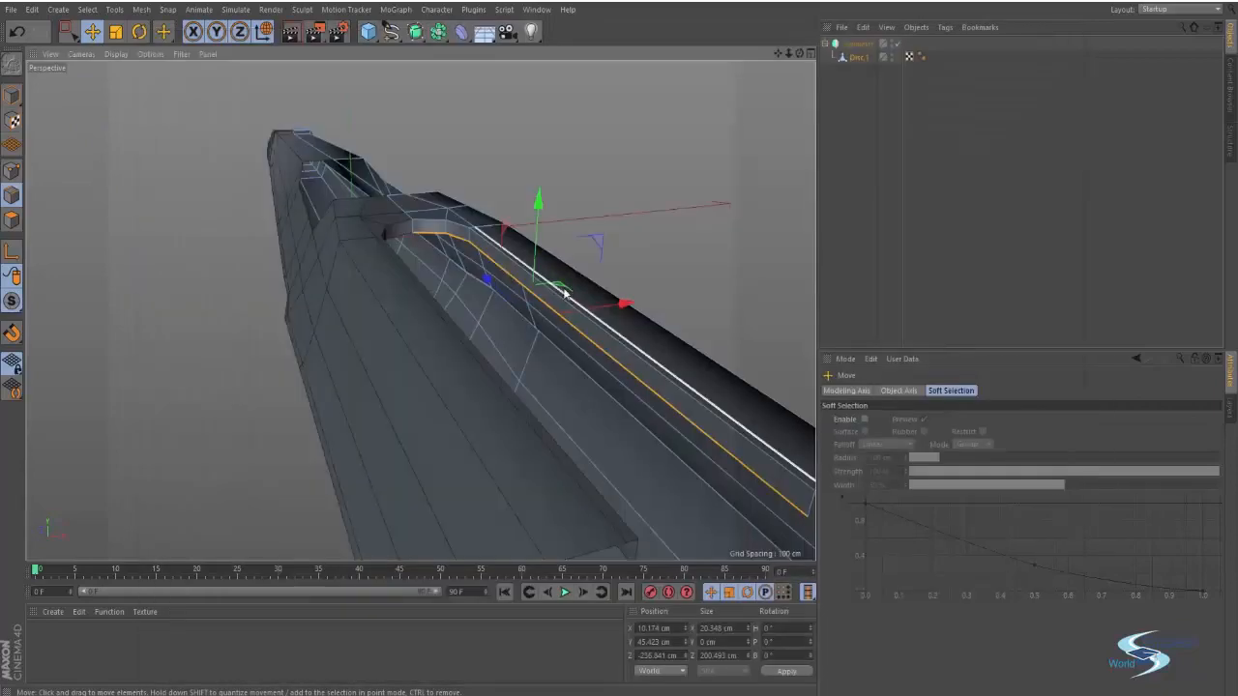
# Step: Extrude the recess's lower side edges inward to form a floor ending in a straight line at X 0 cm
pyautogui.keyDown('alt'); pyautogui.moveTo(570, 292); pyautogui.dragTo(415, 243); pyautogui.keyUp('alt')
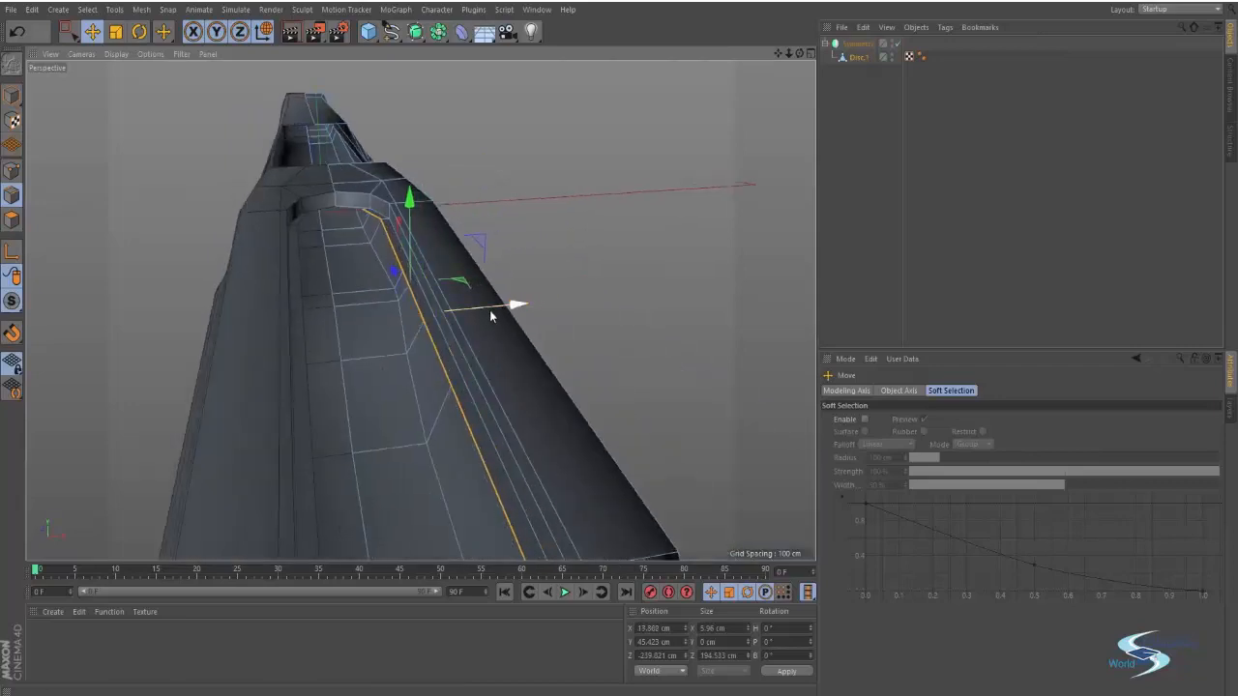
pyautogui.moveTo(489, 309)
pyautogui.mouseDown()
pyautogui.moveTo(500, 312)
pyautogui.moveTo(470, 323)
pyautogui.mouseUp()
pyautogui.doubleClick(665, 627)
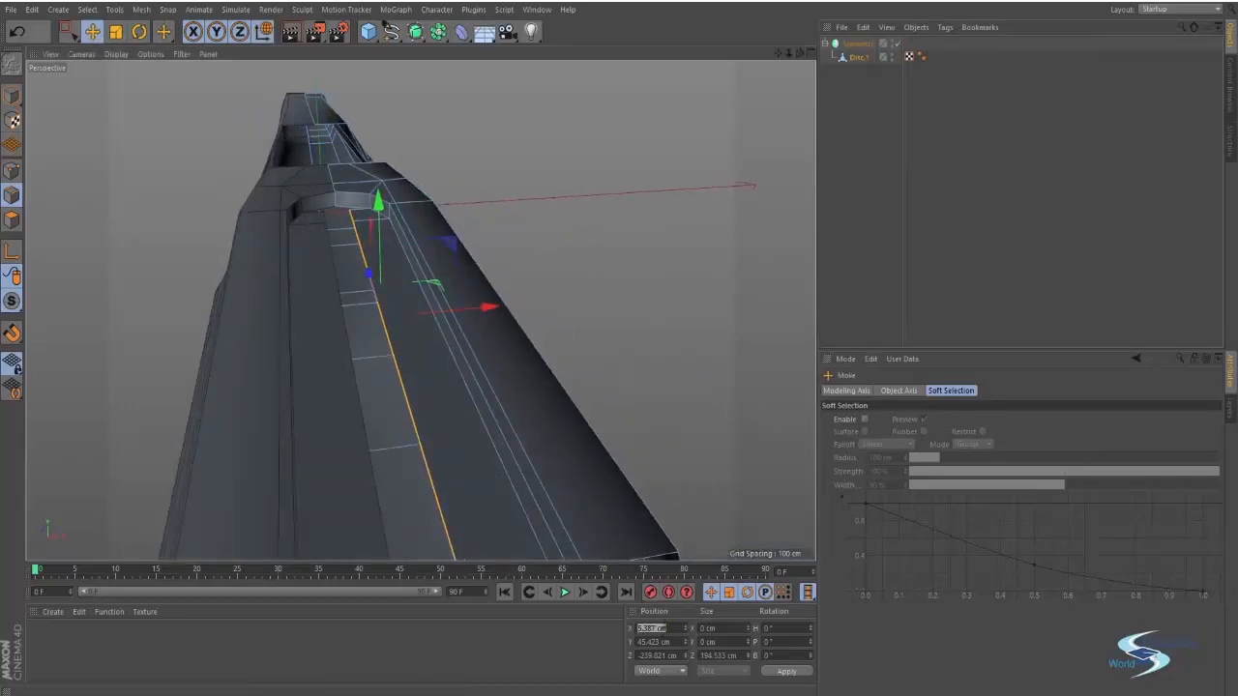
pyautogui.write('0')
pyautogui.press('Return')
# Step: Select the floor's front centreline point and the lower centre point of the socket wall, and weld them at the wall point
pyautogui.scroll(4, 337, 198)
pyautogui.keyDown('alt'); pyautogui.moveTo(258, 189); pyautogui.dragTo(288, 222, button='middle'); pyautogui.keyUp('alt')
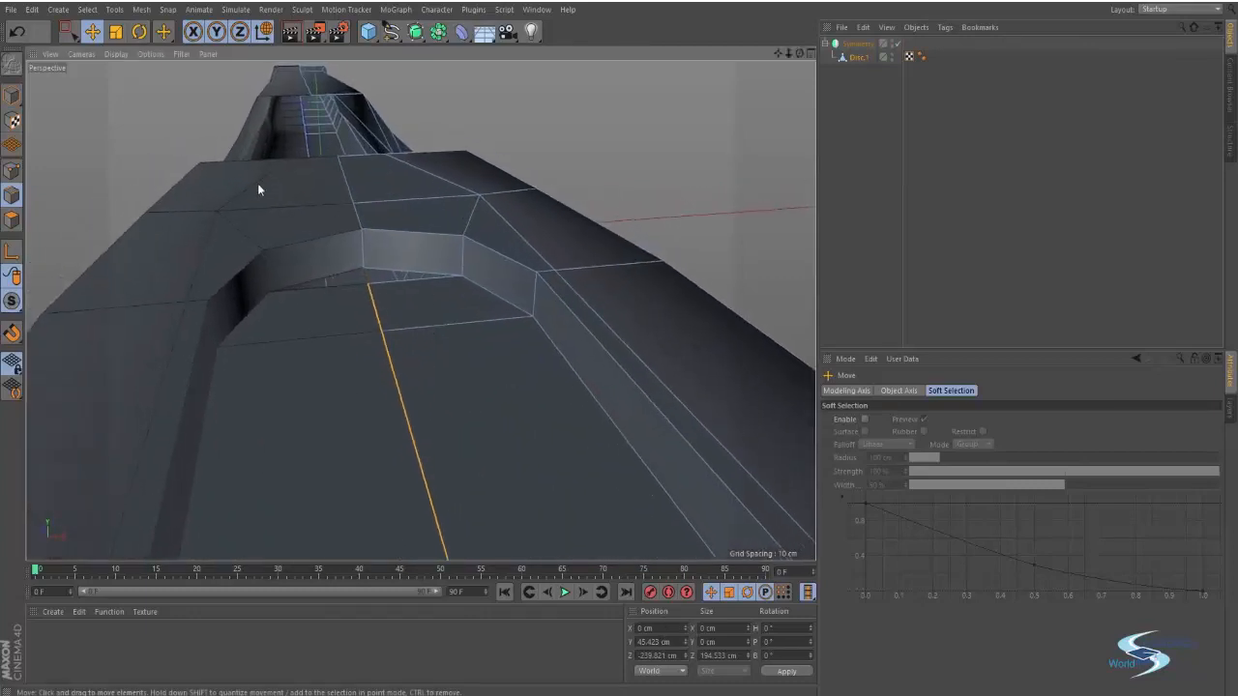
pyautogui.click(142, 138)
pyautogui.keyDown('alt'); pyautogui.moveTo(436, 338); pyautogui.dragTo(468, 373); pyautogui.keyUp('alt')
pyautogui.scroll(4, 373, 253)
pyautogui.keyDown('alt'); pyautogui.moveTo(349, 245); pyautogui.dragTo(120, 224); pyautogui.keyUp('alt')
pyautogui.click(11, 170)
pyautogui.press('0')
pyautogui.moveTo(213, 266); pyautogui.dragTo(374, 410)
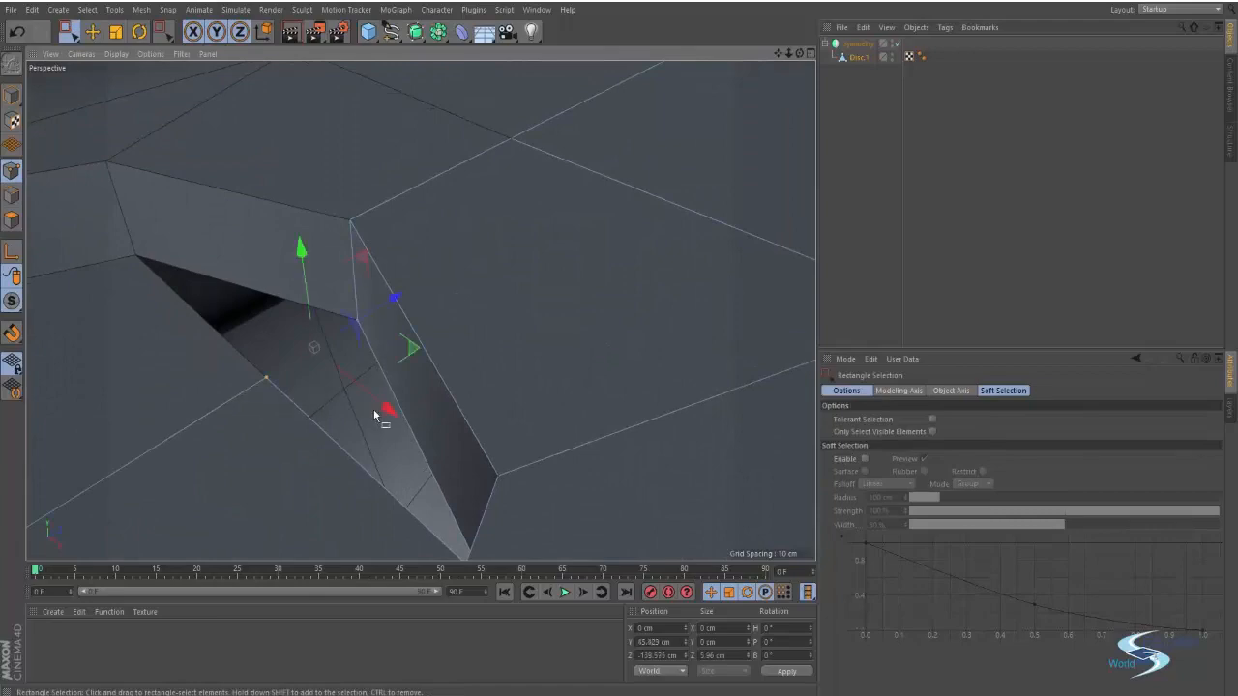
pyautogui.press('m')
pyautogui.press('q')
pyautogui.click(356, 323)
# Step: Examine the closed recess floor and the shading of the fuselage side from above and below
pyautogui.keyDown('alt'); pyautogui.moveTo(440, 368); pyautogui.dragTo(343, 385, button='right'); pyautogui.keyUp('alt')
pyautogui.press('e')
pyautogui.scroll(-5, 422, 273)
pyautogui.keyDown('alt'); pyautogui.moveTo(418, 270); pyautogui.dragTo(439, 253); pyautogui.keyUp('alt')
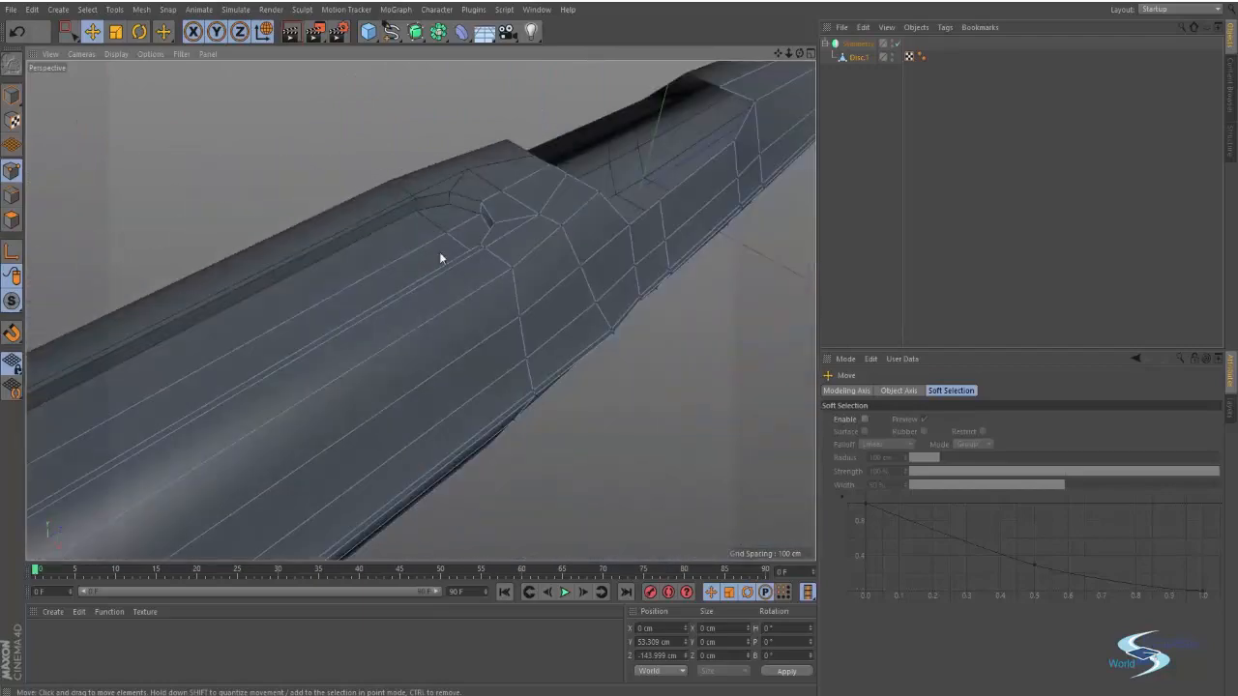
pyautogui.click(859, 139)
pyautogui.keyDown('alt'); pyautogui.moveTo(516, 204); pyautogui.dragTo(578, 156); pyautogui.keyUp('alt')
pyautogui.keyDown('alt'); pyautogui.moveTo(567, 244); pyautogui.dragTo(441, 279); pyautogui.keyUp('alt')
pyautogui.click(847, 57)
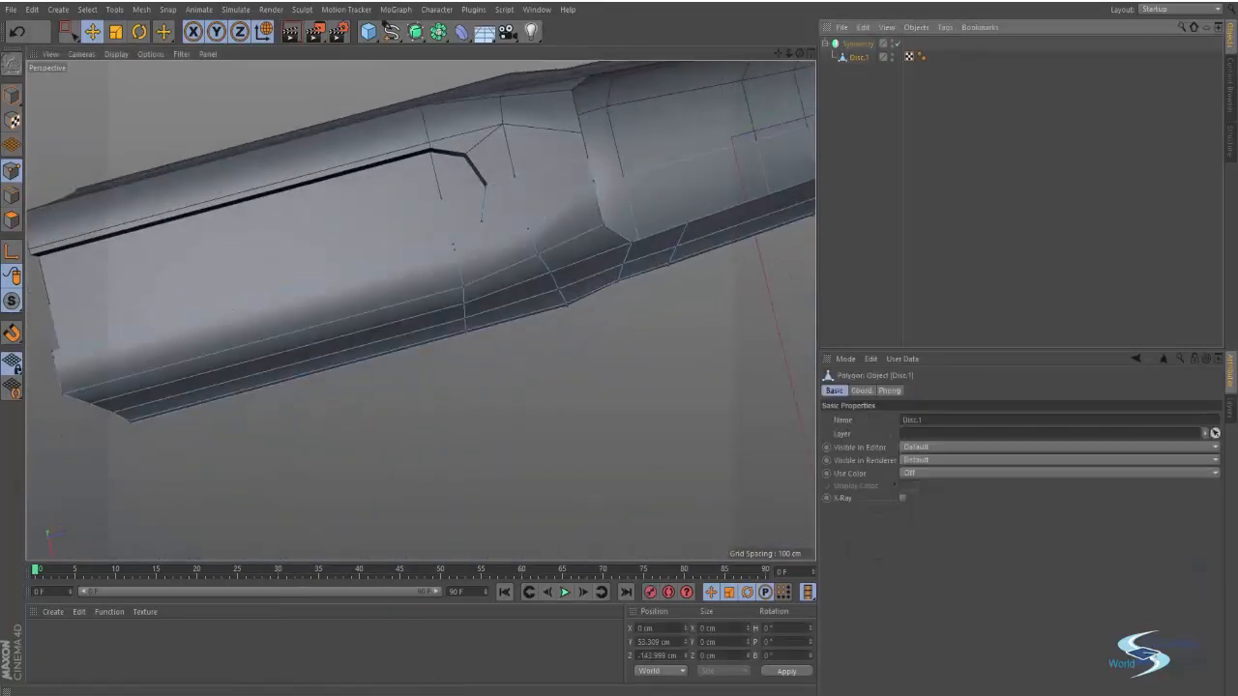
# Step: Select all polygons of the Disc.1 hull half and align their normals
pyautogui.click(8, 221)
pyautogui.click(447, 218)
pyautogui.keyDown('shift'); pyautogui.click(377, 246); pyautogui.keyUp('shift')
pyautogui.keyDown('alt'); pyautogui.moveTo(365, 247); pyautogui.dragTo(561, 375); pyautogui.keyUp('alt')
pyautogui.hotkey('ctrl', 'shift', 'a')
pyautogui.hotkey('ctrl', 'a')
pyautogui.keyDown('alt'); pyautogui.moveTo(422, 325); pyautogui.dragTo(503, 285, button='right'); pyautogui.keyUp('alt')
pyautogui.keyDown('alt'); pyautogui.moveTo(437, 294); pyautogui.dragTo(458, 262); pyautogui.keyUp('alt')
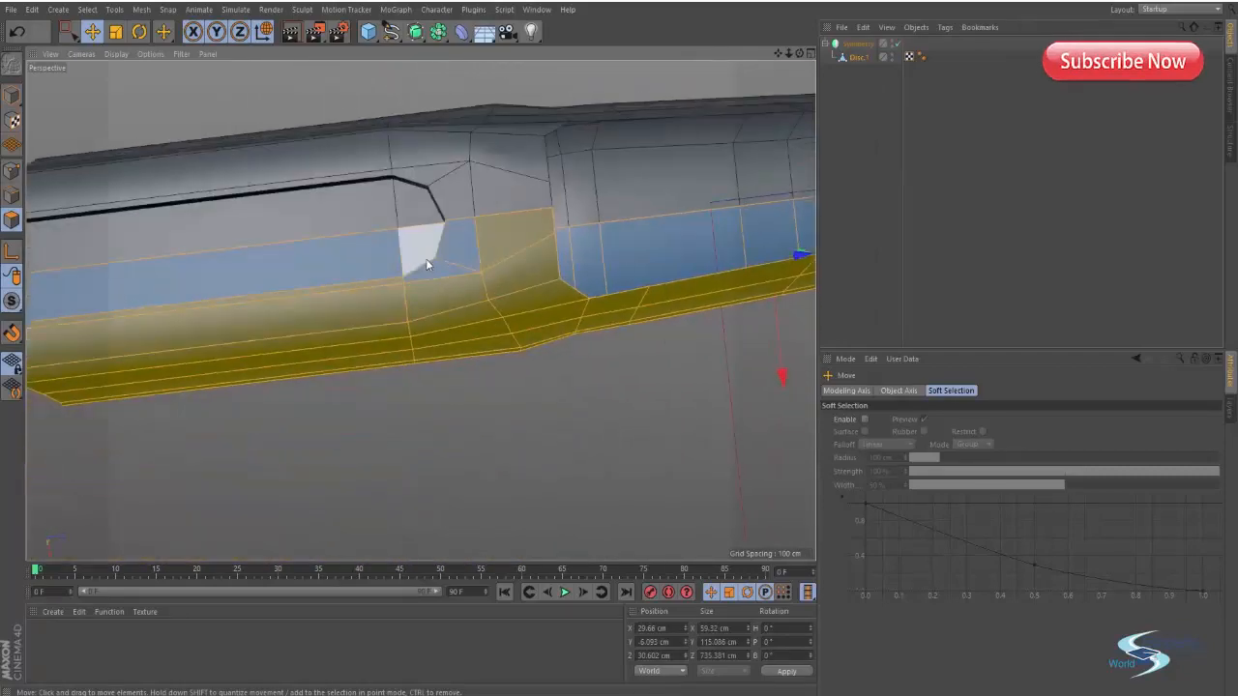
pyautogui.keyDown('alt'); pyautogui.moveTo(470, 334); pyautogui.dragTo(714, 285); pyautogui.keyUp('alt')
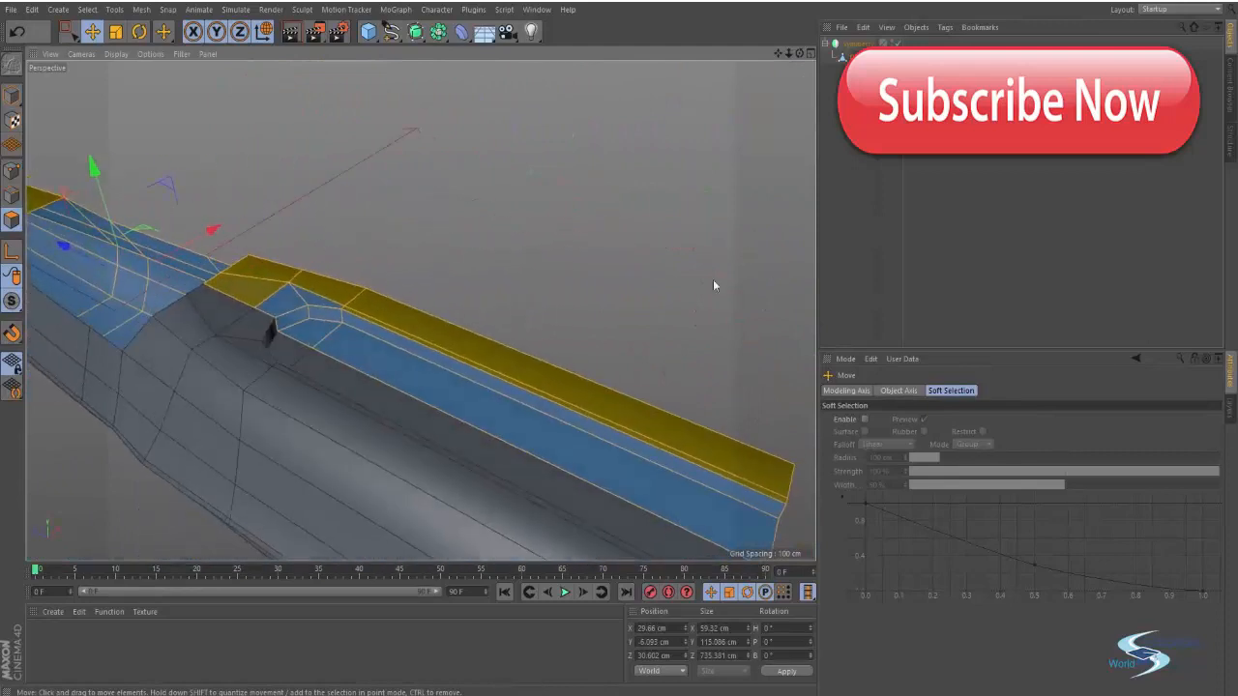
pyautogui.rightClick(457, 195)
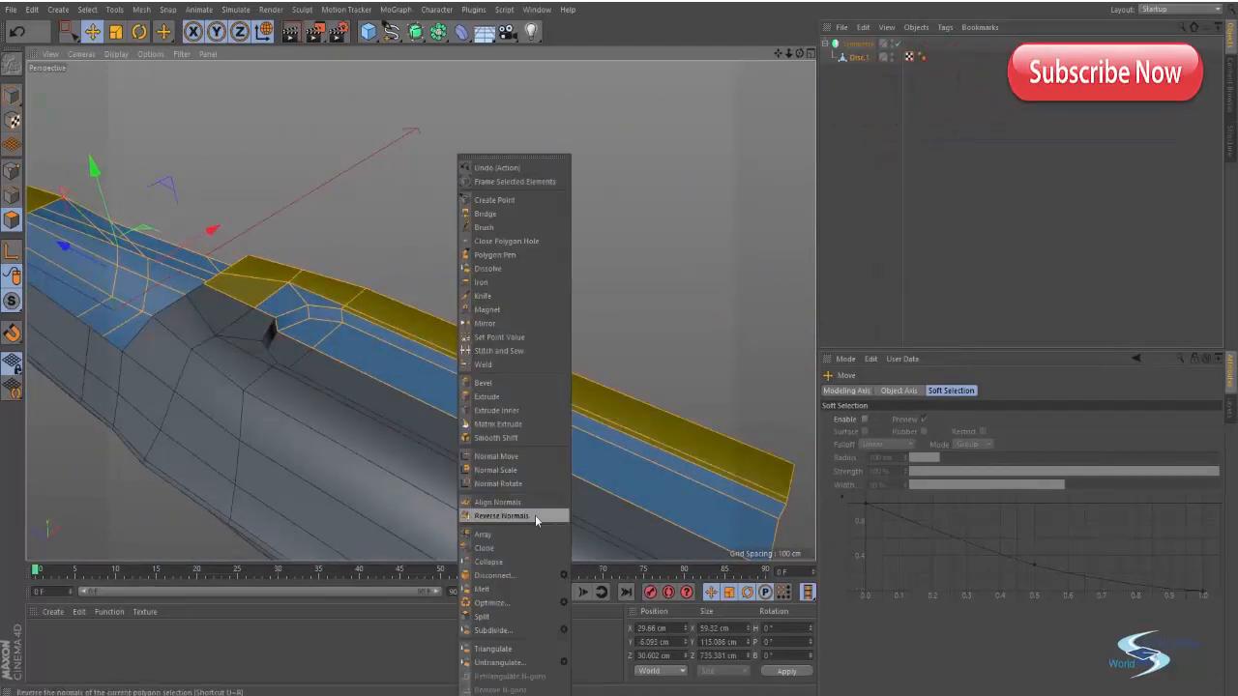
pyautogui.click(505, 500)
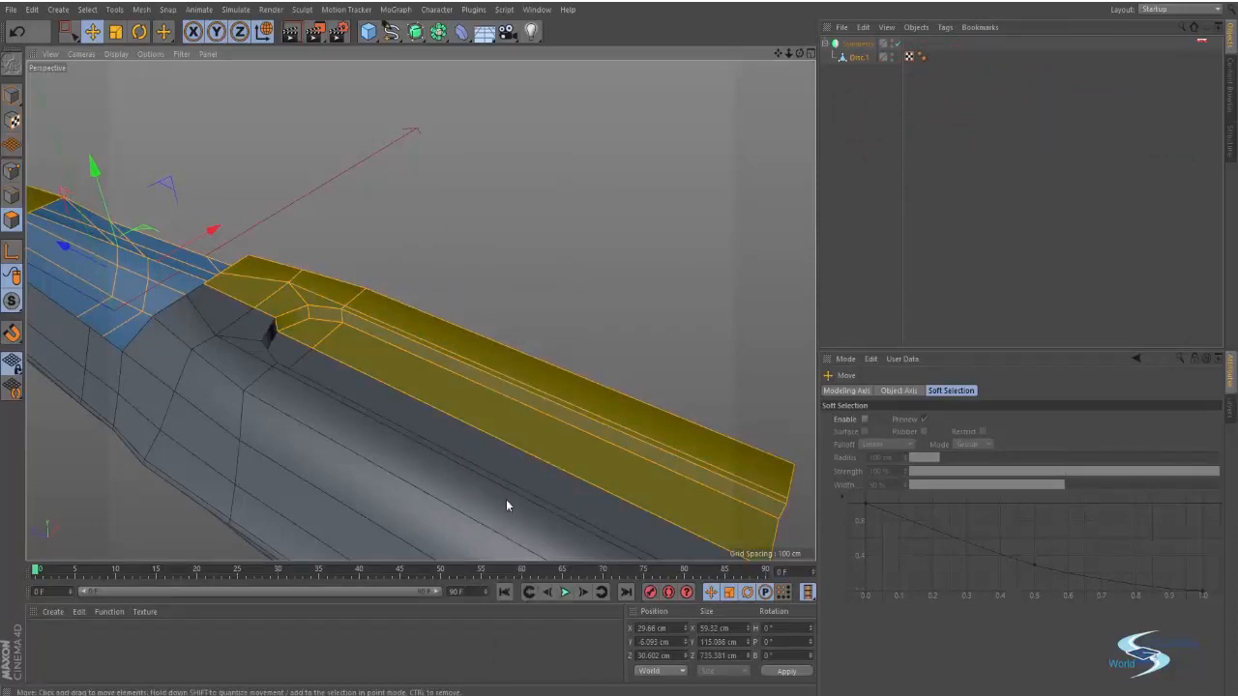
# Step: Try reversing the normals of all hull polygons, and flip them back
pyautogui.keyDown('alt'); pyautogui.moveTo(506, 499); pyautogui.dragTo(123, 337); pyautogui.keyUp('alt')
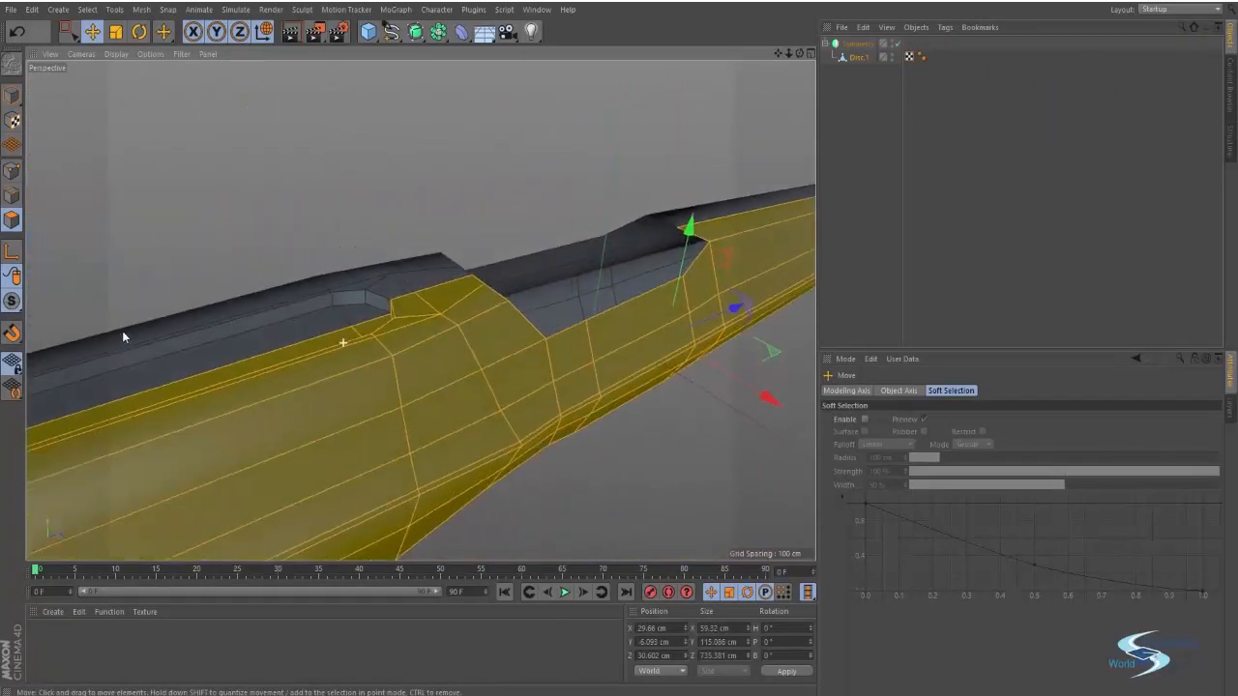
pyautogui.rightClick(230, 240)
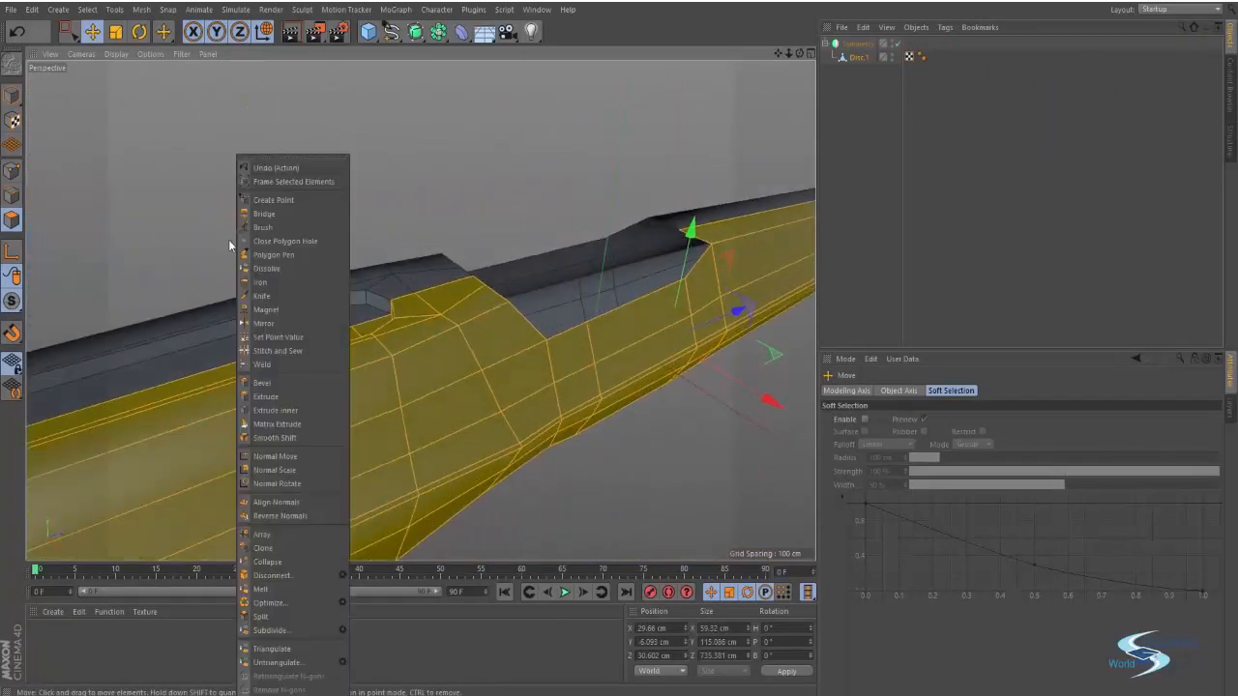
pyautogui.click(294, 516)
pyautogui.rightClick(356, 231)
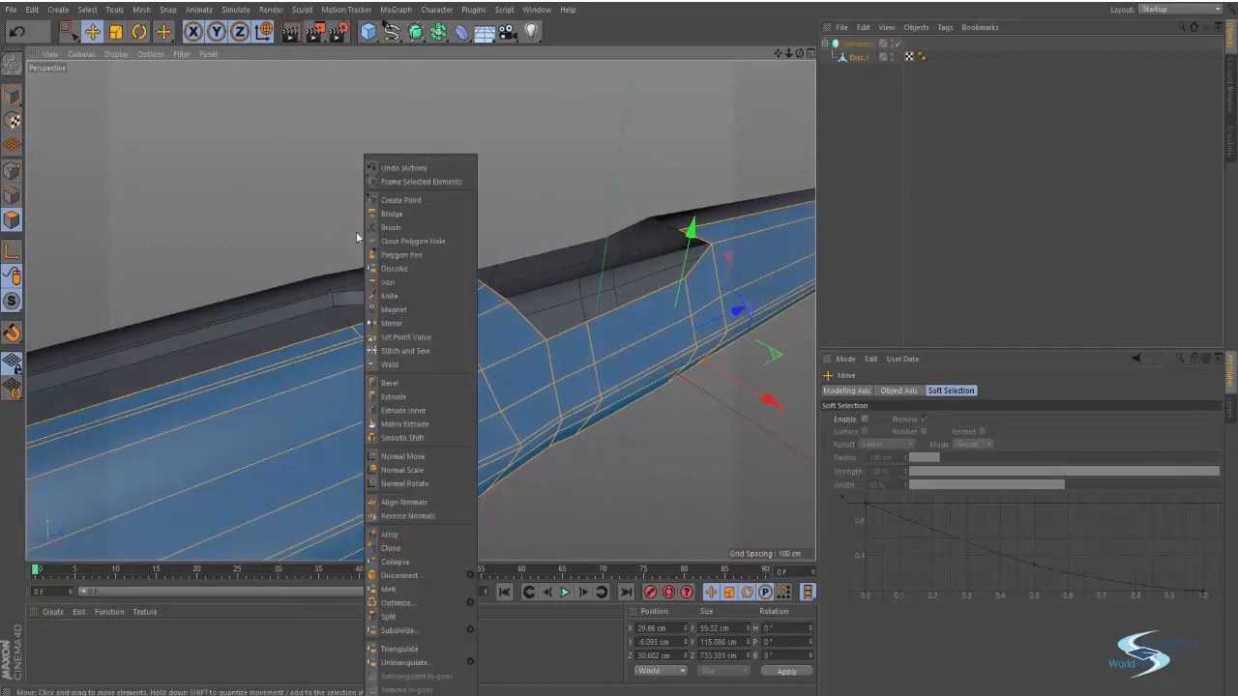
pyautogui.click(431, 516)
# Step: Deselect the polygons and examine the whole mirrored fuselage from the nose, side and rear
pyautogui.click(470, 166)
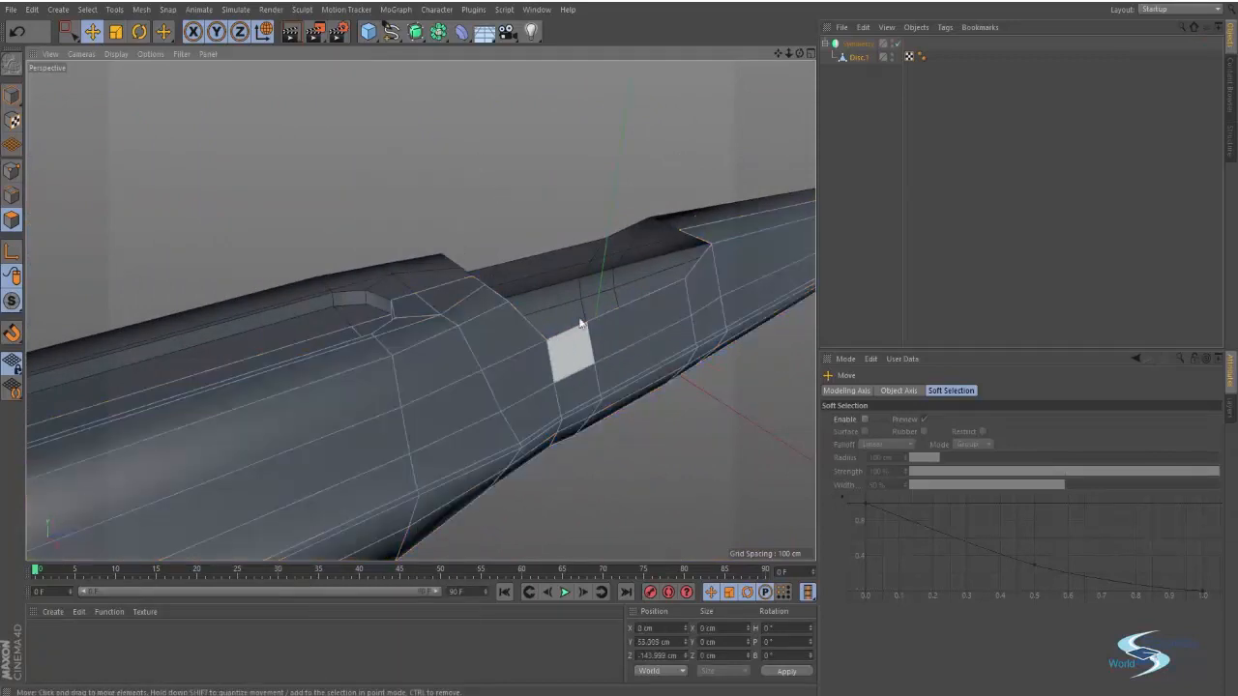
pyautogui.keyDown('alt'); pyautogui.moveTo(580, 324); pyautogui.dragTo(284, 232); pyautogui.keyUp('alt')
pyautogui.keyDown('alt'); pyautogui.moveTo(518, 243); pyautogui.dragTo(324, 203); pyautogui.keyUp('alt')
pyautogui.keyDown('alt'); pyautogui.moveTo(579, 200); pyautogui.dragTo(382, 324); pyautogui.keyUp('alt')
pyautogui.click(861, 150)
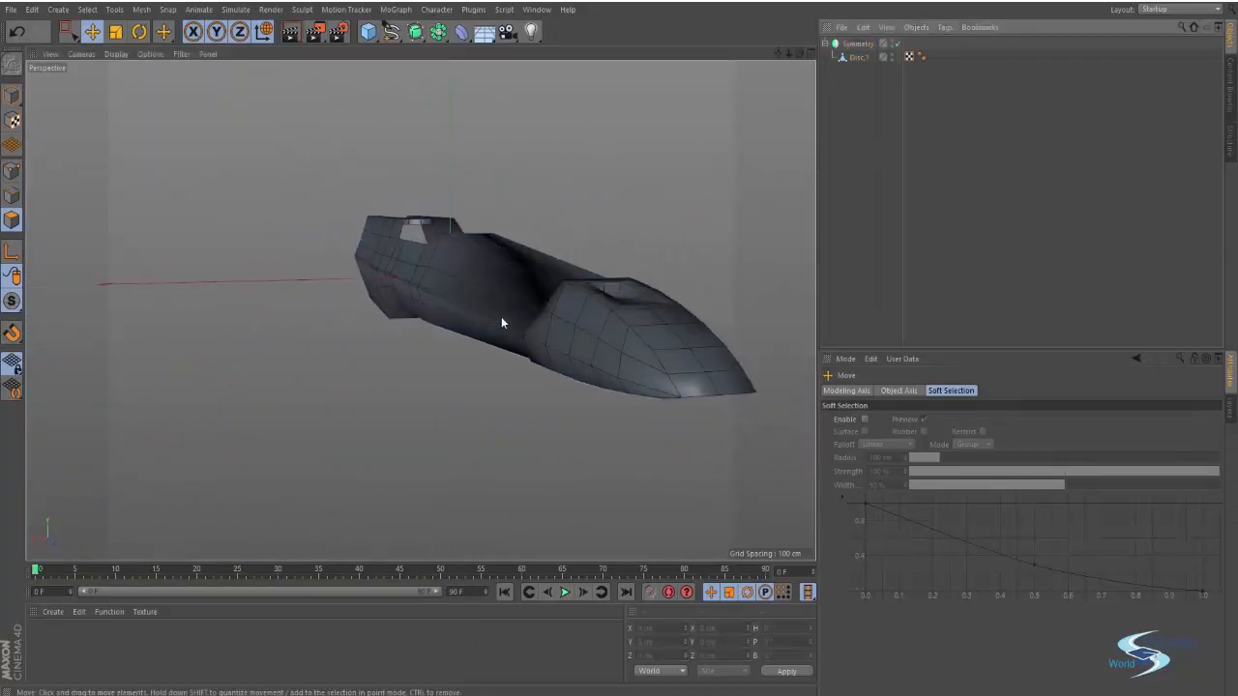
pyautogui.keyDown('alt'); pyautogui.moveTo(501, 317); pyautogui.dragTo(562, 288); pyautogui.keyUp('alt')
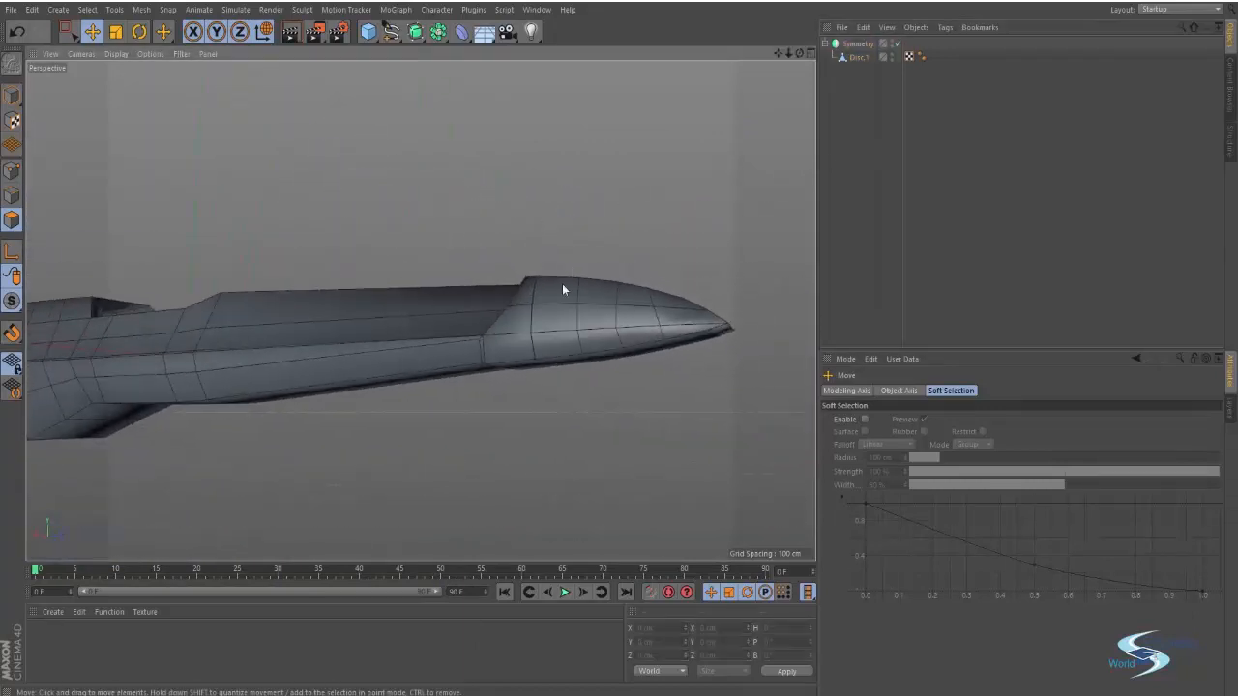
pyautogui.middleClick(449, 407)
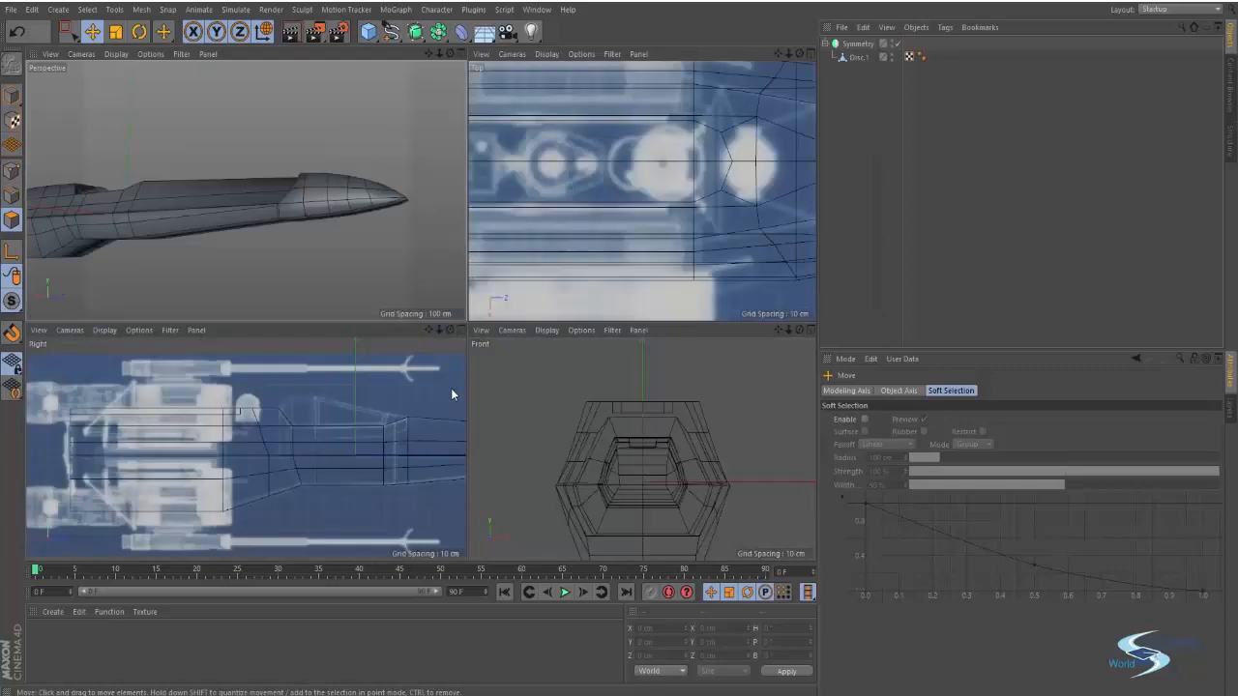
# Step: Switch to the image viewer and look through the X-wing reference pictures, including the blueprint, top view and rear render
pyautogui.hotkey('alt', 'Tab')
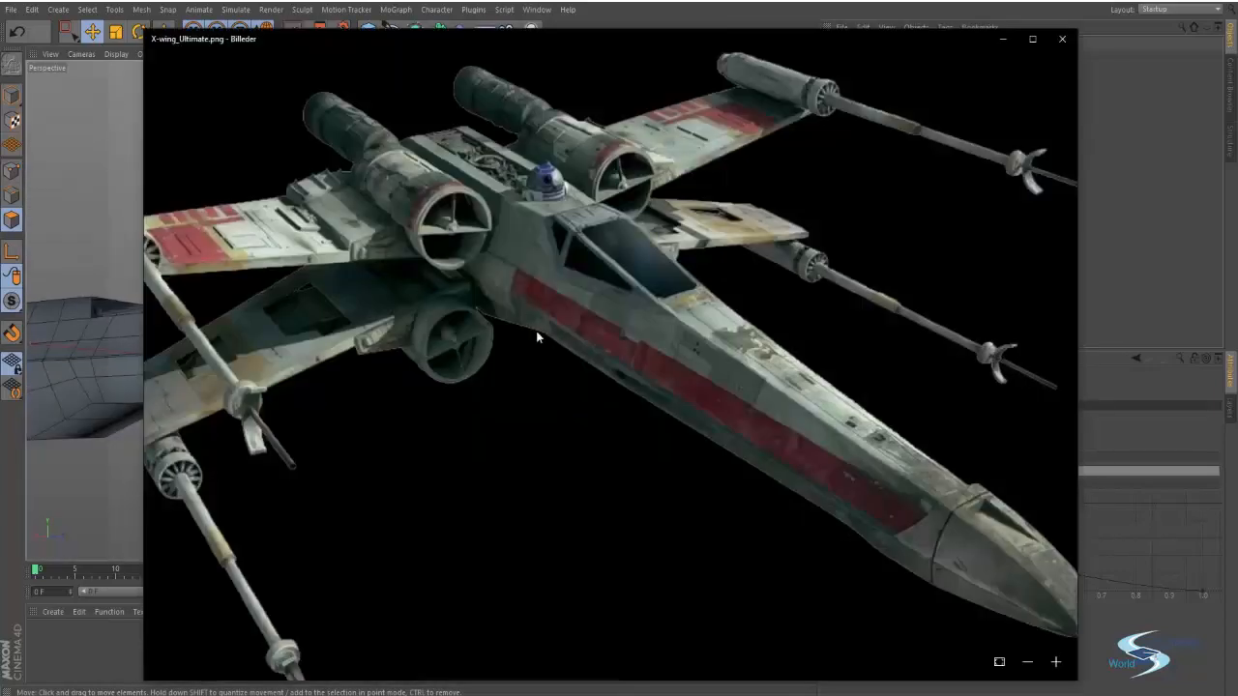
pyautogui.scroll(1, 491, 350)
pyautogui.scroll(-3, 489, 352)
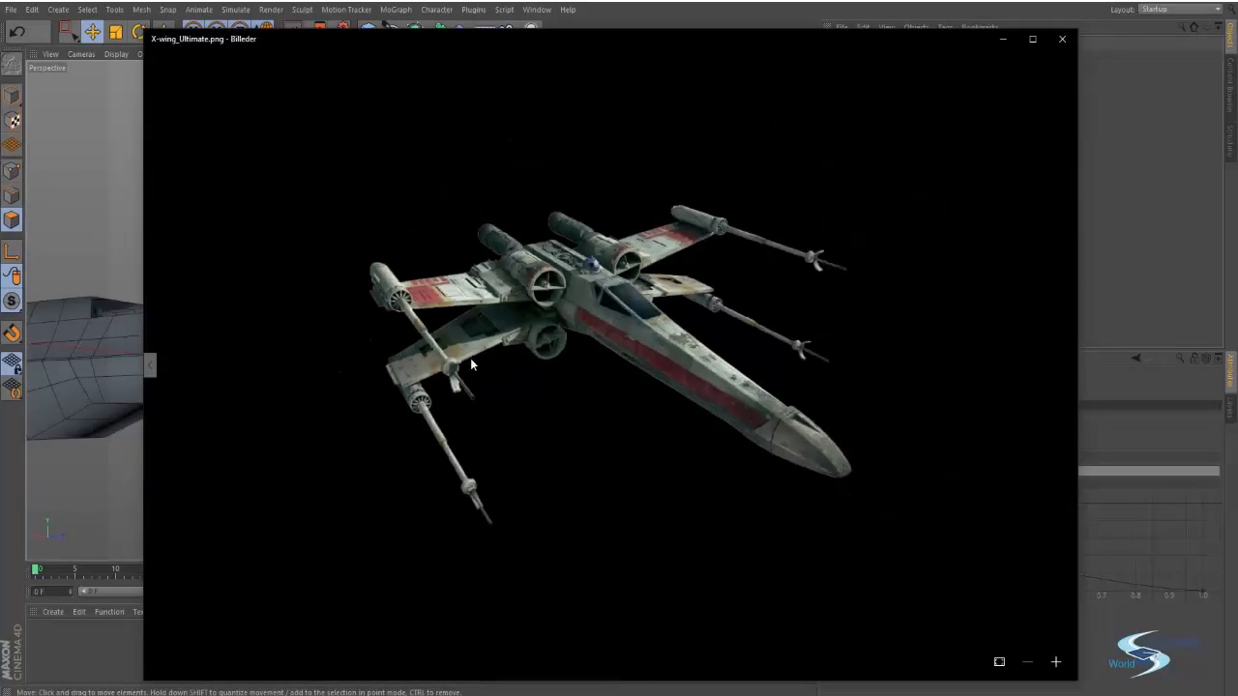
pyautogui.press('Left')
pyautogui.press('Left')
pyautogui.press('Left')
pyautogui.press('Left')
pyautogui.press('Left')
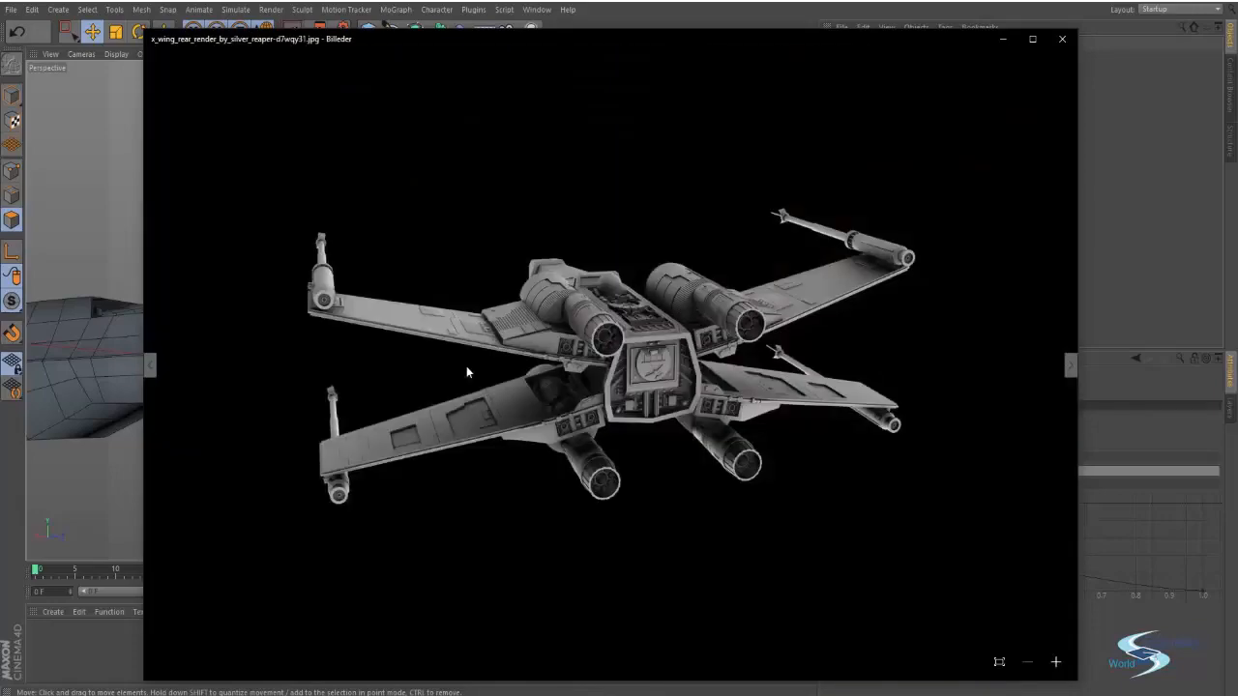
pyautogui.press('Left')
pyautogui.press('Right')
pyautogui.press('Right')
pyautogui.press('Right')
pyautogui.press('Right')
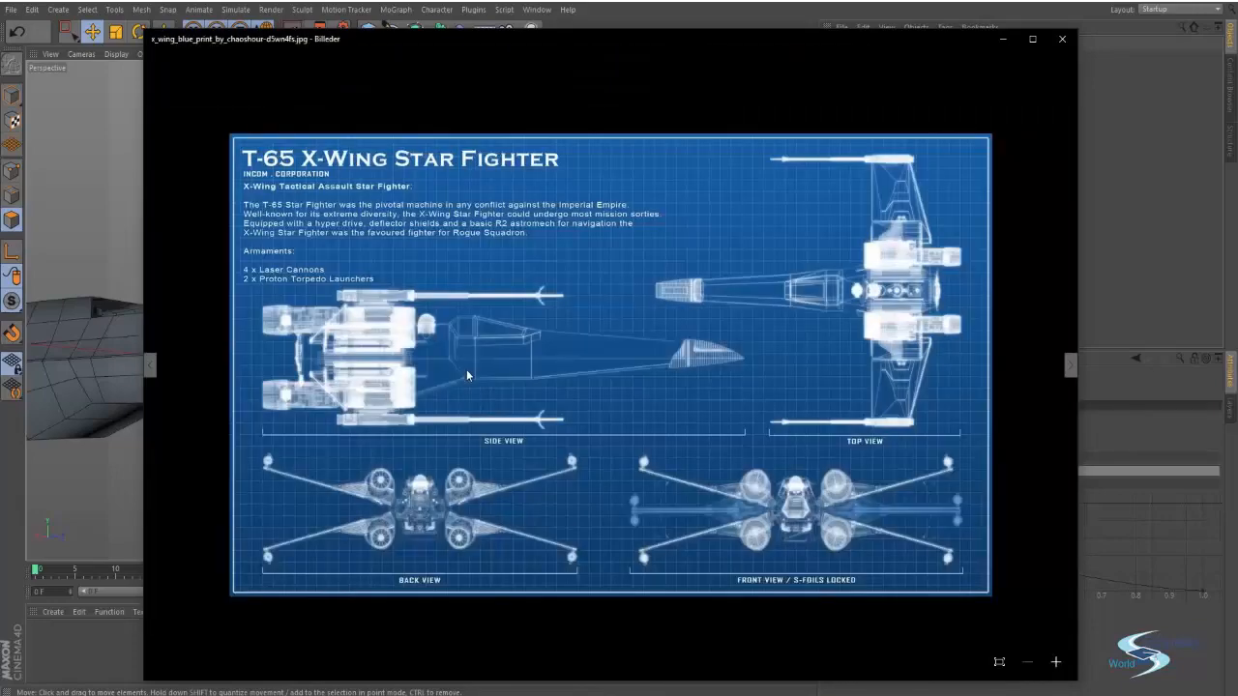
pyautogui.press('Left')
pyautogui.press('Left')
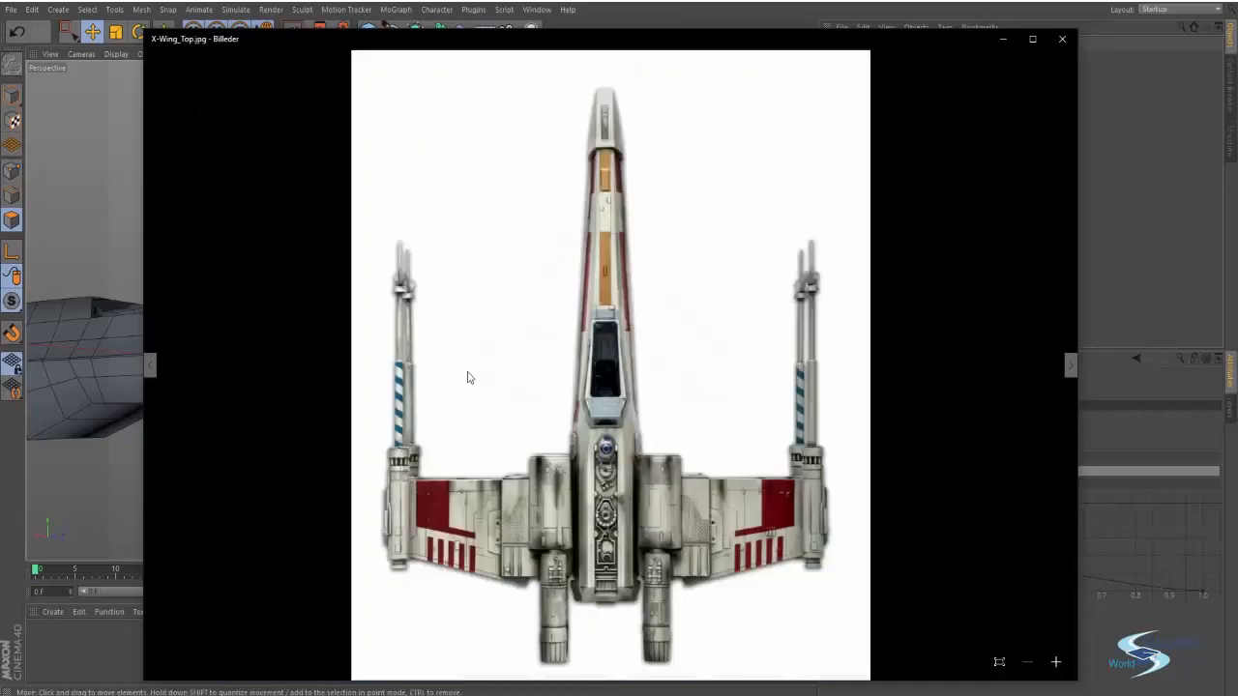
pyautogui.press('Right')
pyautogui.press('Right')
pyautogui.press('Left')
pyautogui.press('Left')
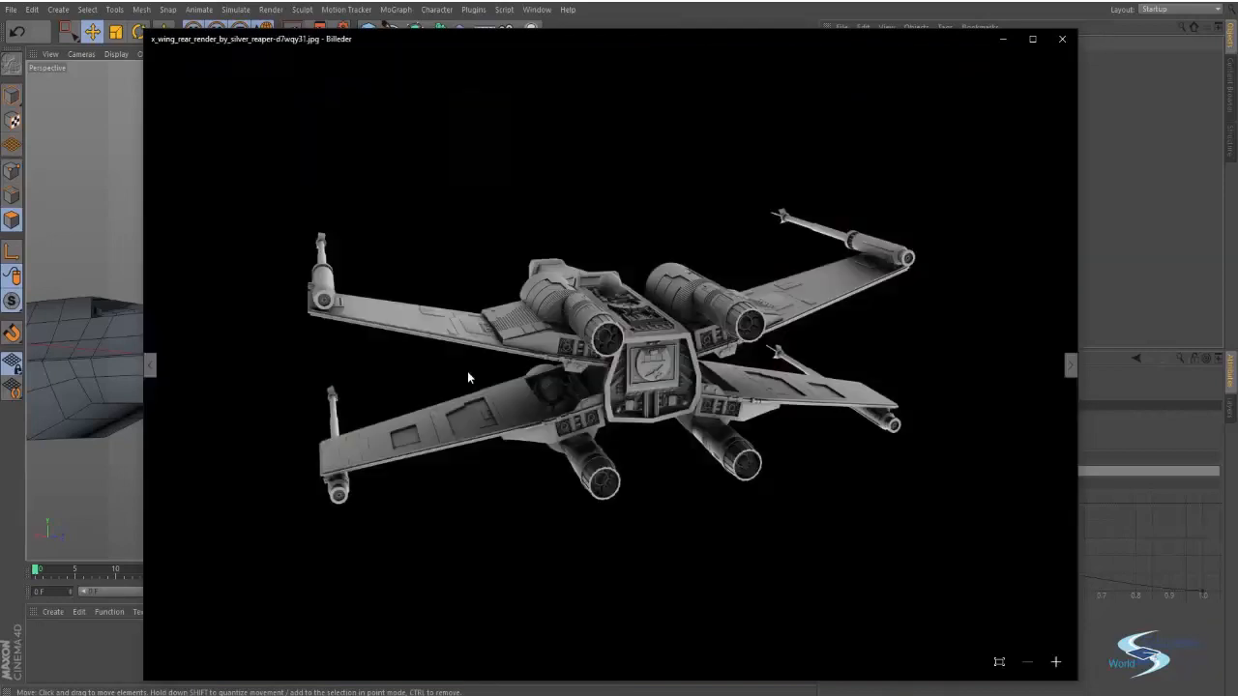
pyautogui.press('Right')
pyautogui.press('Right')
# Step: Examine the dark slot in the lower hull in X-wing_SWB.png, check the x-wing image folder, and return to Cinema 4D's four-view layout
pyautogui.scroll(5, 548, 382)
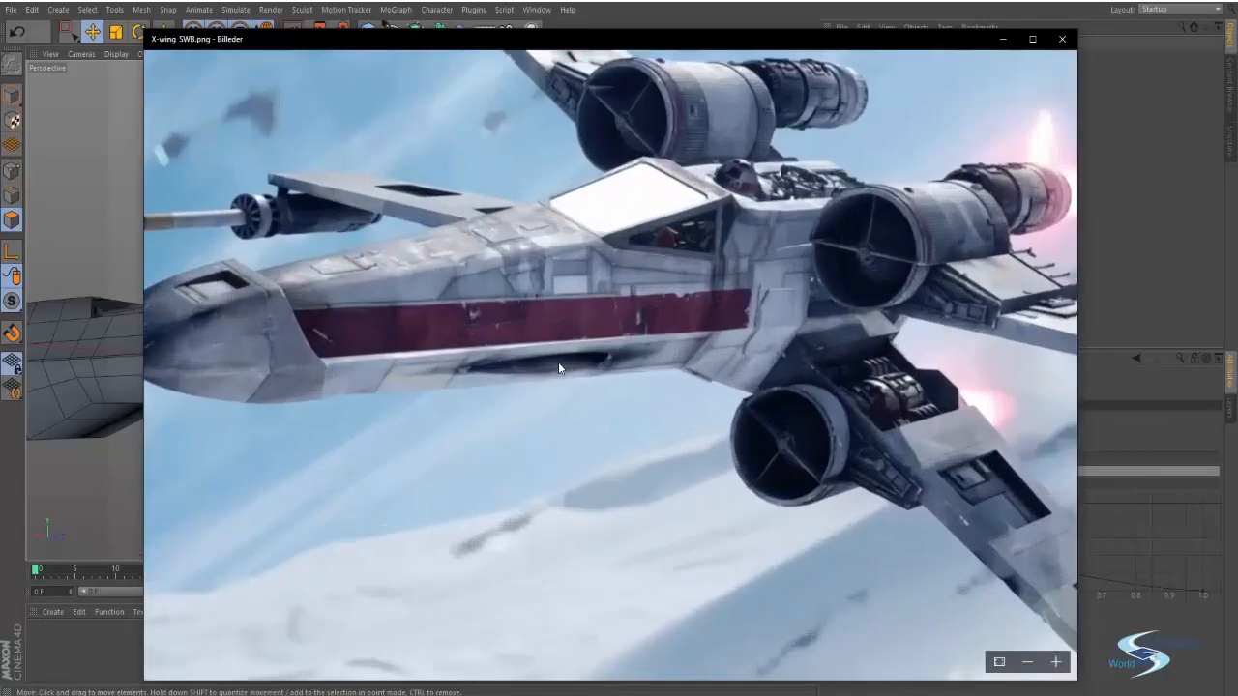
pyautogui.scroll(1, 474, 387)
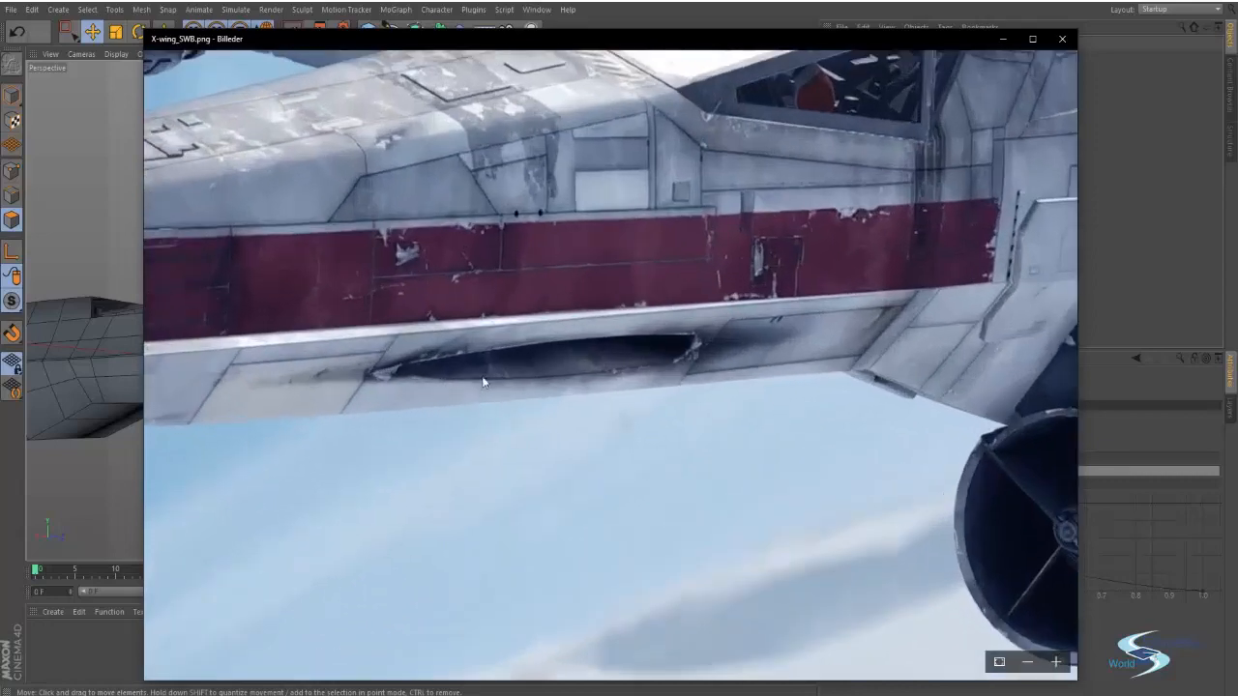
pyautogui.moveTo(485, 381); pyautogui.dragTo(567, 360)
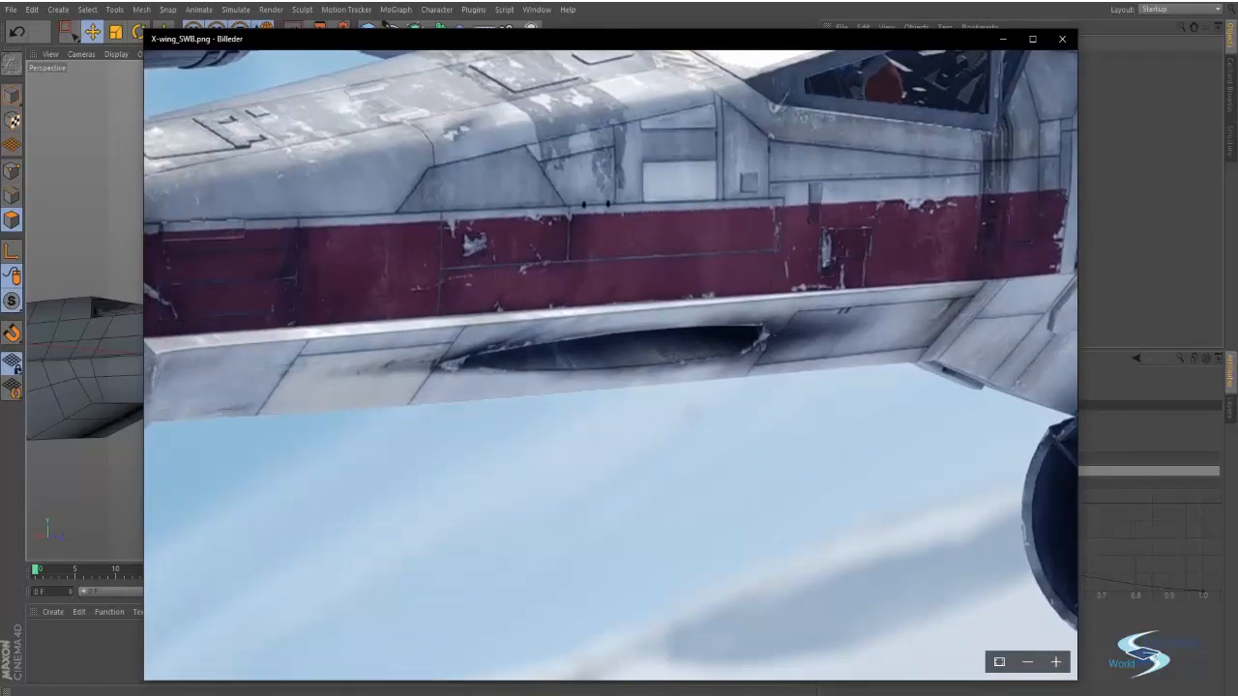
pyautogui.click(174, 654)
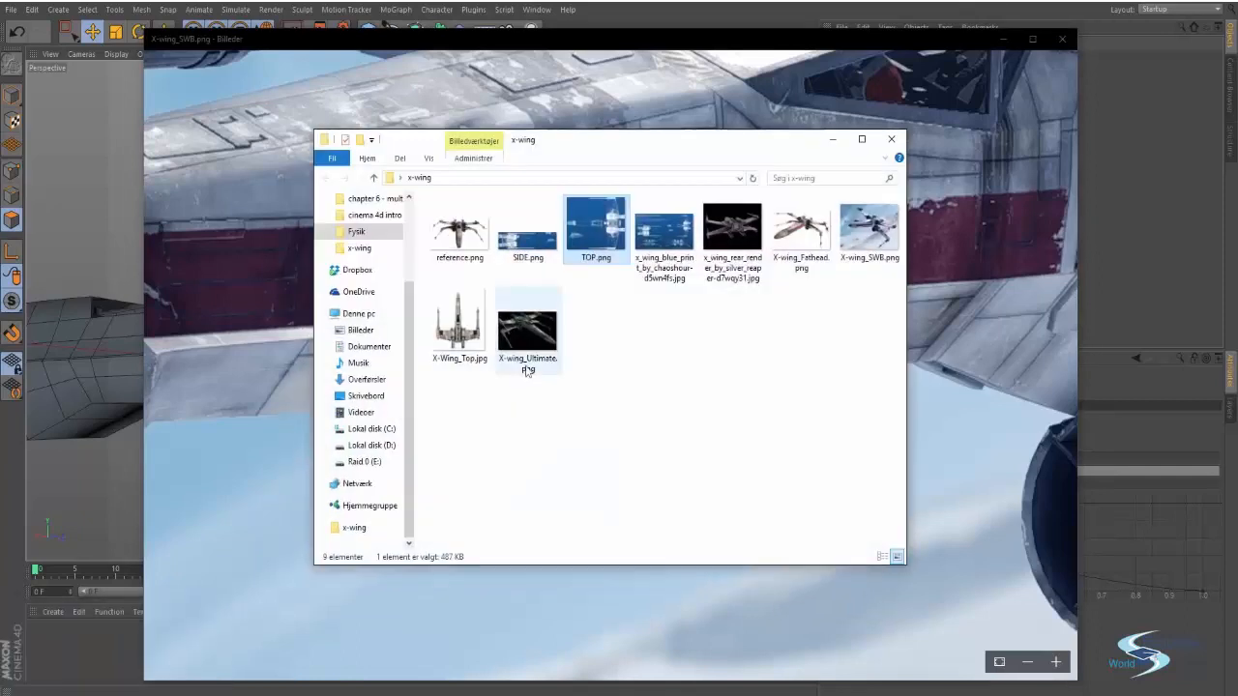
pyautogui.click(527, 365)
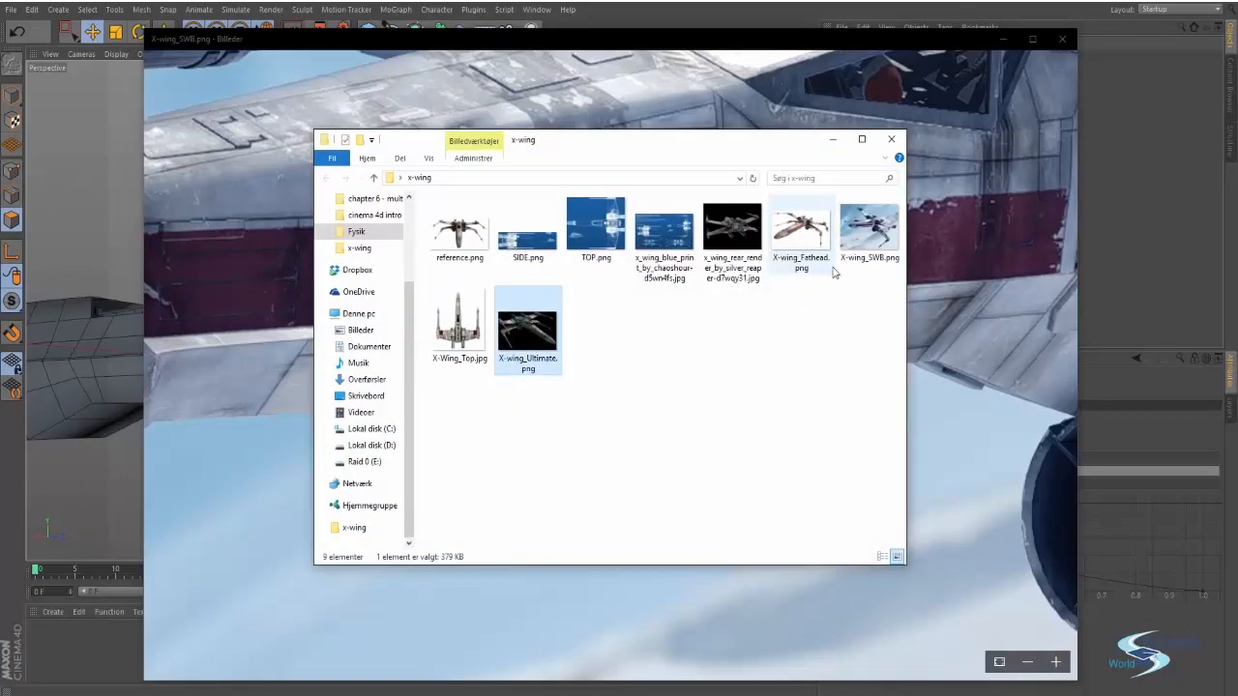
pyautogui.click(829, 142)
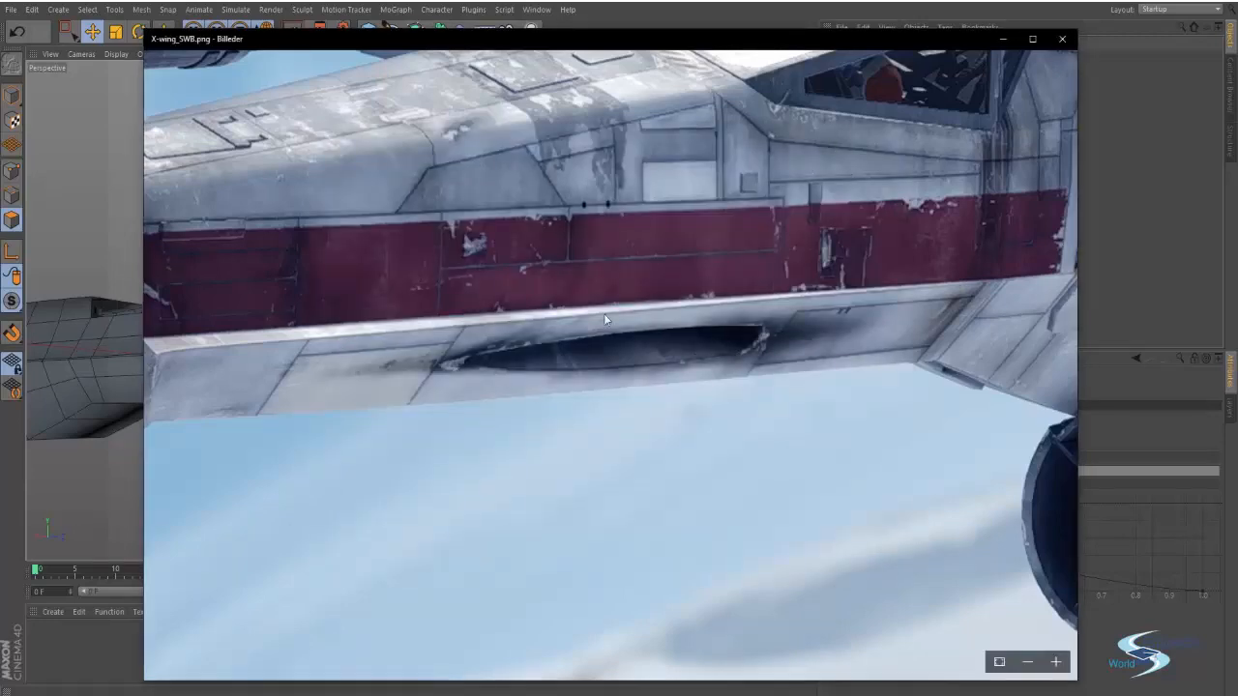
pyautogui.scroll(-5, 603, 319)
pyautogui.hotkey('alt', 'Tab')
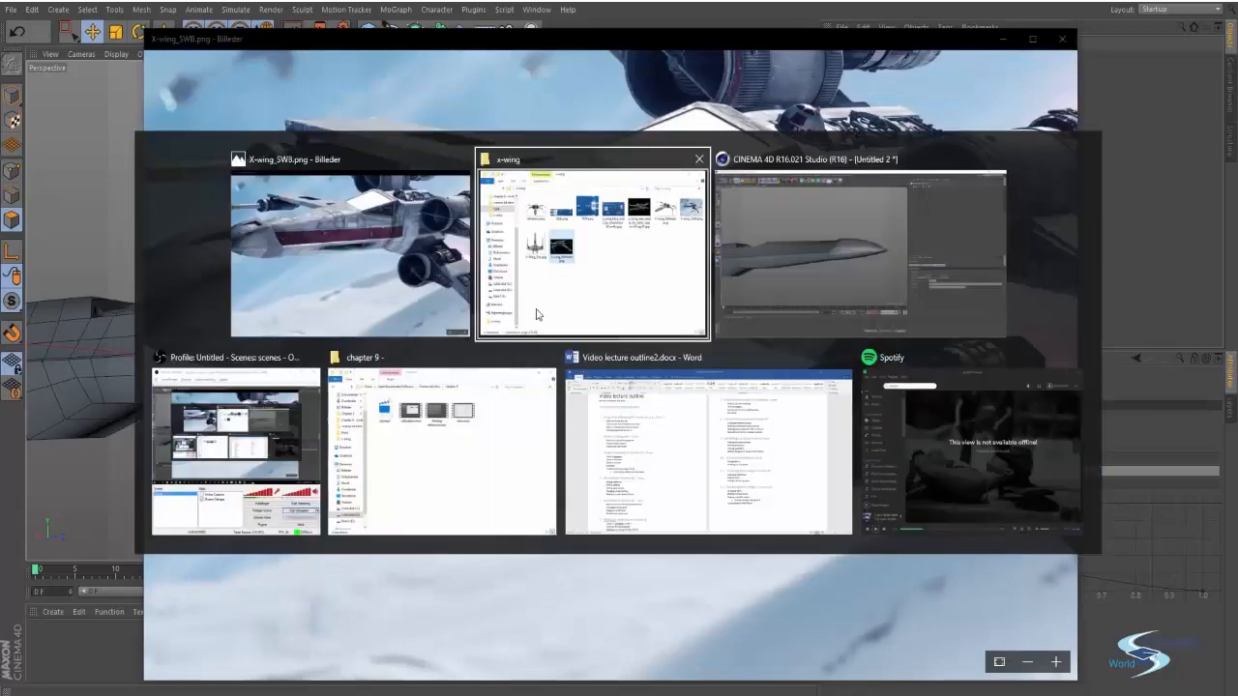
pyautogui.hotkey('alt', 'Tab')
pyautogui.middleClick(527, 283)
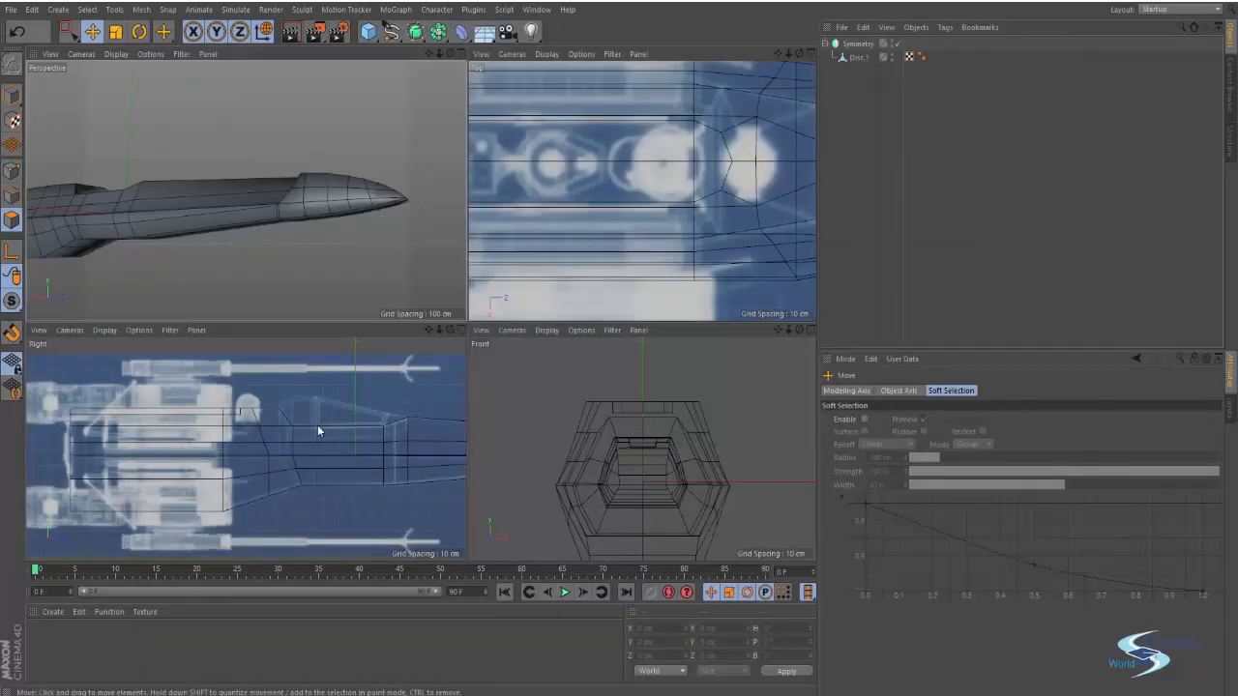
# Step: Compare the forward hull in the side view with the blueprint and the lower-hull slot in X-wing_SWB.png, and return to Cinema 4D
pyautogui.middleClick(317, 425)
pyautogui.keyDown('alt'); pyautogui.moveTo(584, 349); pyautogui.dragTo(133, 353, button='middle'); pyautogui.keyUp('alt')
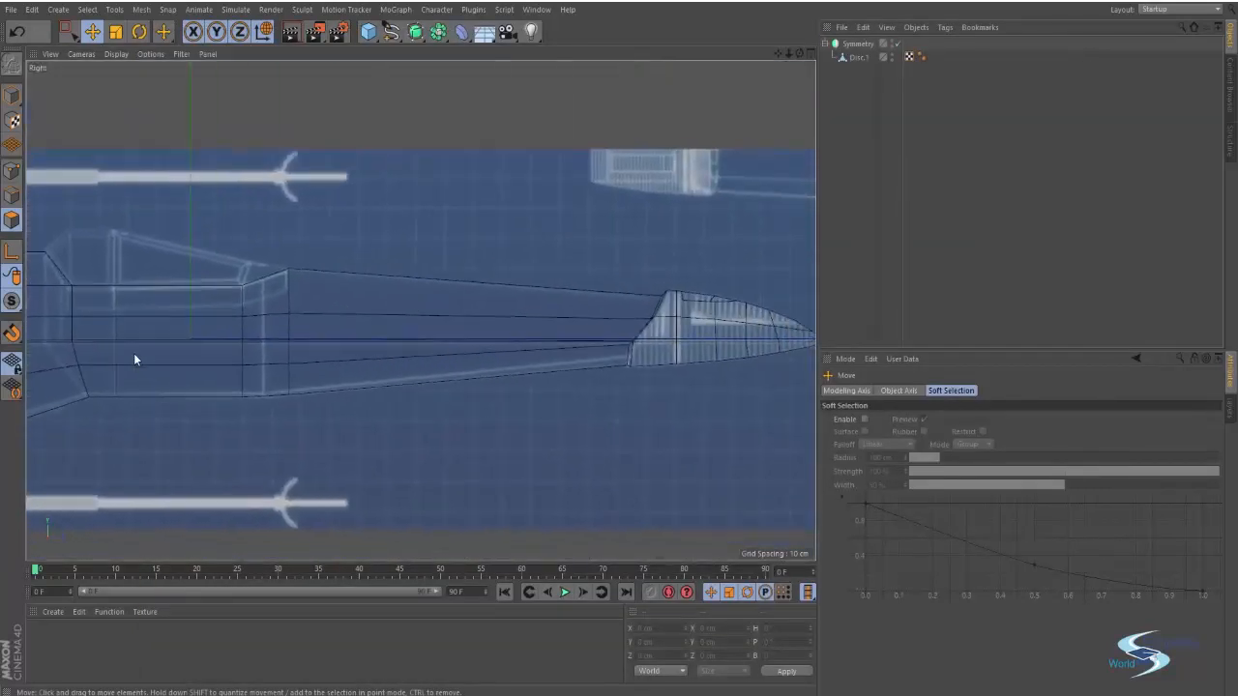
pyautogui.scroll(3, 391, 339)
pyautogui.keyDown('alt'); pyautogui.moveTo(427, 335); pyautogui.dragTo(362, 342, button='middle'); pyautogui.keyUp('alt')
pyautogui.middleClick(361, 342)
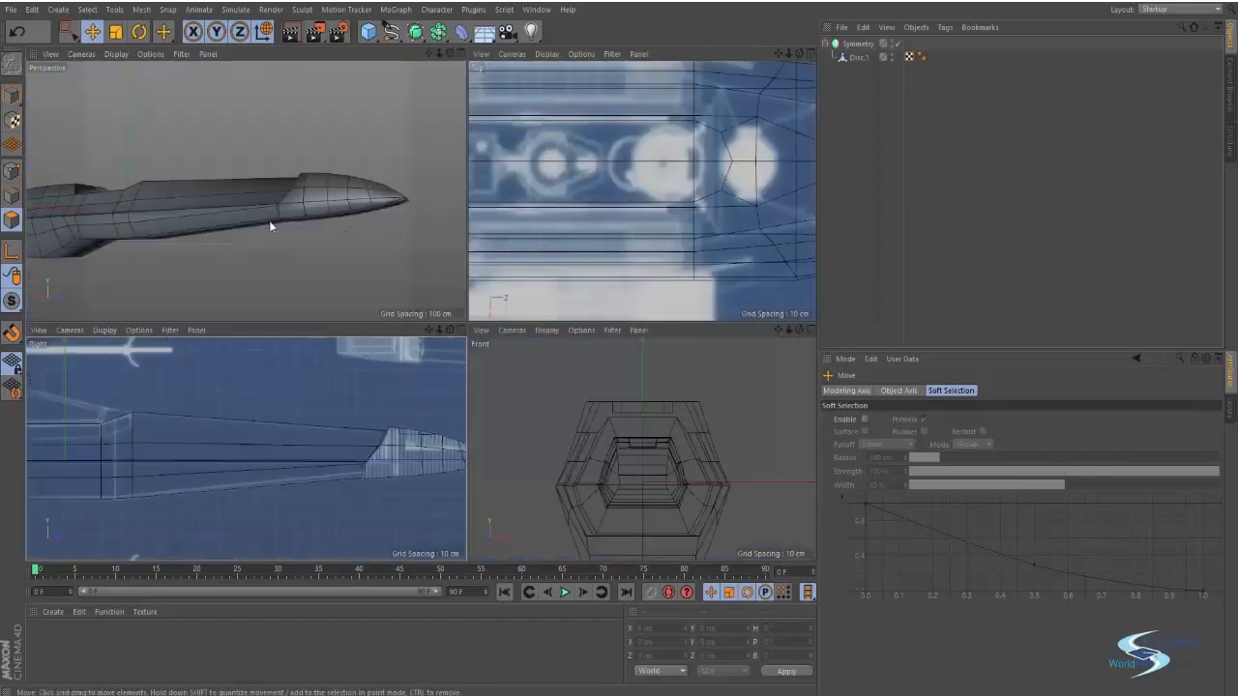
pyautogui.hotkey('alt', 'Tab')
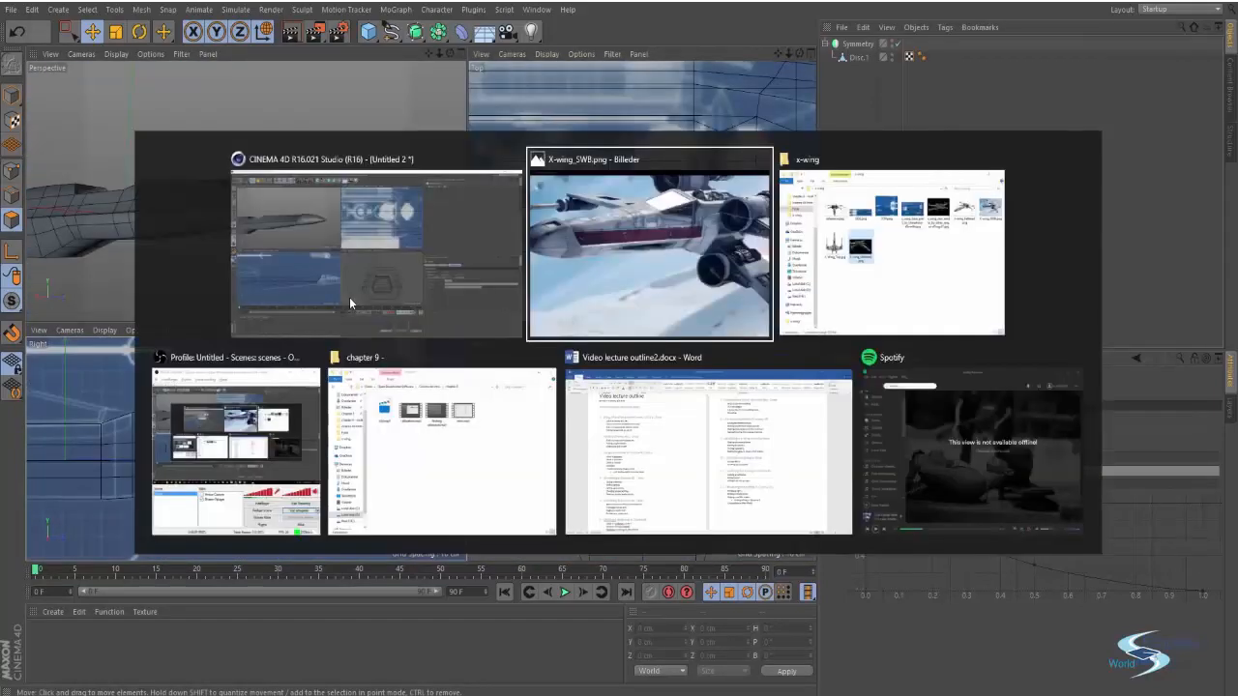
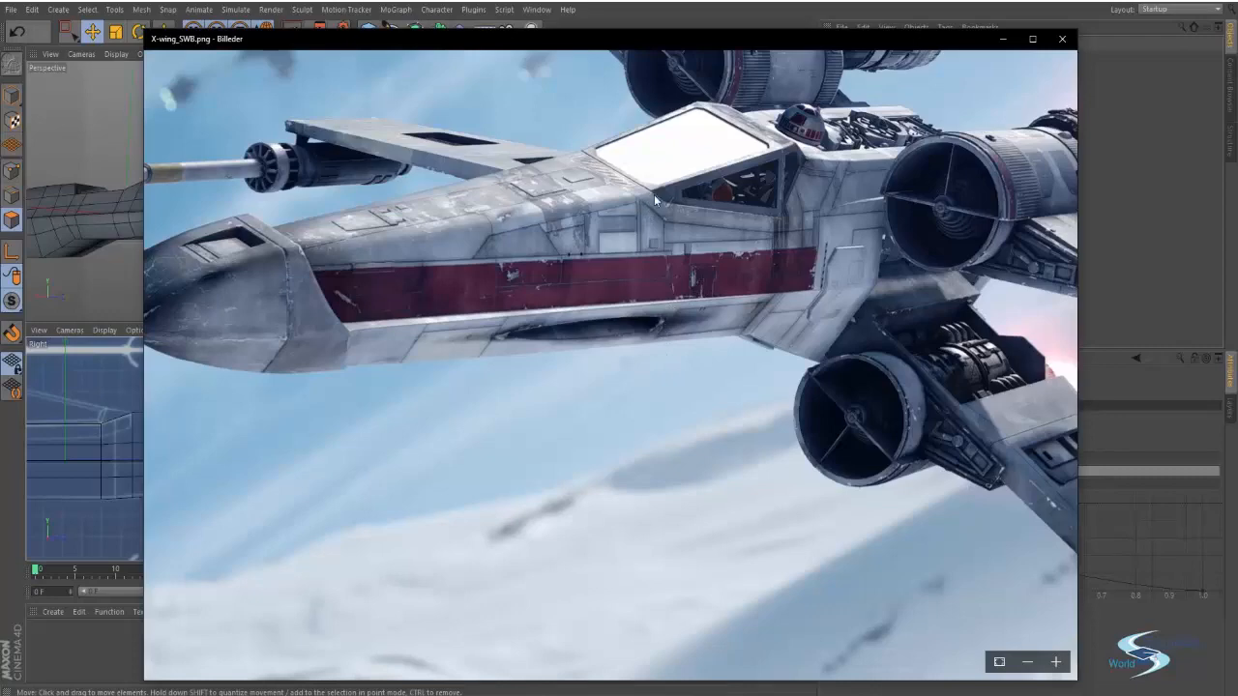
pyautogui.hotkey('alt', 'Tab')
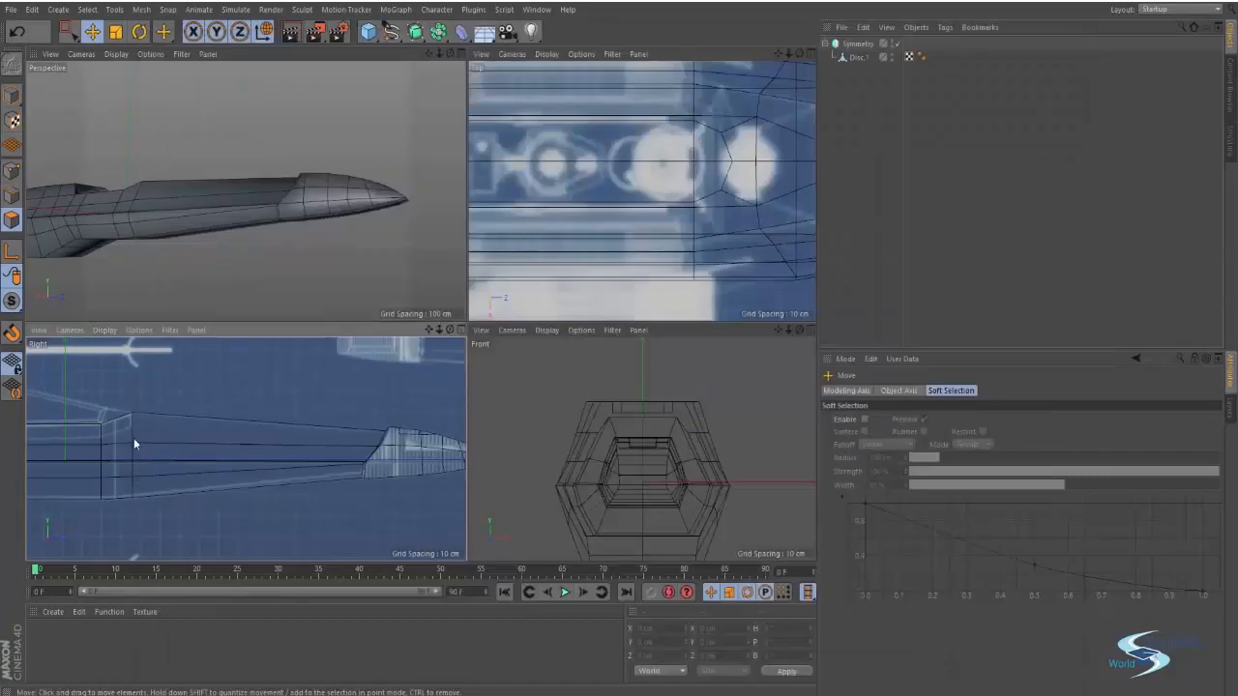
# Step: Select Disc.1 in point mode and slide the side corner point just behind the nose cone with the Slide tool
pyautogui.middleClick(235, 305)
pyautogui.moveTo(324, 307)
pyautogui.keyDown('alt'); pyautogui.mouseDown()
pyautogui.moveTo(393, 264)
pyautogui.moveTo(464, 274)
pyautogui.moveTo(314, 336)
pyautogui.mouseUp(); pyautogui.keyUp('alt')
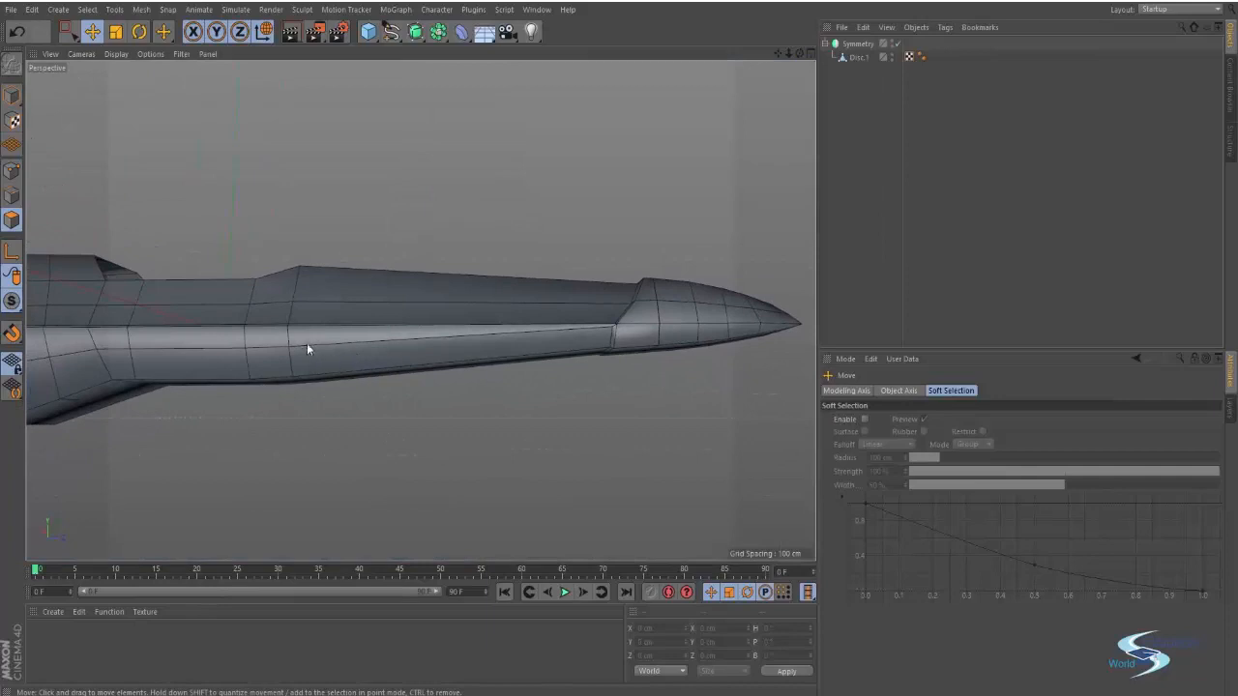
pyautogui.scroll(5, 614, 335)
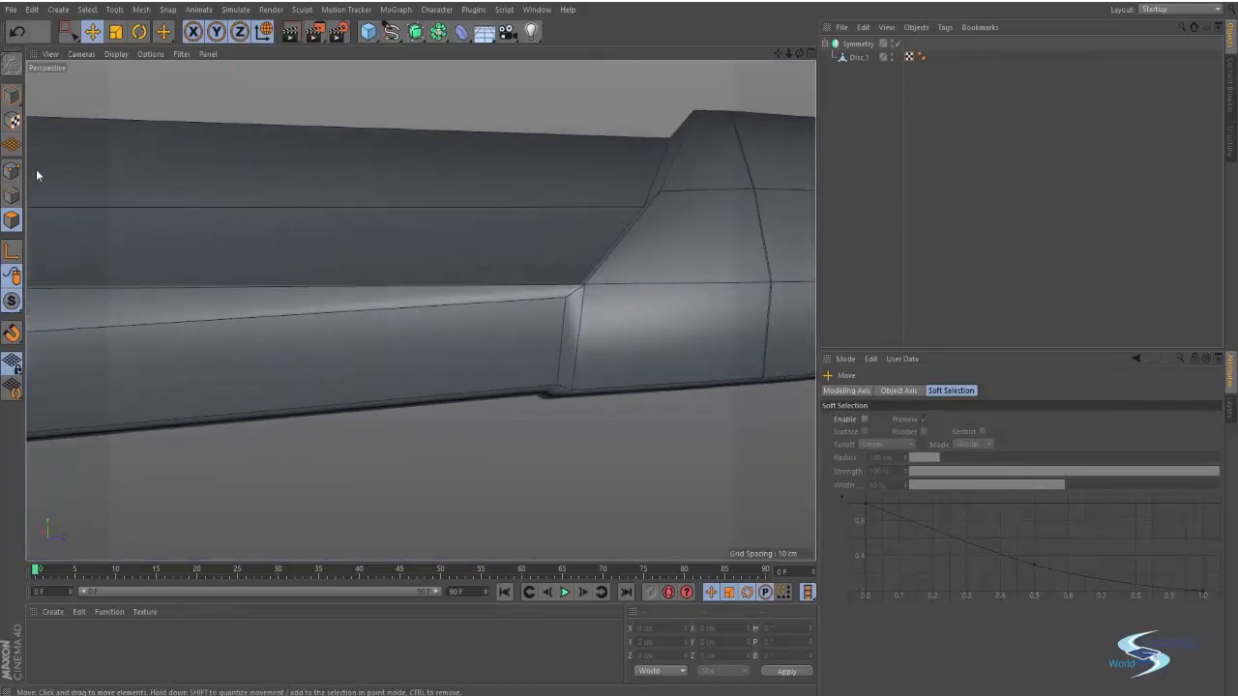
pyautogui.keyDown('alt'); pyautogui.moveTo(566, 309); pyautogui.dragTo(510, 283, button='middle'); pyautogui.keyUp('alt')
pyautogui.keyDown('alt'); pyautogui.moveTo(510, 283); pyautogui.dragTo(619, 253); pyautogui.keyUp('alt')
pyautogui.click(857, 57)
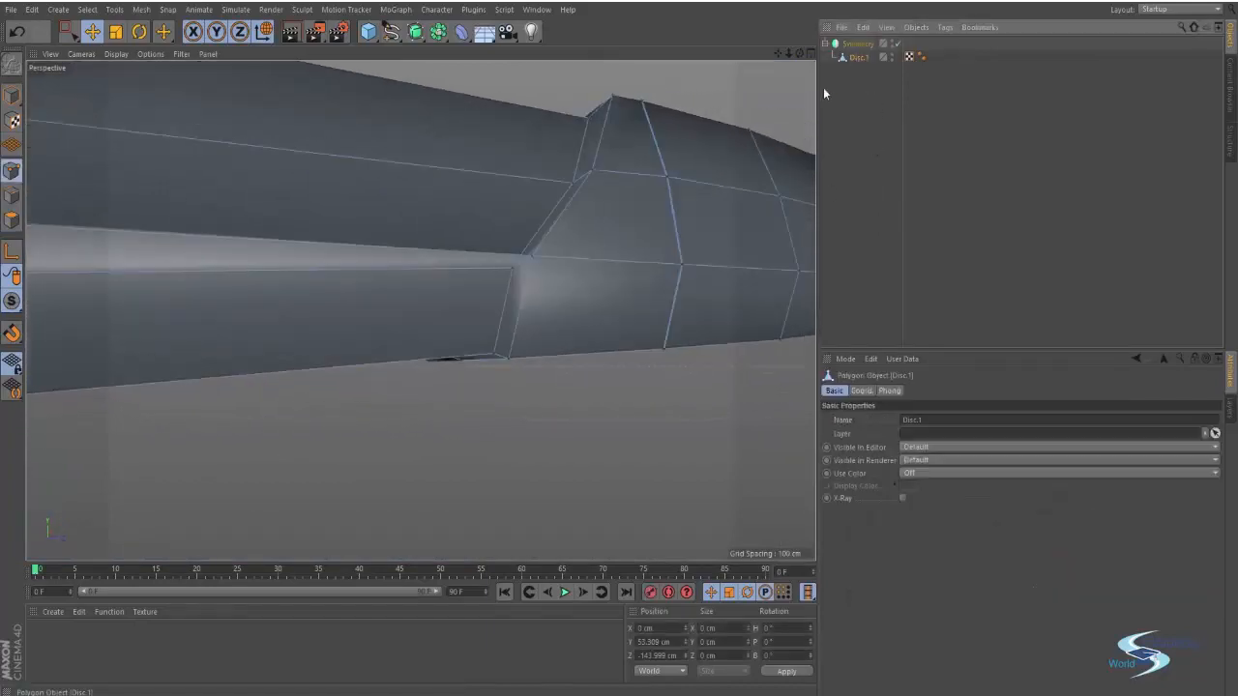
pyautogui.click(509, 270)
pyautogui.rightClick(498, 451)
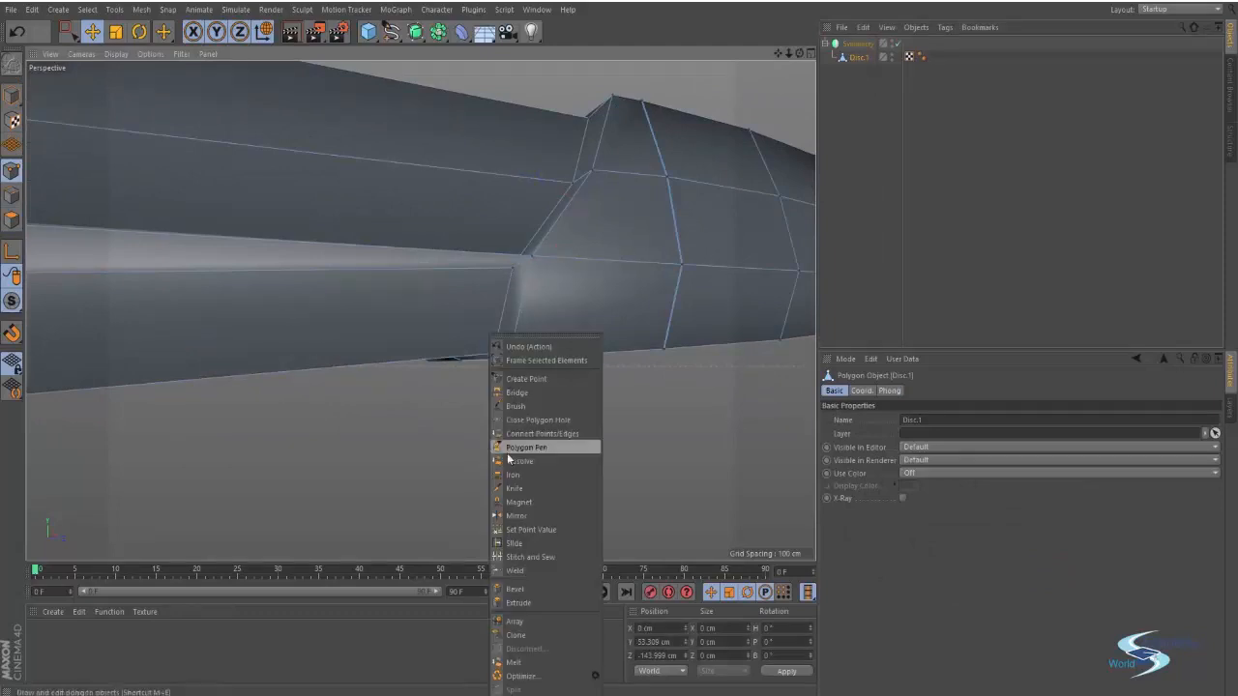
pyautogui.click(512, 558)
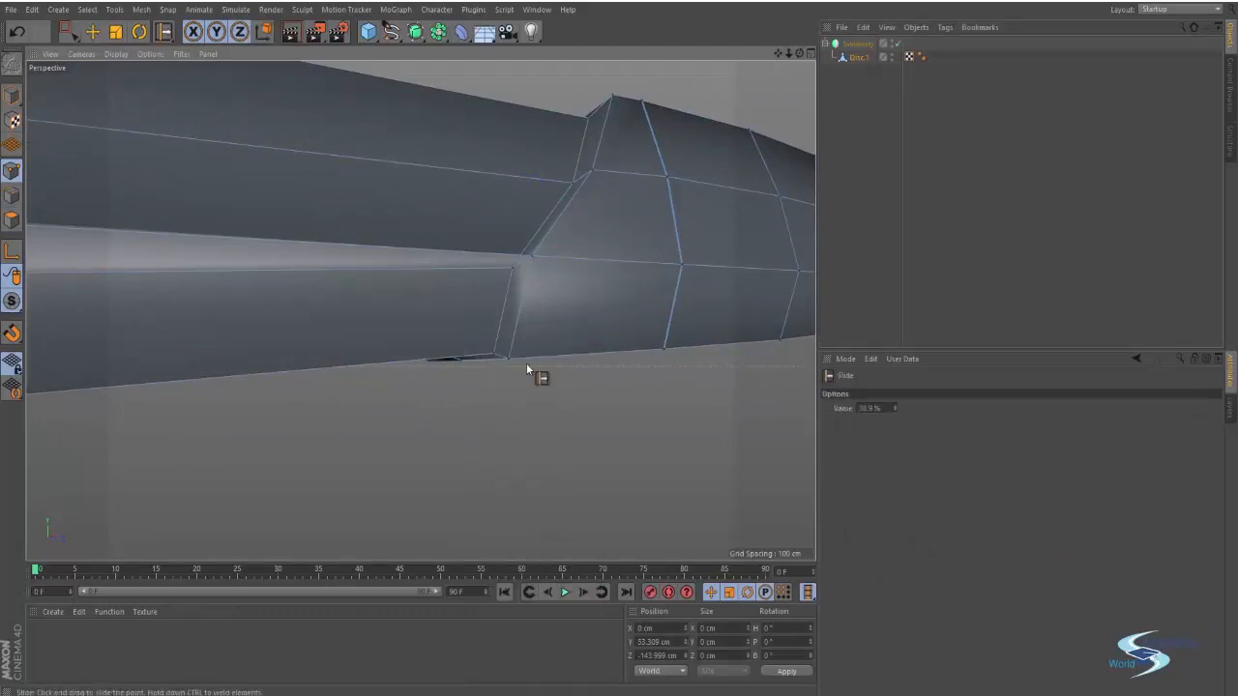
pyautogui.click(511, 289)
pyautogui.moveTo(499, 288); pyautogui.dragTo(499, 286)
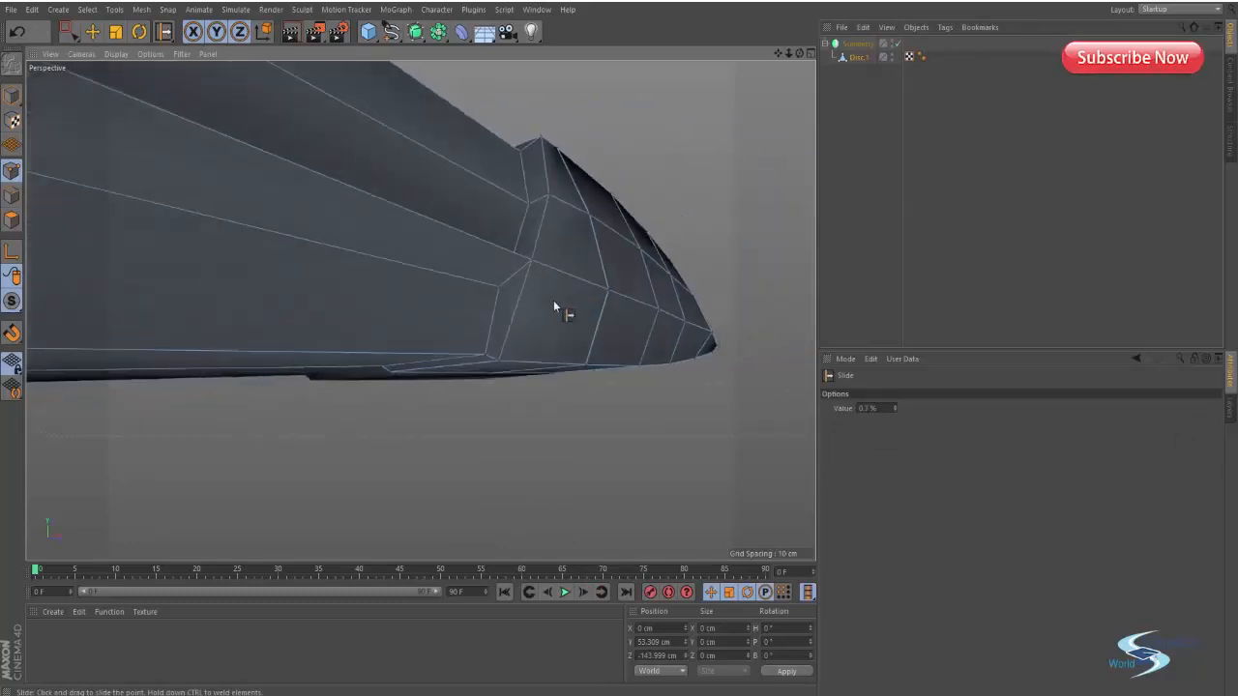
# Step: Move the lower side points of the step behind the nose cone inward, placing the bottom corner at about X 22.8 cm, Y -14.2 cm
pyautogui.press('e')
pyautogui.click(501, 280)
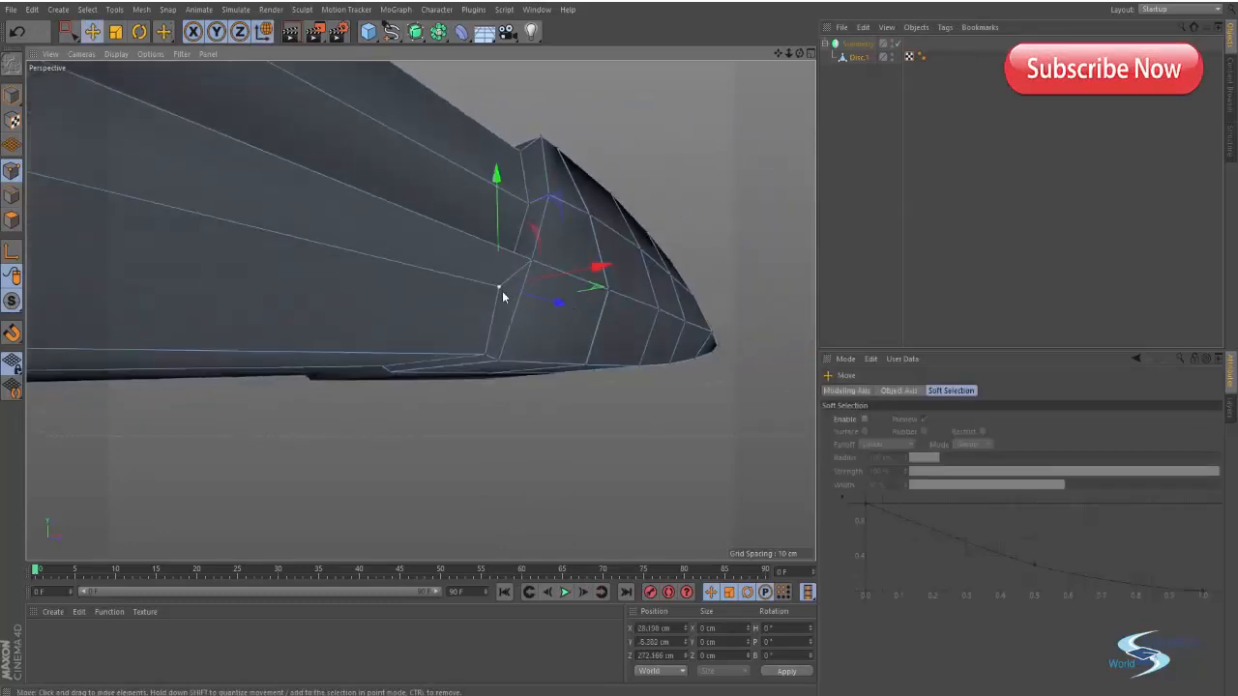
pyautogui.scroll(5, 580, 266)
pyautogui.moveTo(604, 269); pyautogui.dragTo(548, 271)
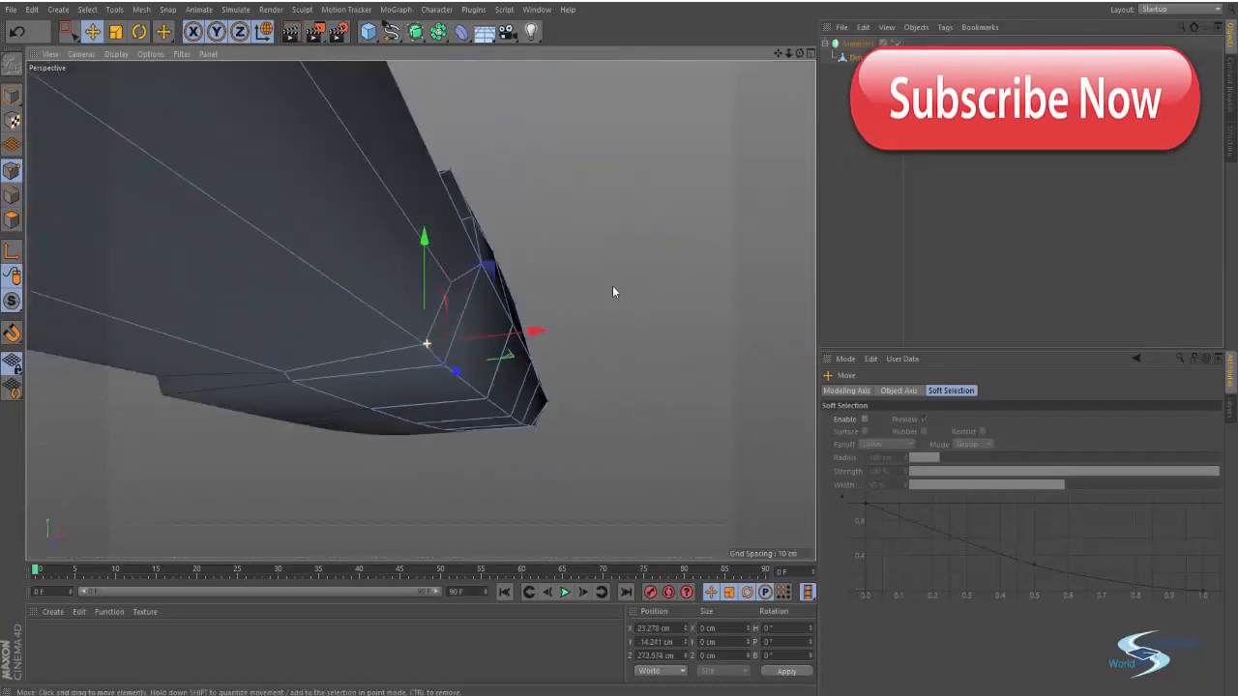
pyautogui.moveTo(484, 274); pyautogui.dragTo(486, 271)
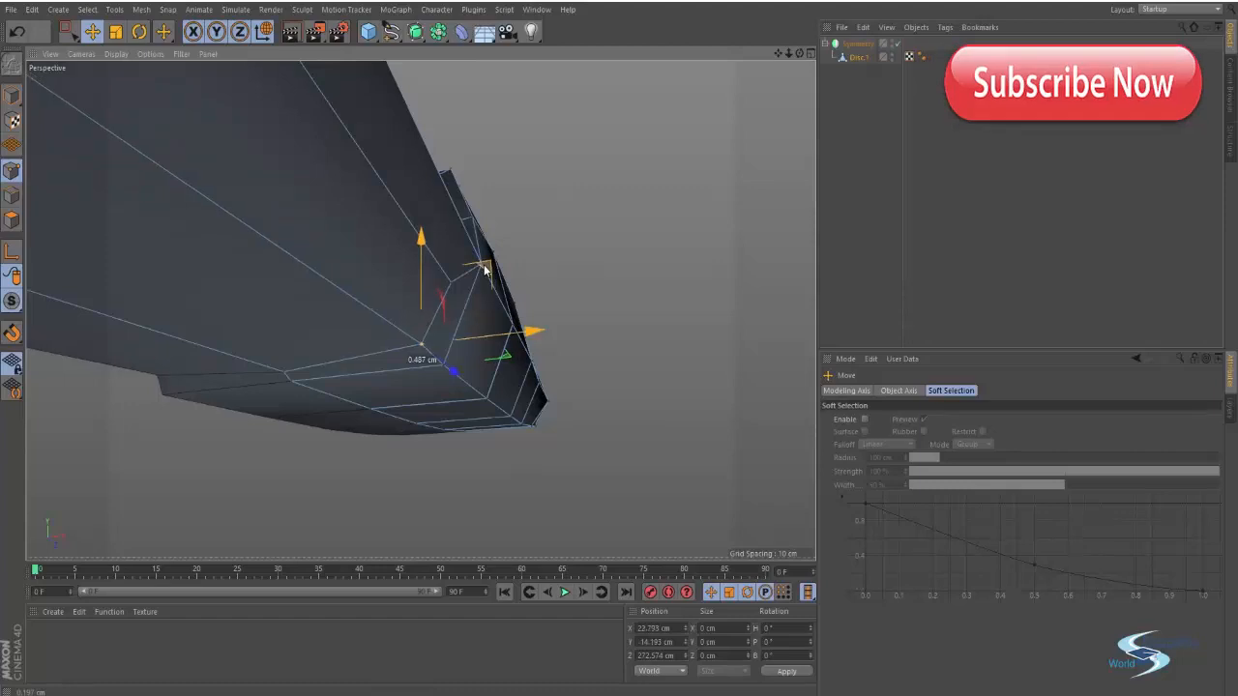
# Step: Adjust the underside centre point of the step behind the nose cone and set its X position to 0 cm
pyautogui.click(287, 371)
pyautogui.moveTo(291, 320); pyautogui.dragTo(291, 317)
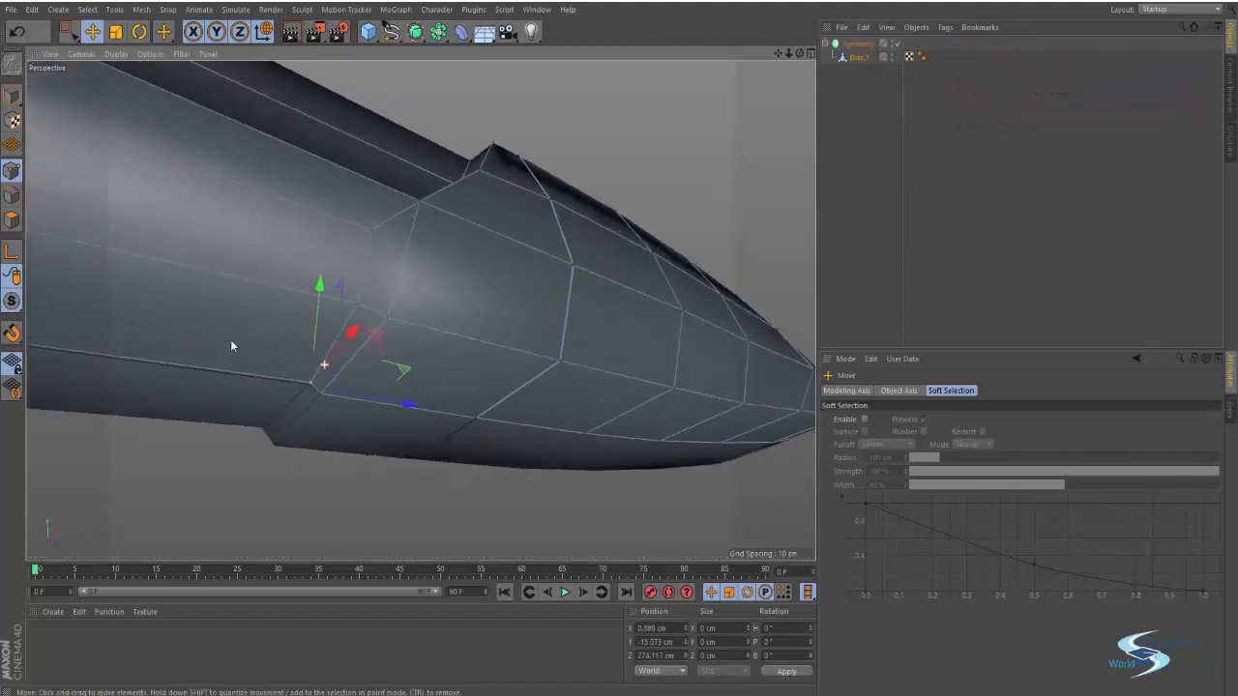
pyautogui.keyDown('alt'); pyautogui.moveTo(295, 419); pyautogui.dragTo(350, 323); pyautogui.keyUp('alt')
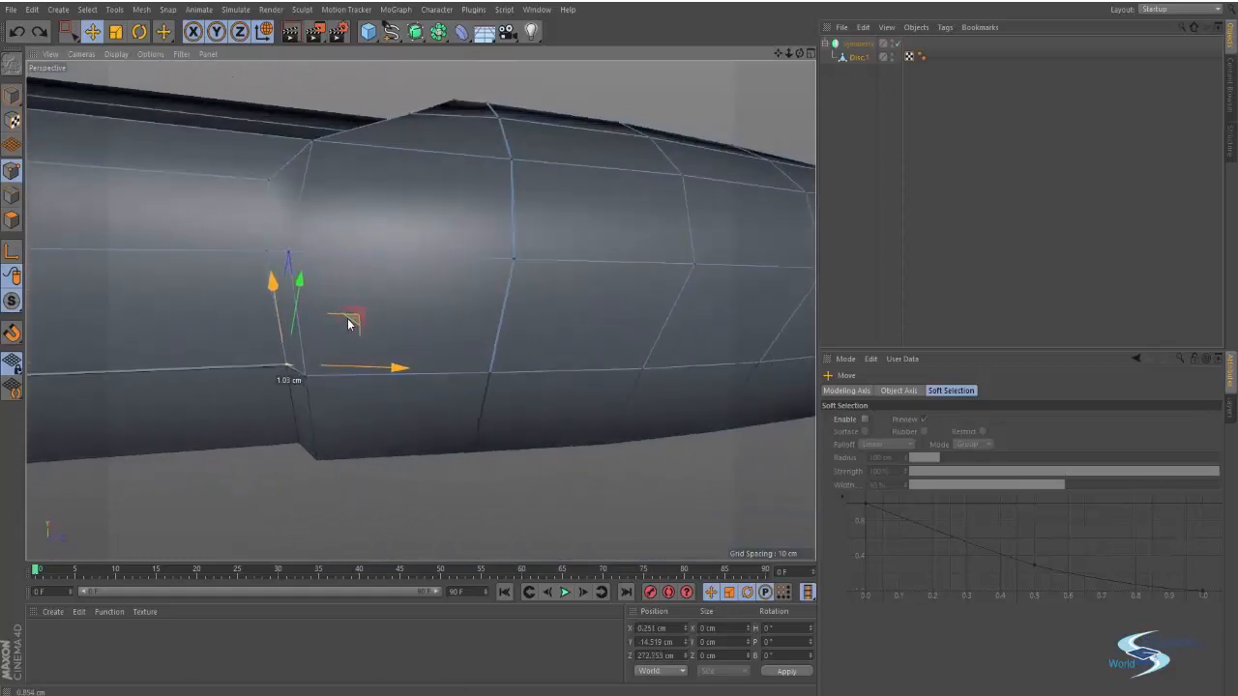
pyautogui.keyDown('alt'); pyautogui.moveTo(245, 389); pyautogui.dragTo(403, 416); pyautogui.keyUp('alt')
pyautogui.keyDown('alt'); pyautogui.moveTo(306, 412); pyautogui.dragTo(379, 399, button='right'); pyautogui.keyUp('alt')
pyautogui.keyDown('alt'); pyautogui.moveTo(379, 399); pyautogui.dragTo(427, 381, button='middle'); pyautogui.keyUp('alt')
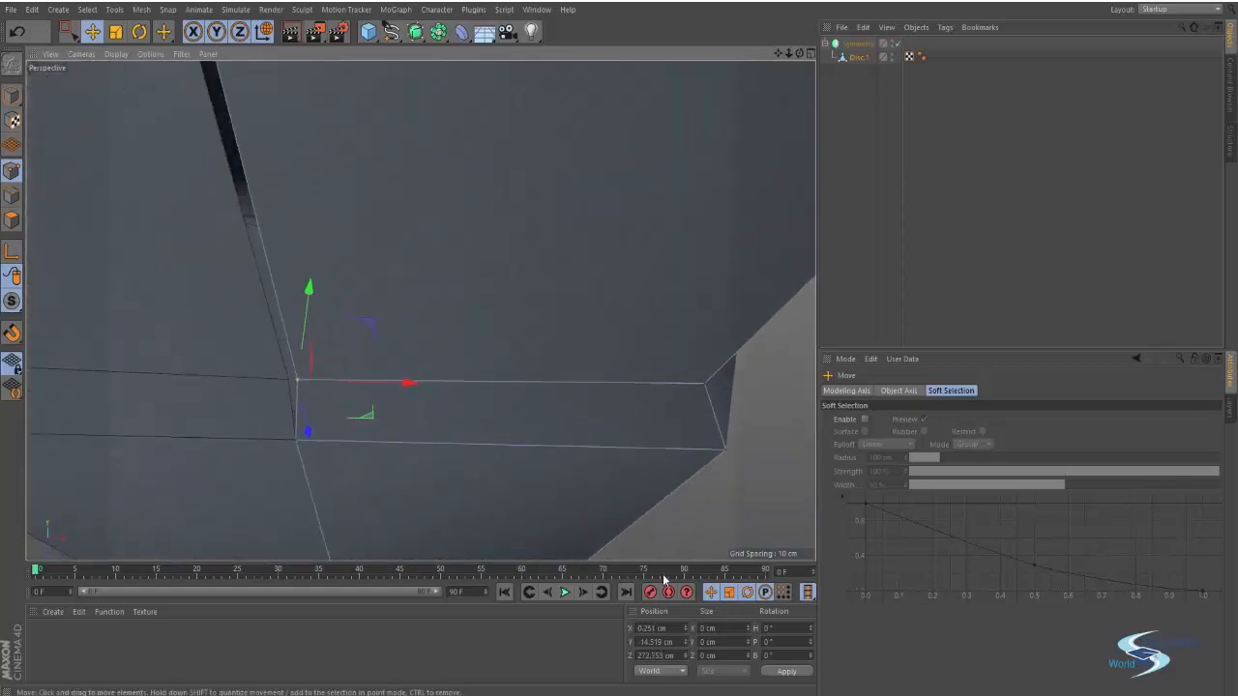
pyautogui.doubleClick(671, 628)
pyautogui.write('0')
pyautogui.press('Return')
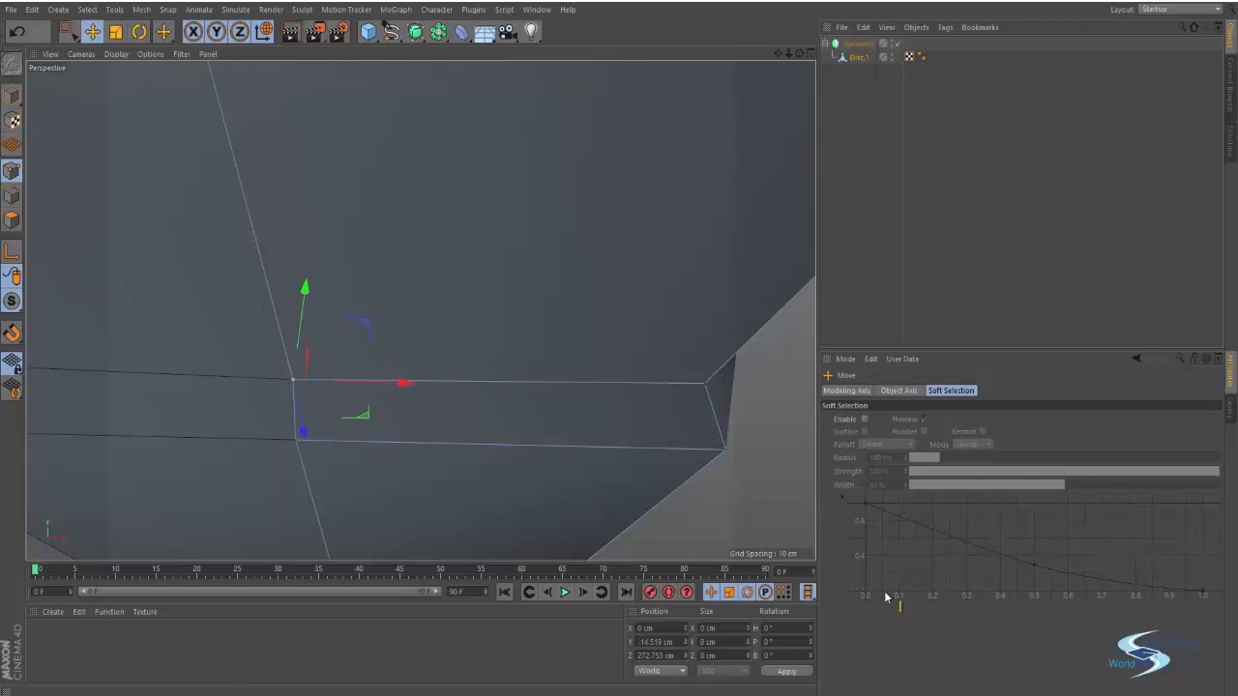
# Step: Examine the points along the stepped edge where the hull meets the nose cone
pyautogui.click(758, 491)
pyautogui.keyDown('alt'); pyautogui.moveTo(542, 307); pyautogui.dragTo(251, 351, button='right'); pyautogui.keyUp('alt')
pyautogui.keyDown('alt'); pyautogui.moveTo(251, 351); pyautogui.dragTo(321, 365); pyautogui.keyUp('alt')
pyautogui.scroll(-1, 331, 322)
pyautogui.keyDown('alt'); pyautogui.moveTo(330, 322); pyautogui.dragTo(453, 281, button='middle'); pyautogui.keyUp('alt')
pyautogui.keyDown('alt'); pyautogui.moveTo(453, 281); pyautogui.dragTo(627, 315); pyautogui.keyUp('alt')
pyautogui.keyDown('alt'); pyautogui.moveTo(626, 314); pyautogui.dragTo(760, 269, button='right'); pyautogui.keyUp('alt')
pyautogui.keyDown('alt'); pyautogui.moveTo(760, 269); pyautogui.dragTo(533, 309, button='middle'); pyautogui.keyUp('alt')
pyautogui.keyDown('alt'); pyautogui.moveTo(532, 309); pyautogui.dragTo(706, 241); pyautogui.keyUp('alt')
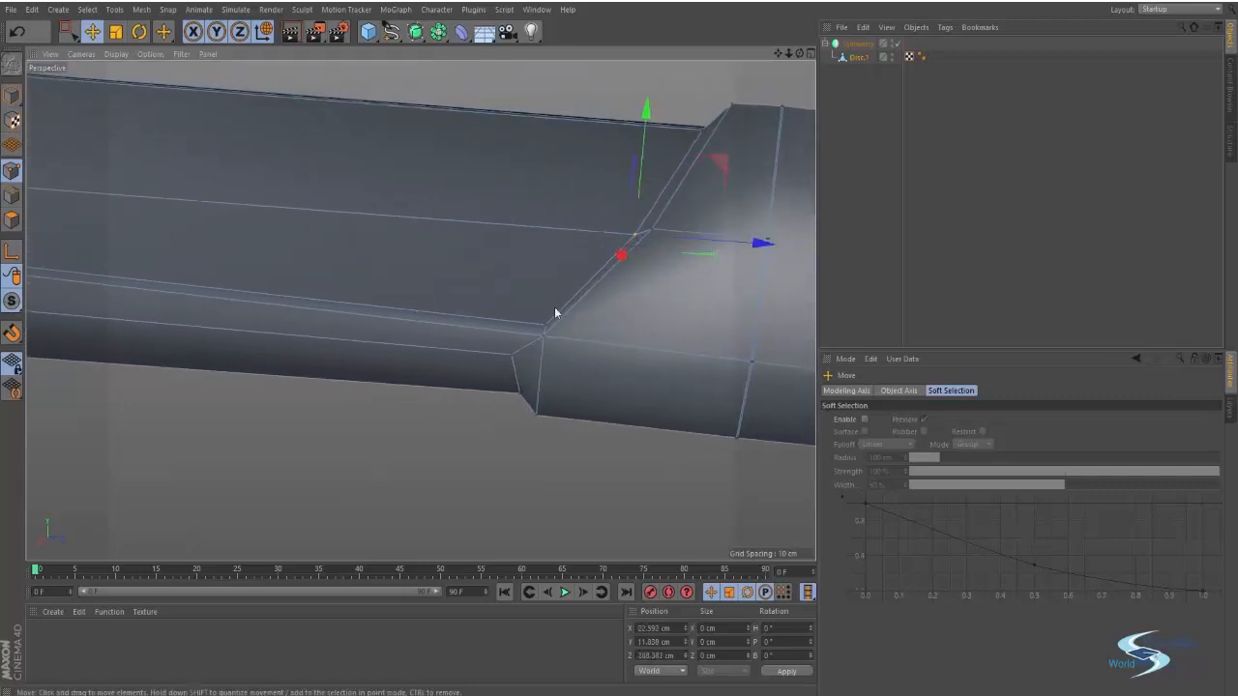
pyautogui.click(543, 331)
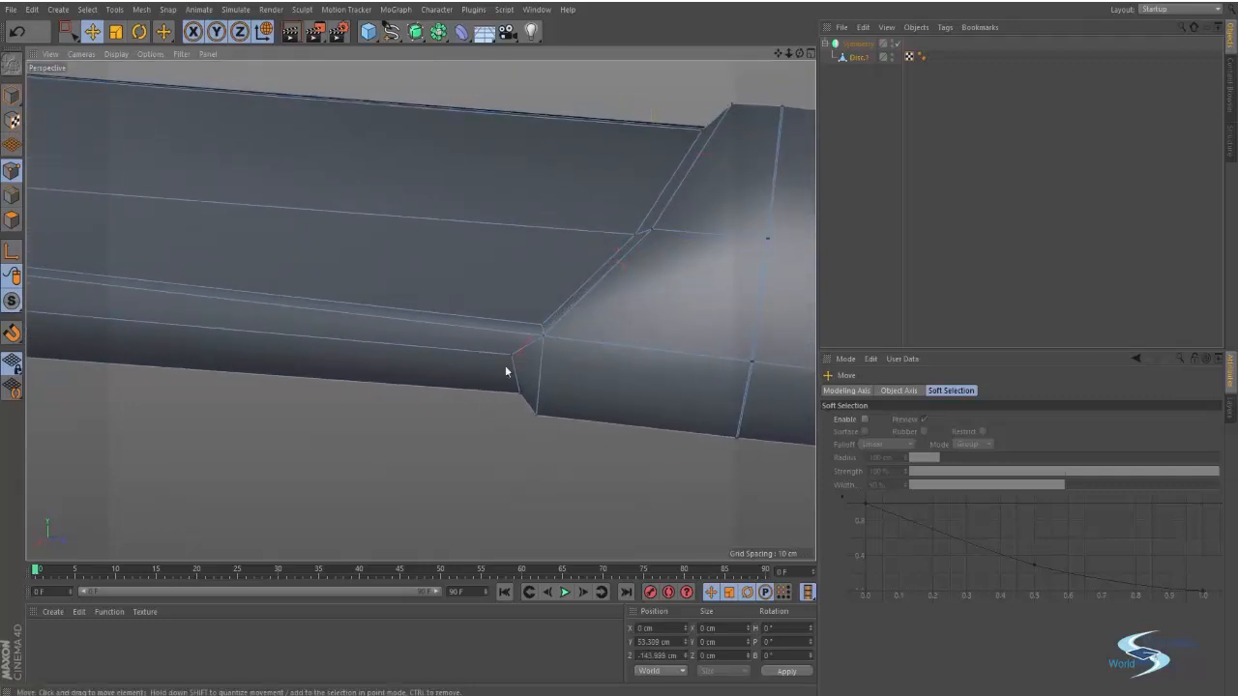
# Step: Examine the side and underside of the long forward hull between the cockpit and the nose cone
pyautogui.scroll(-4, 506, 366)
pyautogui.keyDown('alt'); pyautogui.moveTo(506, 366); pyautogui.dragTo(710, 243, button='middle'); pyautogui.keyUp('alt')
pyautogui.keyDown('alt'); pyautogui.moveTo(709, 242); pyautogui.dragTo(367, 264); pyautogui.keyUp('alt')
pyautogui.scroll(-3, 367, 264)
pyautogui.keyDown('alt'); pyautogui.moveTo(366, 264); pyautogui.dragTo(555, 308, button='middle'); pyautogui.keyUp('alt')
pyautogui.keyDown('alt'); pyautogui.moveTo(445, 281); pyautogui.dragTo(575, 255); pyautogui.keyUp('alt')
pyautogui.keyDown('alt'); pyautogui.moveTo(575, 256); pyautogui.dragTo(474, 255, button='middle'); pyautogui.keyUp('alt')
pyautogui.keyDown('alt'); pyautogui.moveTo(474, 255); pyautogui.dragTo(504, 299); pyautogui.keyUp('alt')
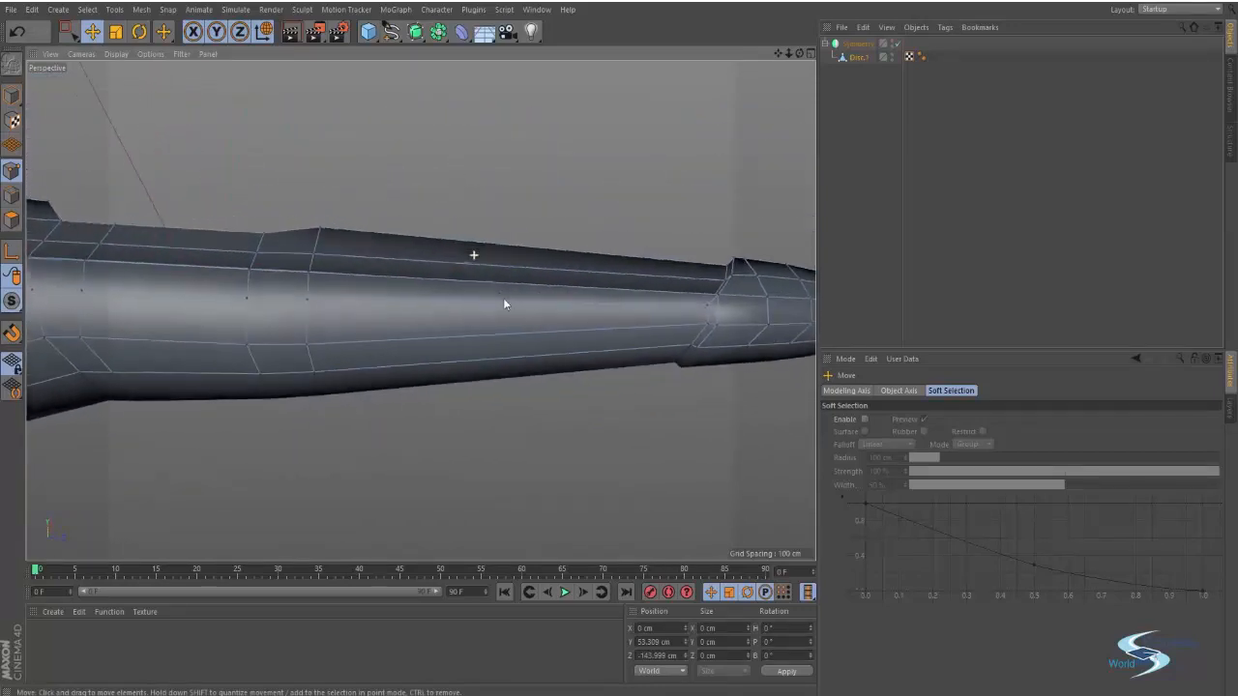
pyautogui.press('k')
pyautogui.press('l')
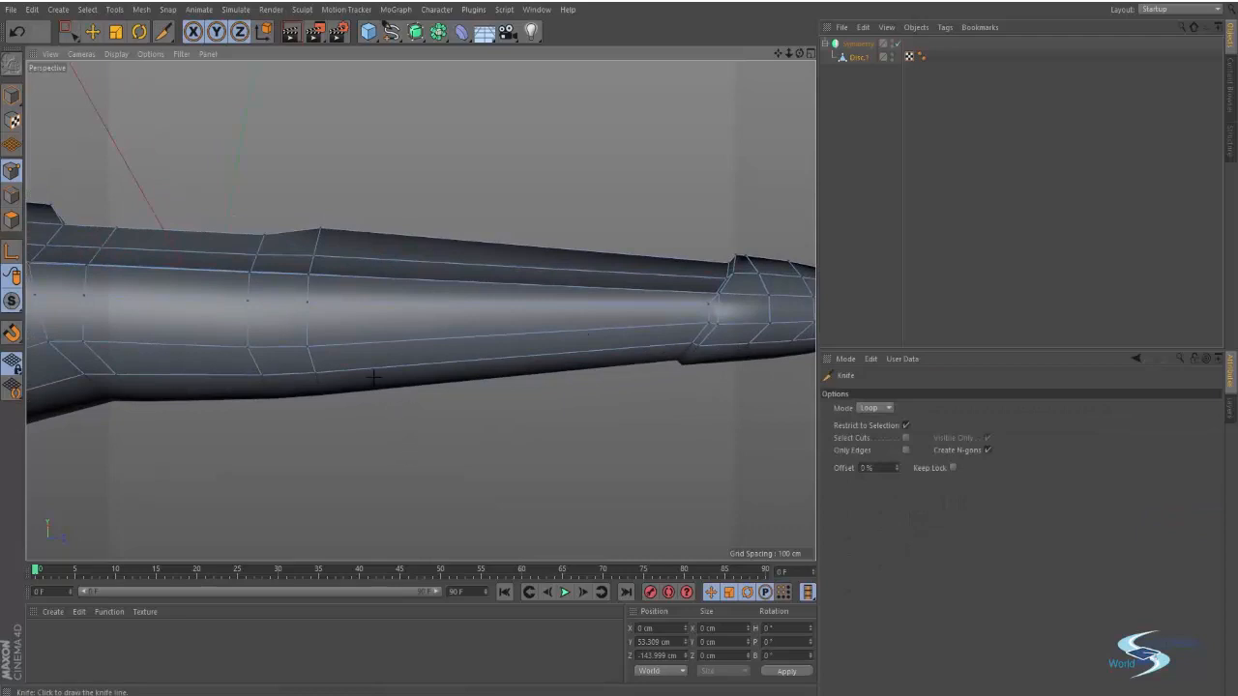
pyautogui.keyDown('alt'); pyautogui.moveTo(367, 368); pyautogui.dragTo(368, 431); pyautogui.keyUp('alt')
pyautogui.press('e')
# Step: Add a Boole object inside the Symmetry and nest the Disc.1 hull under it
pyautogui.keyDown('alt'); pyautogui.moveTo(447, 281); pyautogui.dragTo(590, 232); pyautogui.keyUp('alt')
pyautogui.click(855, 44)
pyautogui.moveTo(856, 60)
pyautogui.mouseDown()
pyautogui.moveTo(866, 78)
pyautogui.moveTo(854, 77)
pyautogui.moveTo(858, 58)
pyautogui.mouseUp()
pyautogui.click(859, 58)
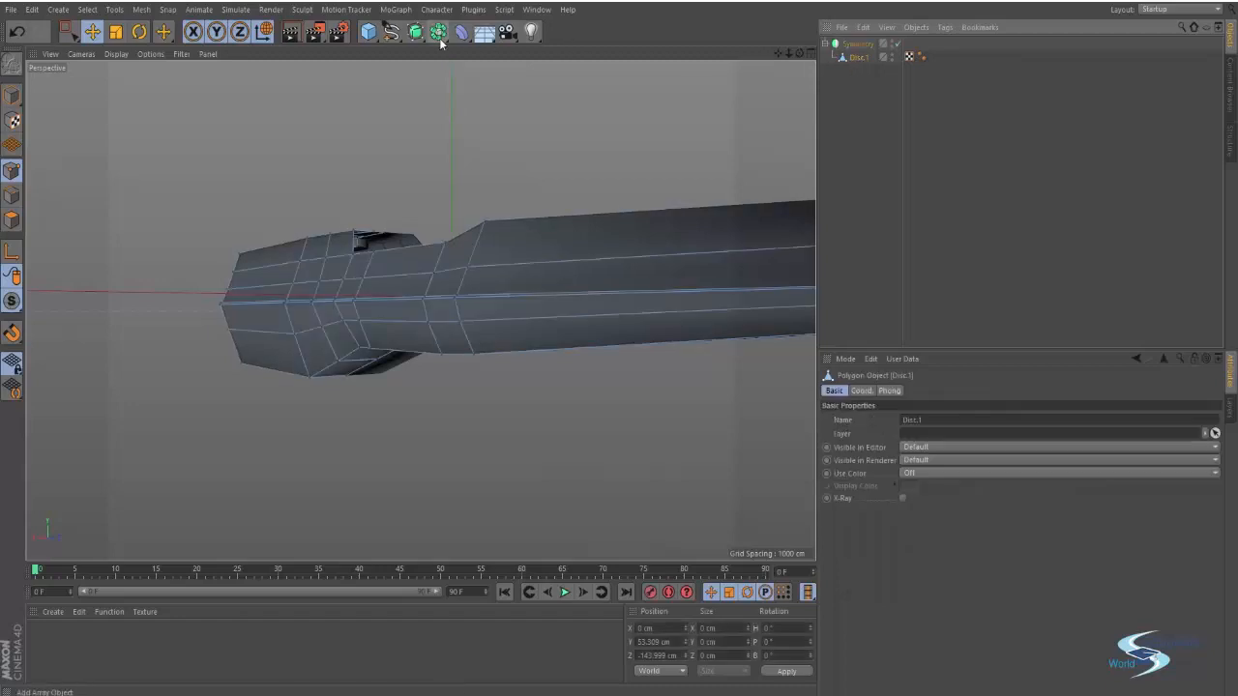
pyautogui.moveTo(440, 41); pyautogui.dragTo(677, 49)
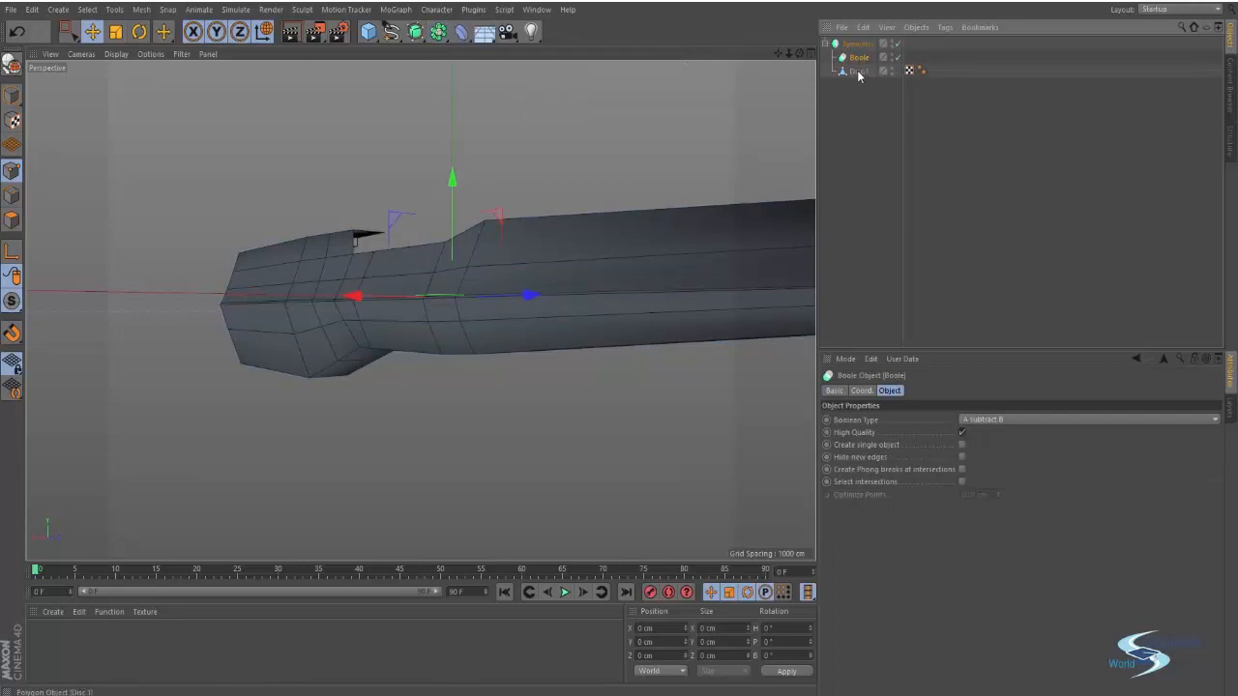
pyautogui.moveTo(866, 62); pyautogui.dragTo(865, 61)
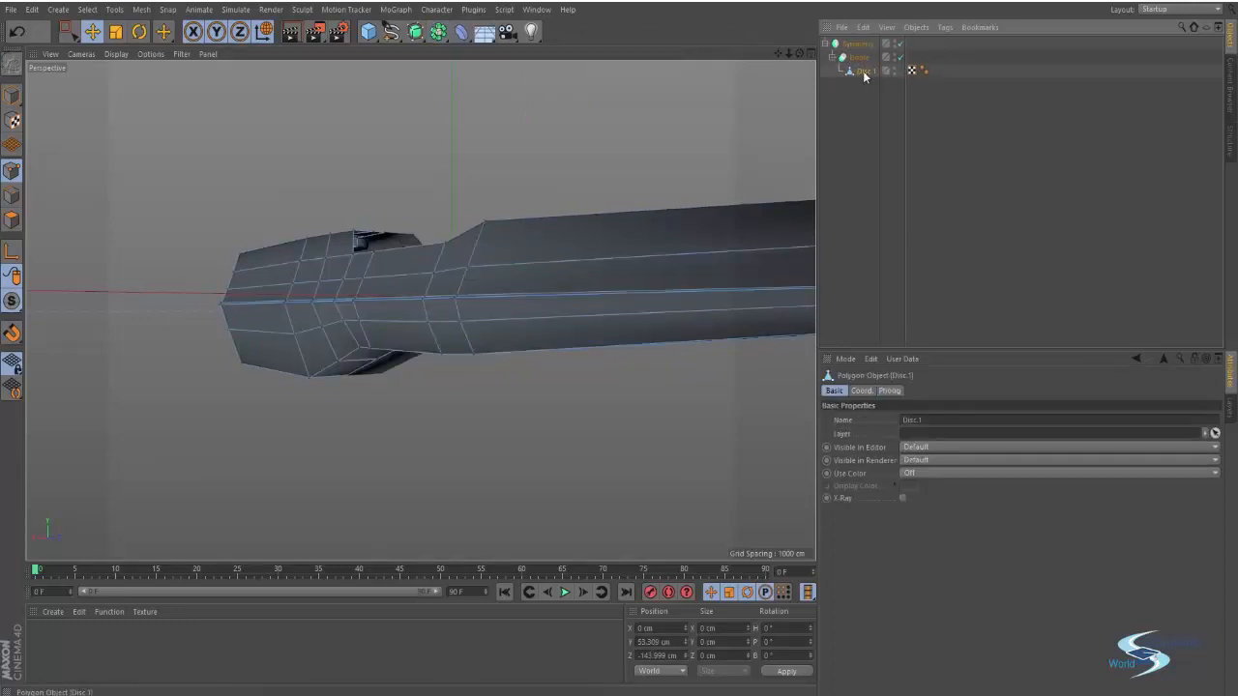
pyautogui.keyDown('alt'); pyautogui.moveTo(494, 207); pyautogui.dragTo(353, 302); pyautogui.keyUp('alt')
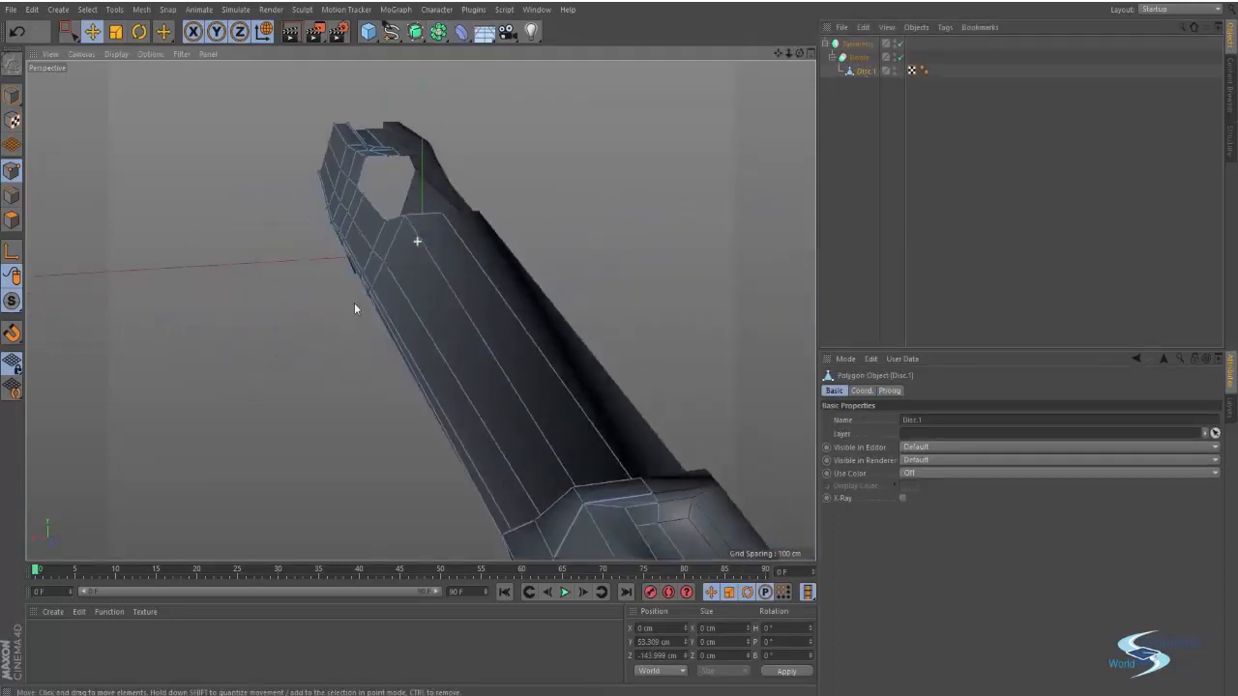
# Step: Rename the Disc.1 hull object as Body
pyautogui.doubleClick(866, 72)
pyautogui.write('Body')
pyautogui.press('Return')
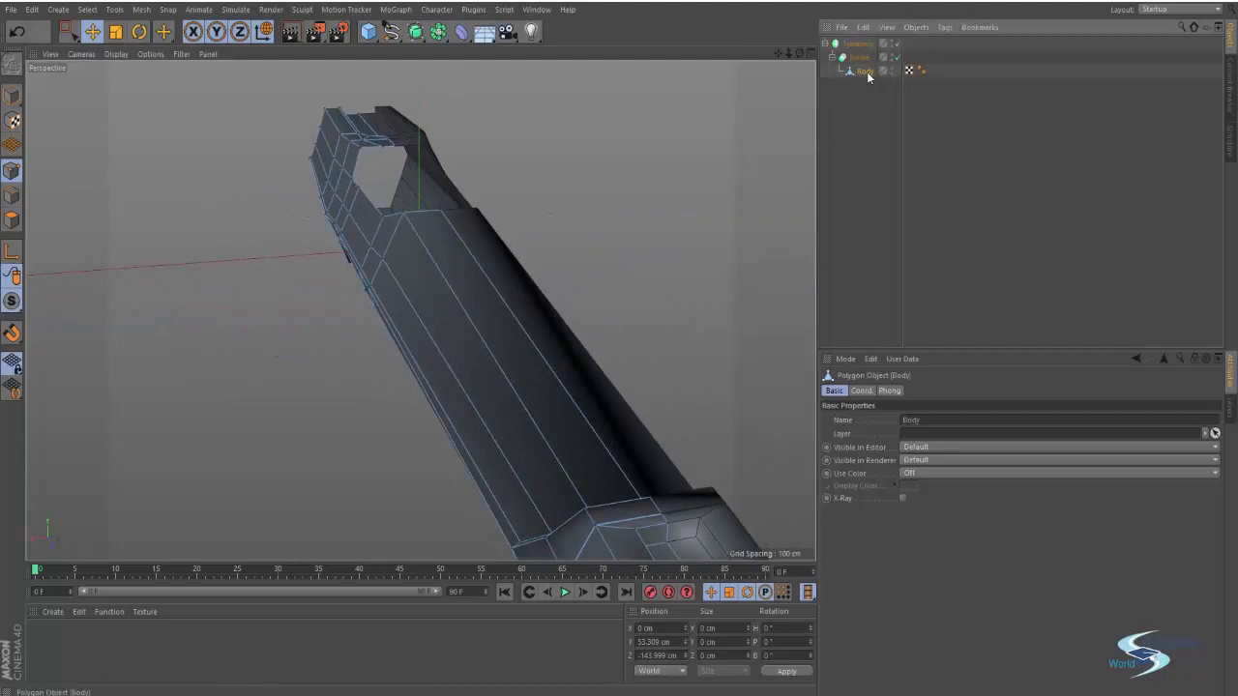
# Step: Add a cylinder, rotate it to lie along the hull, and move it beside the forward section at about X 44.5 cm, Z 172 cm
pyautogui.click(859, 57)
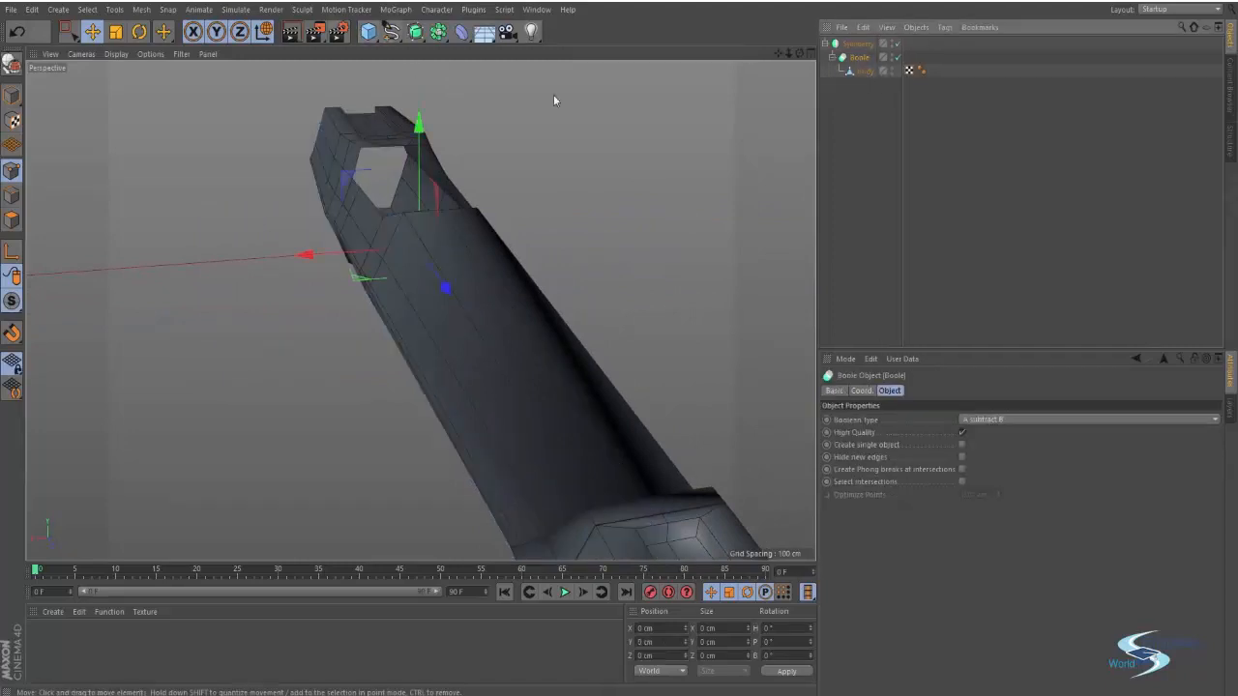
pyautogui.moveTo(378, 36); pyautogui.dragTo(630, 57)
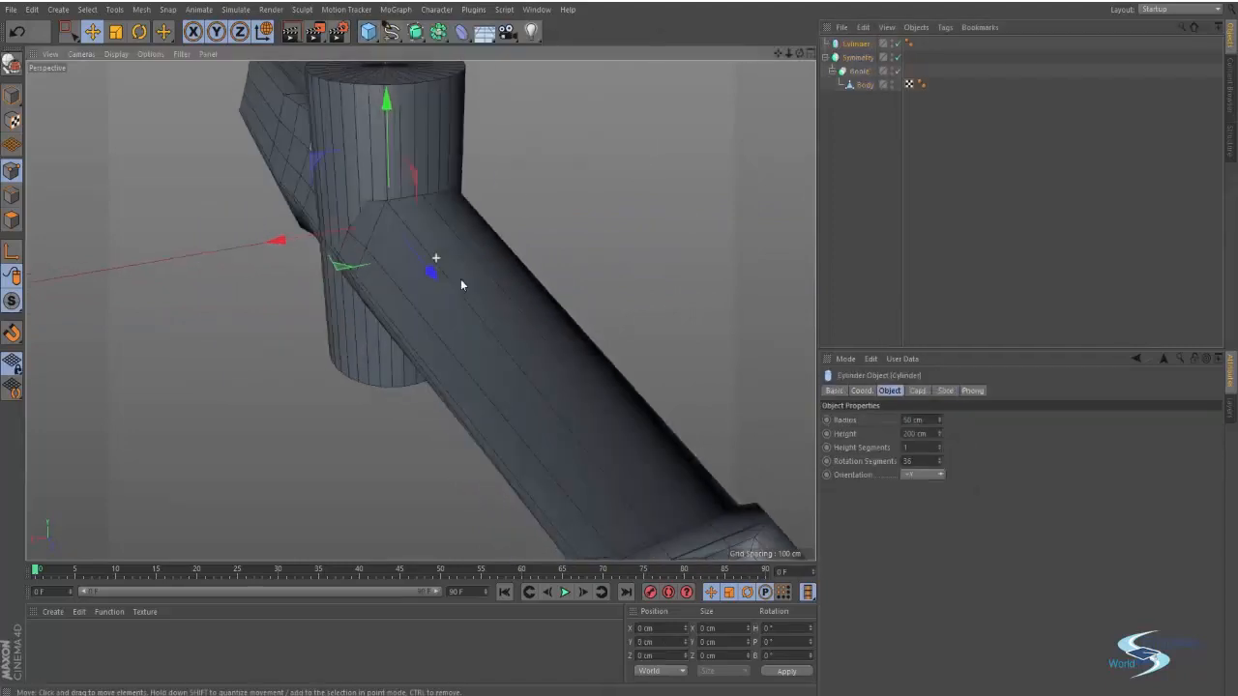
pyautogui.press('r')
pyautogui.moveTo(393, 172); pyautogui.dragTo(421, 415)
pyautogui.press('e')
pyautogui.press('t')
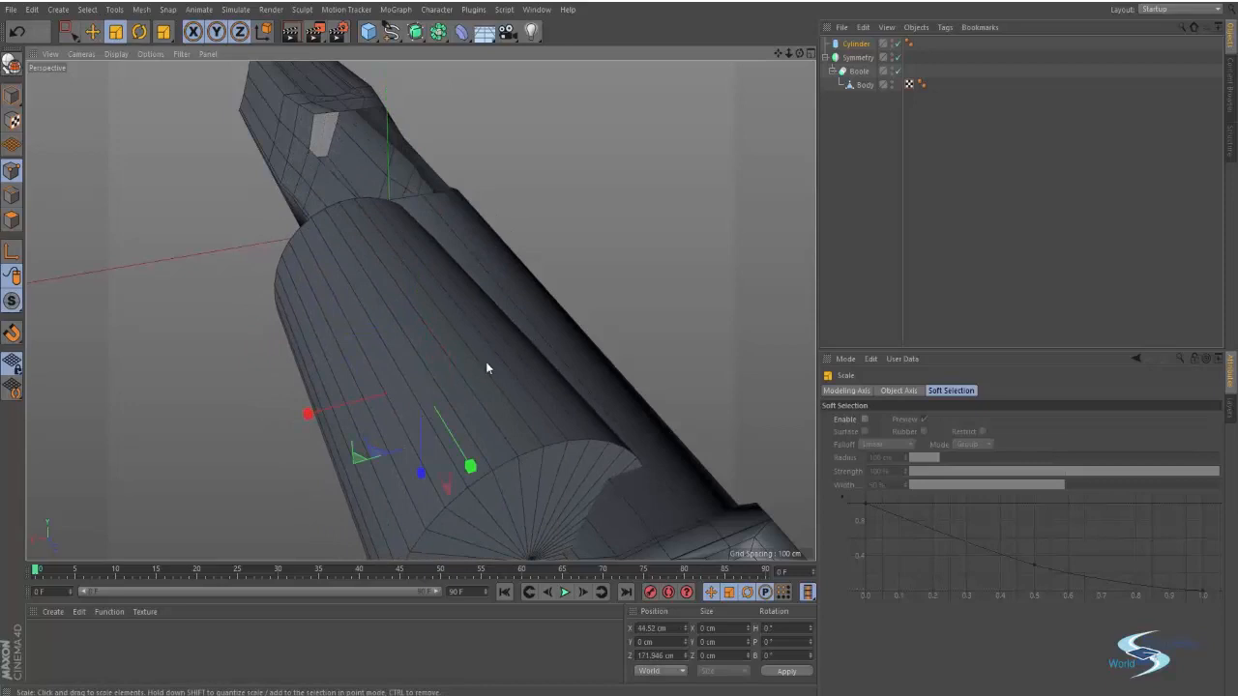
# Step: Scale the cylinder down to a radius of 3.85 cm and lengthen it to a height of 213.4 cm
pyautogui.moveTo(487, 364); pyautogui.dragTo(419, 385)
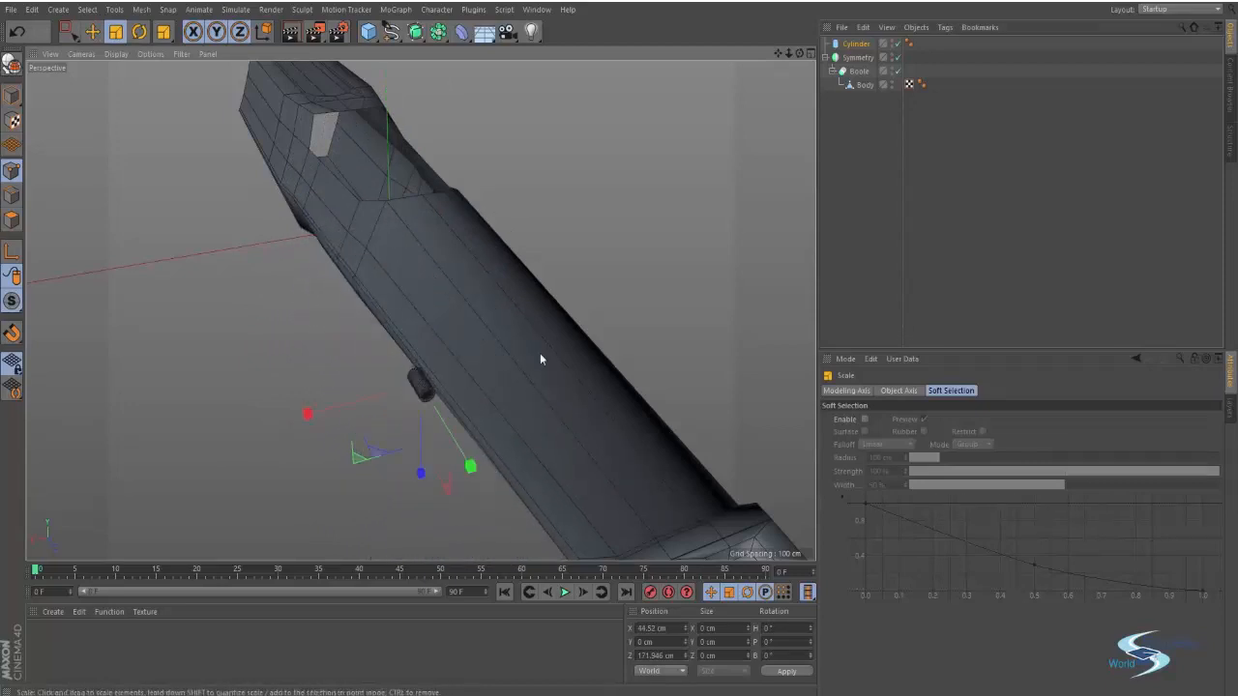
pyautogui.click(855, 44)
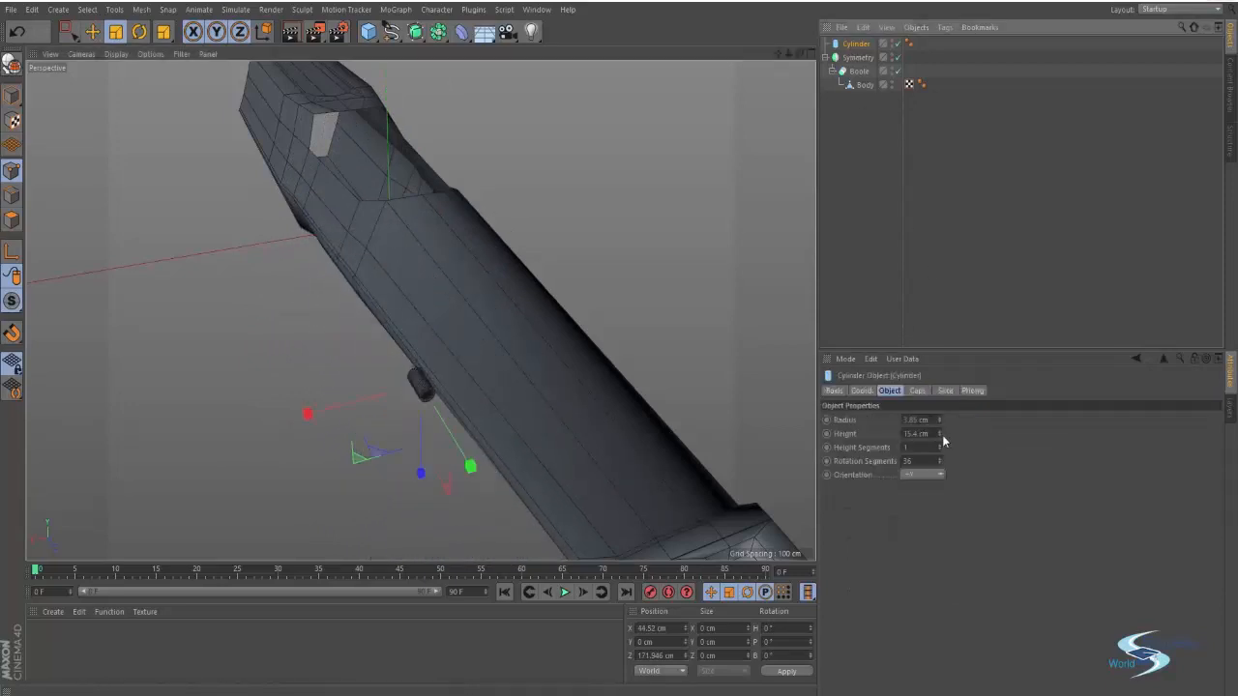
pyautogui.moveTo(939, 435); pyautogui.dragTo(976, 435)
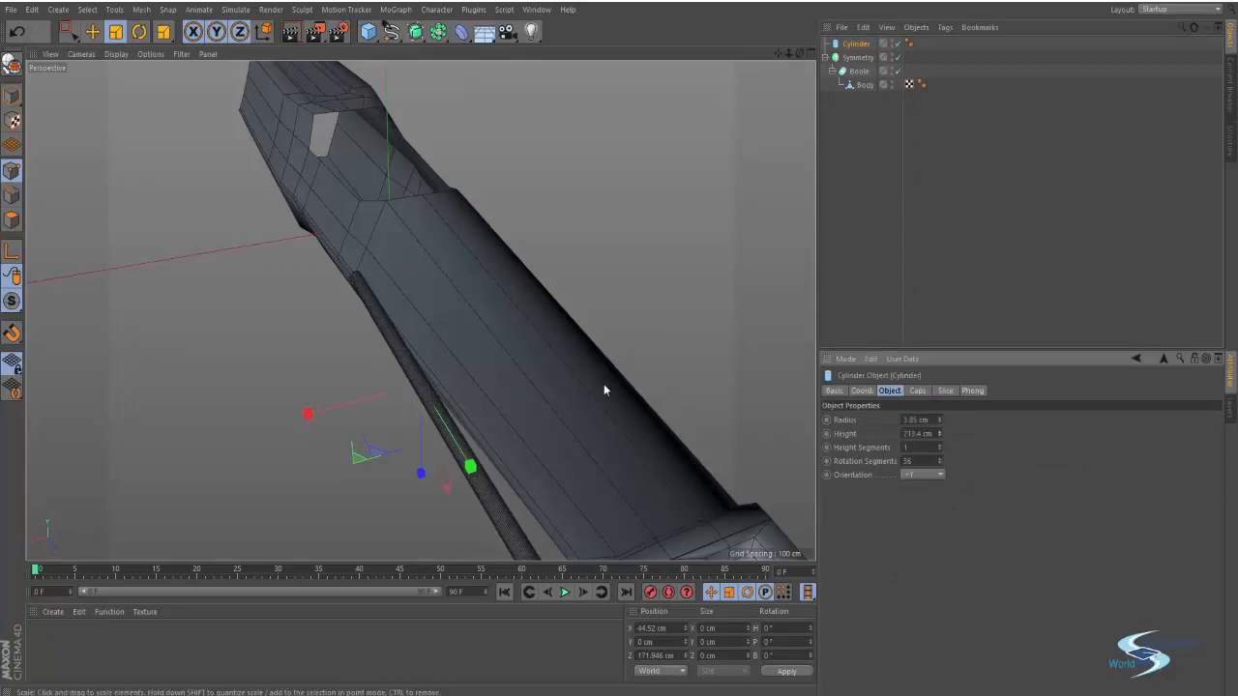
# Step: Move the thin cylinder into the lower side of the forward hull, to about X 32 cm, Y -11 cm
pyautogui.keyDown('alt'); pyautogui.moveTo(604, 390); pyautogui.dragTo(481, 138); pyautogui.keyUp('alt')
pyautogui.press('e')
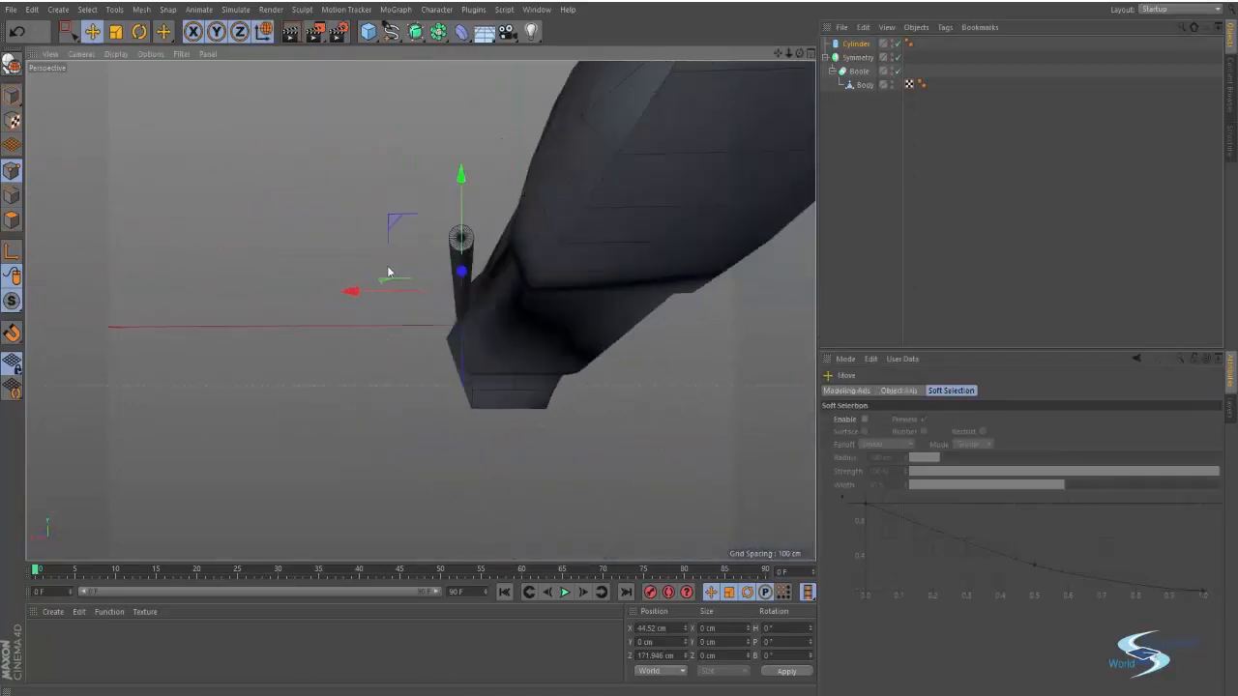
pyautogui.moveTo(388, 228); pyautogui.dragTo(604, 328)
pyautogui.keyDown('alt'); pyautogui.moveTo(435, 277); pyautogui.dragTo(649, 257, button='middle'); pyautogui.keyUp('alt')
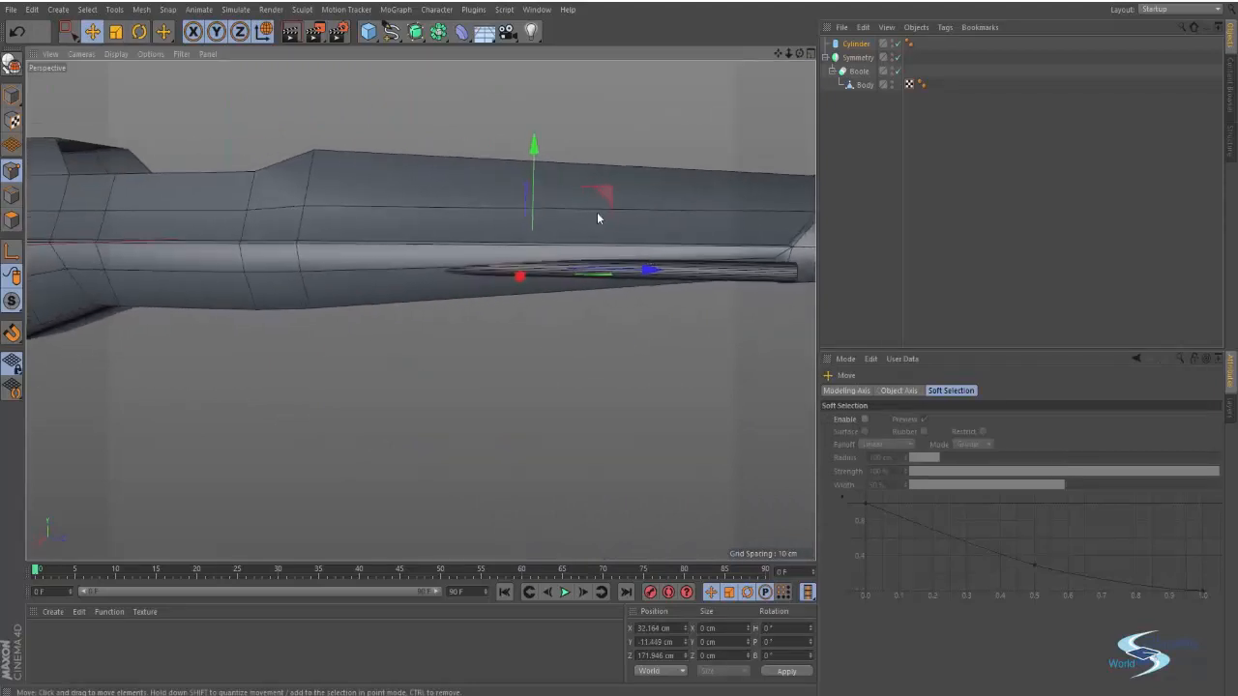
# Step: Move the cylinder along the hull to about Y -12.8 cm, Z 113 cm, and nest it inside the Boole below Body
pyautogui.moveTo(597, 219); pyautogui.dragTo(484, 204)
pyautogui.moveTo(480, 202); pyautogui.dragTo(475, 200)
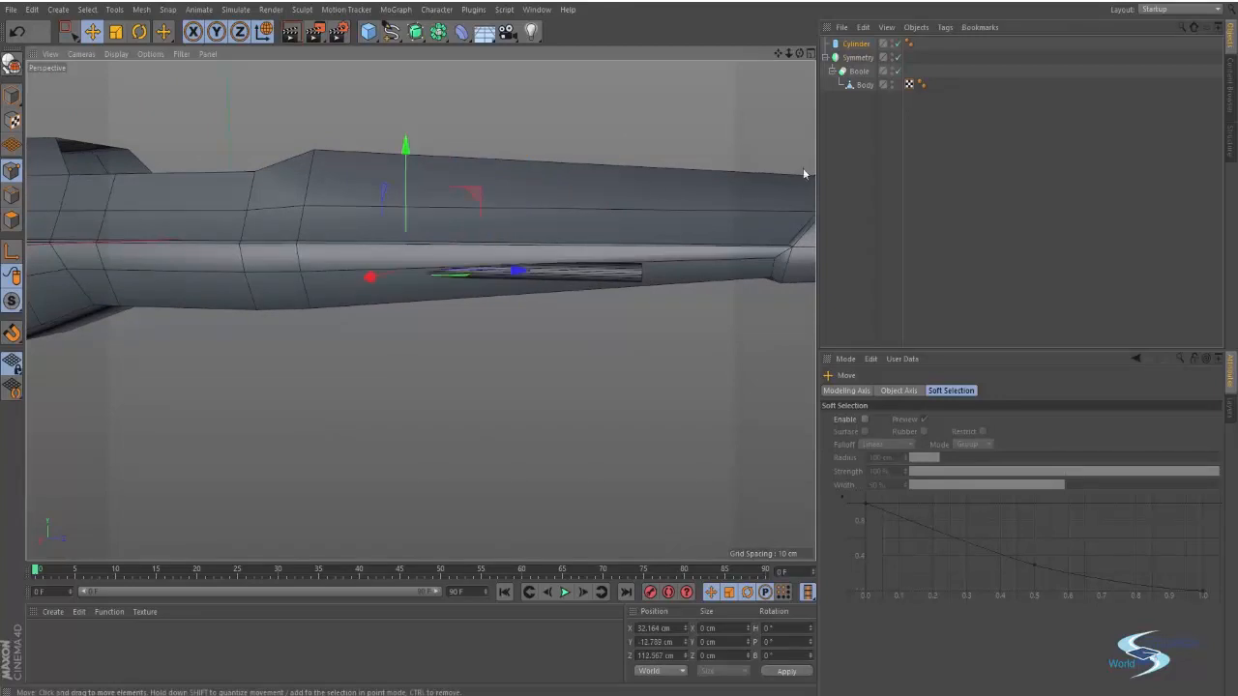
pyautogui.moveTo(855, 43); pyautogui.dragTo(862, 78)
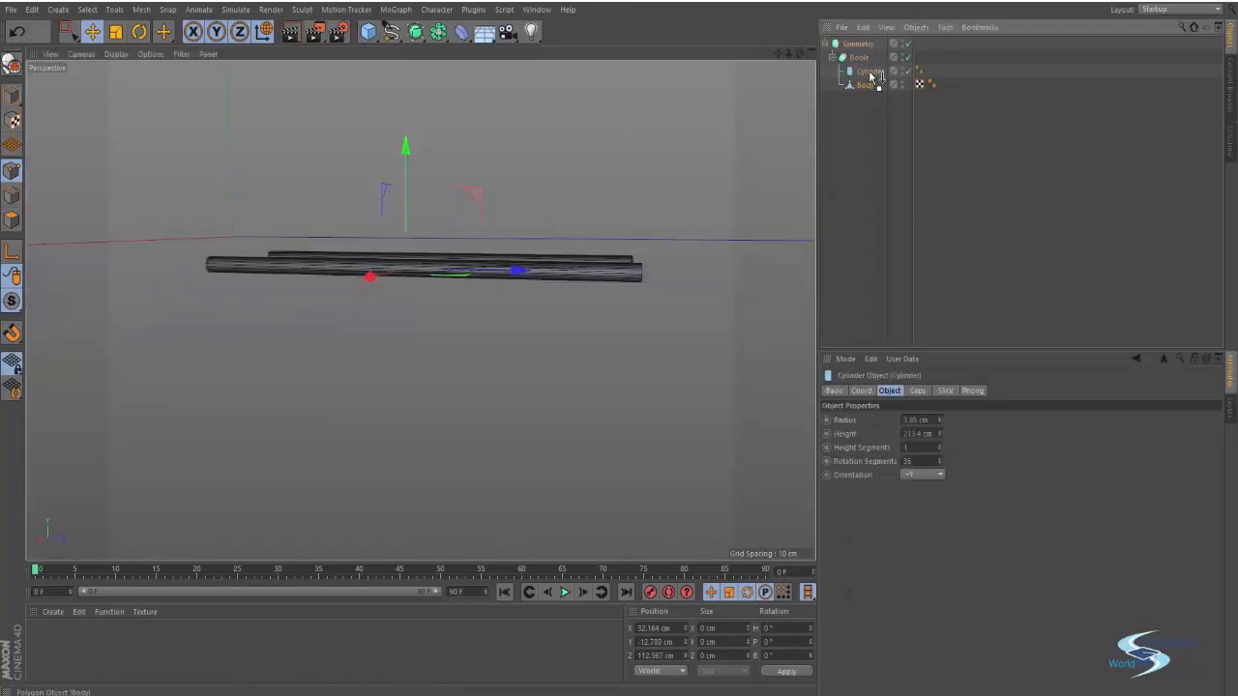
pyautogui.moveTo(860, 58); pyautogui.dragTo(848, 69)
pyautogui.keyDown('alt'); pyautogui.moveTo(505, 264); pyautogui.dragTo(456, 235); pyautogui.keyUp('alt')
pyautogui.click(869, 84)
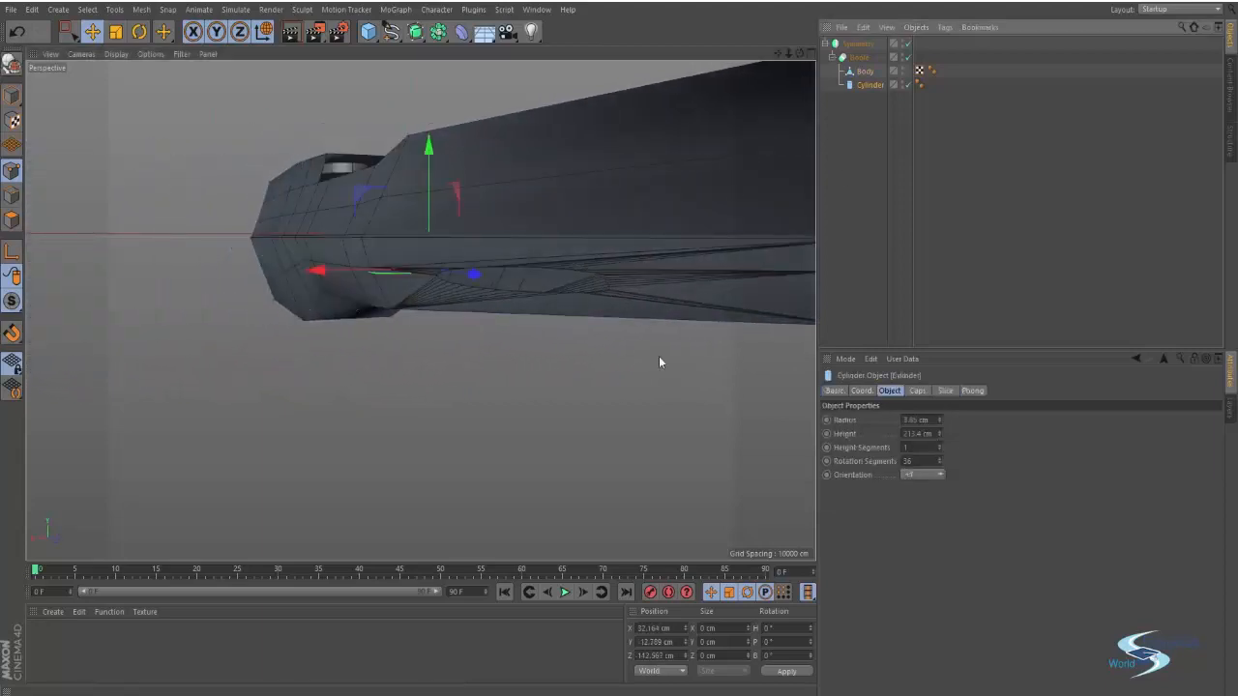
# Step: Slide the cutting cylinder along the hull to about Z 129 cm and set its rotation segments to 8
pyautogui.click(478, 296)
pyautogui.keyDown('alt'); pyautogui.moveTo(451, 287); pyautogui.dragTo(503, 280); pyautogui.keyUp('alt')
pyautogui.moveTo(490, 274); pyautogui.dragTo(495, 278)
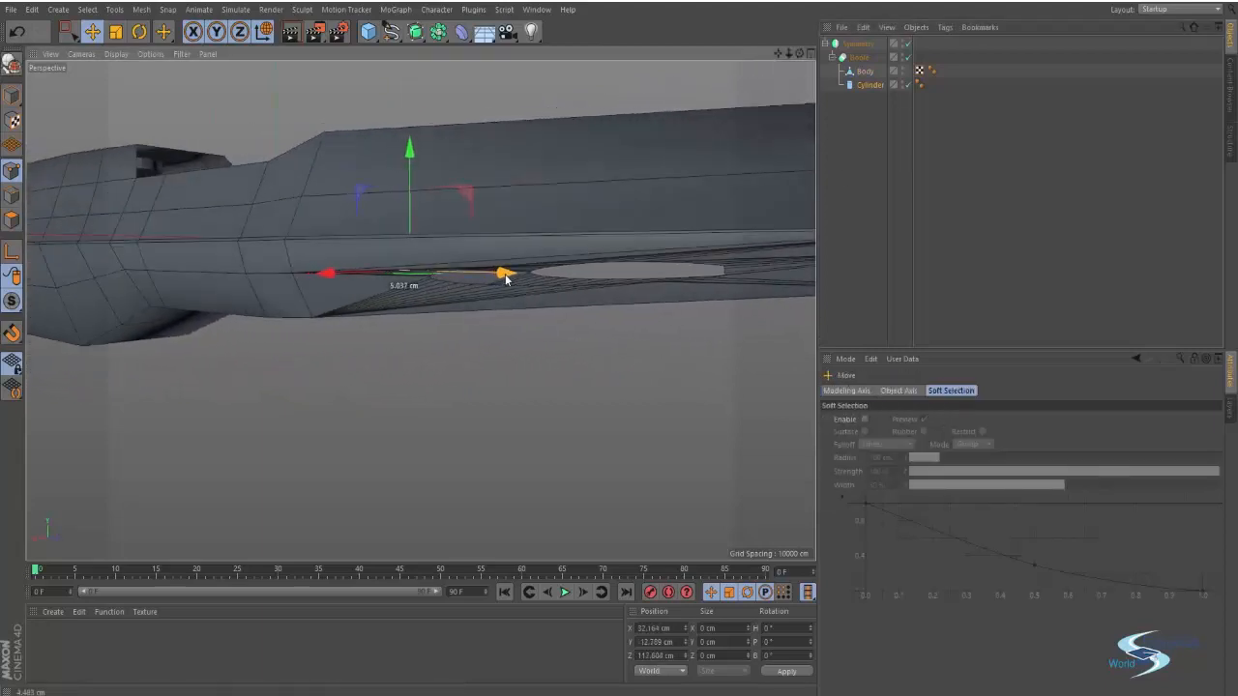
pyautogui.click(869, 85)
pyautogui.doubleClick(908, 461)
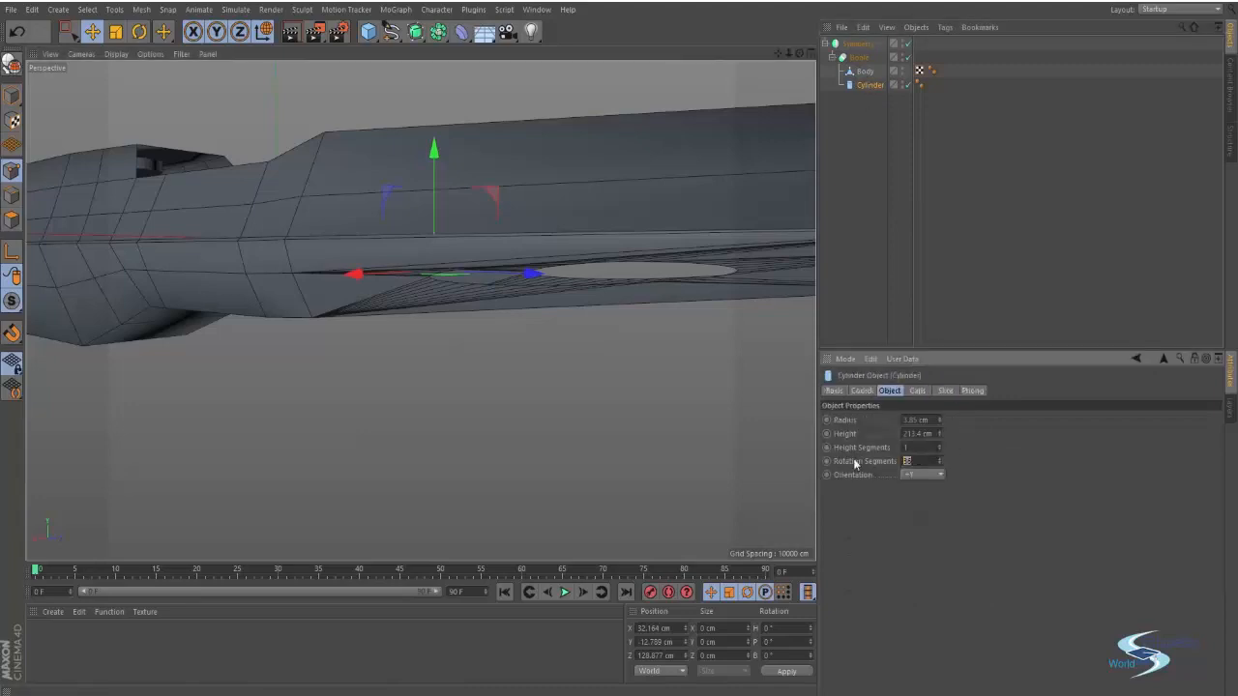
pyautogui.write('8')
pyautogui.press('Return')
# Step: Reposition the cutting cylinder in the lower hull side to about X 34.6 cm, Y -11.5 cm, Z 124 cm
pyautogui.keyDown('alt'); pyautogui.moveTo(486, 238); pyautogui.dragTo(432, 239, button='middle'); pyautogui.keyUp('alt')
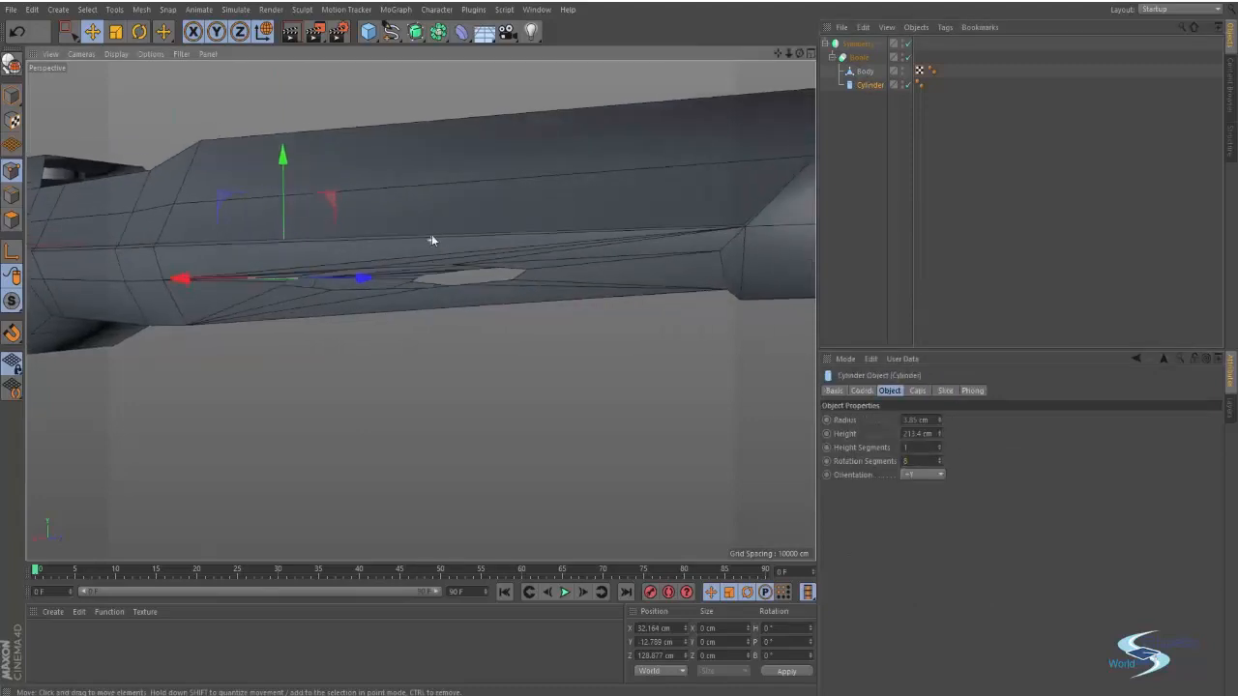
pyautogui.keyDown('alt'); pyautogui.moveTo(431, 239); pyautogui.dragTo(391, 230); pyautogui.keyUp('alt')
pyautogui.press('e')
pyautogui.moveTo(267, 211); pyautogui.dragTo(263, 203)
pyautogui.keyDown('alt'); pyautogui.moveTo(263, 204); pyautogui.dragTo(482, 234); pyautogui.keyUp('alt')
pyautogui.moveTo(423, 280); pyautogui.dragTo(219, 276)
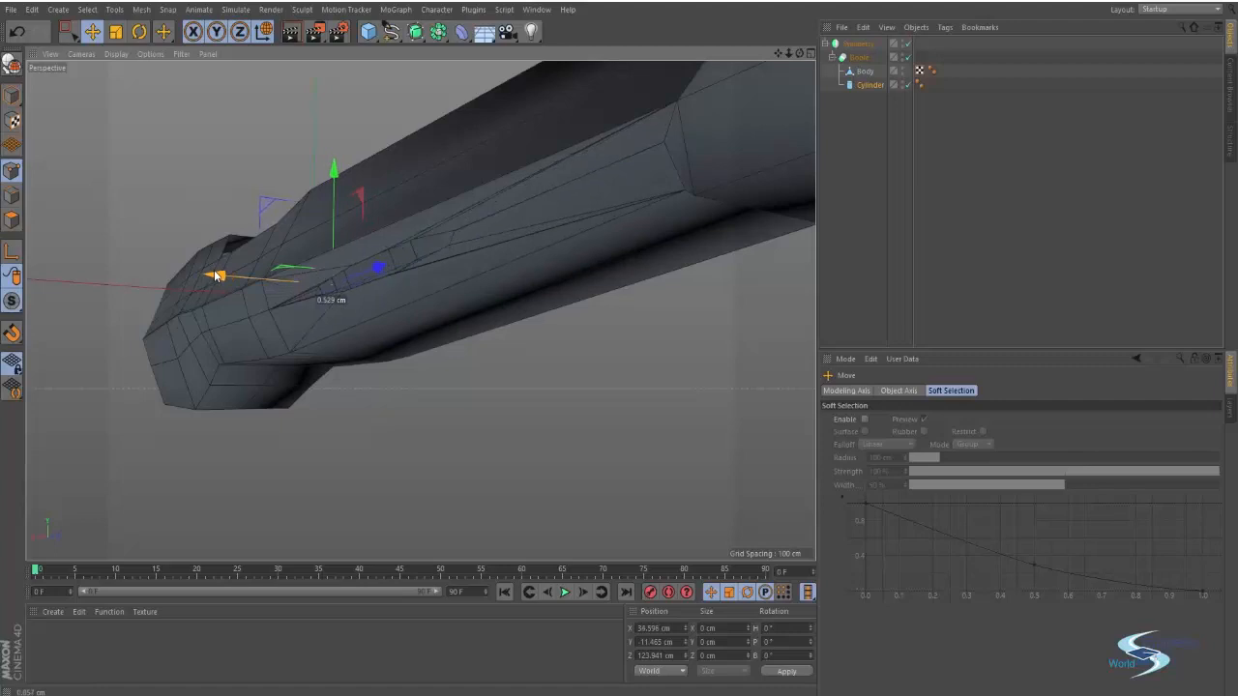
pyautogui.keyDown('alt'); pyautogui.moveTo(325, 254); pyautogui.dragTo(440, 302); pyautogui.keyUp('alt')
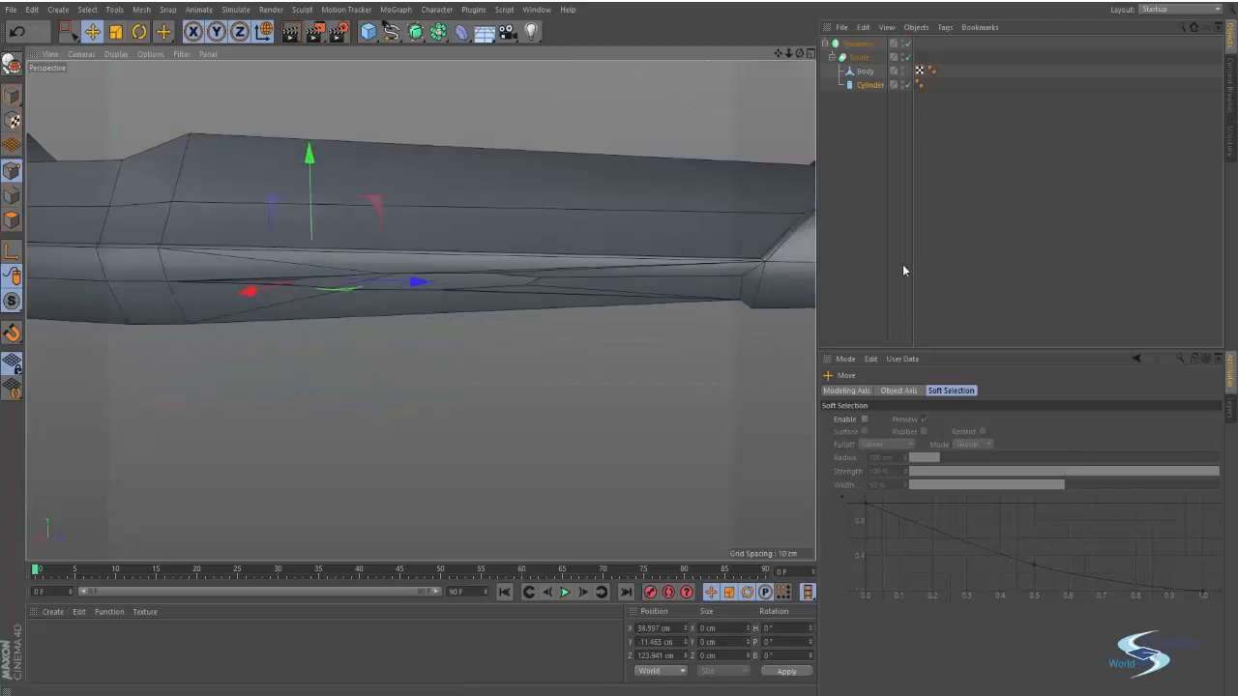
# Step: Switch the viewport to shading without wireframe lines and inspect the cut in the forward hull
pyautogui.click(902, 267)
pyautogui.keyDown('alt'); pyautogui.moveTo(492, 259); pyautogui.dragTo(350, 241, button='right'); pyautogui.keyUp('alt')
pyautogui.keyDown('alt'); pyautogui.moveTo(350, 240); pyautogui.dragTo(442, 282, button='middle'); pyautogui.keyUp('alt')
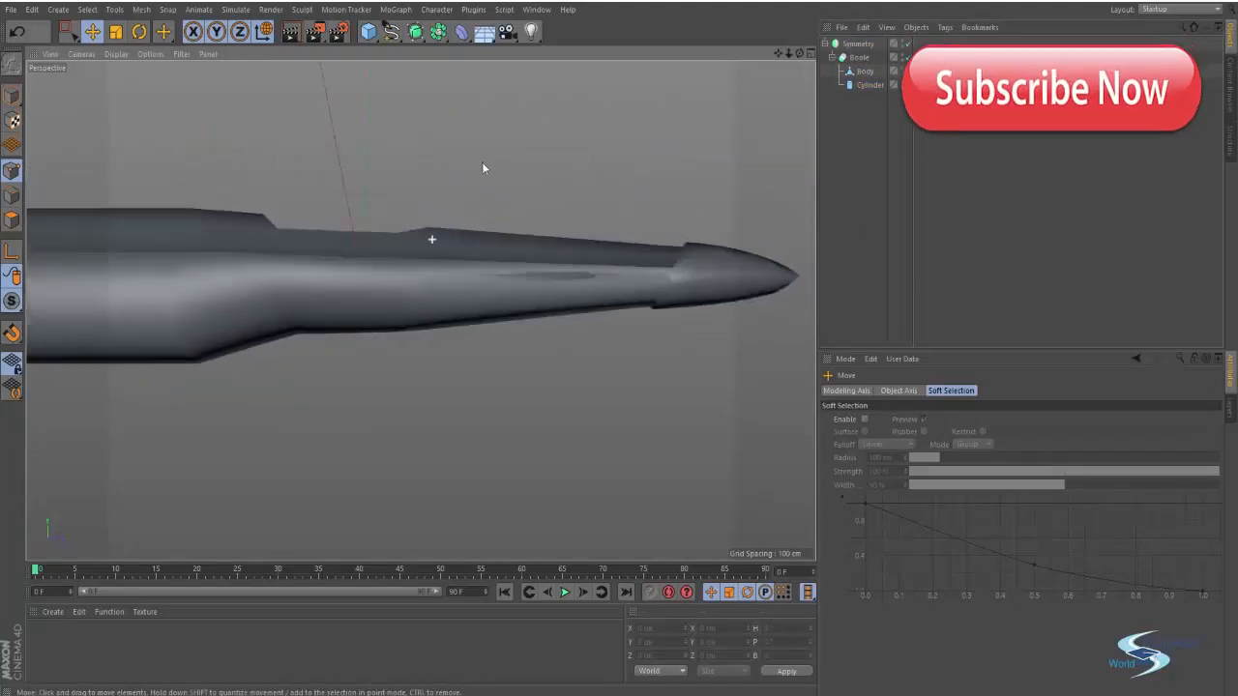
pyautogui.keyDown('alt'); pyautogui.moveTo(481, 164); pyautogui.dragTo(534, 269); pyautogui.keyUp('alt')
pyautogui.keyDown('alt'); pyautogui.moveTo(537, 273); pyautogui.dragTo(606, 284, button='right'); pyautogui.keyUp('alt')
pyautogui.keyDown('alt'); pyautogui.moveTo(606, 285); pyautogui.dragTo(486, 298); pyautogui.keyUp('alt')
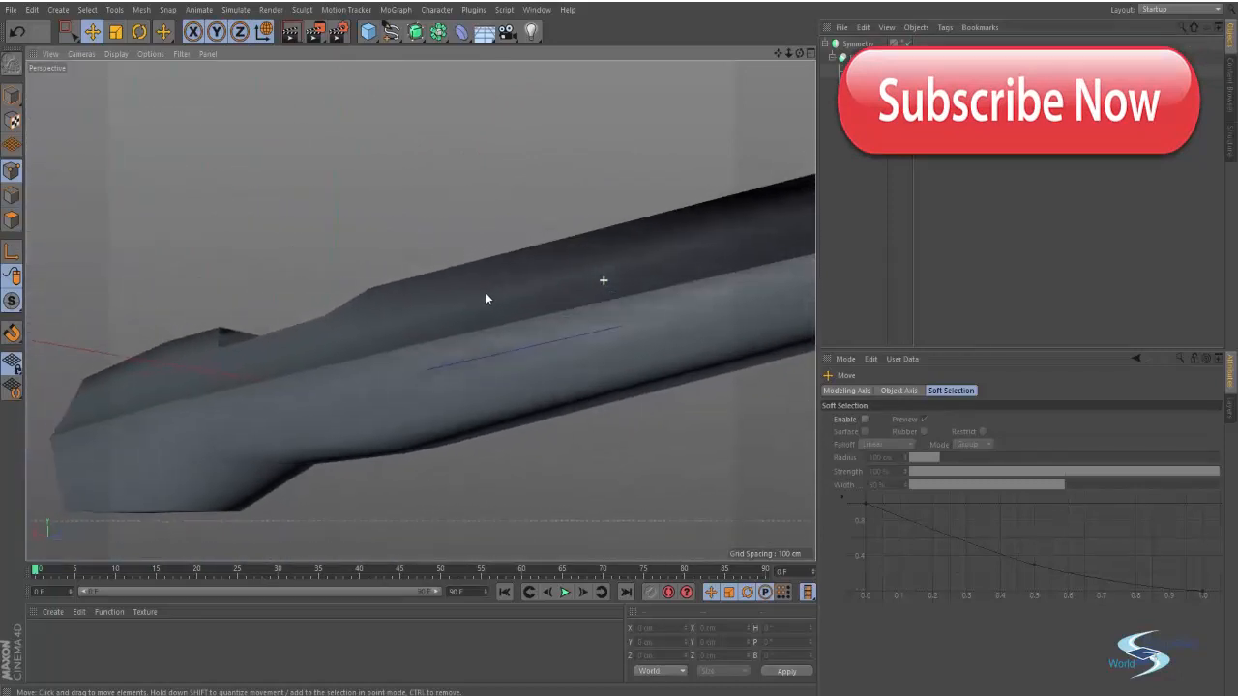
# Step: Move the cutting cylinder along and outward from the hull to about X 38 cm, Z 111.5 cm
pyautogui.click(863, 85)
pyautogui.keyDown('alt'); pyautogui.moveTo(425, 353); pyautogui.dragTo(551, 276, button='middle'); pyautogui.keyUp('alt')
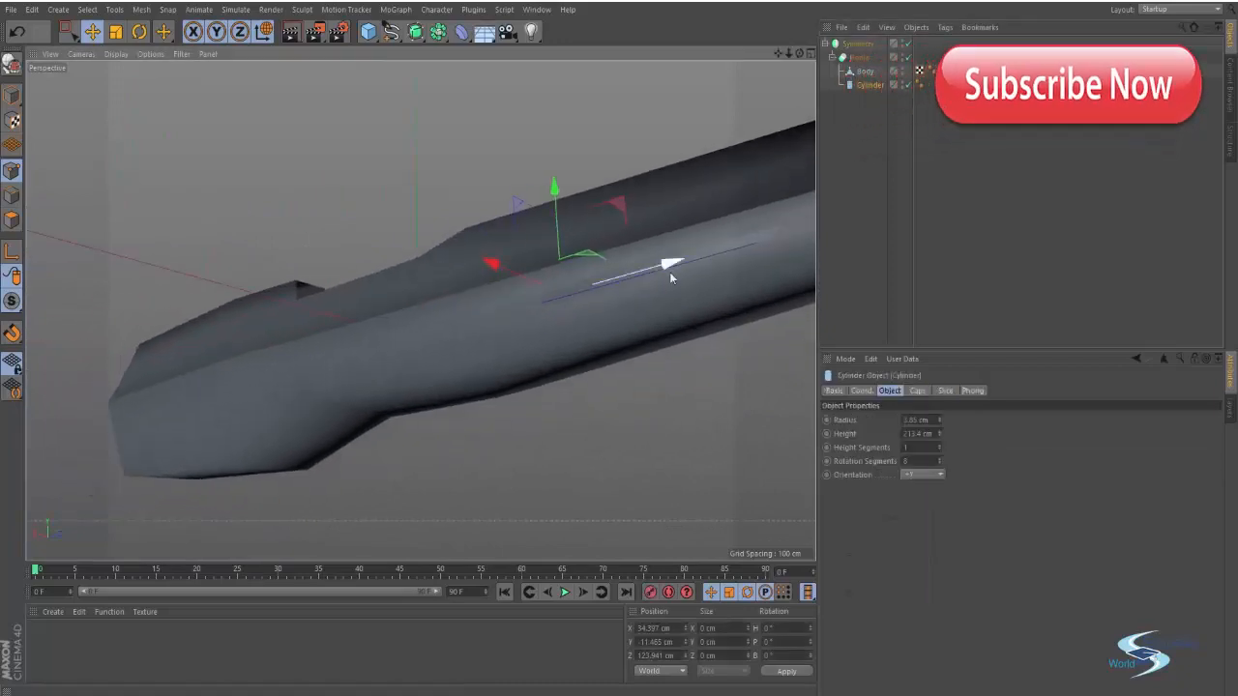
pyautogui.moveTo(669, 272); pyautogui.dragTo(581, 284)
pyautogui.moveTo(430, 294); pyautogui.dragTo(429, 294)
pyautogui.moveTo(580, 284); pyautogui.dragTo(636, 270)
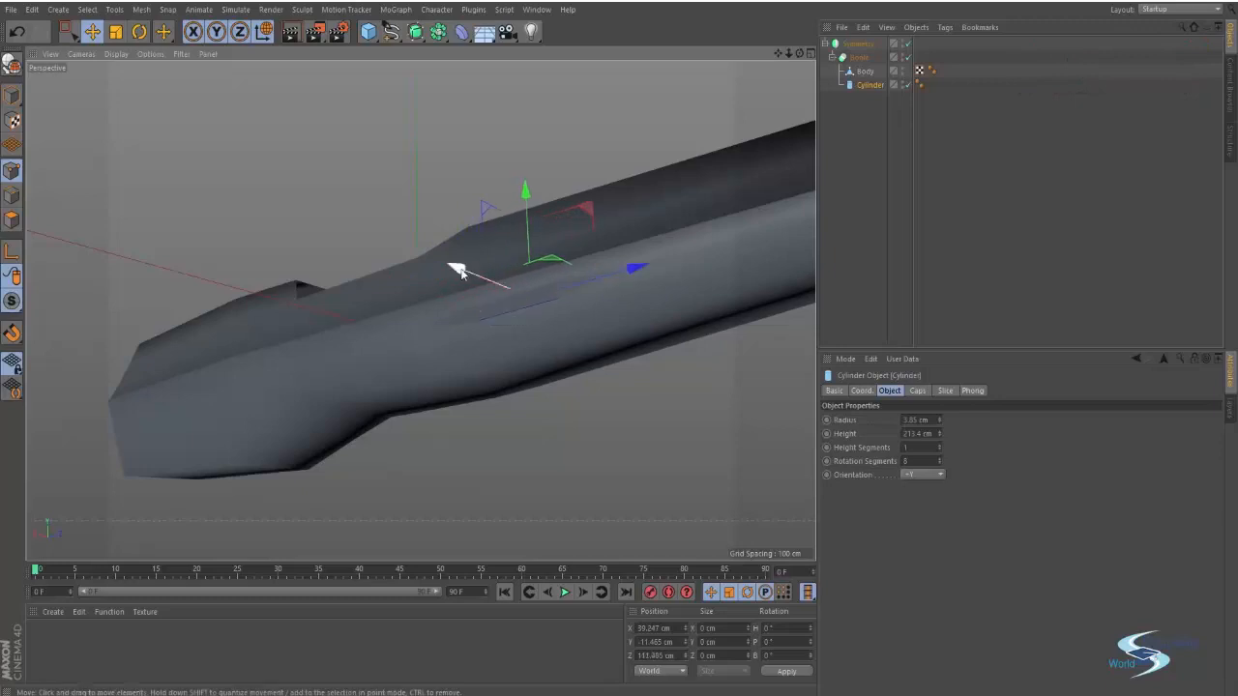
pyautogui.moveTo(455, 268); pyautogui.dragTo(440, 249)
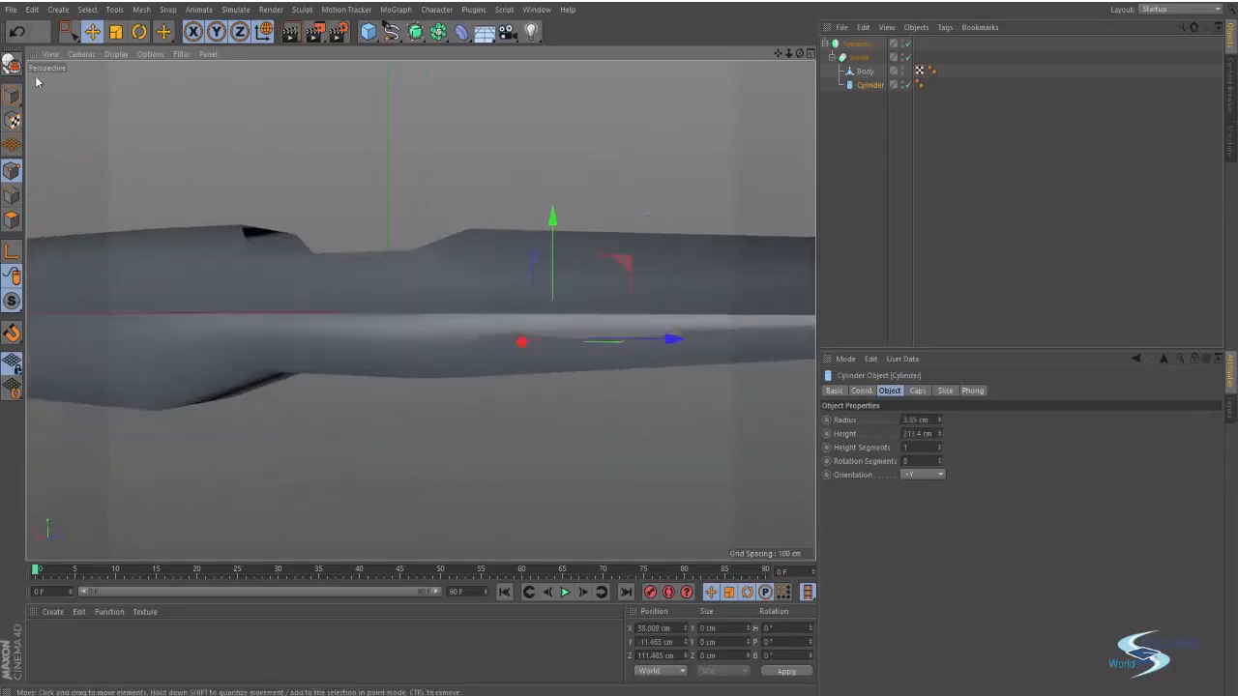
# Step: Show the wireframe lines on the shaded model again and shift the cylinder to about X 37.6 cm, Z 119 cm
pyautogui.click(97, 55)
pyautogui.click(133, 89)
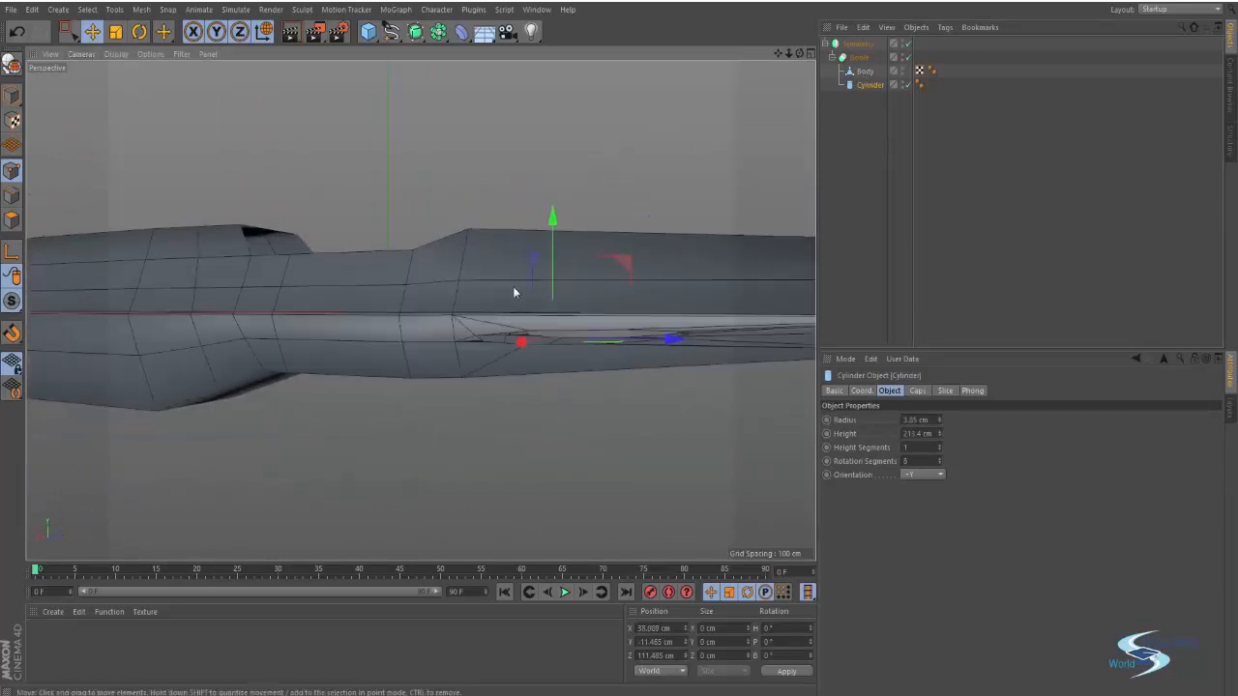
pyautogui.moveTo(513, 286)
pyautogui.keyDown('alt'); pyautogui.mouseDown()
pyautogui.moveTo(465, 262)
pyautogui.moveTo(580, 277)
pyautogui.moveTo(611, 213)
pyautogui.moveTo(557, 222)
pyautogui.moveTo(584, 271)
pyautogui.moveTo(601, 241)
pyautogui.moveTo(531, 300)
pyautogui.mouseUp(); pyautogui.keyUp('alt')
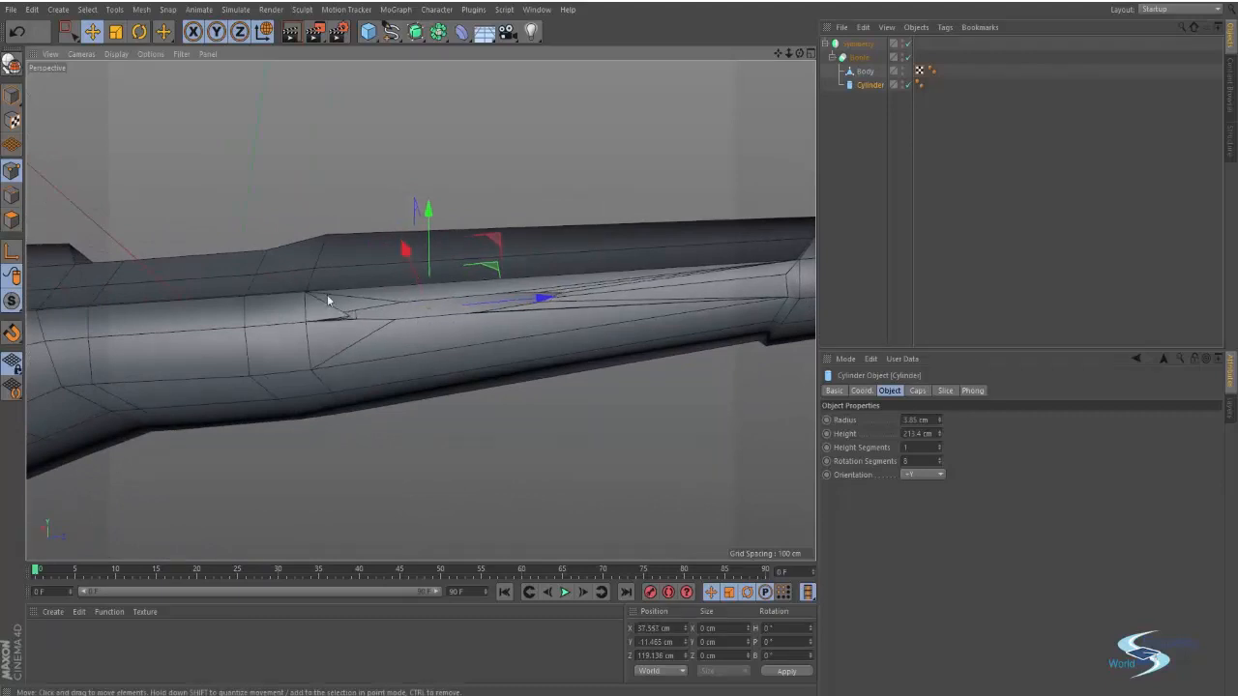
# Step: Try different rotation segment counts on the cutting cylinder to smooth the slot's outline, settling on 32
pyautogui.keyDown('alt'); pyautogui.moveTo(326, 300); pyautogui.dragTo(272, 326); pyautogui.keyUp('alt')
pyautogui.keyDown('alt'); pyautogui.moveTo(337, 301); pyautogui.dragTo(426, 282, button='right'); pyautogui.keyUp('alt')
pyautogui.keyDown('alt'); pyautogui.moveTo(362, 313); pyautogui.dragTo(599, 208); pyautogui.keyUp('alt')
pyautogui.doubleClick(918, 460)
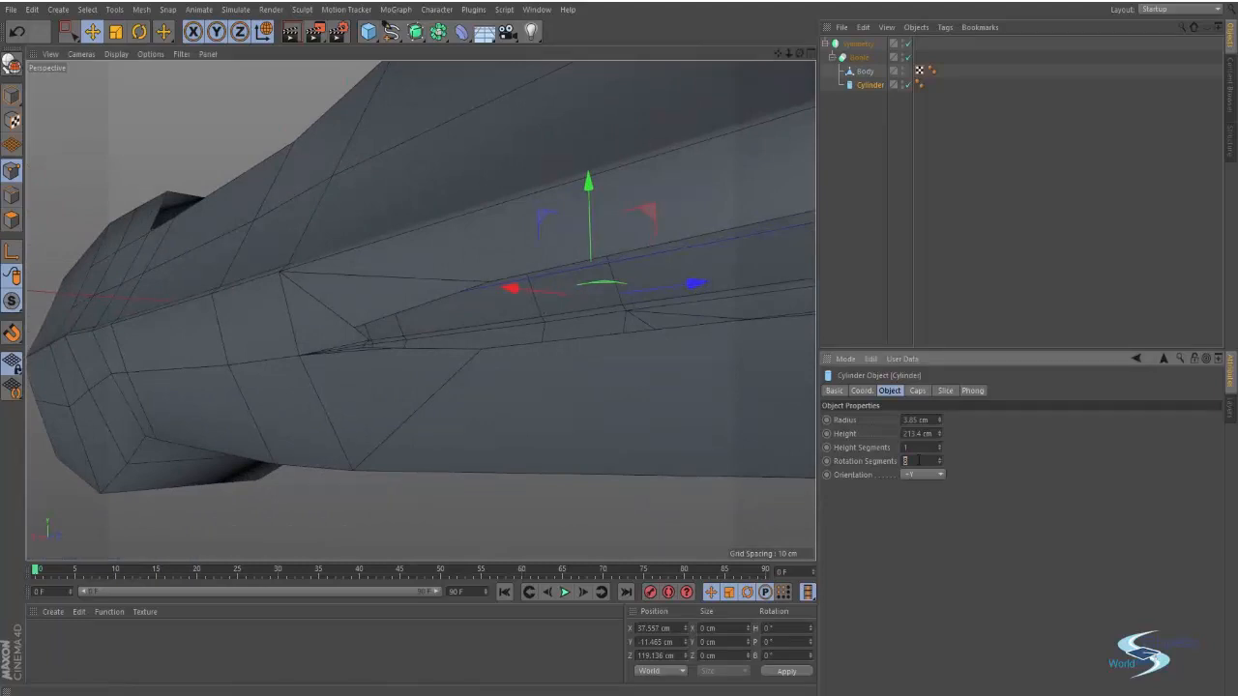
pyautogui.keyDown('alt'); pyautogui.moveTo(657, 372); pyautogui.dragTo(619, 334); pyautogui.keyUp('alt')
pyautogui.doubleClick(926, 462)
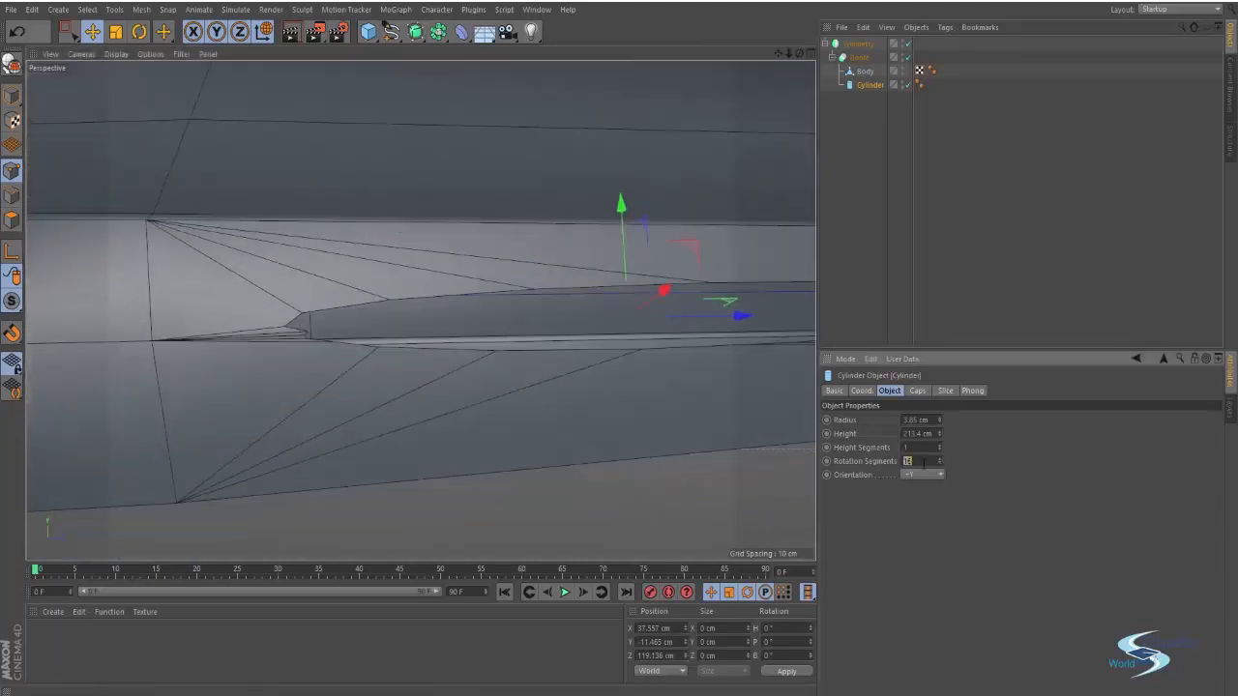
pyautogui.write('32')
pyautogui.press('Return')
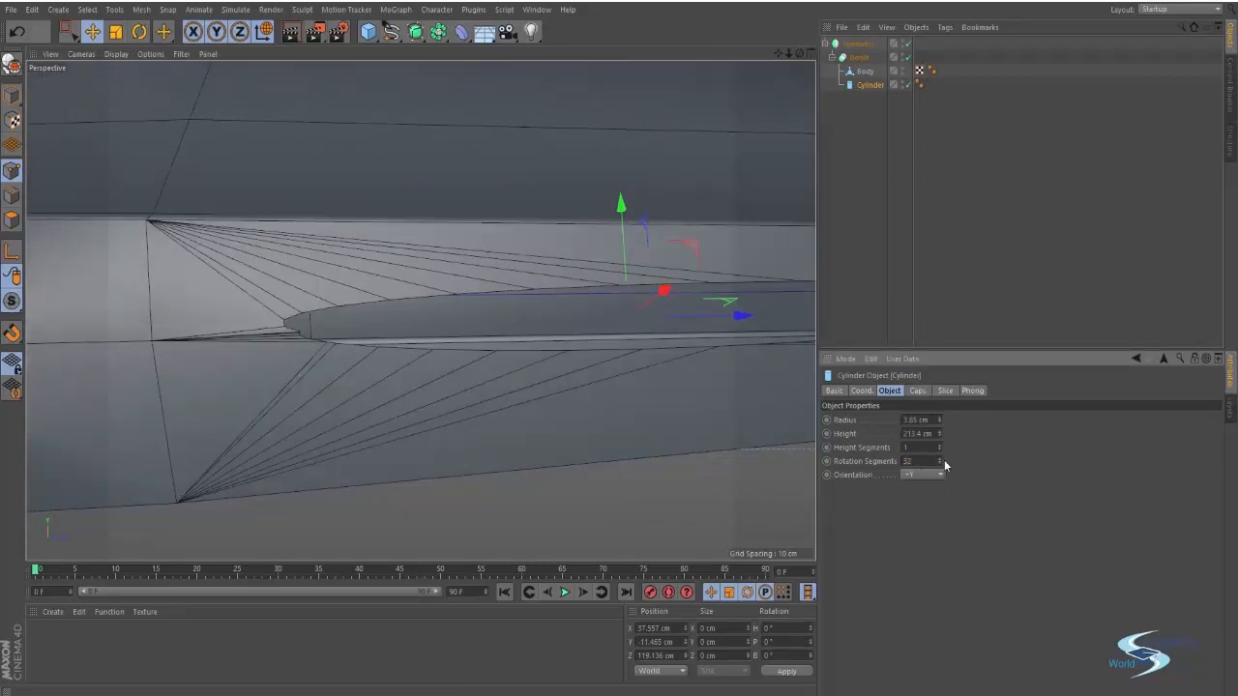
pyautogui.moveTo(942, 459)
pyautogui.mouseDown()
pyautogui.moveTo(1054, 459)
pyautogui.moveTo(930, 458)
pyautogui.mouseUp()
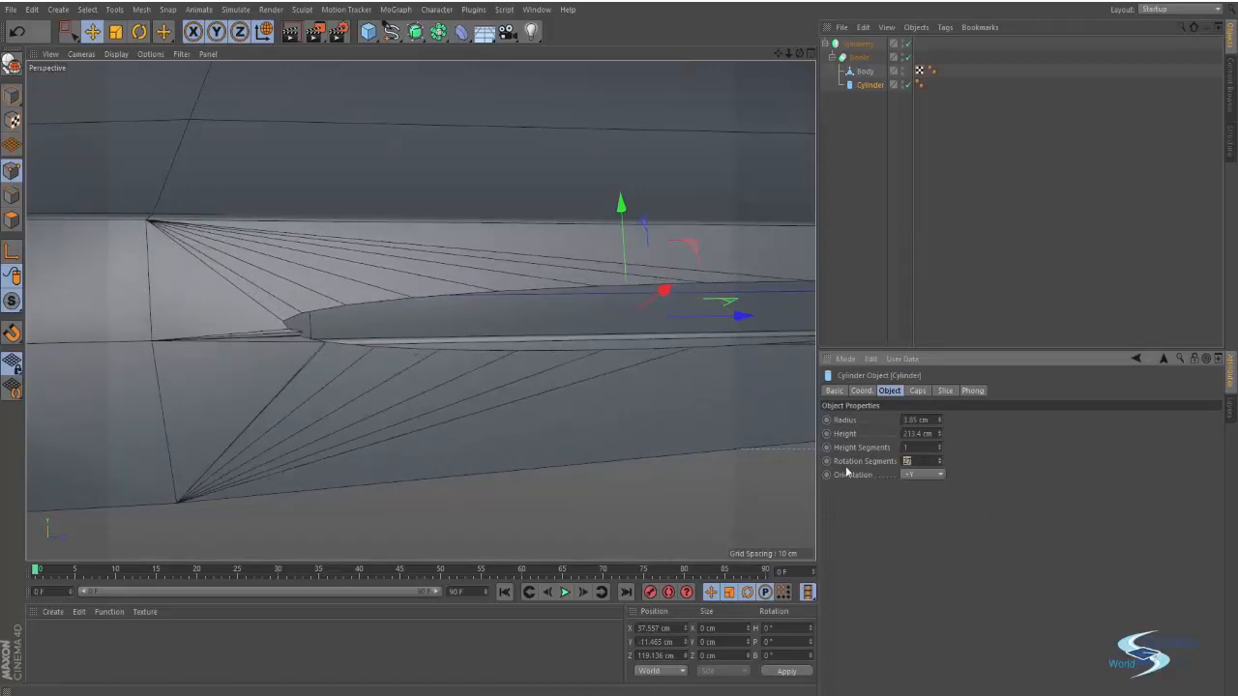
pyautogui.keyDown('alt'); pyautogui.moveTo(602, 337); pyautogui.dragTo(417, 345, button='right'); pyautogui.keyUp('alt')
pyautogui.keyDown('alt'); pyautogui.moveTo(779, 273); pyautogui.dragTo(404, 311, button='middle'); pyautogui.keyUp('alt')
pyautogui.keyDown('alt'); pyautogui.moveTo(396, 387); pyautogui.dragTo(735, 329, button='right'); pyautogui.keyUp('alt')
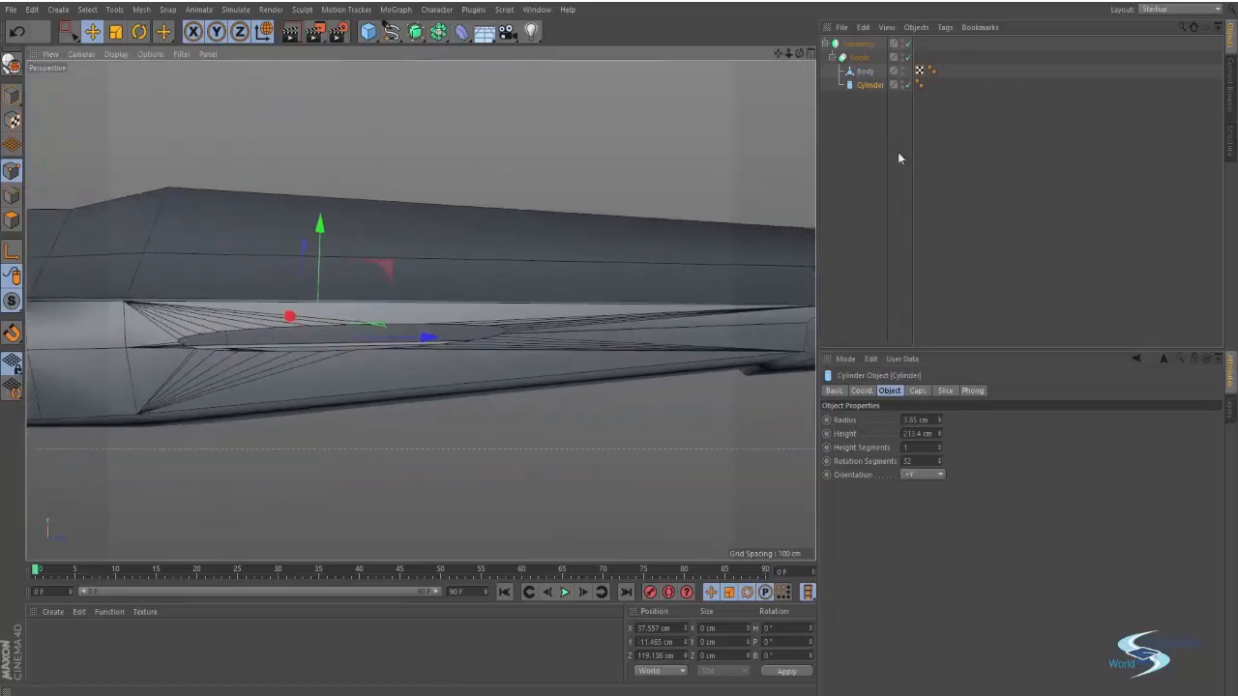
# Step: Add a loop cut around the Body with the Knife, just ahead of the slot's front end
pyautogui.click(865, 72)
pyautogui.keyDown('alt'); pyautogui.moveTo(577, 229); pyautogui.dragTo(586, 303); pyautogui.keyUp('alt')
pyautogui.press('k')
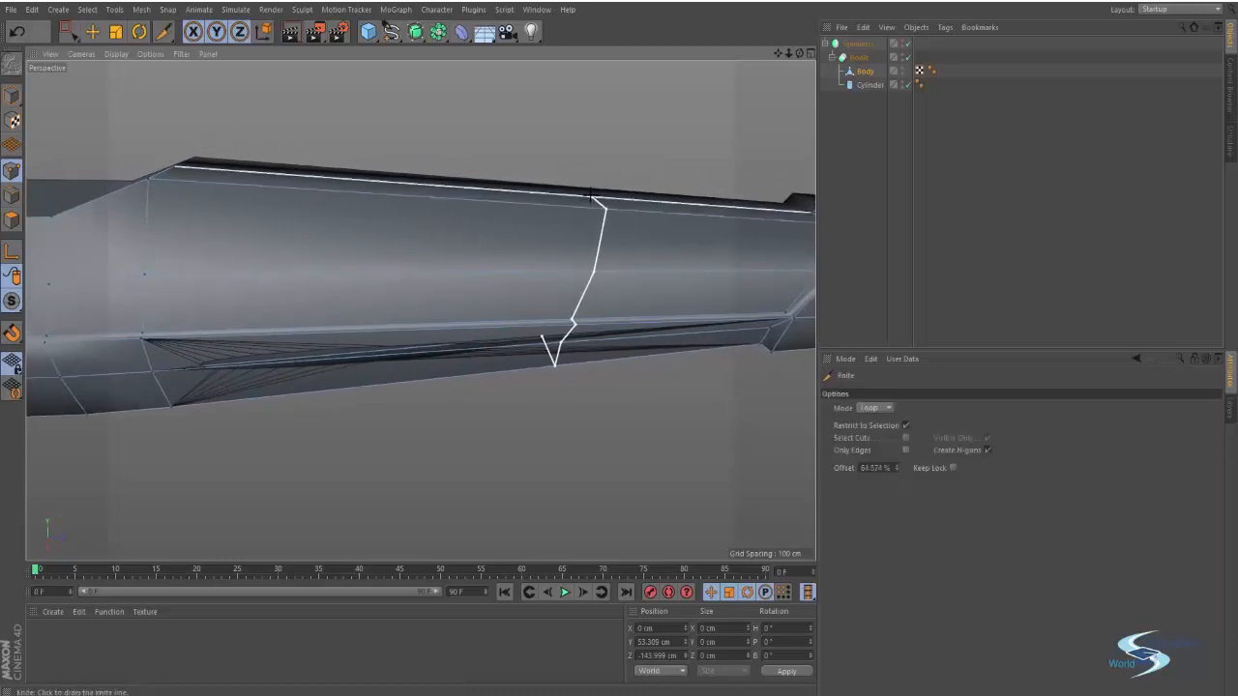
pyautogui.keyDown('alt'); pyautogui.moveTo(590, 196); pyautogui.dragTo(558, 184); pyautogui.keyUp('alt')
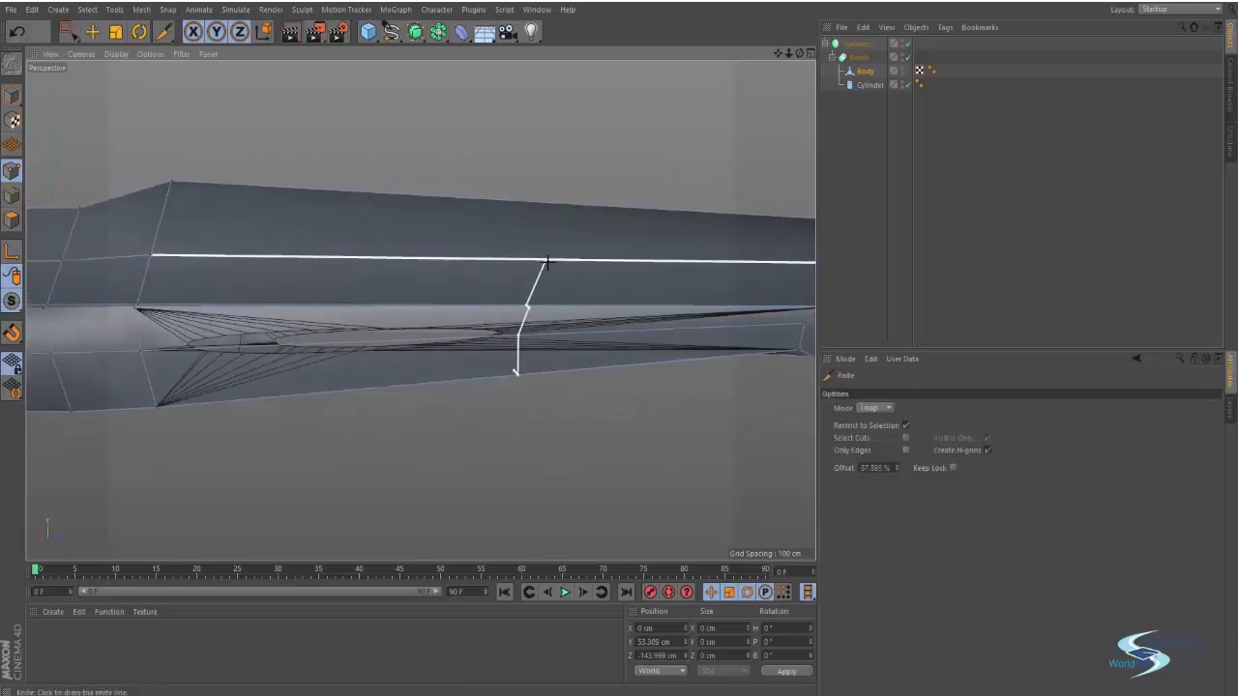
pyautogui.keyDown('alt'); pyautogui.moveTo(546, 261); pyautogui.dragTo(544, 260); pyautogui.keyUp('alt')
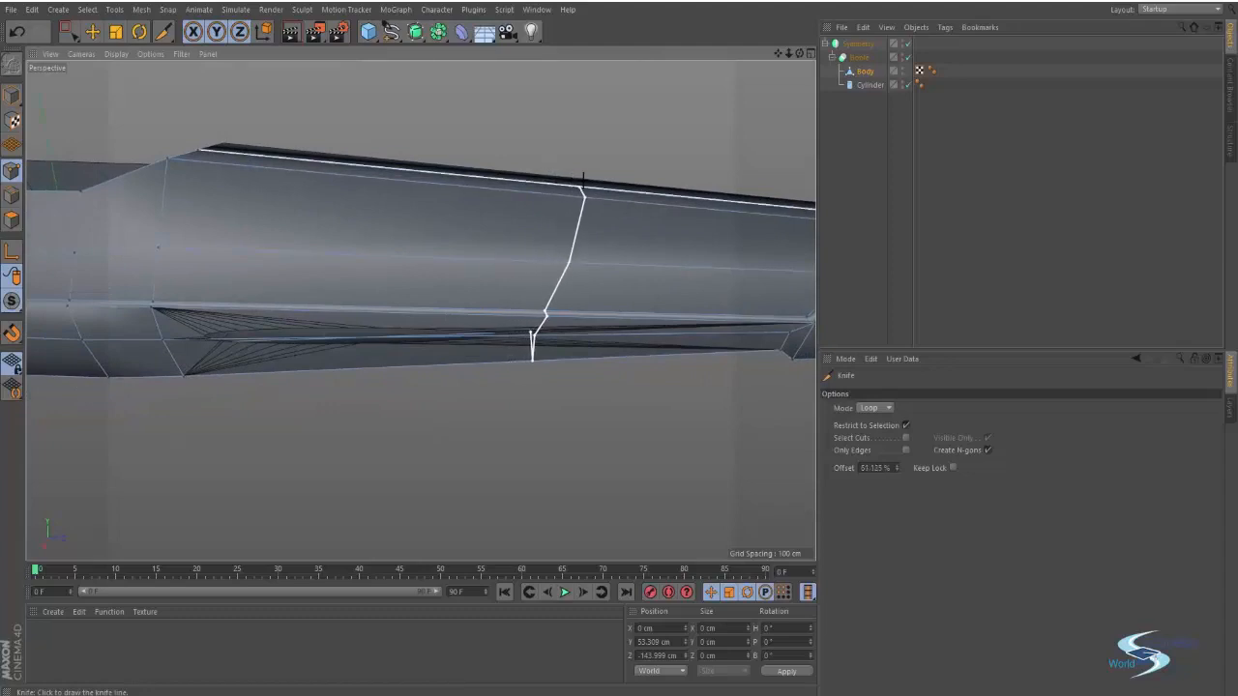
pyautogui.click(585, 189)
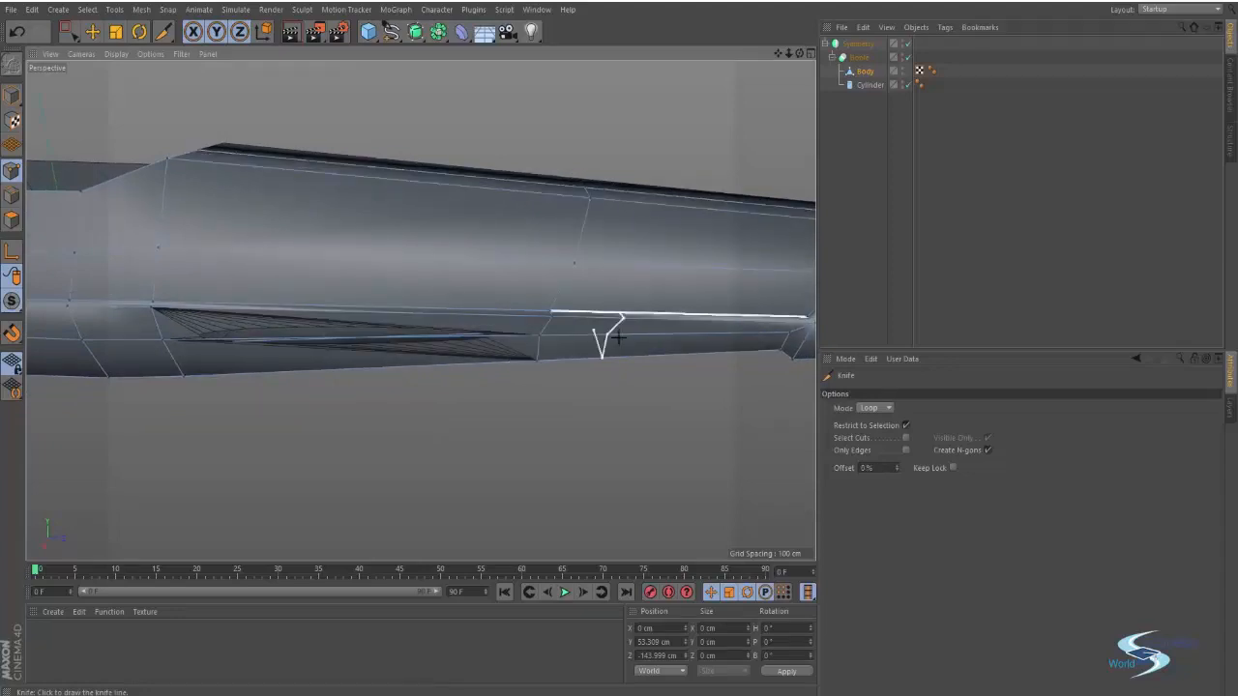
pyautogui.press('e')
# Step: Examine the slot in the lower hull and compare its shape with the X-wing_SWB.png reference image
pyautogui.keyDown('alt'); pyautogui.moveTo(607, 427); pyautogui.dragTo(680, 383, button='middle'); pyautogui.keyUp('alt')
pyautogui.click(854, 256)
pyautogui.keyDown('alt'); pyautogui.moveTo(599, 282); pyautogui.dragTo(562, 285); pyautogui.keyUp('alt')
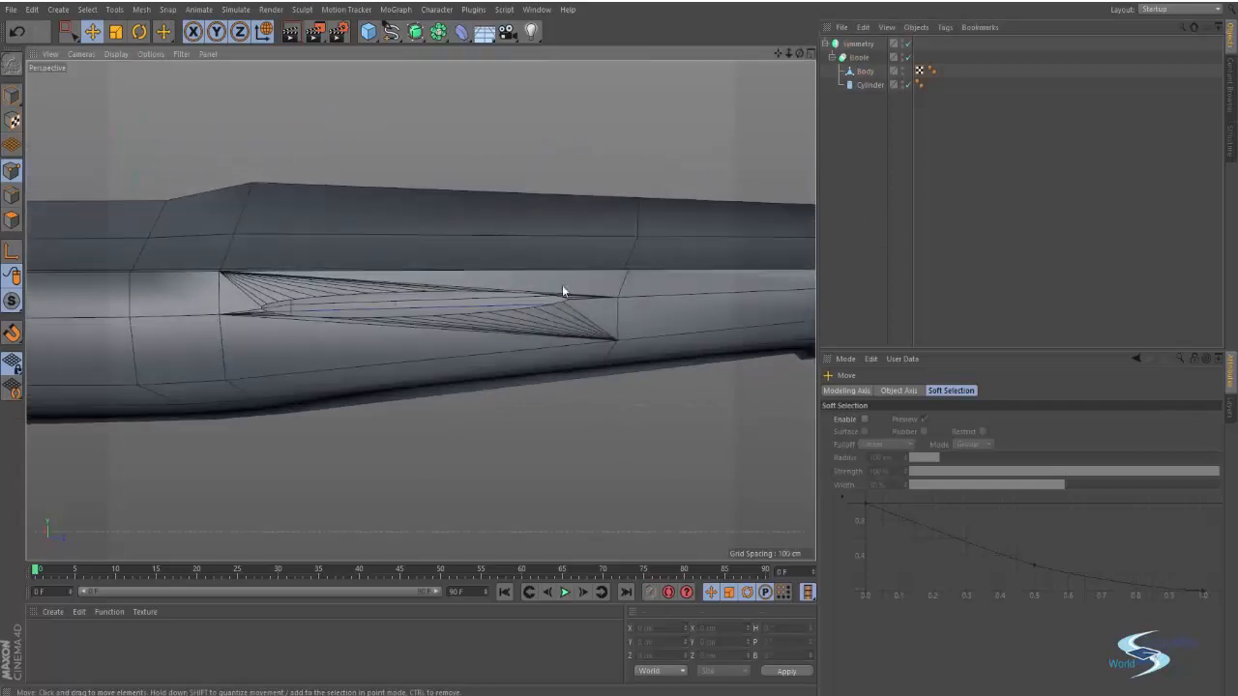
pyautogui.keyDown('alt'); pyautogui.moveTo(561, 284); pyautogui.dragTo(668, 224, button='right'); pyautogui.keyUp('alt')
pyautogui.keyDown('alt'); pyautogui.moveTo(622, 297); pyautogui.dragTo(655, 279, button='middle'); pyautogui.keyUp('alt')
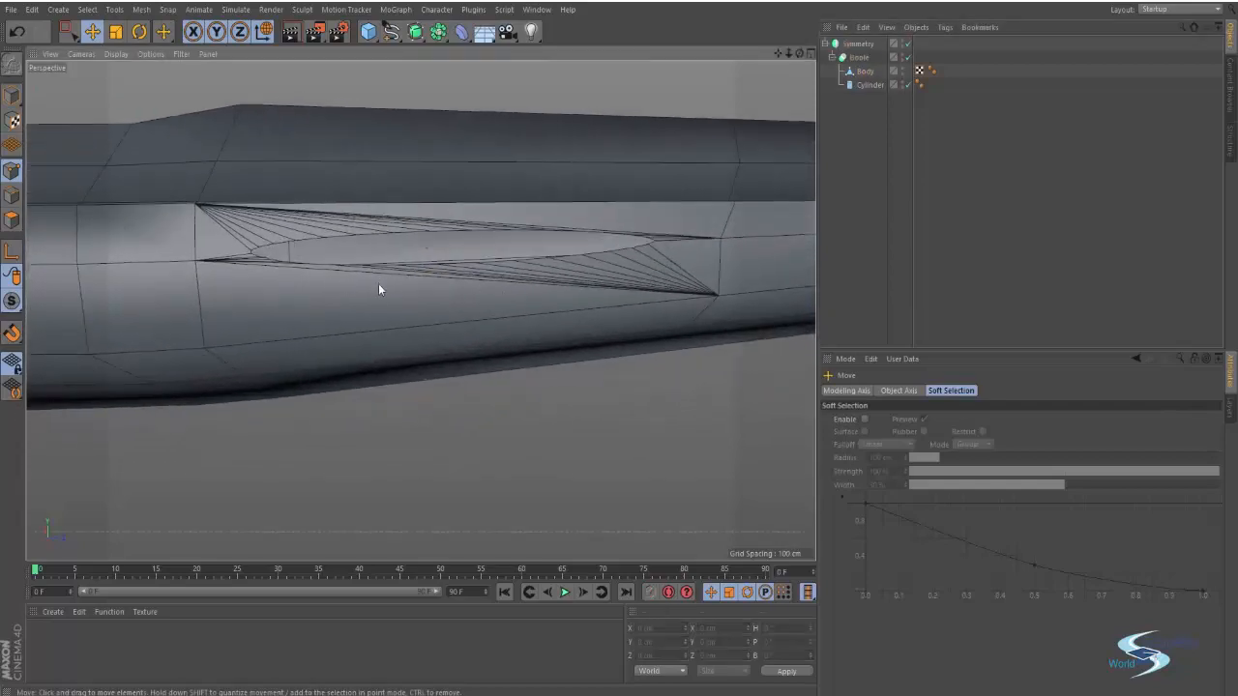
pyautogui.keyDown('alt'); pyautogui.moveTo(378, 288); pyautogui.dragTo(478, 338); pyautogui.keyUp('alt')
pyautogui.hotkey('alt', 'Tab')
pyautogui.hotkey('alt', 'Tab')
pyautogui.hotkey('alt', 'shift', 'Tab')
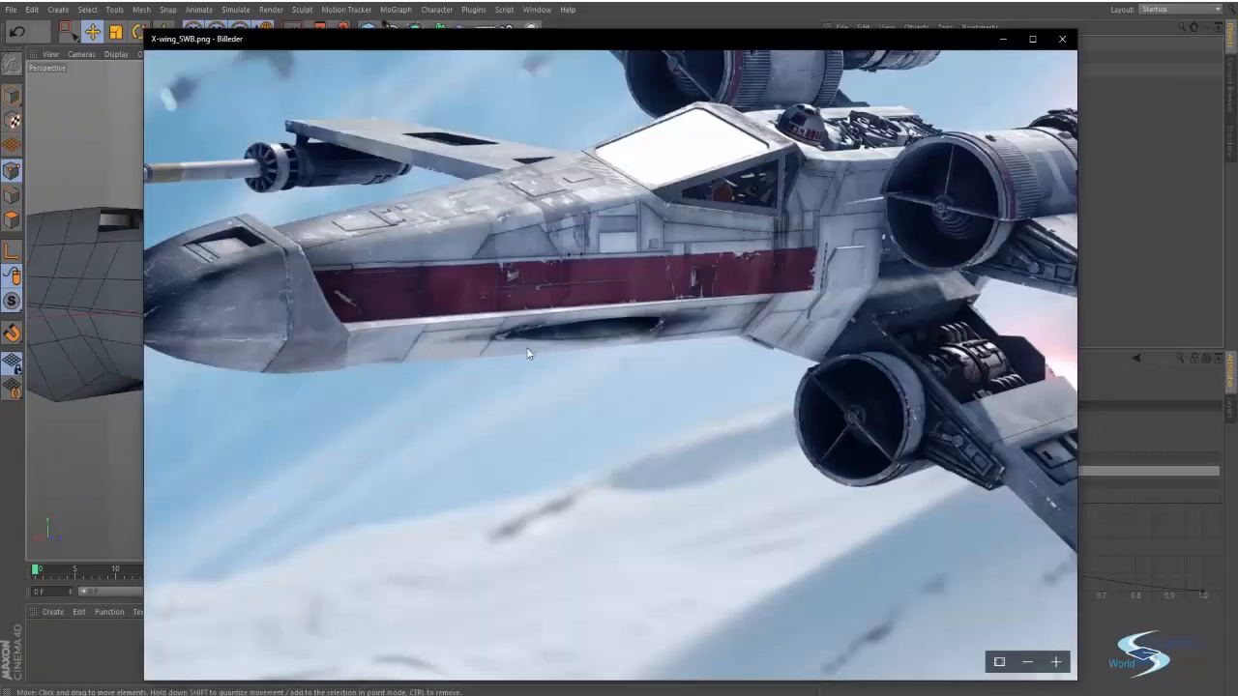
pyautogui.hotkey('alt', 'Tab')
pyautogui.keyDown('alt'); pyautogui.moveTo(632, 337); pyautogui.dragTo(638, 253); pyautogui.keyUp('alt')
# Step: Make the Boole object editable and try Current State to Object on the resulting null
pyautogui.click(861, 58)
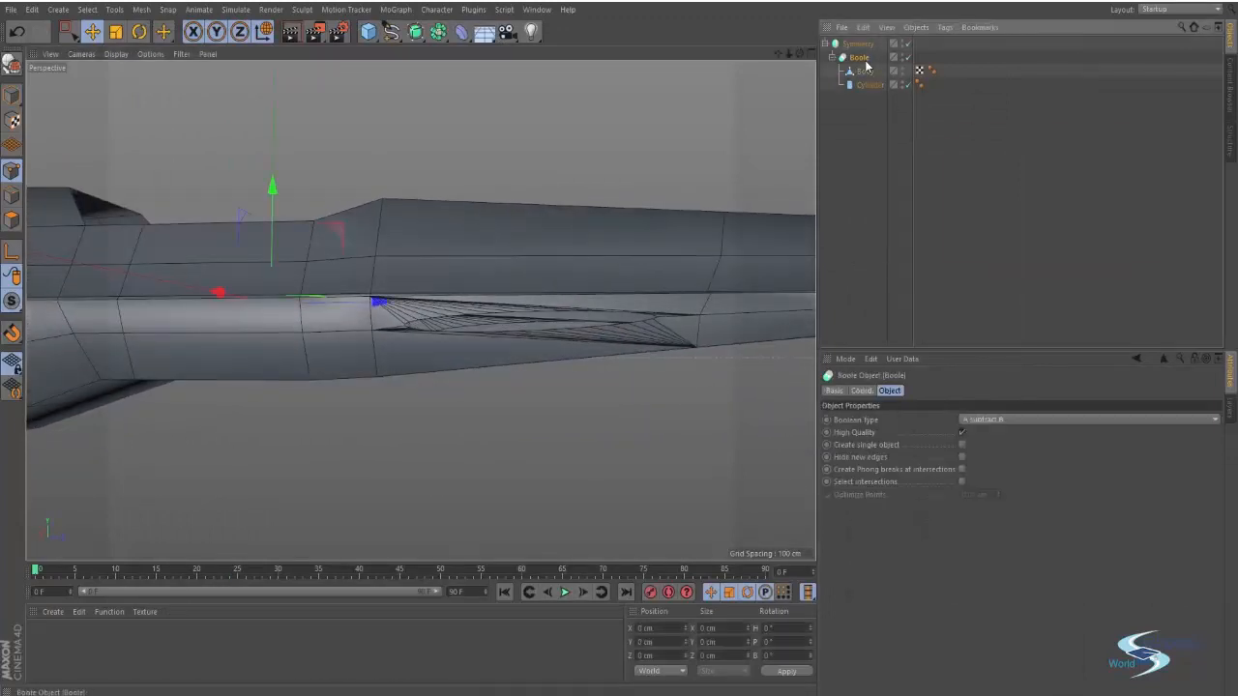
pyautogui.press('c')
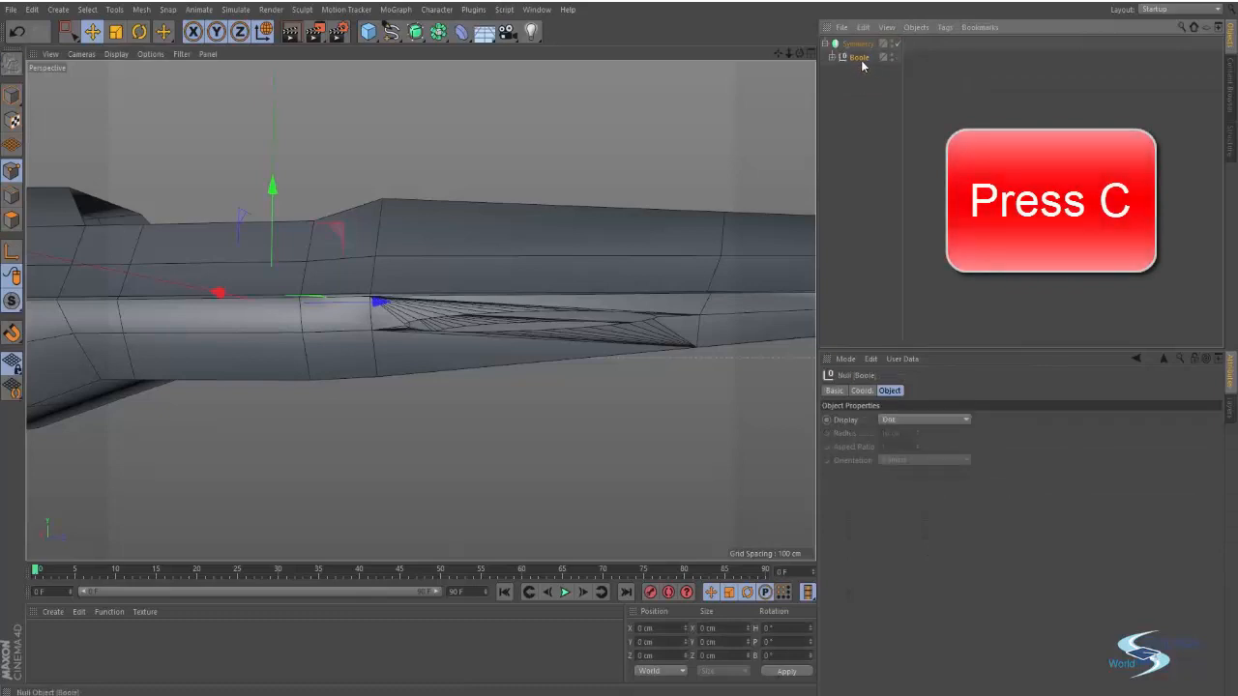
pyautogui.rightClick(863, 60)
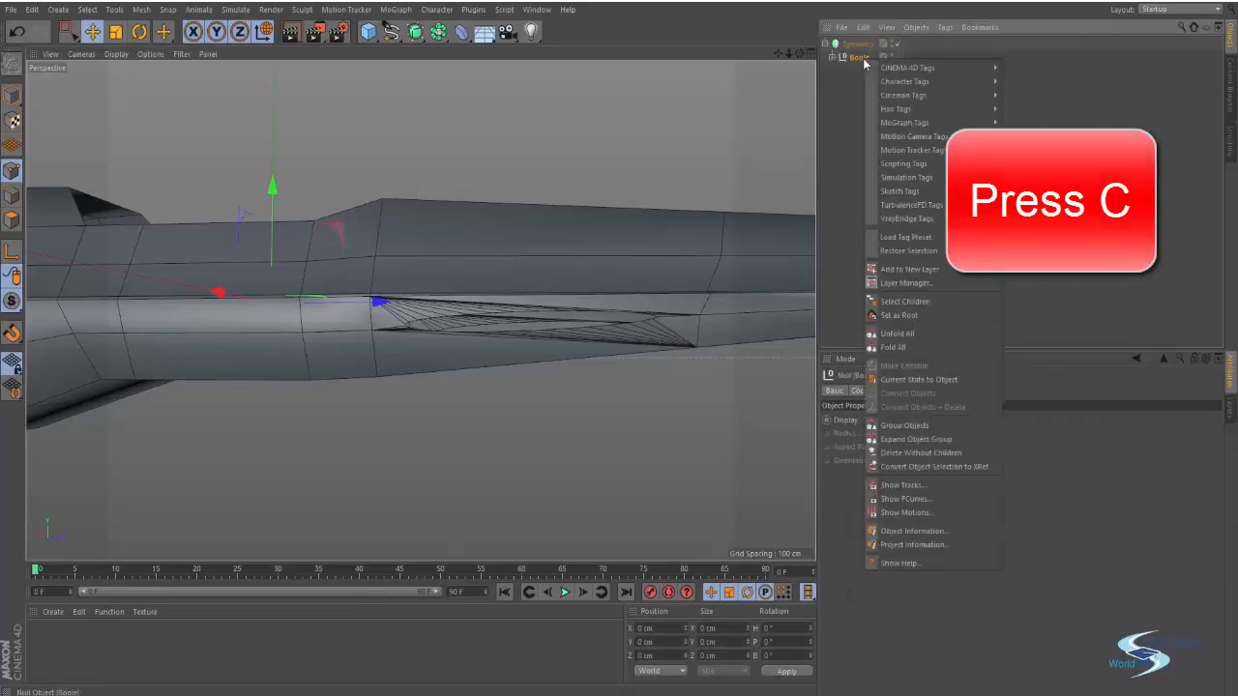
pyautogui.click(914, 381)
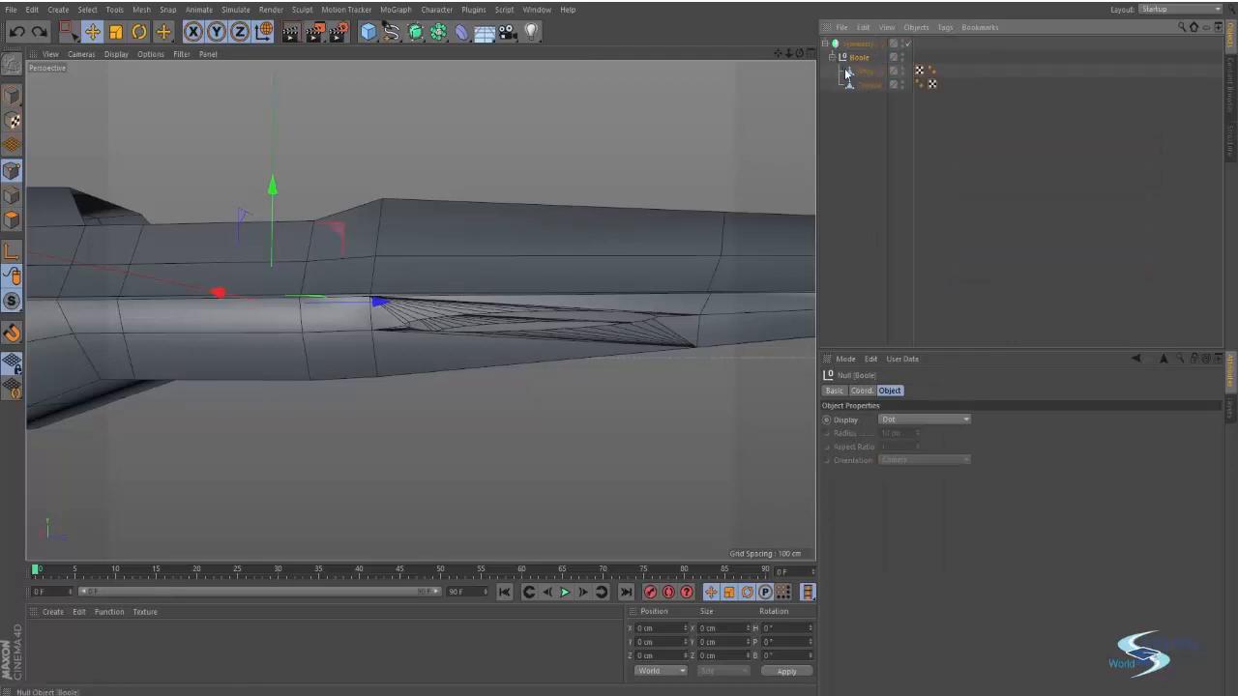
# Step: Merge the Body and Cylinder polygon objects into a single mesh with Connect Objects + Delete
pyautogui.click(850, 73)
pyautogui.keyDown('shift'); pyautogui.click(866, 86); pyautogui.keyUp('shift')
pyautogui.rightClick(867, 86)
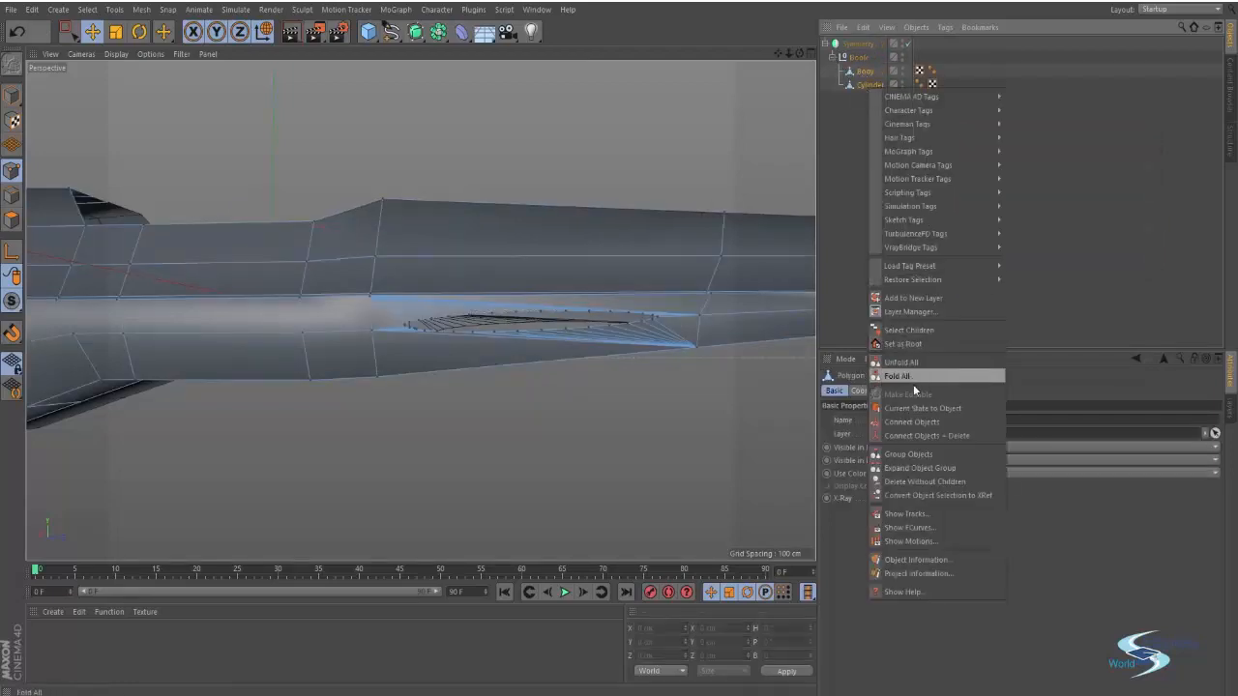
pyautogui.click(913, 435)
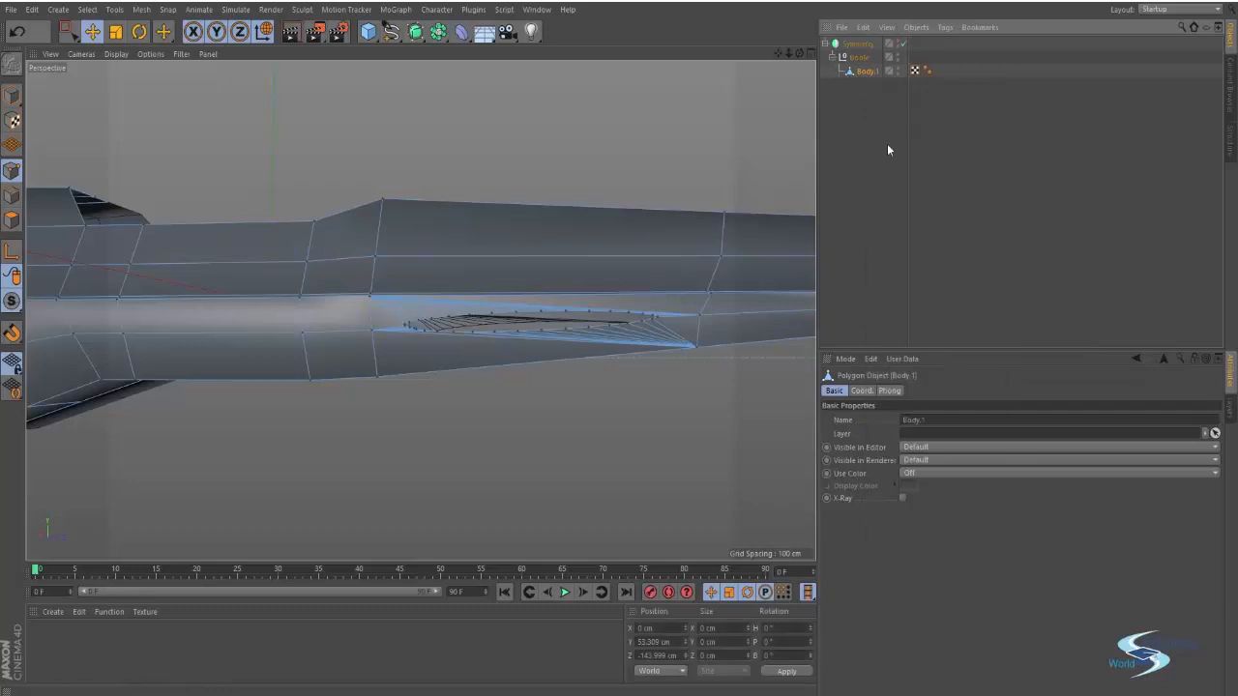
# Step: Place the merged body directly under Symmetry and delete the empty Boole null
pyautogui.click(853, 71)
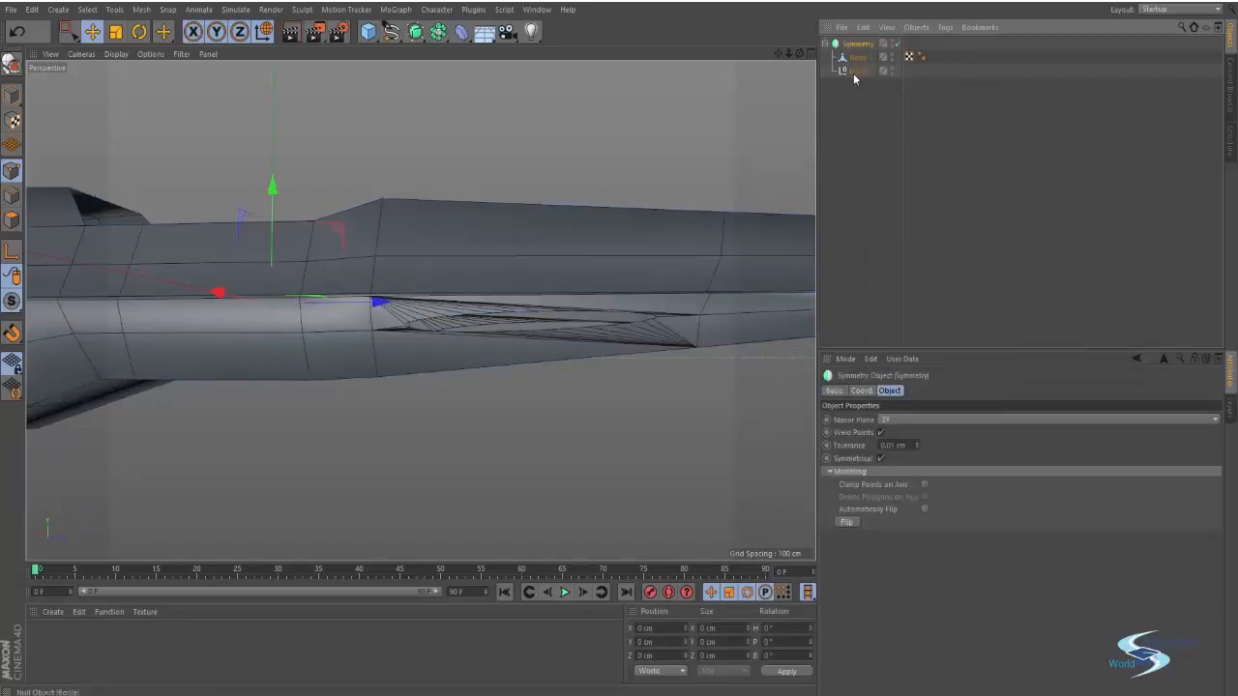
pyautogui.press('Delete')
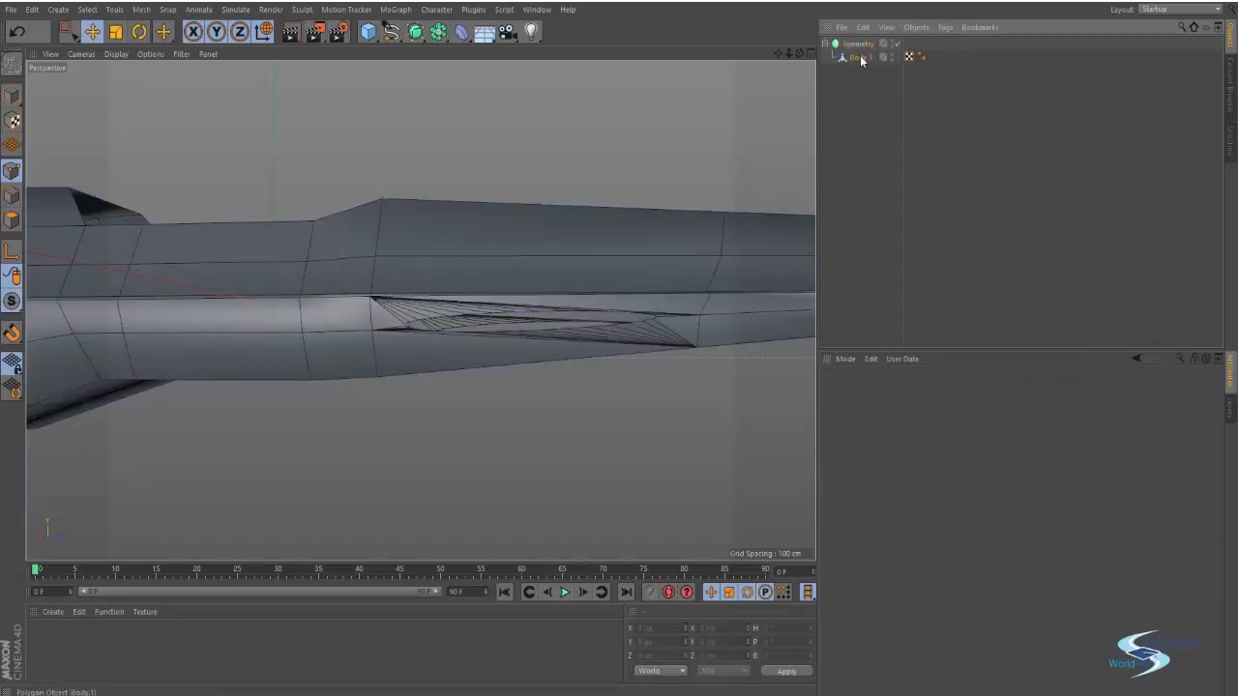
# Step: Rename the merged polygon object under Symmetry to Body
pyautogui.click(859, 57)
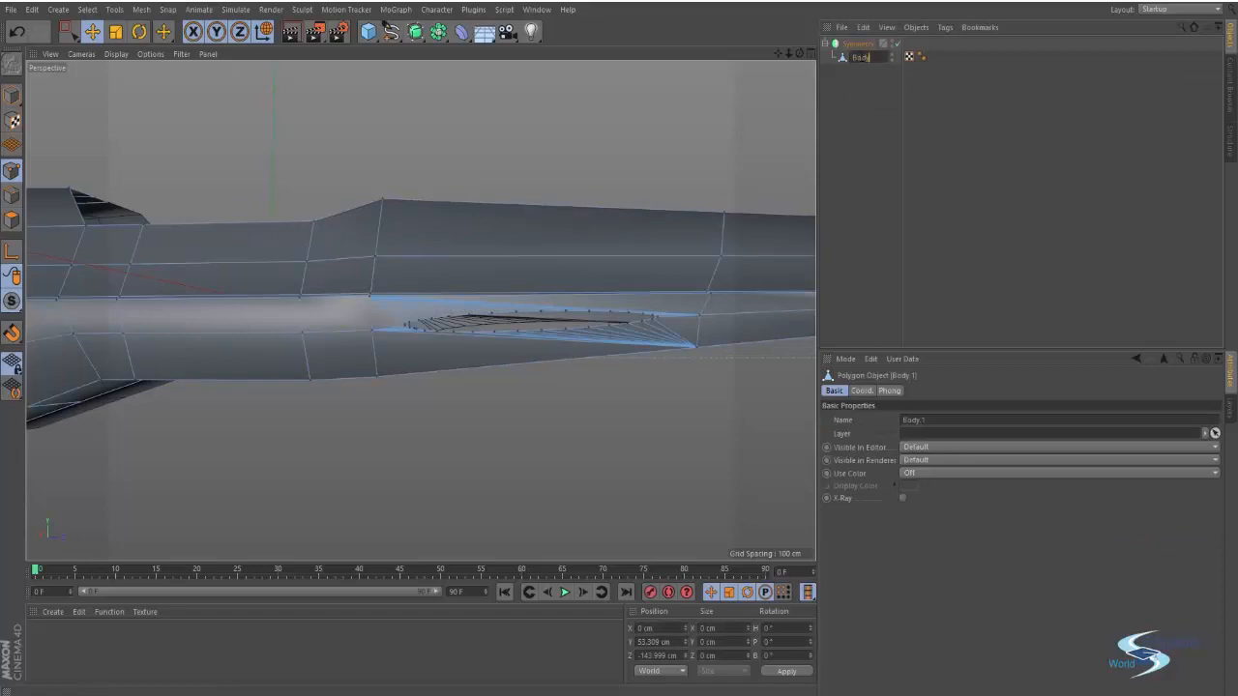
pyautogui.press('Return')
pyautogui.click(860, 77)
pyautogui.click(858, 58)
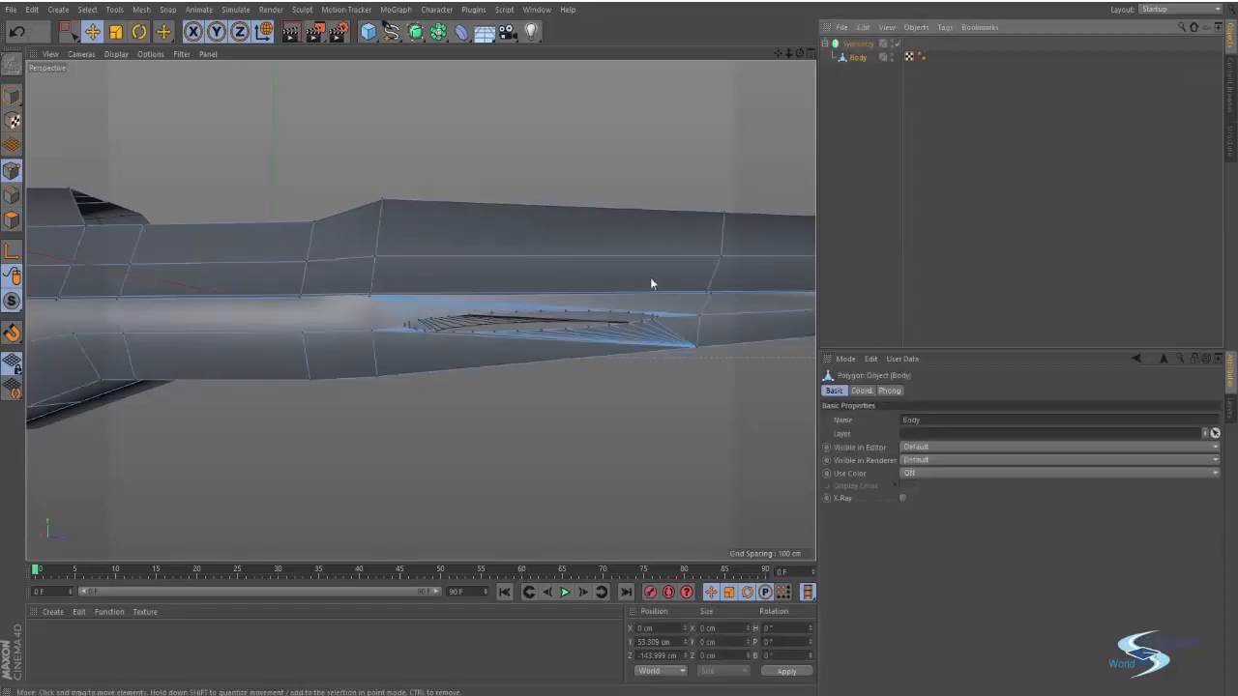
# Step: Try a vertical loop cut through the hull above the slot's front end, then undo it and recut it slightly farther back
pyautogui.scroll(4, 562, 306)
pyautogui.keyDown('alt'); pyautogui.moveTo(562, 307); pyautogui.dragTo(372, 364, button='middle'); pyautogui.keyUp('alt')
pyautogui.keyDown('alt'); pyautogui.moveTo(372, 364); pyautogui.dragTo(446, 276); pyautogui.keyUp('alt')
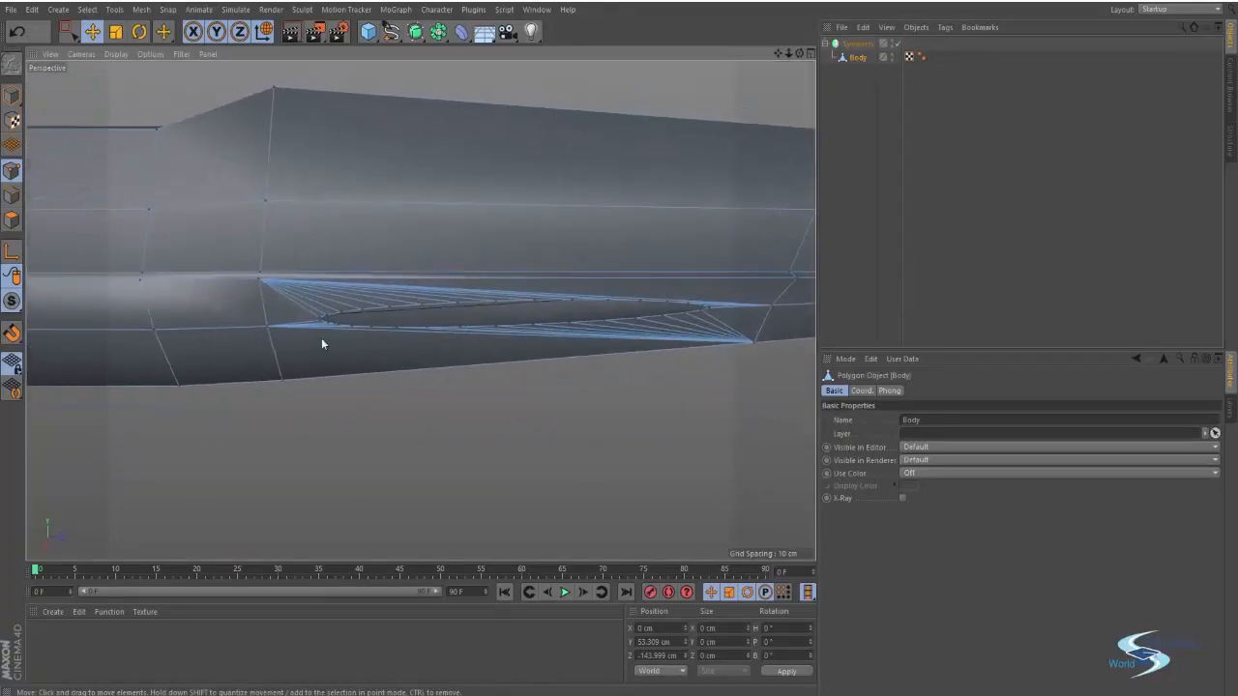
pyautogui.moveTo(322, 344)
pyautogui.keyDown('alt'); pyautogui.mouseDown()
pyautogui.moveTo(357, 323)
pyautogui.moveTo(326, 263)
pyautogui.moveTo(494, 275)
pyautogui.moveTo(462, 258)
pyautogui.moveTo(391, 254)
pyautogui.mouseUp(); pyautogui.keyUp('alt')
pyautogui.moveTo(437, 326)
pyautogui.keyDown('alt'); pyautogui.mouseDown()
pyautogui.moveTo(257, 331)
pyautogui.moveTo(367, 366)
pyautogui.moveTo(423, 334)
pyautogui.moveTo(396, 335)
pyautogui.moveTo(373, 276)
pyautogui.moveTo(373, 300)
pyautogui.mouseUp(); pyautogui.keyUp('alt')
pyautogui.scroll(5, 371, 293)
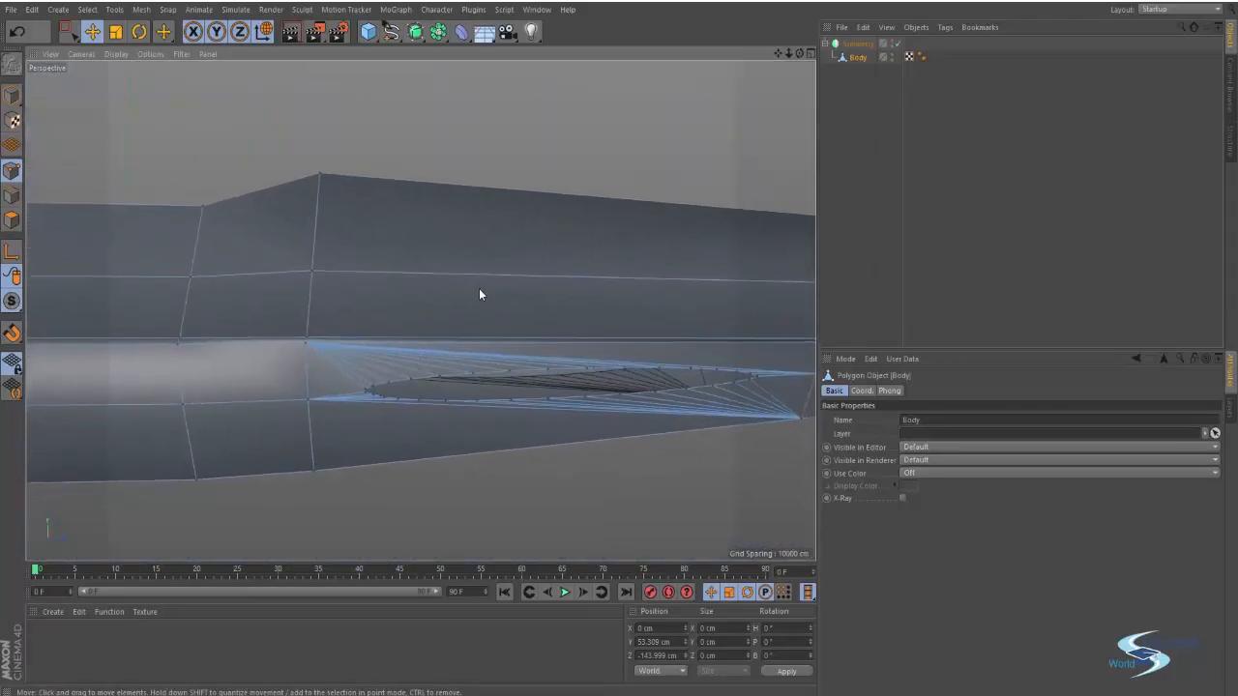
pyautogui.press('k')
pyautogui.press('k')
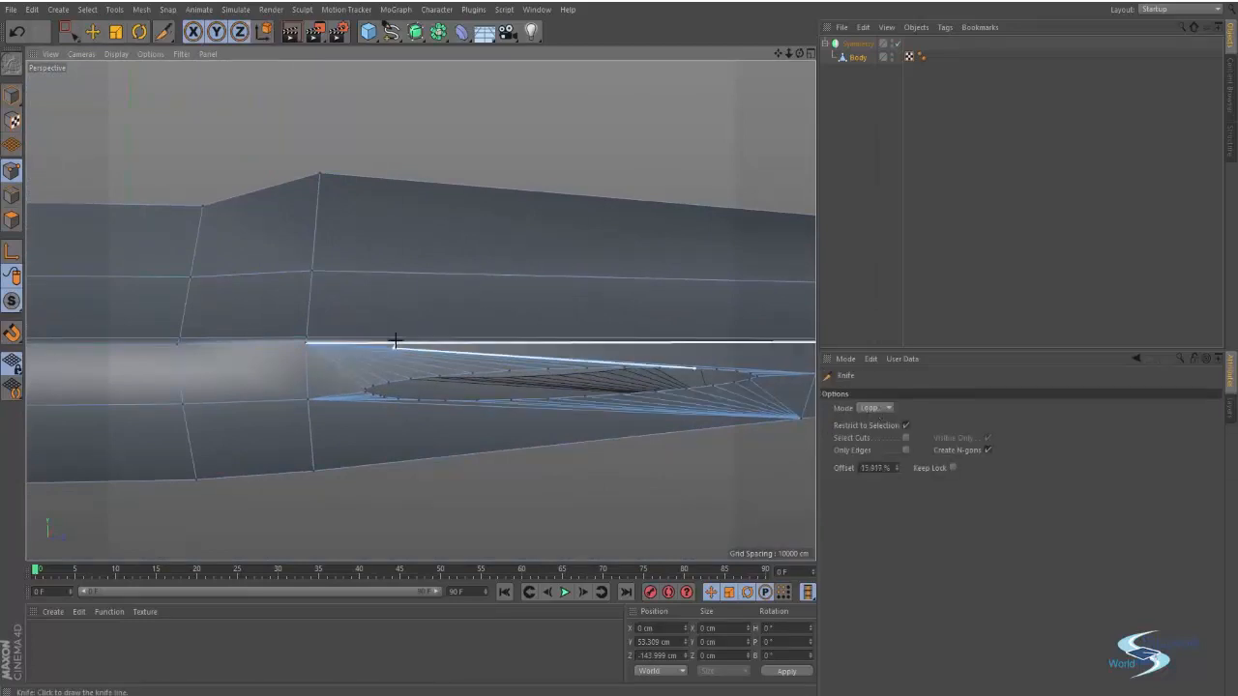
pyautogui.scroll(5, 400, 341)
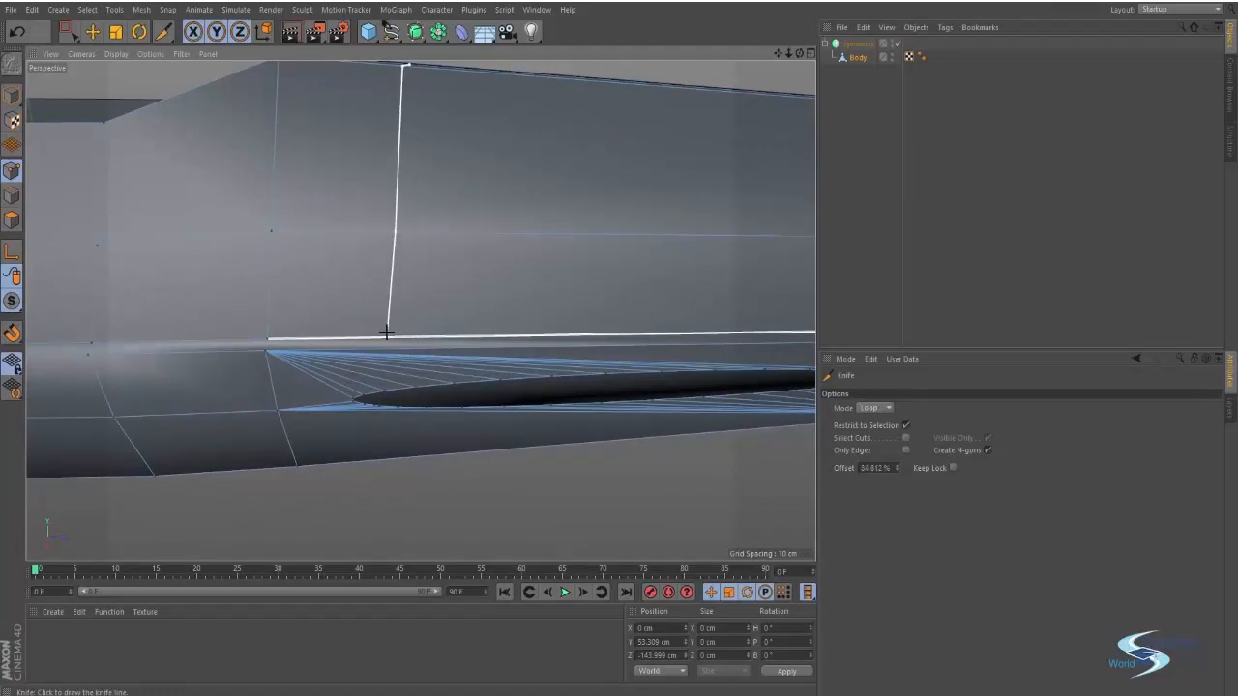
pyautogui.click(386, 332)
pyautogui.scroll(-5, 511, 310)
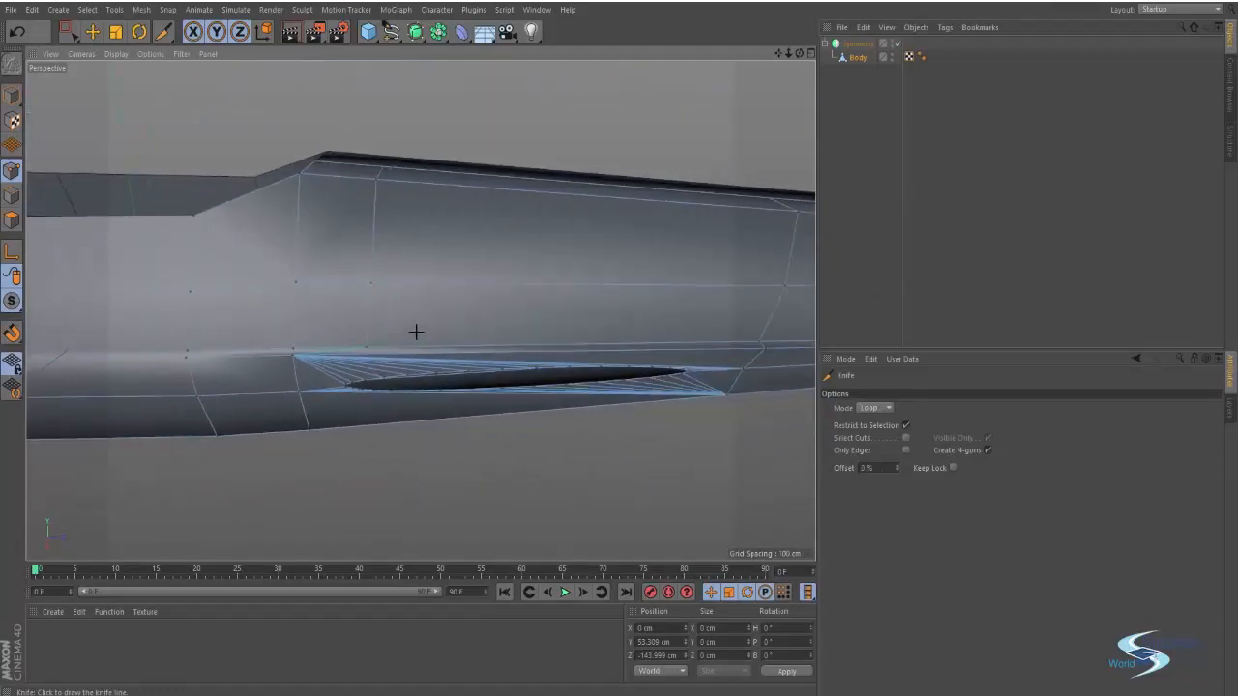
pyautogui.hotkey('ctrl', 'z')
pyautogui.click(385, 344)
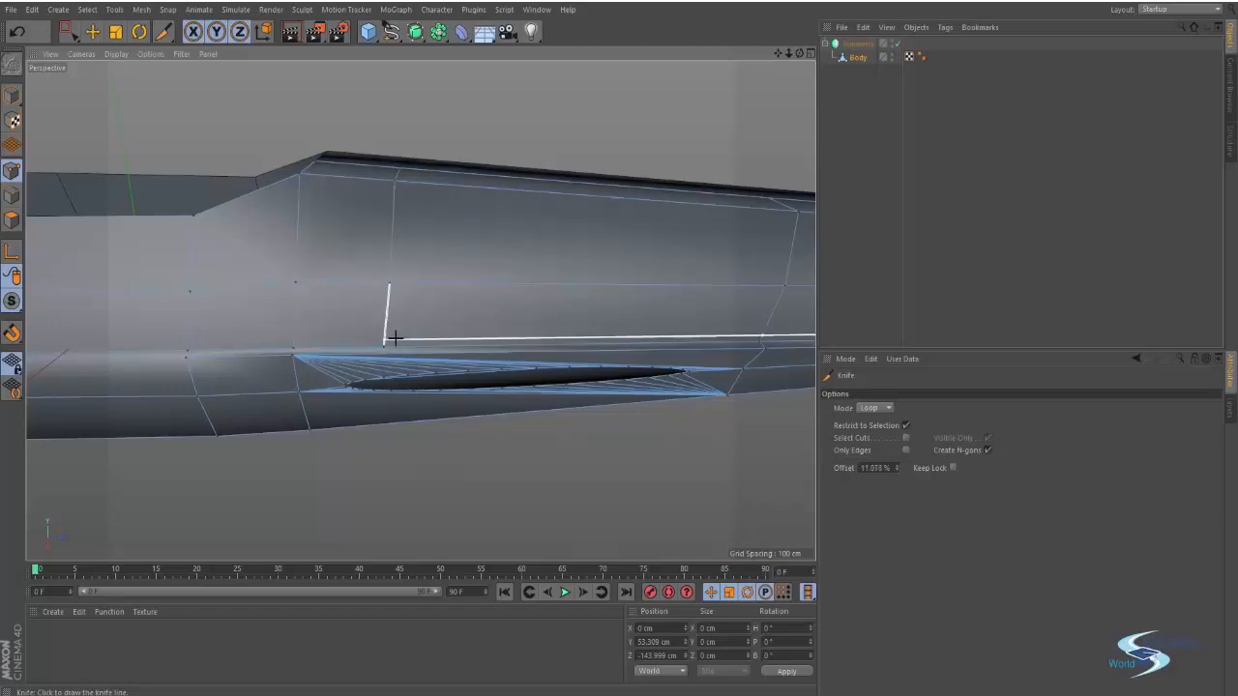
# Step: Try adding more vertical loop cuts along the hull above the slot, spaced out to its rear end
pyautogui.keyDown('alt'); pyautogui.moveTo(422, 311); pyautogui.dragTo(327, 314, button='right'); pyautogui.keyUp('alt')
pyautogui.moveTo(561, 240)
pyautogui.keyDown('alt'); pyautogui.mouseDown()
pyautogui.moveTo(544, 321)
pyautogui.moveTo(619, 305)
pyautogui.mouseUp(); pyautogui.keyUp('alt')
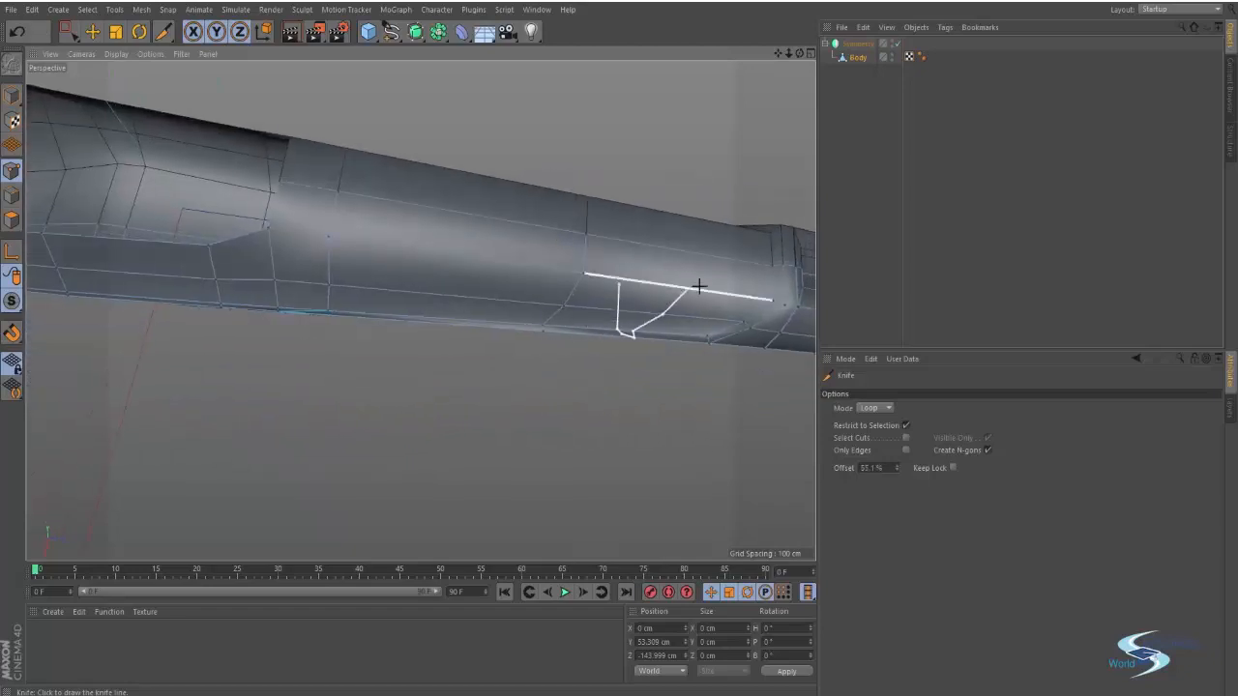
pyautogui.moveTo(519, 253)
pyautogui.keyDown('alt'); pyautogui.mouseDown()
pyautogui.moveTo(436, 279)
pyautogui.moveTo(246, 159)
pyautogui.moveTo(304, 197)
pyautogui.moveTo(327, 283)
pyautogui.mouseUp(); pyautogui.keyUp('alt')
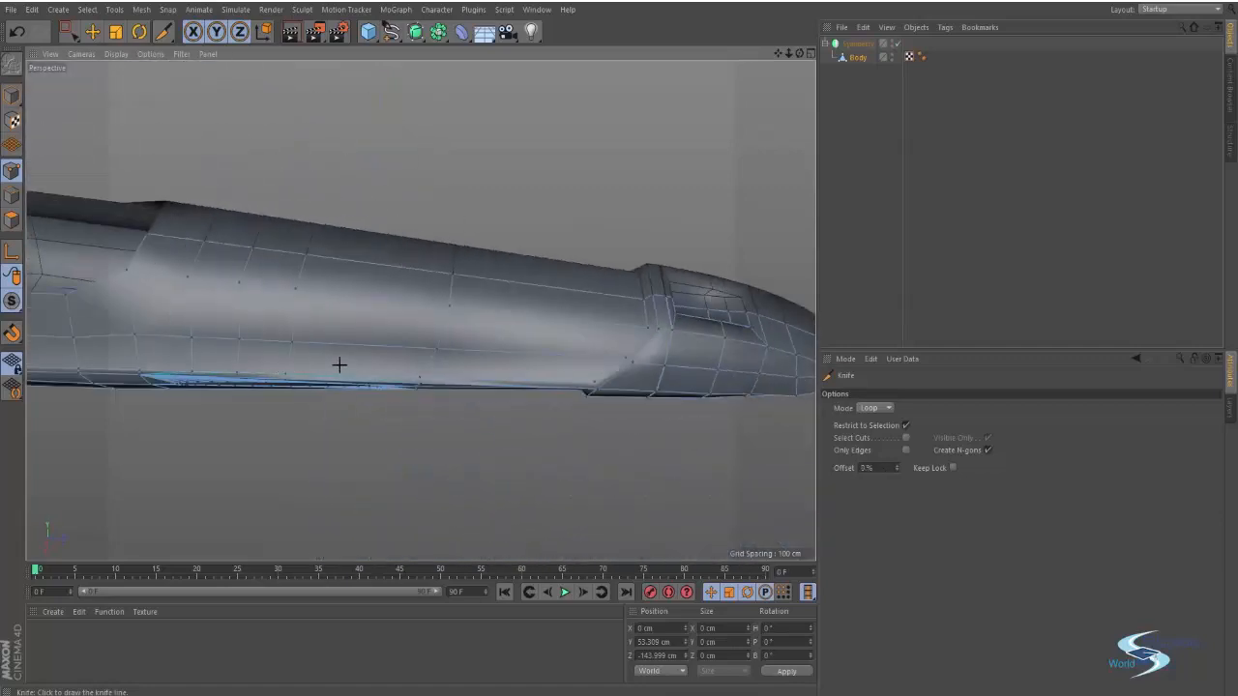
pyautogui.moveTo(364, 331)
pyautogui.keyDown('alt'); pyautogui.mouseDown()
pyautogui.moveTo(476, 331)
pyautogui.moveTo(448, 287)
pyautogui.moveTo(455, 187)
pyautogui.moveTo(462, 238)
pyautogui.mouseUp(); pyautogui.keyUp('alt')
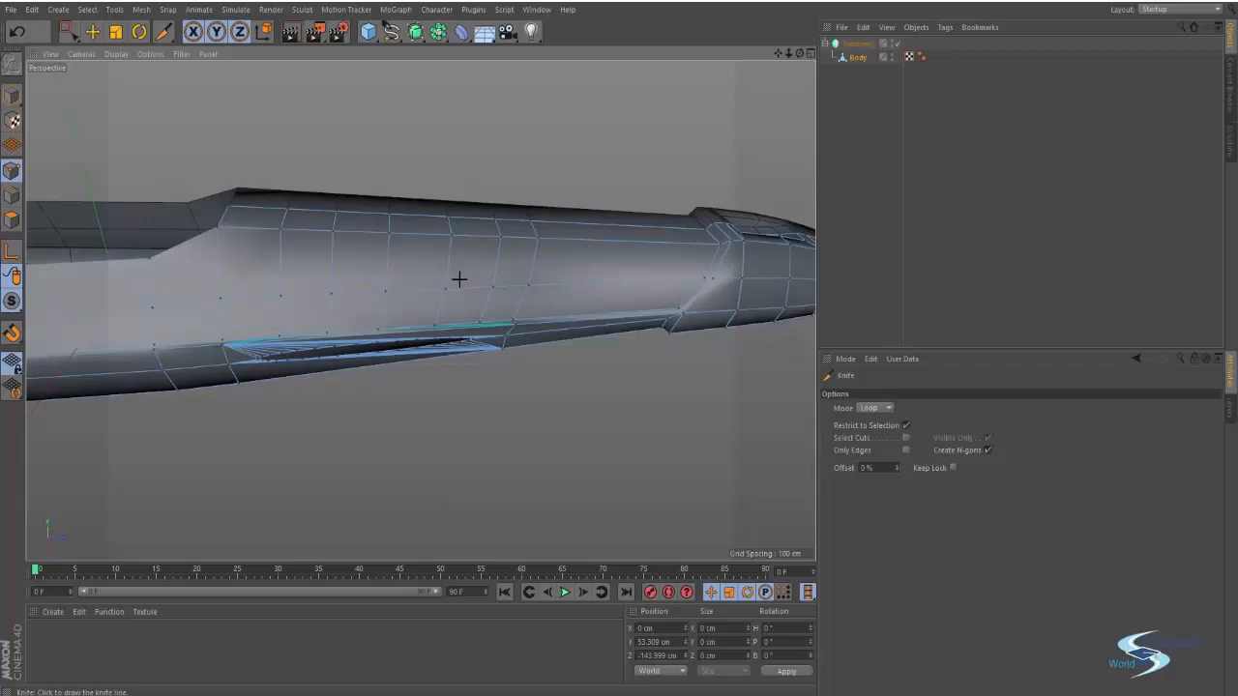
pyautogui.keyDown('alt'); pyautogui.moveTo(356, 317); pyautogui.dragTo(462, 312, button='right'); pyautogui.keyUp('alt')
pyautogui.moveTo(443, 361)
pyautogui.keyDown('alt'); pyautogui.mouseDown()
pyautogui.moveTo(423, 223)
pyautogui.moveTo(447, 158)
pyautogui.moveTo(442, 131)
pyautogui.moveTo(427, 294)
pyautogui.mouseUp(); pyautogui.keyUp('alt')
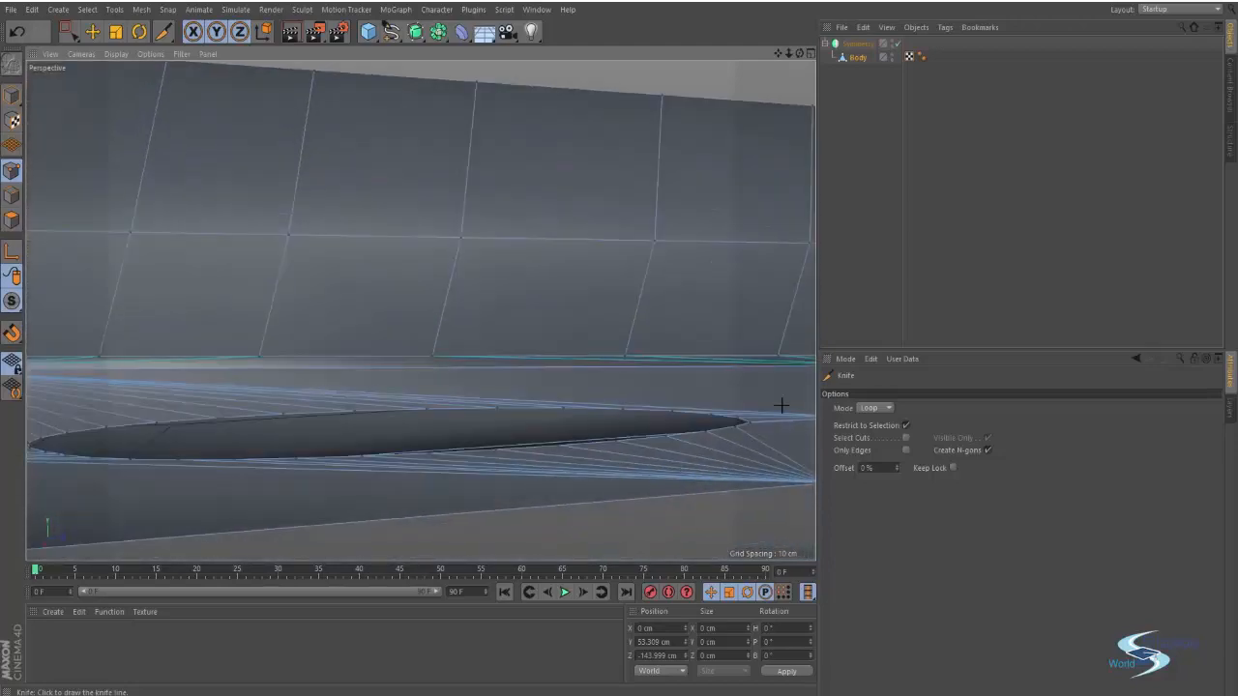
# Step: Try joining the vertical loops to the slot's upper rim with Knife cuts in Line mode
pyautogui.click(866, 407)
pyautogui.click(870, 394)
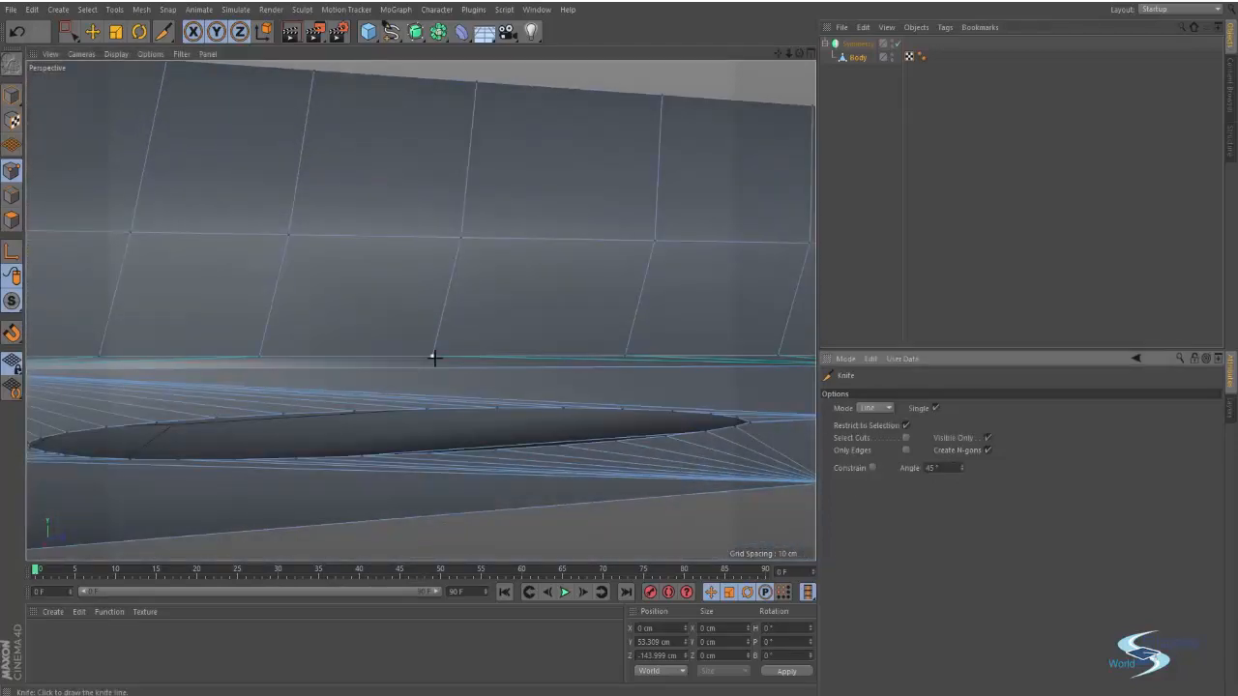
pyautogui.moveTo(434, 358)
pyautogui.mouseDown()
pyautogui.moveTo(425, 409)
pyautogui.moveTo(497, 367)
pyautogui.moveTo(421, 345)
pyautogui.mouseUp()
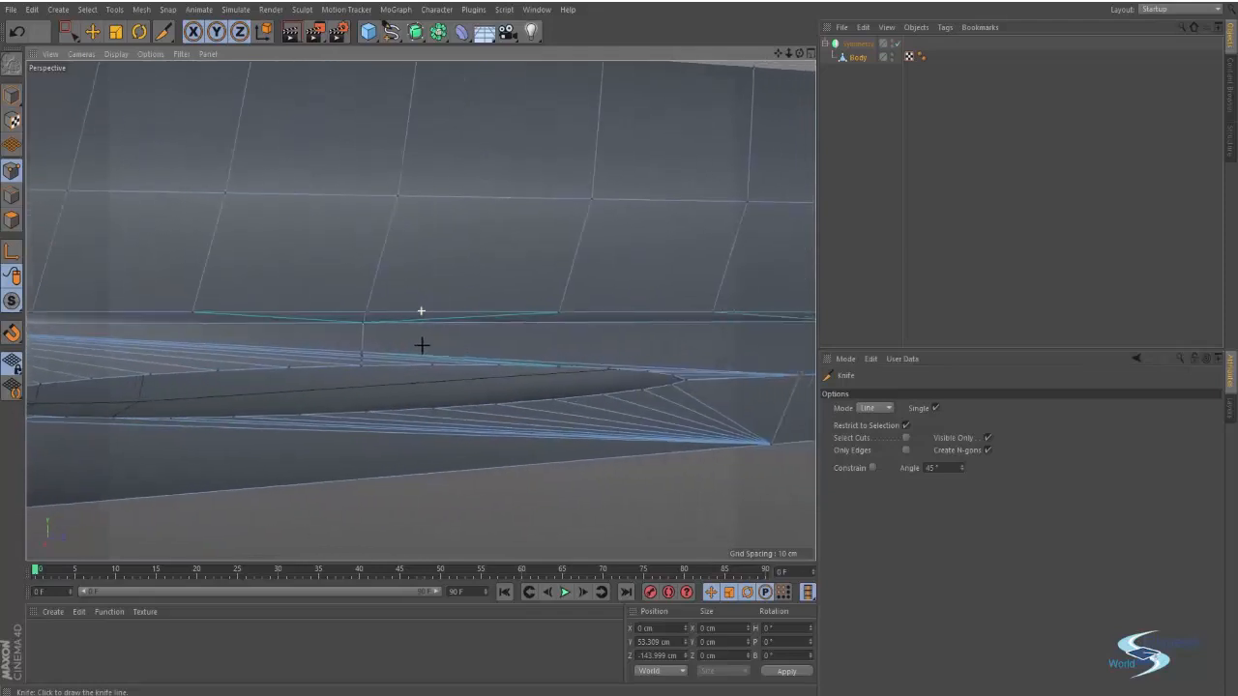
pyautogui.moveTo(557, 314); pyautogui.dragTo(326, 301)
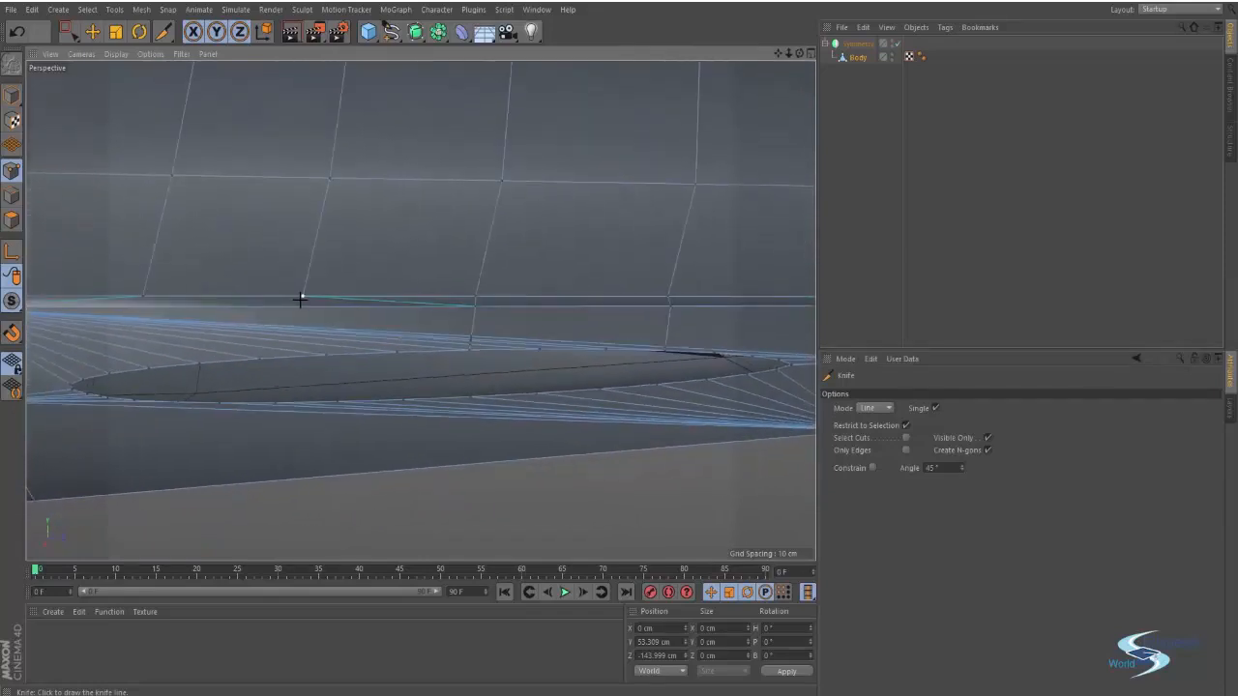
pyautogui.moveTo(324, 358); pyautogui.dragTo(325, 359)
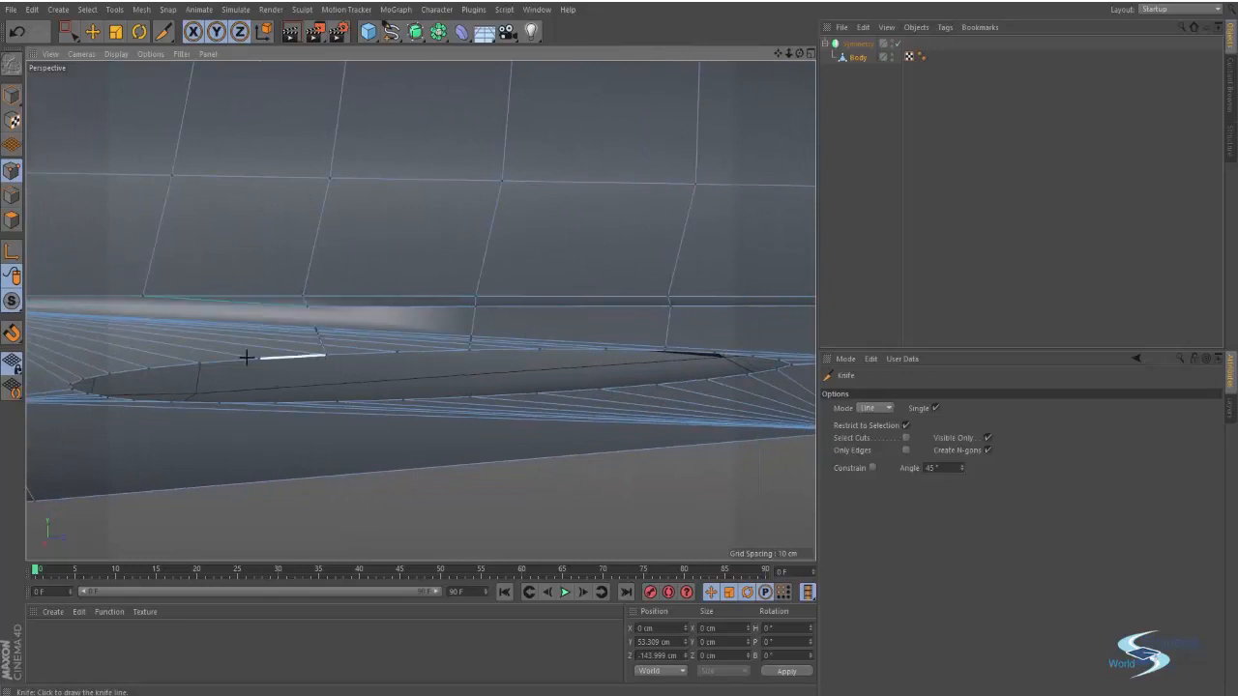
pyautogui.keyDown('alt'); pyautogui.moveTo(245, 357); pyautogui.dragTo(391, 308); pyautogui.keyUp('alt')
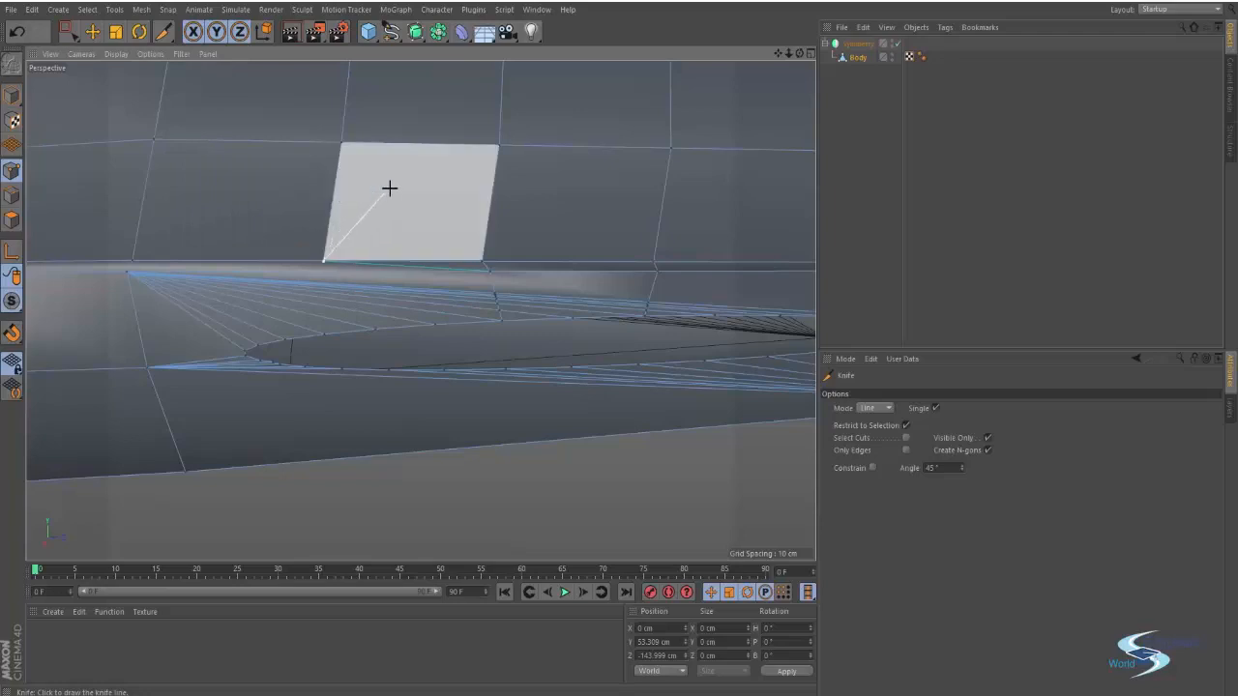
# Step: Undo the loop and line cuts above the slot and switch to Edges mode
pyautogui.press('e')
pyautogui.keyDown('alt'); pyautogui.moveTo(398, 186); pyautogui.dragTo(404, 251, button='middle'); pyautogui.keyUp('alt')
pyautogui.keyDown('alt'); pyautogui.moveTo(431, 177); pyautogui.dragTo(381, 184, button='right'); pyautogui.keyUp('alt')
pyautogui.keyDown('alt'); pyautogui.moveTo(381, 185); pyautogui.dragTo(406, 300, button='middle'); pyautogui.keyUp('alt')
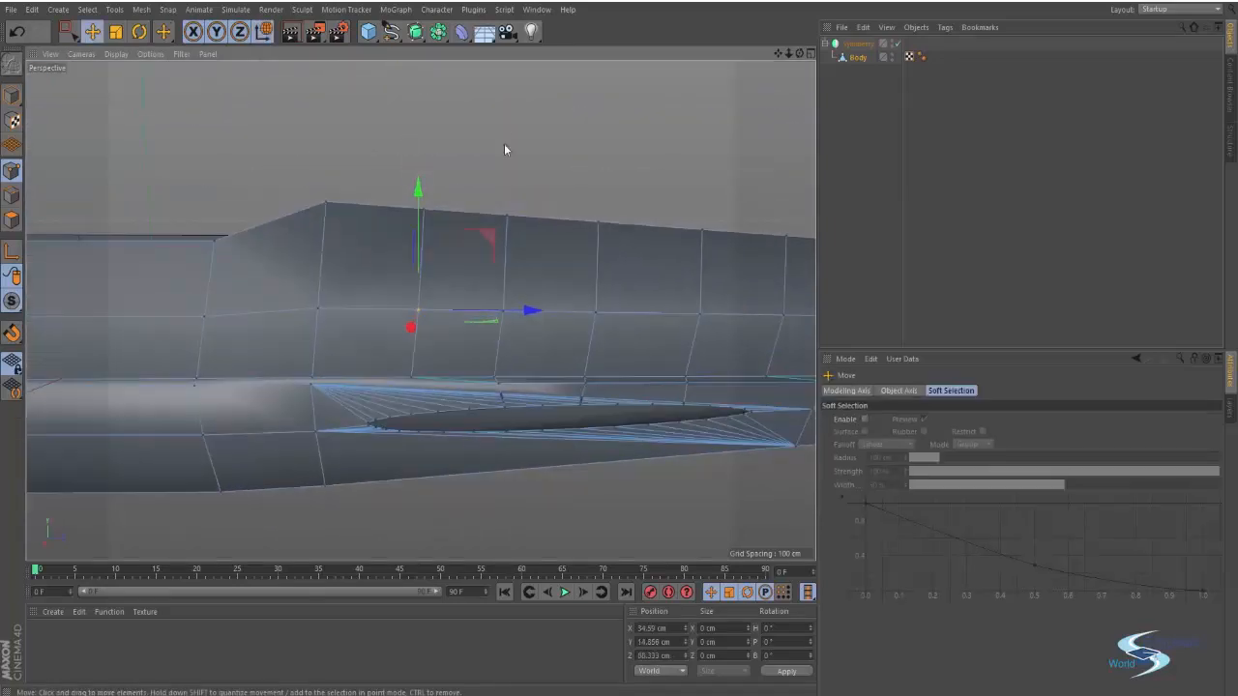
pyautogui.click(504, 143)
pyautogui.keyDown('alt'); pyautogui.moveTo(456, 224); pyautogui.dragTo(463, 275); pyautogui.keyUp('alt')
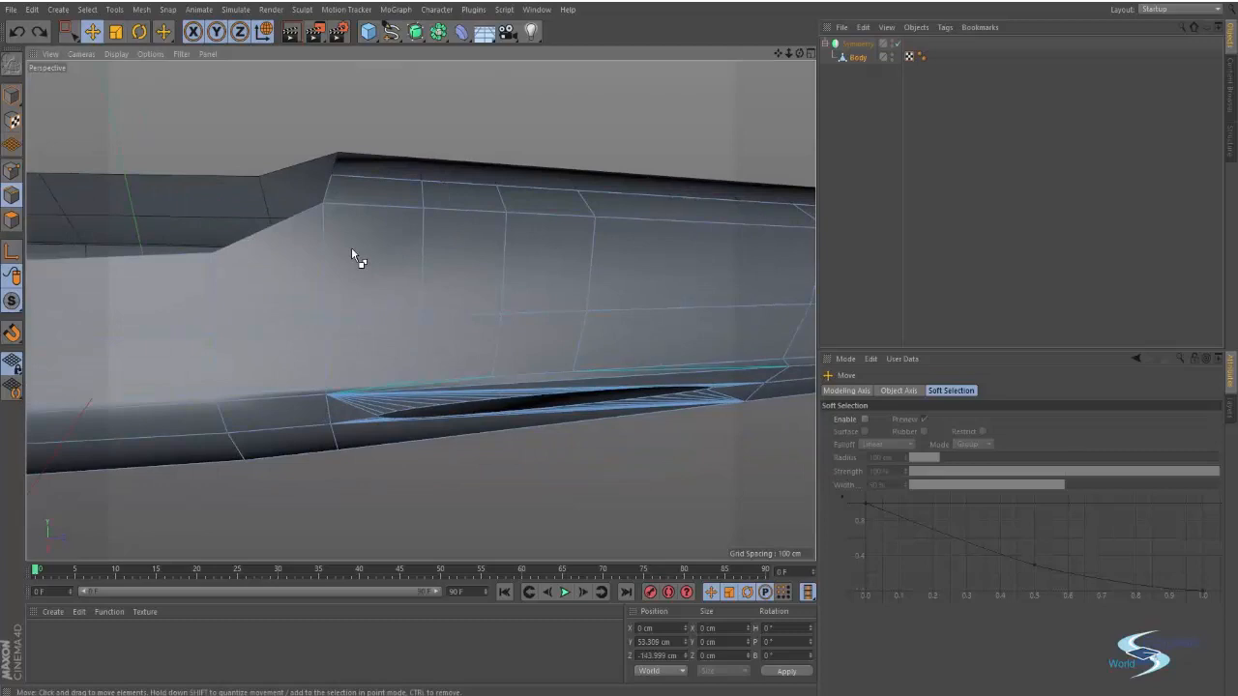
pyautogui.keyDown('alt'); pyautogui.moveTo(352, 249); pyautogui.dragTo(404, 315); pyautogui.keyUp('alt')
# Step: Cut vertical edge loops with the Knife in Loop mode above the slot's front end, middle and rear end
pyautogui.press('k')
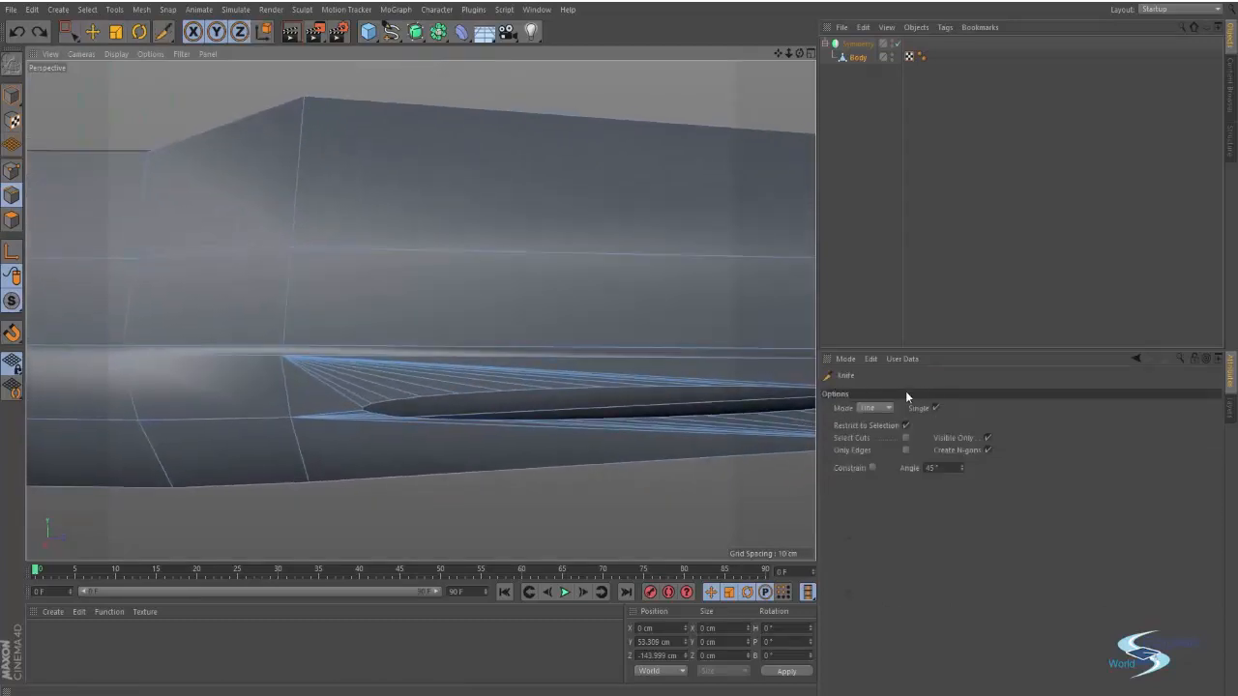
pyautogui.click(882, 407)
pyautogui.click(870, 463)
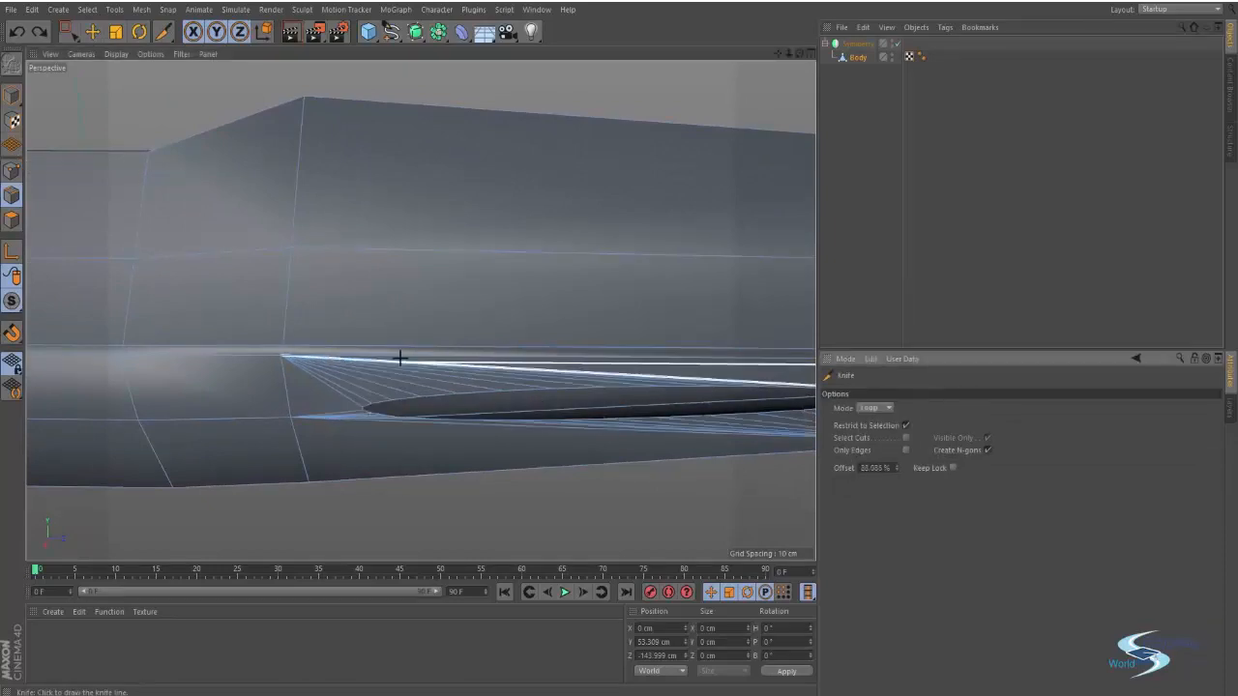
pyautogui.click(356, 343)
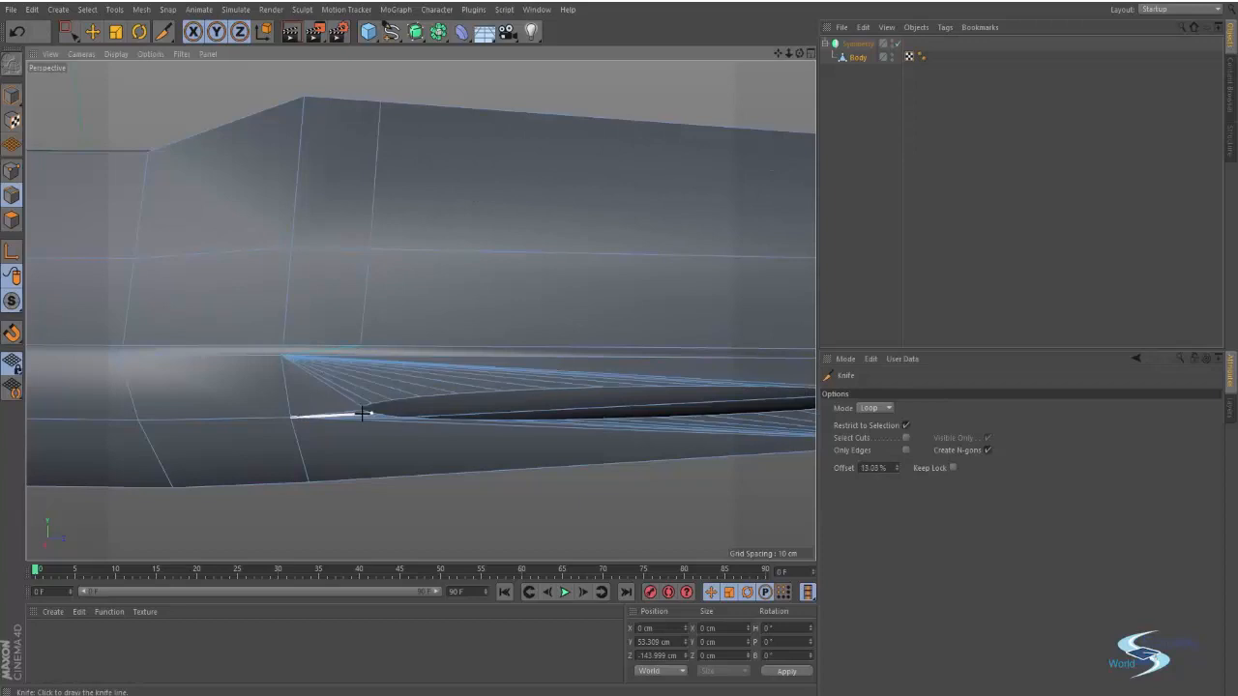
pyautogui.keyDown('alt'); pyautogui.moveTo(505, 320); pyautogui.dragTo(430, 365, button='middle'); pyautogui.keyUp('alt')
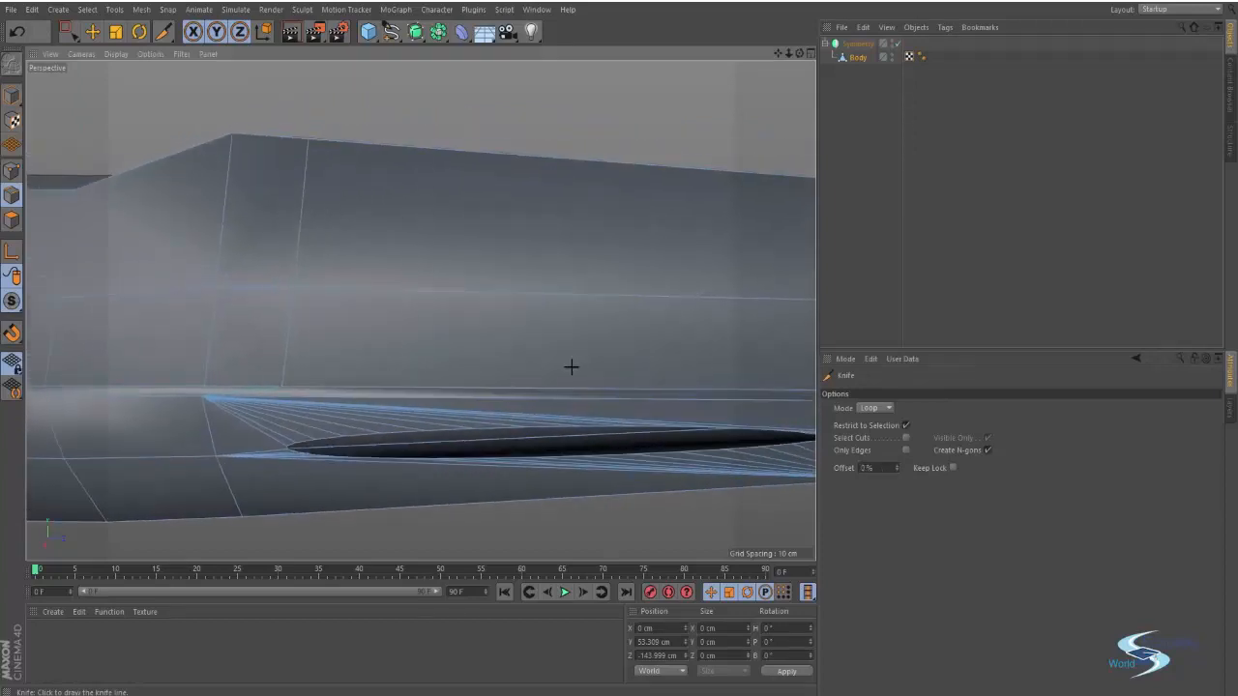
pyautogui.keyDown('alt'); pyautogui.moveTo(571, 365); pyautogui.dragTo(400, 303, button='middle'); pyautogui.keyUp('alt')
pyautogui.click(404, 322)
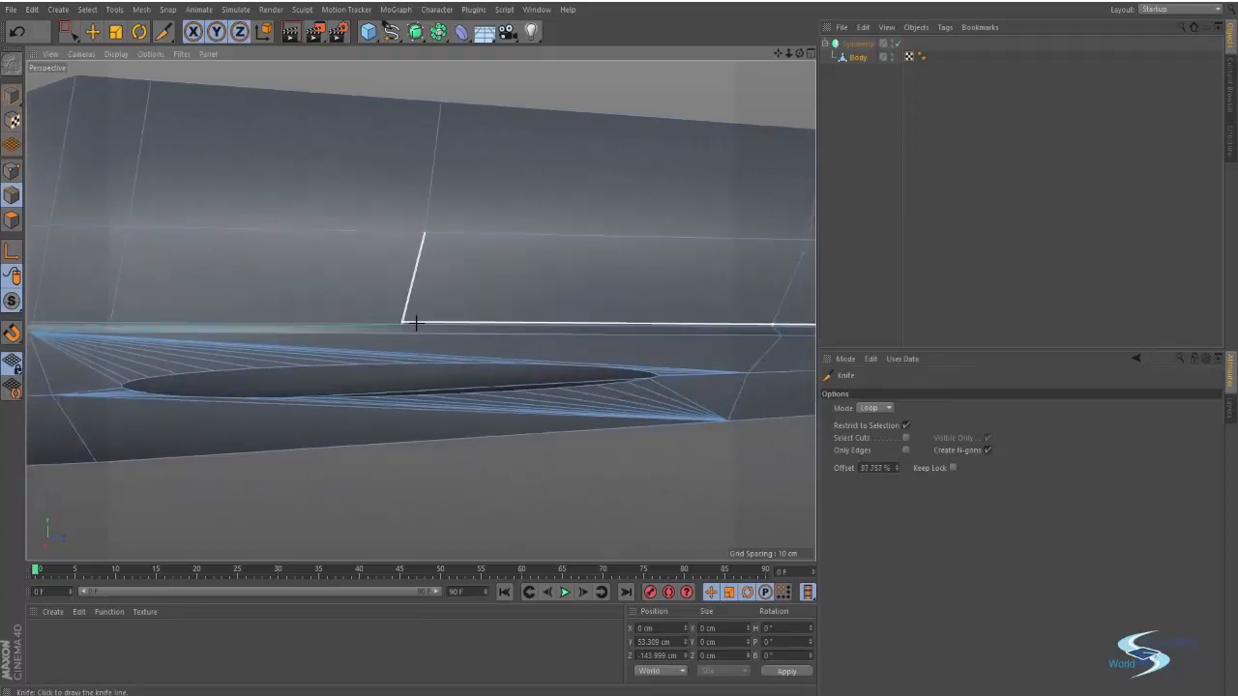
pyautogui.keyDown('alt'); pyautogui.moveTo(723, 336); pyautogui.dragTo(580, 297, button='middle'); pyautogui.keyUp('alt')
pyautogui.click(456, 329)
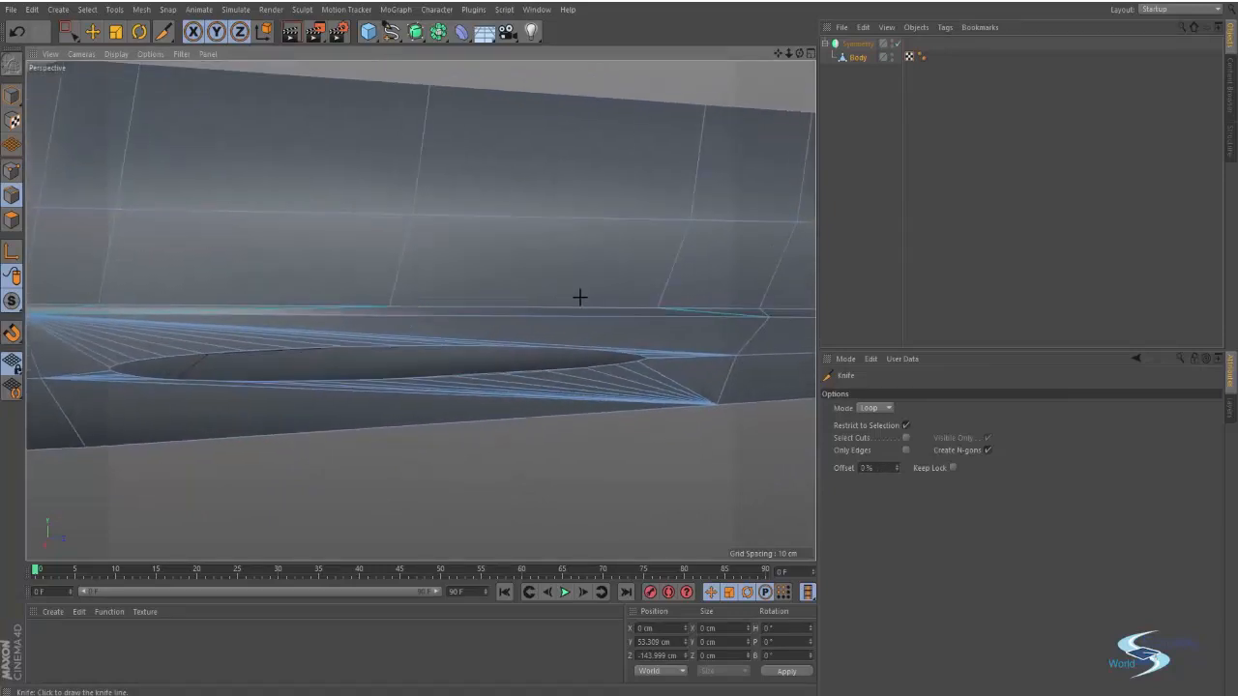
# Step: Add two more vertical loop cuts, each about halfway between the neighbouring loops above the slot
pyautogui.rightClick(520, 305)
pyautogui.press('Escape')
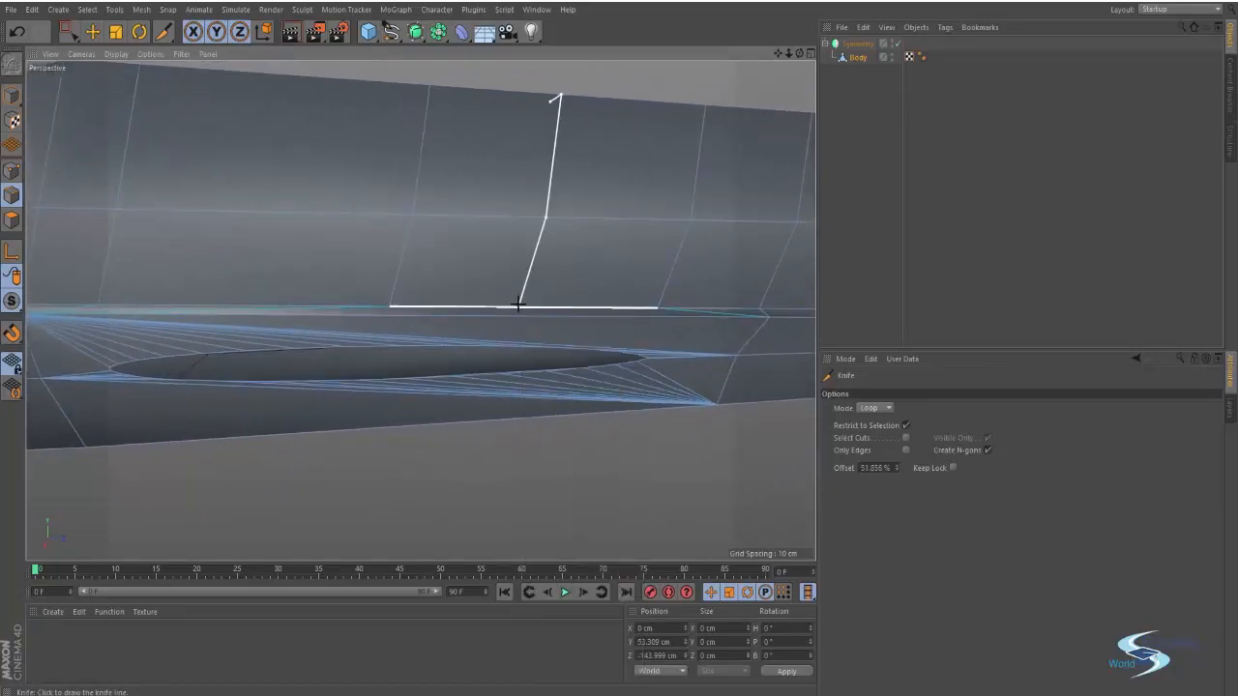
pyautogui.click(519, 304)
pyautogui.keyDown('alt'); pyautogui.moveTo(409, 300); pyautogui.dragTo(576, 322, button='middle'); pyautogui.keyUp('alt')
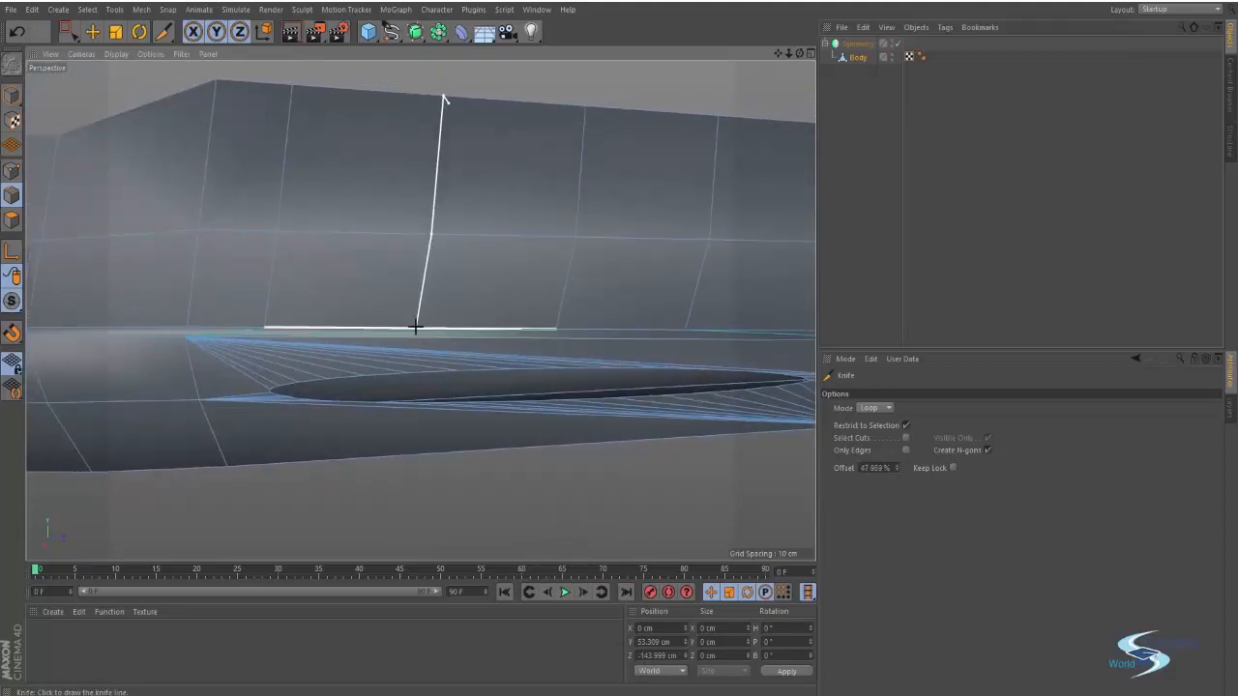
pyautogui.keyDown('alt'); pyautogui.moveTo(505, 306); pyautogui.dragTo(582, 298, button='middle'); pyautogui.keyUp('alt')
# Step: Join the slot's front tip to the first vertical loop above it with a Knife cut in Line mode
pyautogui.click(873, 408)
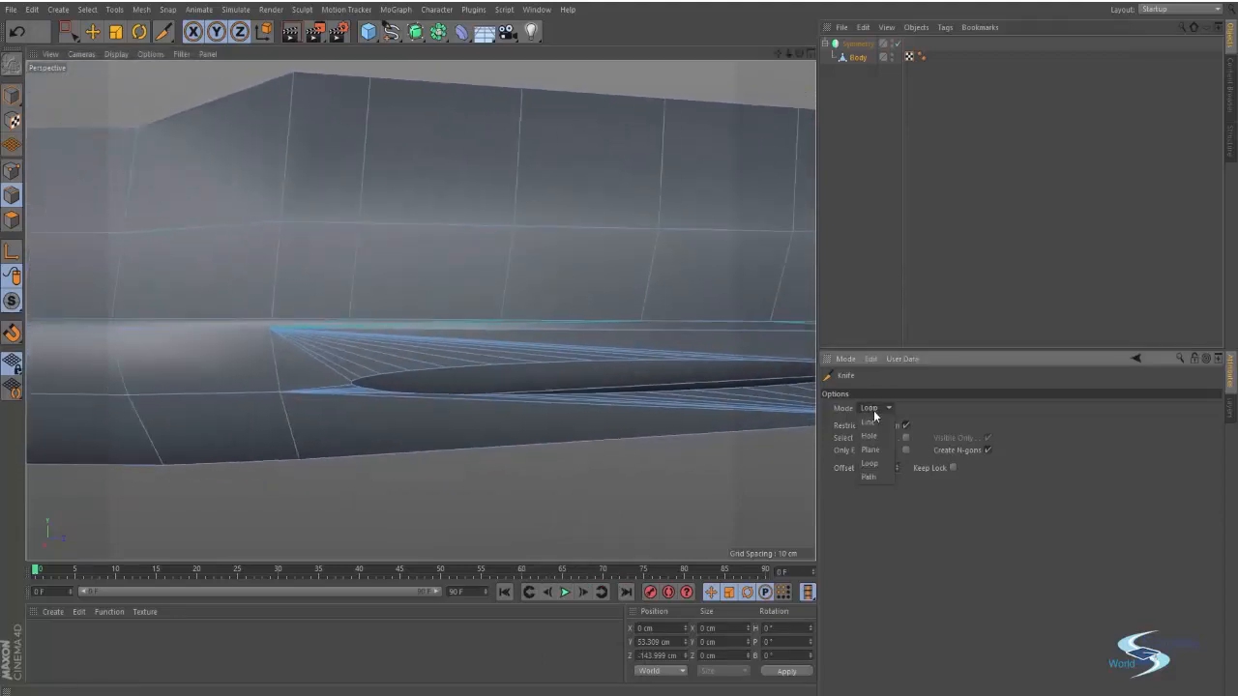
pyautogui.click(875, 424)
pyautogui.scroll(10, 416, 309)
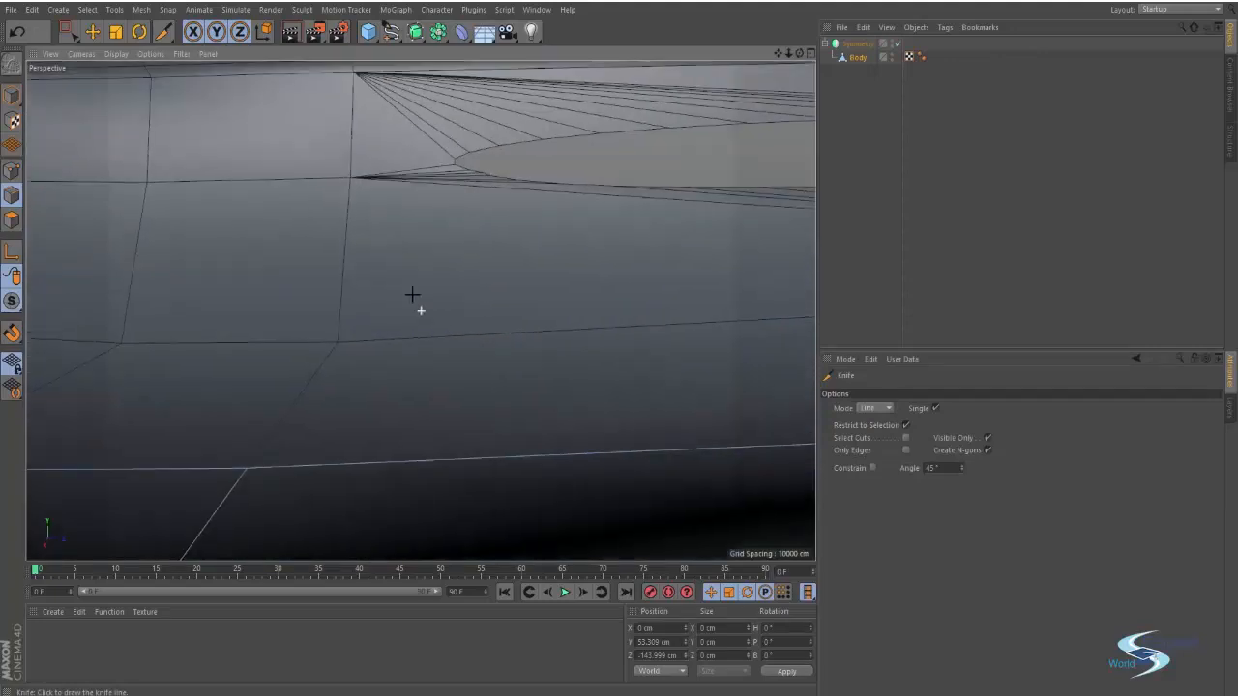
pyautogui.scroll(-4, 387, 322)
pyautogui.scroll(3, 409, 334)
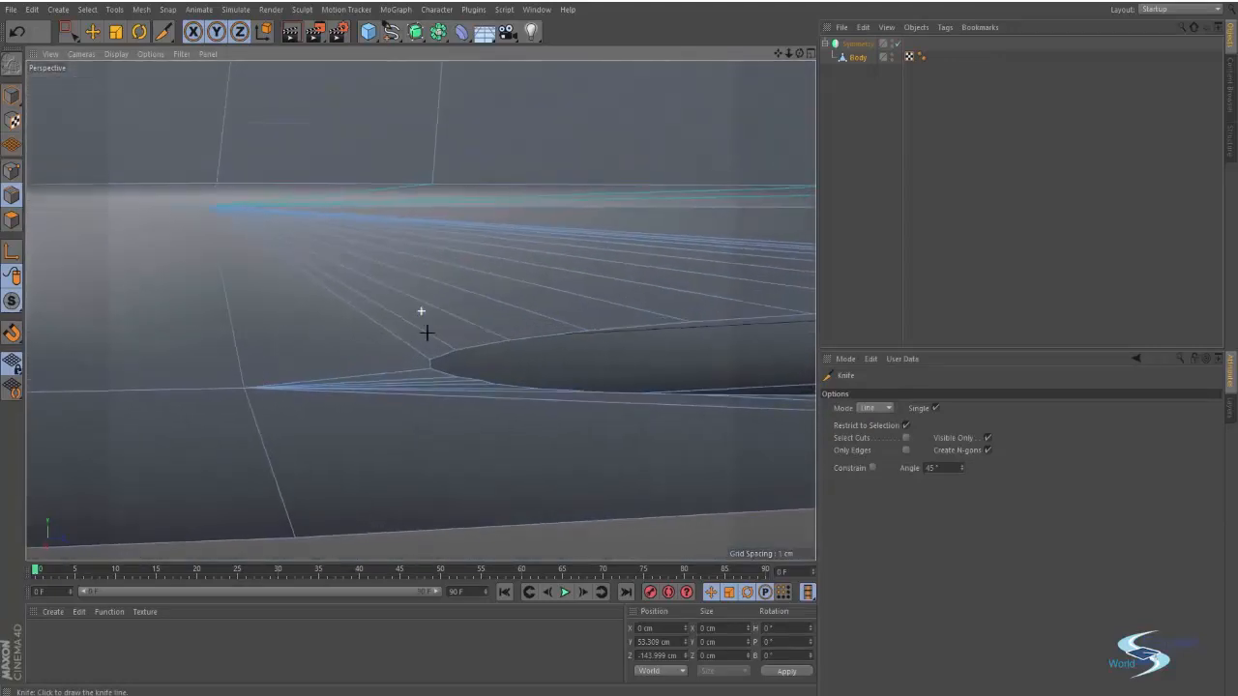
pyautogui.keyDown('alt'); pyautogui.moveTo(428, 331); pyautogui.dragTo(435, 362, button='middle'); pyautogui.keyUp('alt')
pyautogui.click(438, 390)
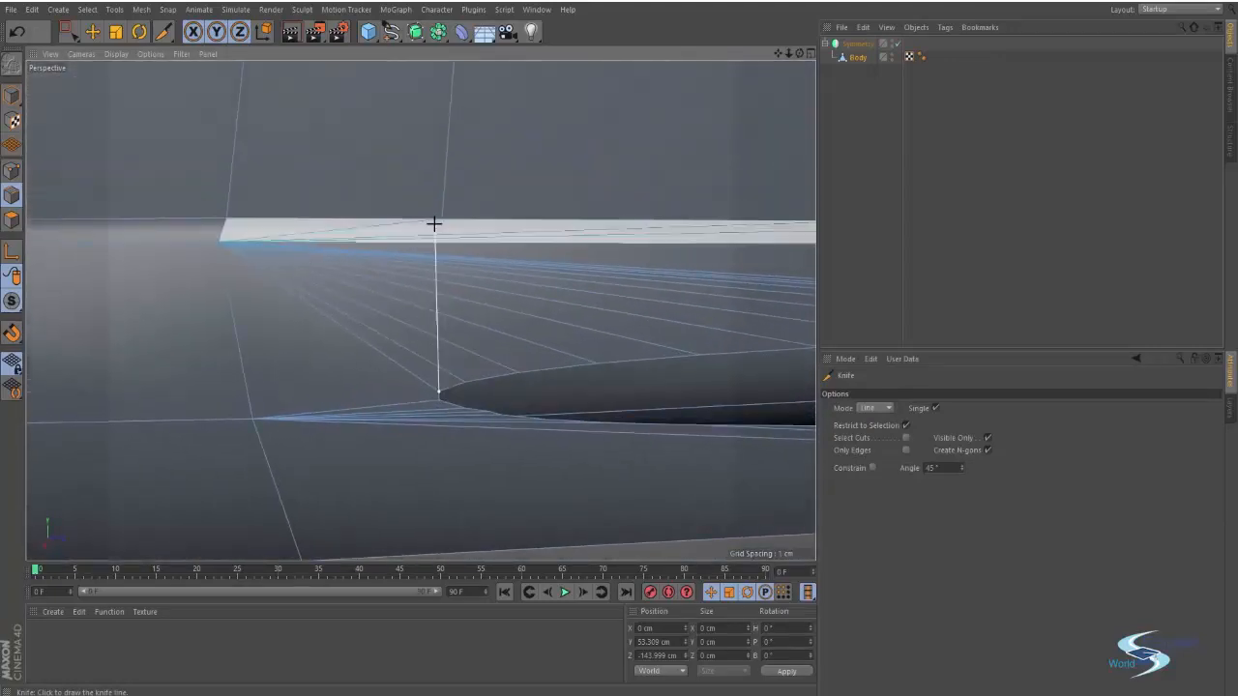
pyautogui.click(442, 218)
# Step: Extend the second vertical loop down to the slot's upper rim with a line cut
pyautogui.scroll(-4, 455, 222)
pyautogui.keyDown('alt'); pyautogui.moveTo(456, 222); pyautogui.dragTo(372, 265, button='middle'); pyautogui.keyUp('alt')
pyautogui.scroll(3, 521, 279)
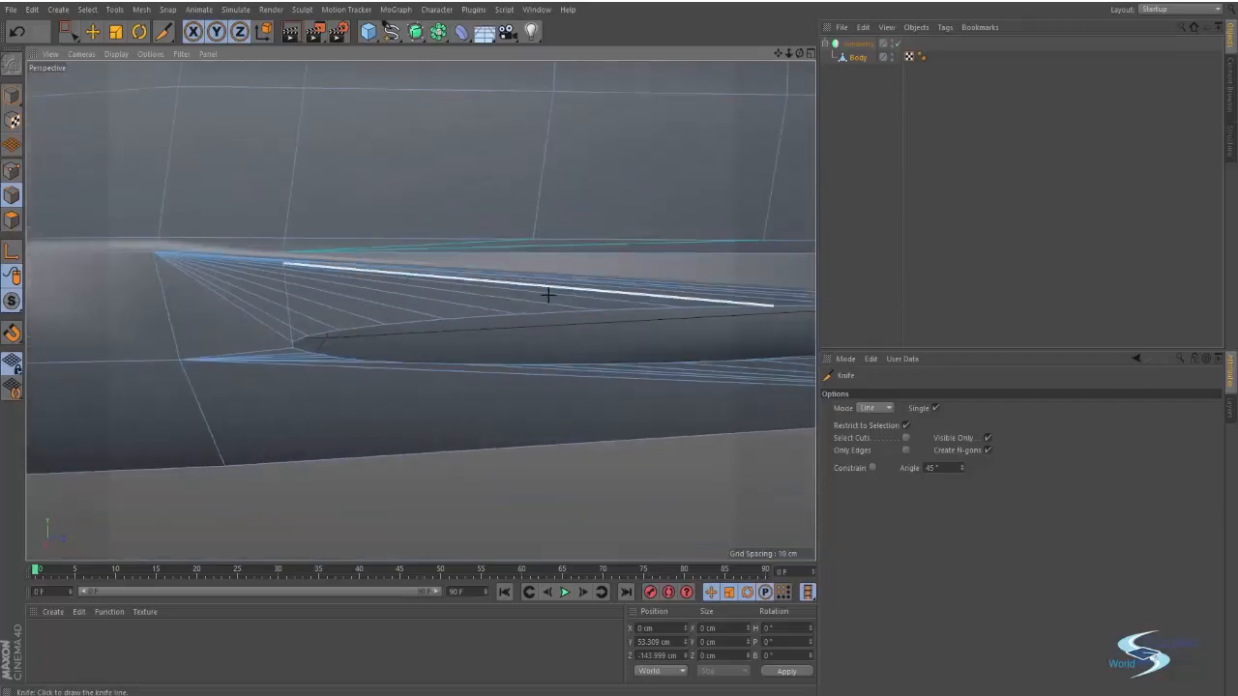
pyautogui.click(532, 240)
pyautogui.keyDown('alt'); pyautogui.moveTo(547, 238); pyautogui.dragTo(494, 289); pyautogui.keyUp('alt')
pyautogui.keyDown('alt'); pyautogui.moveTo(605, 262); pyautogui.dragTo(561, 273, button='middle'); pyautogui.keyUp('alt')
pyautogui.keyDown('alt'); pyautogui.moveTo(566, 277); pyautogui.dragTo(577, 323); pyautogui.keyUp('alt')
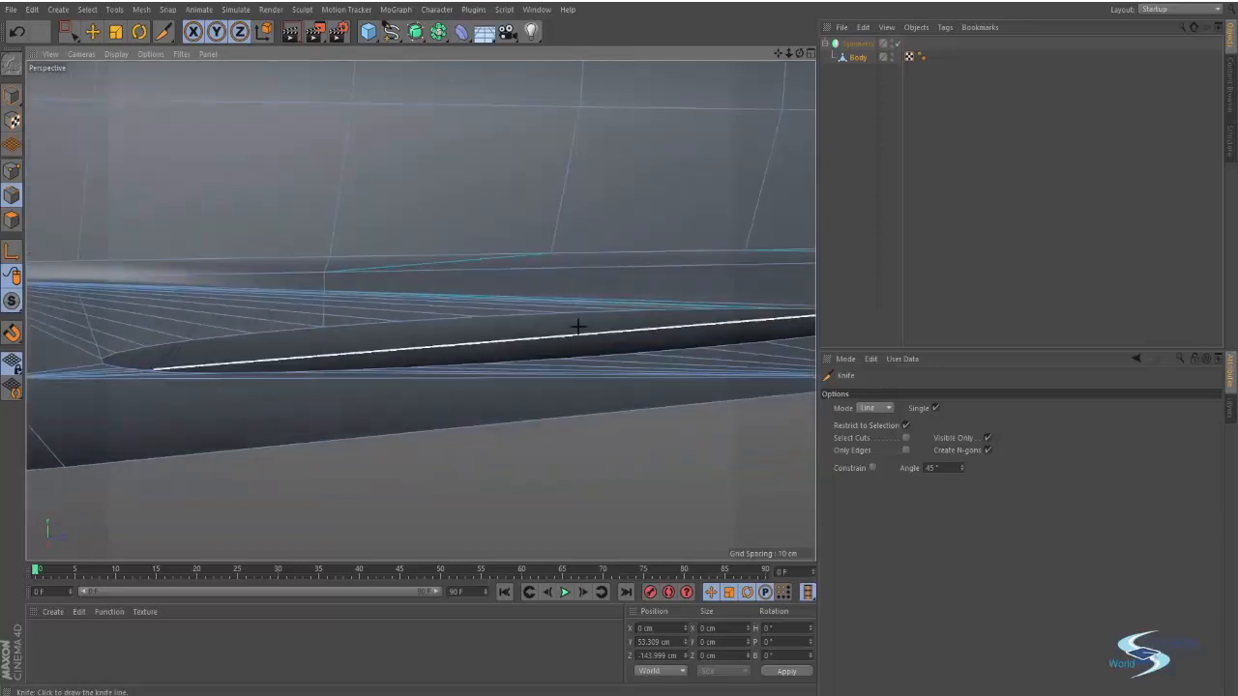
# Step: Extend the third vertical loop down to the slot's upper rim with a line cut, and switch to Points mode
pyautogui.click(119, 56)
pyautogui.click(126, 94)
pyautogui.keyDown('alt'); pyautogui.moveTo(495, 231); pyautogui.dragTo(394, 213, button='middle'); pyautogui.keyUp('alt')
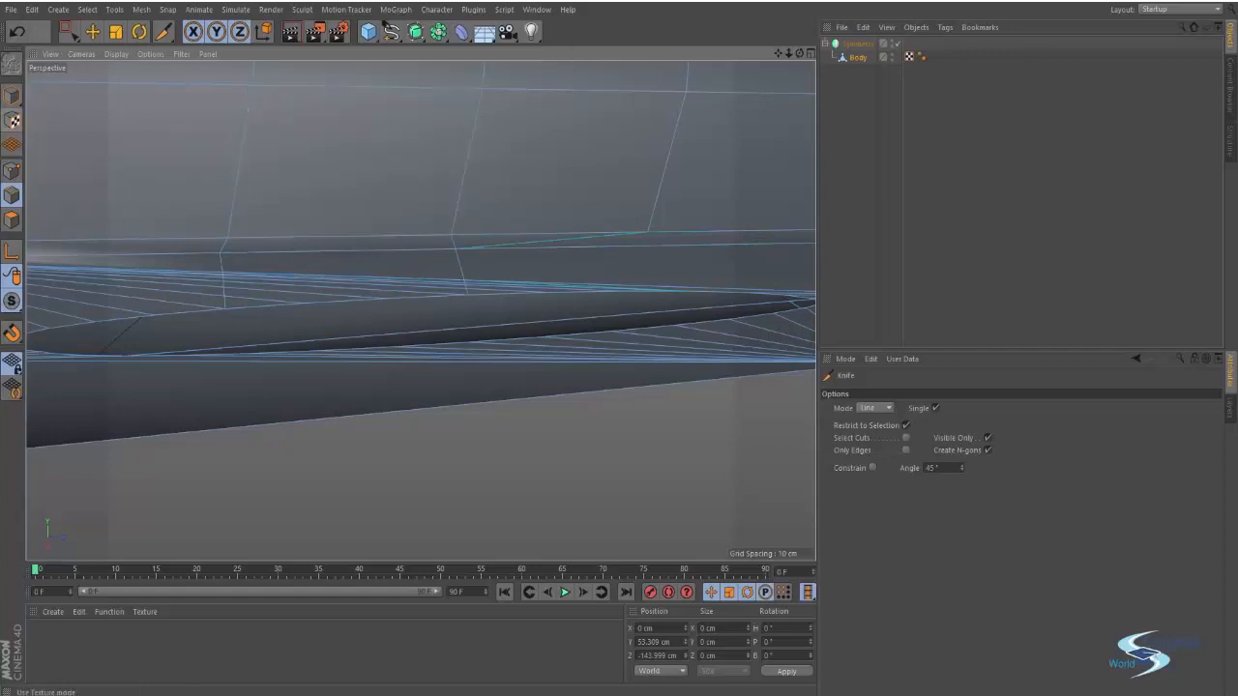
pyautogui.click(16, 174)
pyautogui.keyDown('alt'); pyautogui.moveTo(518, 235); pyautogui.dragTo(355, 222, button='middle'); pyautogui.keyUp('alt')
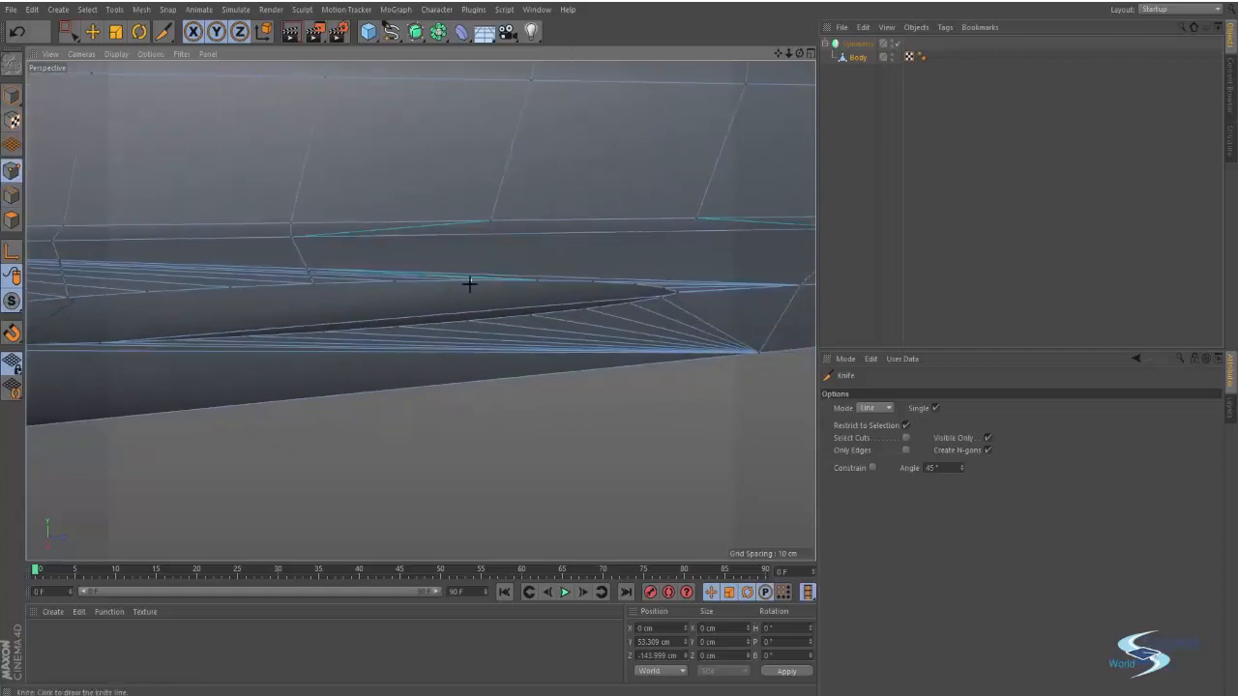
# Step: Extend the fourth vertical loop down to the slot's rear tip with a Knife cut in Line mode
pyautogui.keyDown('alt'); pyautogui.moveTo(605, 235); pyautogui.dragTo(511, 296); pyautogui.keyUp('alt')
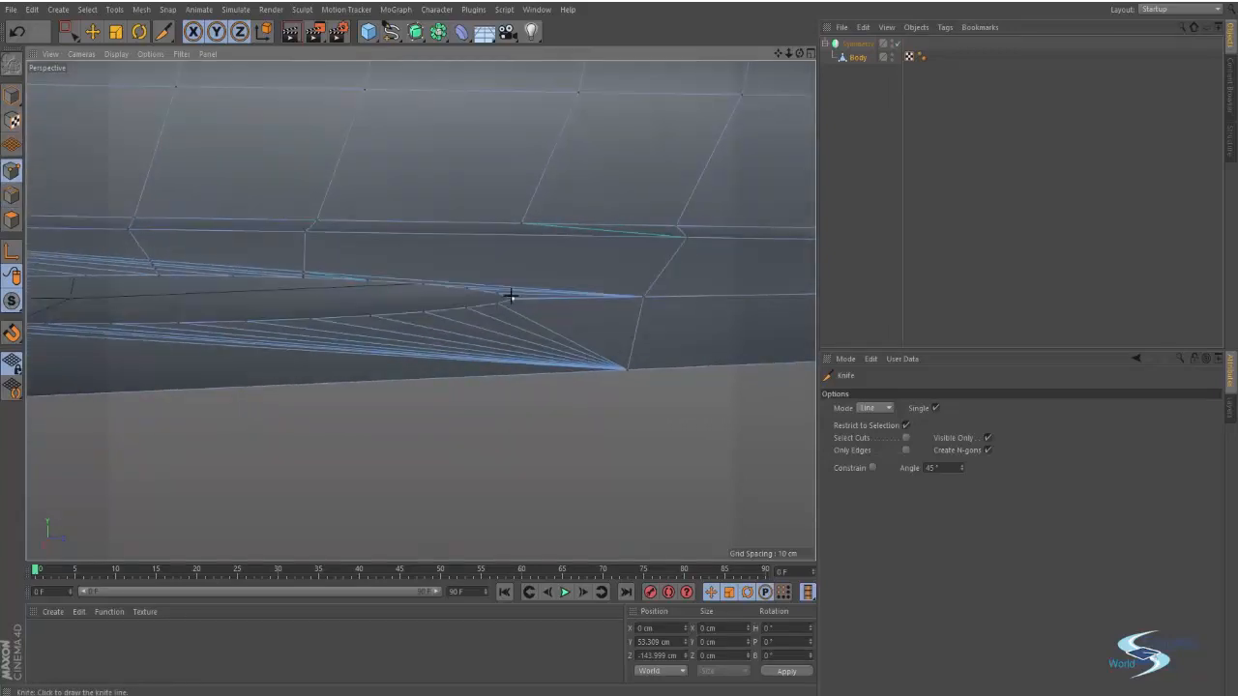
pyautogui.click(522, 224)
pyautogui.keyDown('alt'); pyautogui.moveTo(495, 212); pyautogui.dragTo(522, 196); pyautogui.keyUp('alt')
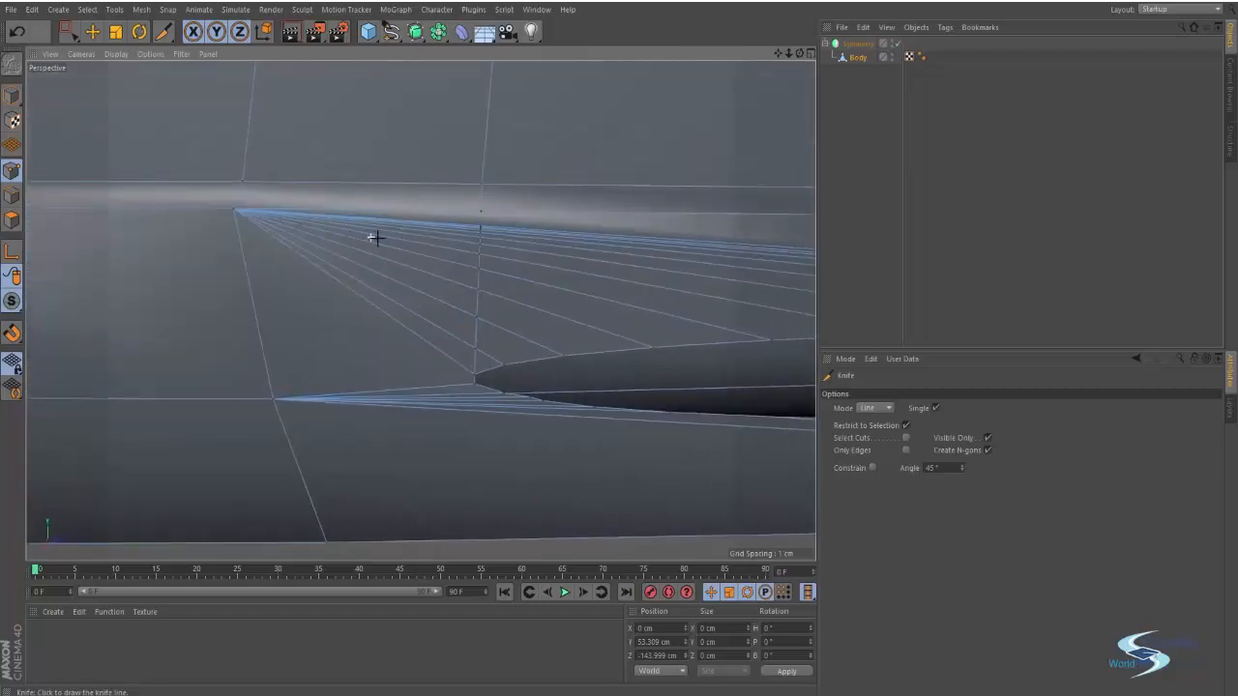
# Step: Select all the fanned edges above the slot's upper rim, from the front corner point to the rear one, with Live Selection in Edges mode
pyautogui.keyDown('alt'); pyautogui.moveTo(377, 237); pyautogui.dragTo(481, 199); pyautogui.keyUp('alt')
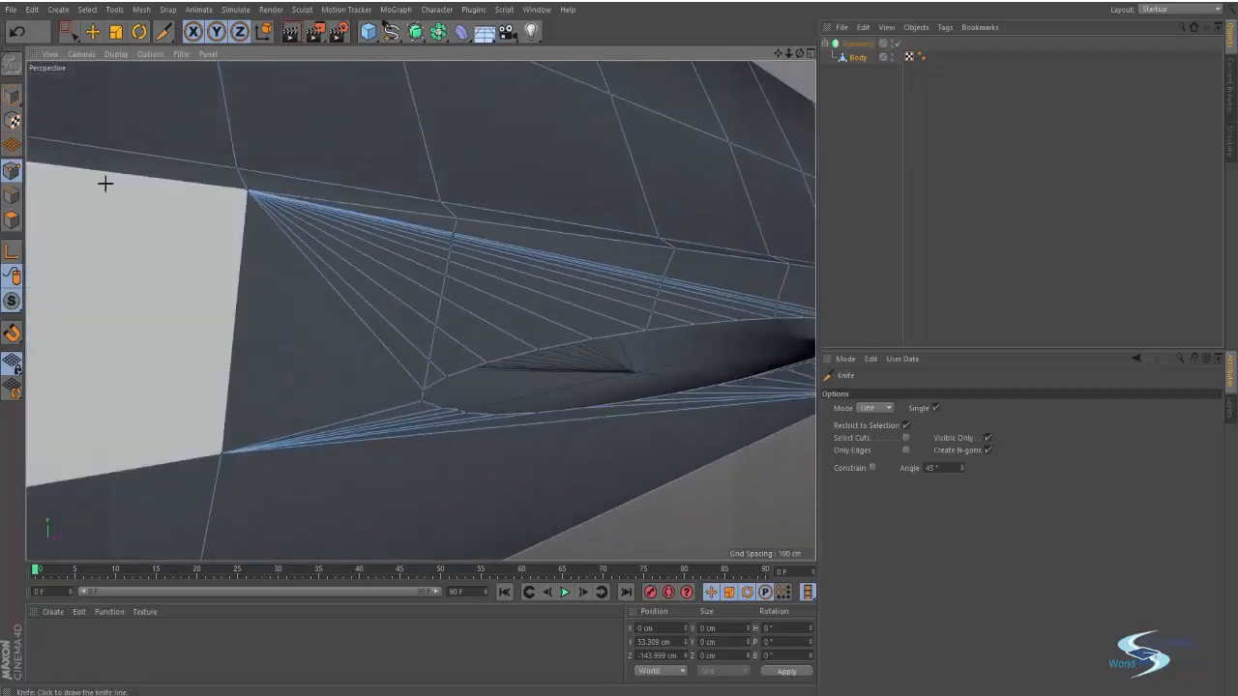
pyautogui.press('9')
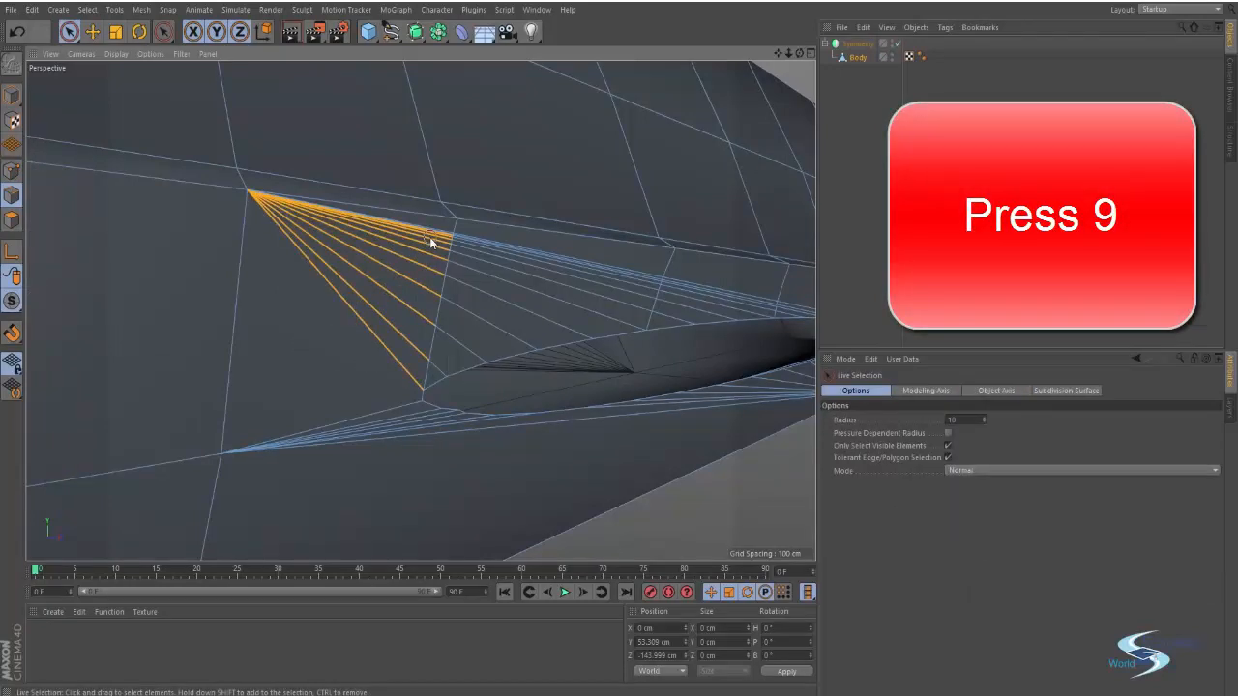
pyautogui.keyDown('alt'); pyautogui.moveTo(435, 233); pyautogui.dragTo(393, 278); pyautogui.keyUp('alt')
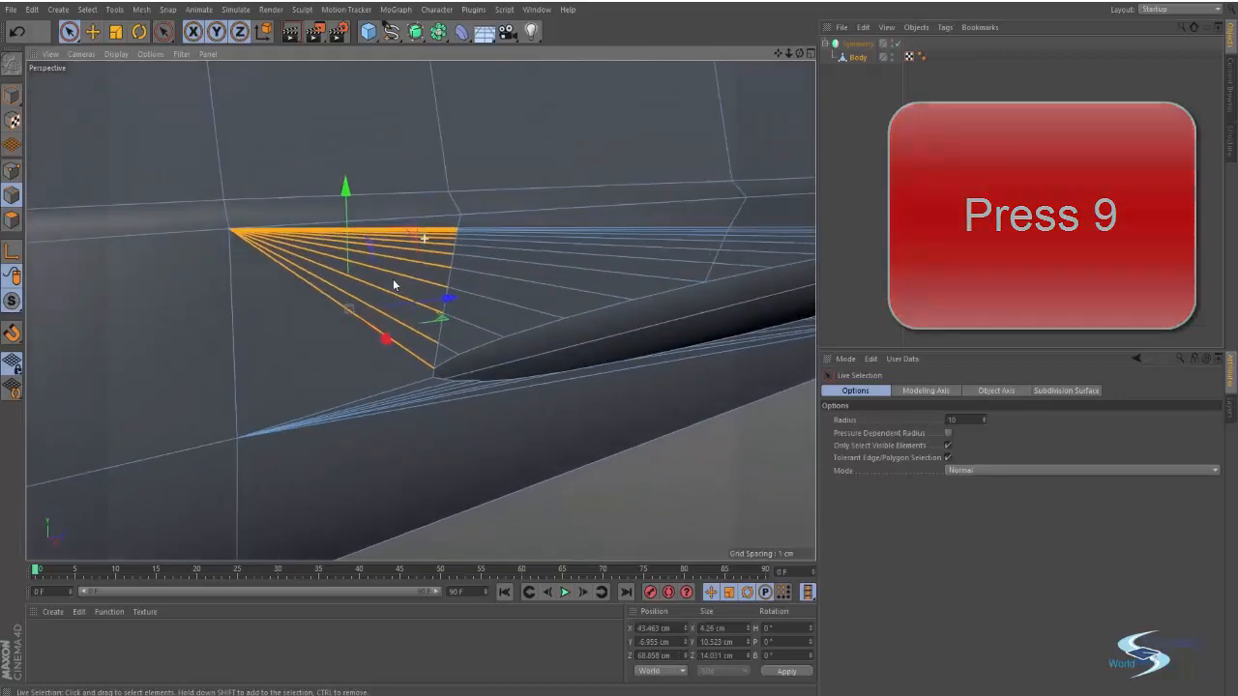
pyautogui.moveTo(452, 348)
pyautogui.keyDown('shift'); pyautogui.mouseDown()
pyautogui.moveTo(544, 254)
pyautogui.moveTo(613, 235)
pyautogui.moveTo(489, 300)
pyautogui.mouseUp(); pyautogui.keyUp('shift')
pyautogui.moveTo(626, 251)
pyautogui.keyDown('shift'); pyautogui.mouseDown()
pyautogui.moveTo(543, 287)
pyautogui.moveTo(544, 304)
pyautogui.mouseUp(); pyautogui.keyUp('shift')
pyautogui.keyDown('alt'); pyautogui.moveTo(759, 254); pyautogui.dragTo(207, 272, button='middle'); pyautogui.keyUp('alt')
pyautogui.scroll(7, 498, 285)
pyautogui.scroll(-3, 511, 282)
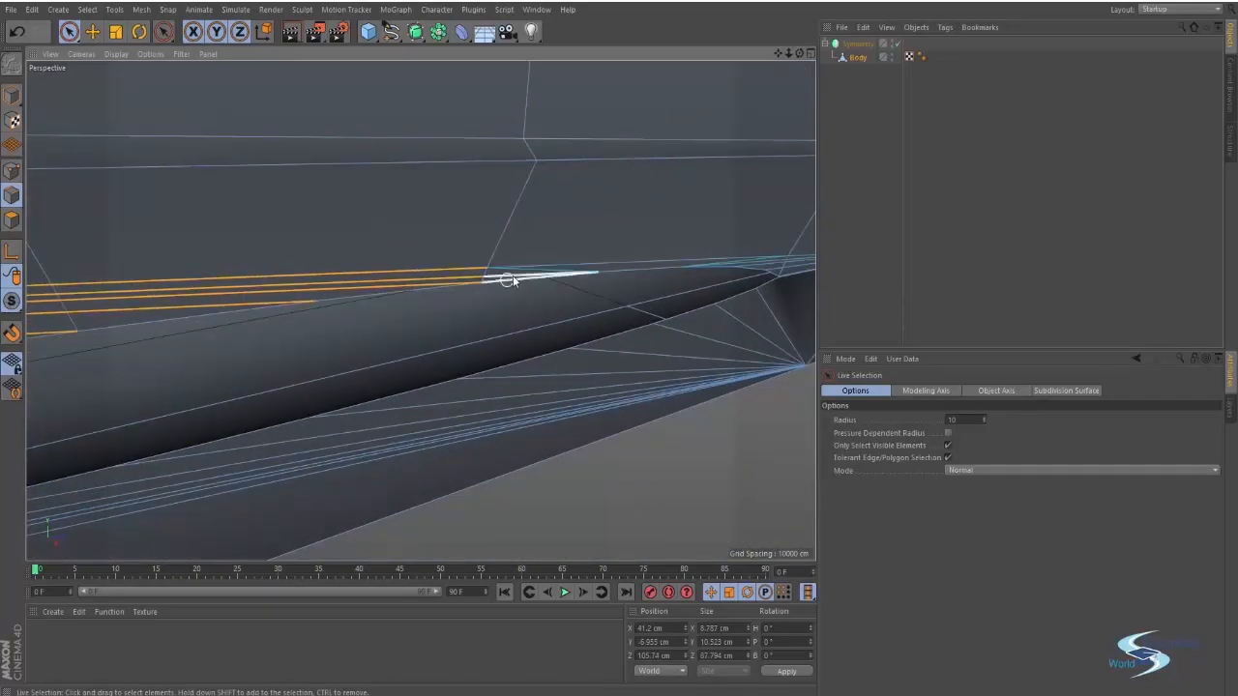
pyautogui.scroll(4, 530, 248)
pyautogui.keyDown('alt'); pyautogui.moveTo(597, 243); pyautogui.dragTo(4, 261); pyautogui.keyUp('alt')
pyautogui.keyDown('alt'); pyautogui.moveTo(588, 212); pyautogui.dragTo(580, 206); pyautogui.keyUp('alt')
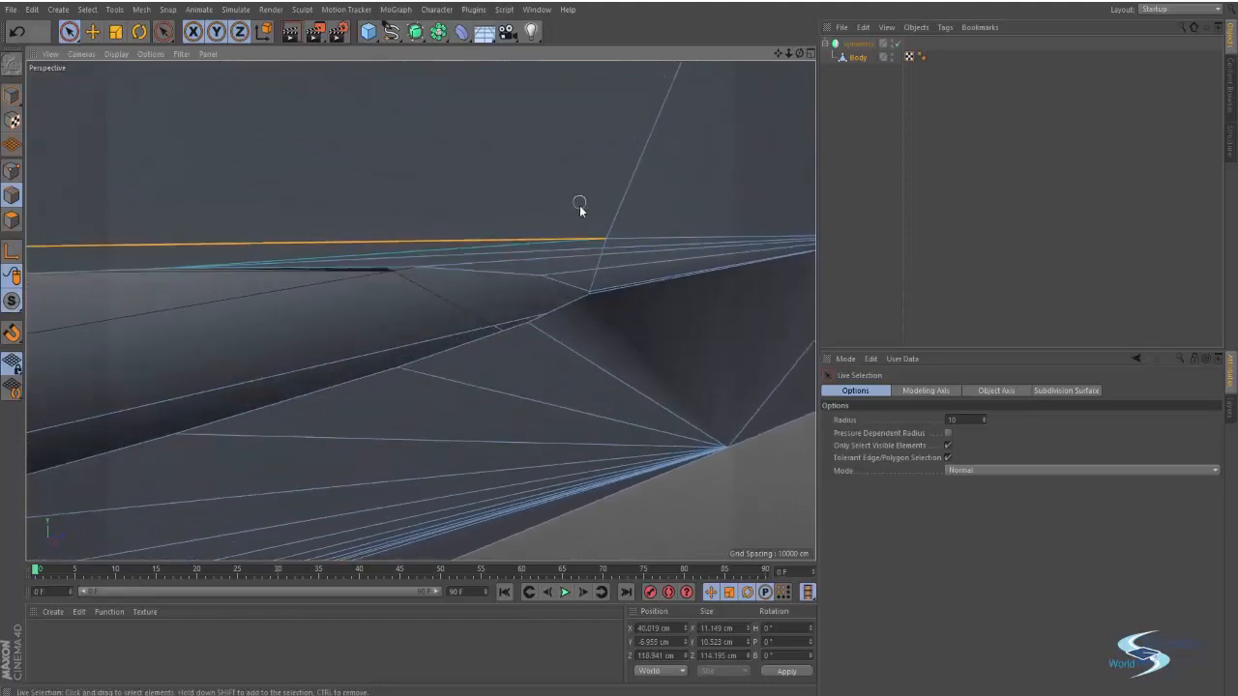
pyautogui.keyDown('alt'); pyautogui.moveTo(572, 276); pyautogui.dragTo(472, 197); pyautogui.keyUp('alt')
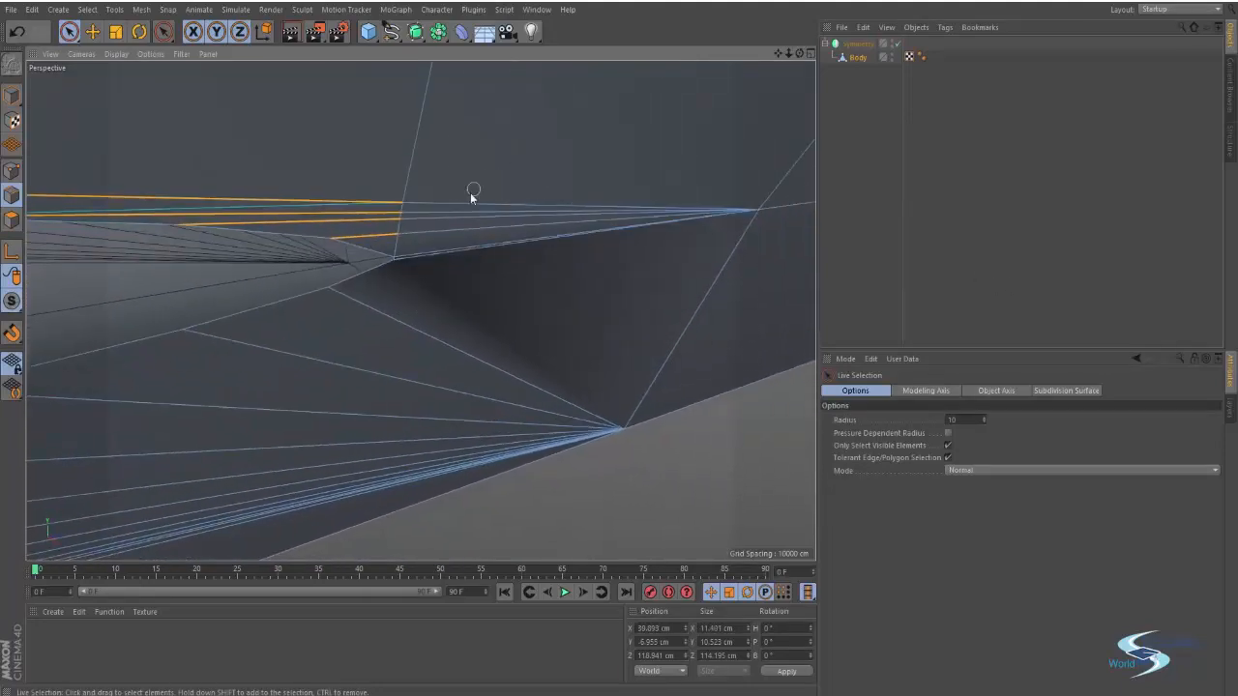
pyautogui.keyDown('alt'); pyautogui.moveTo(430, 235); pyautogui.dragTo(384, 234); pyautogui.keyUp('alt')
pyautogui.rightClick(310, 244)
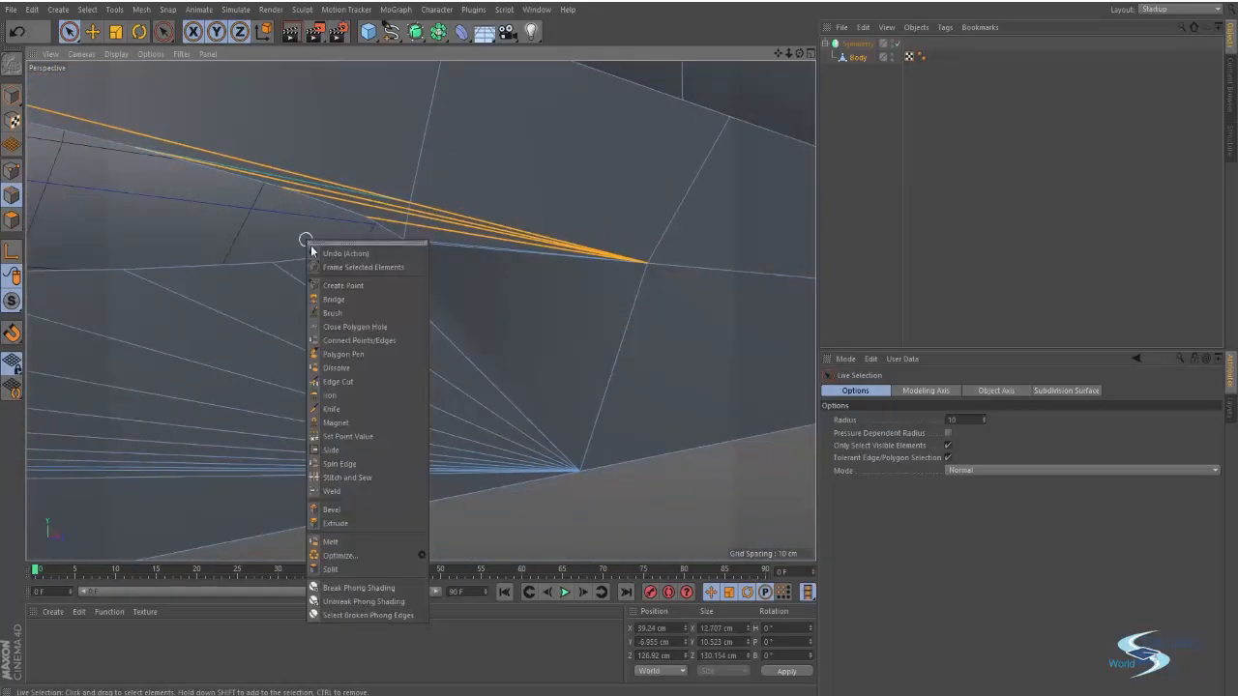
pyautogui.click(346, 355)
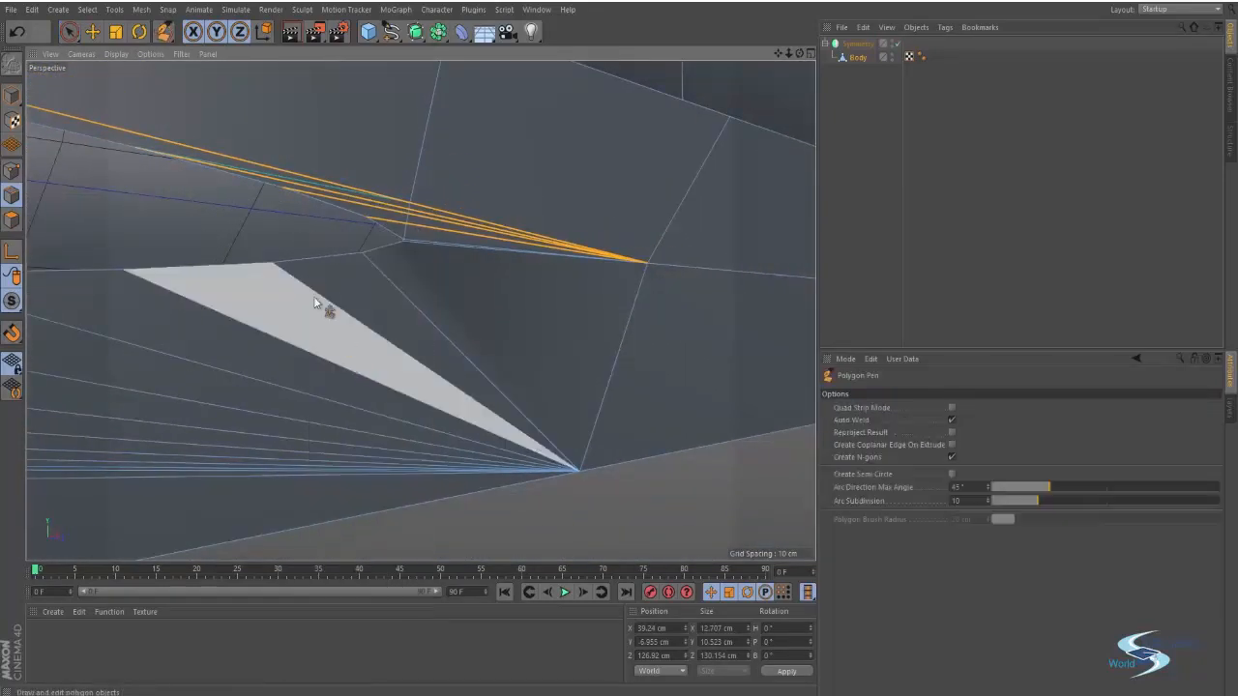
pyautogui.hotkey('ctrl', 'z')
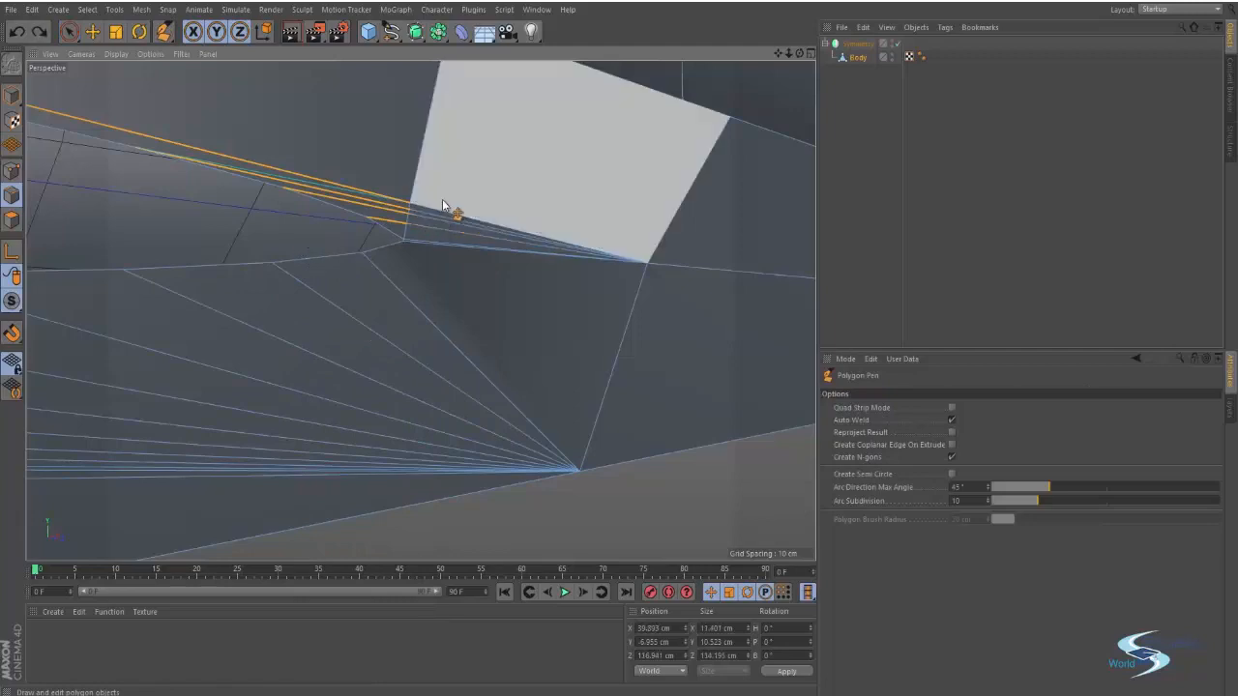
pyautogui.hotkey('ctrl', 'y')
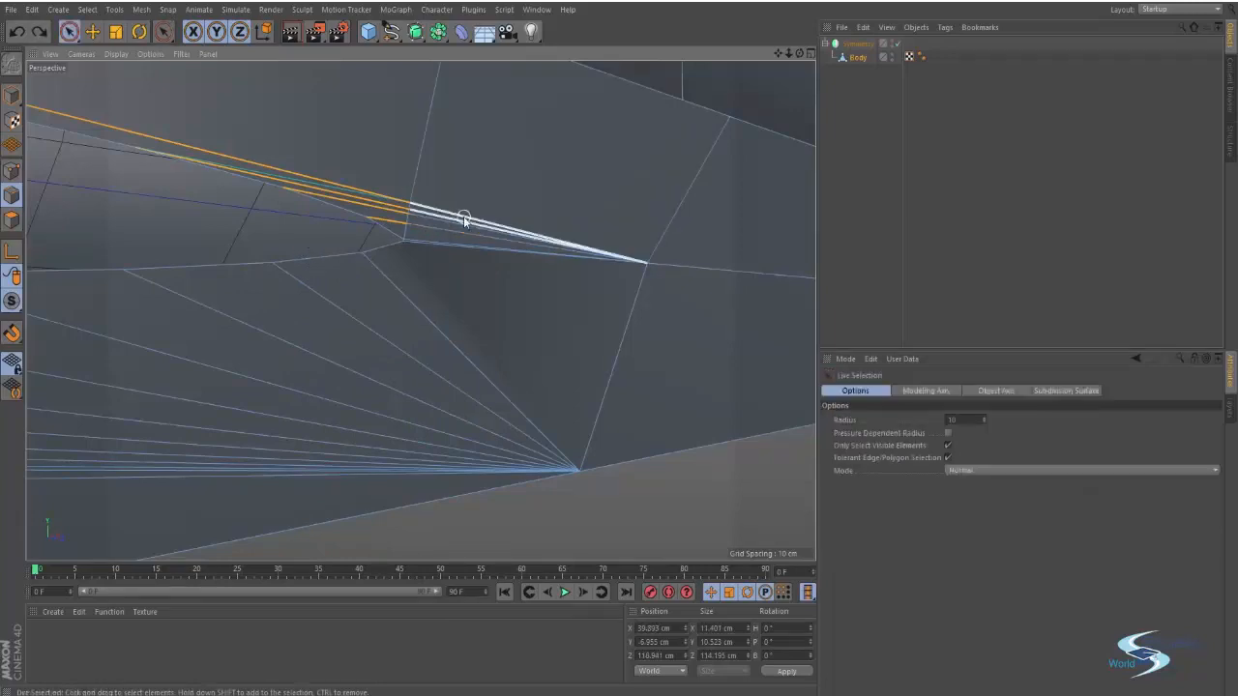
pyautogui.hotkey('ctrl', 'z')
pyautogui.hotkey('ctrl', 'y')
# Step: Dissolve the selected fanned edges above the slot
pyautogui.rightClick(310, 244)
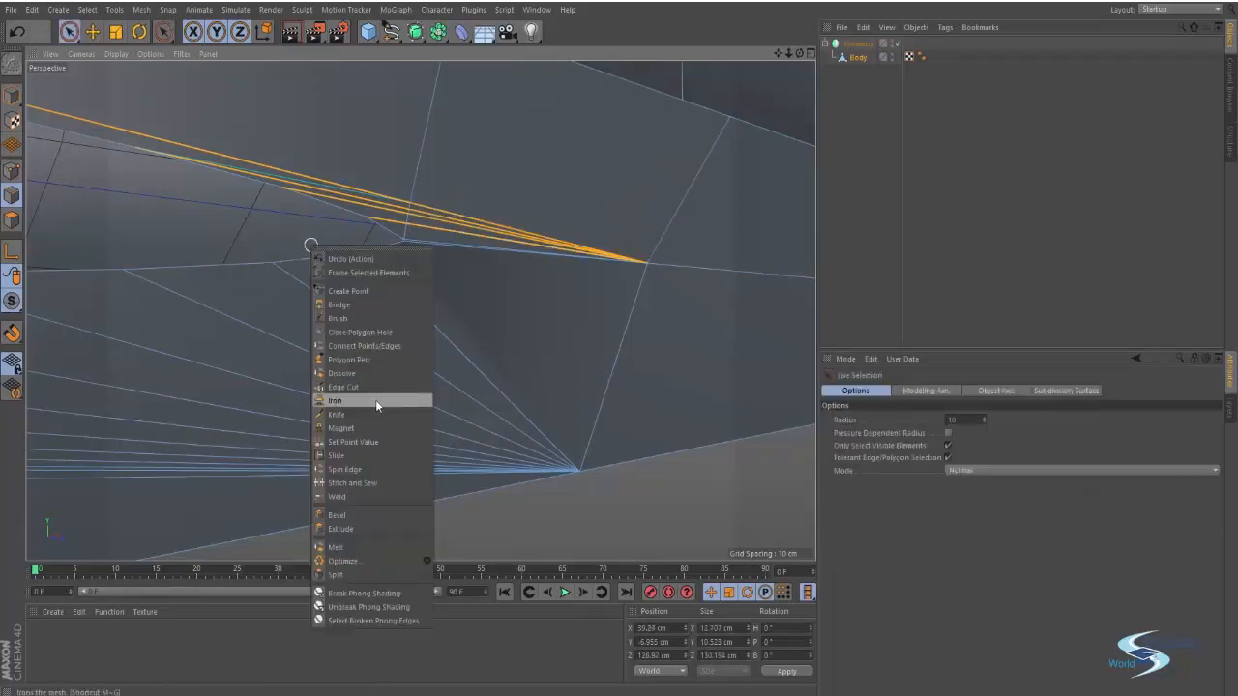
pyautogui.click(369, 373)
pyautogui.keyDown('alt'); pyautogui.moveTo(472, 288); pyautogui.dragTo(351, 289, button='right'); pyautogui.keyUp('alt')
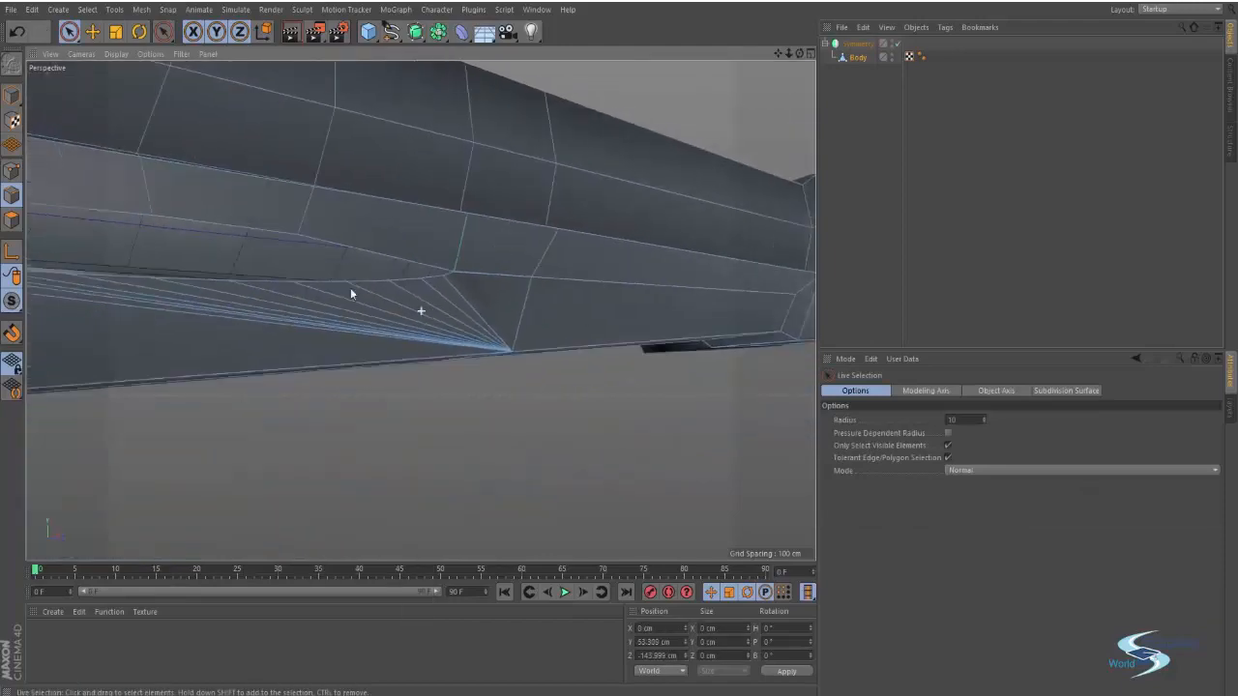
pyautogui.keyDown('alt'); pyautogui.moveTo(351, 290); pyautogui.dragTo(638, 340, button='middle'); pyautogui.keyUp('alt')
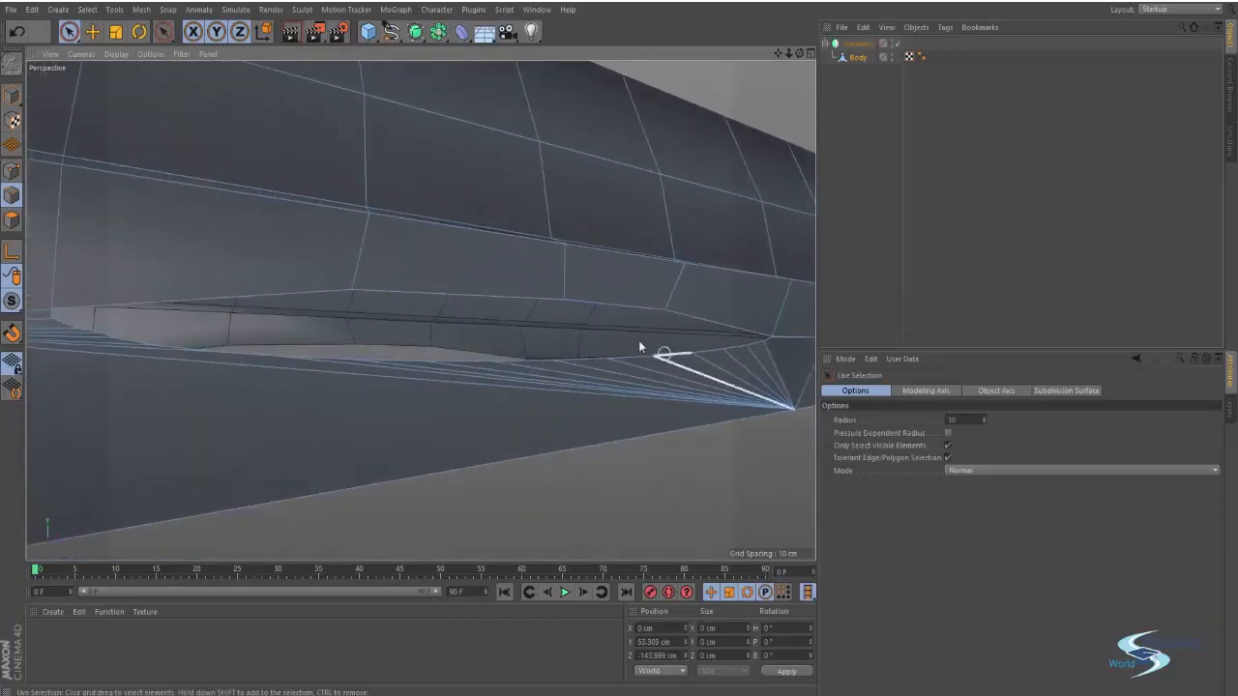
pyautogui.keyDown('alt'); pyautogui.moveTo(351, 232); pyautogui.dragTo(290, 261); pyautogui.keyUp('alt')
pyautogui.keyDown('alt'); pyautogui.moveTo(290, 261); pyautogui.dragTo(433, 216, button='middle'); pyautogui.keyUp('alt')
pyautogui.keyDown('alt'); pyautogui.moveTo(313, 234); pyautogui.dragTo(589, 244); pyautogui.keyUp('alt')
# Step: Cut a line from the hull crease straight down to the slot's rear tip with the Knife in Line mode
pyautogui.press('k')
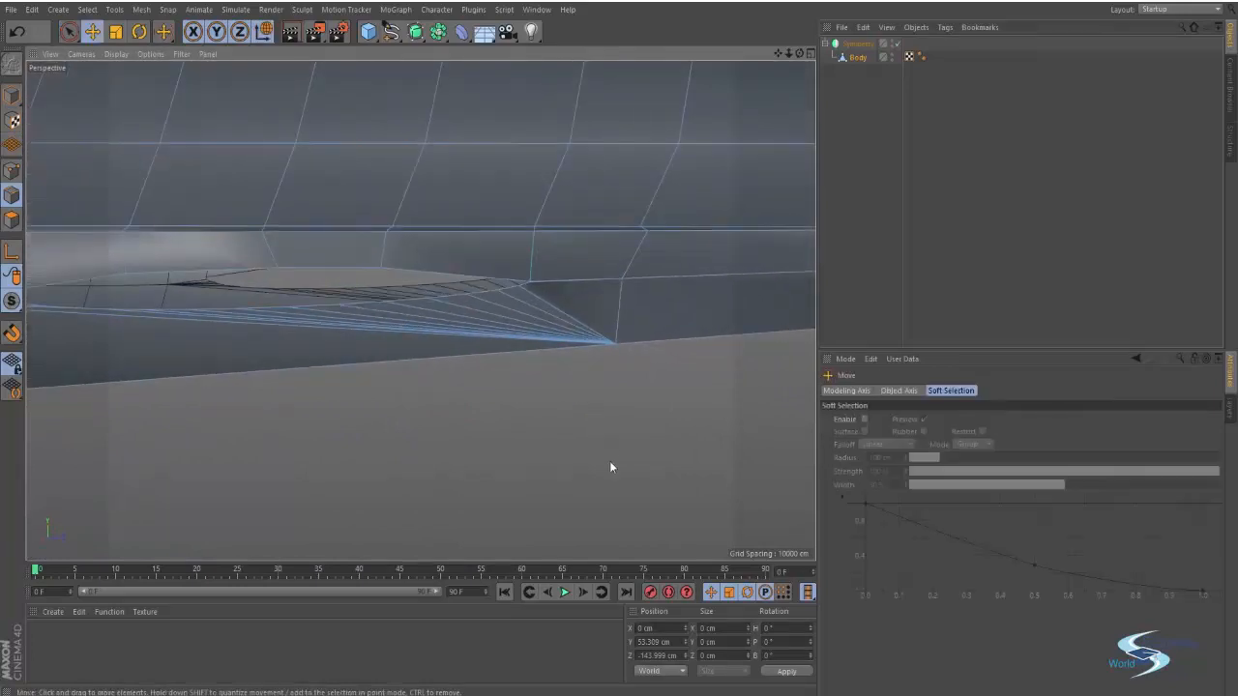
pyautogui.keyDown('alt'); pyautogui.moveTo(613, 464); pyautogui.dragTo(564, 256); pyautogui.keyUp('alt')
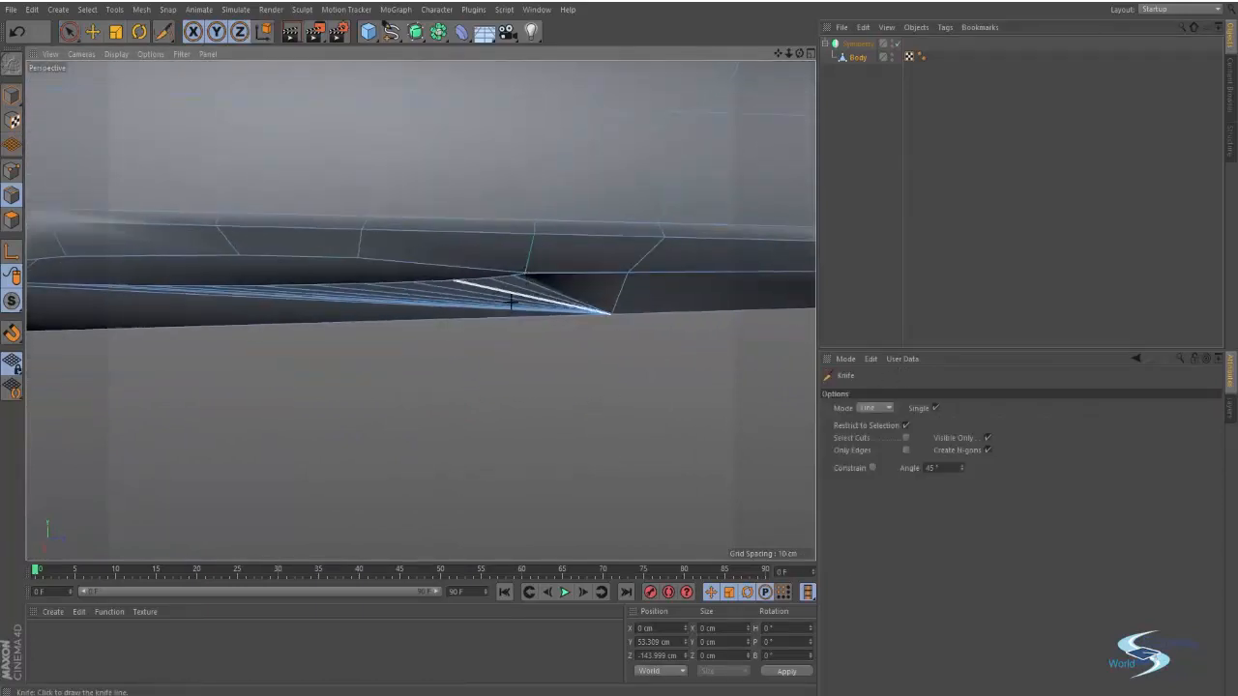
pyautogui.keyDown('alt'); pyautogui.moveTo(512, 301); pyautogui.dragTo(558, 500); pyautogui.keyUp('alt')
pyautogui.press('e')
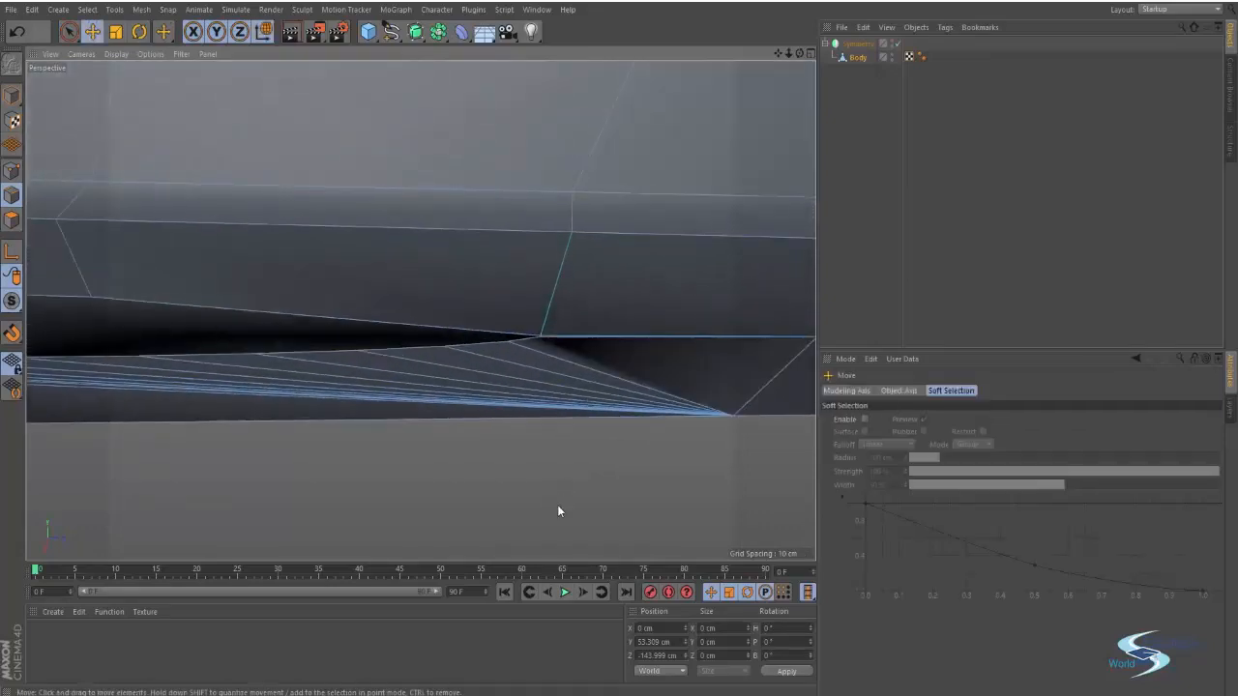
pyautogui.keyDown('alt'); pyautogui.moveTo(516, 336); pyautogui.dragTo(548, 338); pyautogui.keyUp('alt')
pyautogui.keyDown('alt'); pyautogui.moveTo(548, 338); pyautogui.dragTo(592, 307, button='right'); pyautogui.keyUp('alt')
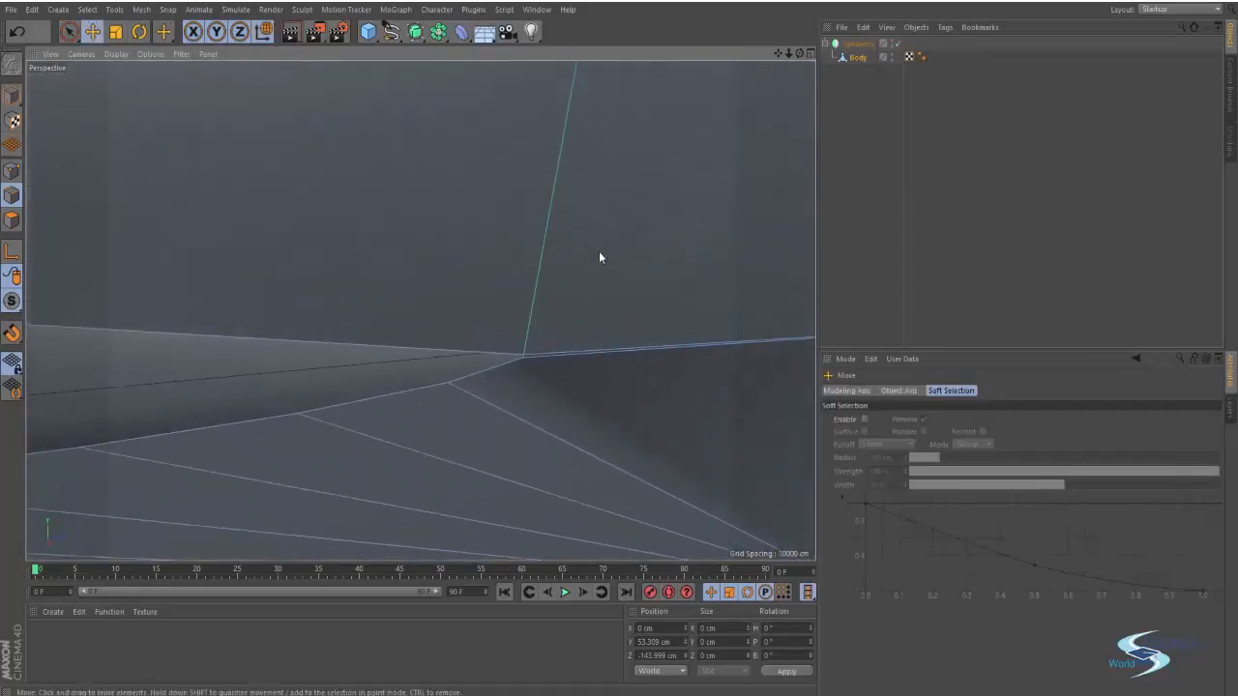
pyautogui.keyDown('alt'); pyautogui.moveTo(599, 257); pyautogui.dragTo(541, 343); pyautogui.keyUp('alt')
pyautogui.press('k')
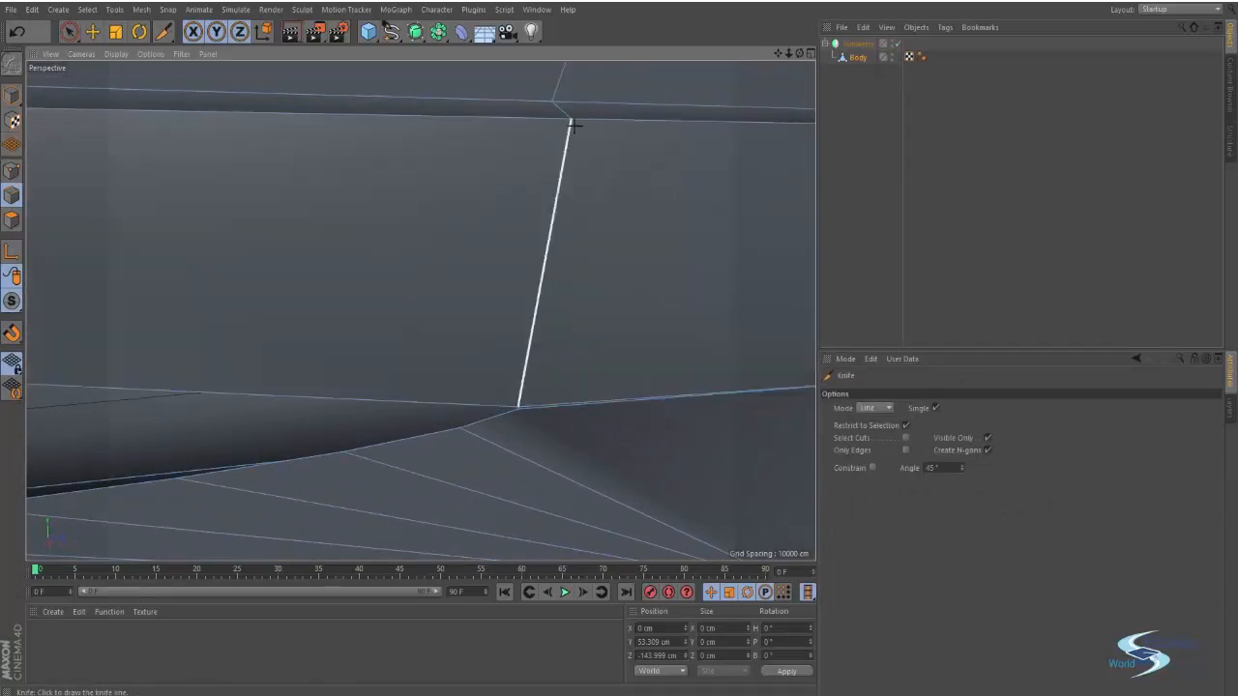
pyautogui.click(571, 118)
pyautogui.rightClick(517, 408)
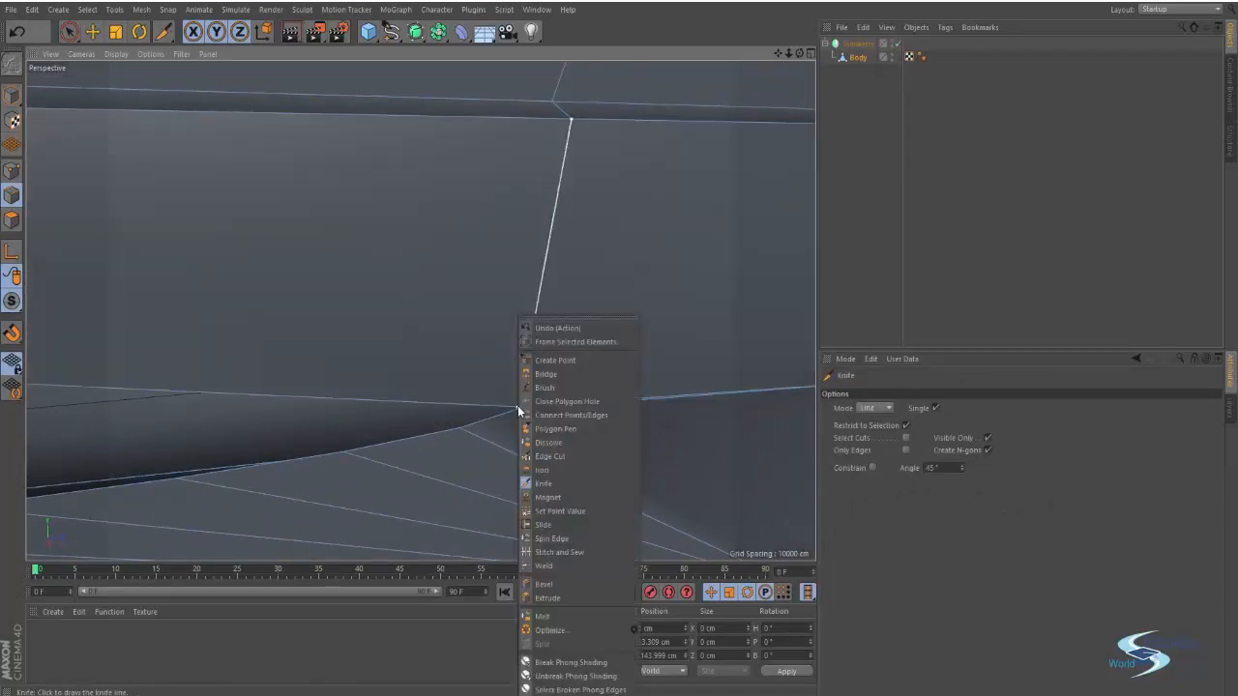
pyautogui.press('Escape')
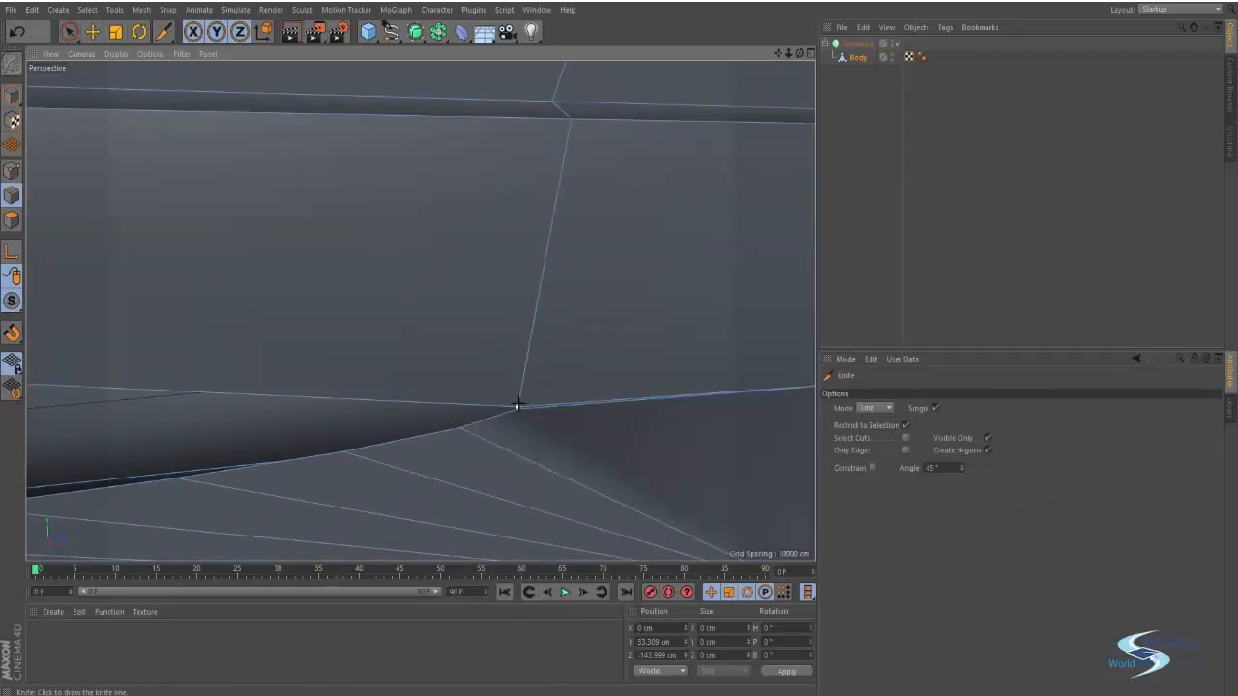
pyautogui.click(518, 404)
pyautogui.keyDown('alt'); pyautogui.moveTo(518, 304); pyautogui.dragTo(552, 249); pyautogui.keyUp('alt')
pyautogui.press('e')
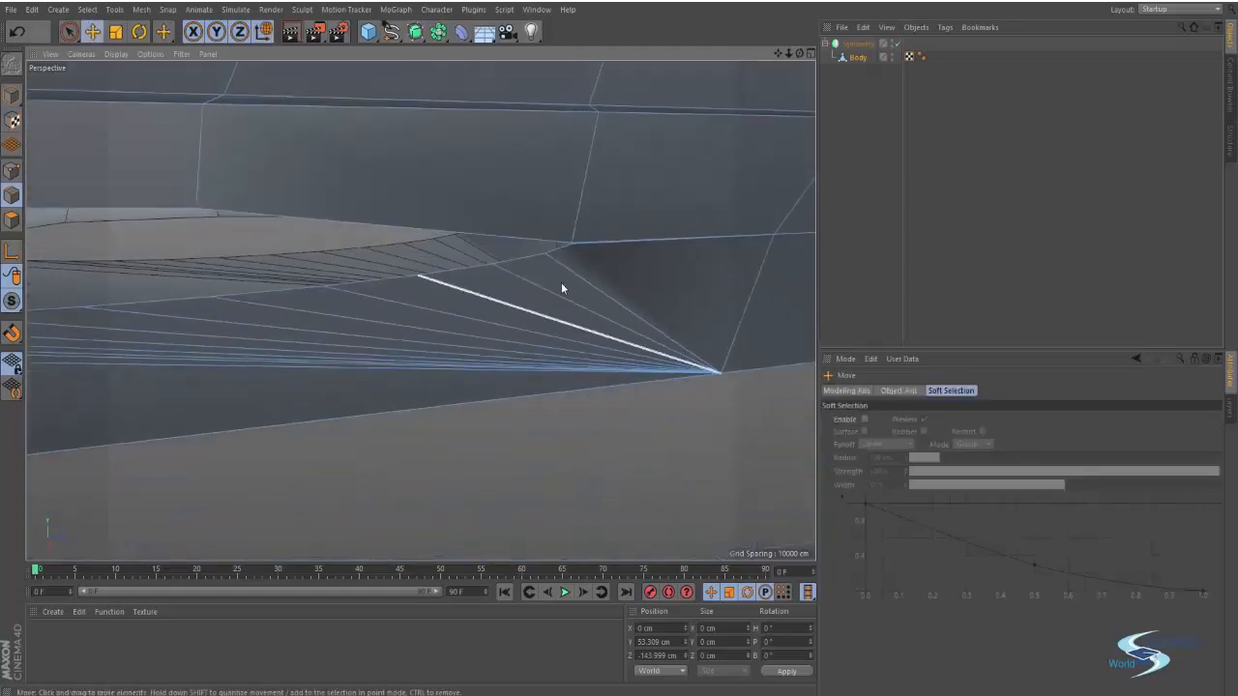
# Step: Select the doubled points at the slot's rear tip in Points mode and weld them together
pyautogui.keyDown('alt'); pyautogui.moveTo(555, 226); pyautogui.dragTo(635, 214, button='right'); pyautogui.keyUp('alt')
pyautogui.keyDown('alt'); pyautogui.moveTo(634, 214); pyautogui.dragTo(542, 296); pyautogui.keyUp('alt')
pyautogui.keyDown('alt'); pyautogui.moveTo(541, 296); pyautogui.dragTo(574, 286, button='right'); pyautogui.keyUp('alt')
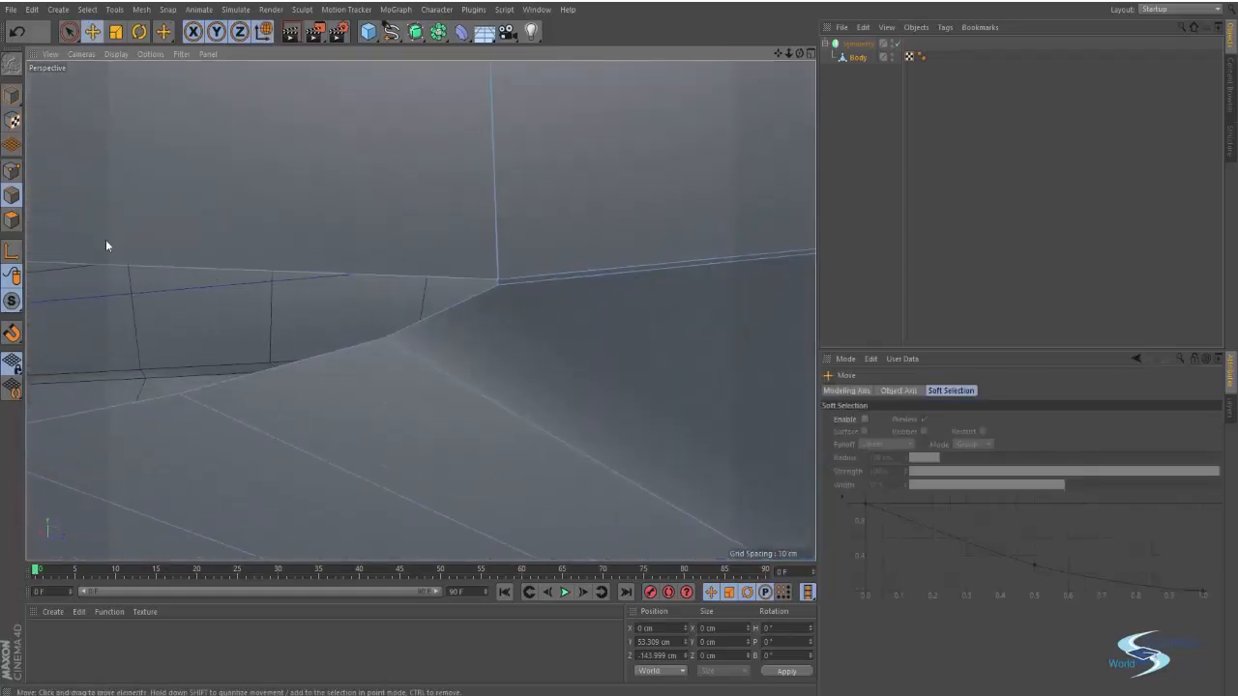
pyautogui.press('9')
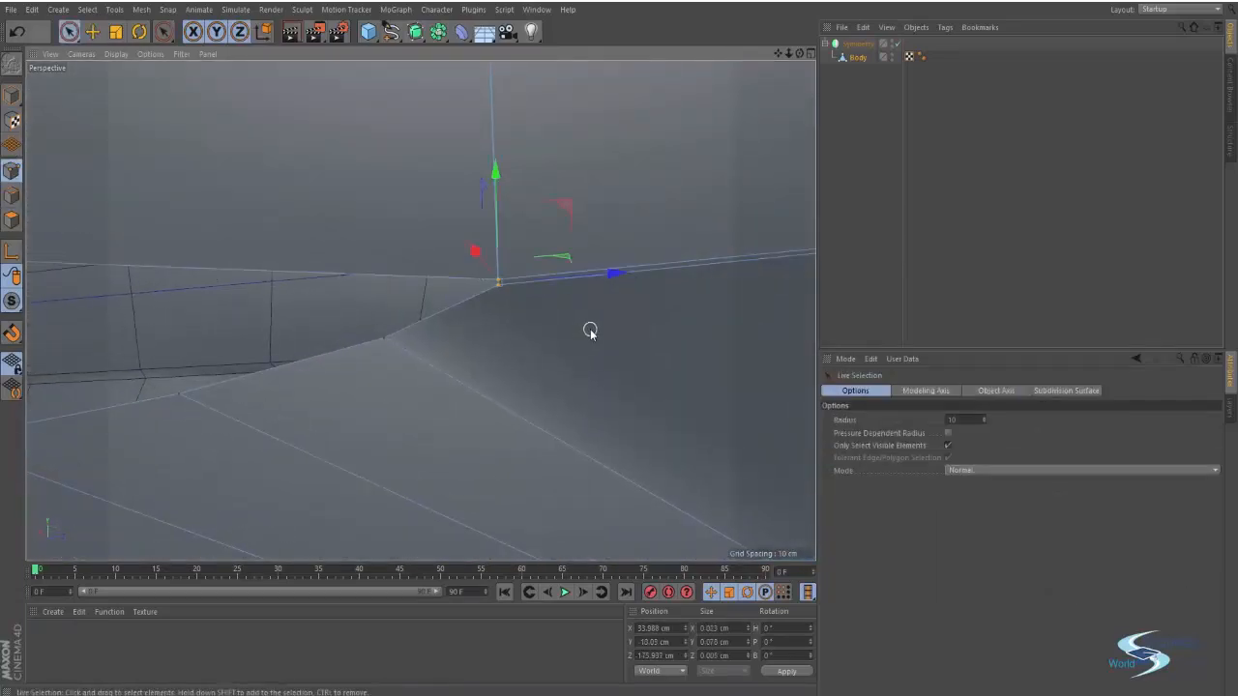
pyautogui.press('m')
pyautogui.press('q')
pyautogui.click(518, 308)
# Step: Reselect the slot's rear tip and weld the remaining stacked points there into one
pyautogui.keyDown('alt'); pyautogui.moveTo(518, 309); pyautogui.dragTo(466, 320, button='right'); pyautogui.keyUp('alt')
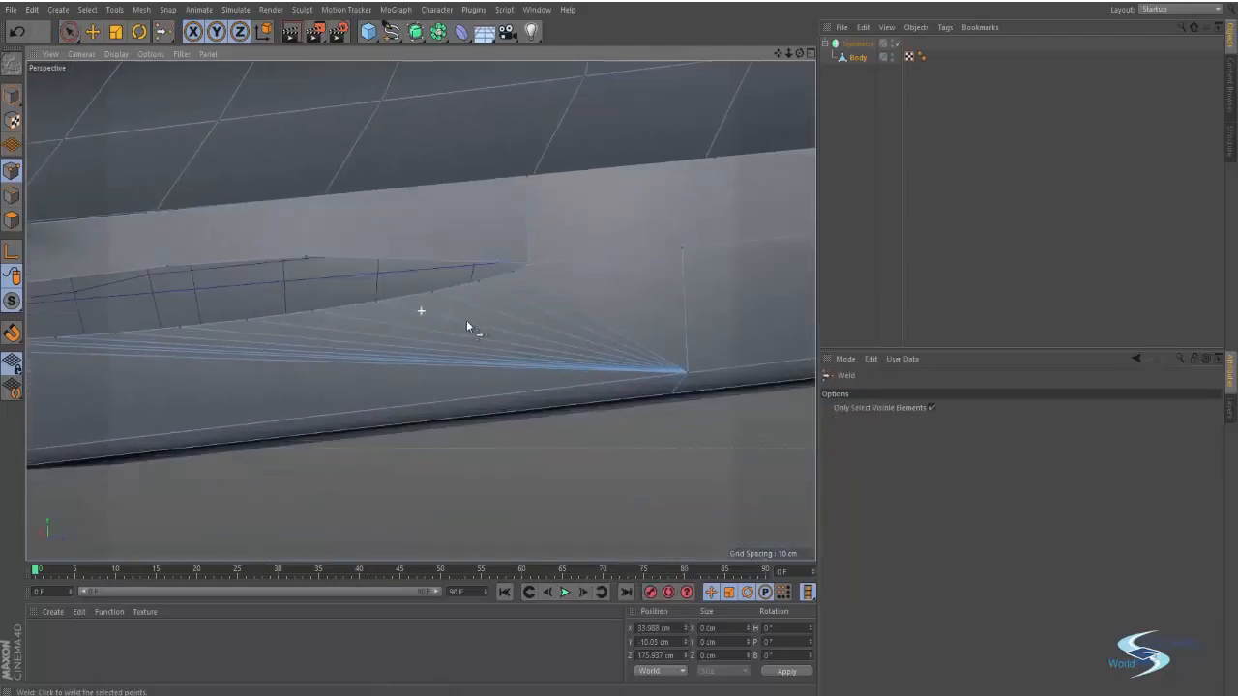
pyautogui.keyDown('alt'); pyautogui.moveTo(466, 320); pyautogui.dragTo(588, 416); pyautogui.keyUp('alt')
pyautogui.press('e')
pyautogui.keyDown('alt'); pyautogui.moveTo(525, 232); pyautogui.dragTo(655, 246, button='right'); pyautogui.keyUp('alt')
pyautogui.keyDown('alt'); pyautogui.moveTo(655, 245); pyautogui.dragTo(663, 281); pyautogui.keyUp('alt')
pyautogui.press('9')
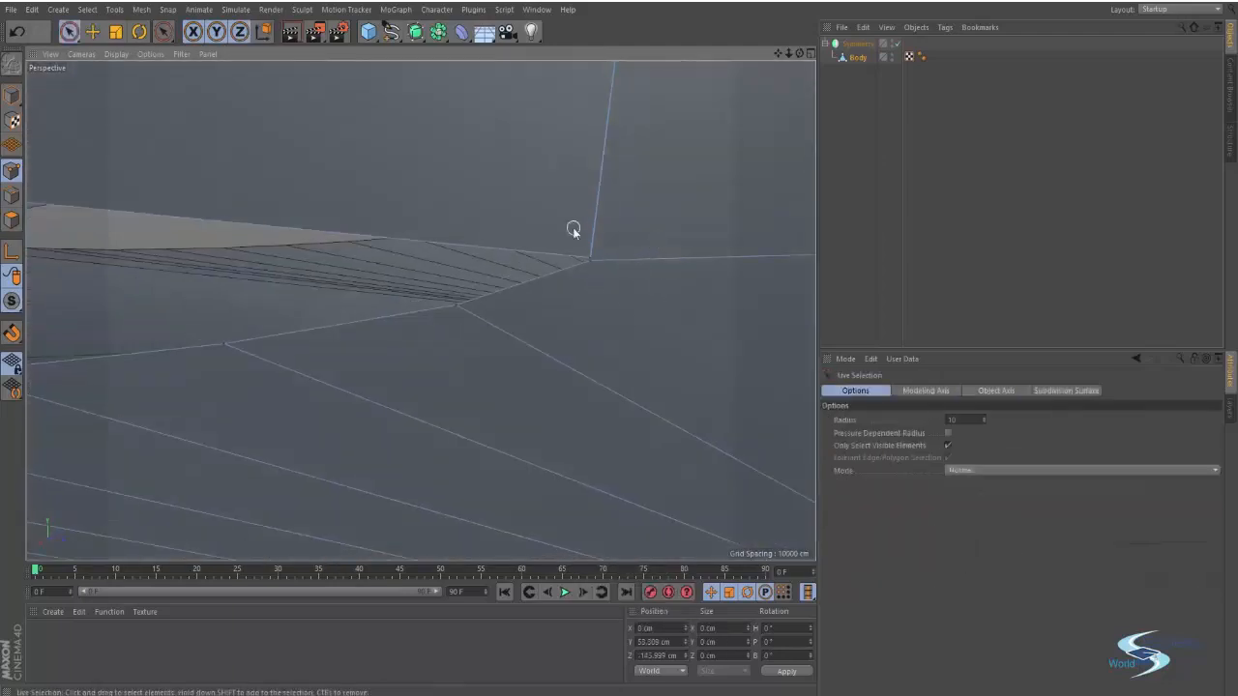
pyautogui.click(588, 256)
pyautogui.press('m')
pyautogui.press('q')
pyautogui.click(599, 280)
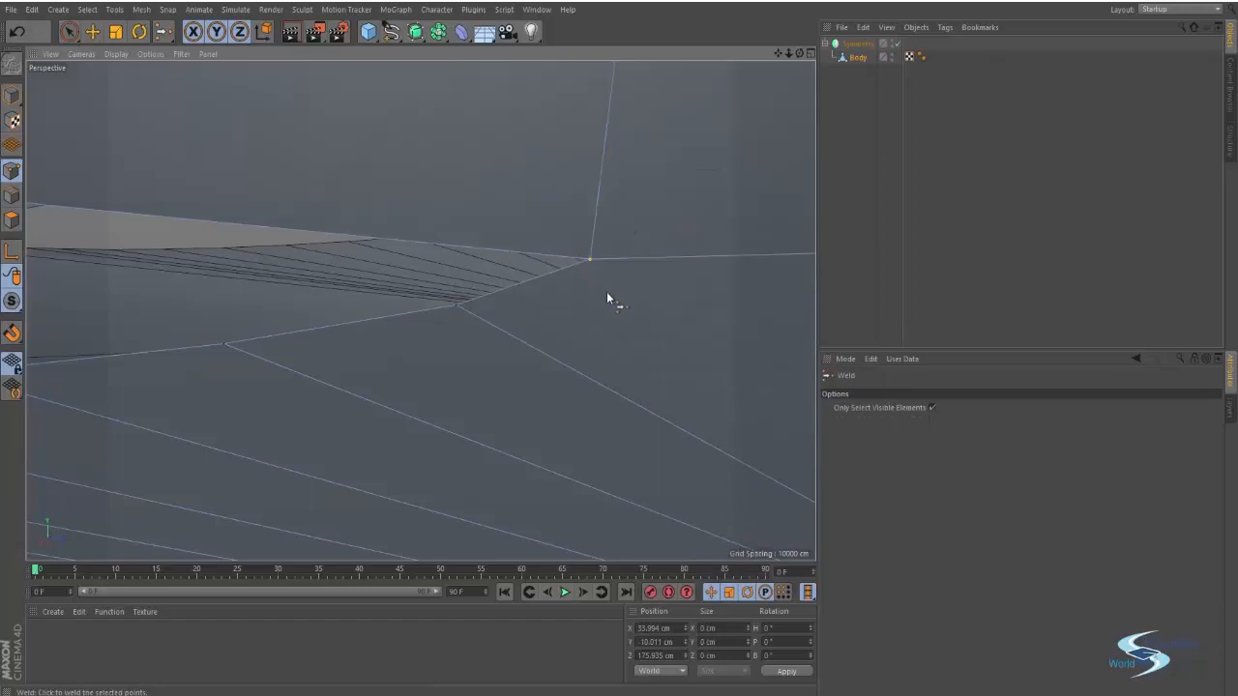
pyautogui.press('e')
pyautogui.click(411, 264)
# Step: Set the Knife to Loop mode and add five vertical loop cuts across the hull strip below the slot
pyautogui.moveTo(581, 259)
pyautogui.keyDown('alt'); pyautogui.mouseDown(button='right')
pyautogui.moveTo(628, 263)
pyautogui.moveTo(566, 257)
pyautogui.mouseUp(button='right'); pyautogui.keyUp('alt')
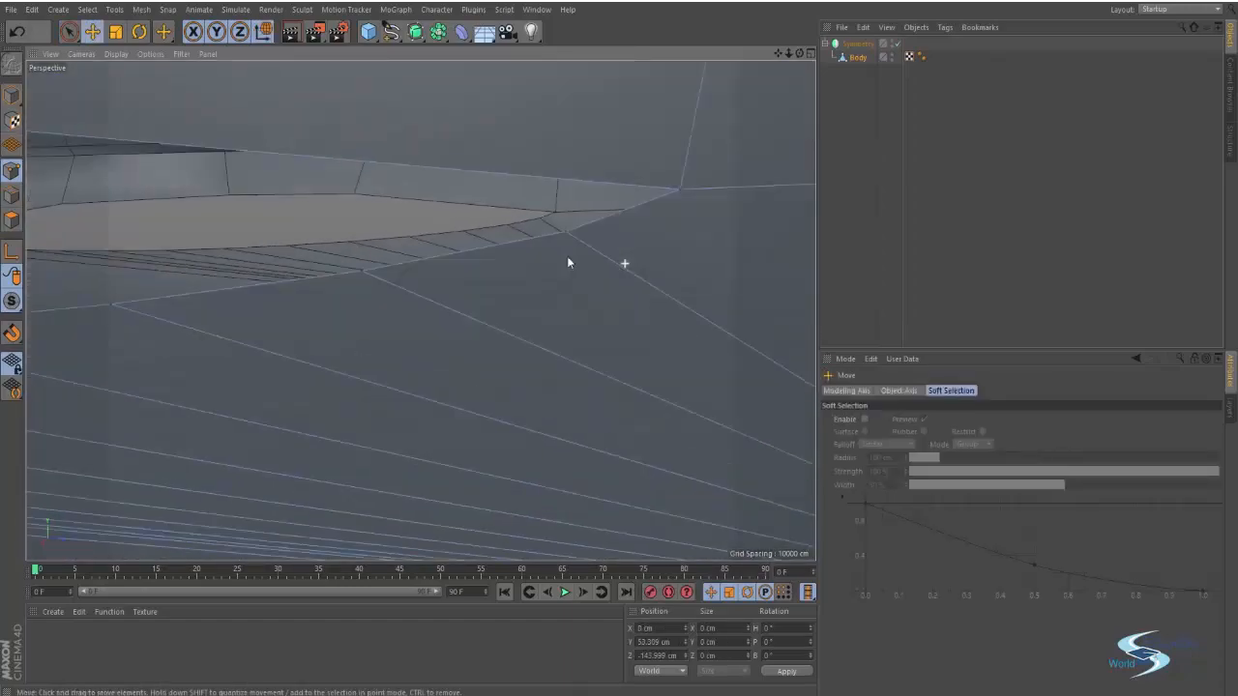
pyautogui.click(681, 190)
pyautogui.keyDown('alt'); pyautogui.moveTo(691, 195); pyautogui.dragTo(396, 203); pyautogui.keyUp('alt')
pyautogui.click(644, 334)
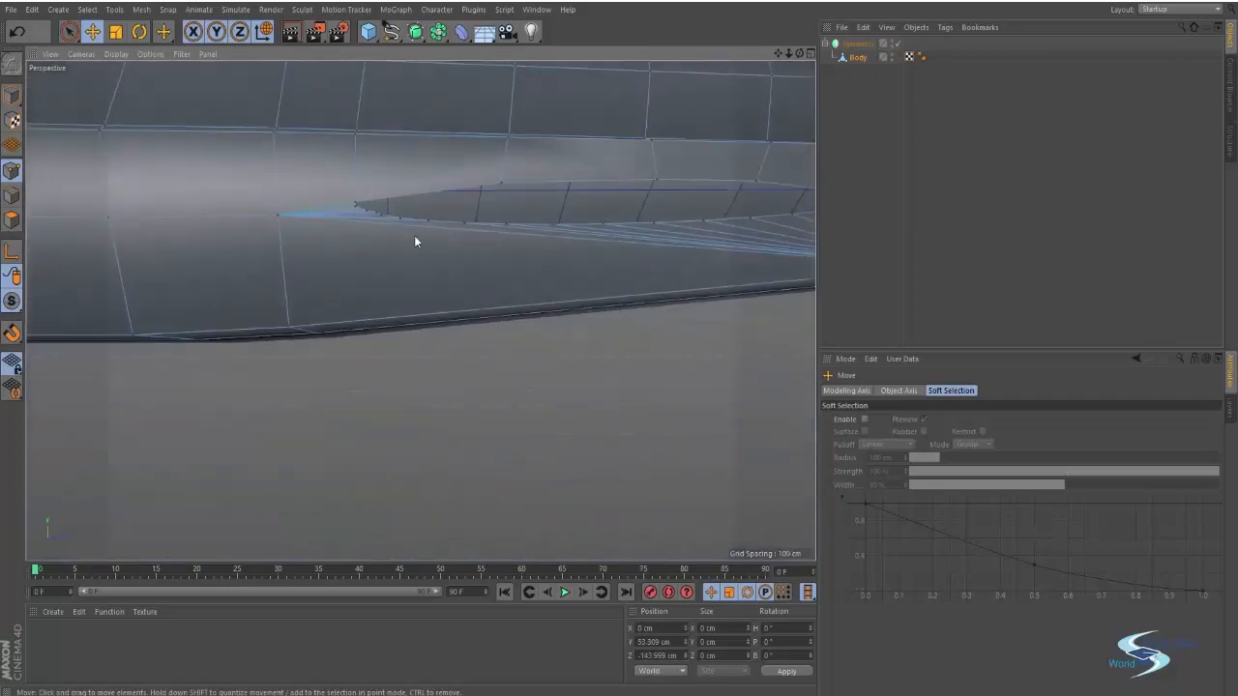
pyautogui.press('k')
pyautogui.click(875, 408)
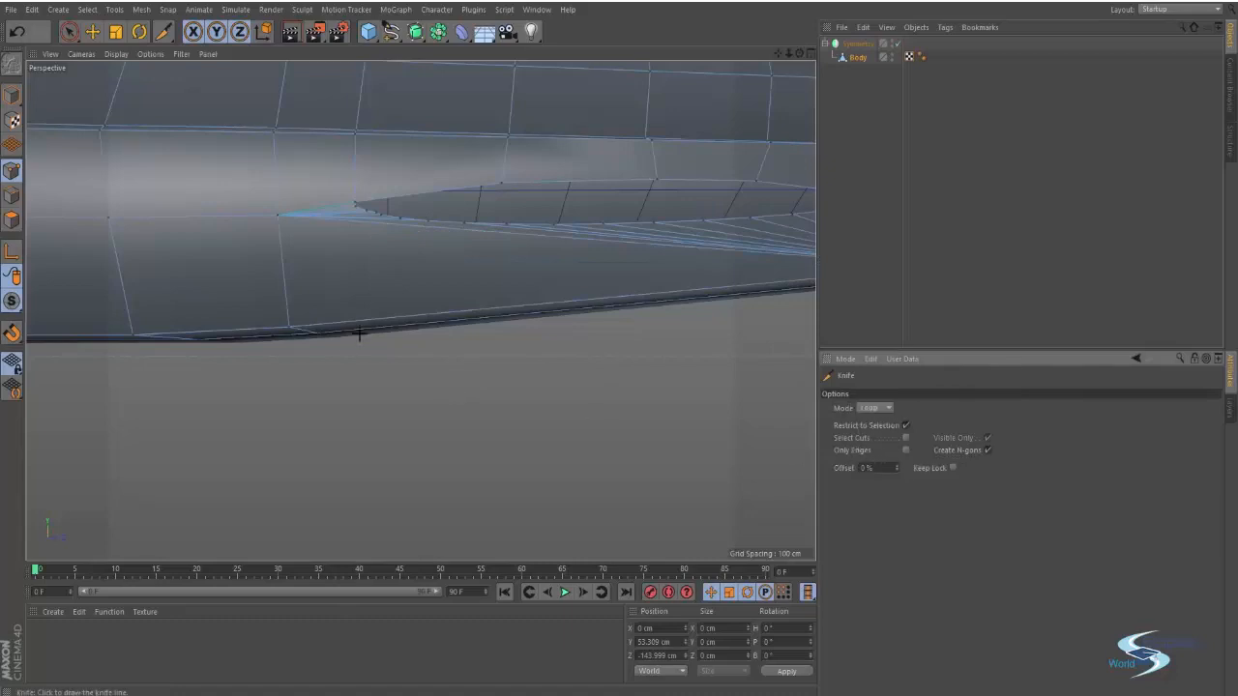
pyautogui.keyDown('alt'); pyautogui.moveTo(364, 319); pyautogui.dragTo(403, 259); pyautogui.keyUp('alt')
pyautogui.click(406, 258)
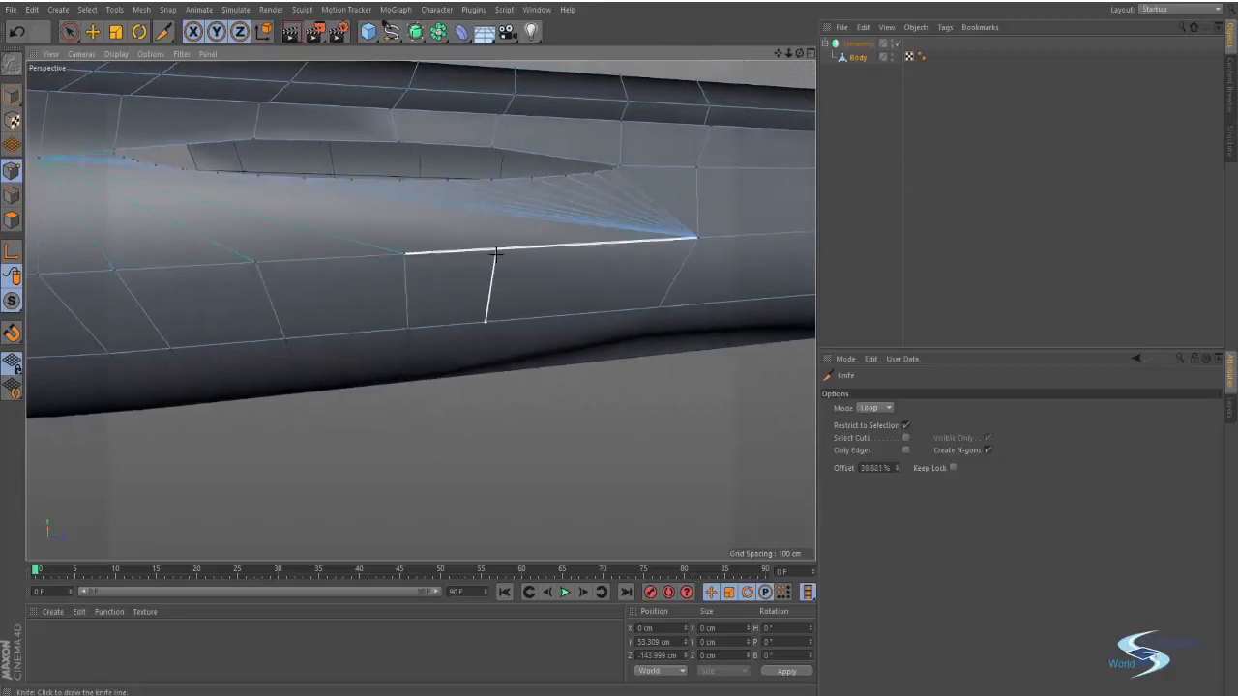
pyautogui.click(491, 250)
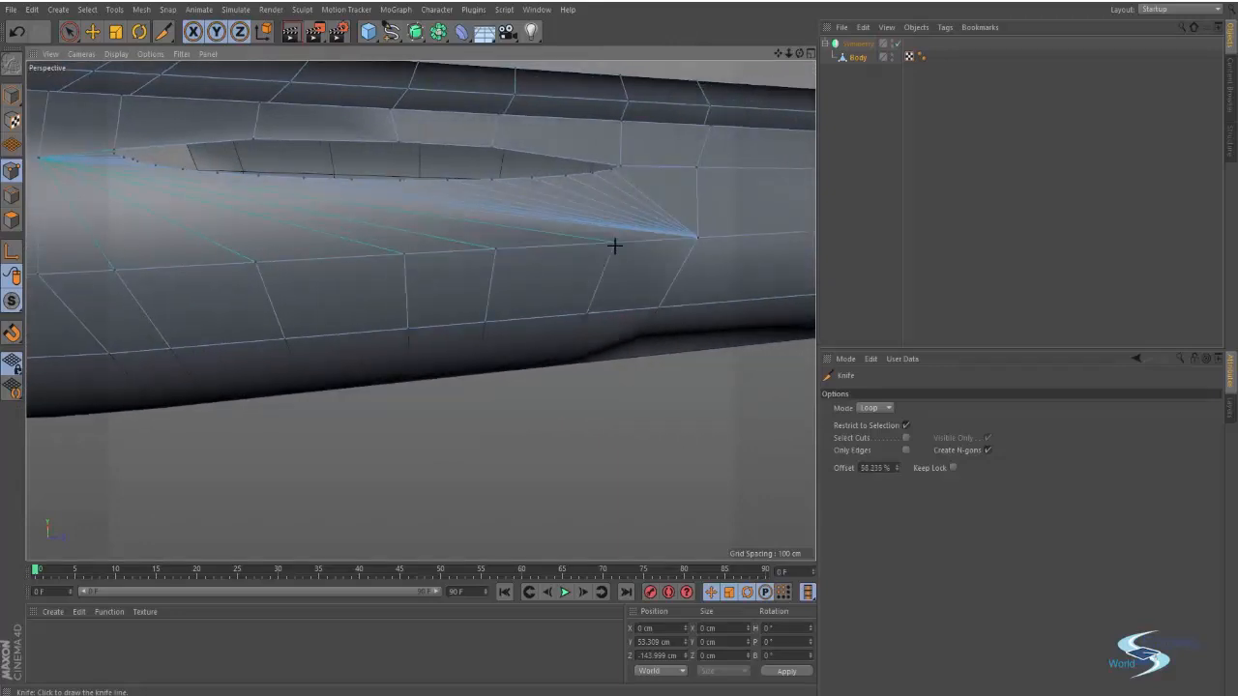
# Step: Switch the Knife to Line mode and cut two lines from the slot's lower edge to the hull points below, starting at the front tip
pyautogui.keyDown('alt'); pyautogui.moveTo(613, 243); pyautogui.dragTo(590, 254); pyautogui.keyUp('alt')
pyautogui.click(875, 408)
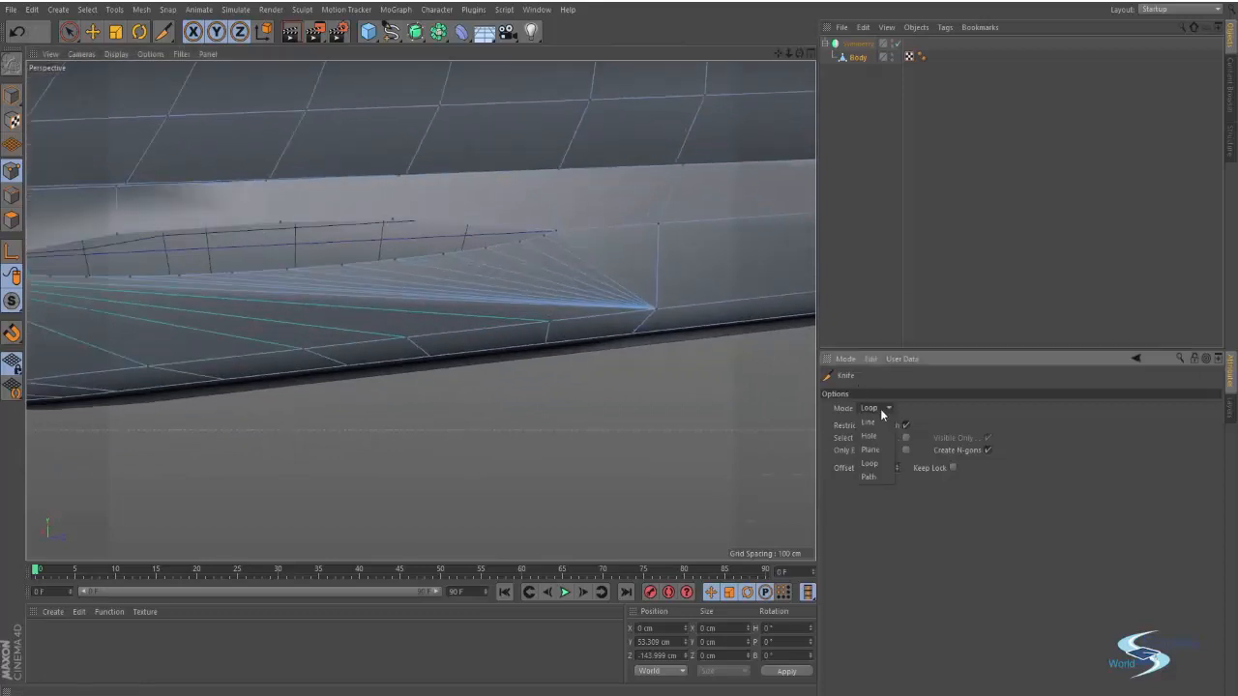
pyautogui.click(557, 230)
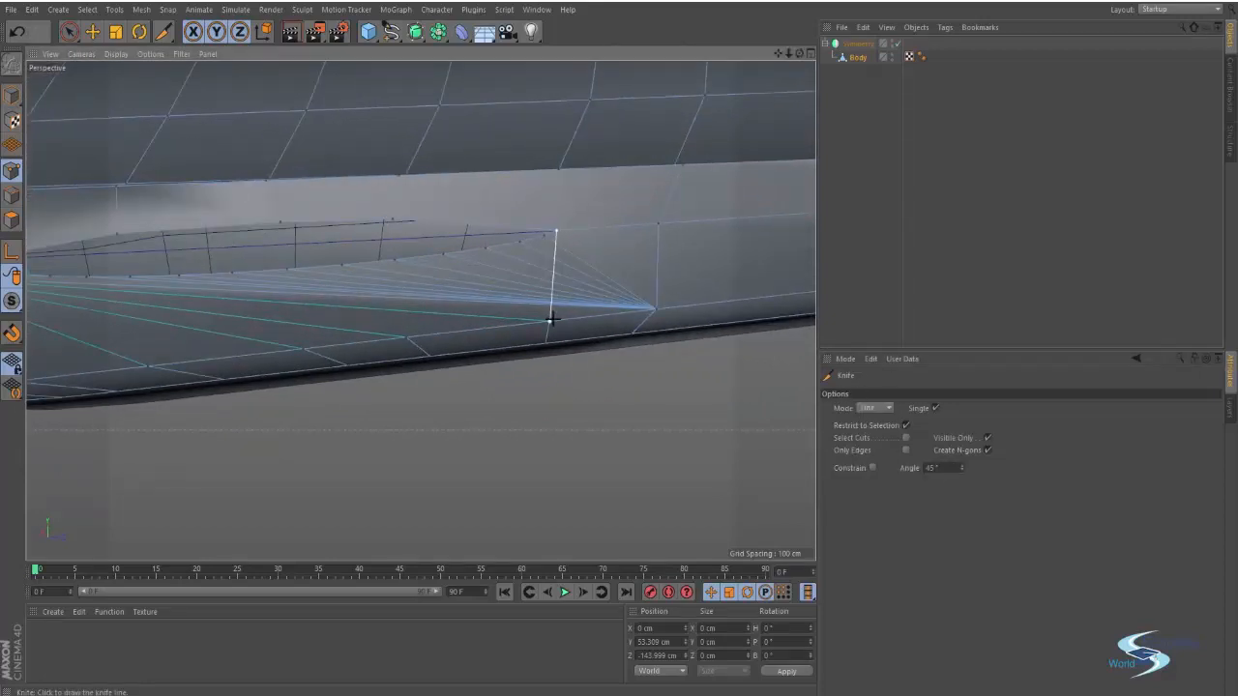
pyautogui.click(549, 320)
pyautogui.keyDown('alt'); pyautogui.moveTo(411, 310); pyautogui.dragTo(517, 295, button='middle'); pyautogui.keyUp('alt')
pyautogui.click(502, 247)
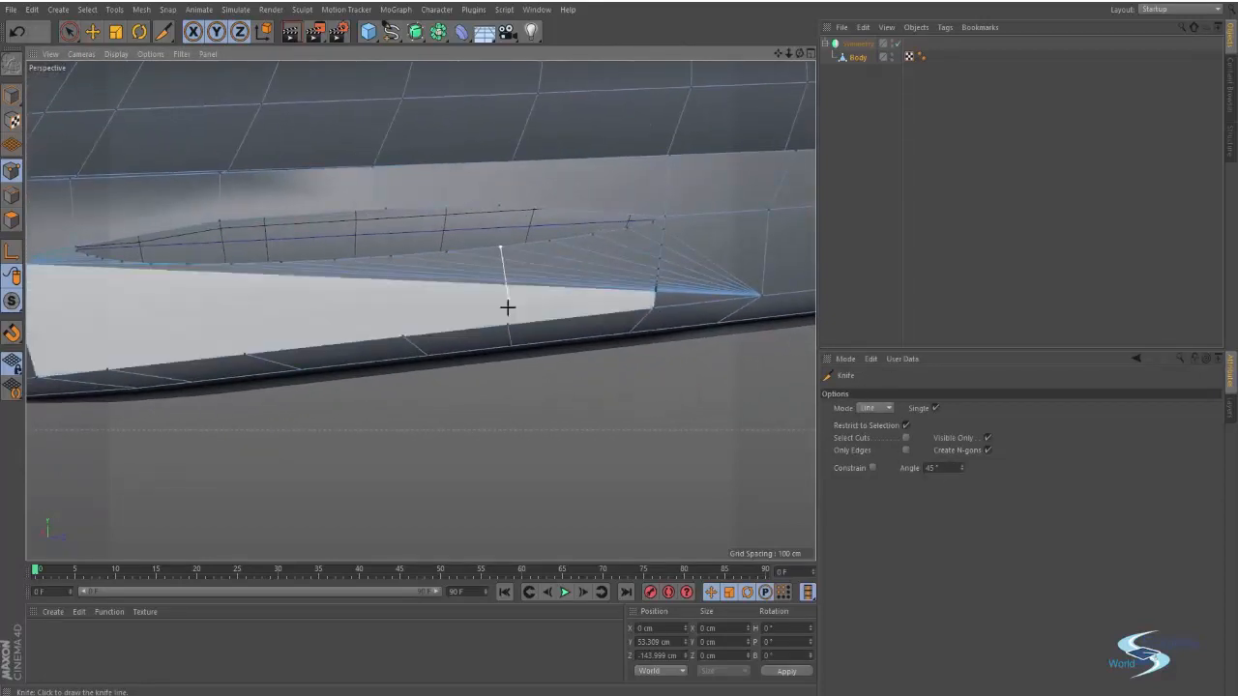
pyautogui.click(508, 327)
# Step: Cut the remaining vertical Knife lines from the slot's lower edge to the hull points below, working toward the rear tip
pyautogui.keyDown('alt'); pyautogui.moveTo(408, 283); pyautogui.dragTo(501, 260, button='middle'); pyautogui.keyUp('alt')
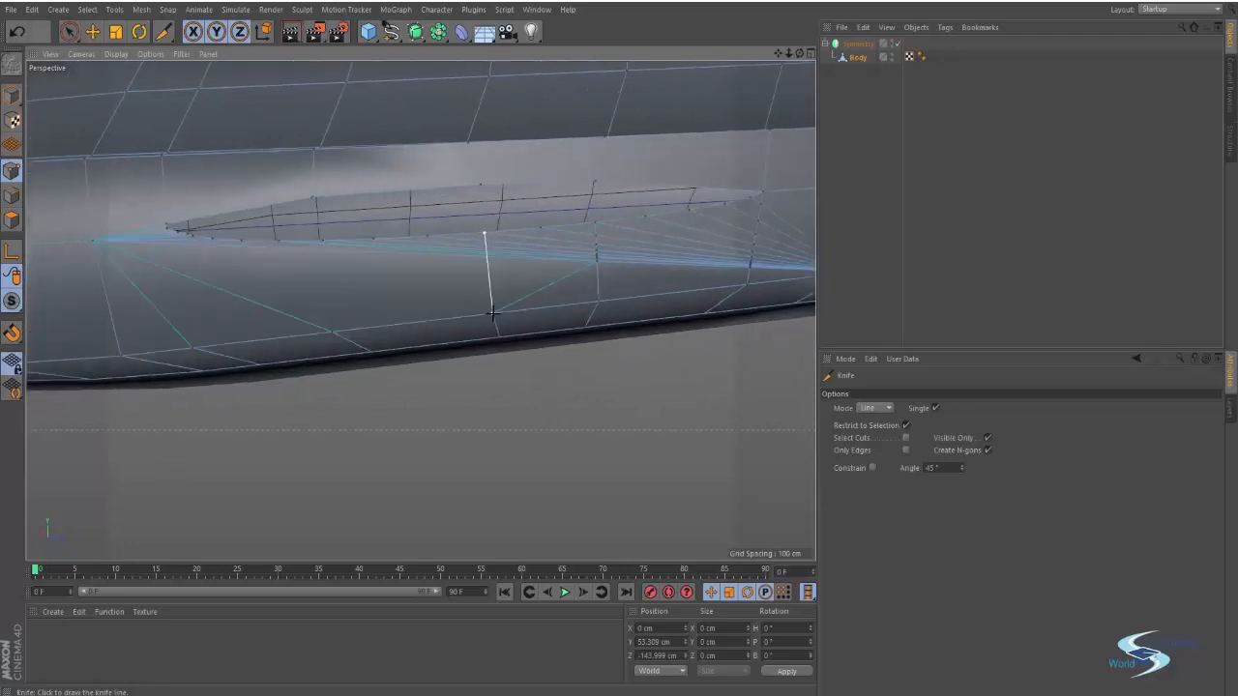
pyautogui.keyDown('alt'); pyautogui.moveTo(490, 314); pyautogui.dragTo(609, 291, button='middle'); pyautogui.keyUp('alt')
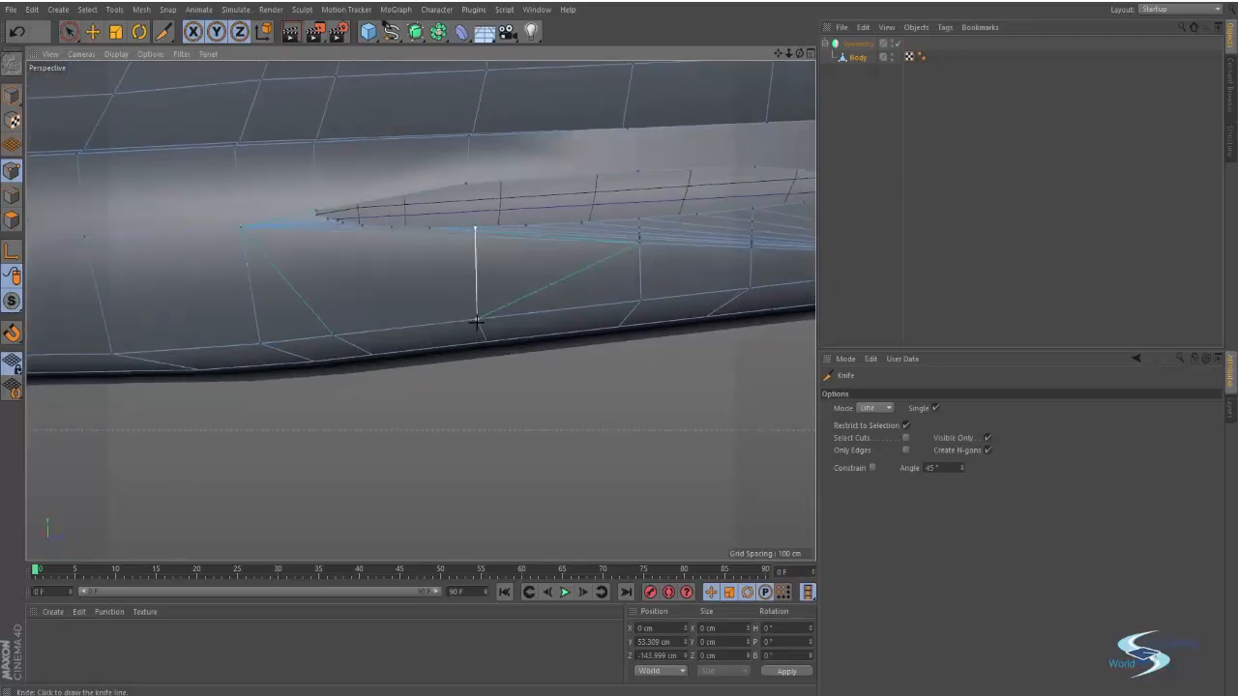
pyautogui.keyDown('alt'); pyautogui.moveTo(475, 322); pyautogui.dragTo(555, 287, button='middle'); pyautogui.keyUp('alt')
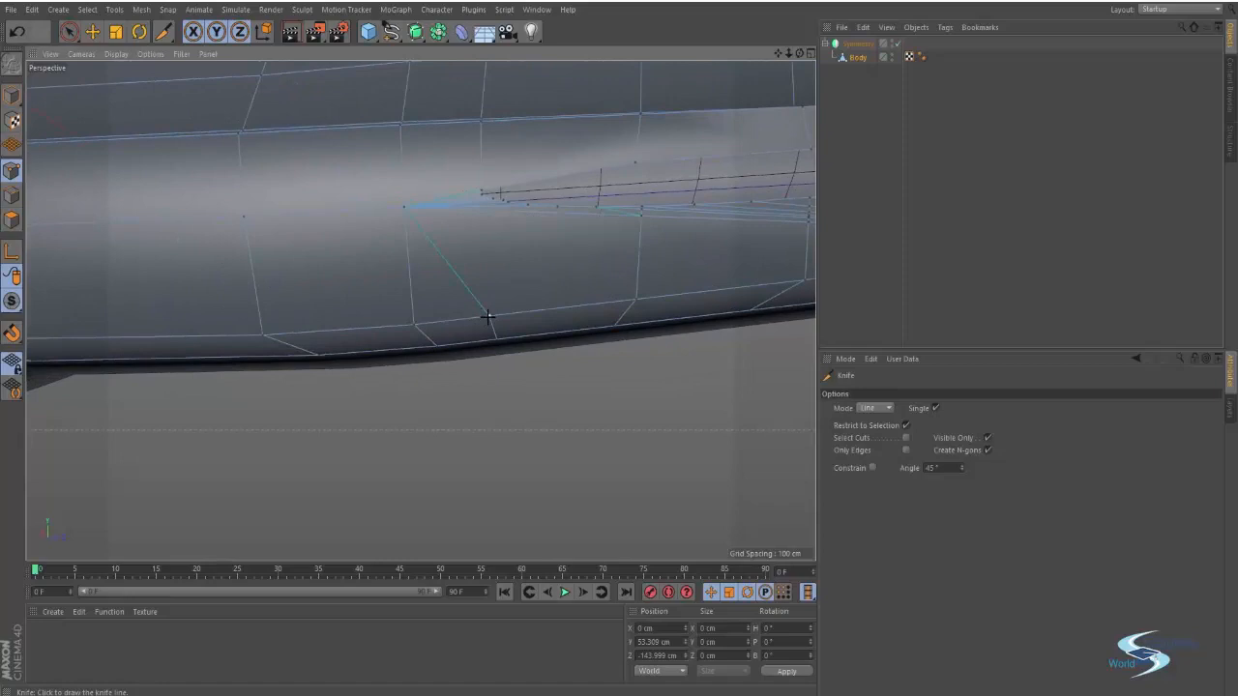
pyautogui.click(487, 315)
pyautogui.scroll(5, 512, 188)
pyautogui.keyDown('alt'); pyautogui.moveTo(508, 162); pyautogui.dragTo(467, 210); pyautogui.keyUp('alt')
pyautogui.click(527, 201)
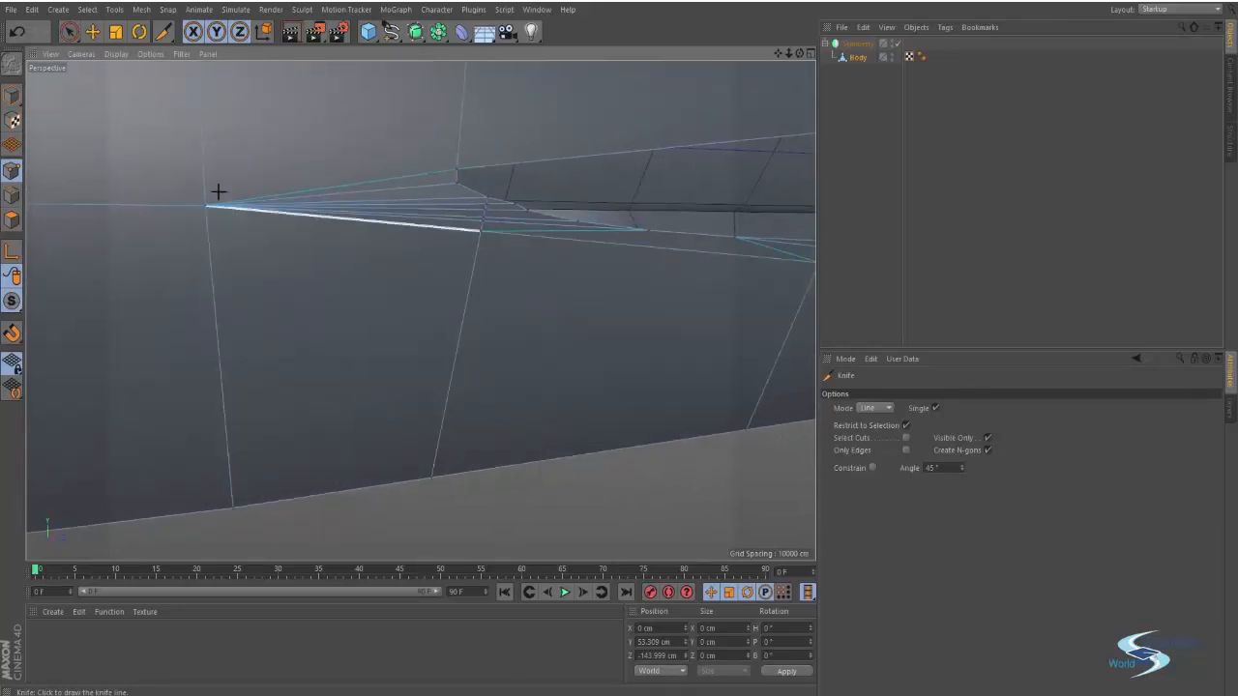
# Step: Select all the fanned edges running between the slot's lower edge and the hull strip in Edges mode and dissolve them
pyautogui.press('e')
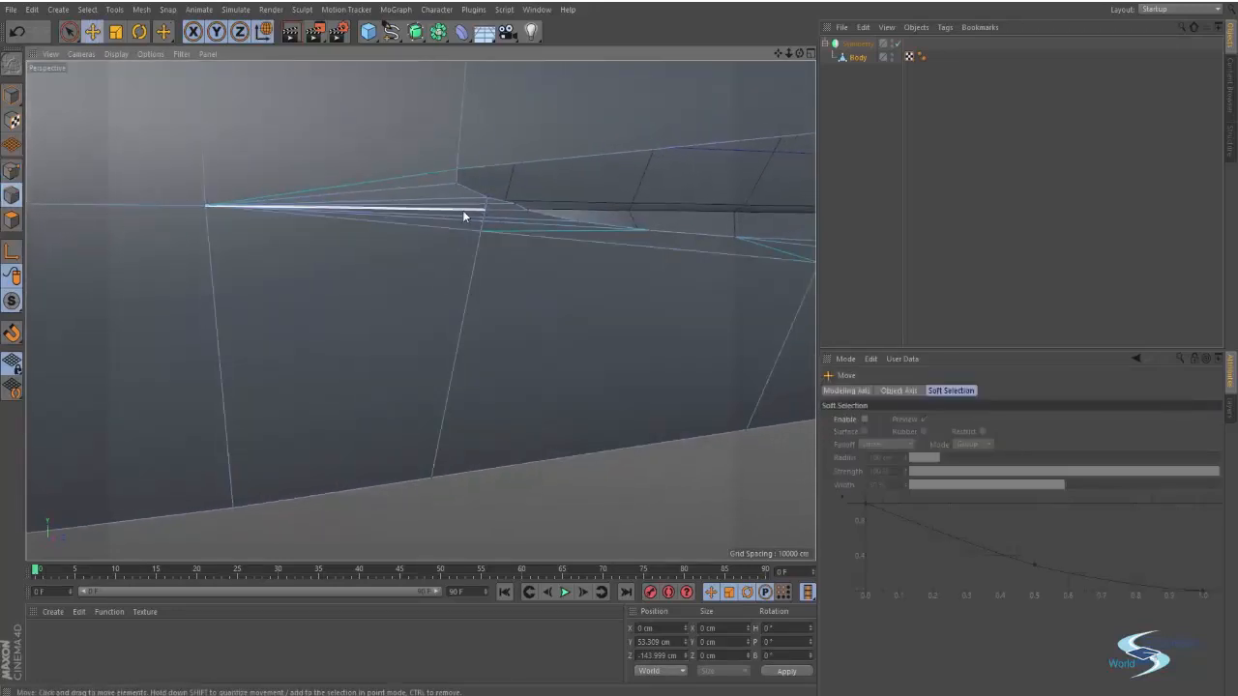
pyautogui.press('9')
pyautogui.click(441, 232)
pyautogui.moveTo(440, 235); pyautogui.dragTo(460, 211)
pyautogui.scroll(4, 483, 228)
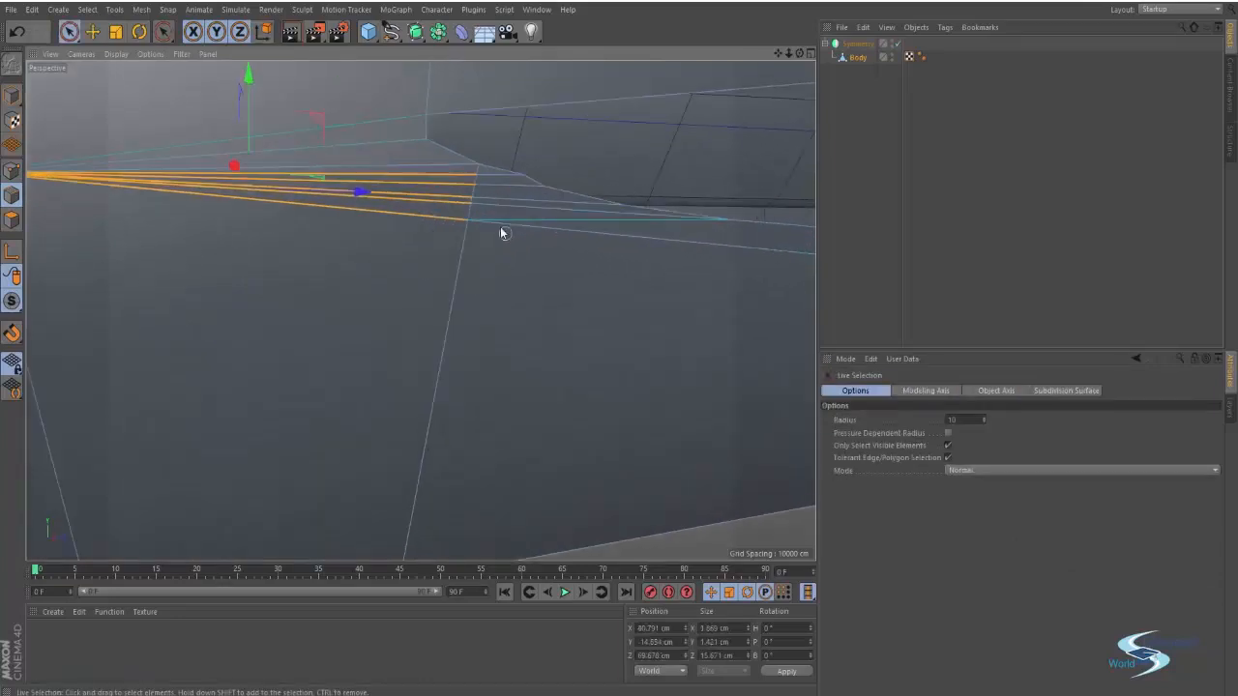
pyautogui.keyDown('alt'); pyautogui.moveTo(683, 275); pyautogui.dragTo(451, 259, button='middle'); pyautogui.keyUp('alt')
pyautogui.keyDown('shift'); pyautogui.click(574, 189); pyautogui.keyUp('shift')
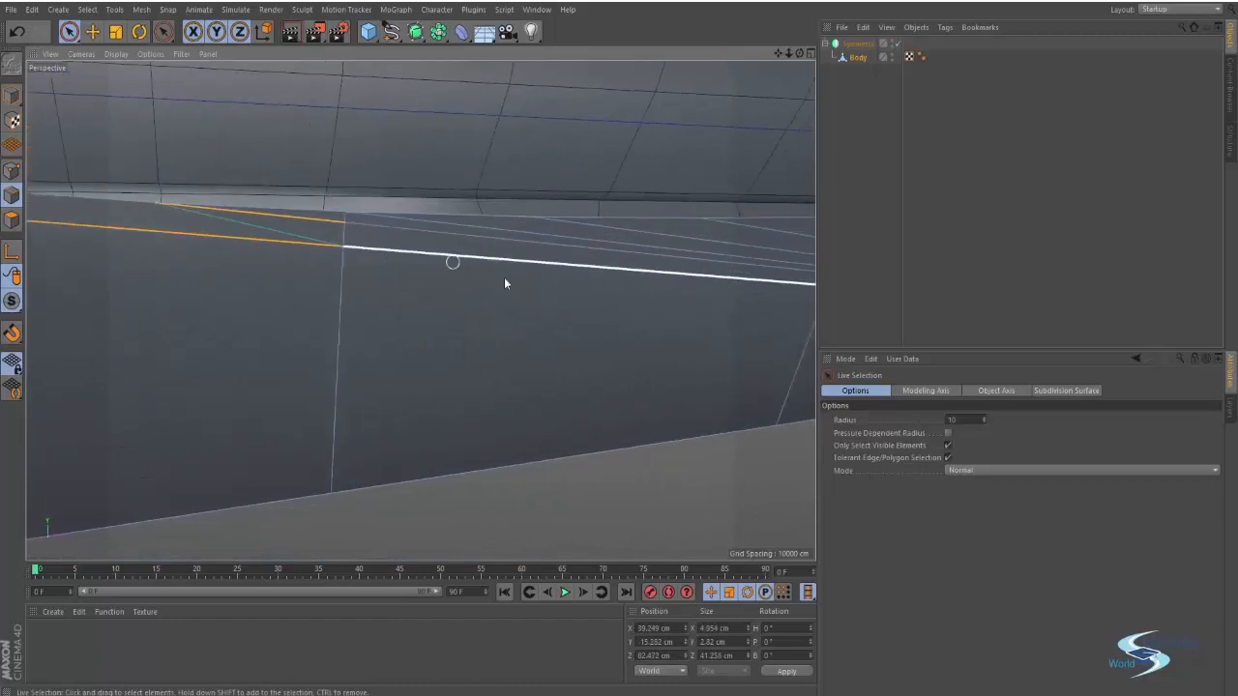
pyautogui.keyDown('alt'); pyautogui.moveTo(631, 294); pyautogui.dragTo(432, 315, button='middle'); pyautogui.keyUp('alt')
pyautogui.keyDown('shift'); pyautogui.moveTo(546, 295); pyautogui.dragTo(591, 252); pyautogui.keyUp('shift')
pyautogui.keyDown('alt'); pyautogui.moveTo(704, 271); pyautogui.dragTo(318, 292, button='middle'); pyautogui.keyUp('alt')
pyautogui.keyDown('shift'); pyautogui.moveTo(437, 321); pyautogui.dragTo(489, 262); pyautogui.keyUp('shift')
pyautogui.keyDown('alt'); pyautogui.moveTo(489, 262); pyautogui.dragTo(315, 292, button='middle'); pyautogui.keyUp('alt')
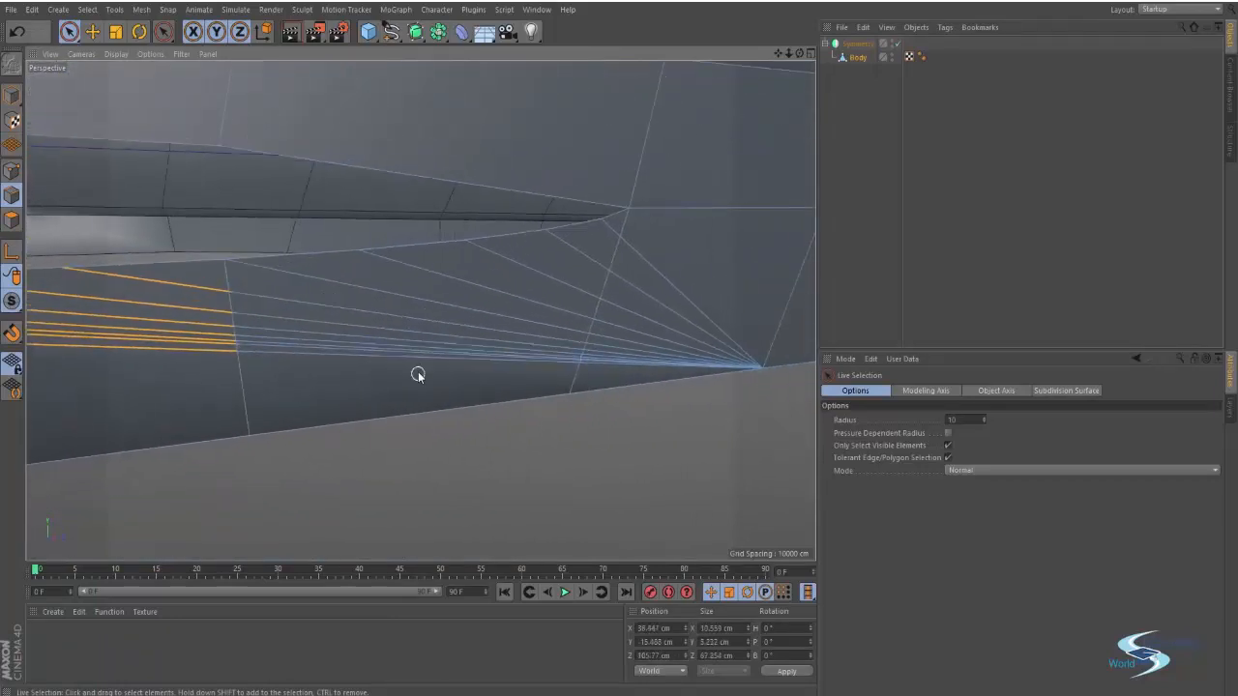
pyautogui.keyDown('shift'); pyautogui.moveTo(415, 373); pyautogui.dragTo(570, 266); pyautogui.keyUp('shift')
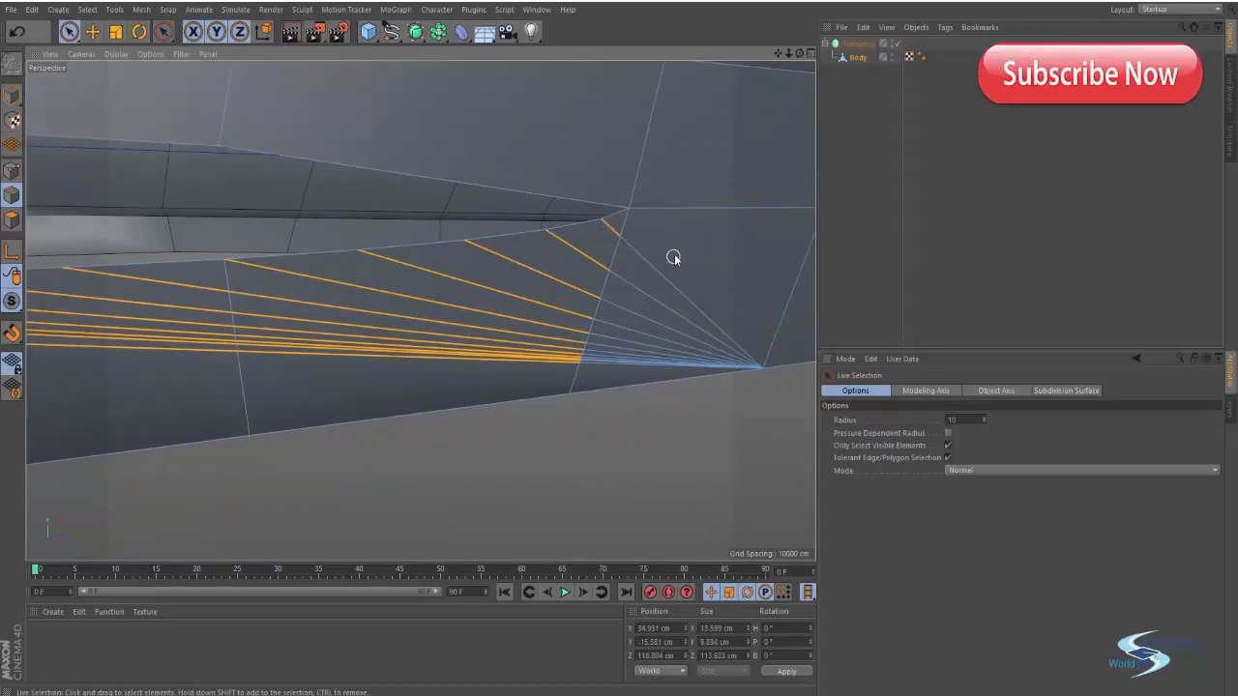
pyautogui.moveTo(674, 253)
pyautogui.keyDown('shift'); pyautogui.mouseDown()
pyautogui.moveTo(619, 358)
pyautogui.moveTo(486, 338)
pyautogui.mouseUp(); pyautogui.keyUp('shift')
pyautogui.keyDown('alt'); pyautogui.moveTo(486, 338); pyautogui.dragTo(392, 343, button='right'); pyautogui.keyUp('alt')
pyautogui.keyDown('alt'); pyautogui.moveTo(392, 344); pyautogui.dragTo(543, 350, button='middle'); pyautogui.keyUp('alt')
pyautogui.rightClick(506, 400)
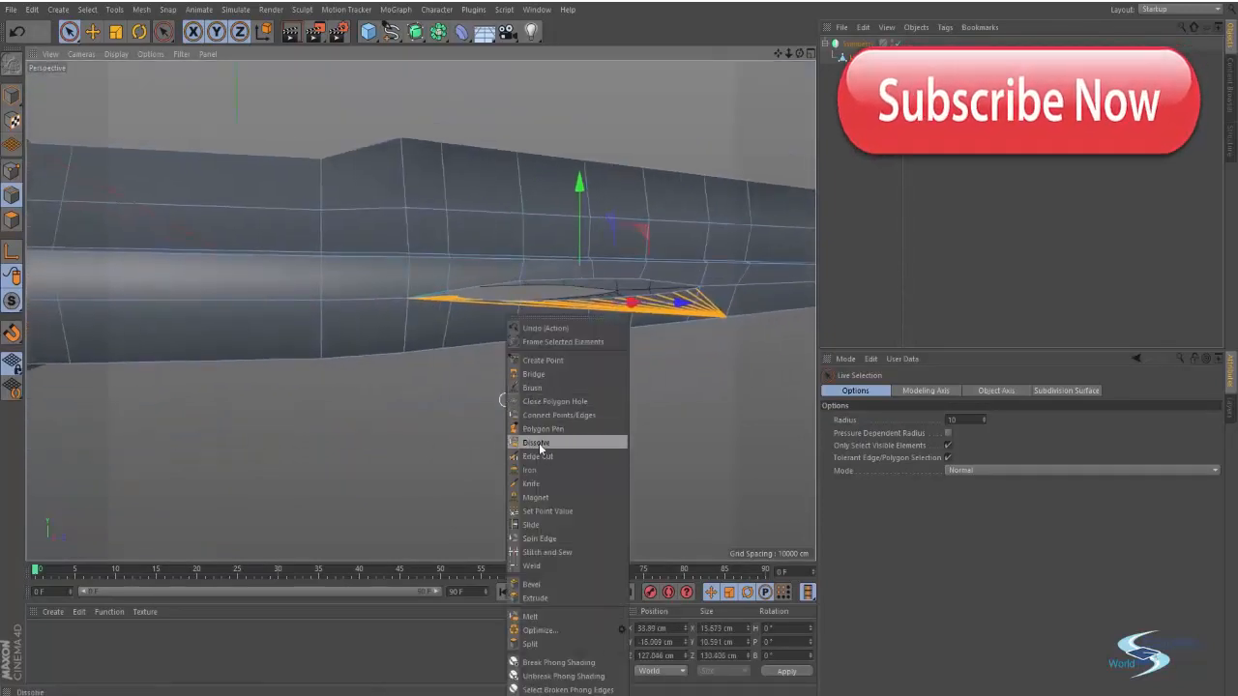
pyautogui.click(538, 444)
pyautogui.keyDown('alt'); pyautogui.moveTo(481, 323); pyautogui.dragTo(434, 303); pyautogui.keyUp('alt')
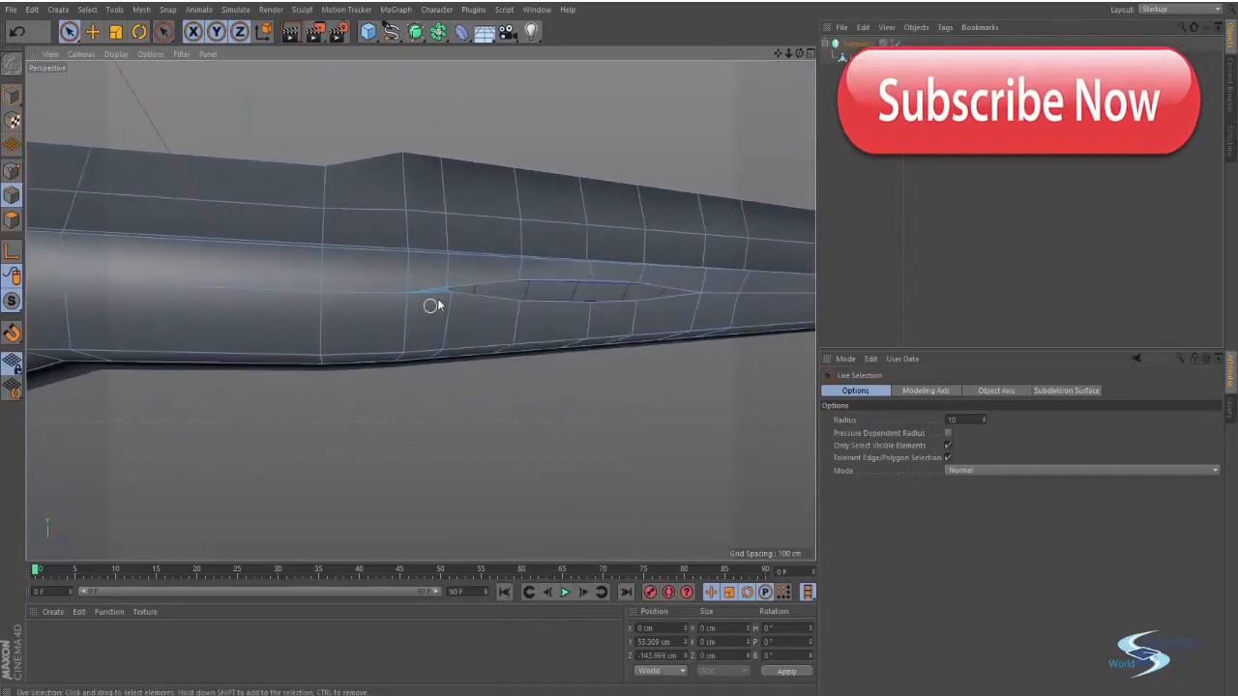
pyautogui.keyDown('alt'); pyautogui.moveTo(439, 297); pyautogui.dragTo(605, 249, button='right'); pyautogui.keyUp('alt')
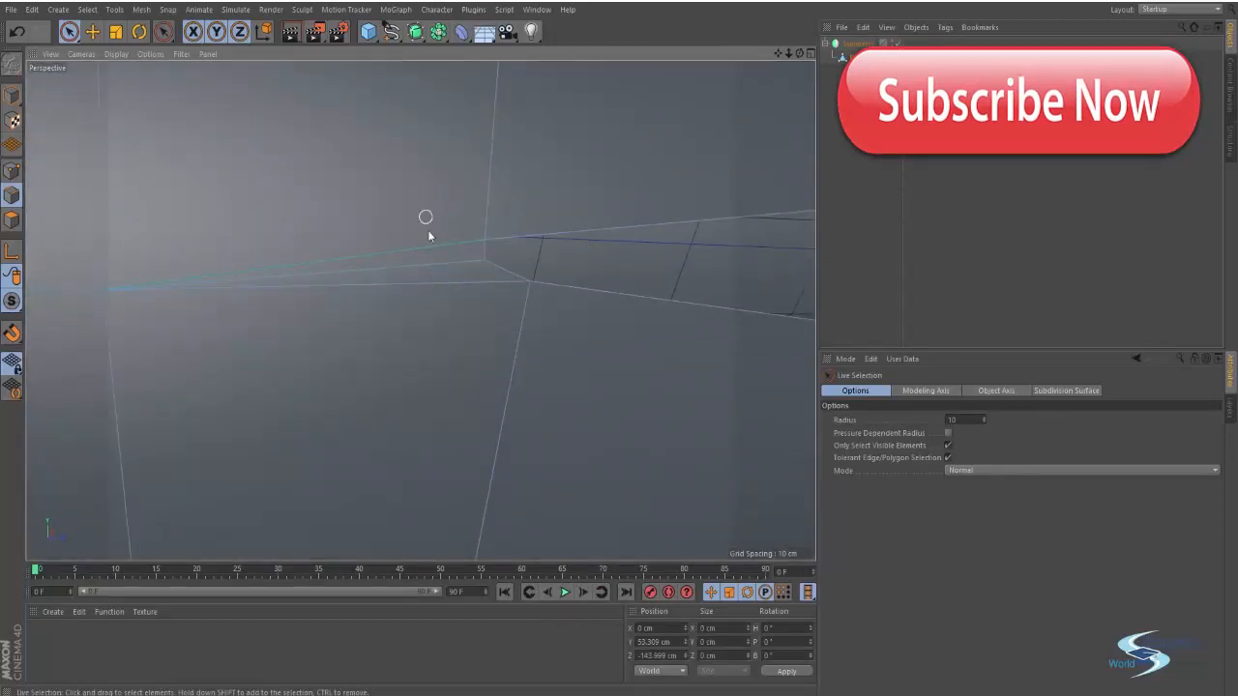
pyautogui.click(445, 265)
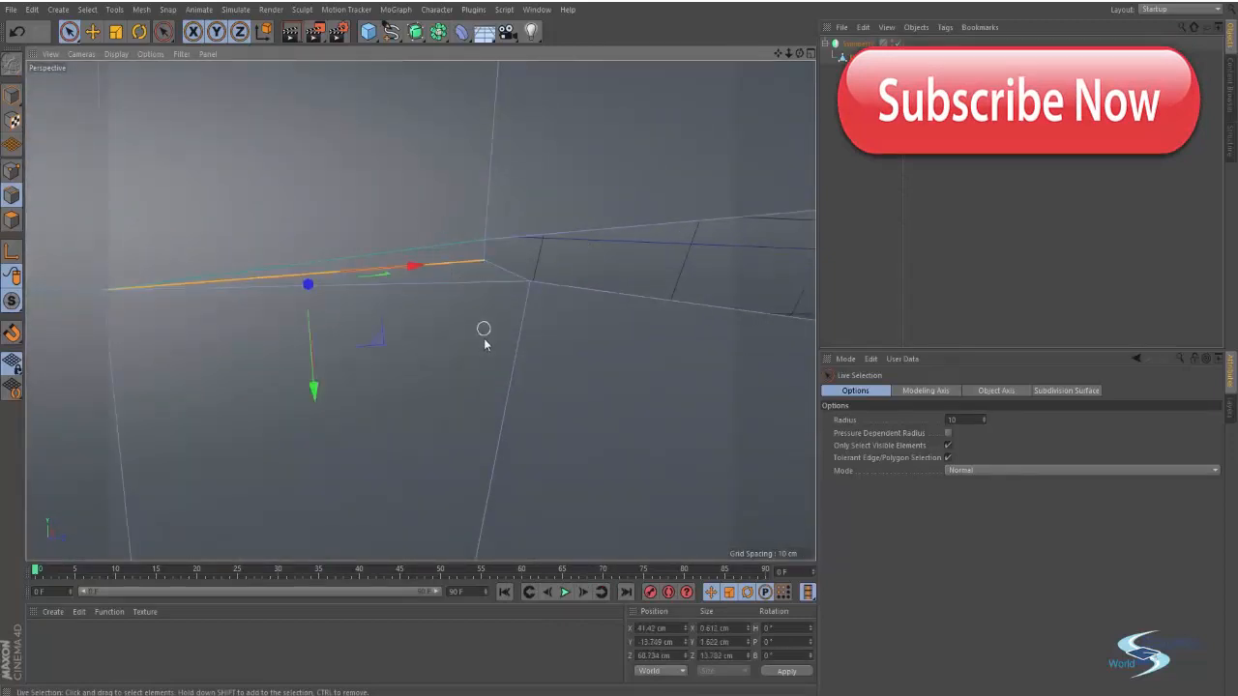
pyautogui.press('e')
pyautogui.click(546, 258)
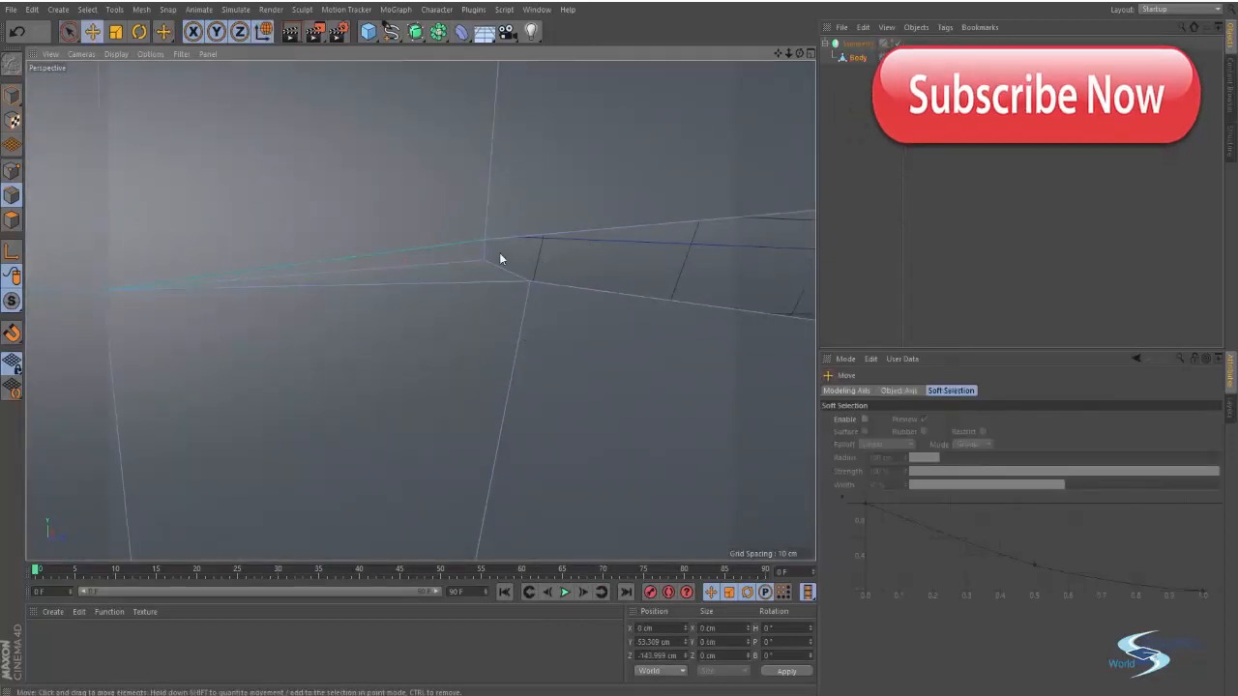
# Step: Select the three neighbouring points at the slot's rear tip in Points mode and weld them into one
pyautogui.keyDown('alt'); pyautogui.moveTo(499, 252); pyautogui.dragTo(423, 311); pyautogui.keyUp('alt')
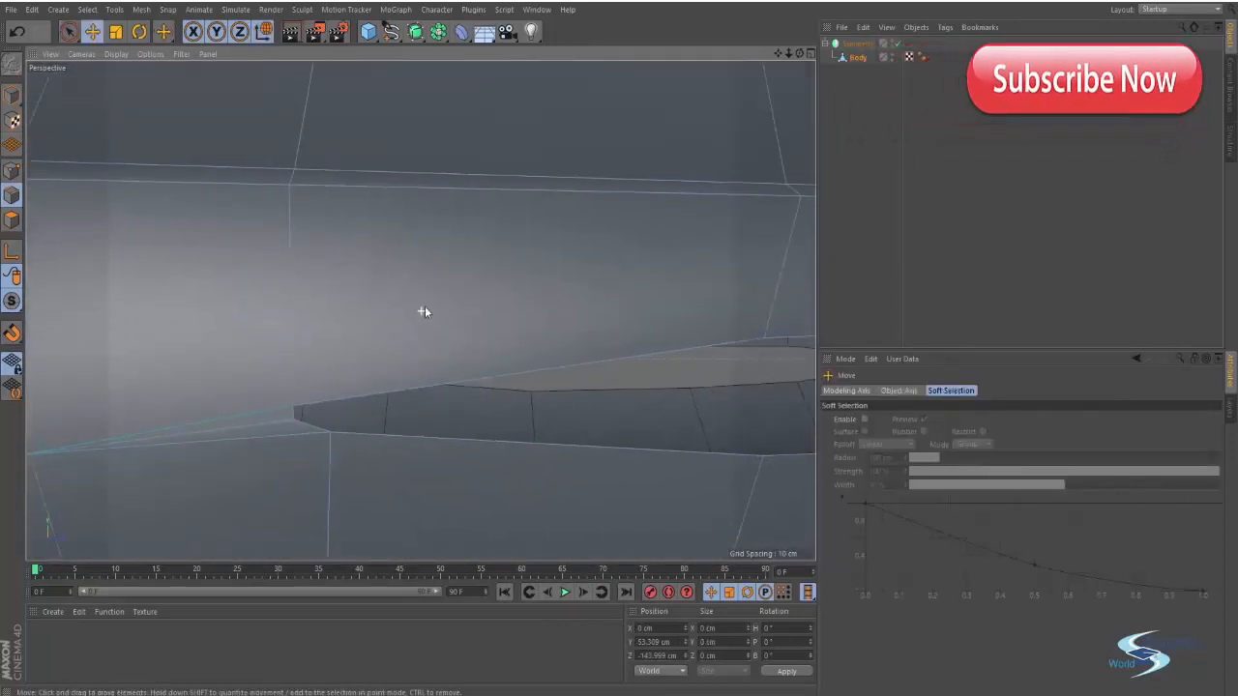
pyautogui.click(15, 174)
pyautogui.press('9')
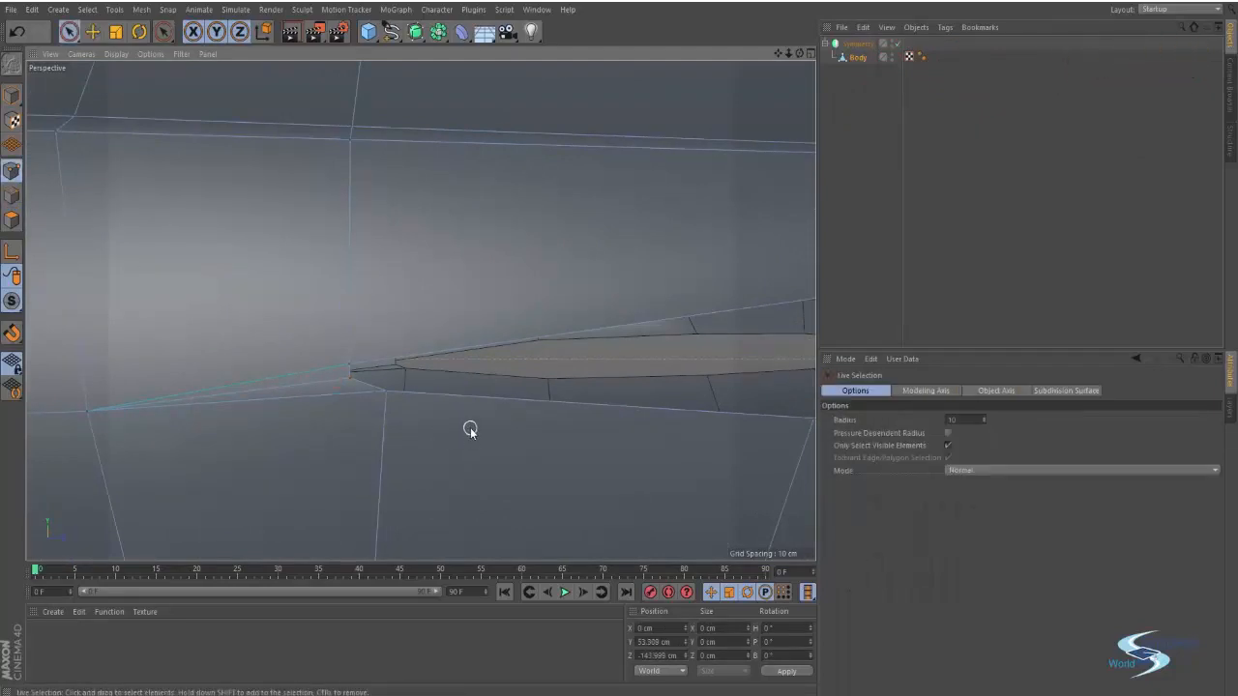
pyautogui.press('0')
pyautogui.press('m')
pyautogui.press('q')
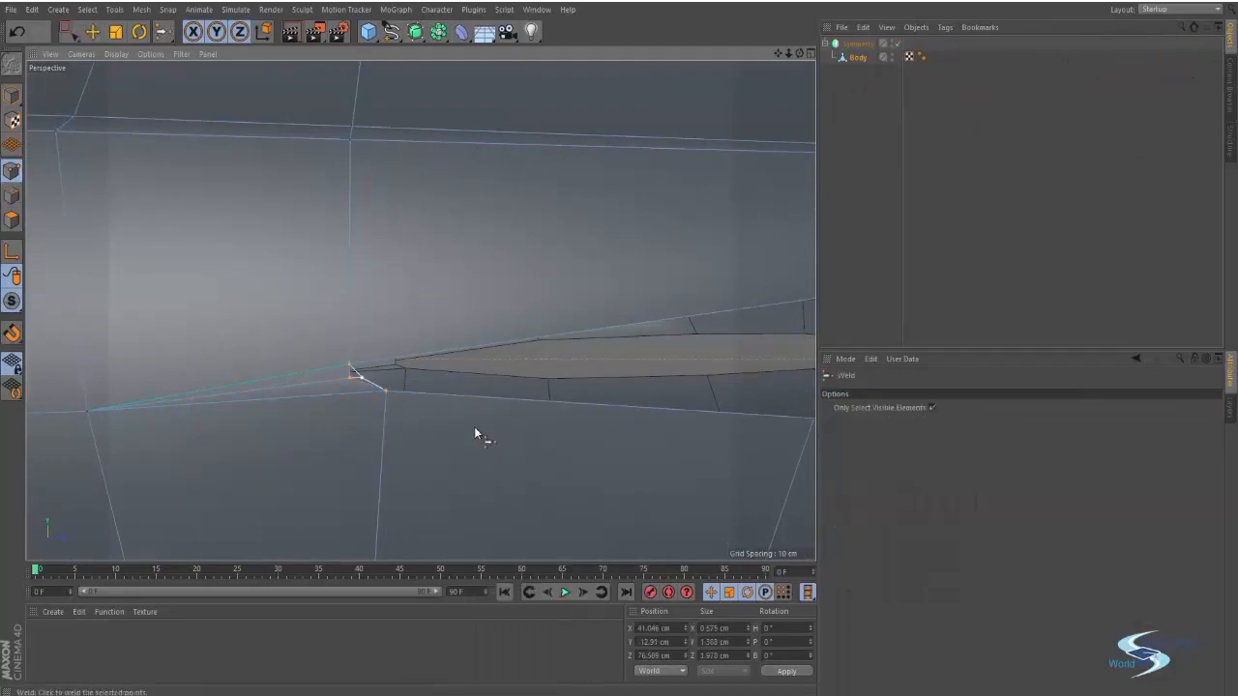
pyautogui.scroll(-5, 386, 391)
pyautogui.keyDown('alt'); pyautogui.moveTo(377, 430); pyautogui.dragTo(404, 331, button='middle'); pyautogui.keyUp('alt')
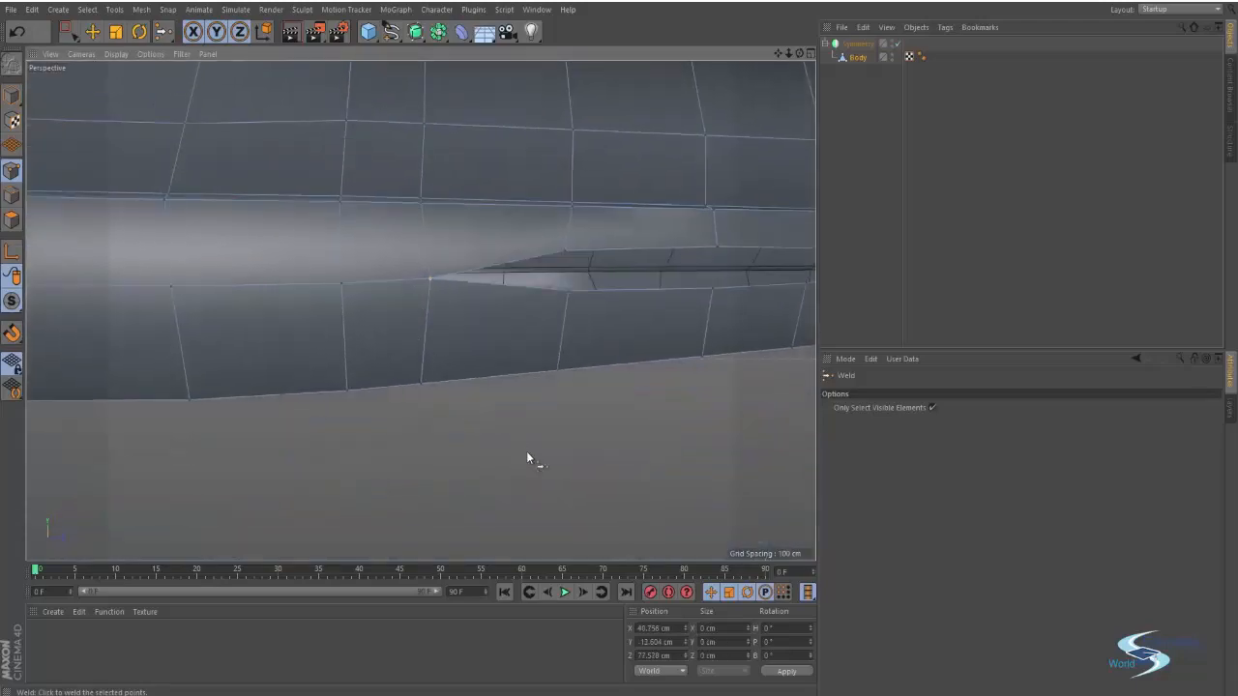
pyautogui.keyDown('alt'); pyautogui.moveTo(546, 297); pyautogui.dragTo(537, 339); pyautogui.keyUp('alt')
pyautogui.keyDown('alt'); pyautogui.moveTo(538, 338); pyautogui.dragTo(398, 344, button='right'); pyautogui.keyUp('alt')
pyautogui.keyDown('alt'); pyautogui.moveTo(397, 343); pyautogui.dragTo(360, 335, button='middle'); pyautogui.keyUp('alt')
# Step: Select the complete edge loop around the slot's outer rim on the Body object in Edges mode
pyautogui.press('e')
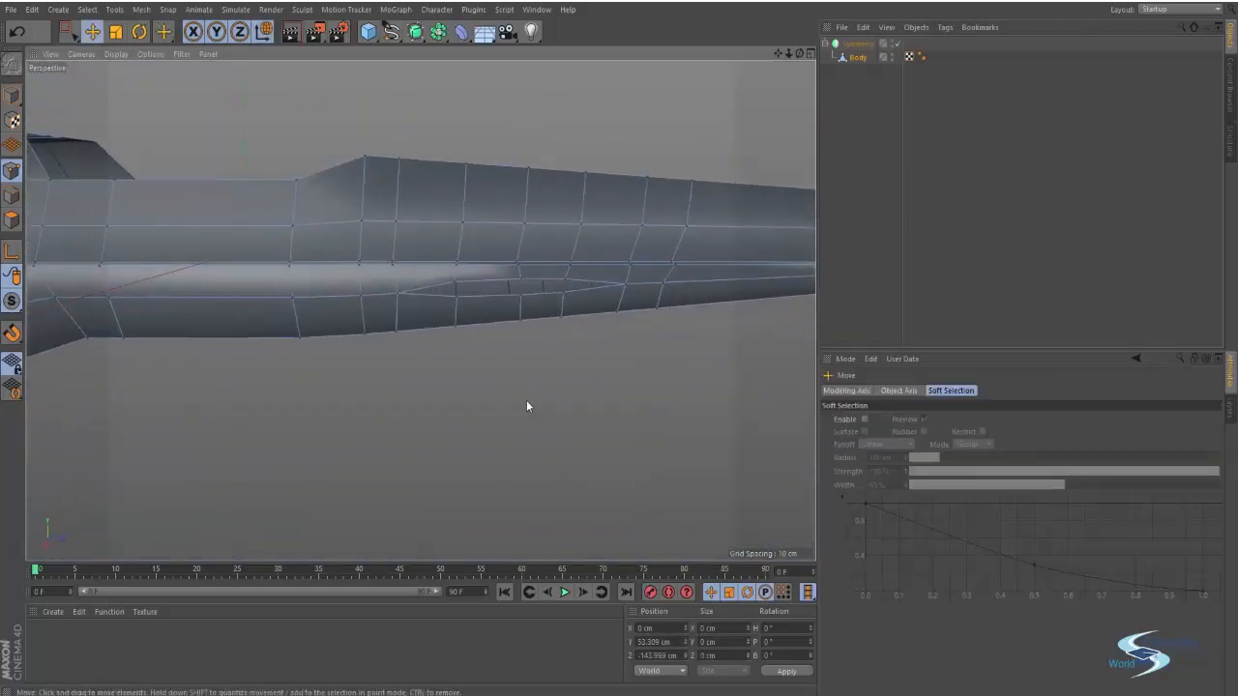
pyautogui.scroll(10, 542, 232)
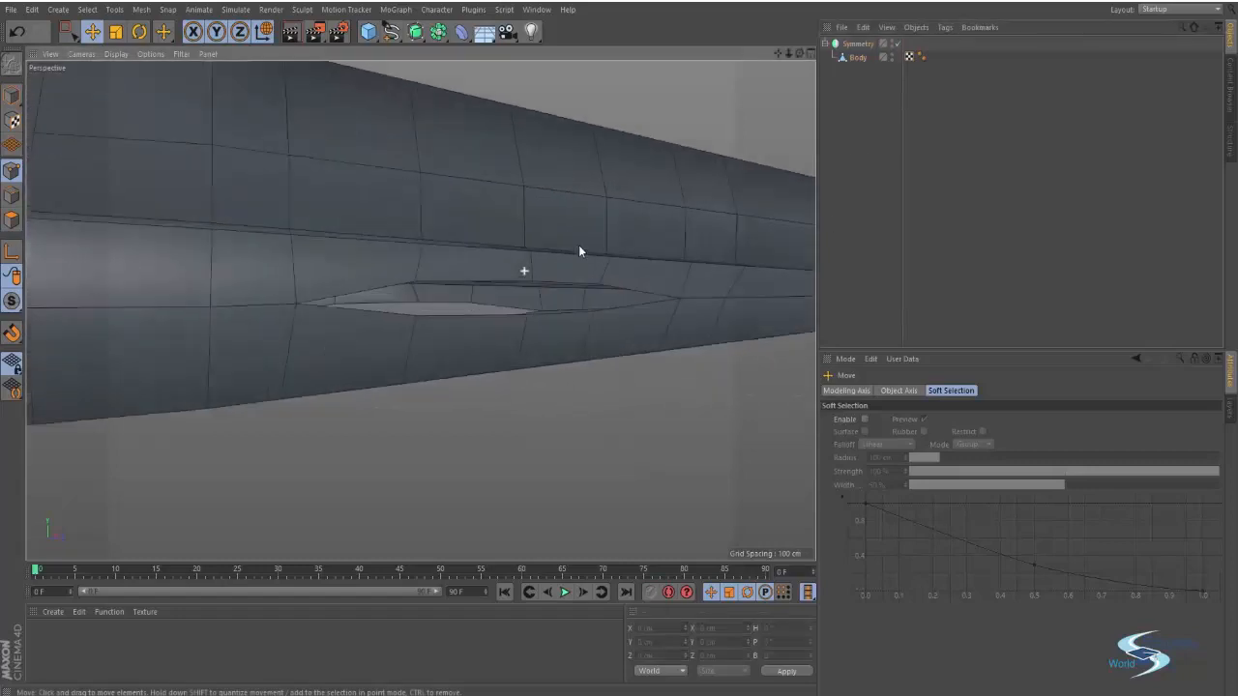
pyautogui.scroll(-2, 565, 266)
pyautogui.click(857, 58)
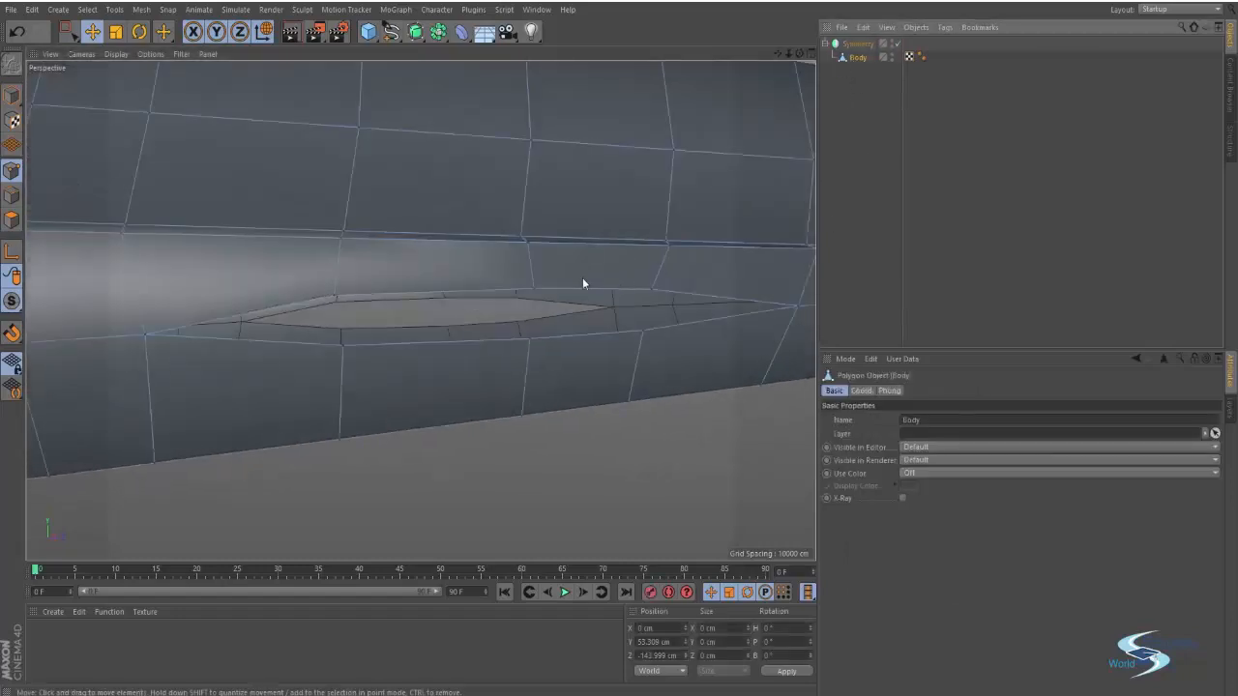
pyautogui.click(274, 309)
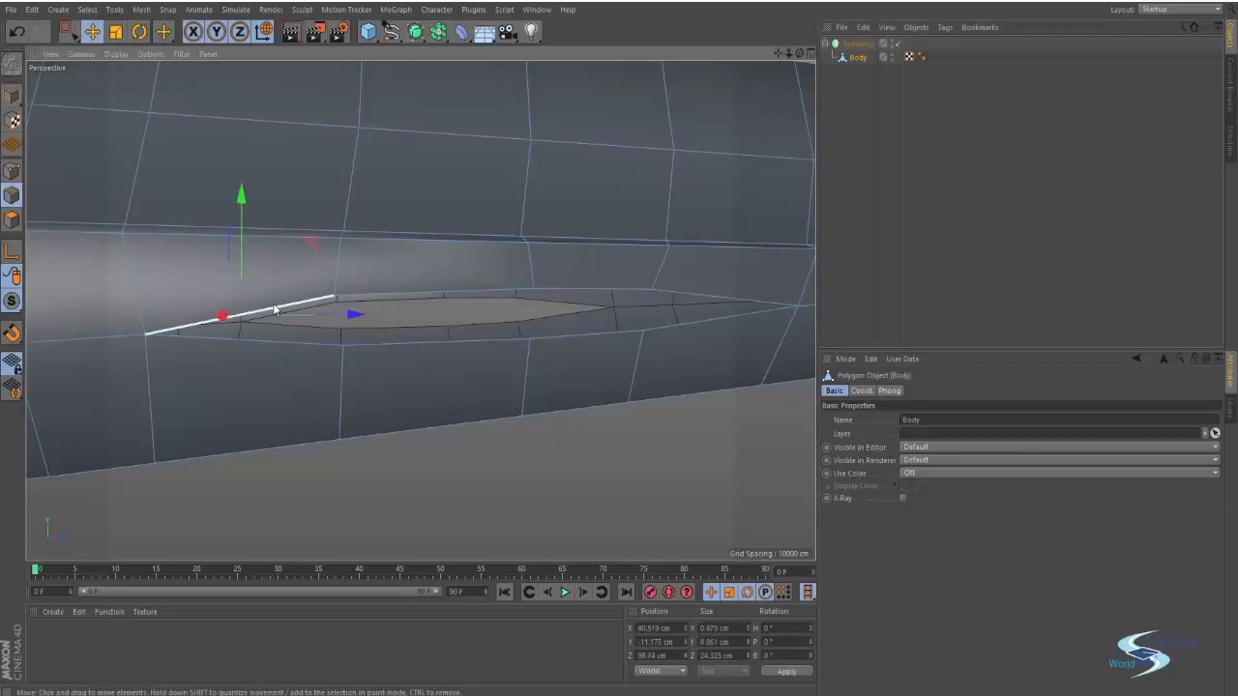
pyautogui.keyDown('shift'); pyautogui.doubleClick(487, 343); pyautogui.keyUp('shift')
pyautogui.keyDown('alt'); pyautogui.moveTo(486, 343); pyautogui.dragTo(438, 345, button='right'); pyautogui.keyUp('alt')
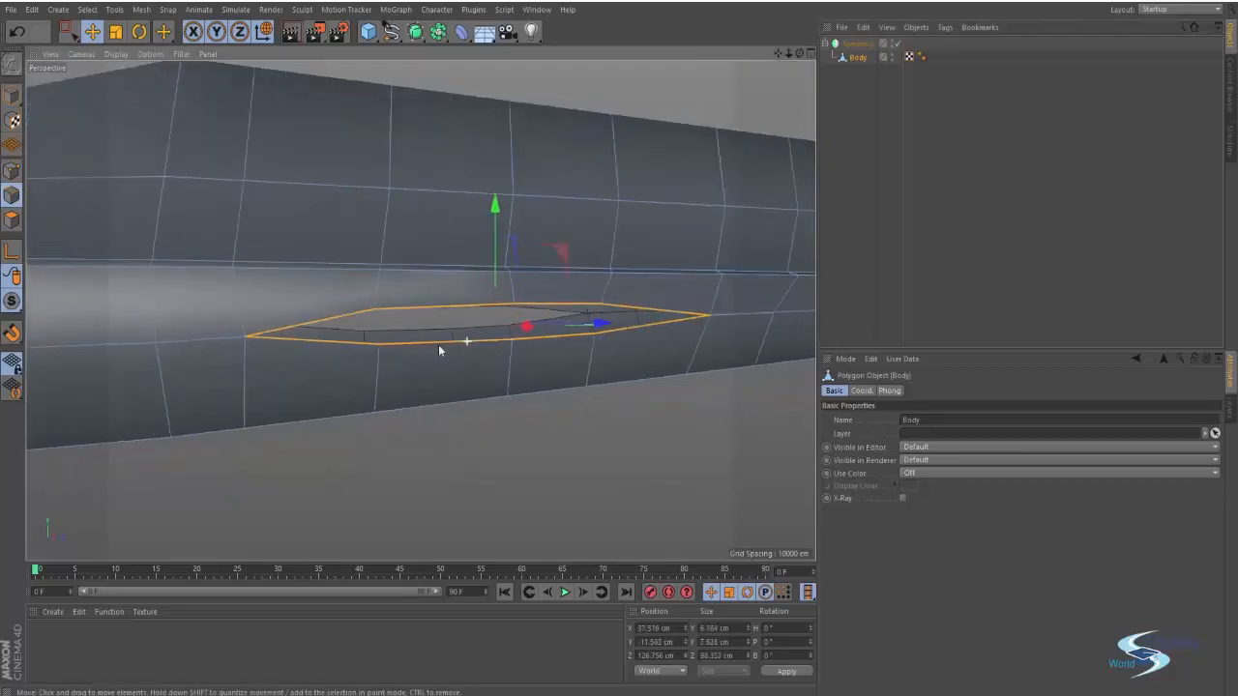
pyautogui.keyDown('alt'); pyautogui.moveTo(438, 344); pyautogui.dragTo(483, 330, button='middle'); pyautogui.keyUp('alt')
pyautogui.keyDown('alt'); pyautogui.moveTo(483, 330); pyautogui.dragTo(465, 374); pyautogui.keyUp('alt')
# Step: Try to bevel the slot's rim edges in Chamfer mode with a 1.7 cm offset
pyautogui.rightClick(416, 464)
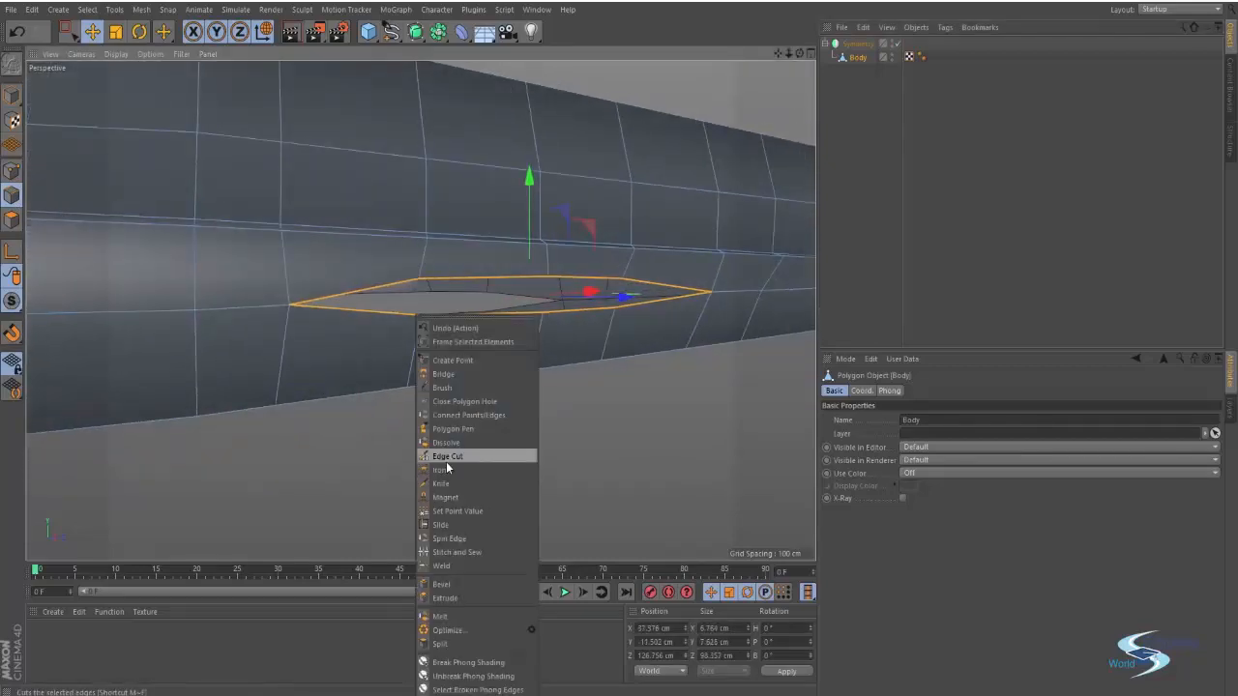
pyautogui.click(441, 585)
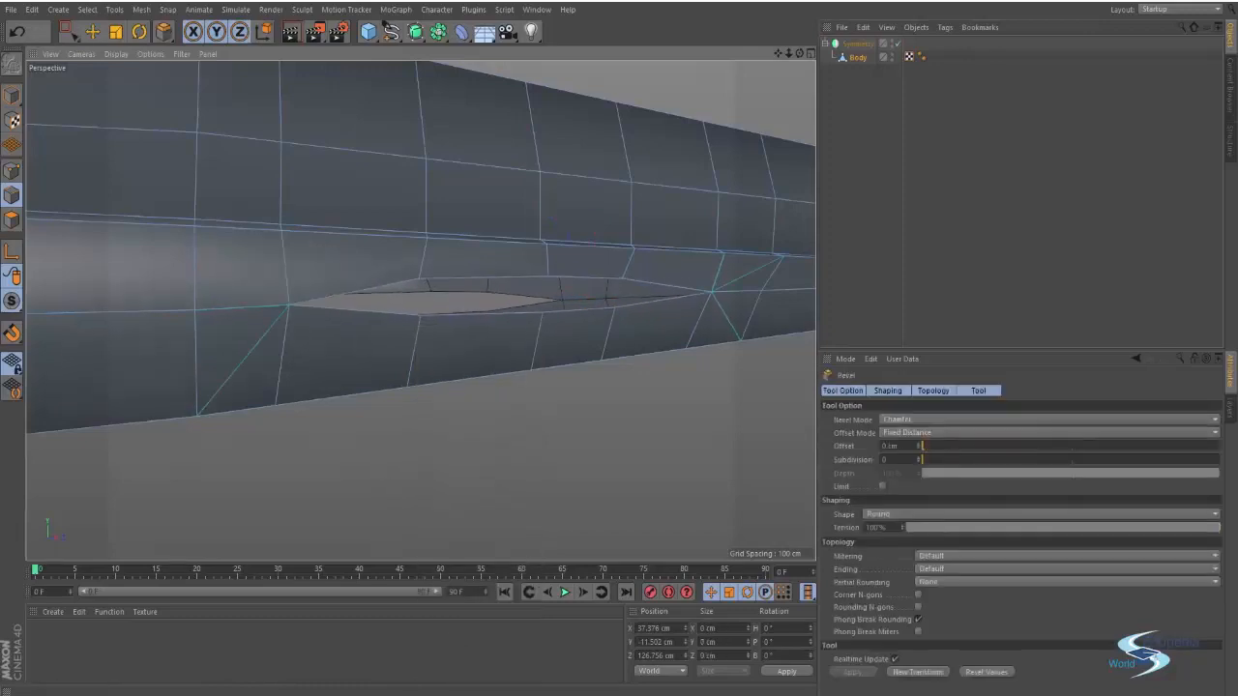
pyautogui.hotkey('ctrl', 'z')
# Step: Extrude the slot's rim edges inward with an offset of about 0.66 cm
pyautogui.rightClick(383, 485)
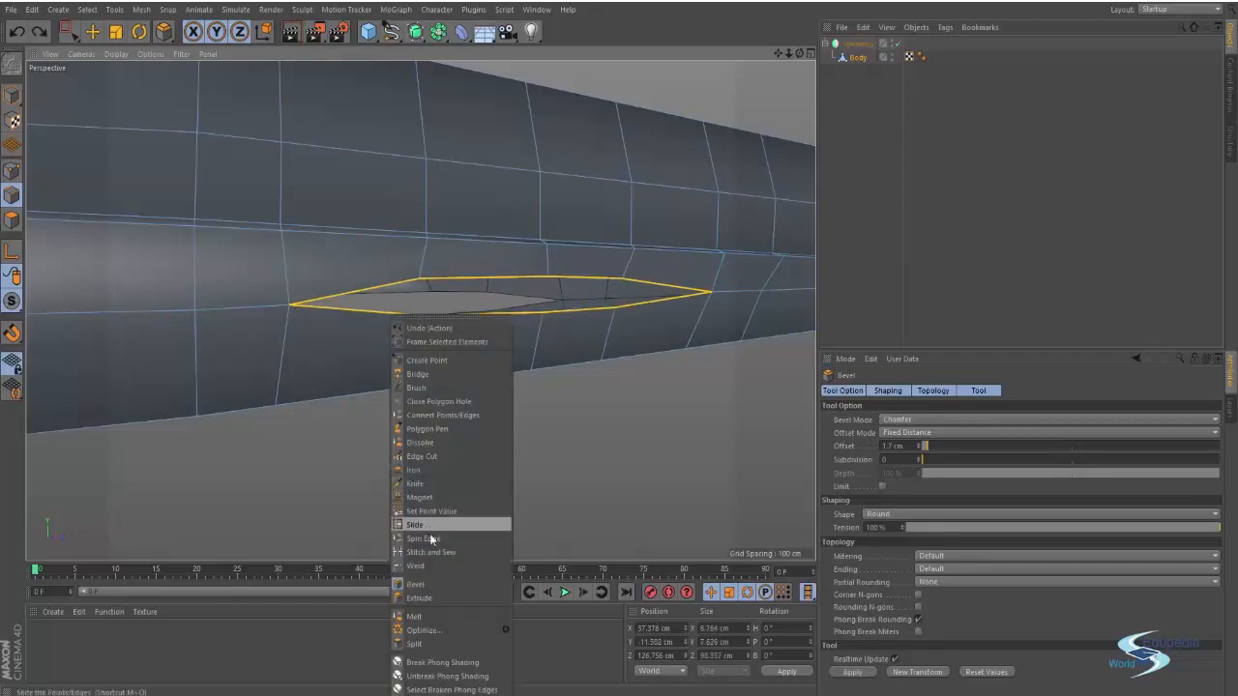
pyautogui.click(427, 599)
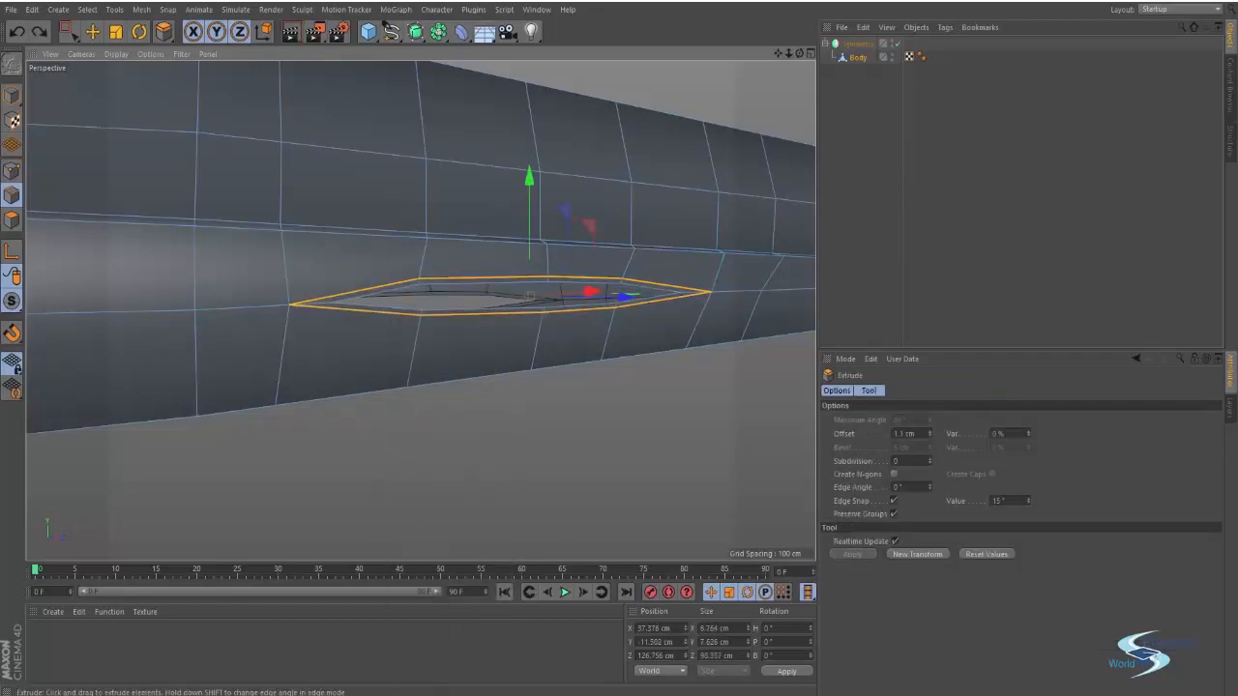
pyautogui.keyDown('alt'); pyautogui.moveTo(359, 300); pyautogui.dragTo(417, 271, button='right'); pyautogui.keyUp('alt')
pyautogui.keyDown('alt'); pyautogui.moveTo(334, 286); pyautogui.dragTo(234, 303); pyautogui.keyUp('alt')
pyautogui.moveTo(311, 326)
pyautogui.keyDown('alt'); pyautogui.mouseDown()
pyautogui.moveTo(337, 339)
pyautogui.moveTo(492, 341)
pyautogui.moveTo(309, 330)
pyautogui.moveTo(326, 339)
pyautogui.mouseUp(); pyautogui.keyUp('alt')
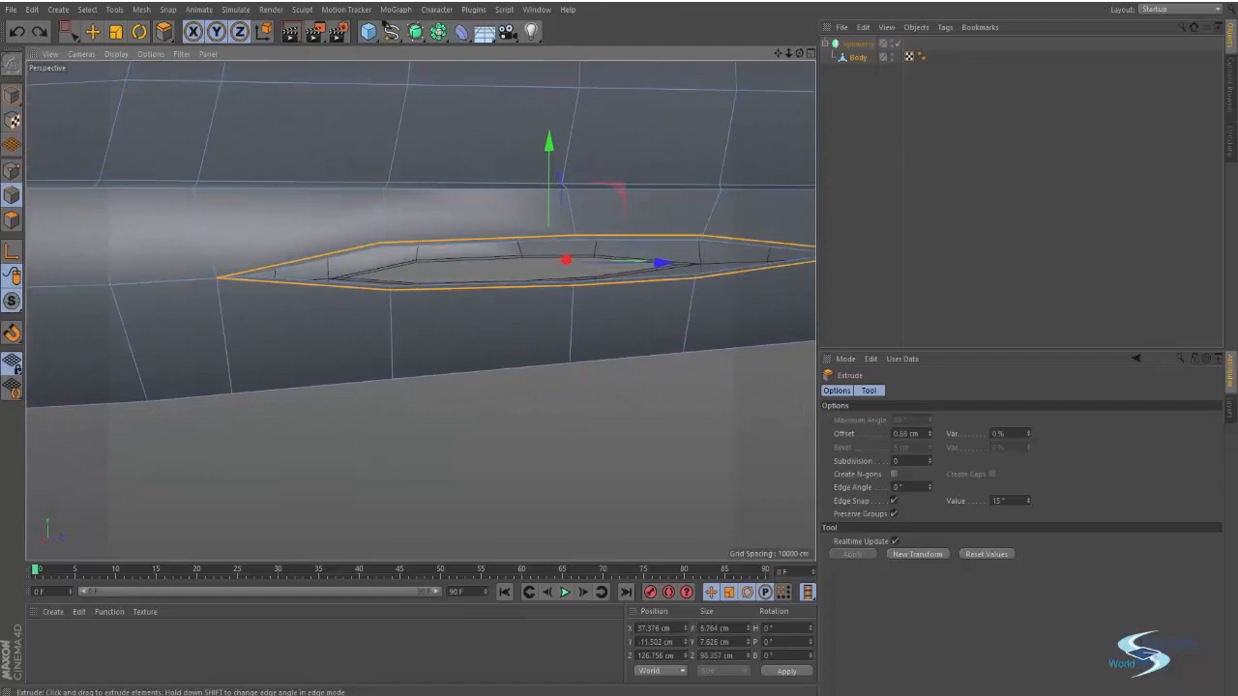
pyautogui.keyDown('alt'); pyautogui.moveTo(366, 407); pyautogui.dragTo(334, 447); pyautogui.keyUp('alt')
# Step: Move the extruded inner rim rearward along Z to about 52.8 cm, scale it, and clear the selection
pyautogui.press('e')
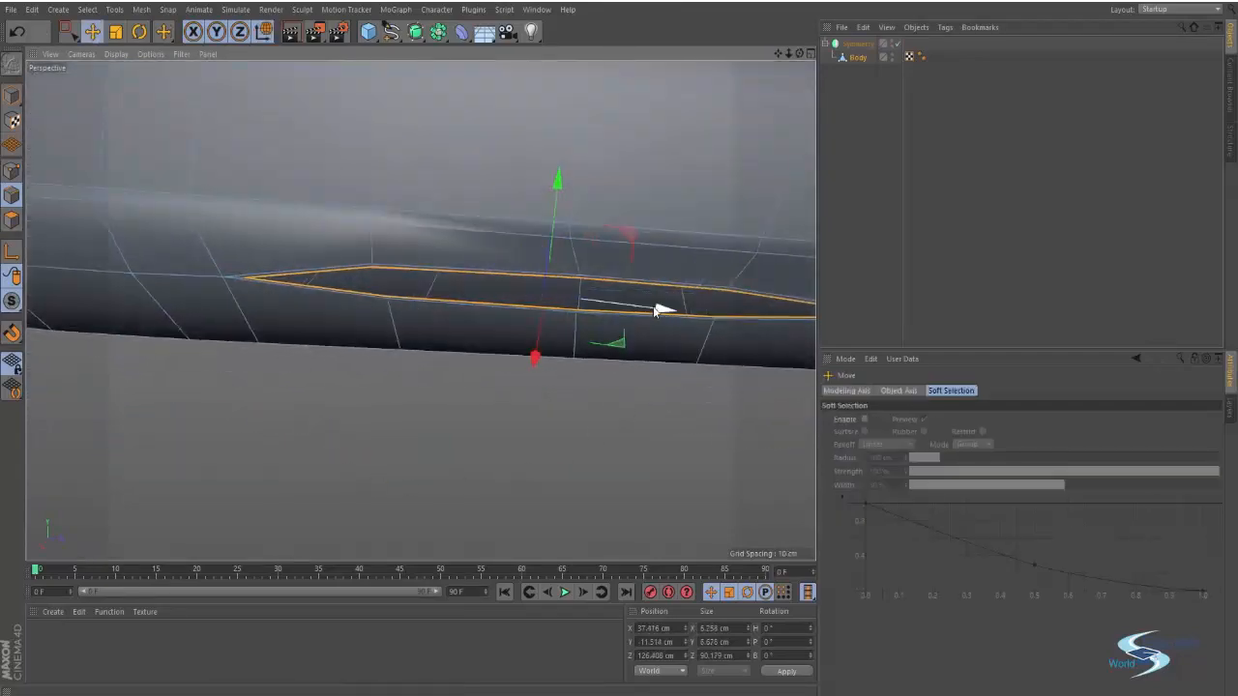
pyautogui.moveTo(655, 310); pyautogui.dragTo(488, 291)
pyautogui.moveTo(198, 269); pyautogui.dragTo(200, 267)
pyautogui.keyDown('alt'); pyautogui.moveTo(200, 267); pyautogui.dragTo(120, 246); pyautogui.keyUp('alt')
pyautogui.press('t')
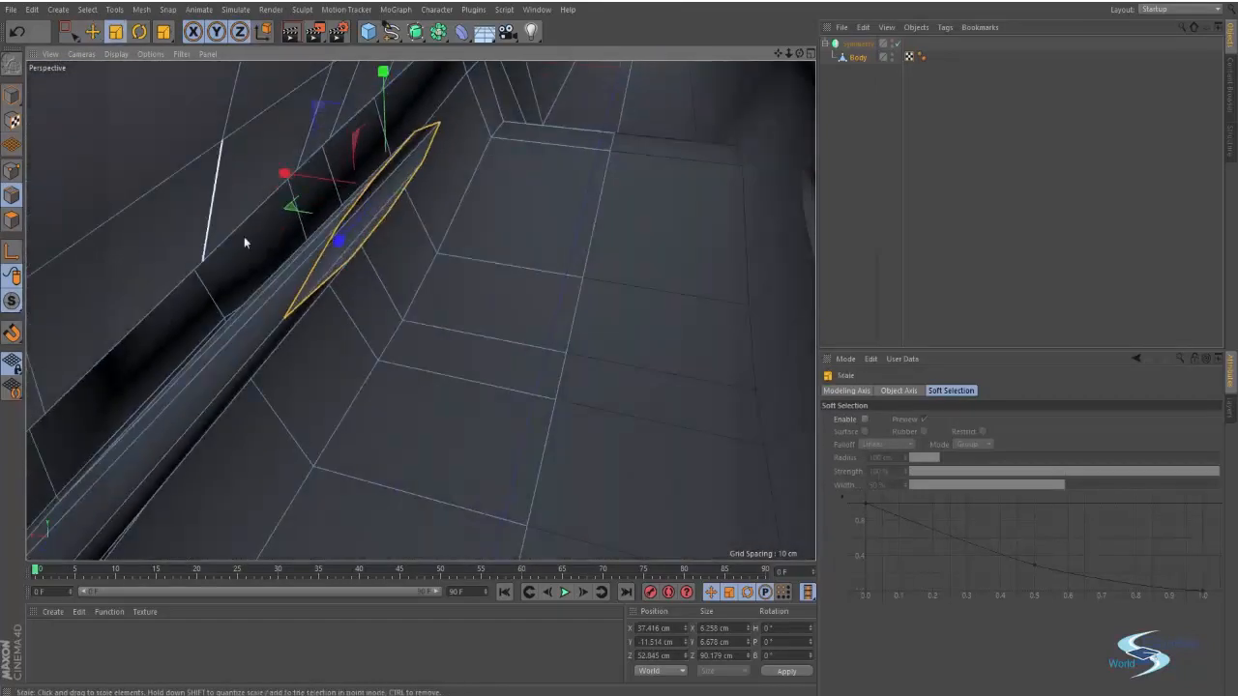
pyautogui.moveTo(380, 218); pyautogui.dragTo(513, 339)
pyautogui.click(592, 353)
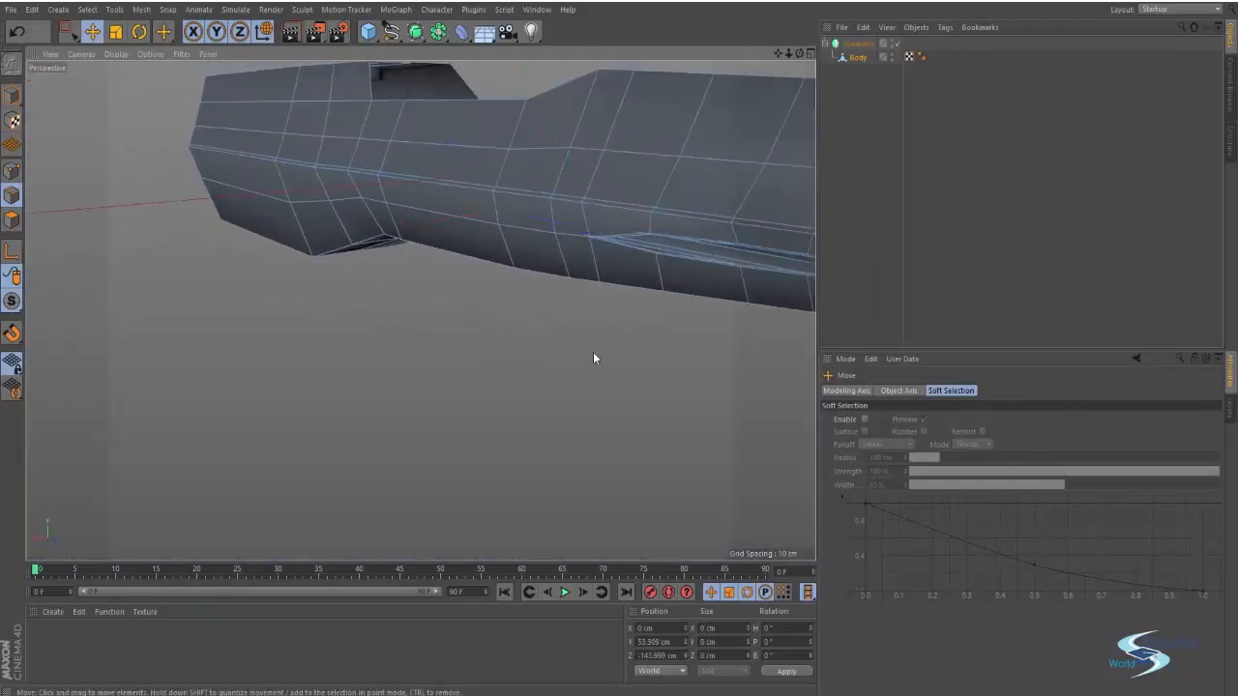
pyautogui.keyDown('alt'); pyautogui.moveTo(695, 214); pyautogui.dragTo(617, 230); pyautogui.keyUp('alt')
pyautogui.keyDown('alt'); pyautogui.moveTo(617, 231); pyautogui.dragTo(720, 249, button='right'); pyautogui.keyUp('alt')
pyautogui.keyDown('alt'); pyautogui.moveTo(721, 255); pyautogui.dragTo(217, 282); pyautogui.keyUp('alt')
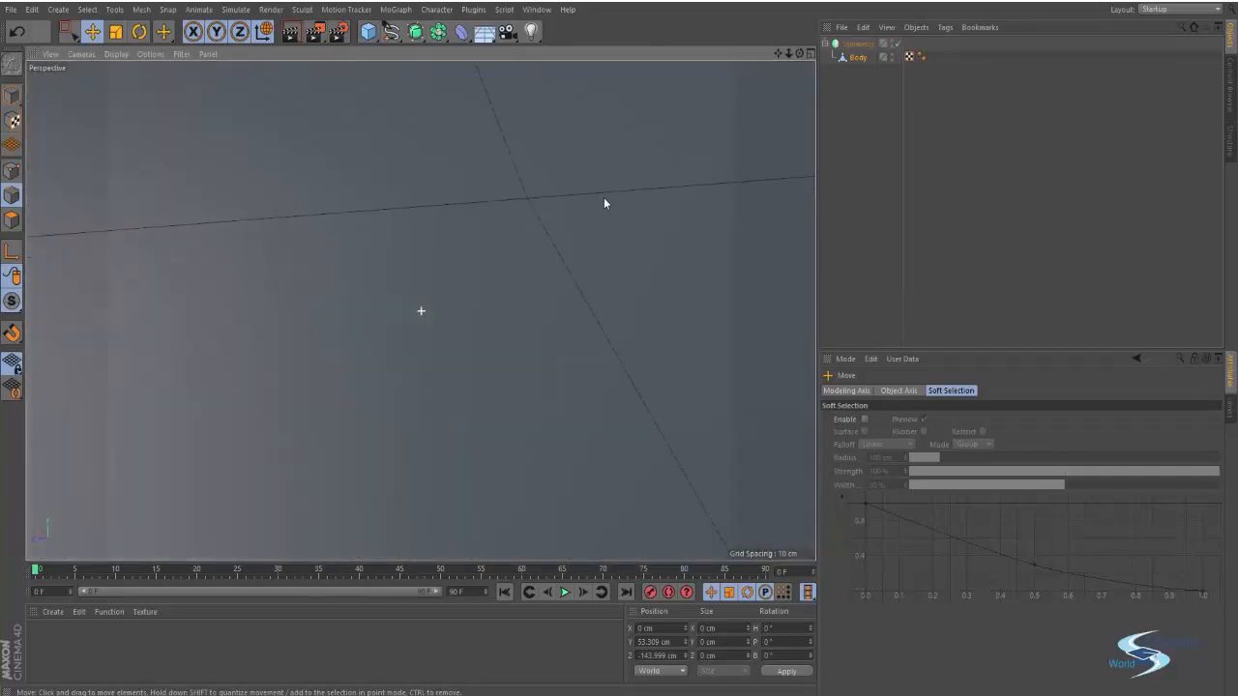
# Step: Disable the Symmetry object and try stretching the slot's inner rim along Z to a length of about 106 cm
pyautogui.keyDown('alt'); pyautogui.moveTo(603, 203); pyautogui.dragTo(581, 290); pyautogui.keyUp('alt')
pyautogui.keyDown('alt'); pyautogui.moveTo(567, 271); pyautogui.dragTo(290, 295, button='right'); pyautogui.keyUp('alt')
pyautogui.click(897, 45)
pyautogui.keyDown('alt'); pyautogui.moveTo(599, 207); pyautogui.dragTo(685, 222, button='right'); pyautogui.keyUp('alt')
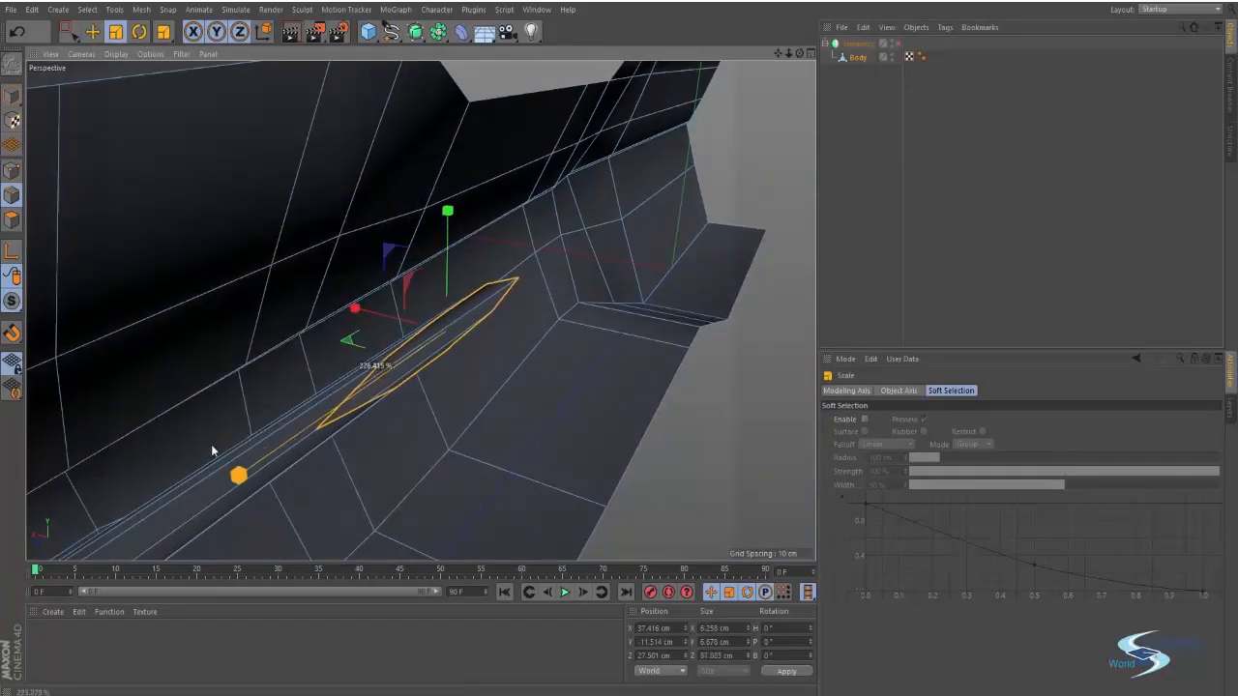
pyautogui.keyDown('alt'); pyautogui.moveTo(163, 495); pyautogui.dragTo(175, 471); pyautogui.keyUp('alt')
pyautogui.keyDown('alt'); pyautogui.moveTo(175, 471); pyautogui.dragTo(474, 188, button='middle'); pyautogui.keyUp('alt')
pyautogui.keyDown('alt'); pyautogui.moveTo(474, 188); pyautogui.dragTo(582, 167, button='right'); pyautogui.keyUp('alt')
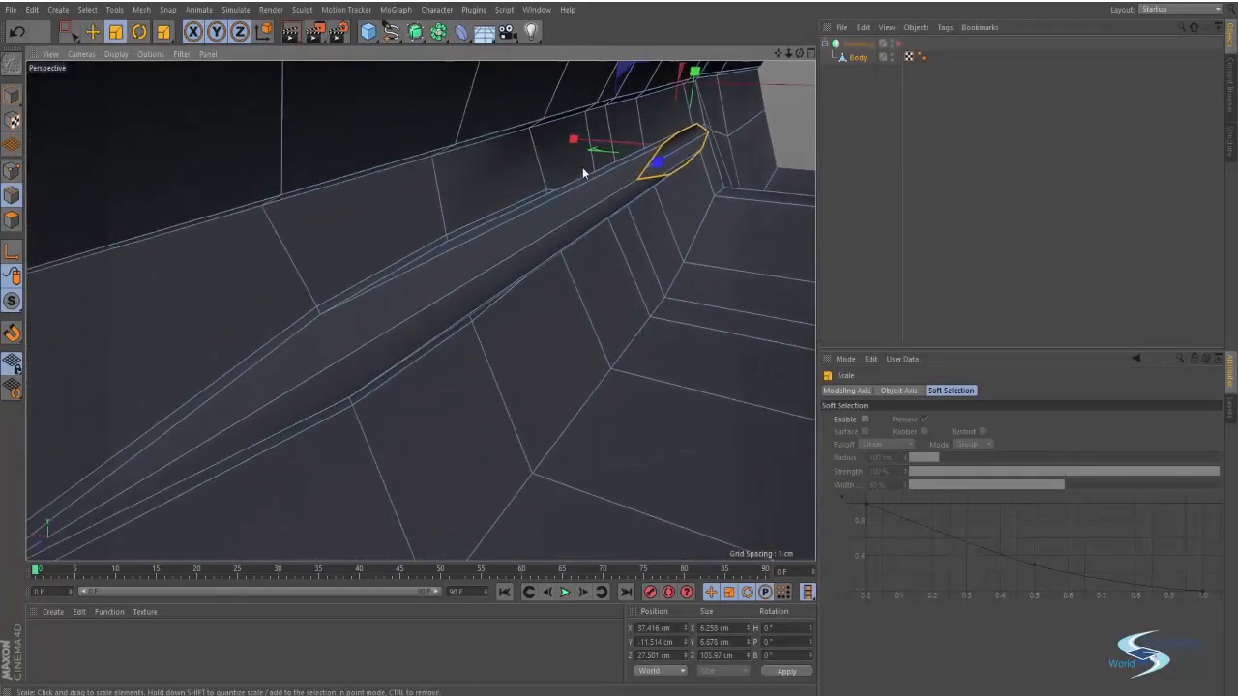
# Step: Undo the inner rim's scaling and earlier move, and reposition the rim along Z to about 45.4 cm
pyautogui.hotkey('ctrl', 'z')
pyautogui.hotkey('ctrl', 'z')
pyautogui.hotkey('ctrl', 'z')
pyautogui.hotkey('ctrl', 'z')
pyautogui.hotkey('ctrl', 'z')
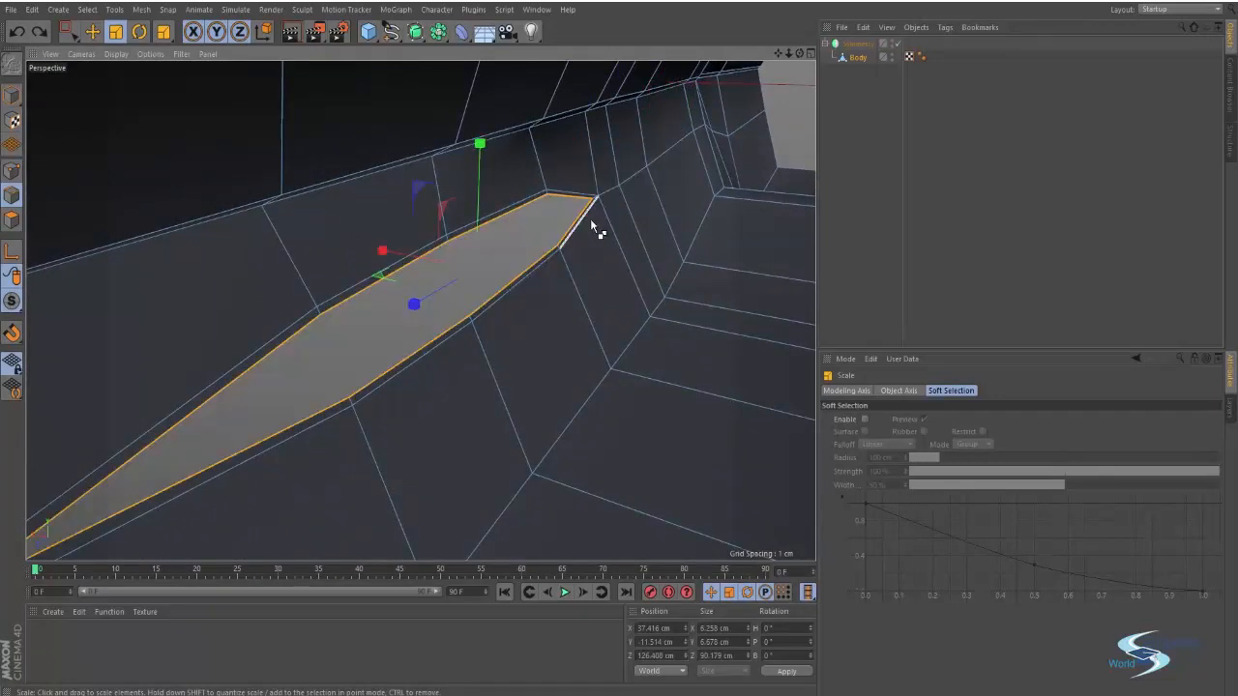
pyautogui.keyDown('alt'); pyautogui.moveTo(505, 283); pyautogui.dragTo(705, 189); pyautogui.keyUp('alt')
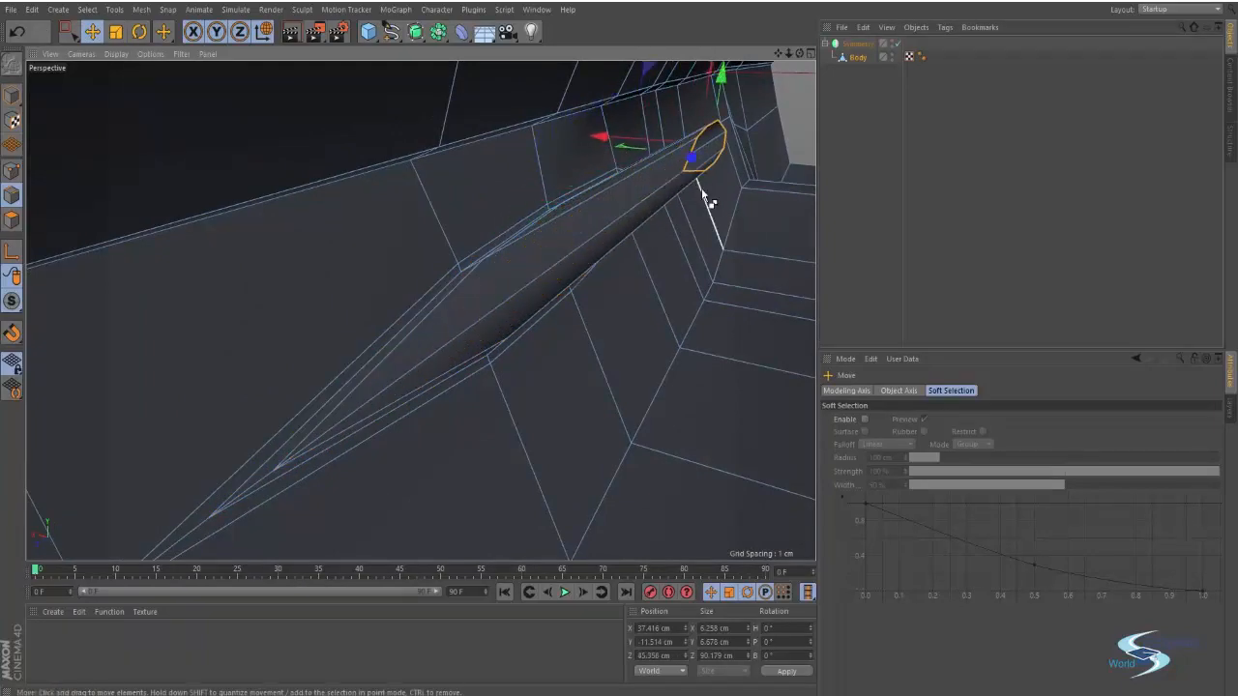
# Step: Clear the edge and object selections and examine the slot's shape on the mirrored fuselage from the side
pyautogui.keyDown('alt'); pyautogui.moveTo(686, 197); pyautogui.dragTo(521, 197, button='right'); pyautogui.keyUp('alt')
pyautogui.click(521, 196)
pyautogui.keyDown('alt'); pyautogui.moveTo(639, 179); pyautogui.dragTo(631, 216); pyautogui.keyUp('alt')
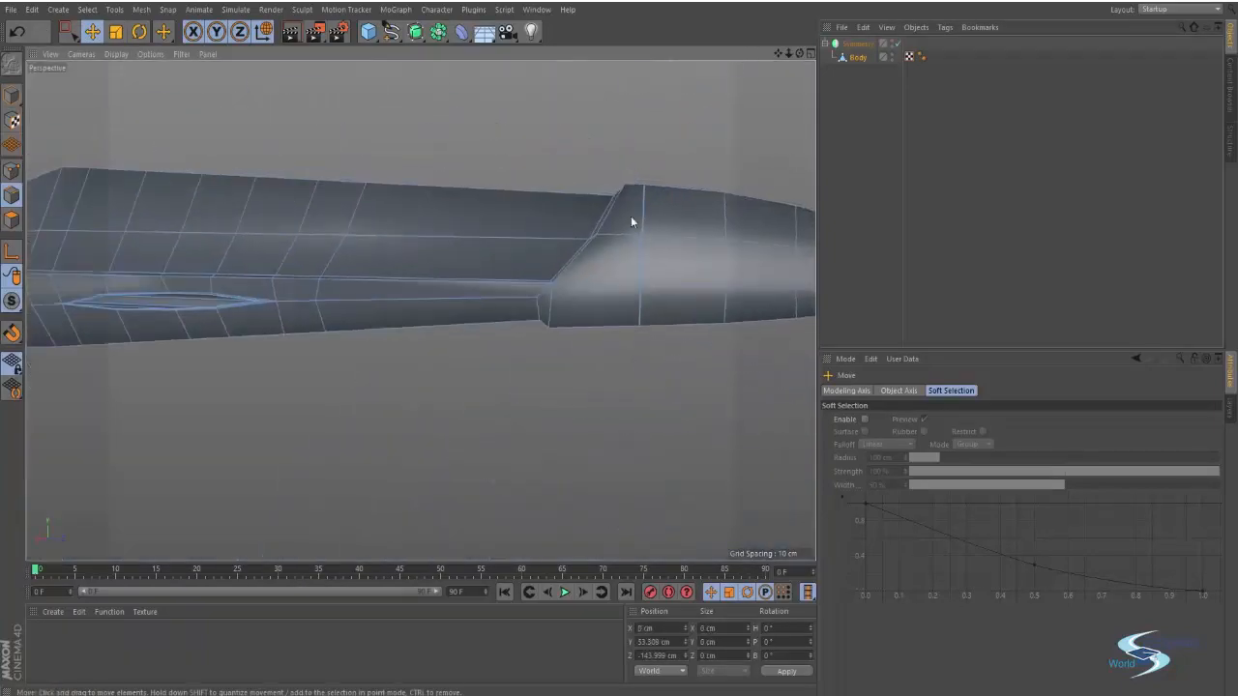
pyautogui.keyDown('alt'); pyautogui.moveTo(298, 279); pyautogui.dragTo(522, 253, button='middle'); pyautogui.keyUp('alt')
pyautogui.click(904, 228)
pyautogui.keyDown('alt'); pyautogui.moveTo(568, 209); pyautogui.dragTo(537, 217); pyautogui.keyUp('alt')
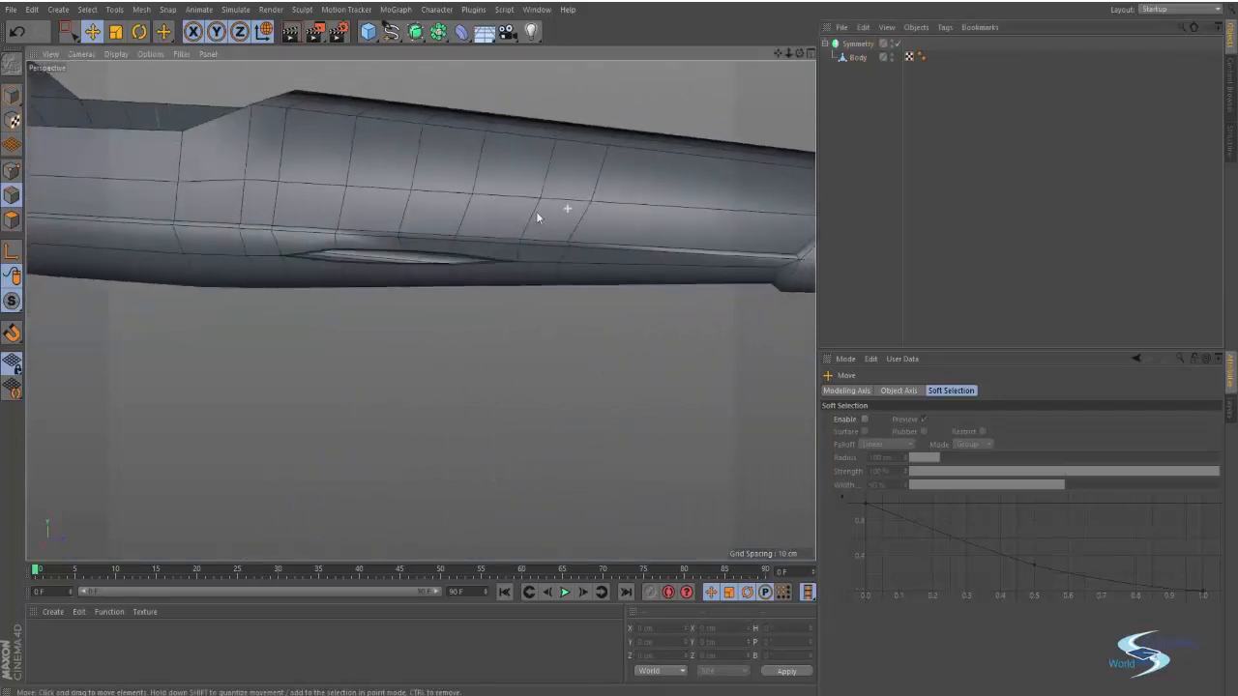
pyautogui.keyDown('alt'); pyautogui.moveTo(537, 212); pyautogui.dragTo(491, 259, button='right'); pyautogui.keyUp('alt')
pyautogui.keyDown('alt'); pyautogui.moveTo(448, 240); pyautogui.dragTo(418, 249); pyautogui.keyUp('alt')
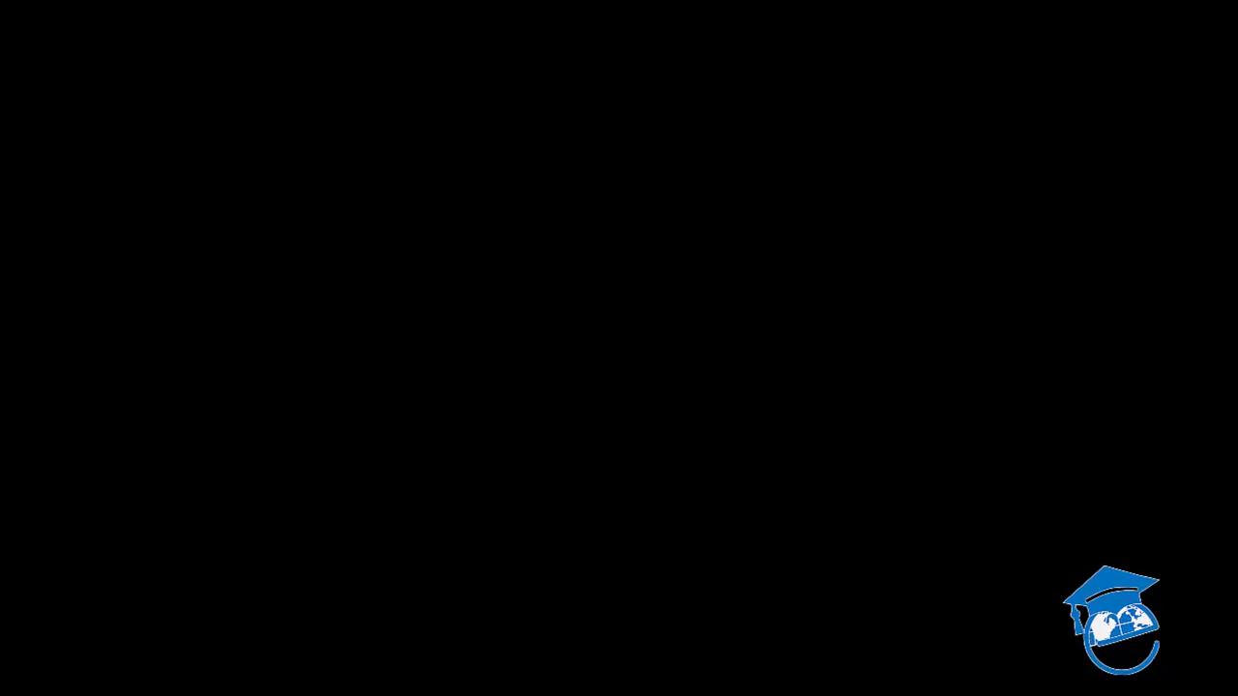